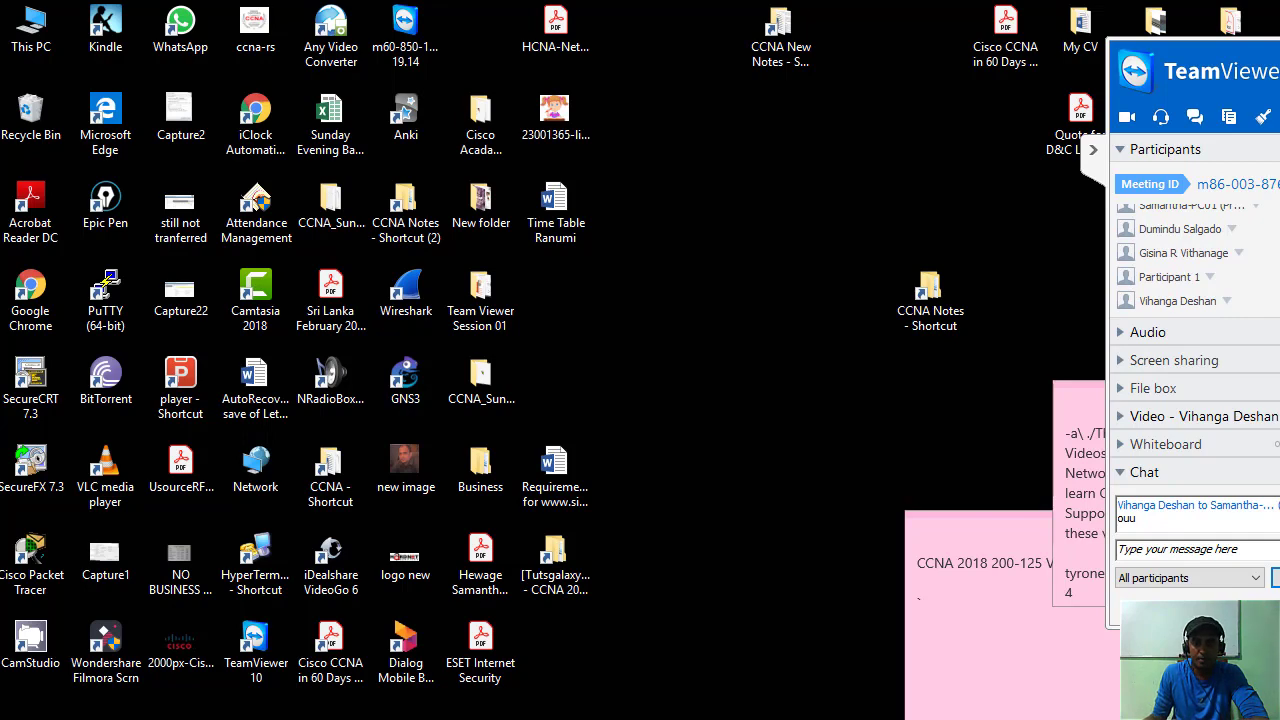
Expand the meeting's File box sharing area and select the Cisco CCNA in 60 Days Learn PDF.
{"action": "mouse_move", "coordinate": [1200, 650]}
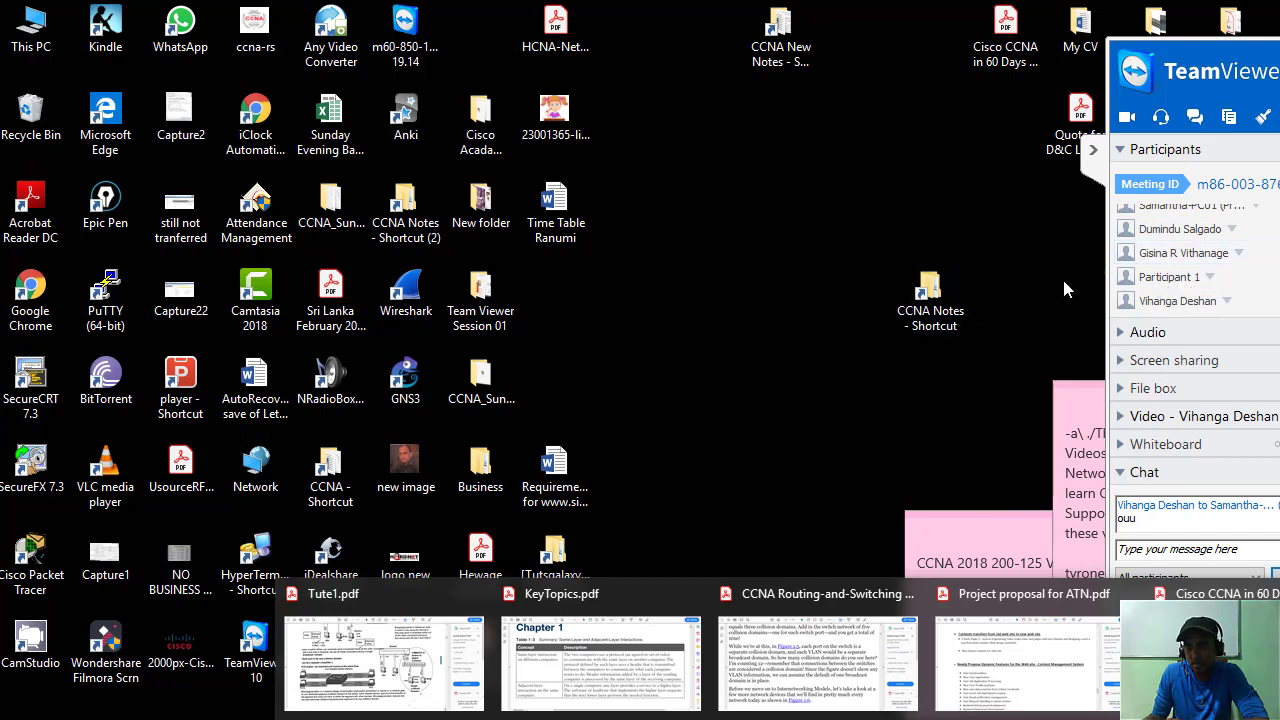
{"action": "left_click", "coordinate": [1119, 390]}
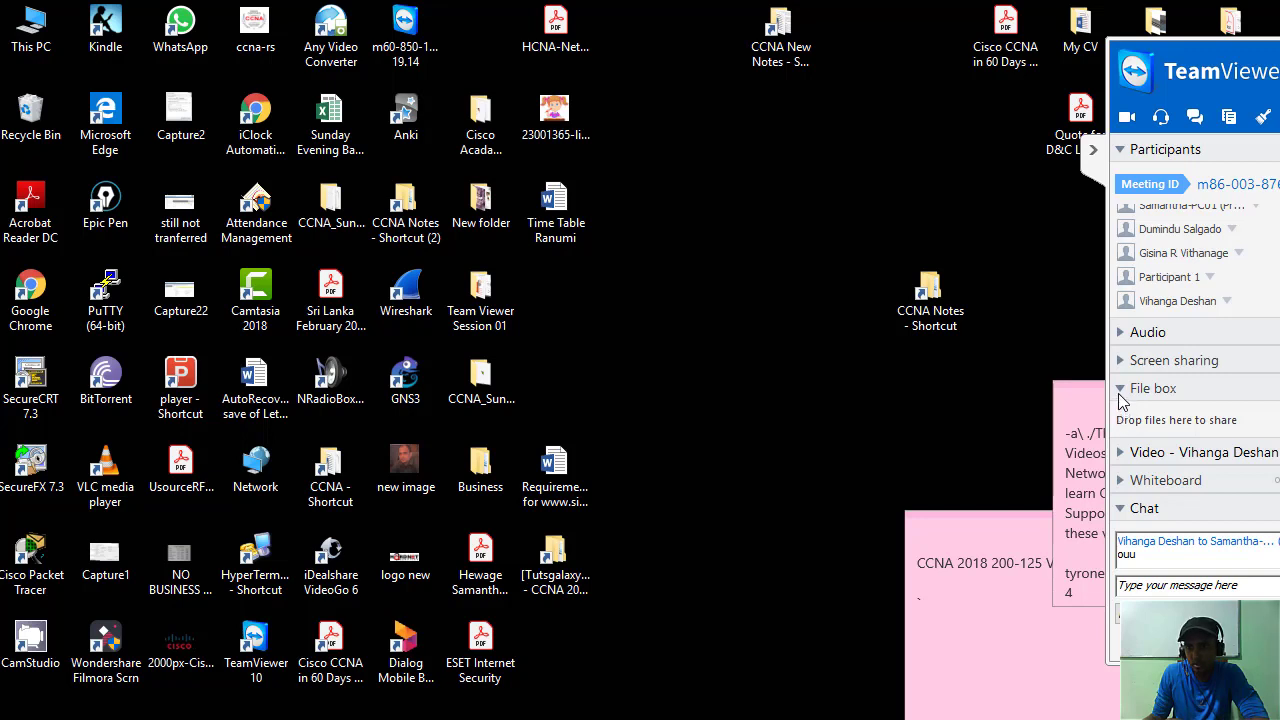
{"action": "left_click", "coordinate": [1120, 392]}
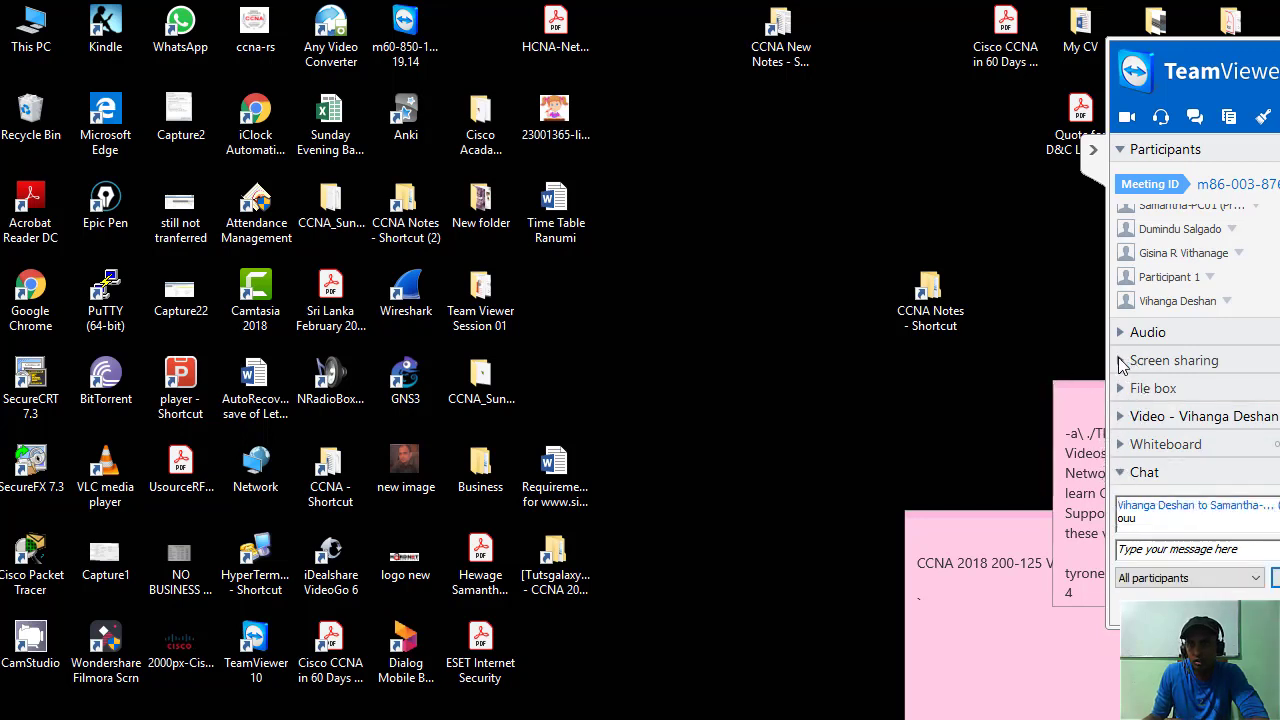
{"action": "left_click", "coordinate": [1124, 392]}
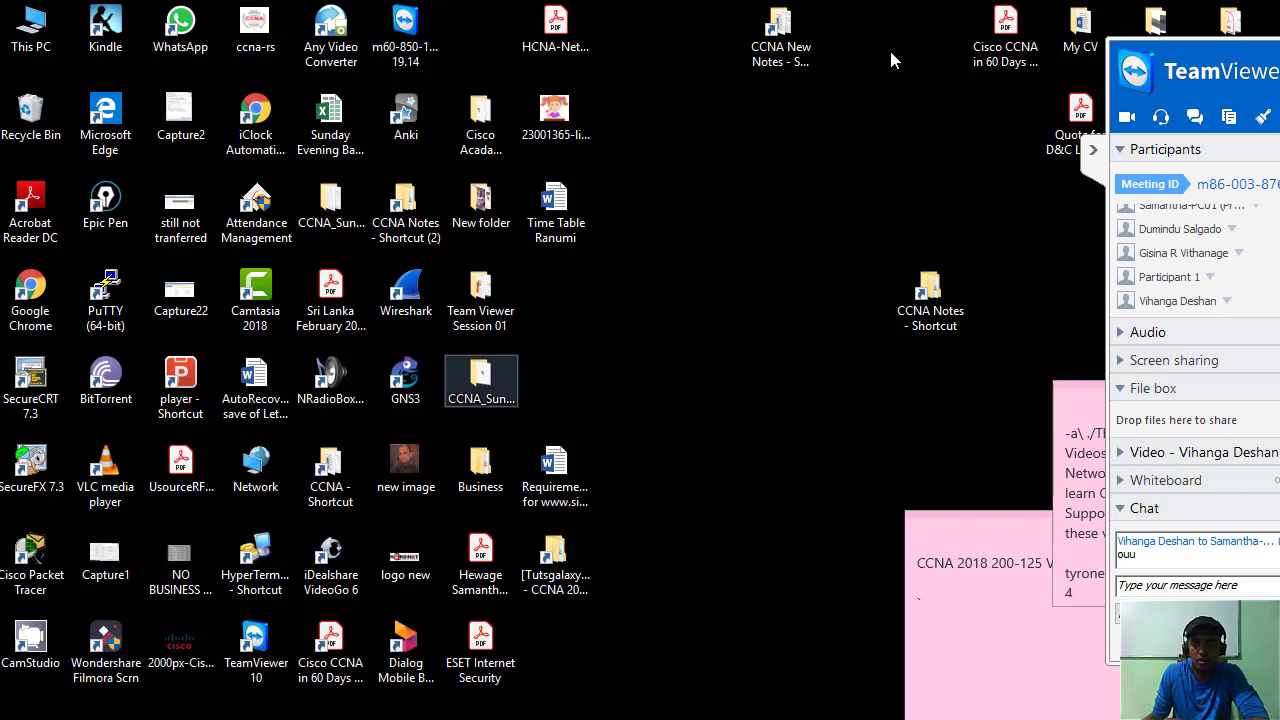
{"action": "left_click", "coordinate": [990, 52]}
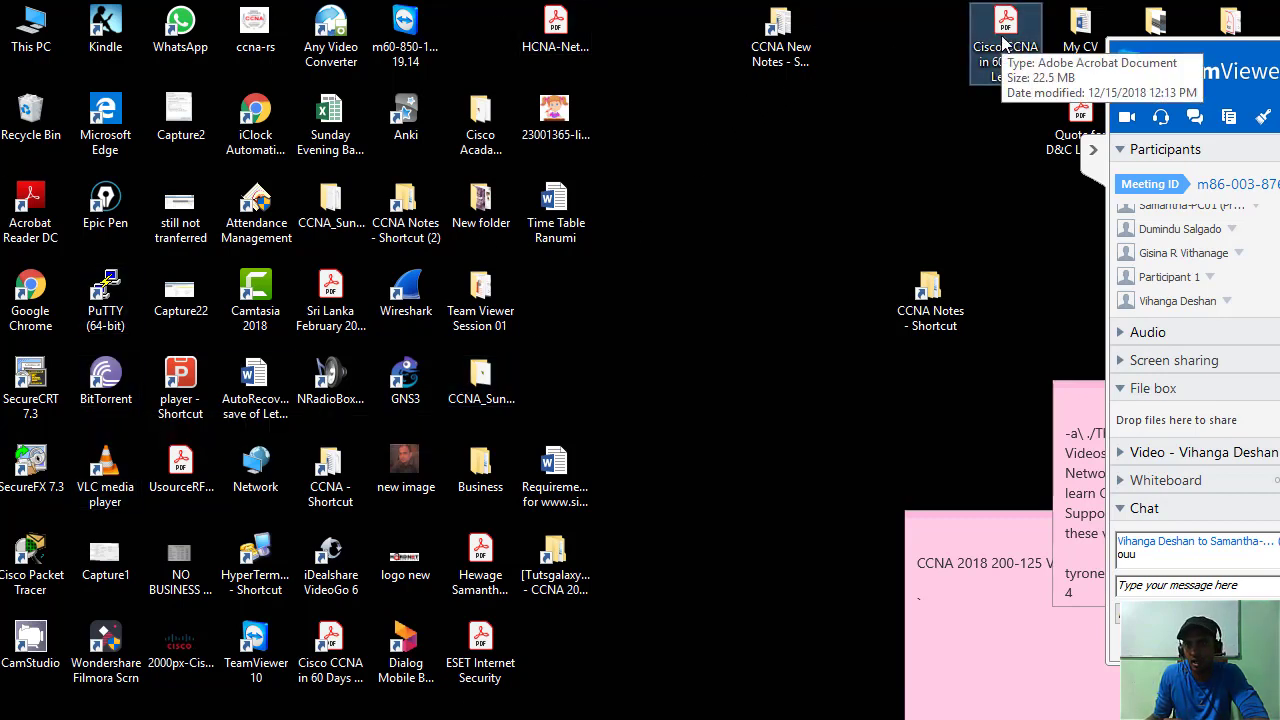
Share the 22.51 MB Cisco CCNA PDF in the meeting's file box and draw a short red pen mark.
{"action": "left_click_drag", "start_coordinate": [1005, 42], "coordinate": [1200, 428]}
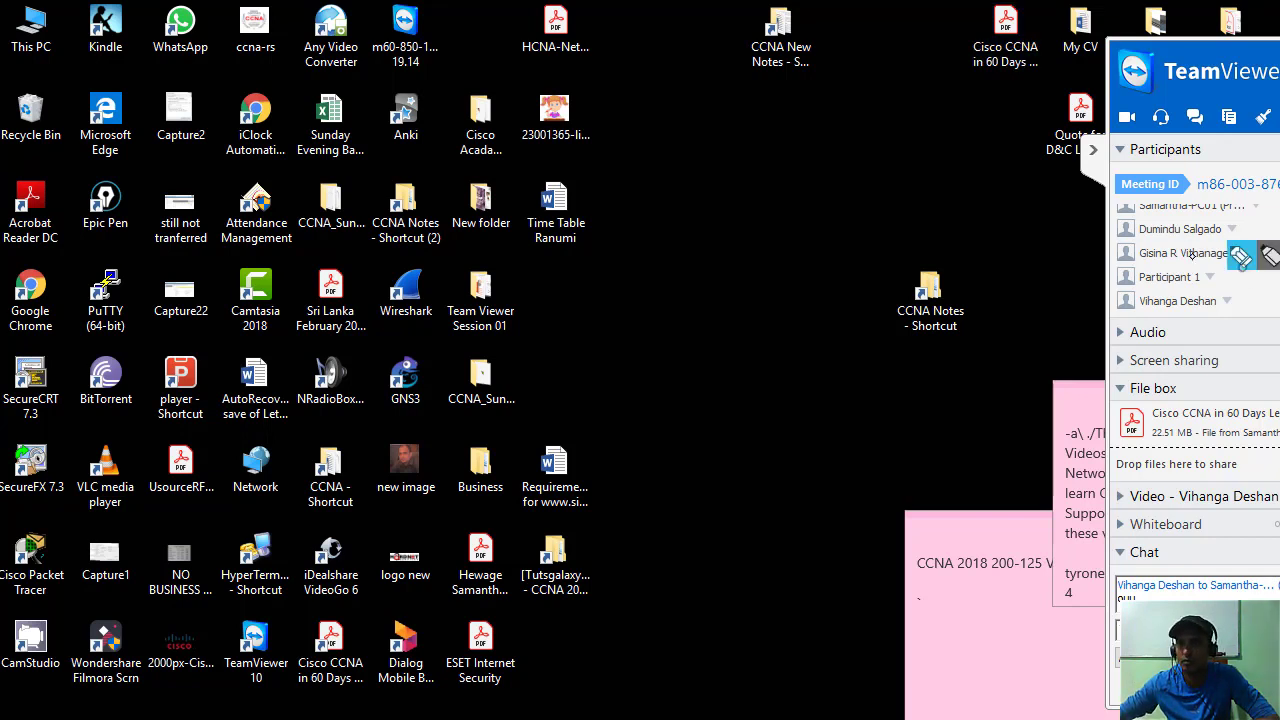
{"action": "left_click_drag", "start_coordinate": [956, 181], "coordinate": [951, 206]}
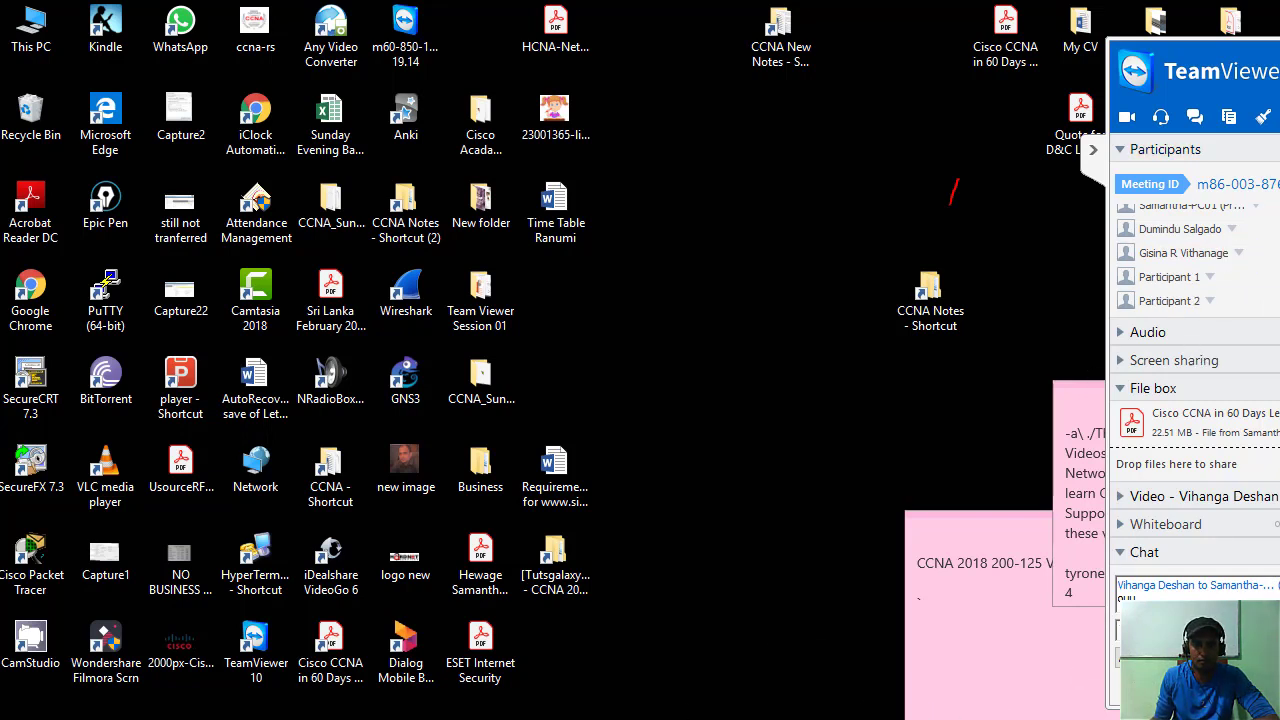
Bring the CCNA PDF in Acrobat Reader to the front and clear the highlighted text.
{"action": "mouse_move", "coordinate": [700, 719]}
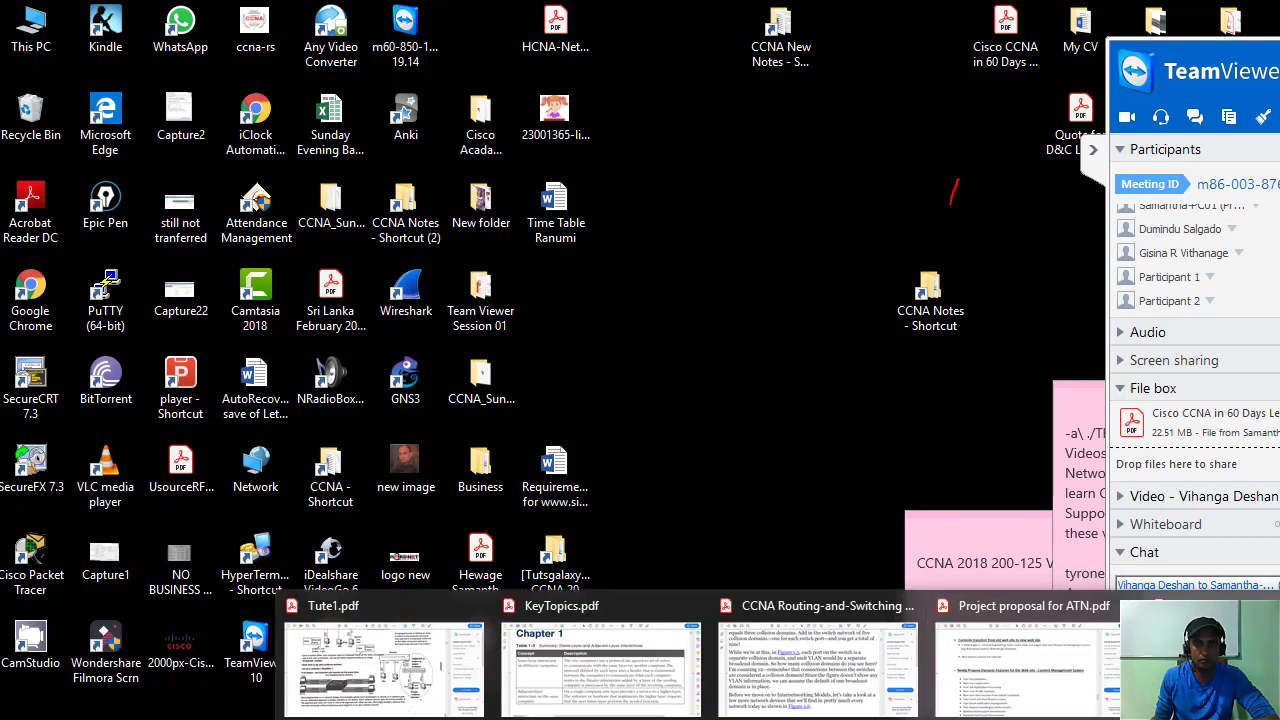
{"action": "left_click", "coordinate": [1200, 660]}
{"action": "left_click", "coordinate": [551, 84]}
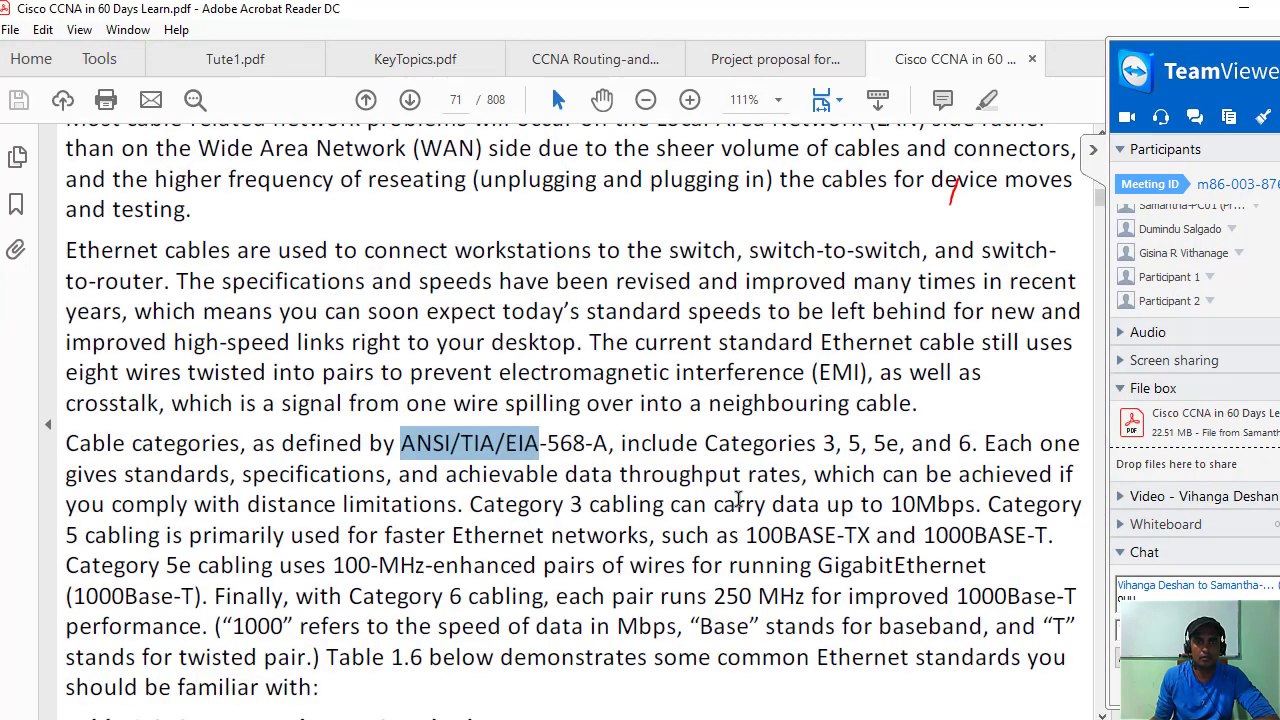
{"action": "left_click", "coordinate": [778, 462]}
Scroll up from page 71 to the Telnet section on page 64.
{"action": "scroll", "coordinate": [775, 460], "scroll_direction": "up", "scroll_amount": 10}
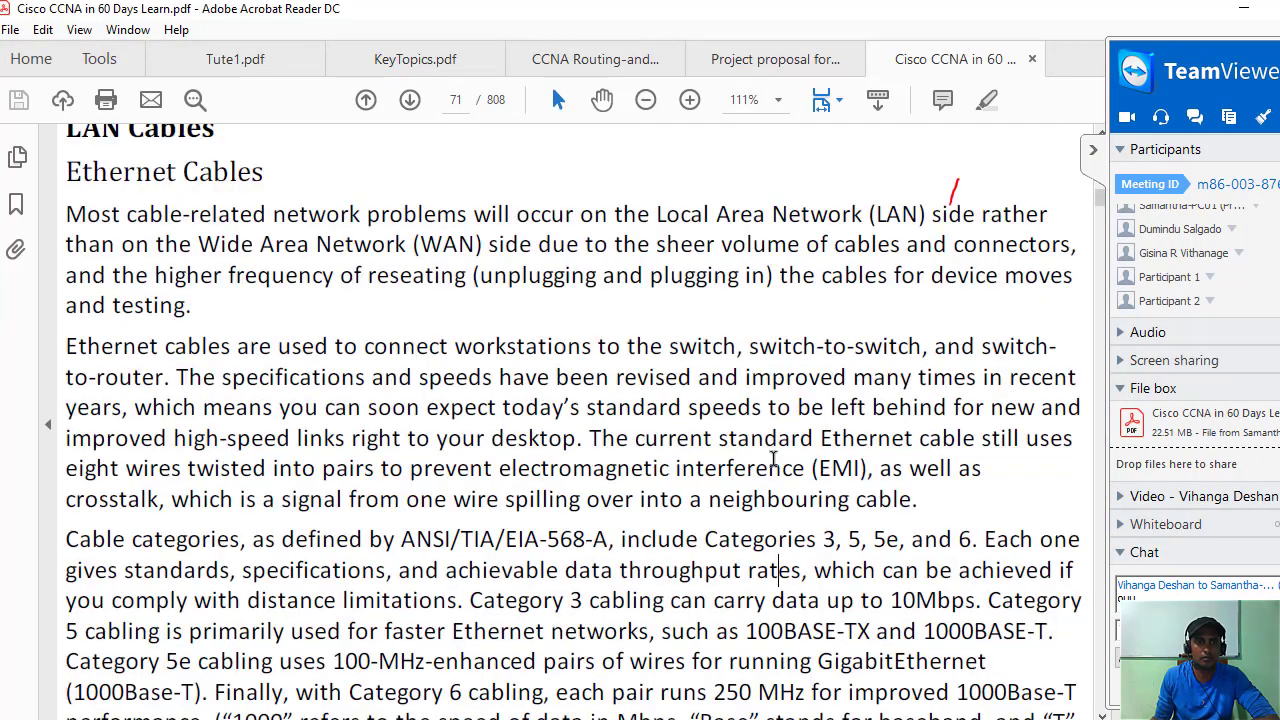
{"action": "scroll", "coordinate": [773, 458], "scroll_direction": "up", "scroll_amount": 8}
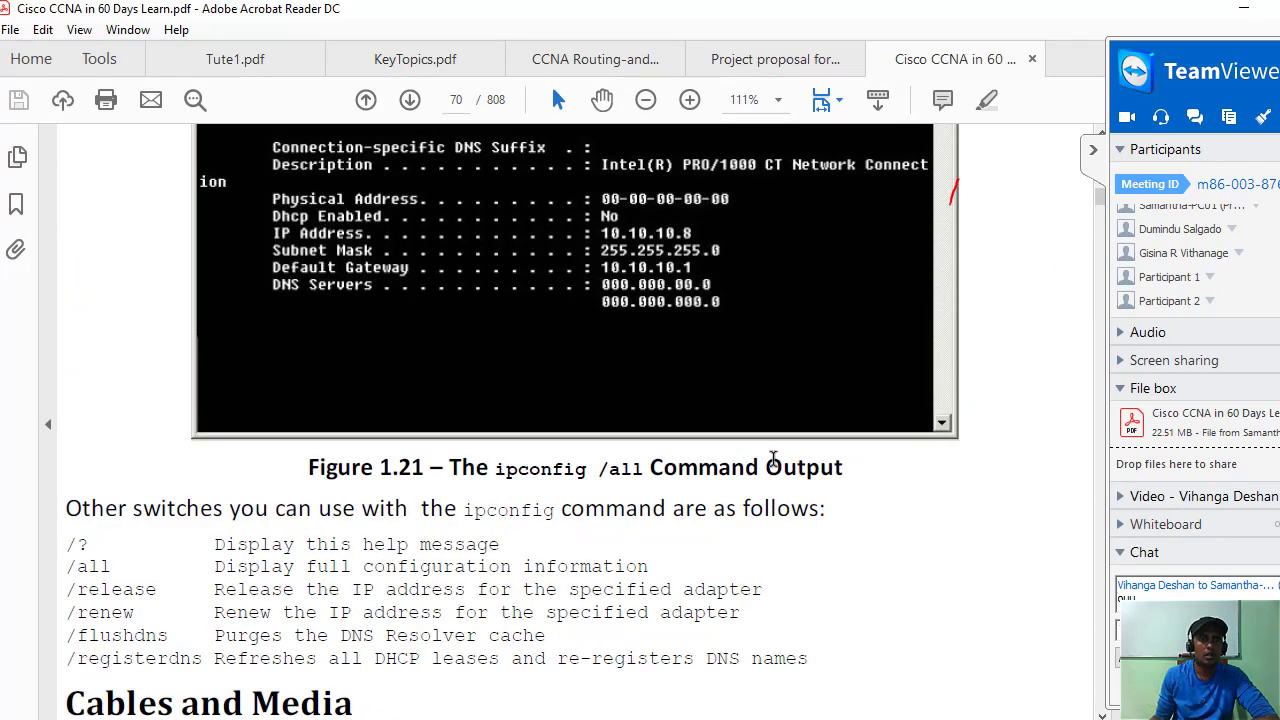
{"action": "scroll", "coordinate": [804, 390], "scroll_direction": "up", "scroll_amount": 10}
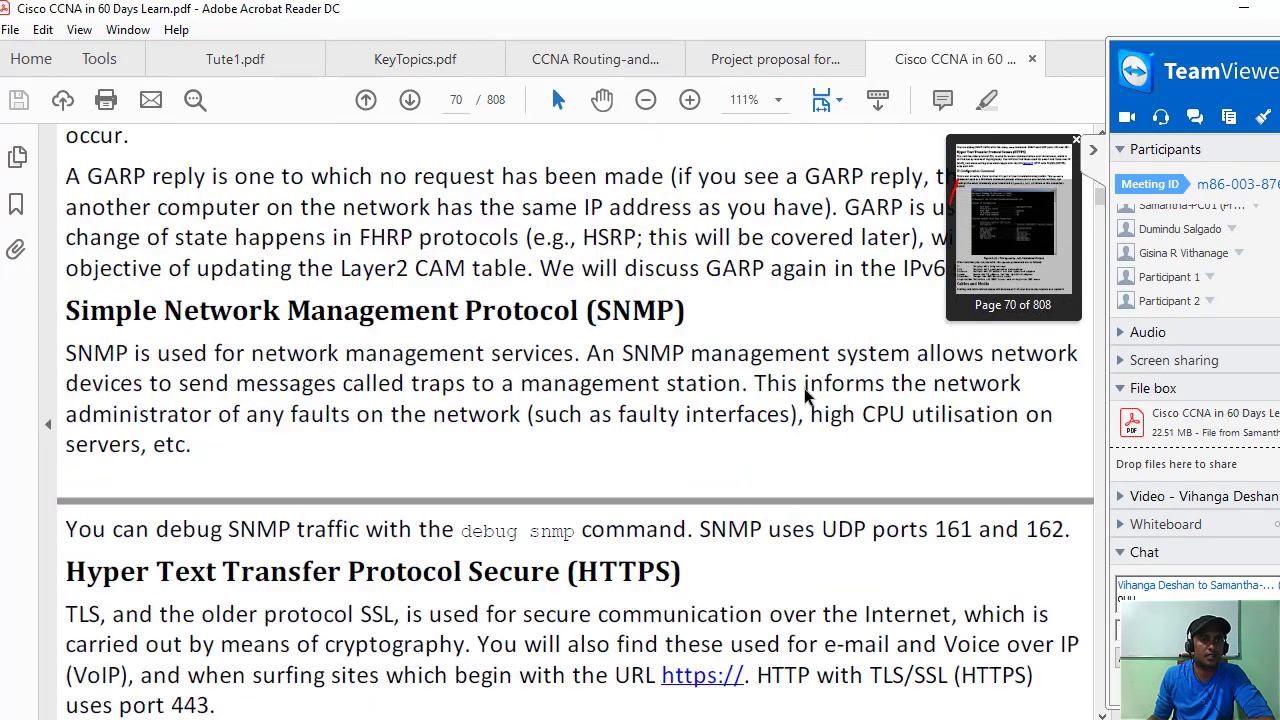
{"action": "scroll", "coordinate": [804, 390], "scroll_direction": "up", "scroll_amount": 10}
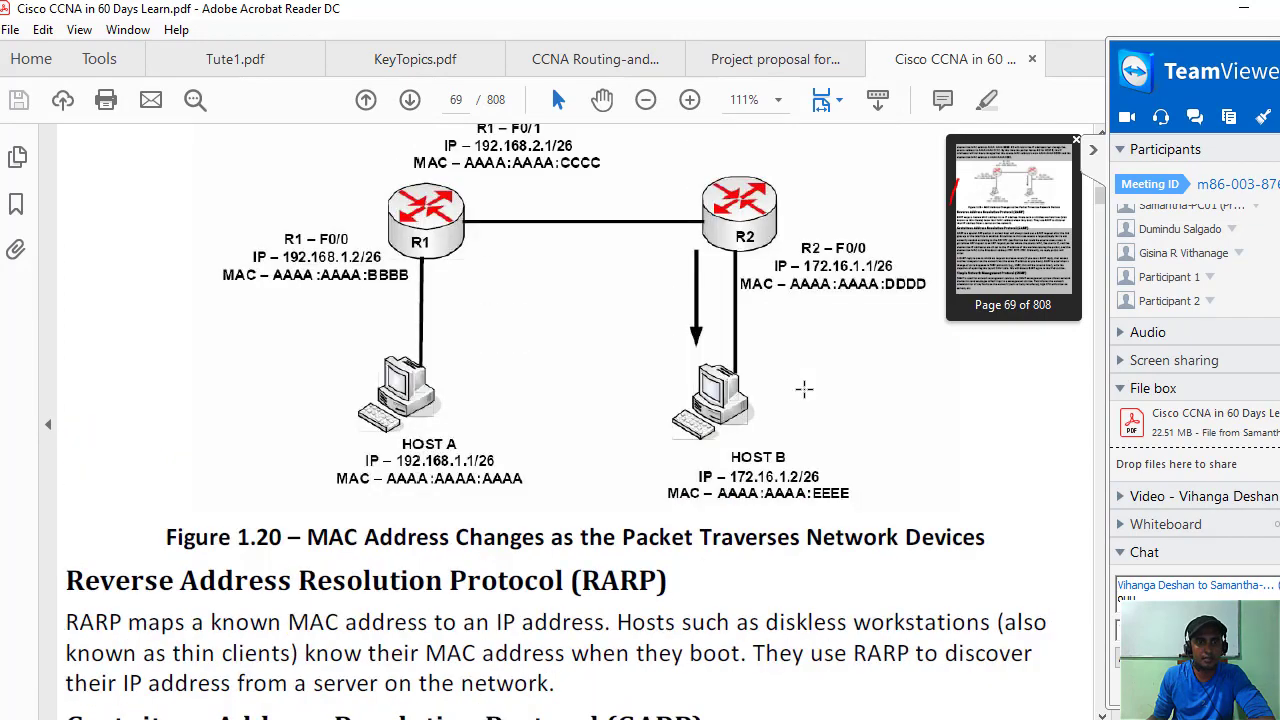
{"action": "scroll", "coordinate": [804, 390], "scroll_direction": "up", "scroll_amount": 10}
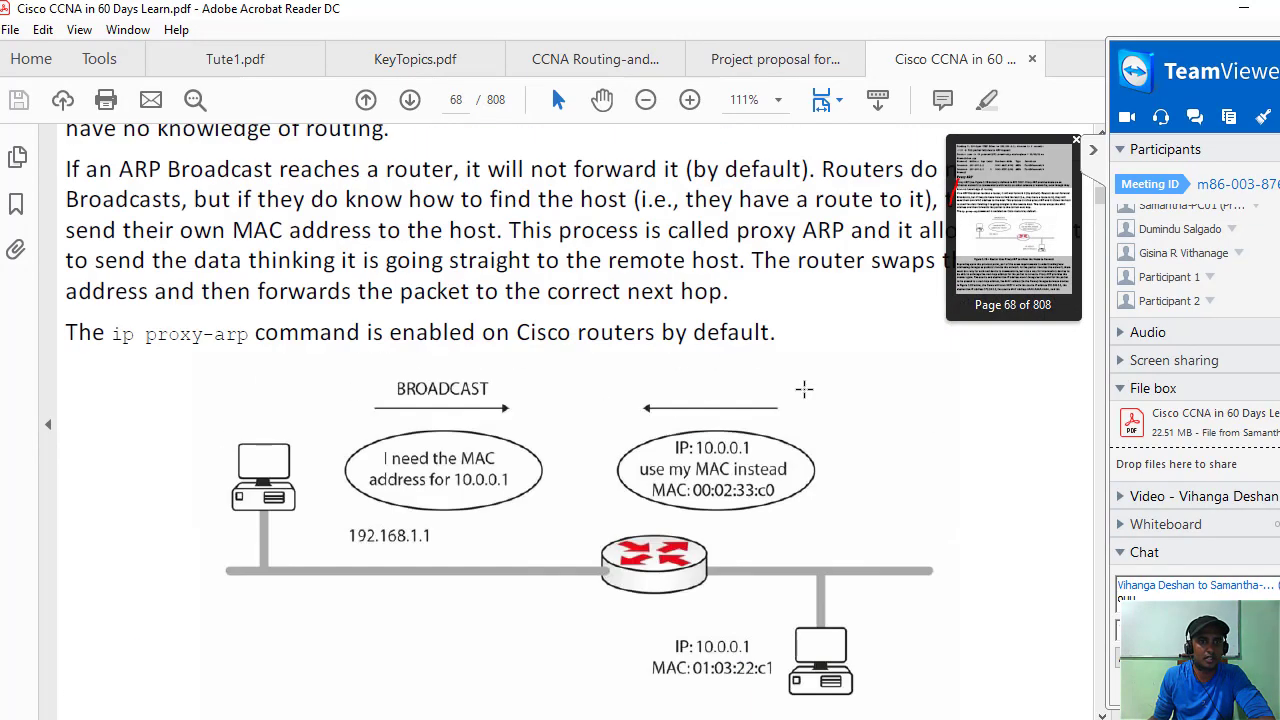
{"action": "scroll", "coordinate": [804, 390], "scroll_direction": "up", "scroll_amount": 10}
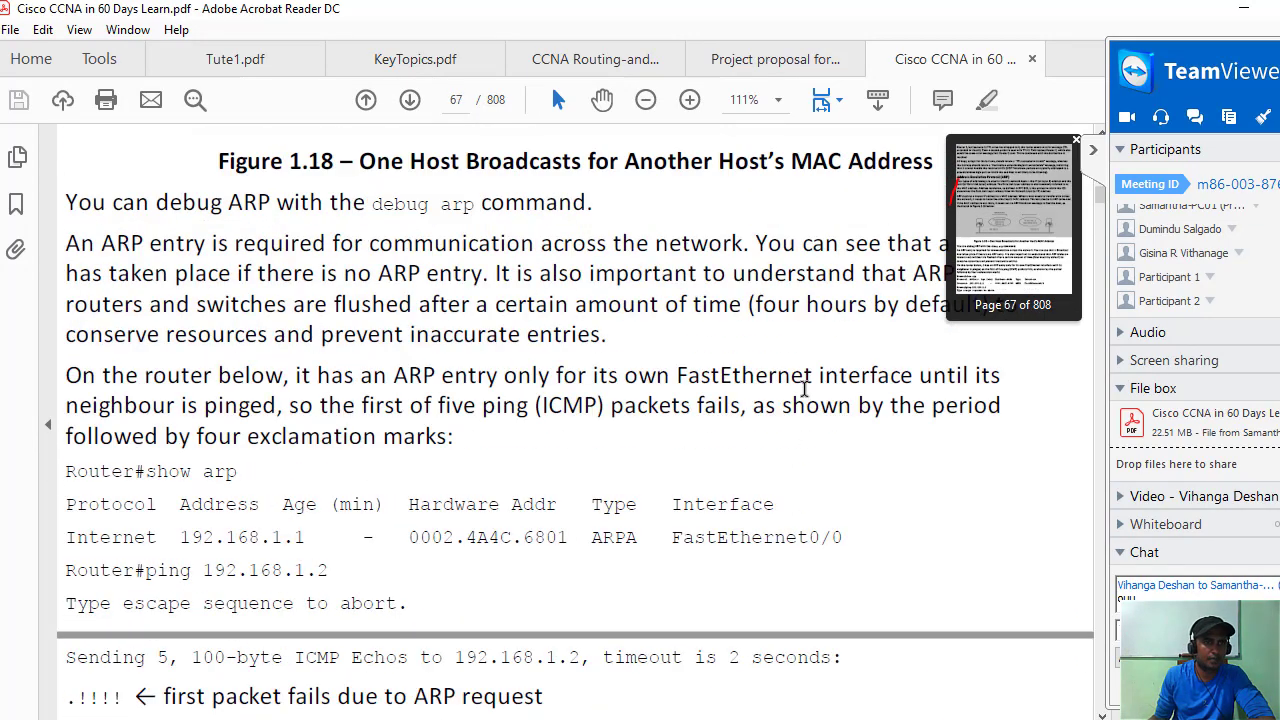
{"action": "scroll", "coordinate": [804, 390], "scroll_direction": "up", "scroll_amount": 5}
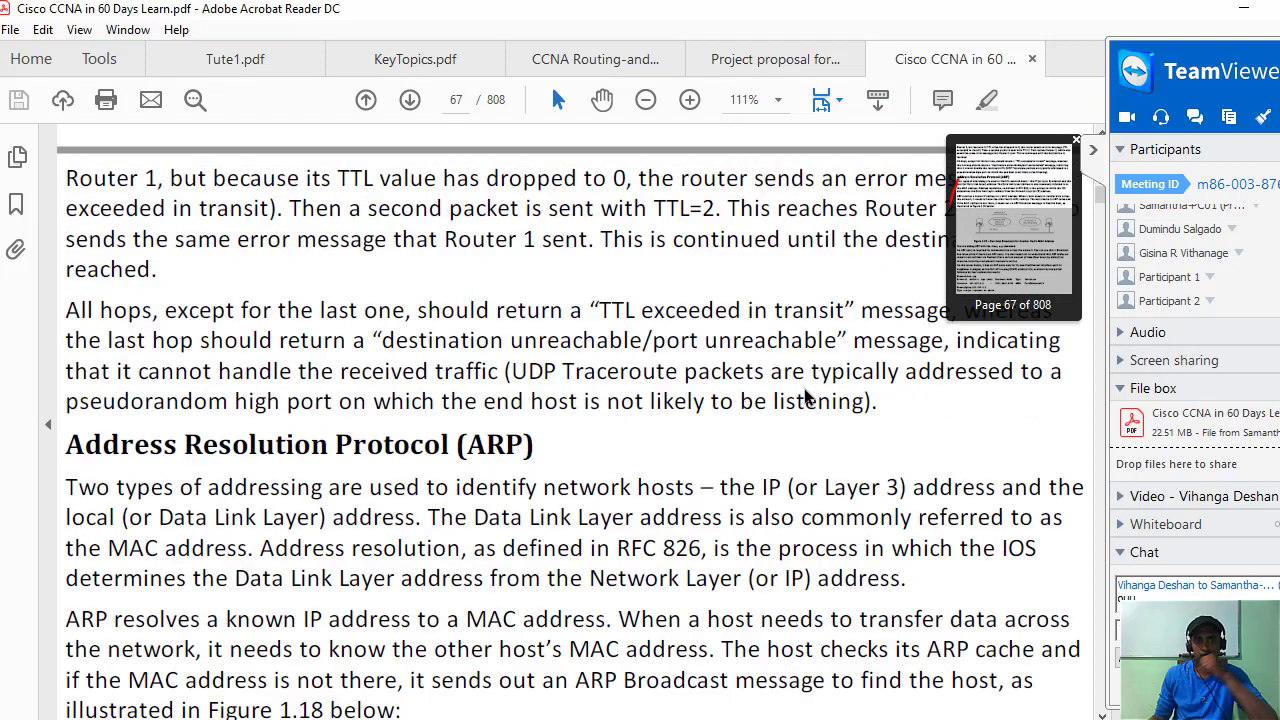
{"action": "scroll", "coordinate": [804, 398], "scroll_direction": "up", "scroll_amount": 9}
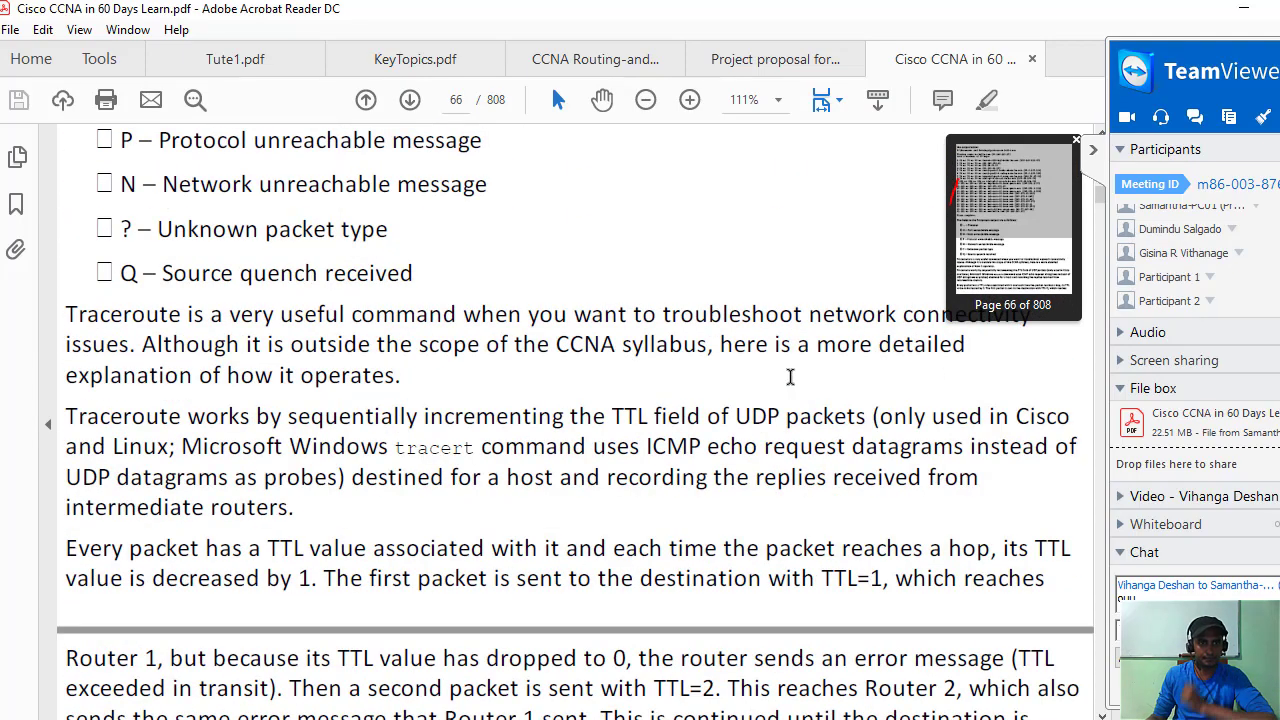
{"action": "scroll", "coordinate": [790, 377], "scroll_direction": "up", "scroll_amount": 10}
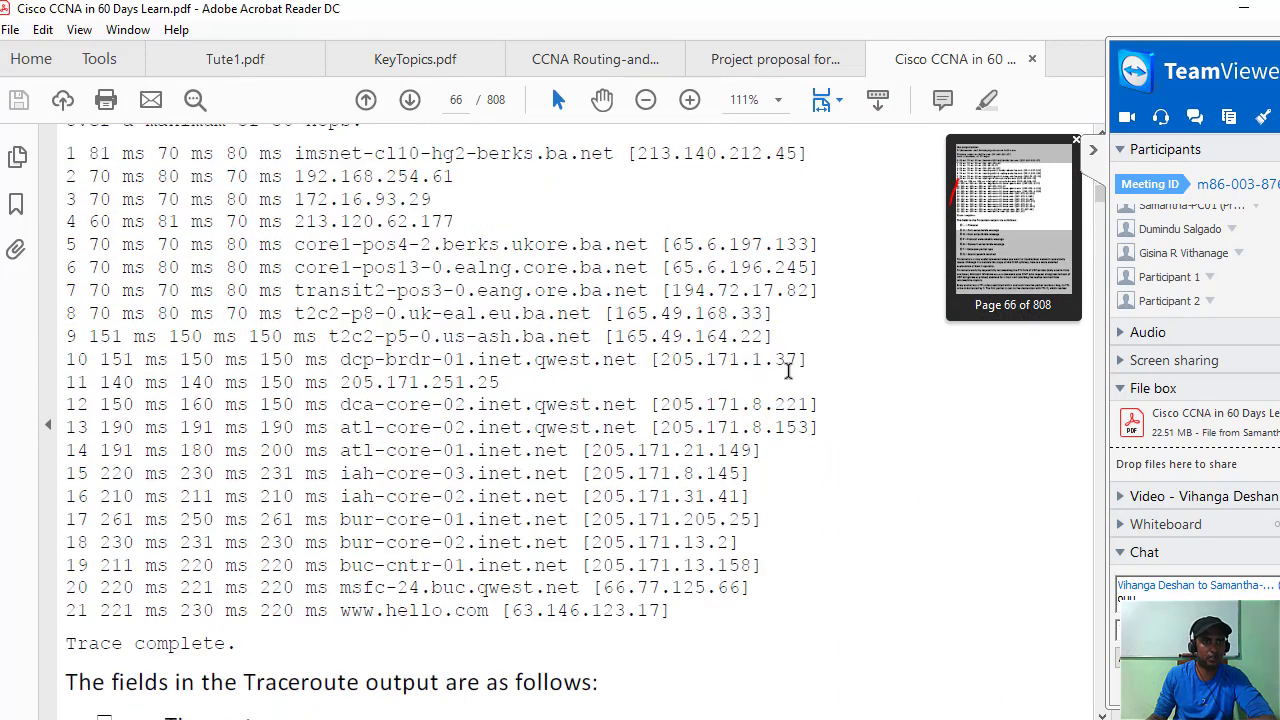
{"action": "scroll", "coordinate": [781, 360], "scroll_direction": "up", "scroll_amount": 11}
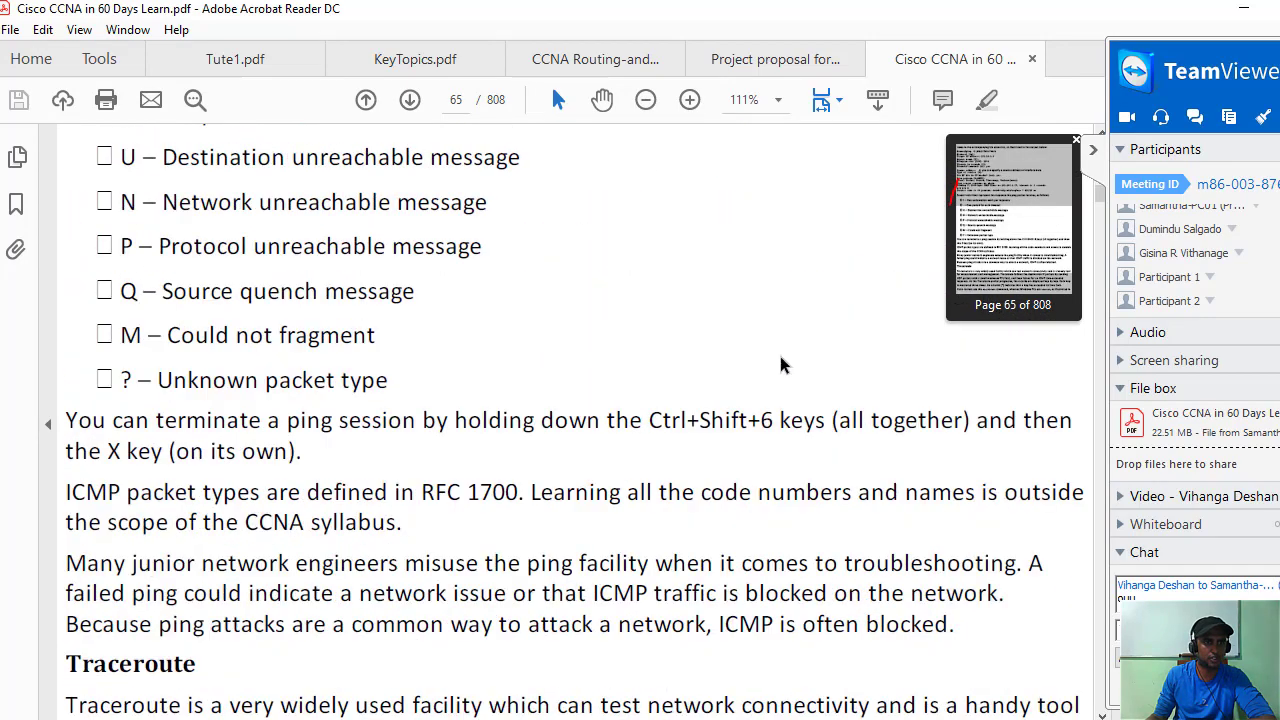
{"action": "scroll", "coordinate": [779, 358], "scroll_direction": "up", "scroll_amount": 10}
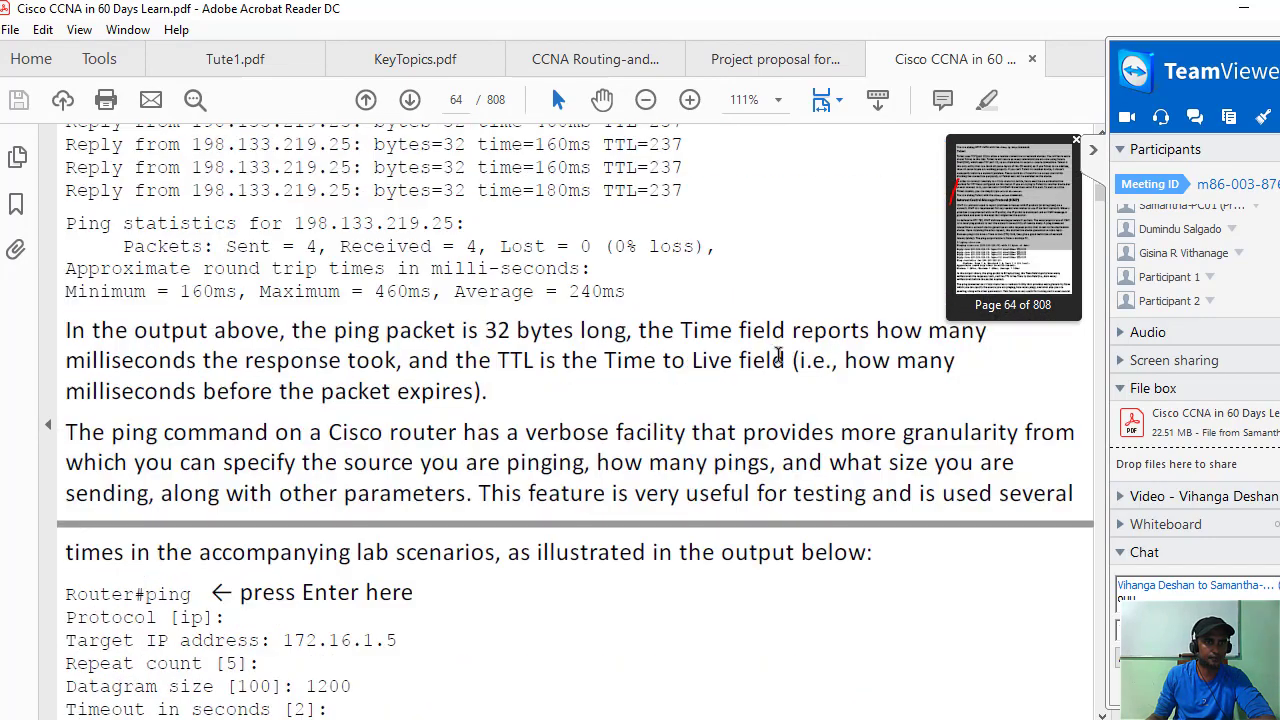
{"action": "scroll", "coordinate": [780, 360], "scroll_direction": "up", "scroll_amount": 10}
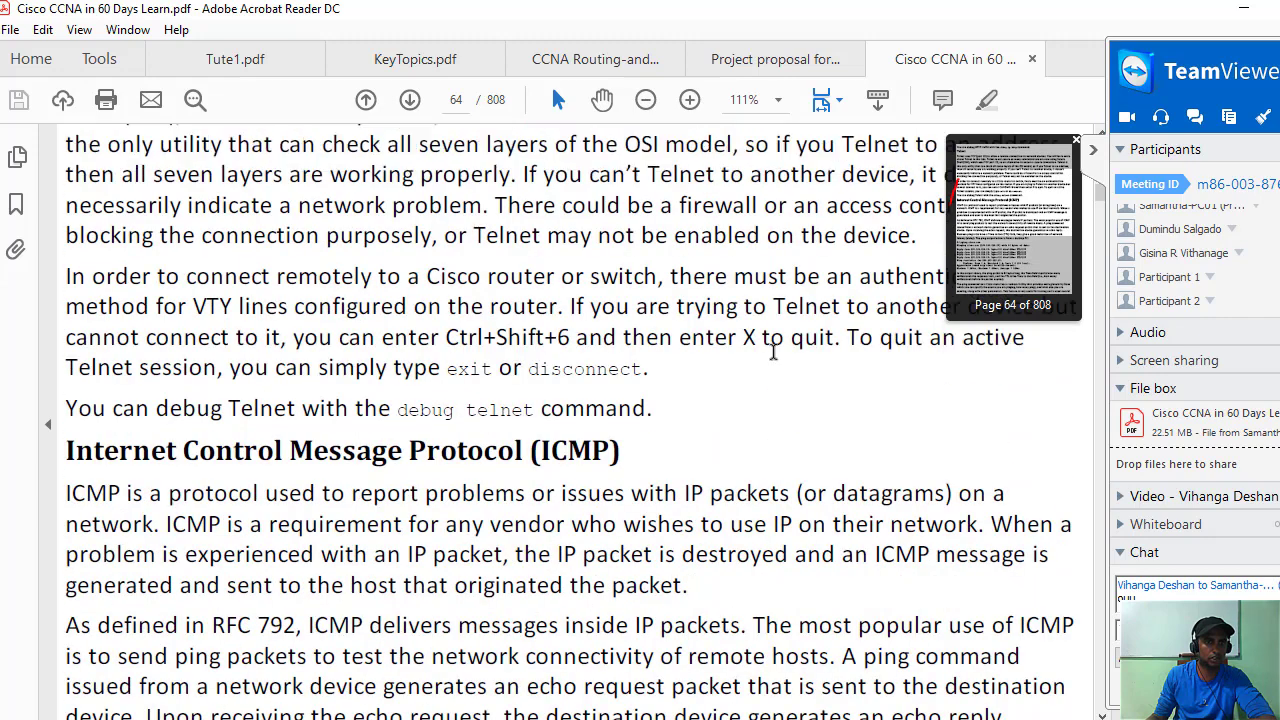
{"action": "scroll", "coordinate": [771, 352], "scroll_direction": "up", "scroll_amount": 5}
{"action": "scroll", "coordinate": [771, 352], "scroll_direction": "down", "scroll_amount": 3}
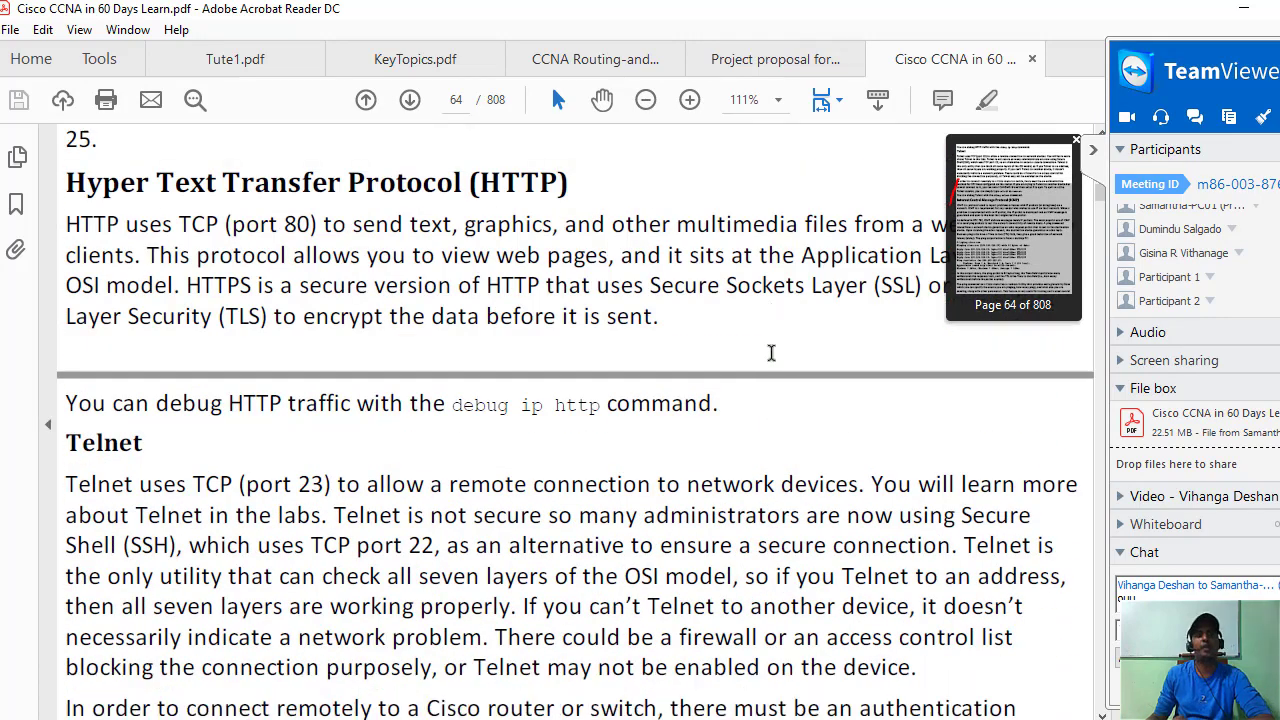
{"action": "scroll", "coordinate": [771, 352], "scroll_direction": "down", "scroll_amount": 3}
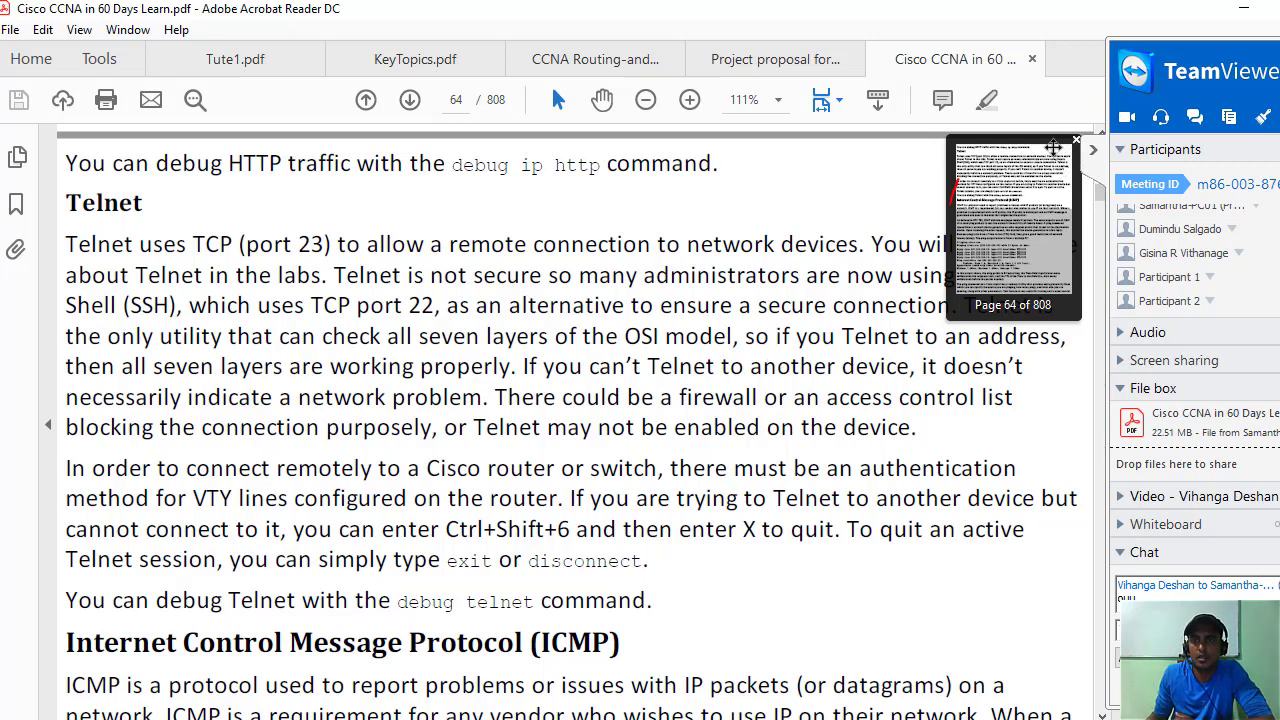
Dismiss the thumbnail popup and pen red notes: Protocol, L7 Protocol, circled (port 23), encryption, and a debug telnet note.
{"action": "left_click", "coordinate": [1077, 141]}
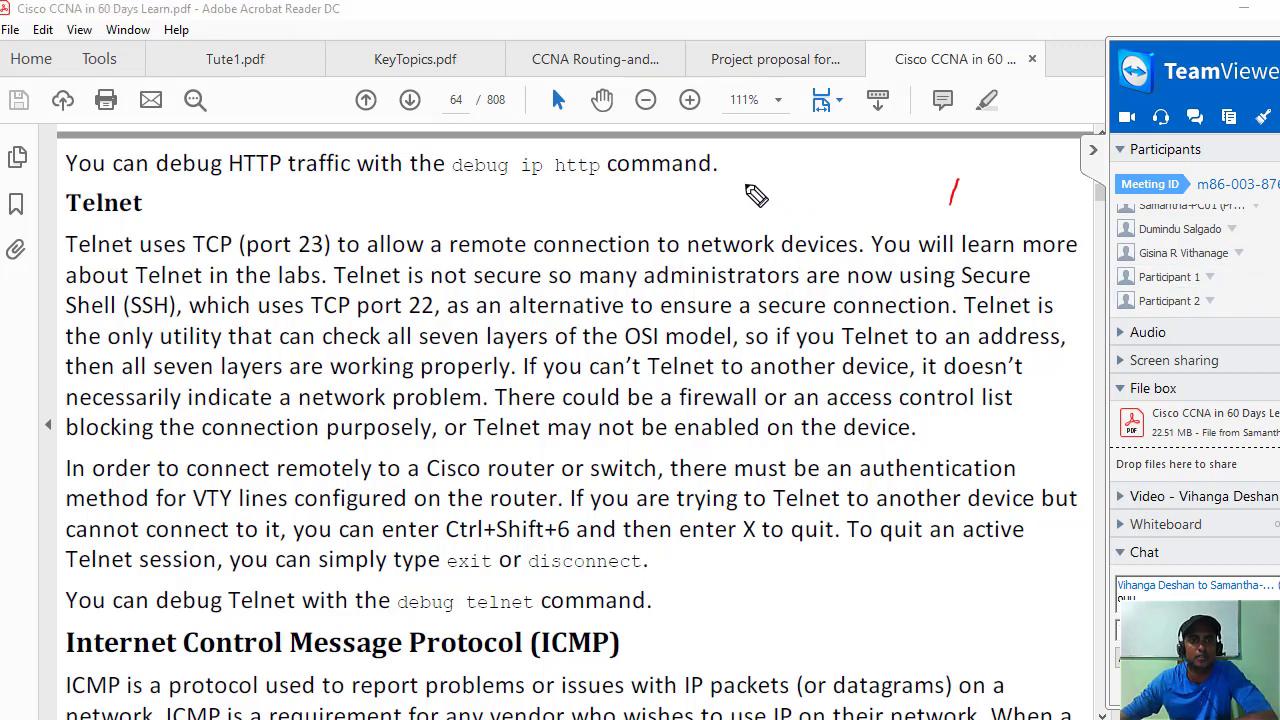
{"action": "mouse_move", "coordinate": [766, 177]}
{"action": "left_mouse_down"}
{"action": "mouse_move", "coordinate": [766, 206]}
{"action": "mouse_move", "coordinate": [868, 180]}
{"action": "mouse_move", "coordinate": [893, 160]}
{"action": "mouse_move", "coordinate": [930, 176]}
{"action": "left_mouse_up"}
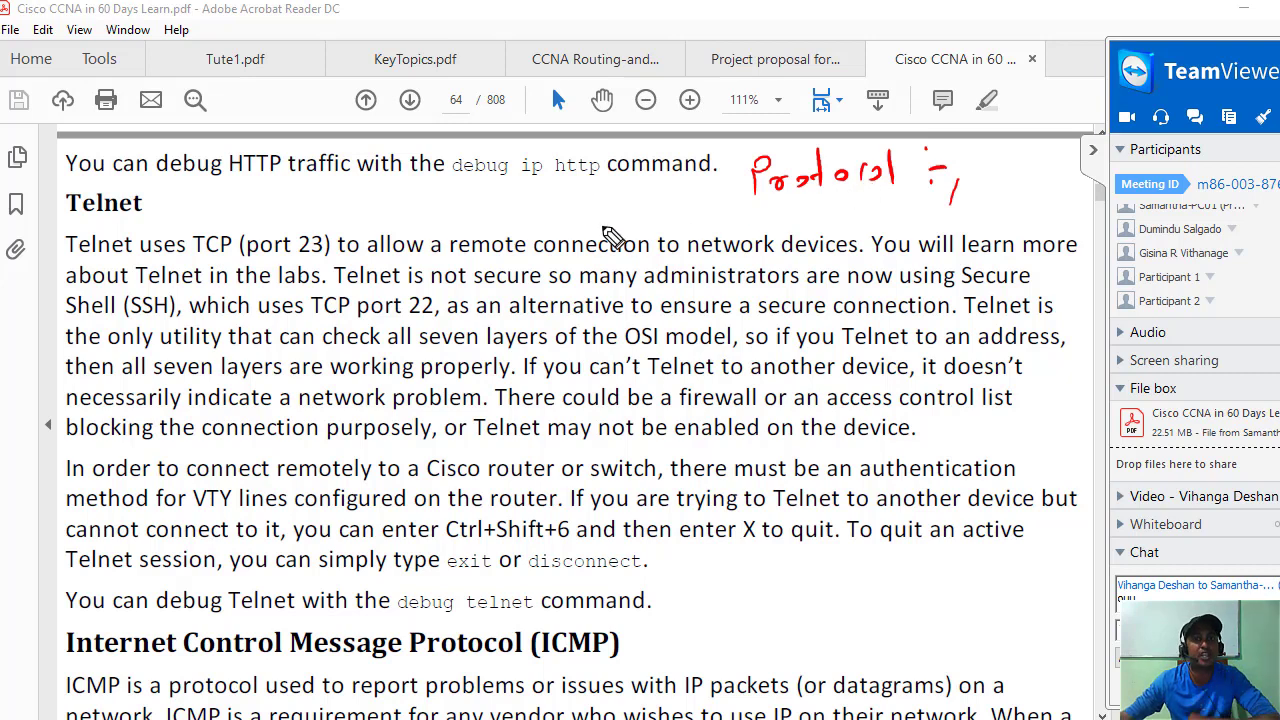
{"action": "mouse_move", "coordinate": [535, 196]}
{"action": "left_mouse_down"}
{"action": "mouse_move", "coordinate": [532, 228]}
{"action": "mouse_move", "coordinate": [621, 217]}
{"action": "mouse_move", "coordinate": [662, 230]}
{"action": "mouse_move", "coordinate": [734, 206]}
{"action": "mouse_move", "coordinate": [772, 230]}
{"action": "mouse_move", "coordinate": [776, 214]}
{"action": "mouse_move", "coordinate": [805, 228]}
{"action": "left_mouse_up"}
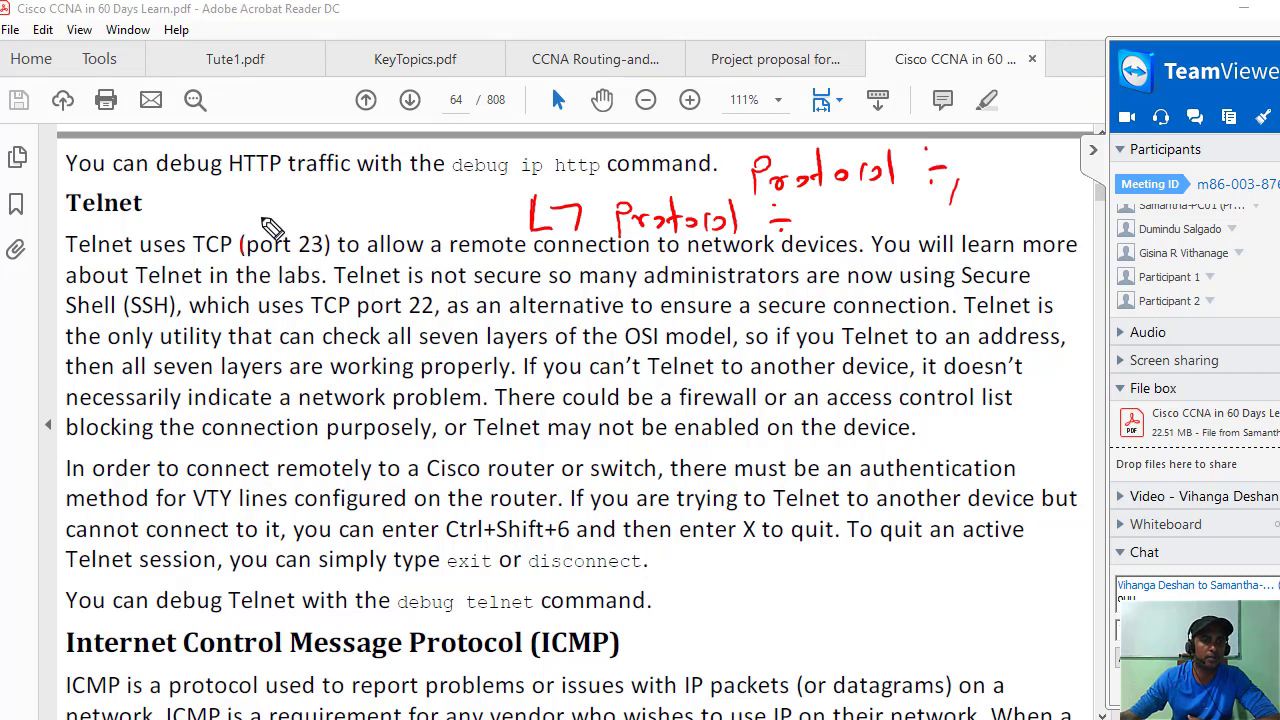
{"action": "left_click_drag", "start_coordinate": [272, 226], "coordinate": [264, 262]}
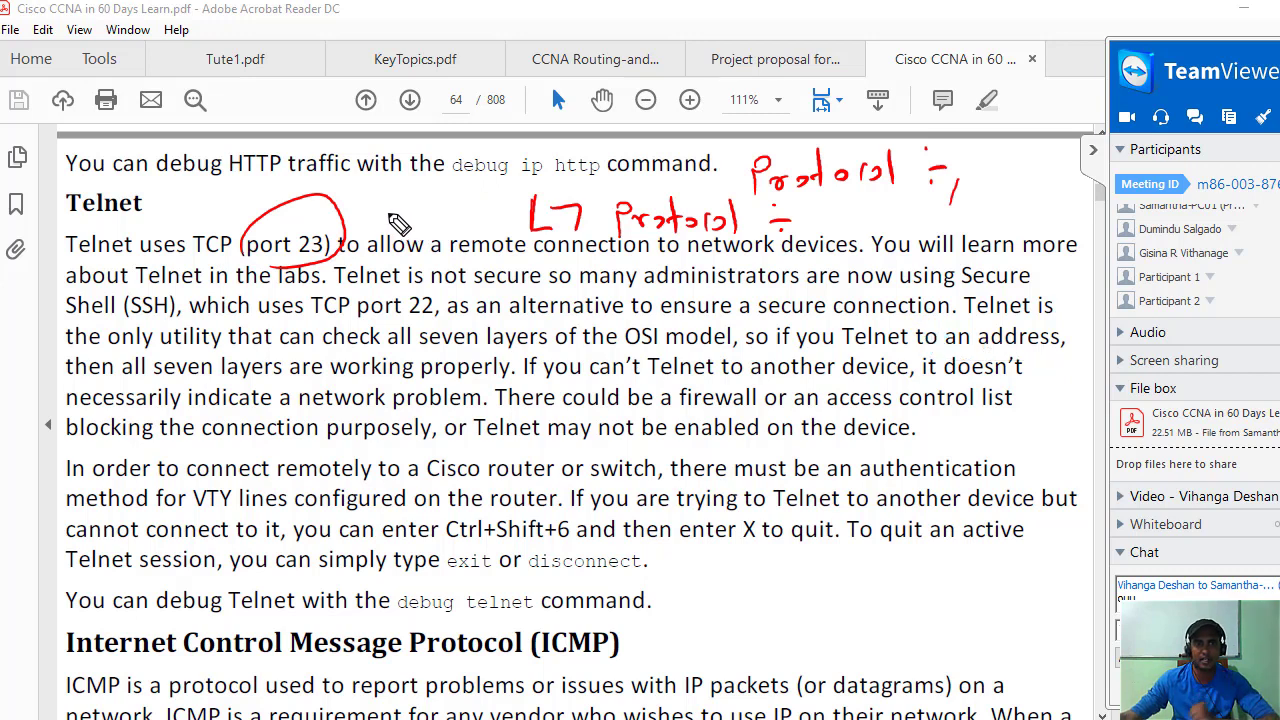
{"action": "mouse_move", "coordinate": [373, 212]}
{"action": "left_mouse_down"}
{"action": "mouse_move", "coordinate": [386, 200]}
{"action": "mouse_move", "coordinate": [482, 200]}
{"action": "mouse_move", "coordinate": [500, 170]}
{"action": "mouse_move", "coordinate": [503, 188]}
{"action": "mouse_move", "coordinate": [545, 188]}
{"action": "left_mouse_up"}
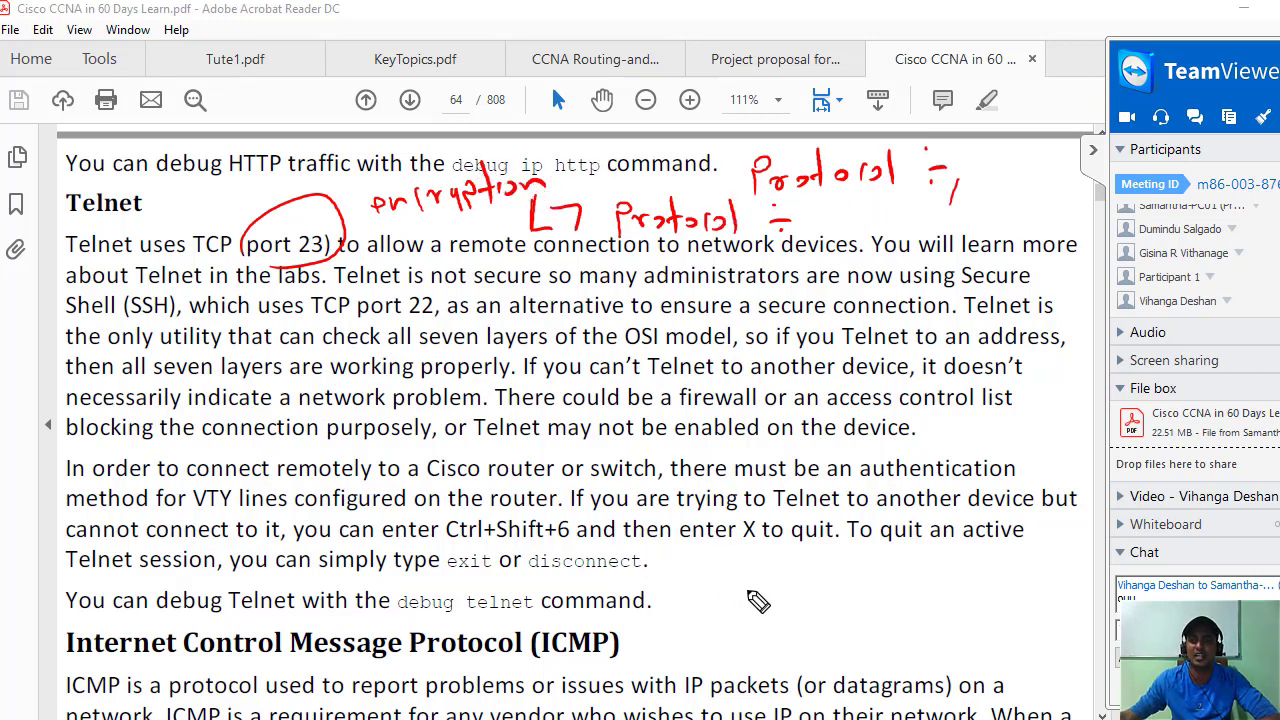
{"action": "mouse_move", "coordinate": [770, 582]}
{"action": "left_mouse_down"}
{"action": "mouse_move", "coordinate": [800, 606]}
{"action": "mouse_move", "coordinate": [970, 580]}
{"action": "mouse_move", "coordinate": [986, 600]}
{"action": "mouse_move", "coordinate": [1008, 566]}
{"action": "left_mouse_up"}
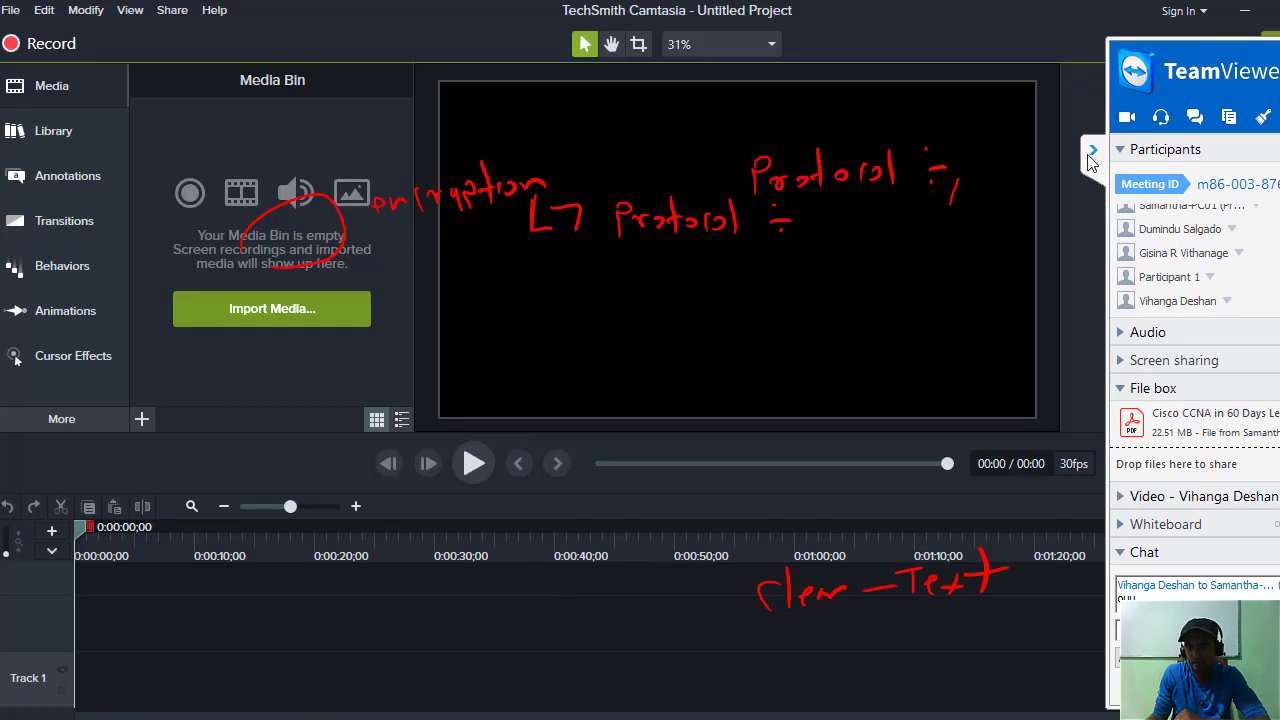
Collapse the TeamViewer panel and browse the Camtasia recorder's Tools, Effects and Capture options.
{"action": "left_click", "coordinate": [1091, 152]}
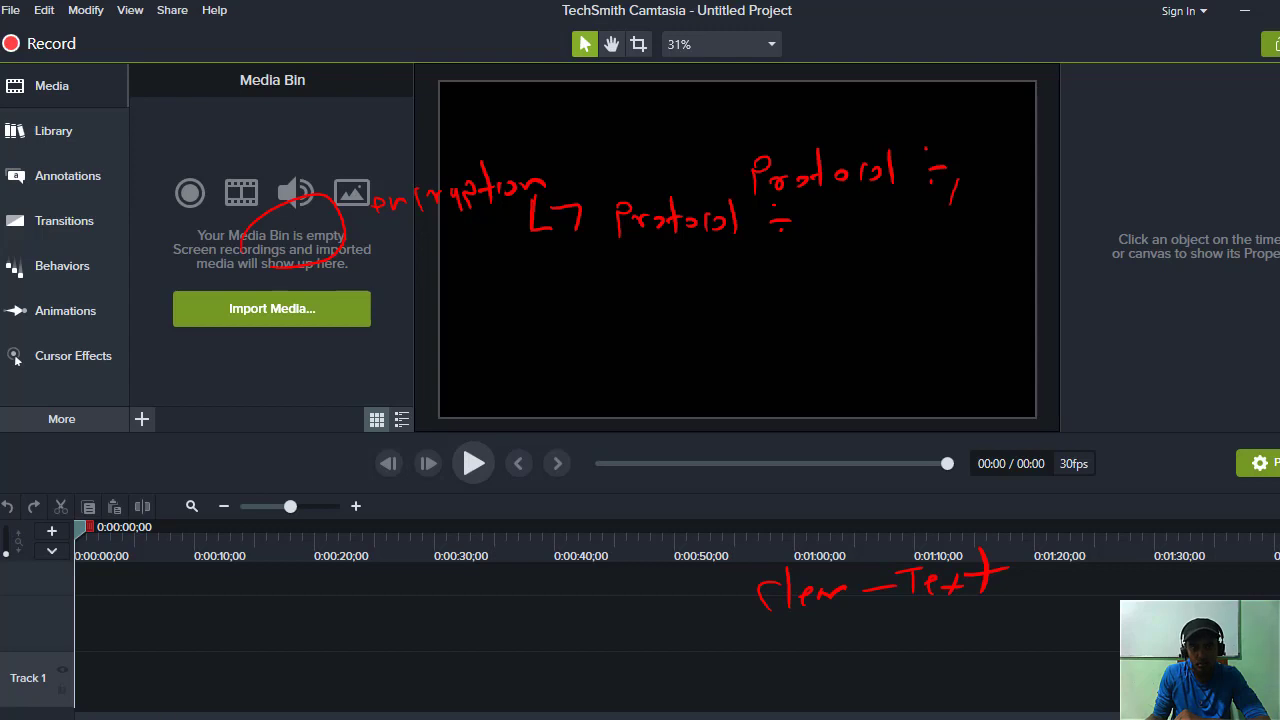
{"action": "left_click", "coordinate": [1105, 690]}
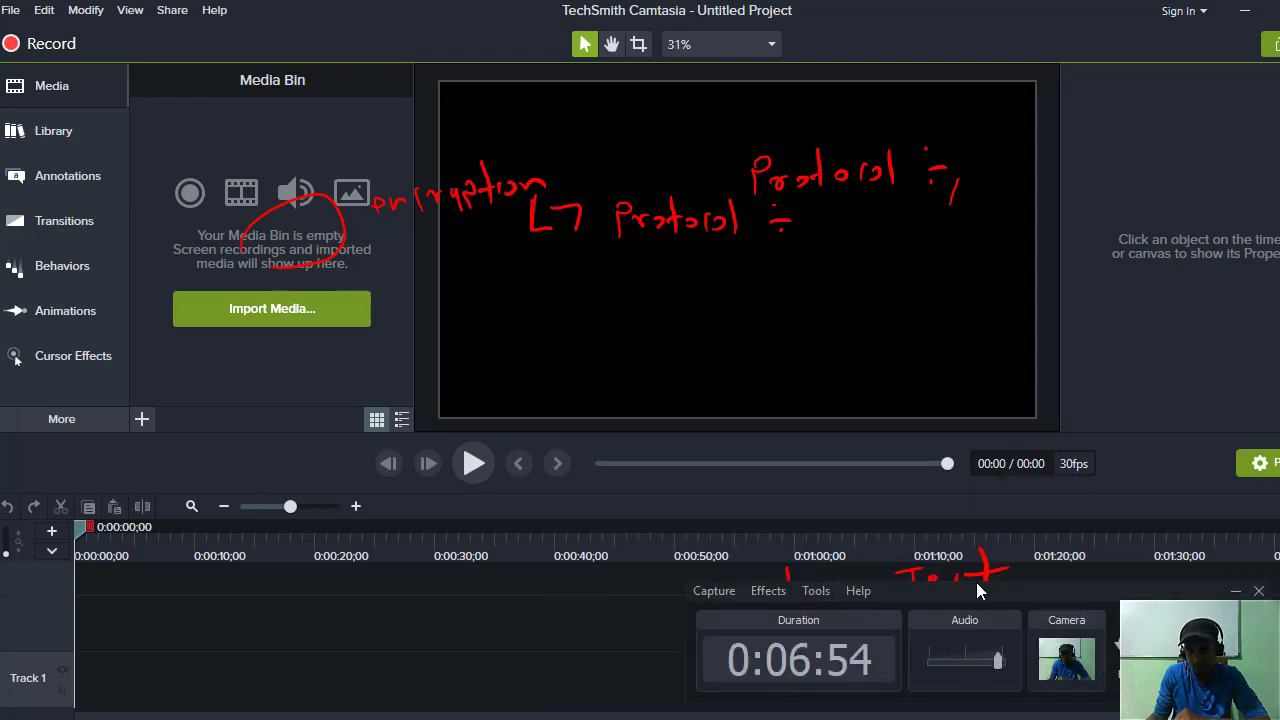
{"action": "left_click", "coordinate": [818, 596]}
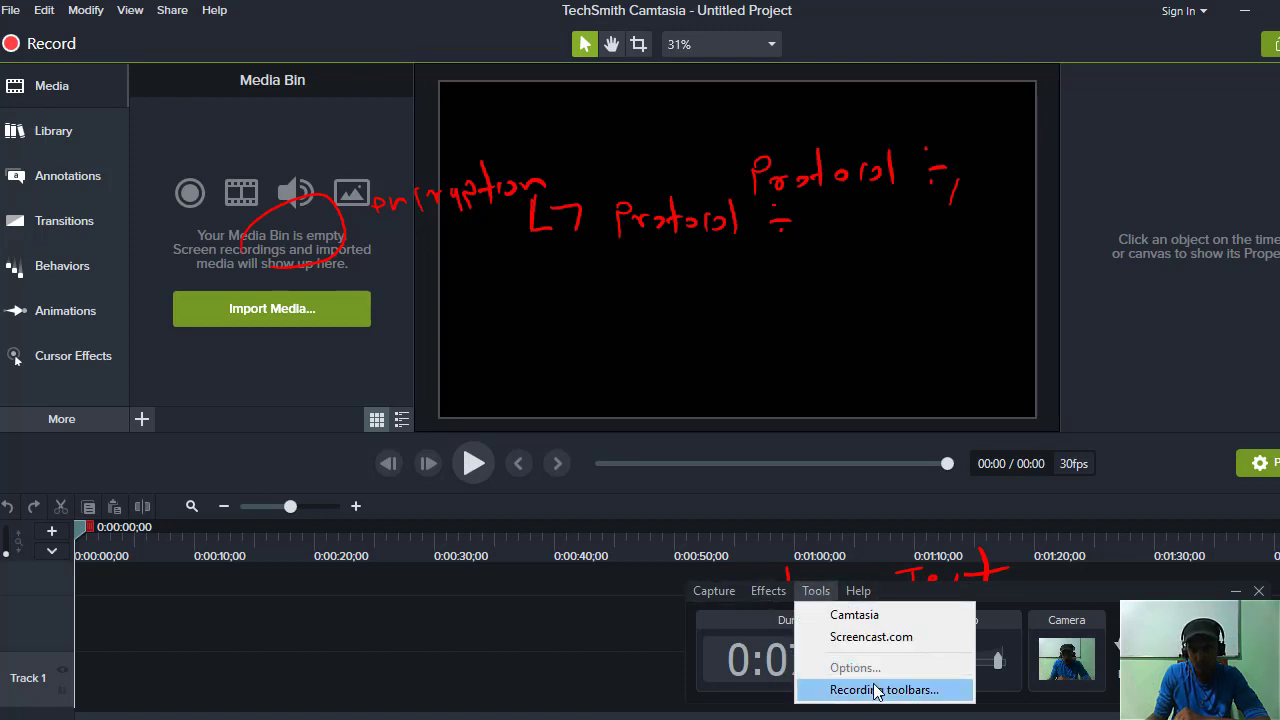
{"action": "left_click", "coordinate": [766, 596]}
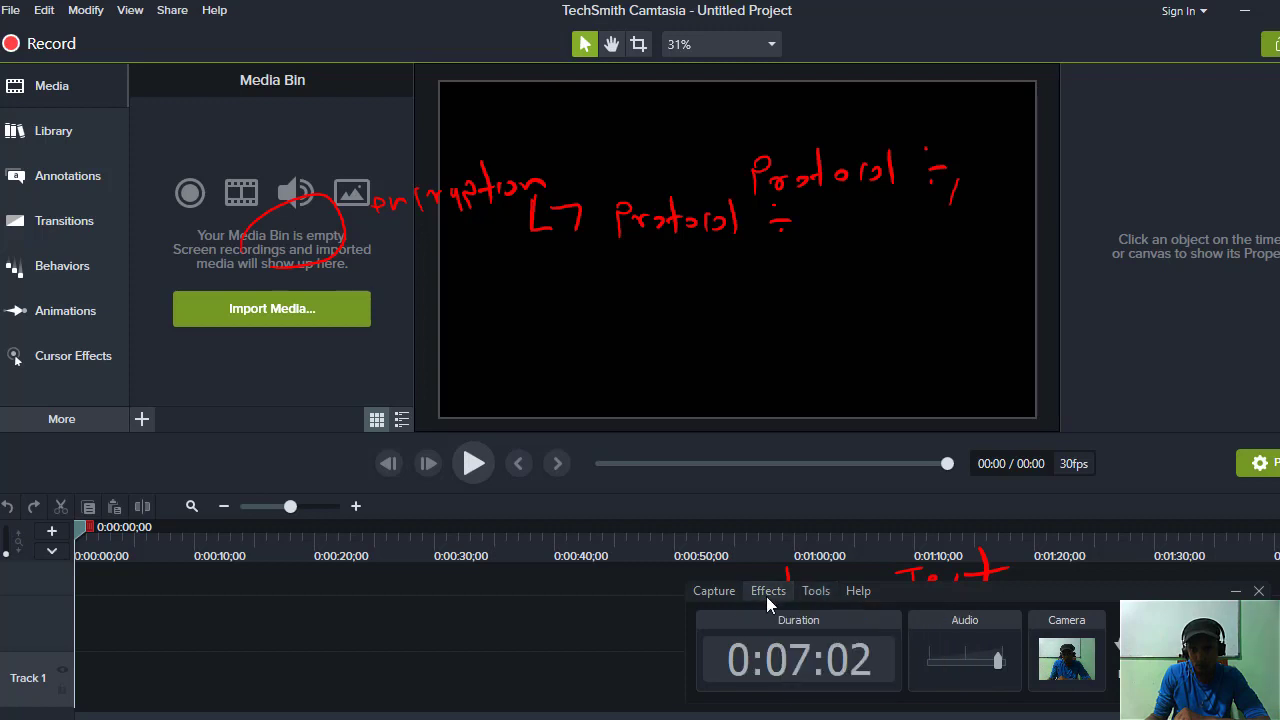
{"action": "left_click", "coordinate": [716, 590]}
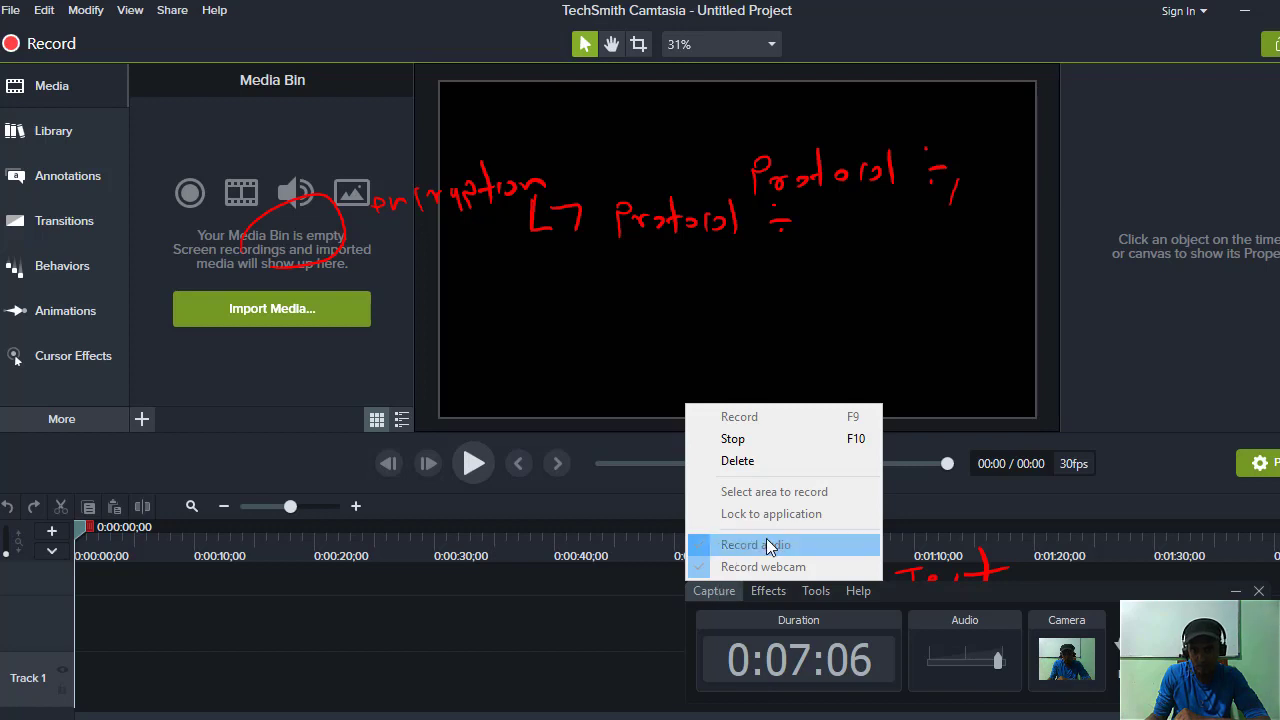
{"action": "left_click", "coordinate": [816, 590]}
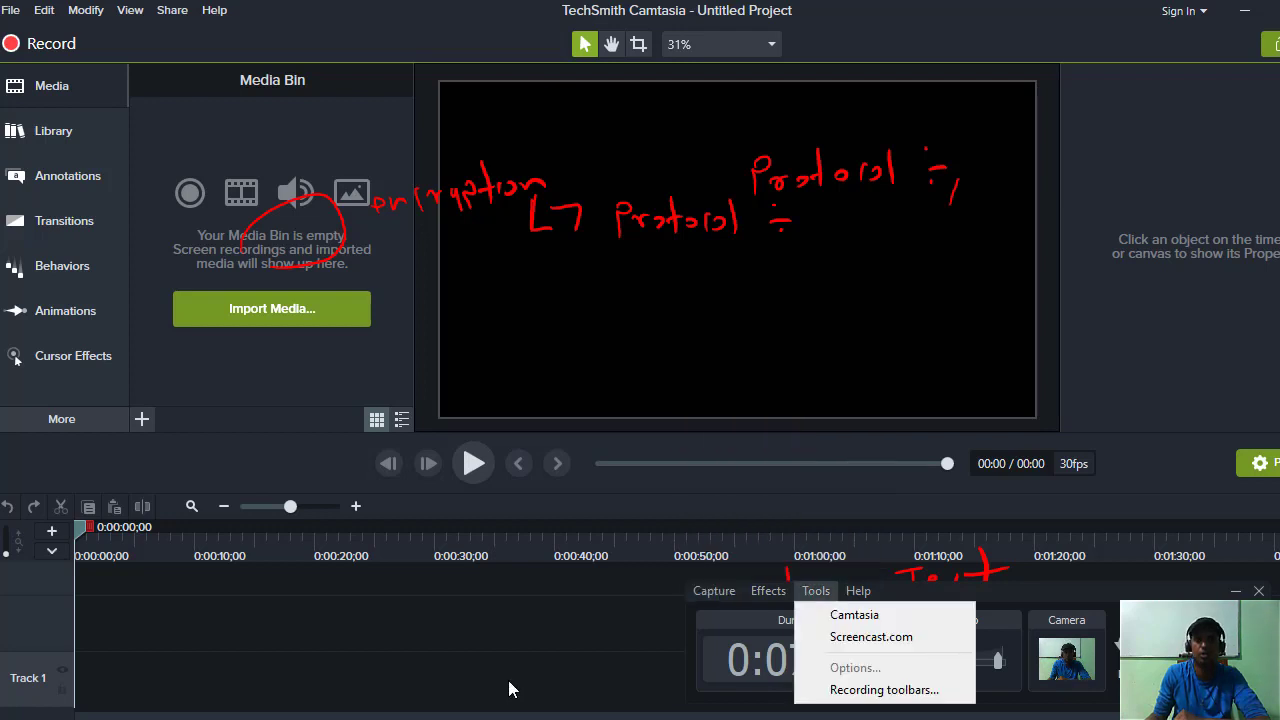
Close the recorder's Tools options, hide the recorder panel, and minimize Camtasia to reveal the PDF.
{"action": "left_click", "coordinate": [1217, 374]}
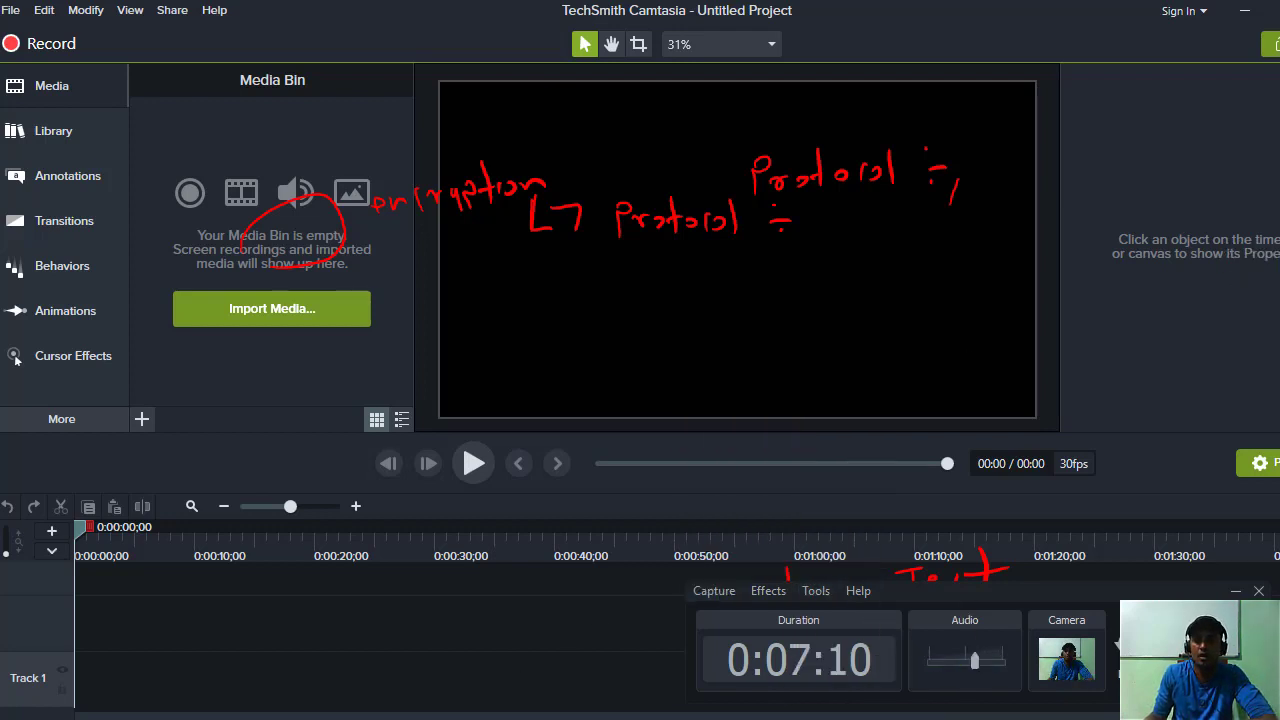
{"action": "left_click", "coordinate": [1236, 592]}
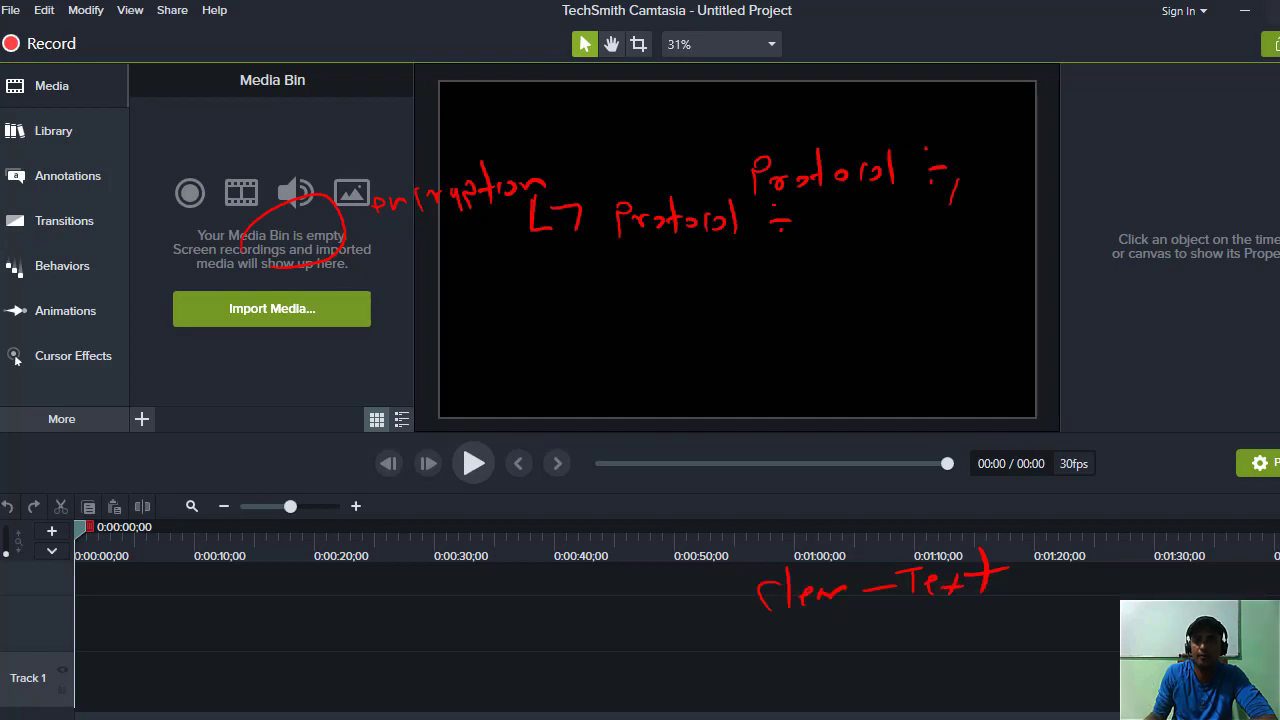
{"action": "left_click", "coordinate": [1244, 10]}
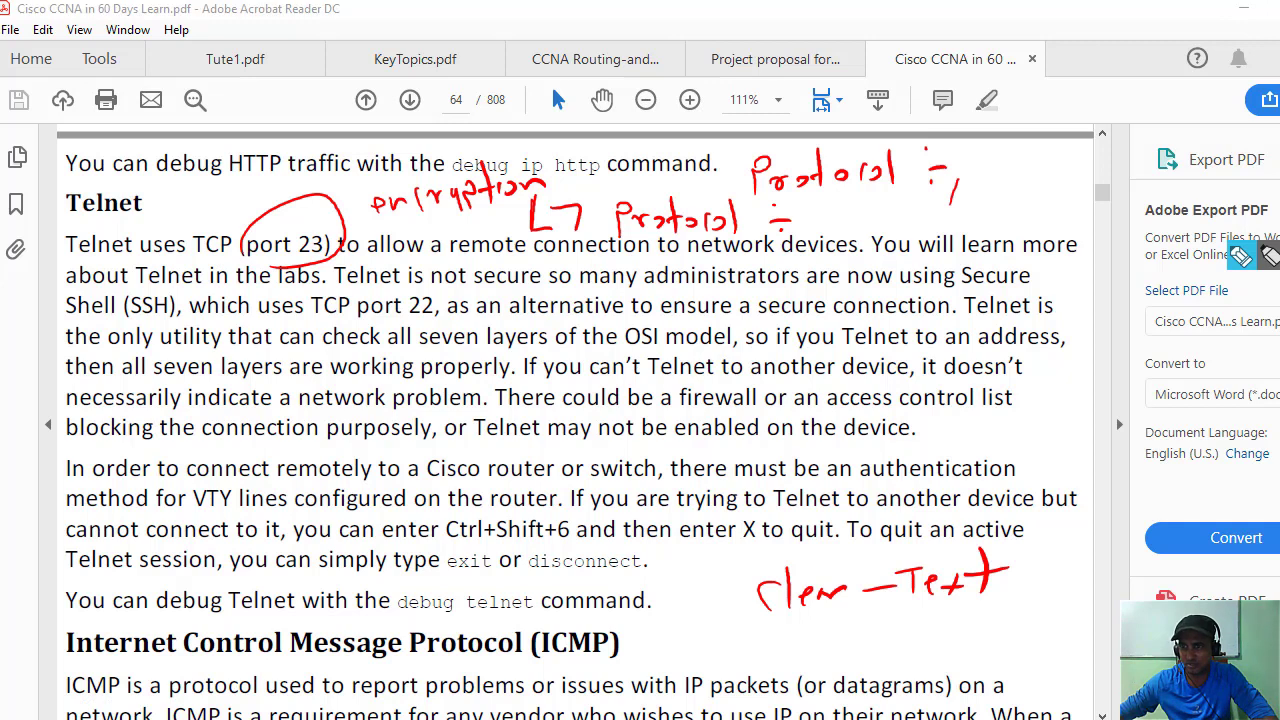
Erase the existing red ink, then handwrite SSH beside the first line and circle it.
{"action": "key", "text": "e"}
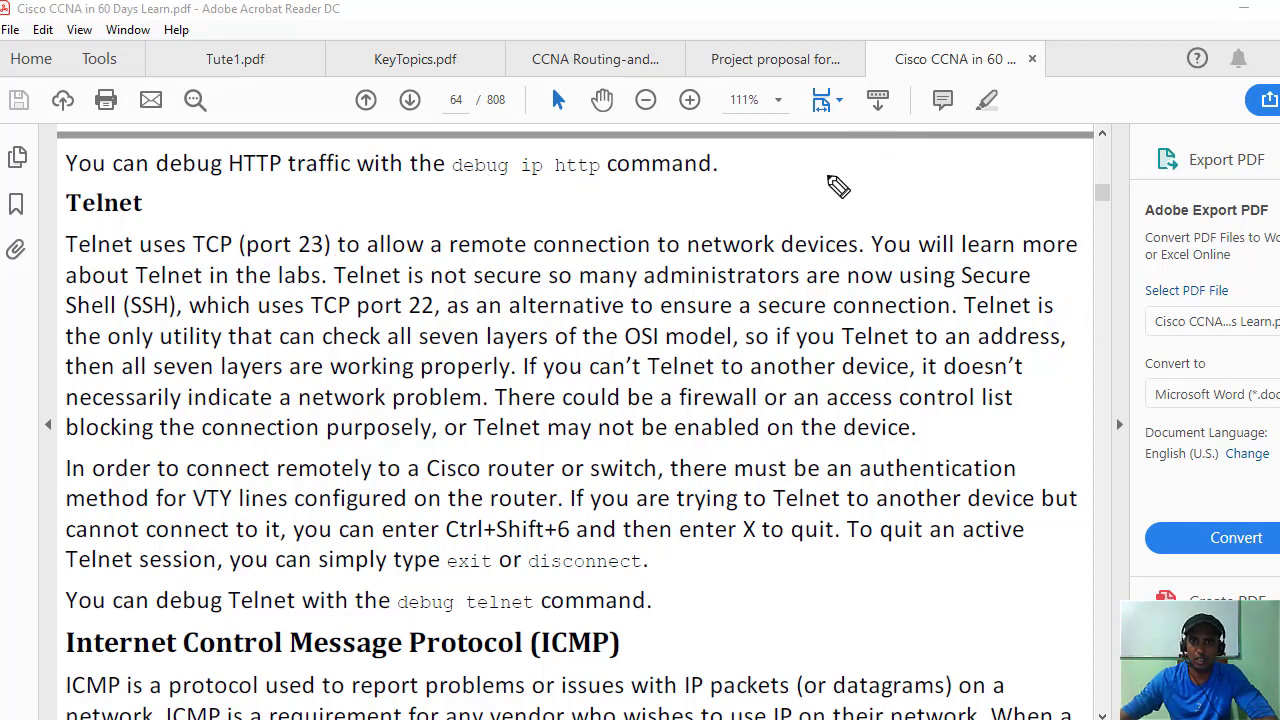
{"action": "mouse_move", "coordinate": [812, 172]}
{"action": "left_mouse_down"}
{"action": "mouse_move", "coordinate": [800, 198]}
{"action": "mouse_move", "coordinate": [963, 180]}
{"action": "mouse_move", "coordinate": [968, 195]}
{"action": "mouse_move", "coordinate": [1117, 163]}
{"action": "mouse_move", "coordinate": [1158, 165]}
{"action": "mouse_move", "coordinate": [1166, 184]}
{"action": "left_mouse_up"}
{"action": "left_click_drag", "start_coordinate": [828, 186], "coordinate": [800, 222]}
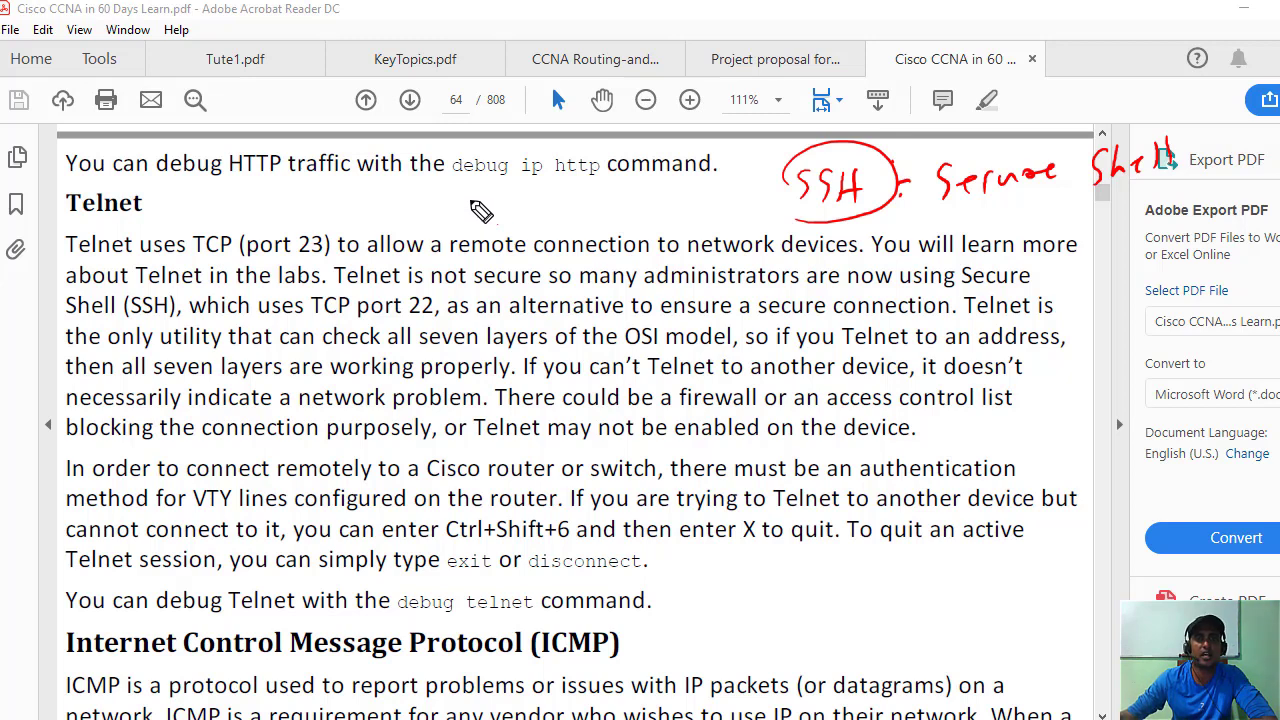
Handwrite an encrypted cipher-text note near the Telnet heading, then clear all red ink.
{"action": "mouse_move", "coordinate": [470, 201]}
{"action": "left_mouse_down"}
{"action": "mouse_move", "coordinate": [492, 215]}
{"action": "mouse_move", "coordinate": [506, 200]}
{"action": "mouse_move", "coordinate": [668, 212]}
{"action": "mouse_move", "coordinate": [722, 202]}
{"action": "mouse_move", "coordinate": [706, 190]}
{"action": "left_mouse_up"}
{"action": "mouse_move", "coordinate": [358, 206]}
{"action": "left_mouse_down"}
{"action": "mouse_move", "coordinate": [462, 205]}
{"action": "mouse_move", "coordinate": [500, 180]}
{"action": "mouse_move", "coordinate": [505, 190]}
{"action": "mouse_move", "coordinate": [527, 150]}
{"action": "mouse_move", "coordinate": [571, 160]}
{"action": "left_mouse_up"}
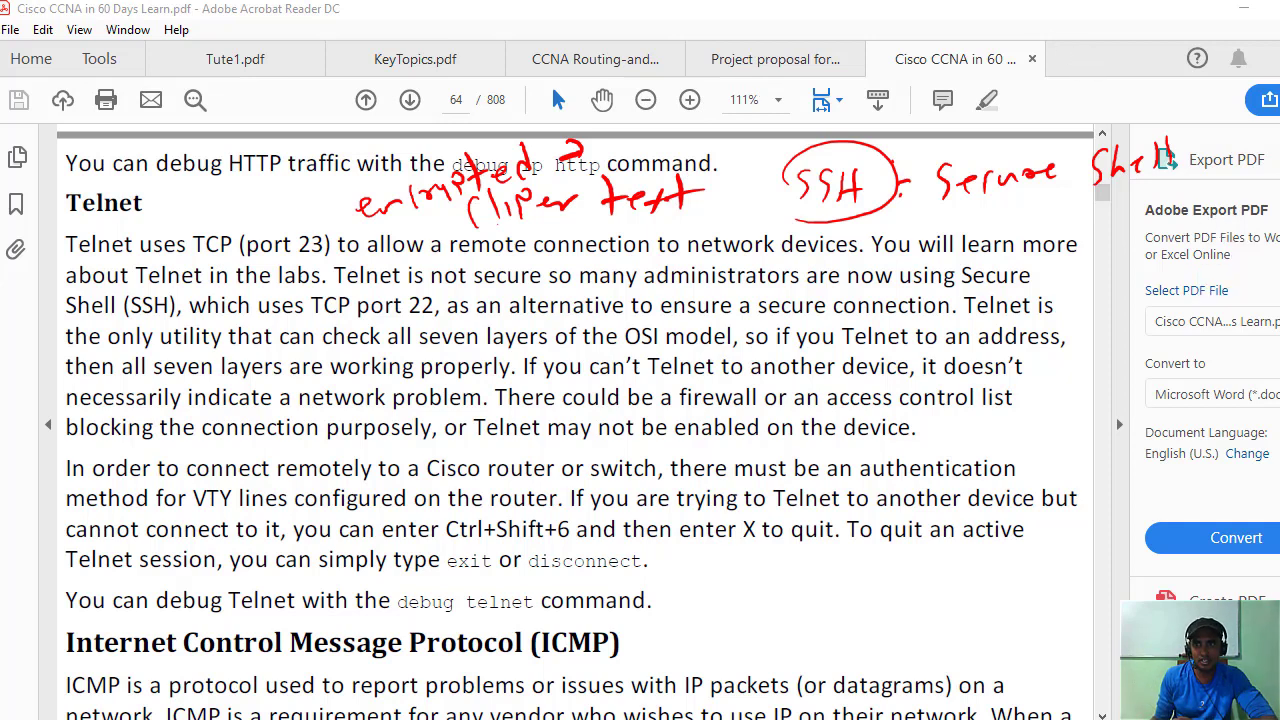
{"action": "left_click", "coordinate": [1276, 445]}
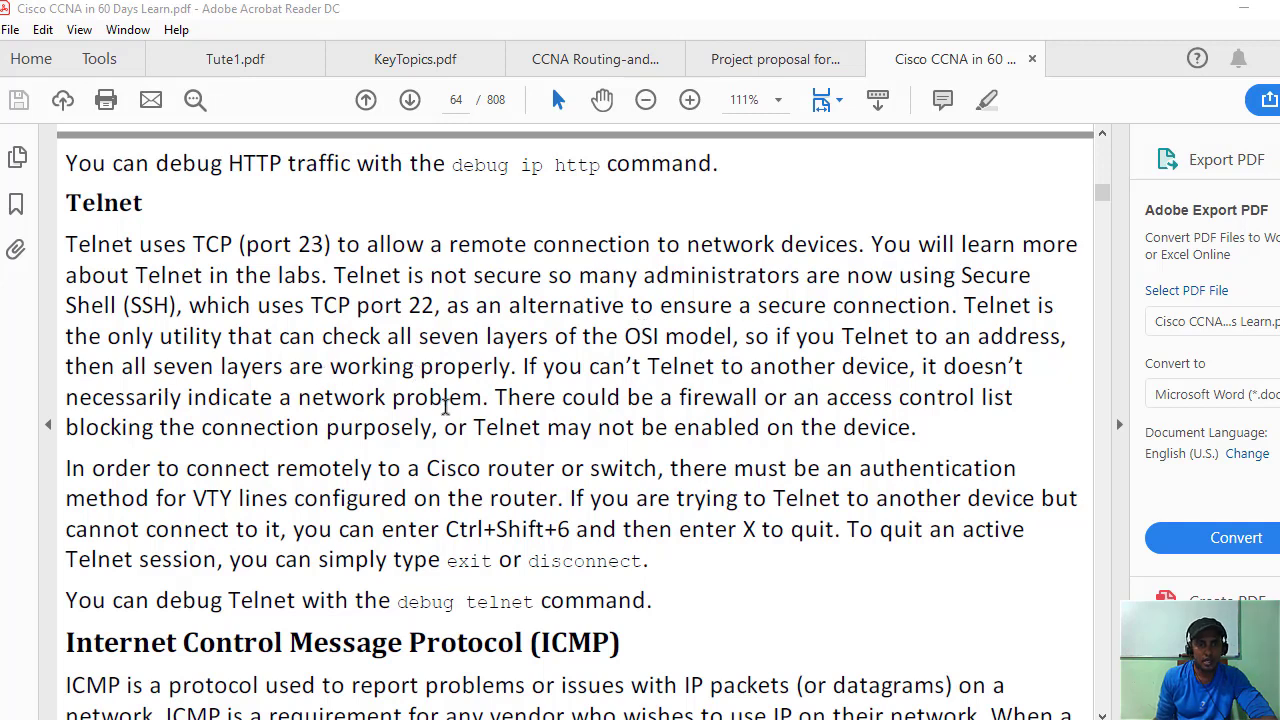
{"action": "scroll", "coordinate": [445, 412], "scroll_direction": "down", "scroll_amount": 2}
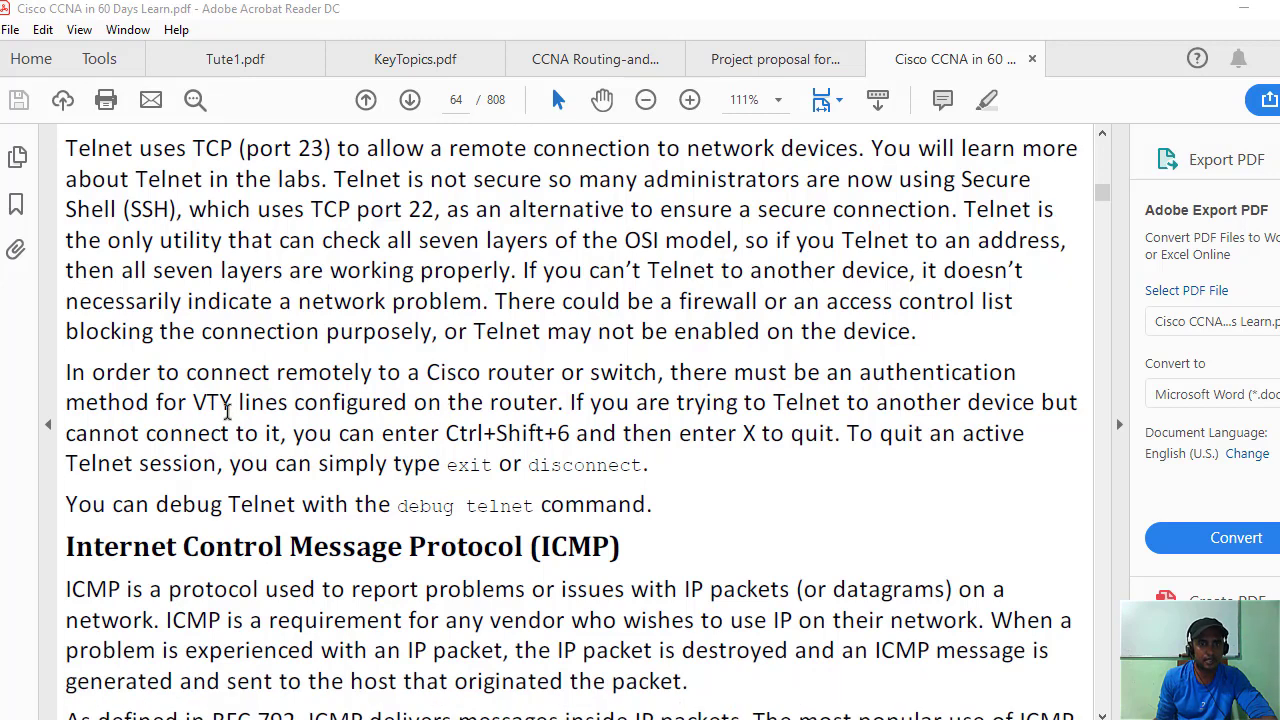
{"action": "scroll", "coordinate": [228, 411], "scroll_direction": "down", "scroll_amount": 1}
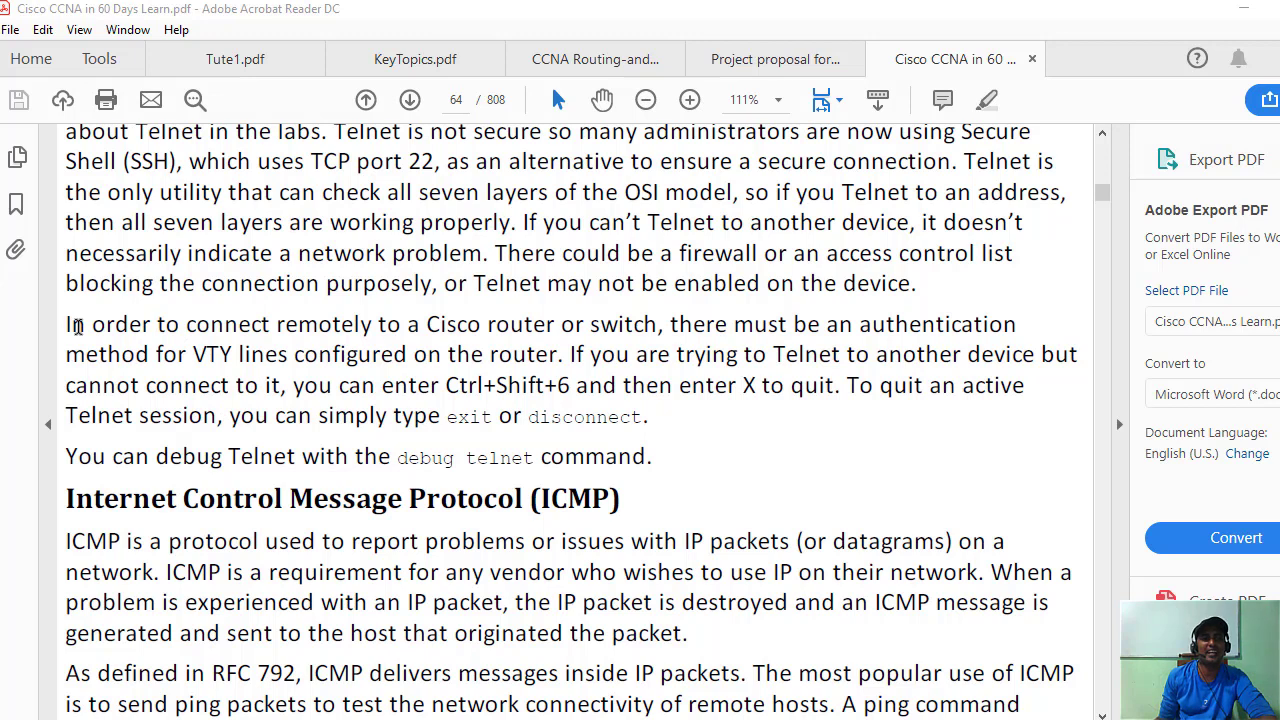
{"action": "left_click_drag", "start_coordinate": [67, 322], "coordinate": [665, 430]}
{"action": "left_click", "coordinate": [700, 419]}
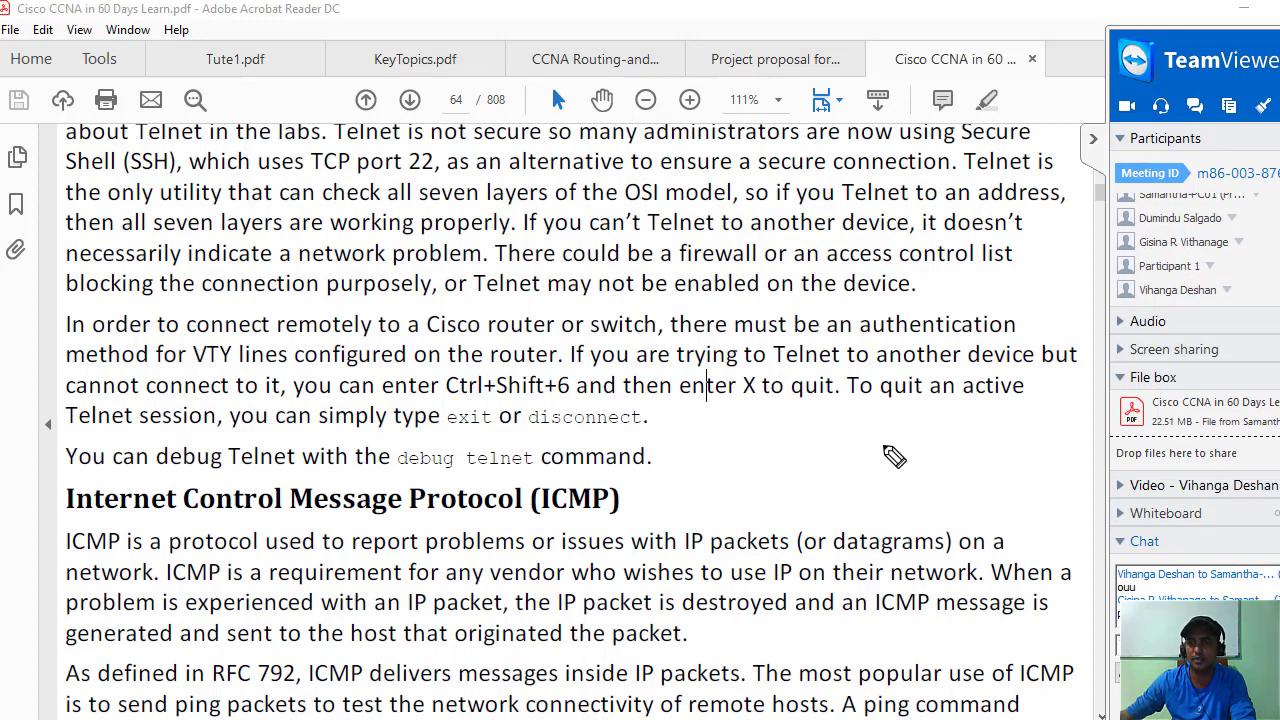
{"action": "left_click", "coordinate": [882, 443]}
{"action": "mouse_move", "coordinate": [876, 470]}
{"action": "left_mouse_down"}
{"action": "mouse_move", "coordinate": [962, 460]}
{"action": "mouse_move", "coordinate": [981, 489]}
{"action": "mouse_move", "coordinate": [900, 517]}
{"action": "left_mouse_up"}
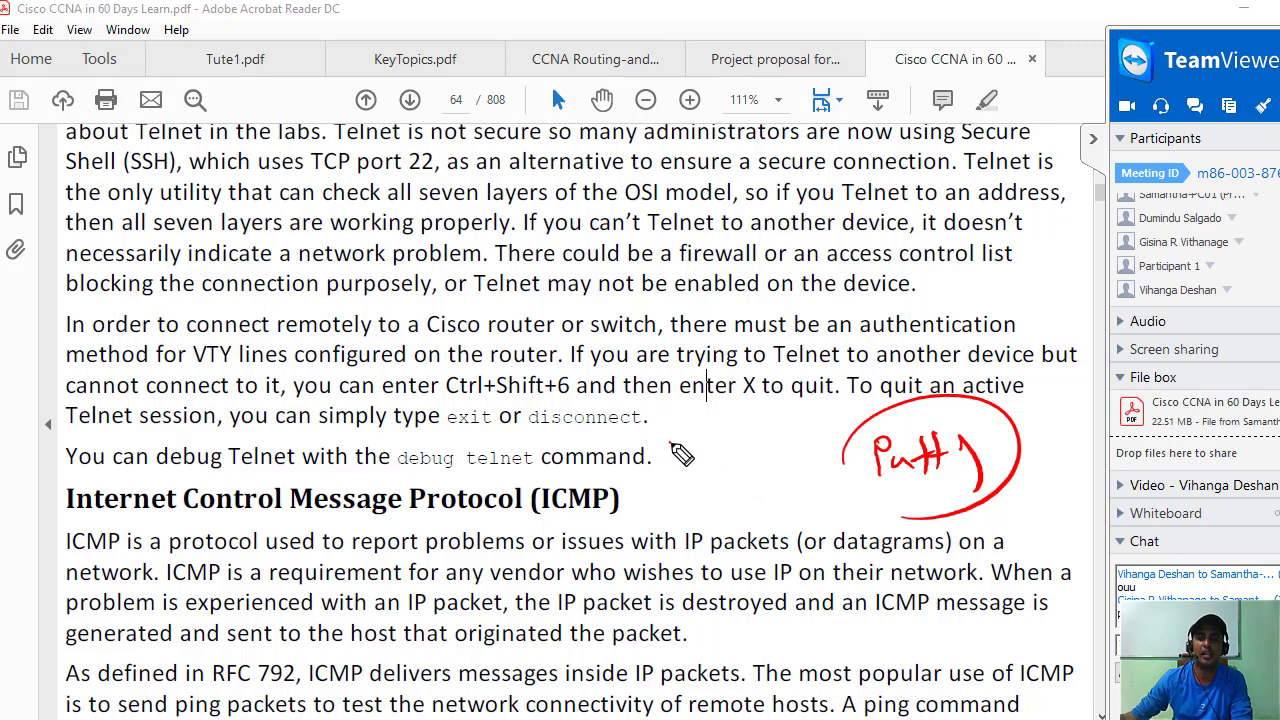
{"action": "left_click_drag", "start_coordinate": [669, 441], "coordinate": [691, 439]}
{"action": "mouse_move", "coordinate": [681, 441]}
{"action": "left_mouse_down"}
{"action": "mouse_move", "coordinate": [683, 466]}
{"action": "mouse_move", "coordinate": [776, 452]}
{"action": "mouse_move", "coordinate": [772, 465]}
{"action": "mouse_move", "coordinate": [812, 438]}
{"action": "left_mouse_up"}
{"action": "left_click", "coordinate": [798, 418]}
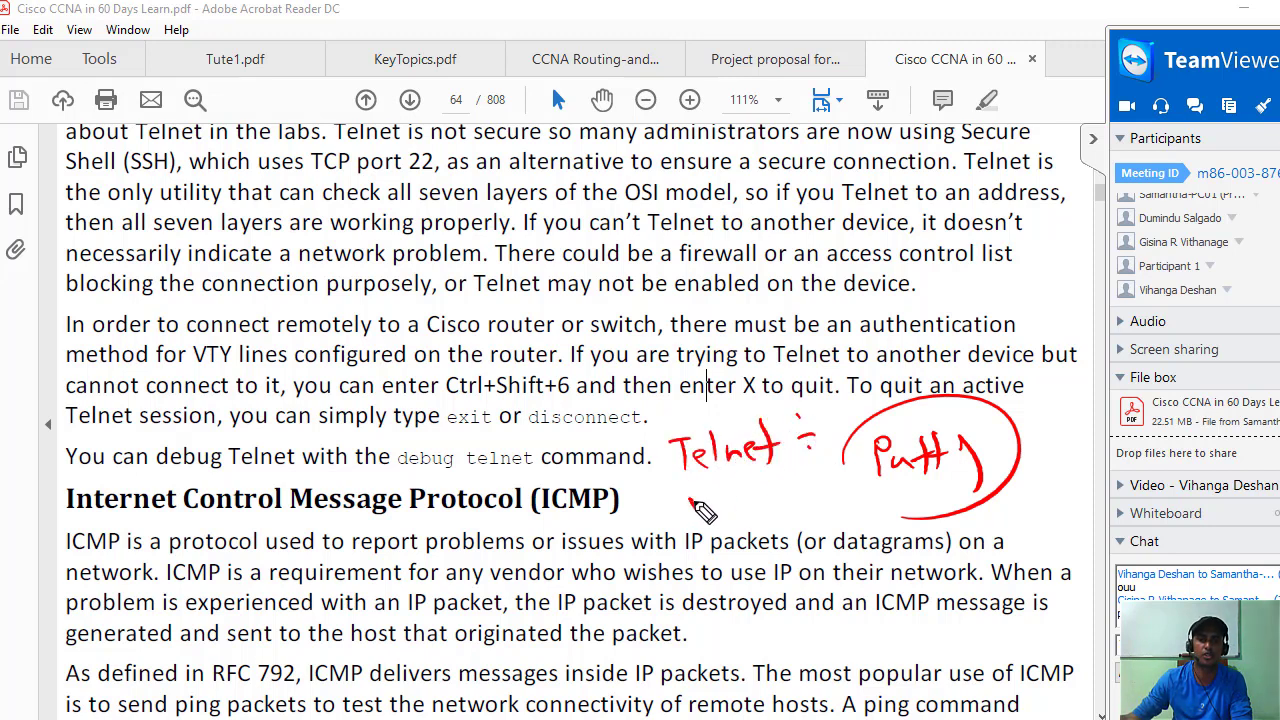
{"action": "mouse_move", "coordinate": [690, 500]}
{"action": "left_mouse_down"}
{"action": "mouse_move", "coordinate": [728, 512]}
{"action": "mouse_move", "coordinate": [832, 490]}
{"action": "left_mouse_up"}
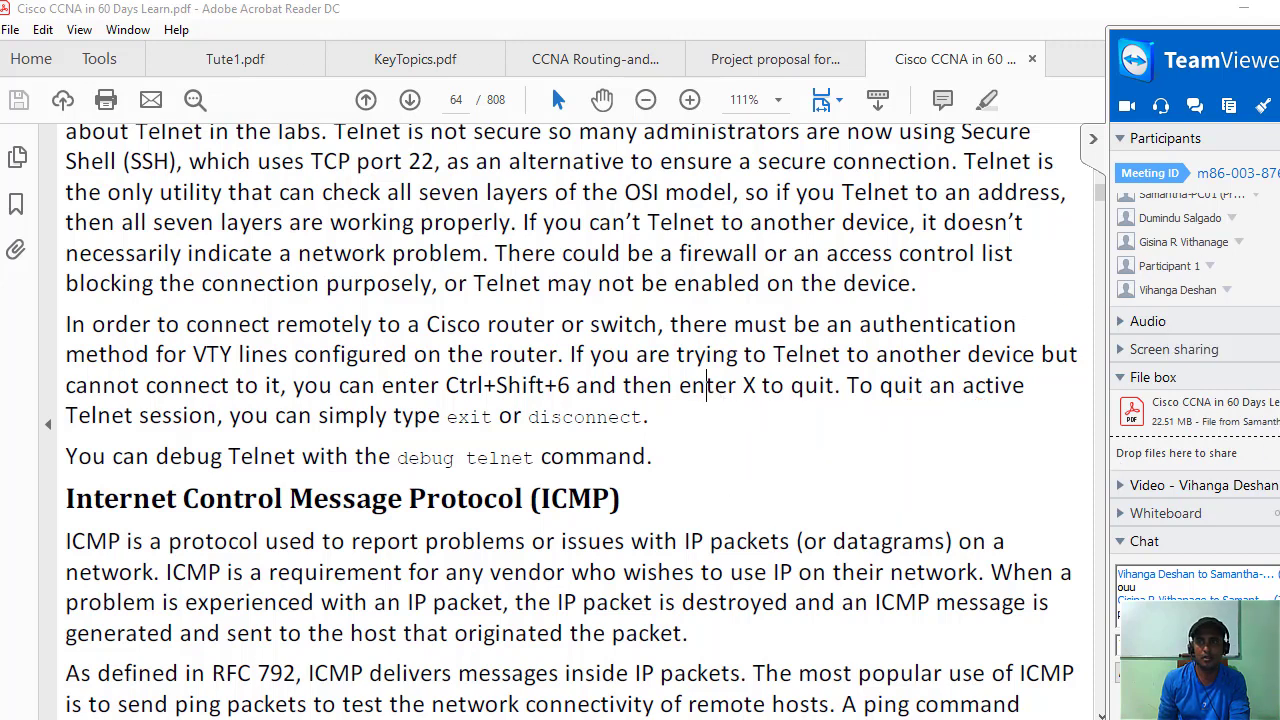
{"action": "scroll", "coordinate": [747, 275], "scroll_direction": "down", "scroll_amount": 10}
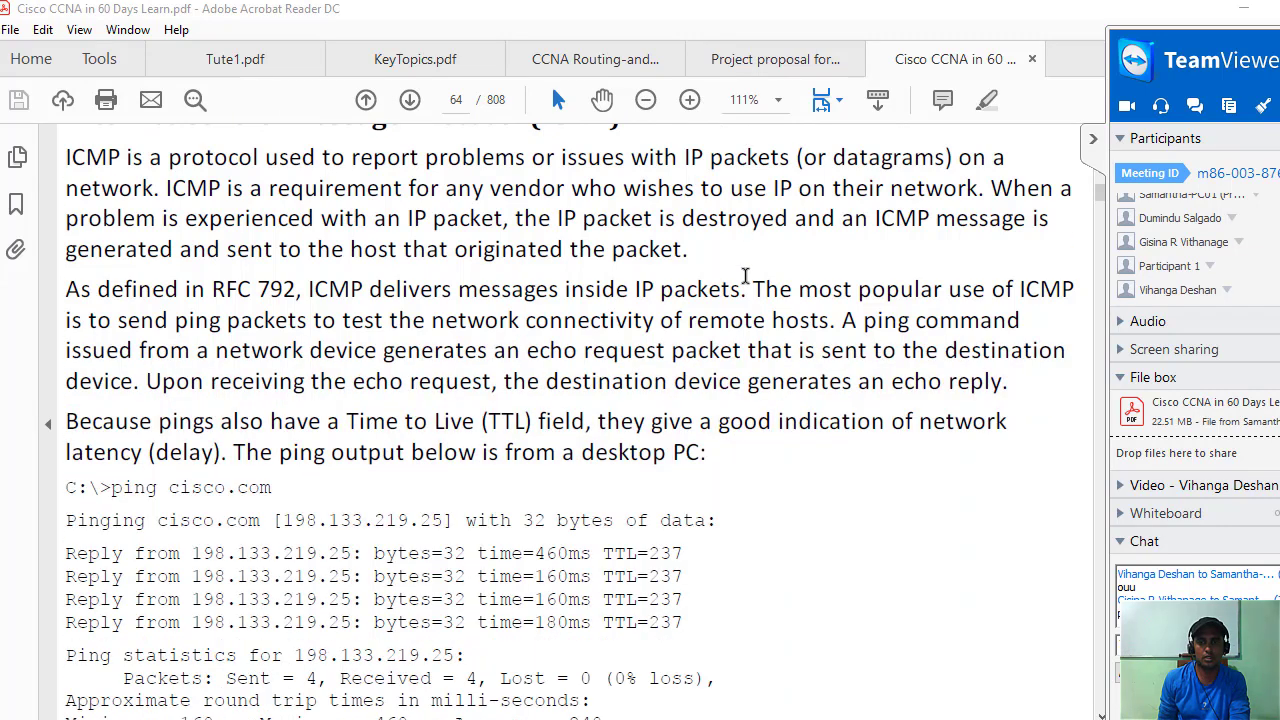
{"action": "scroll", "coordinate": [747, 286], "scroll_direction": "down", "scroll_amount": 2}
{"action": "scroll", "coordinate": [723, 355], "scroll_direction": "up", "scroll_amount": 10}
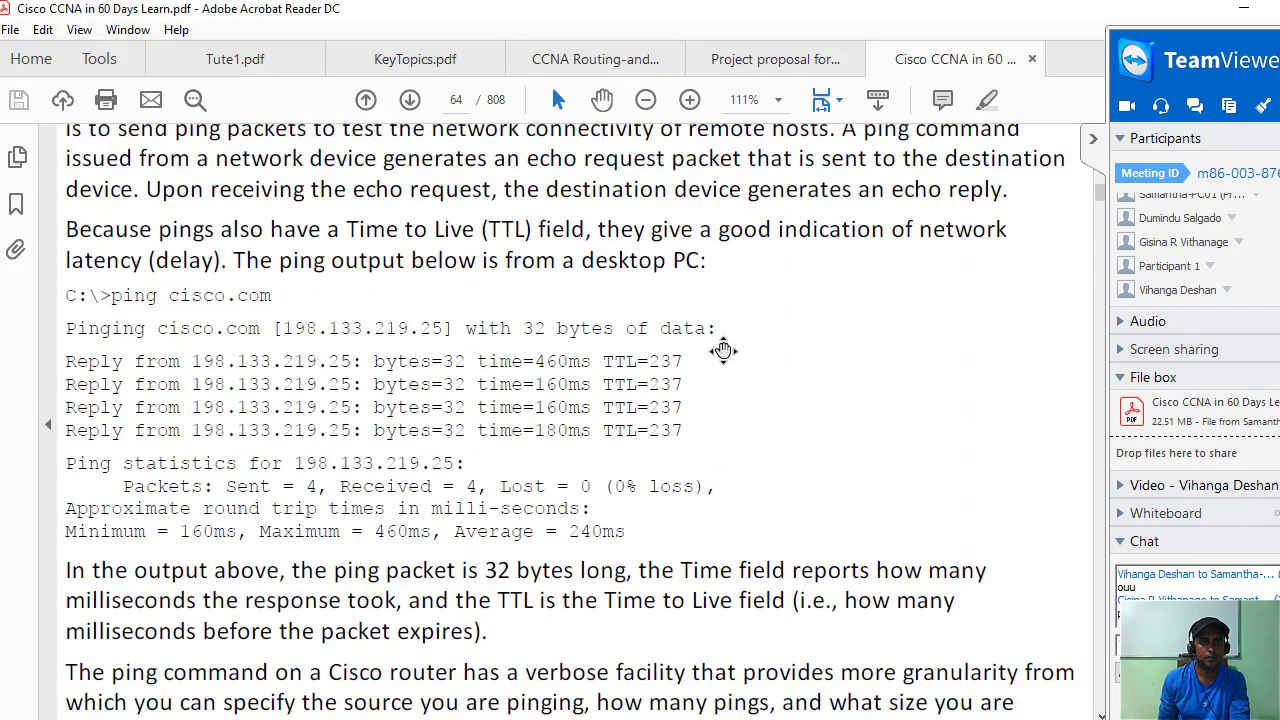
{"action": "scroll", "coordinate": [704, 340], "scroll_direction": "up", "scroll_amount": 2}
{"action": "scroll", "coordinate": [704, 340], "scroll_direction": "up", "scroll_amount": 3}
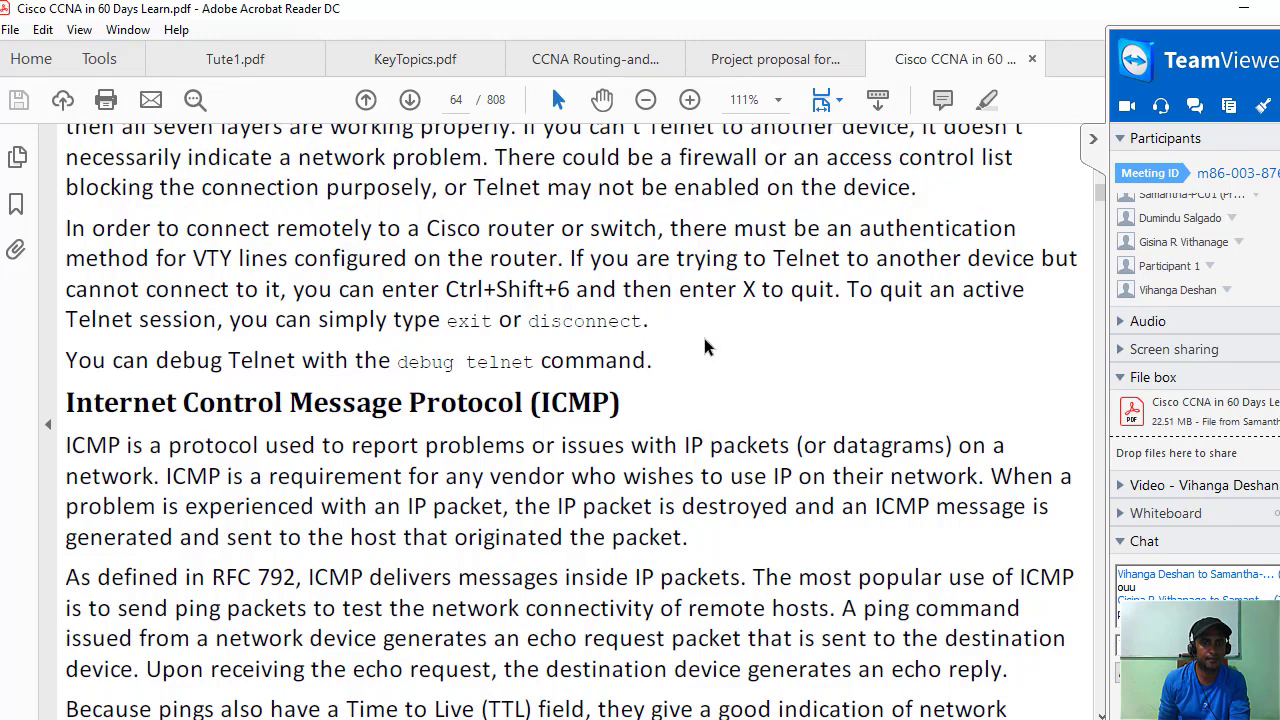
{"action": "scroll", "coordinate": [704, 335], "scroll_direction": "down", "scroll_amount": 2}
{"action": "scroll", "coordinate": [704, 335], "scroll_direction": "down", "scroll_amount": 4}
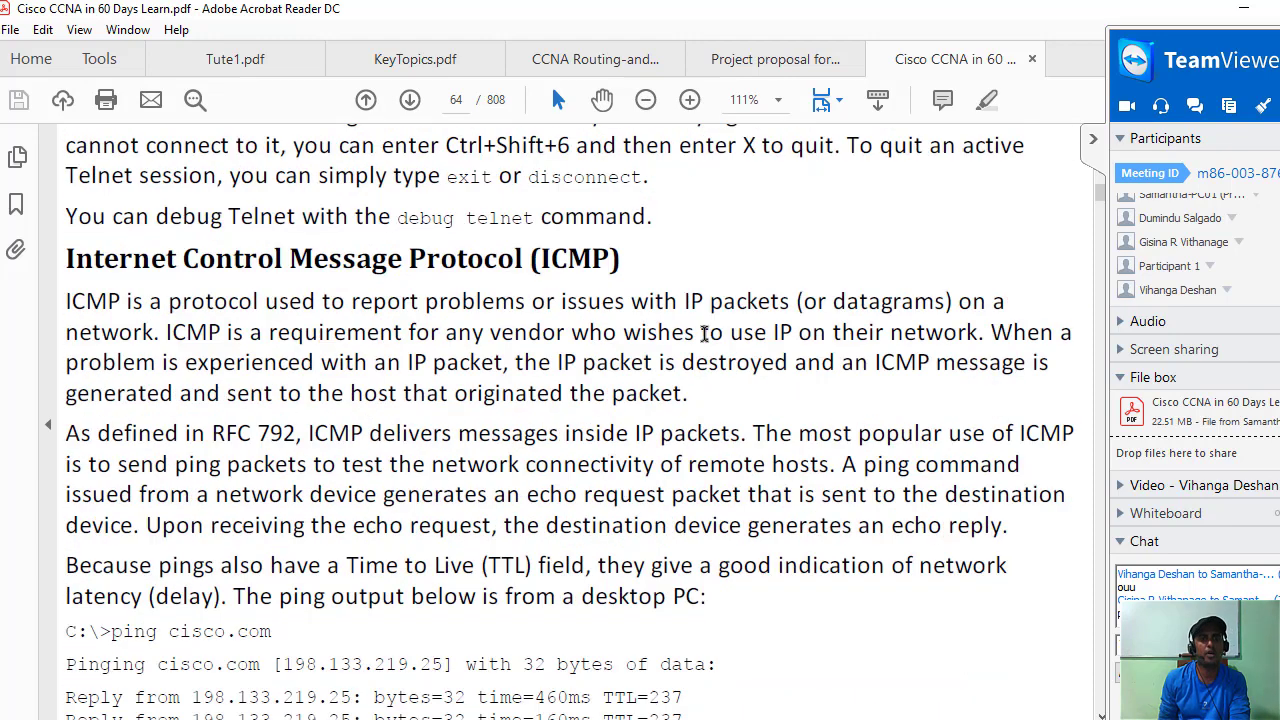
{"action": "scroll", "coordinate": [704, 335], "scroll_direction": "up", "scroll_amount": 1}
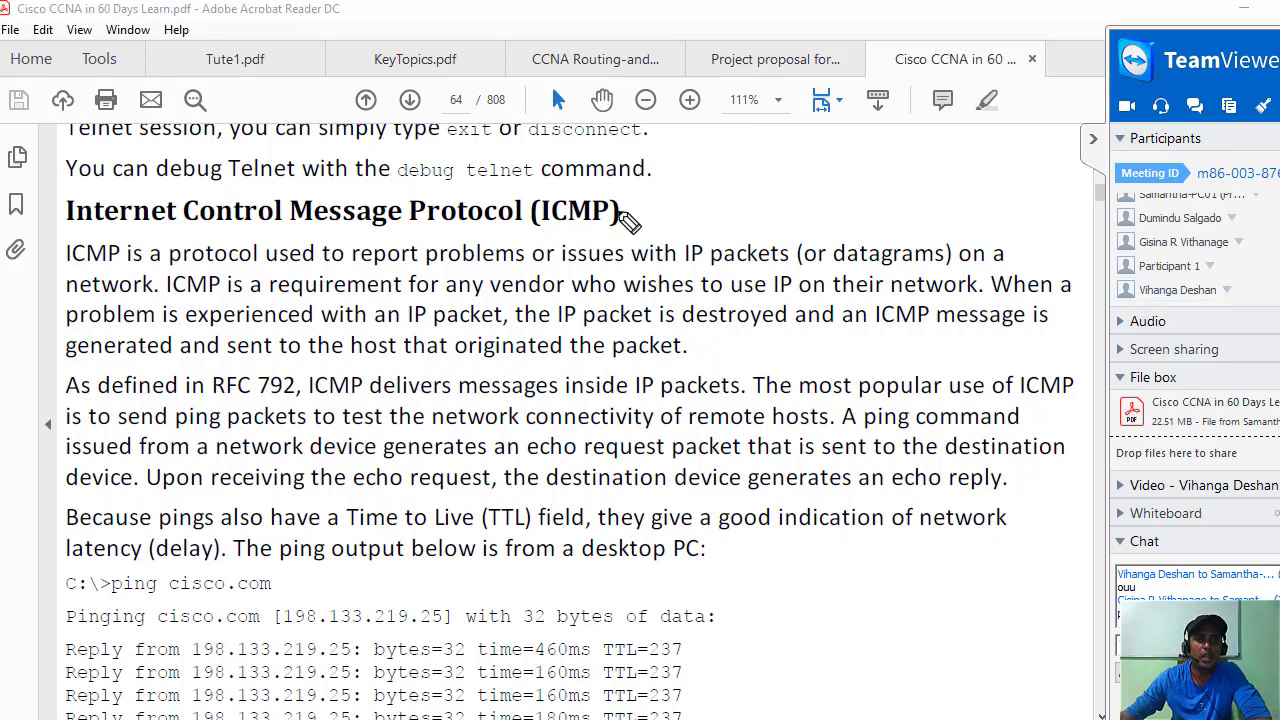
Beside the ICMP heading, draw arrows and a circled Ping, and write a circled '32bits' above 'popular'.
{"action": "left_click_drag", "start_coordinate": [638, 210], "coordinate": [684, 213]}
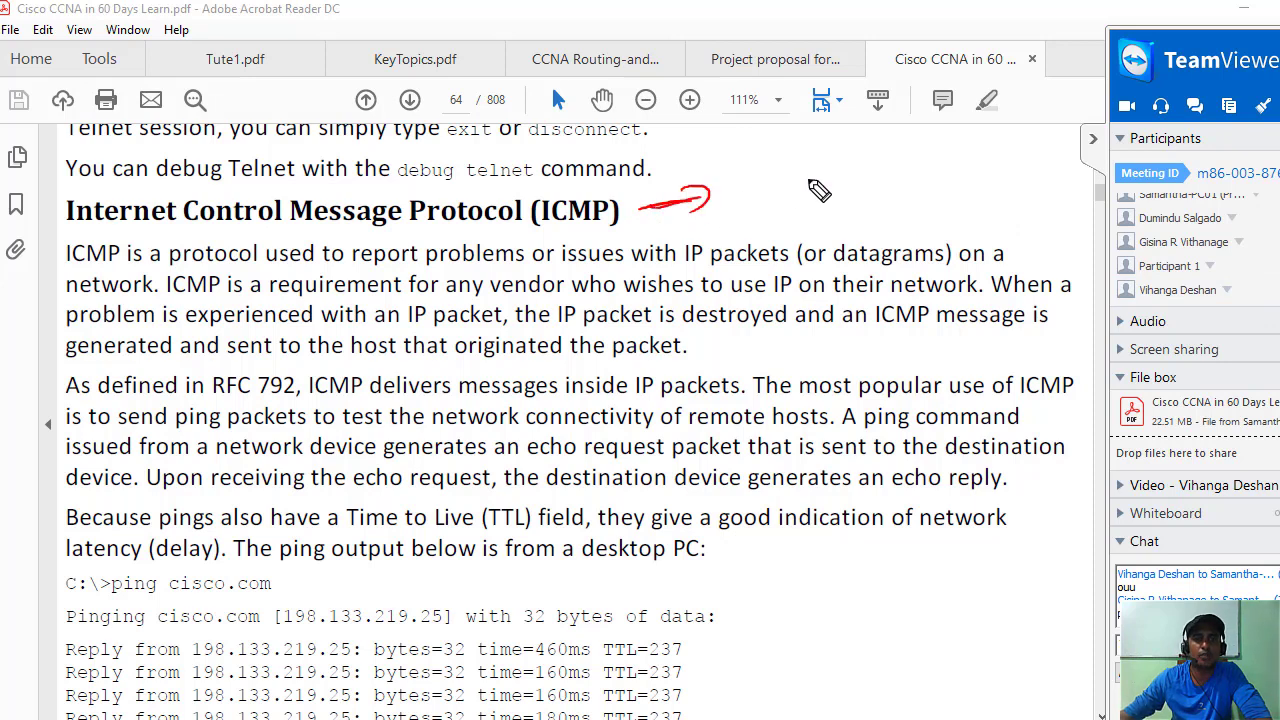
{"action": "mouse_move", "coordinate": [772, 203]}
{"action": "left_mouse_down"}
{"action": "mouse_move", "coordinate": [829, 194]}
{"action": "mouse_move", "coordinate": [783, 223]}
{"action": "mouse_move", "coordinate": [808, 240]}
{"action": "mouse_move", "coordinate": [777, 189]}
{"action": "left_mouse_up"}
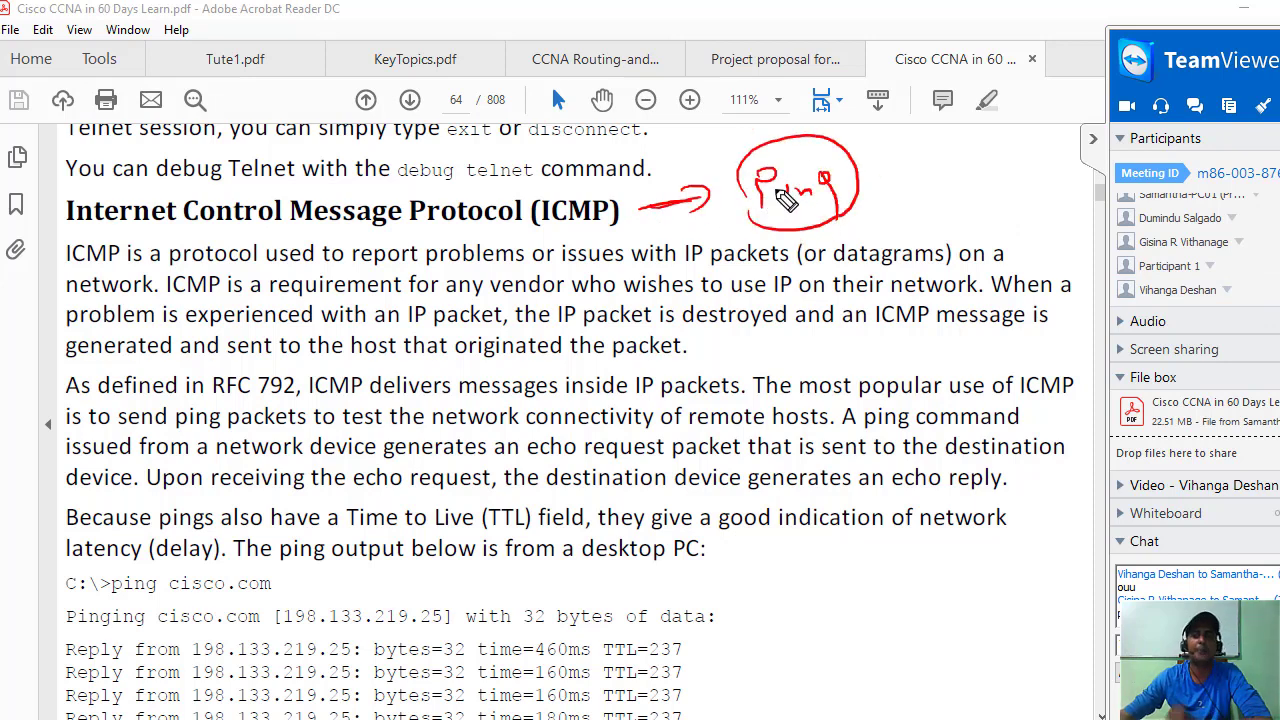
{"action": "mouse_move", "coordinate": [866, 190]}
{"action": "left_mouse_down"}
{"action": "mouse_move", "coordinate": [990, 205]}
{"action": "mouse_move", "coordinate": [955, 220]}
{"action": "mouse_move", "coordinate": [985, 225]}
{"action": "mouse_move", "coordinate": [906, 210]}
{"action": "left_mouse_up"}
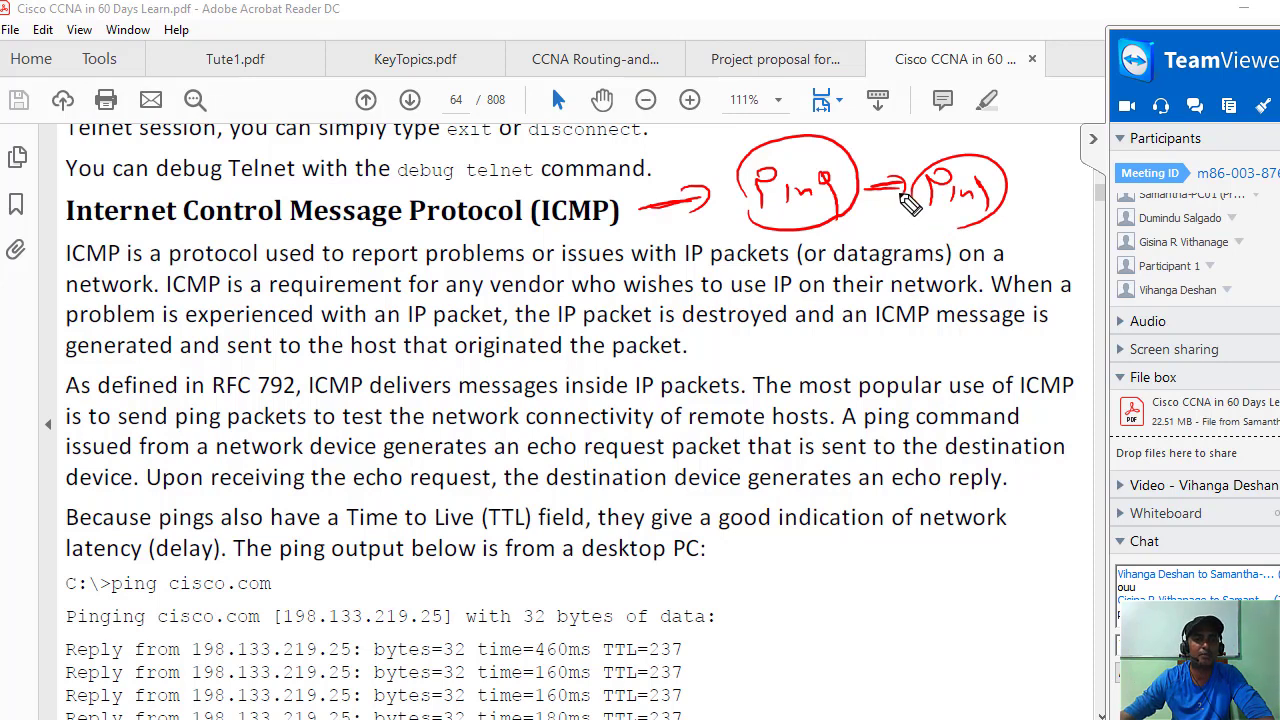
{"action": "mouse_move", "coordinate": [882, 350]}
{"action": "left_mouse_down"}
{"action": "mouse_move", "coordinate": [893, 369]}
{"action": "mouse_move", "coordinate": [912, 360]}
{"action": "mouse_move", "coordinate": [902, 372]}
{"action": "mouse_move", "coordinate": [1000, 368]}
{"action": "left_mouse_up"}
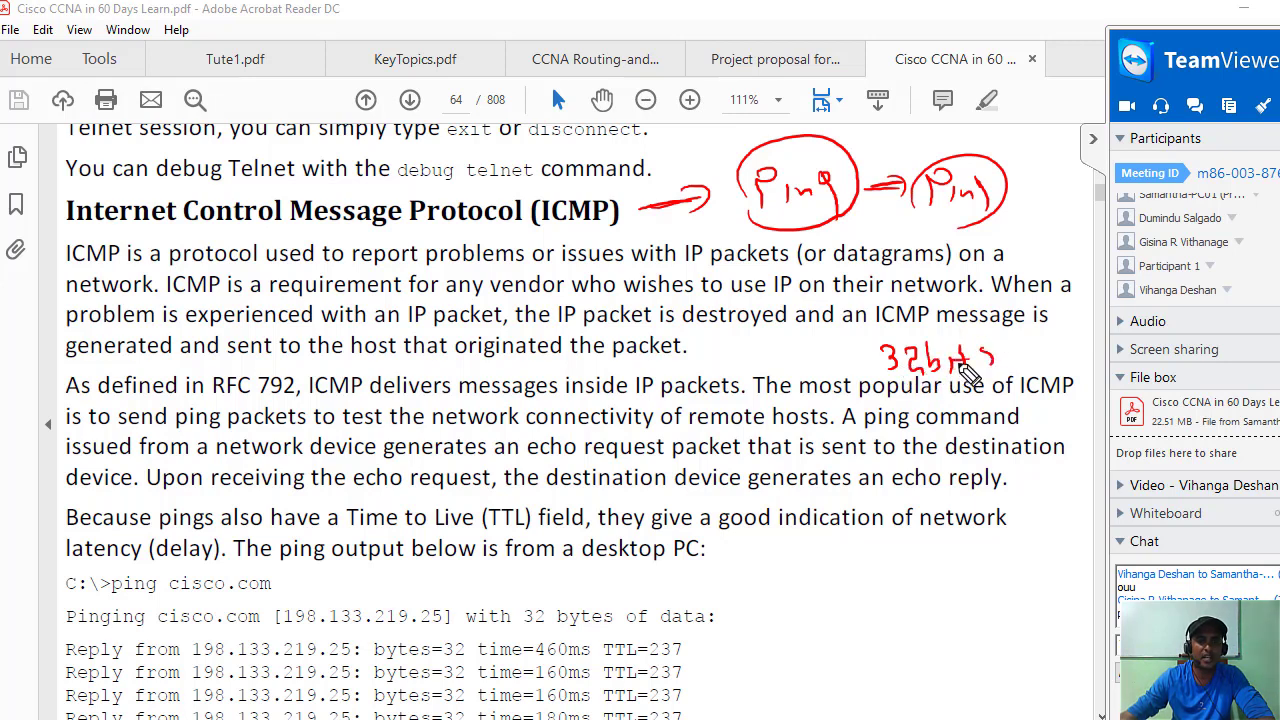
{"action": "left_click_drag", "start_coordinate": [875, 365], "coordinate": [860, 386]}
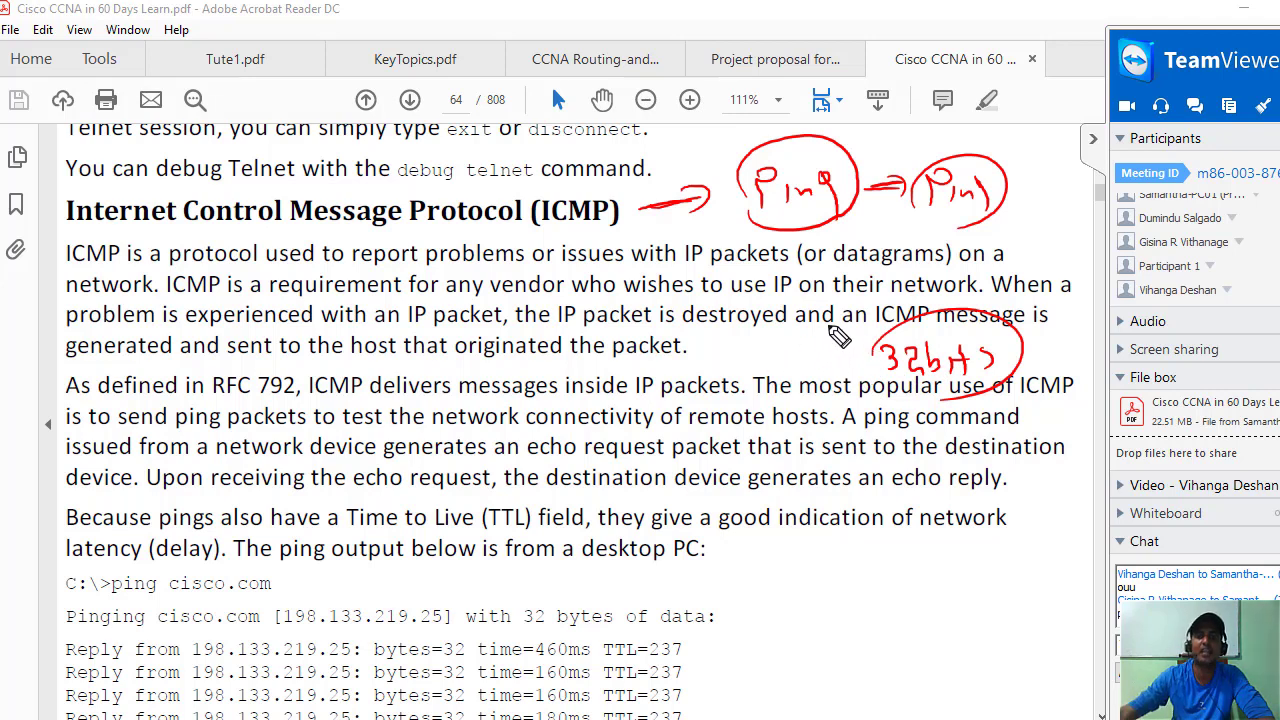
Sketch two linked devices exchanging packets beside the ping output, then circle 'Time to Live (TTL) field'.
{"action": "mouse_move", "coordinate": [767, 620]}
{"action": "left_mouse_down"}
{"action": "mouse_move", "coordinate": [816, 592]}
{"action": "mouse_move", "coordinate": [826, 611]}
{"action": "mouse_move", "coordinate": [809, 634]}
{"action": "mouse_move", "coordinate": [918, 600]}
{"action": "mouse_move", "coordinate": [1005, 600]}
{"action": "left_mouse_up"}
{"action": "mouse_move", "coordinate": [1006, 588]}
{"action": "left_mouse_down"}
{"action": "mouse_move", "coordinate": [1008, 615]}
{"action": "mouse_move", "coordinate": [1048, 614]}
{"action": "mouse_move", "coordinate": [1046, 642]}
{"action": "left_mouse_up"}
{"action": "mouse_move", "coordinate": [828, 584]}
{"action": "left_mouse_down"}
{"action": "mouse_move", "coordinate": [855, 600]}
{"action": "mouse_move", "coordinate": [953, 592]}
{"action": "left_mouse_up"}
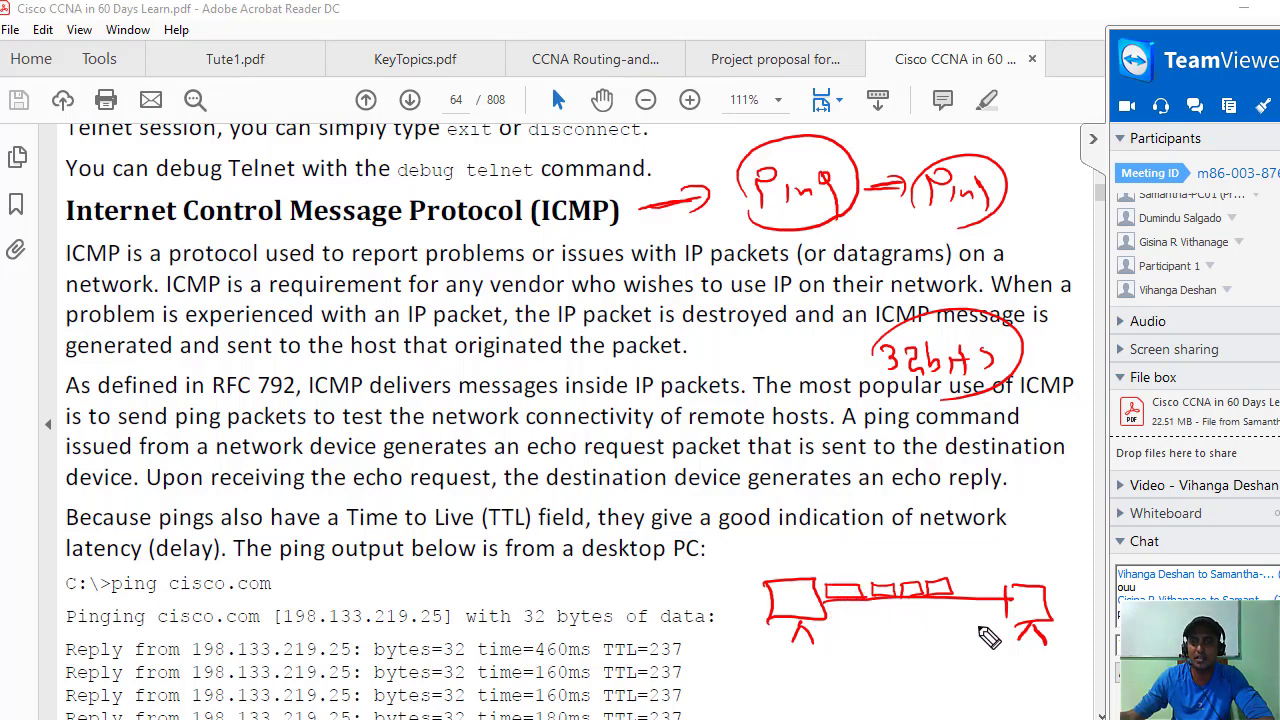
{"action": "mouse_move", "coordinate": [980, 626]}
{"action": "left_mouse_down"}
{"action": "mouse_move", "coordinate": [1002, 612]}
{"action": "mouse_move", "coordinate": [895, 625]}
{"action": "left_mouse_up"}
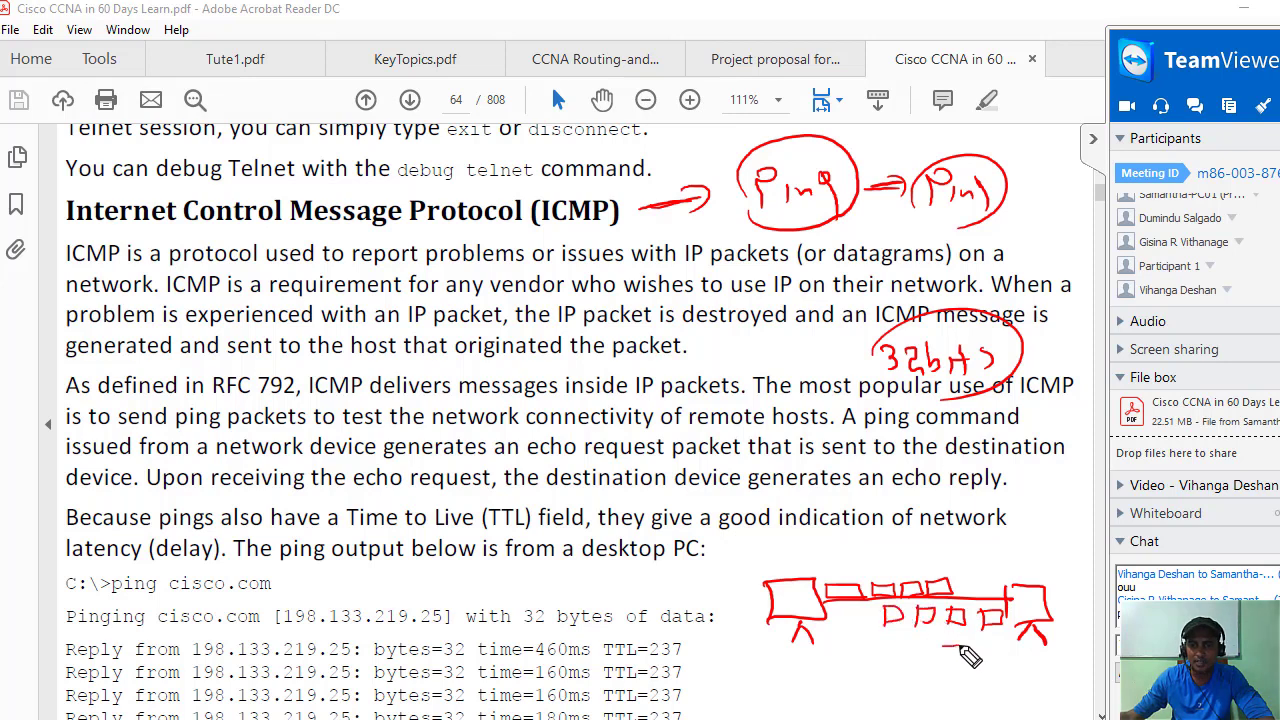
{"action": "left_click_drag", "start_coordinate": [962, 648], "coordinate": [842, 634]}
{"action": "left_click_drag", "start_coordinate": [852, 624], "coordinate": [852, 646]}
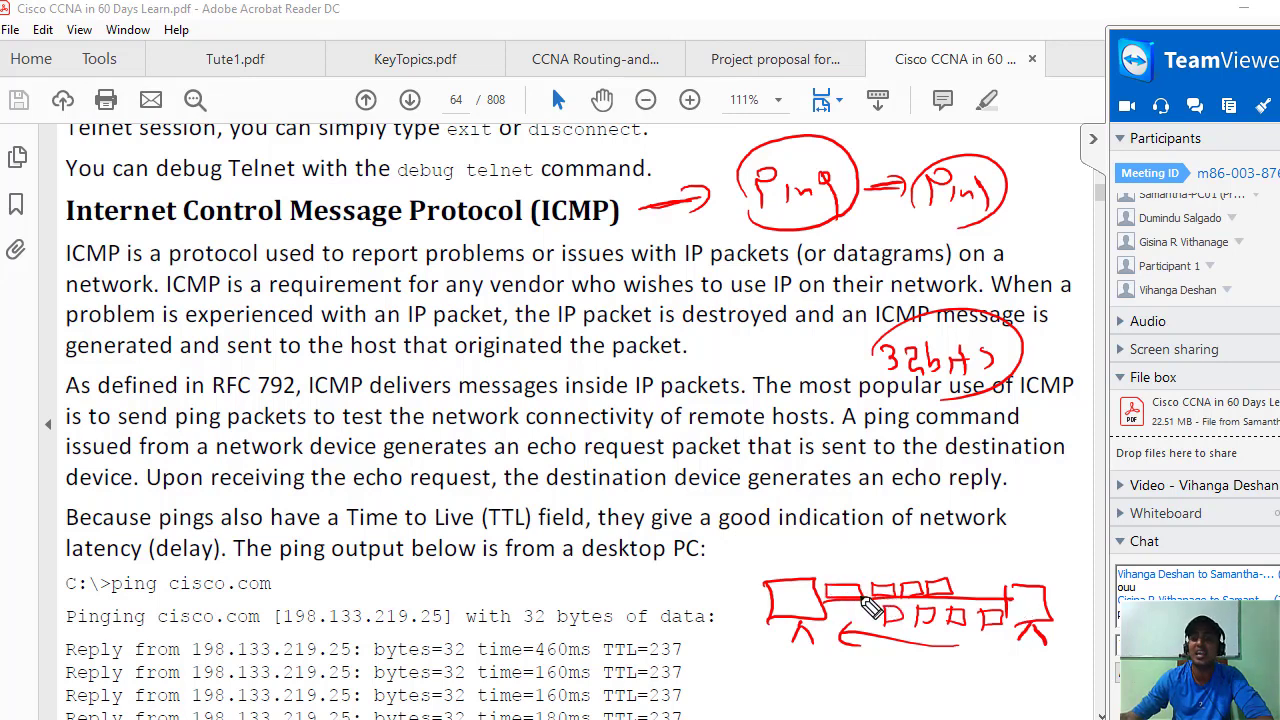
{"action": "mouse_move", "coordinate": [820, 594]}
{"action": "left_mouse_down"}
{"action": "mouse_move", "coordinate": [895, 567]}
{"action": "mouse_move", "coordinate": [1011, 588]}
{"action": "left_mouse_up"}
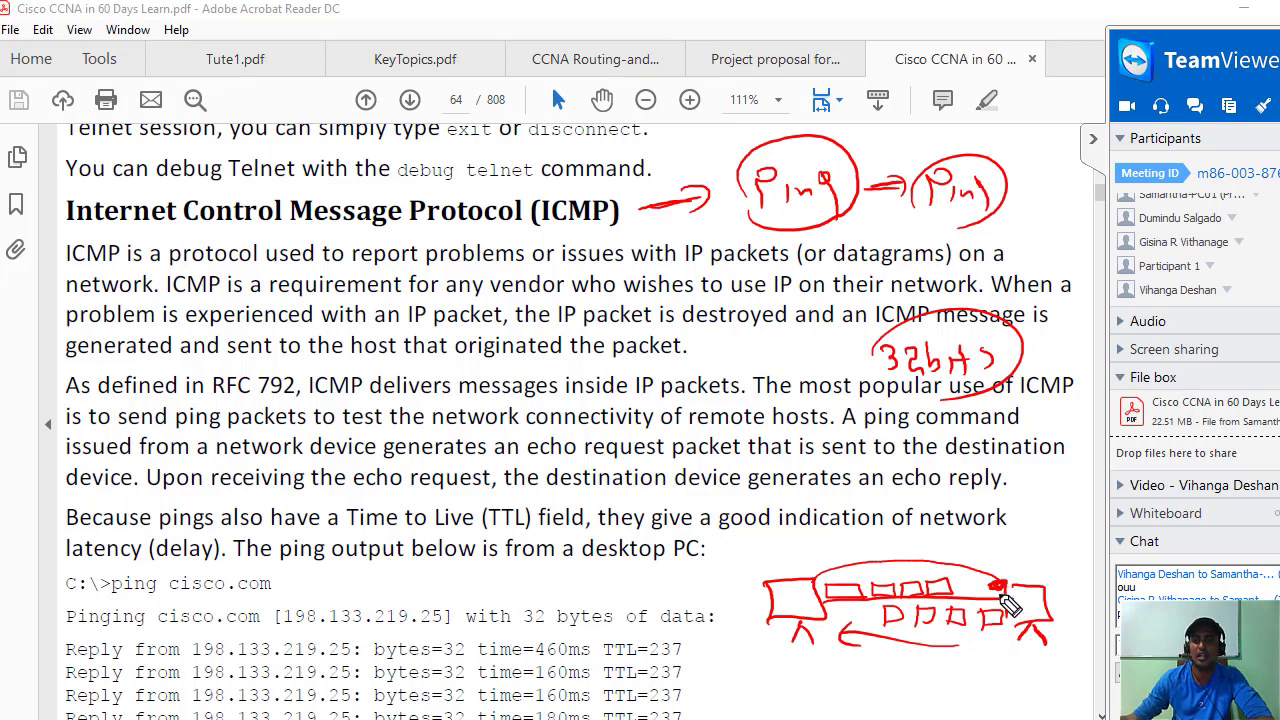
{"action": "mouse_move", "coordinate": [1008, 624]}
{"action": "left_mouse_down"}
{"action": "mouse_move", "coordinate": [945, 650]}
{"action": "mouse_move", "coordinate": [826, 636]}
{"action": "left_mouse_up"}
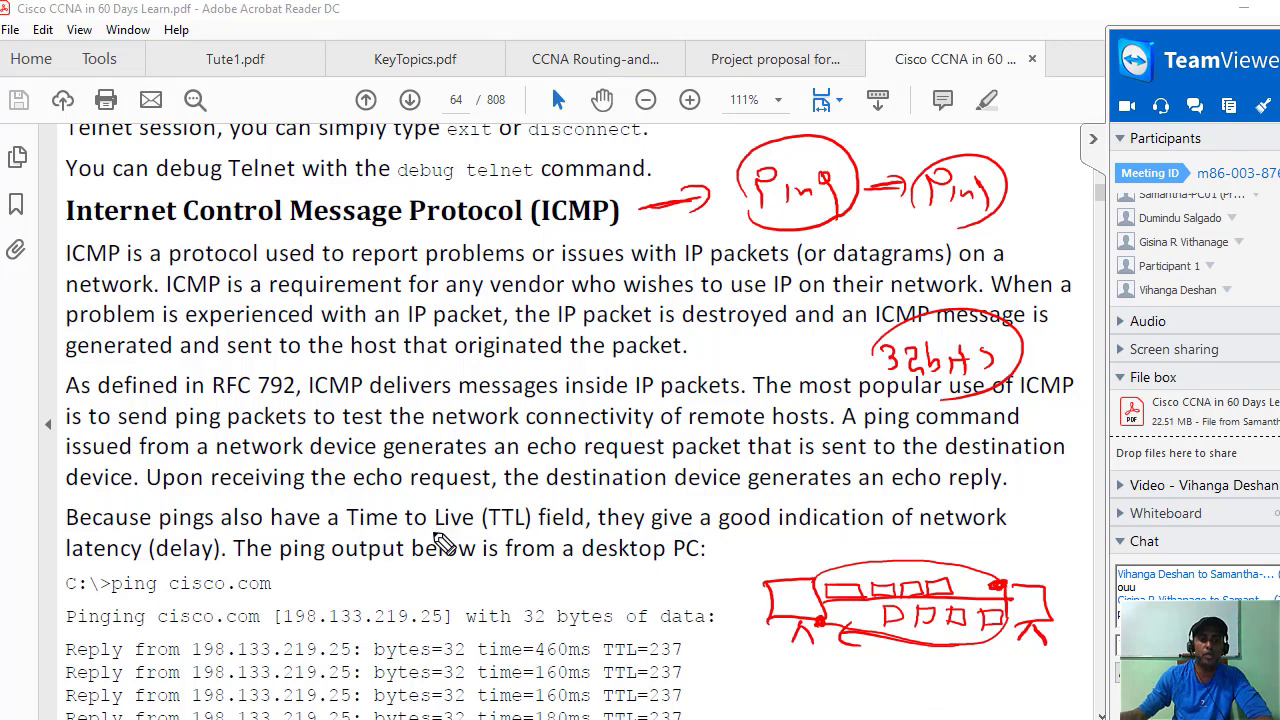
{"action": "mouse_move", "coordinate": [352, 518]}
{"action": "left_mouse_down"}
{"action": "mouse_move", "coordinate": [580, 508]}
{"action": "mouse_move", "coordinate": [550, 542]}
{"action": "mouse_move", "coordinate": [395, 533]}
{"action": "left_mouse_up"}
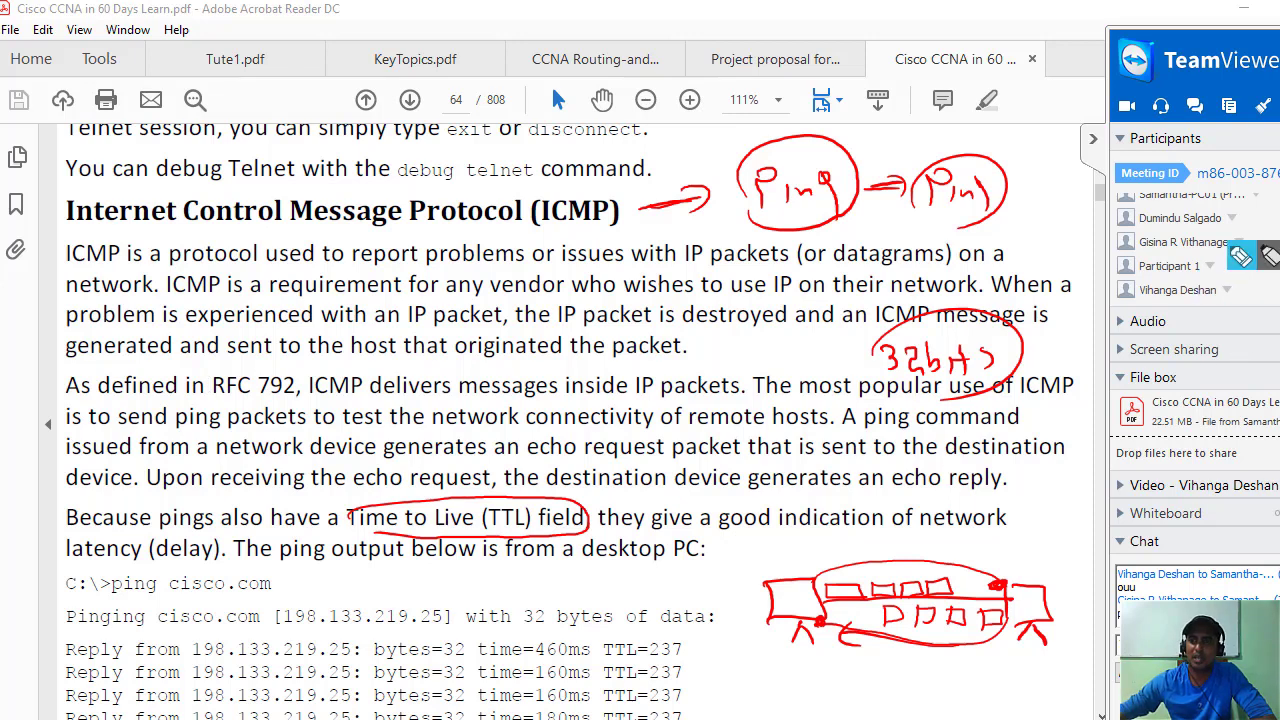
Circle RFC and write 'Request for comments', clear all markup, then write IEEE above the ICMP heading.
{"action": "mouse_move", "coordinate": [235, 397]}
{"action": "left_mouse_down"}
{"action": "mouse_move", "coordinate": [248, 372]}
{"action": "mouse_move", "coordinate": [209, 418]}
{"action": "left_mouse_up"}
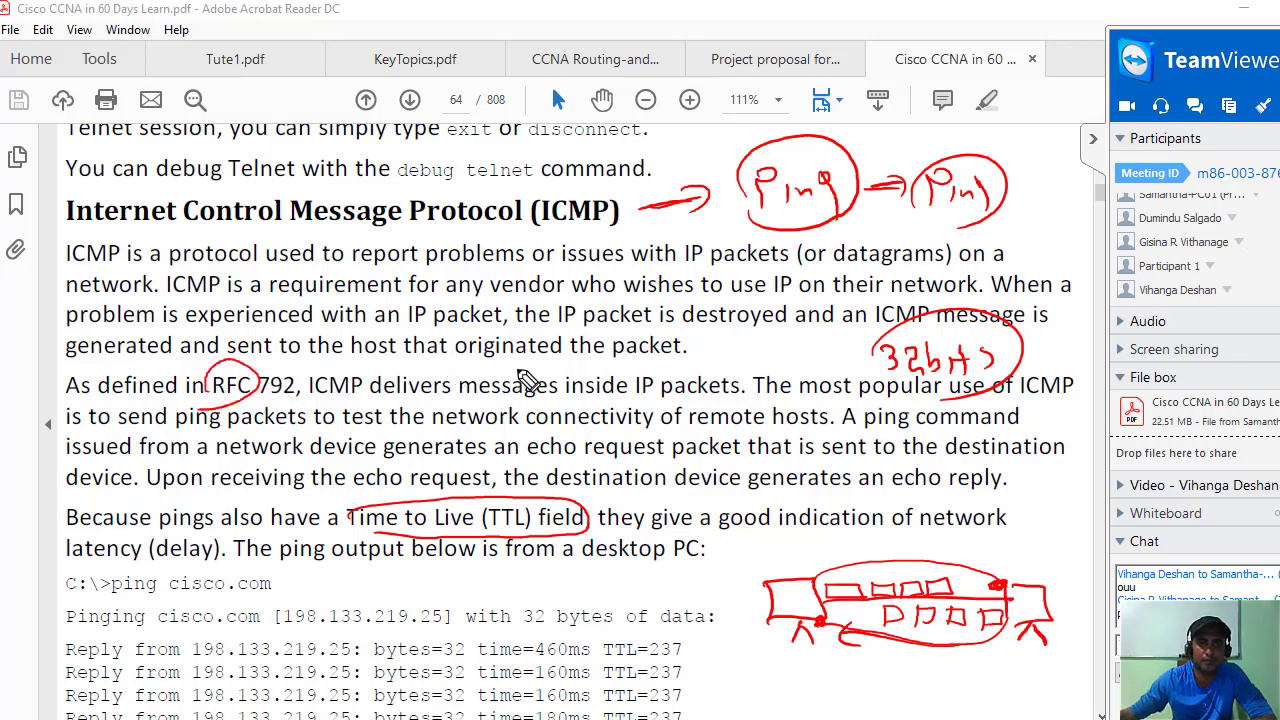
{"action": "mouse_move", "coordinate": [516, 372]}
{"action": "left_mouse_down"}
{"action": "mouse_move", "coordinate": [622, 382]}
{"action": "mouse_move", "coordinate": [655, 352]}
{"action": "mouse_move", "coordinate": [700, 372]}
{"action": "mouse_move", "coordinate": [702, 388]}
{"action": "mouse_move", "coordinate": [897, 347]}
{"action": "left_mouse_up"}
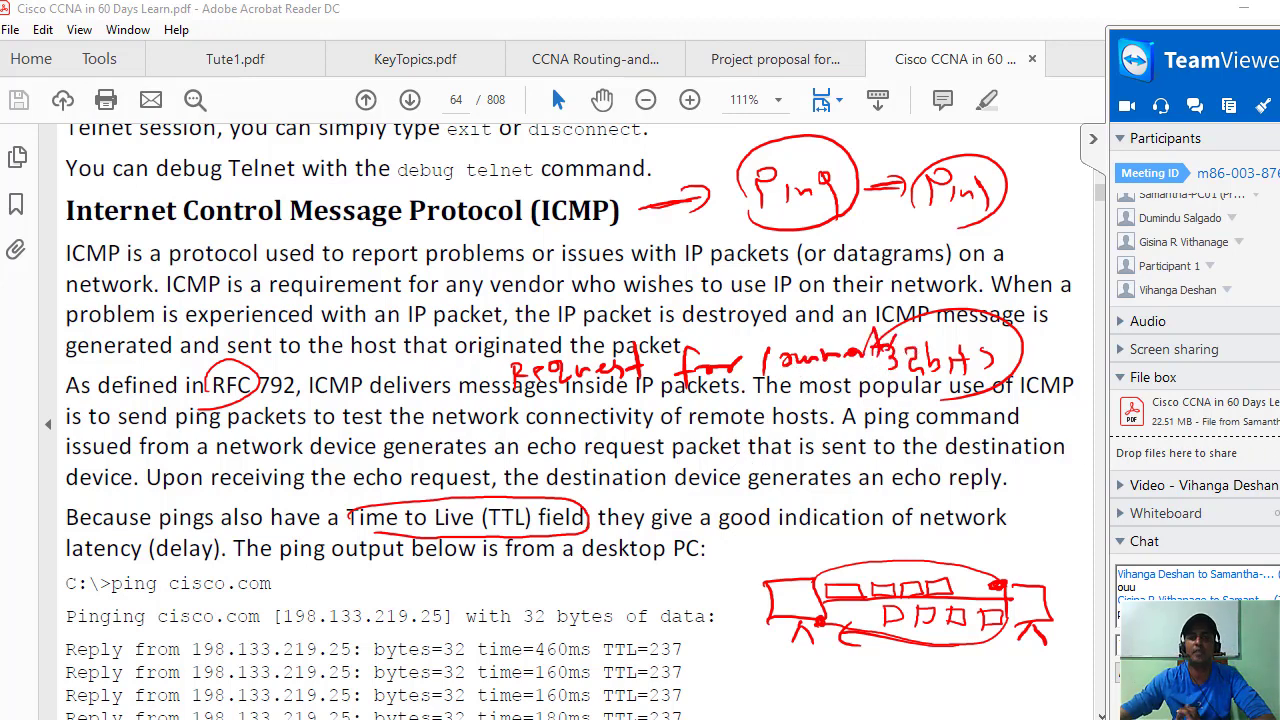
{"action": "key", "text": "e"}
{"action": "mouse_move", "coordinate": [768, 165]}
{"action": "left_mouse_down"}
{"action": "mouse_move", "coordinate": [780, 198]}
{"action": "mouse_move", "coordinate": [808, 177]}
{"action": "mouse_move", "coordinate": [826, 194]}
{"action": "mouse_move", "coordinate": [843, 177]}
{"action": "mouse_move", "coordinate": [889, 191]}
{"action": "mouse_move", "coordinate": [906, 180]}
{"action": "left_mouse_up"}
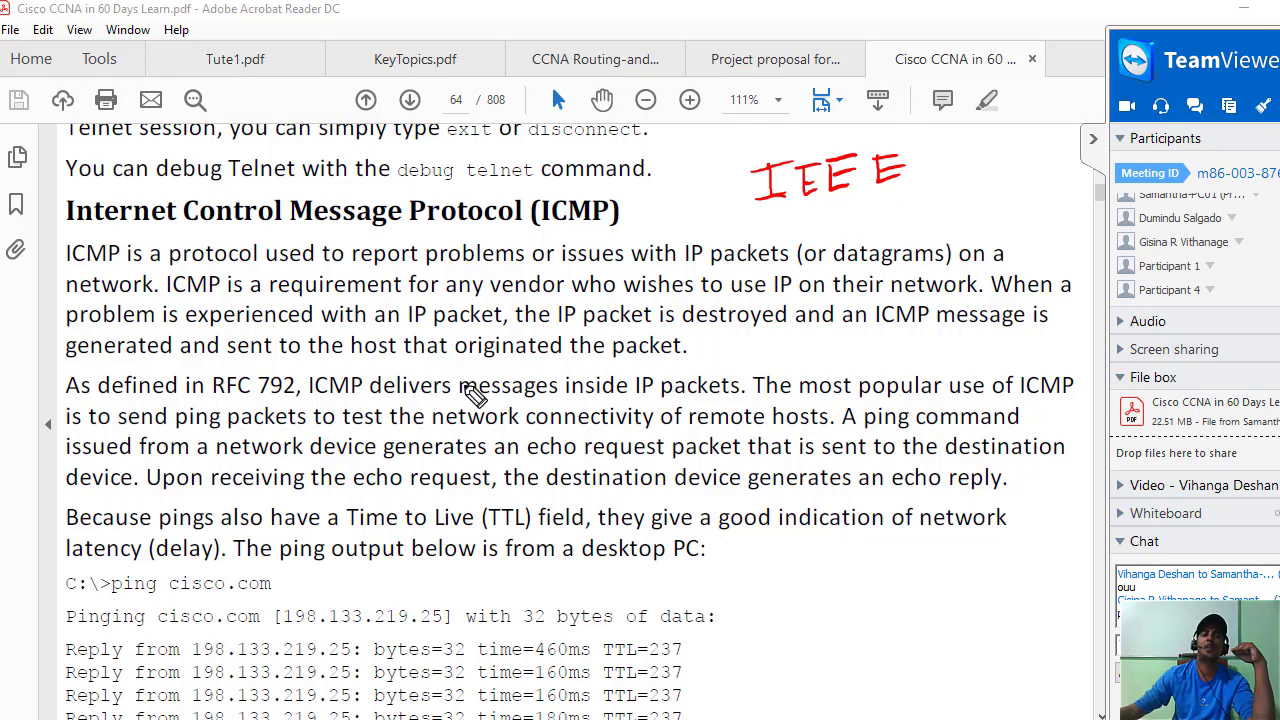
Circle 792 and ICMP, underline RFC 792, and underline the sentence about sending ping packets.
{"action": "mouse_move", "coordinate": [275, 400]}
{"action": "left_mouse_down"}
{"action": "mouse_move", "coordinate": [246, 386]}
{"action": "mouse_move", "coordinate": [300, 395]}
{"action": "left_mouse_up"}
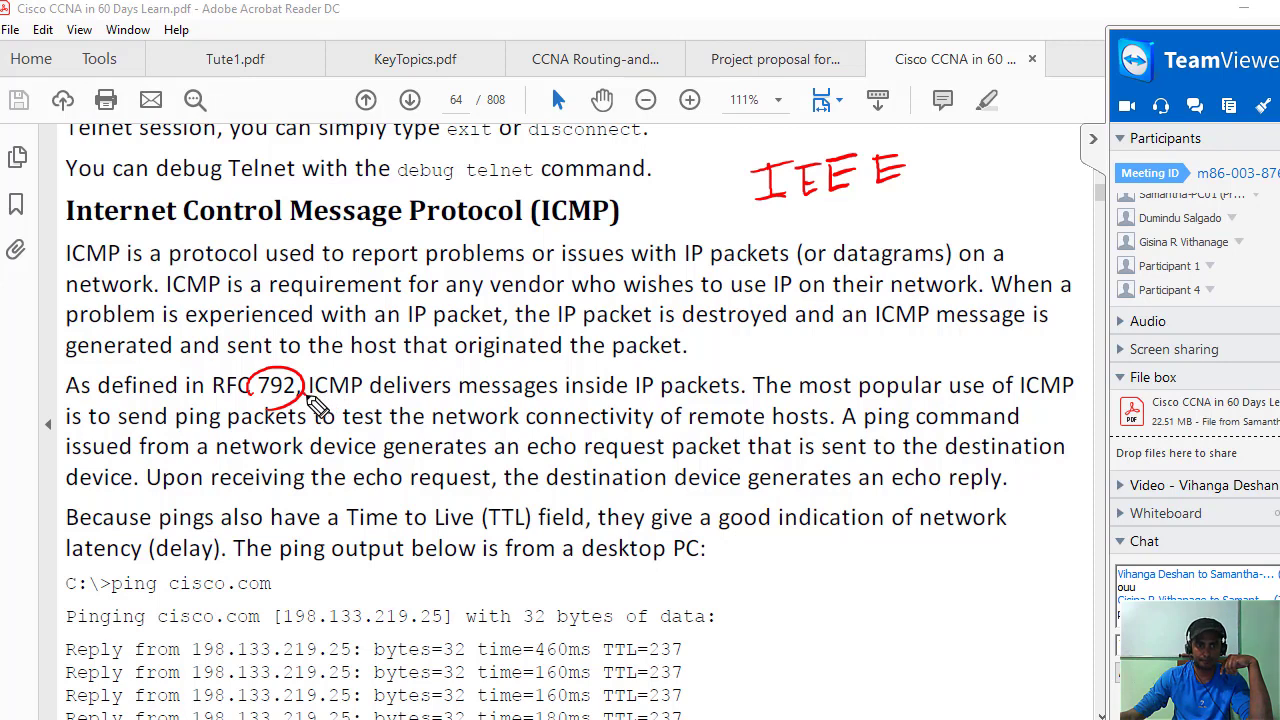
{"action": "left_click_drag", "start_coordinate": [355, 372], "coordinate": [330, 412]}
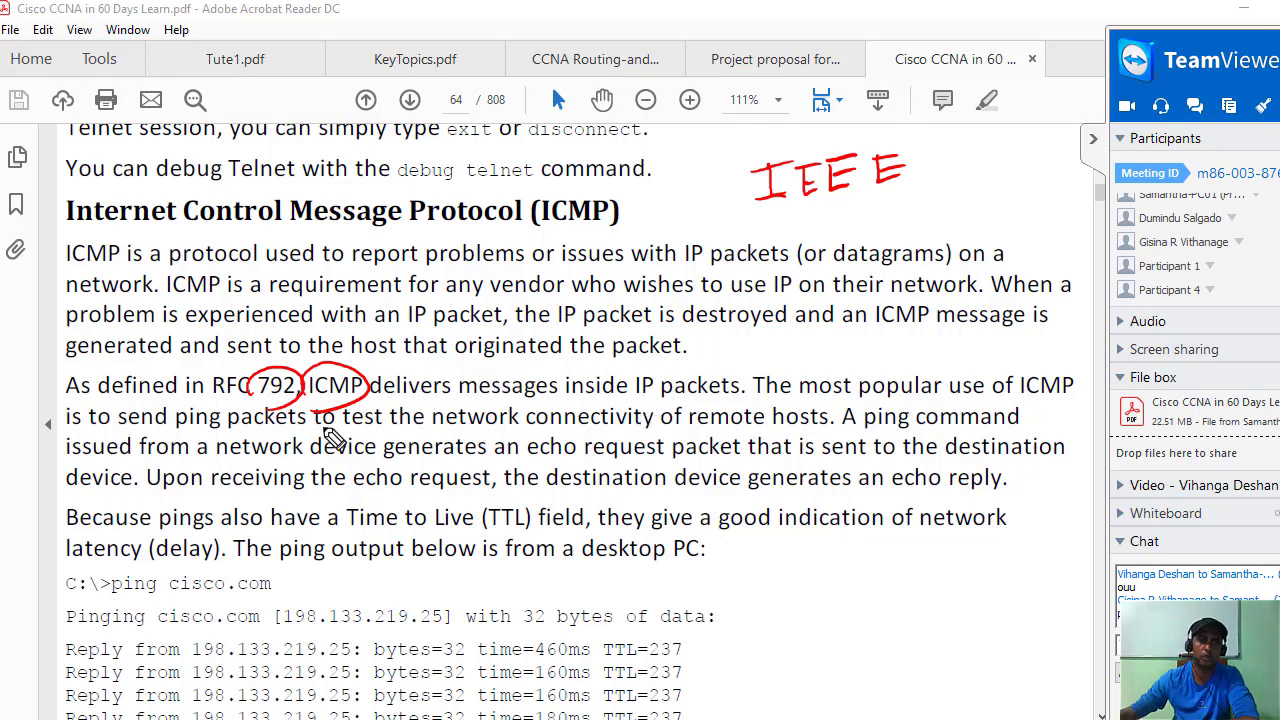
{"action": "left_click_drag", "start_coordinate": [188, 409], "coordinate": [302, 391]}
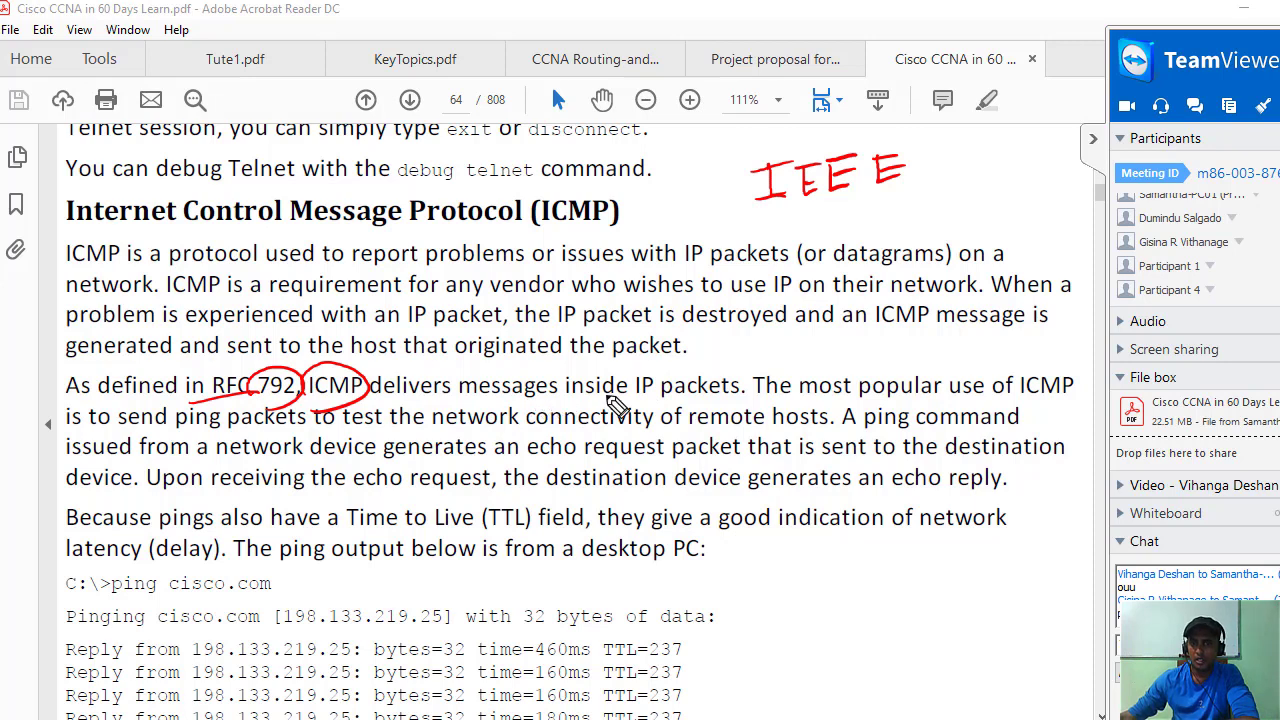
{"action": "left_click", "coordinate": [793, 393]}
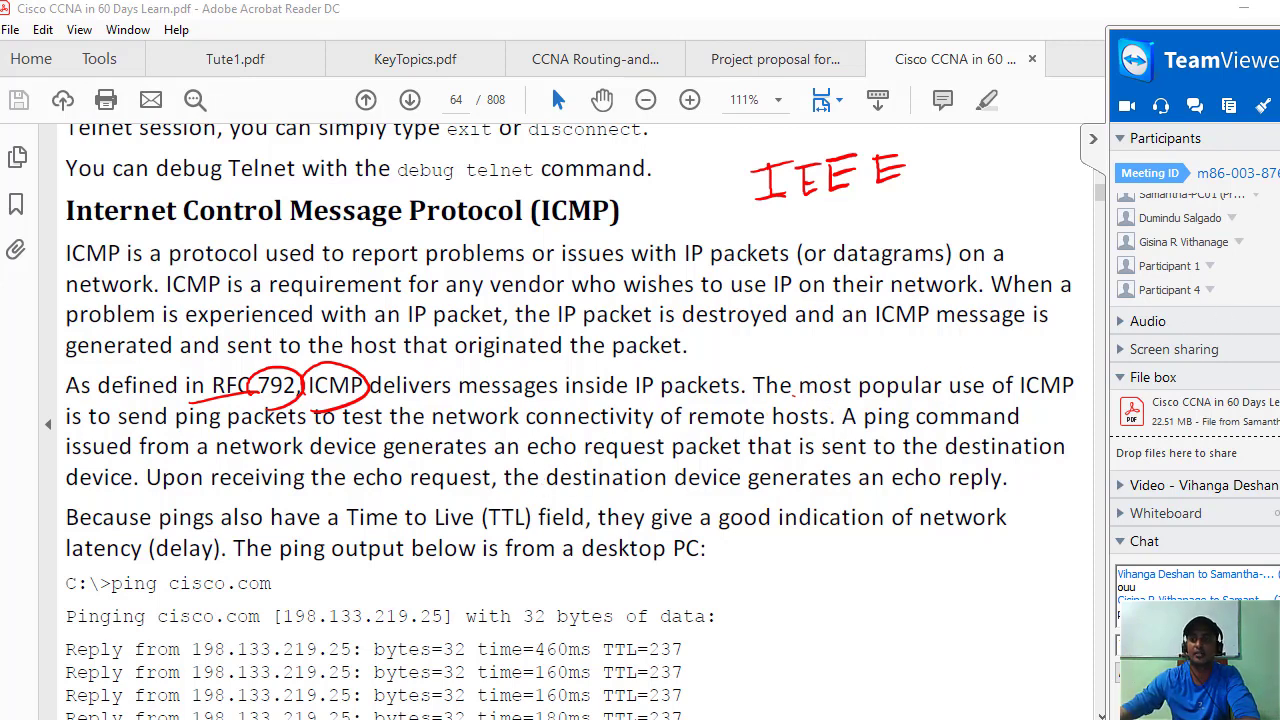
{"action": "mouse_move", "coordinate": [1210, 286]}
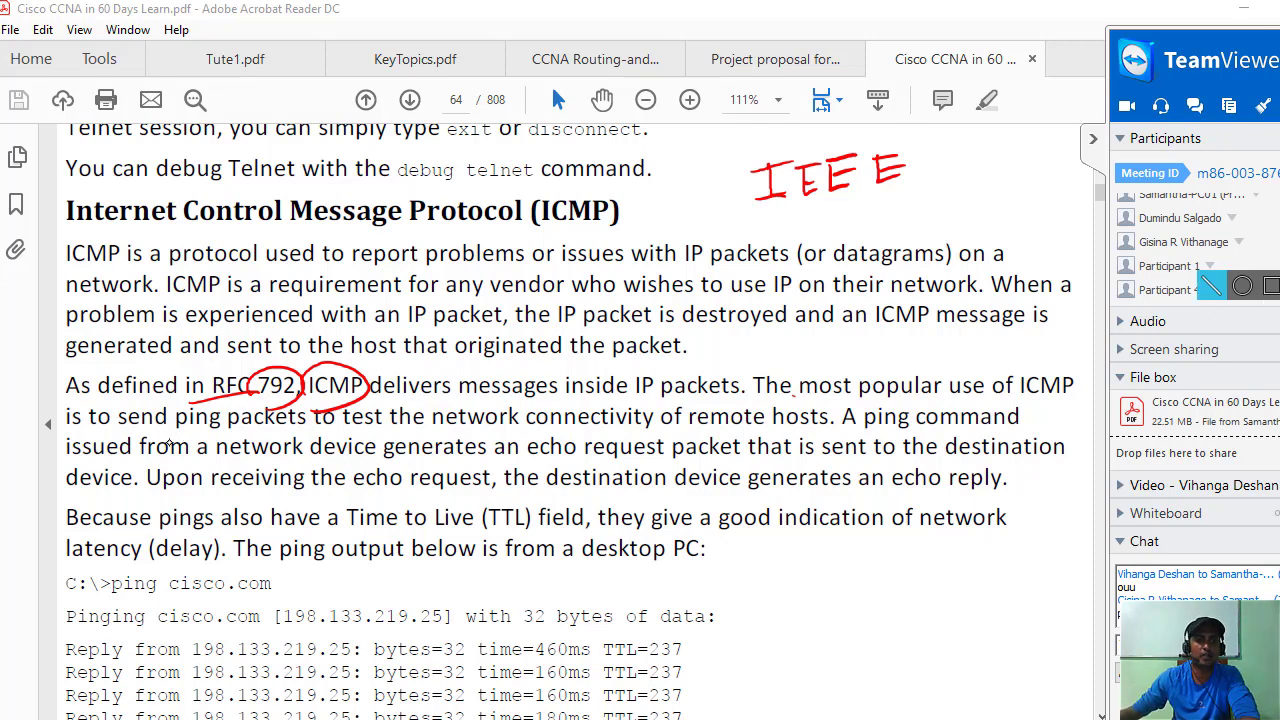
{"action": "left_click_drag", "start_coordinate": [110, 440], "coordinate": [838, 432]}
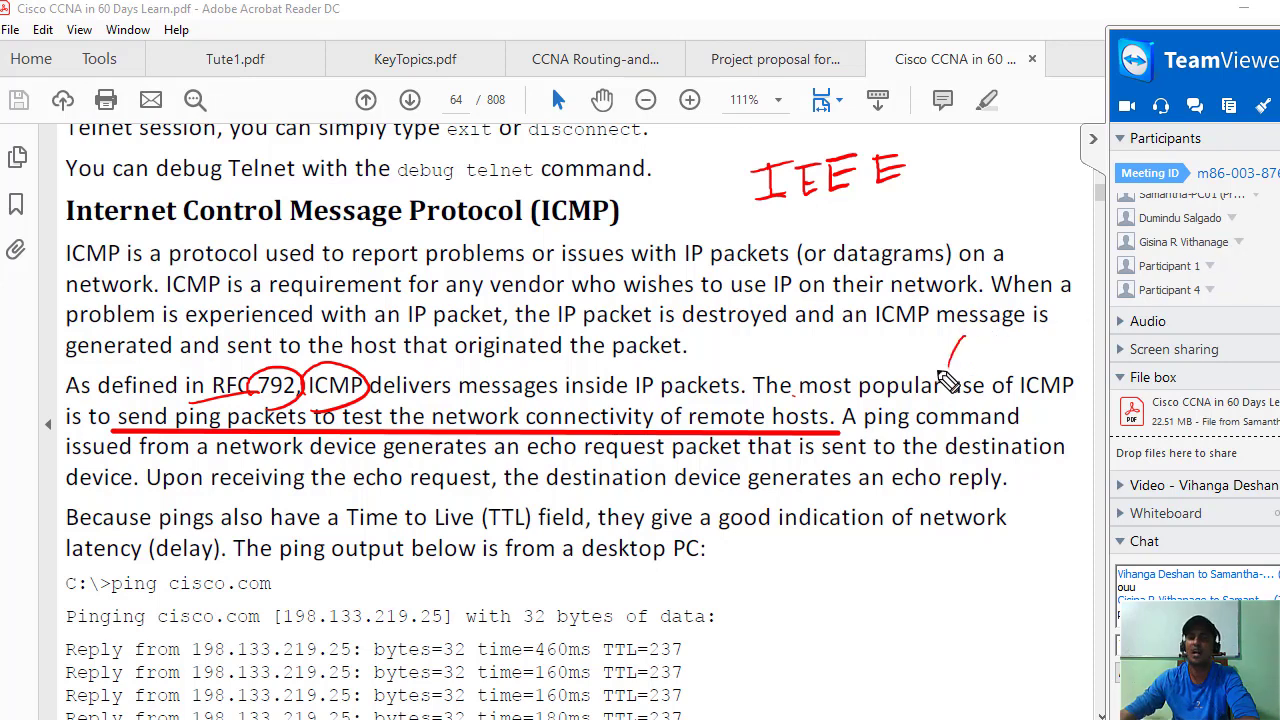
Underline echo request and Time to Live (TTL), circle echo reply and TTL=237, and arrow to TTL=237.
{"action": "mouse_move", "coordinate": [964, 338]}
{"action": "left_mouse_down"}
{"action": "mouse_move", "coordinate": [952, 362]}
{"action": "mouse_move", "coordinate": [962, 318]}
{"action": "left_mouse_up"}
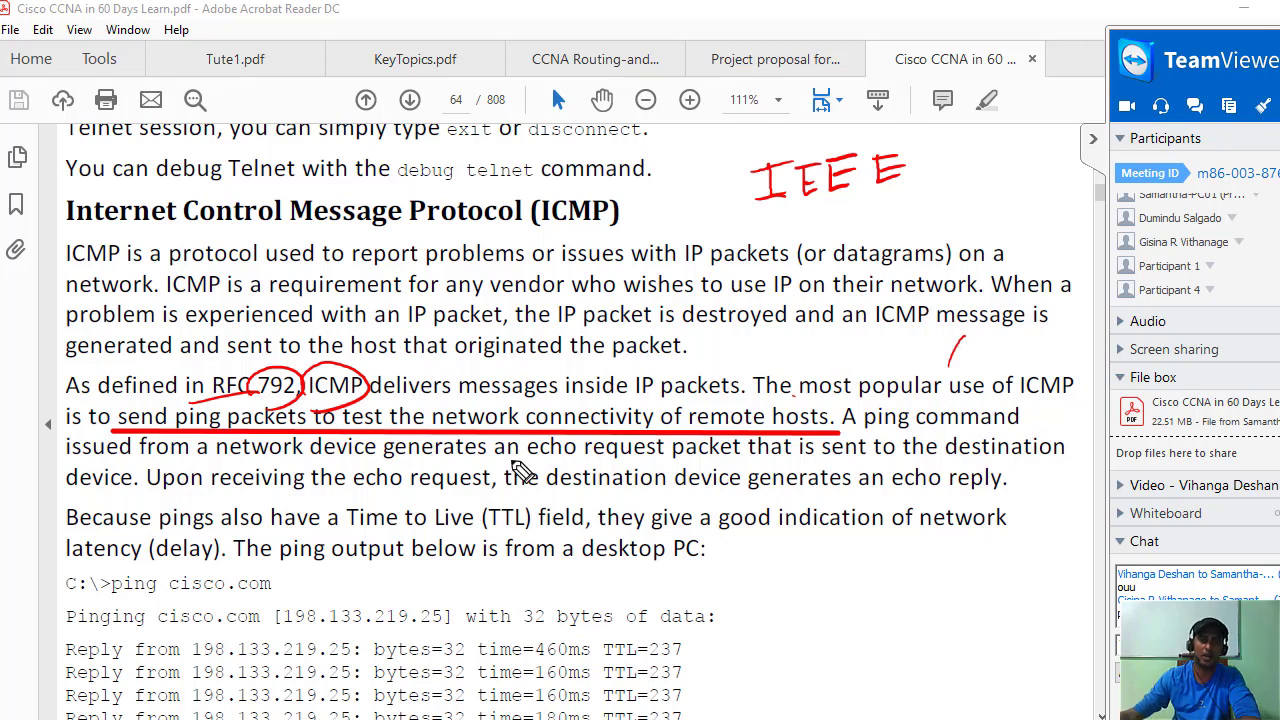
{"action": "mouse_move", "coordinate": [526, 441]}
{"action": "left_mouse_down"}
{"action": "mouse_move", "coordinate": [754, 448]}
{"action": "mouse_move", "coordinate": [695, 466]}
{"action": "mouse_move", "coordinate": [560, 464]}
{"action": "left_mouse_up"}
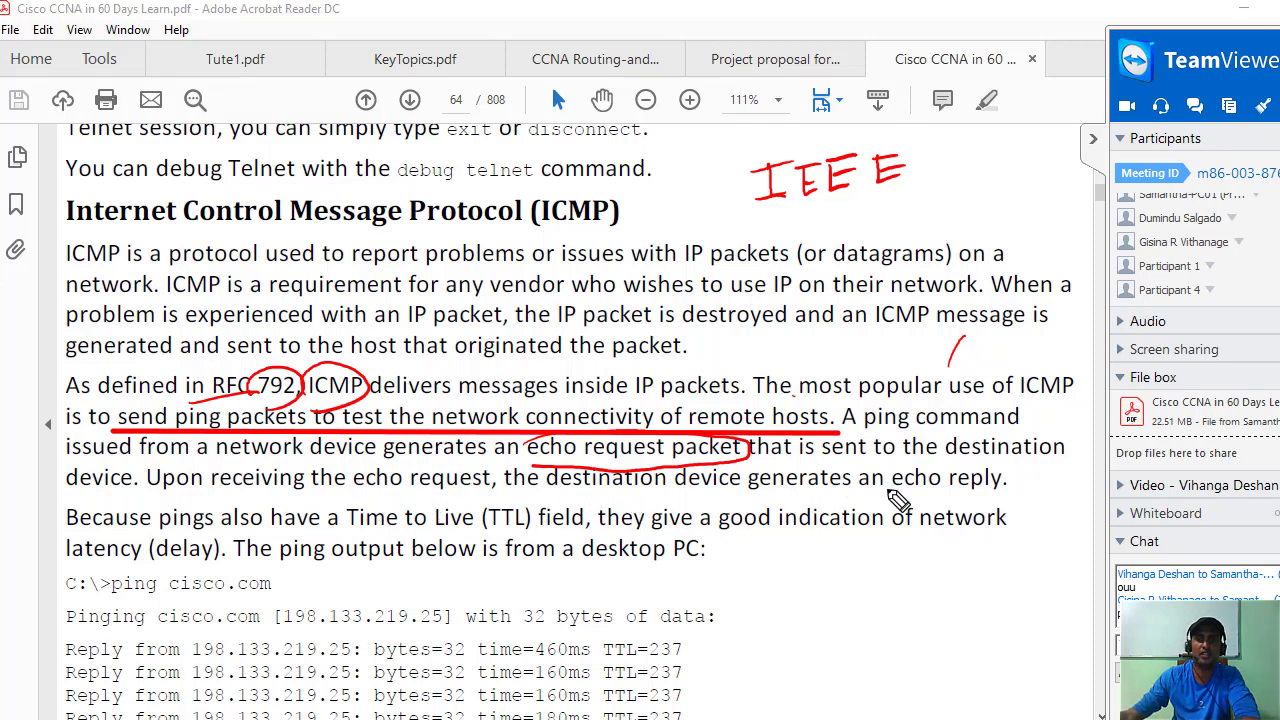
{"action": "mouse_move", "coordinate": [880, 495]}
{"action": "left_mouse_down"}
{"action": "mouse_move", "coordinate": [1050, 490]}
{"action": "mouse_move", "coordinate": [910, 466]}
{"action": "mouse_move", "coordinate": [878, 492]}
{"action": "left_mouse_up"}
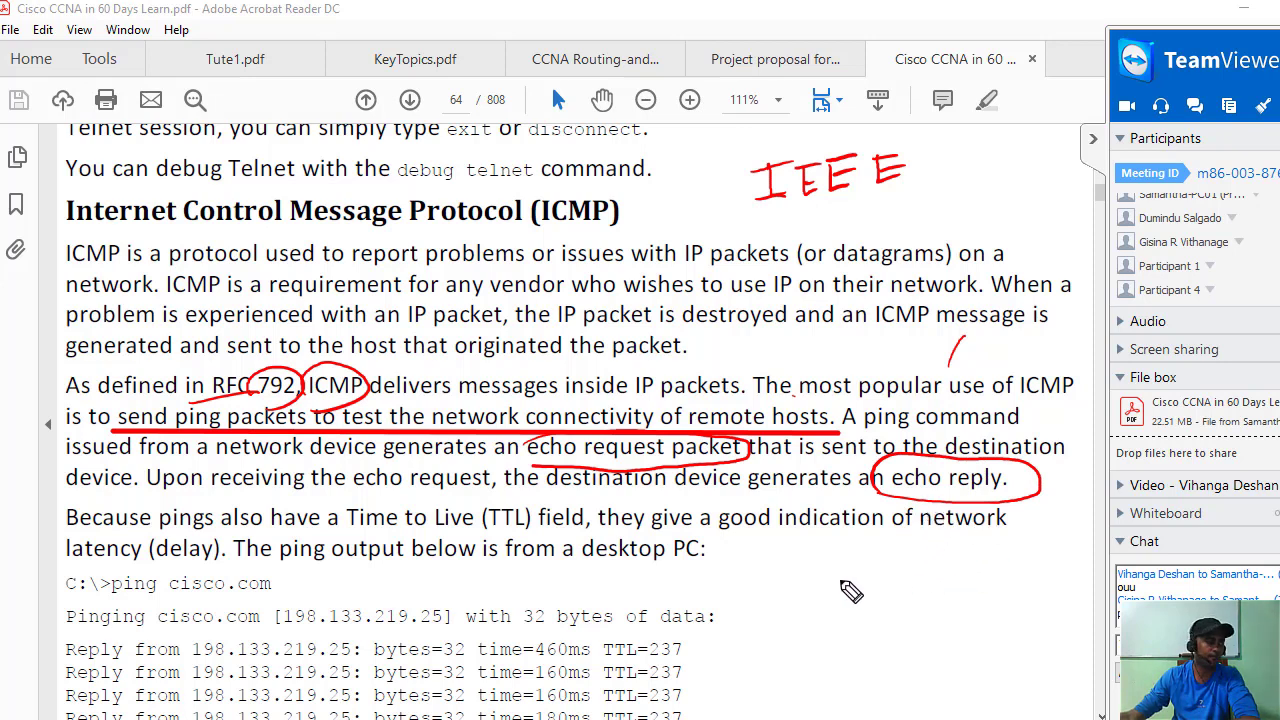
{"action": "left_click_drag", "start_coordinate": [785, 564], "coordinate": [771, 565]}
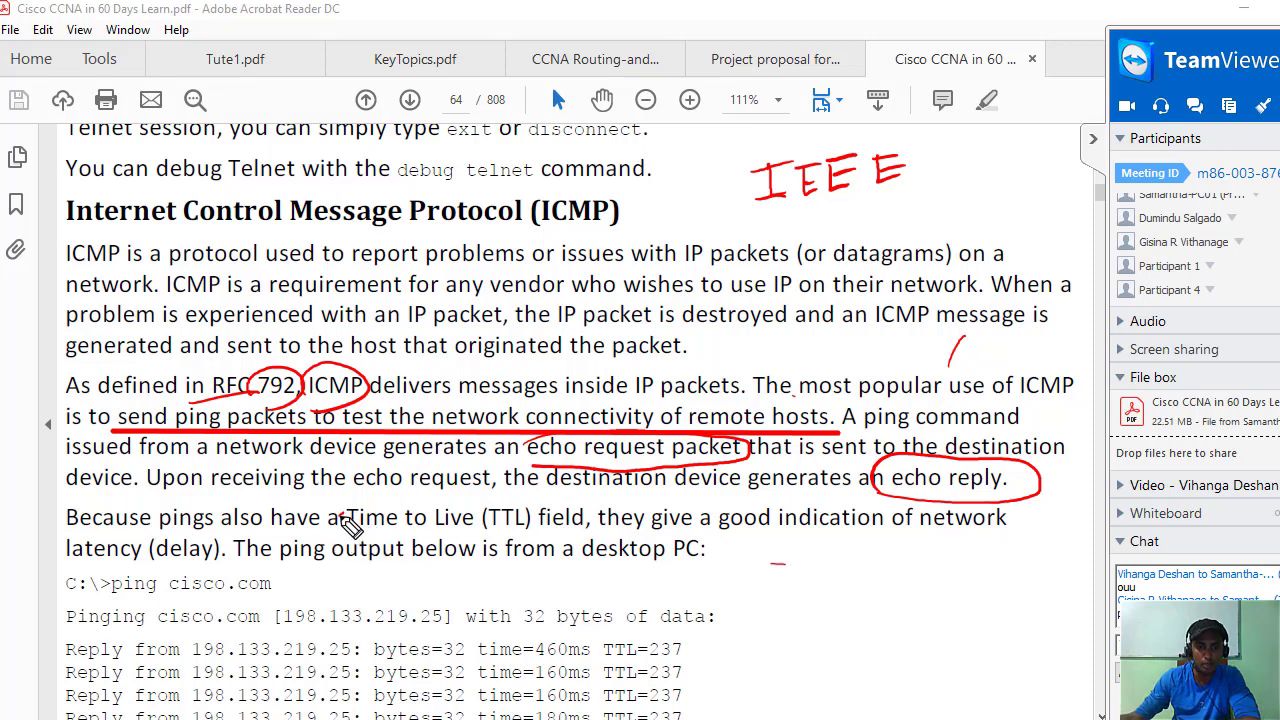
{"action": "mouse_move", "coordinate": [345, 519]}
{"action": "left_mouse_down"}
{"action": "mouse_move", "coordinate": [503, 478]}
{"action": "mouse_move", "coordinate": [558, 528]}
{"action": "mouse_move", "coordinate": [400, 548]}
{"action": "left_mouse_up"}
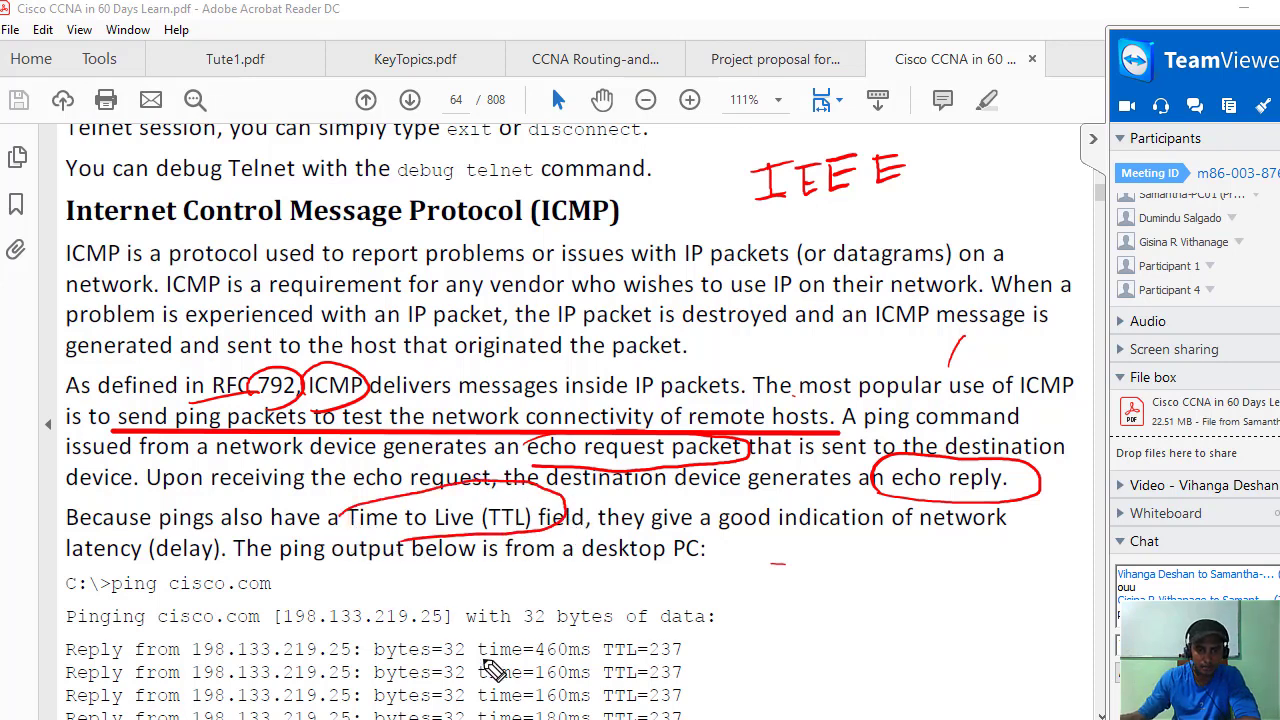
{"action": "mouse_move", "coordinate": [603, 660]}
{"action": "left_mouse_down"}
{"action": "mouse_move", "coordinate": [698, 662]}
{"action": "mouse_move", "coordinate": [648, 630]}
{"action": "mouse_move", "coordinate": [598, 648]}
{"action": "left_mouse_up"}
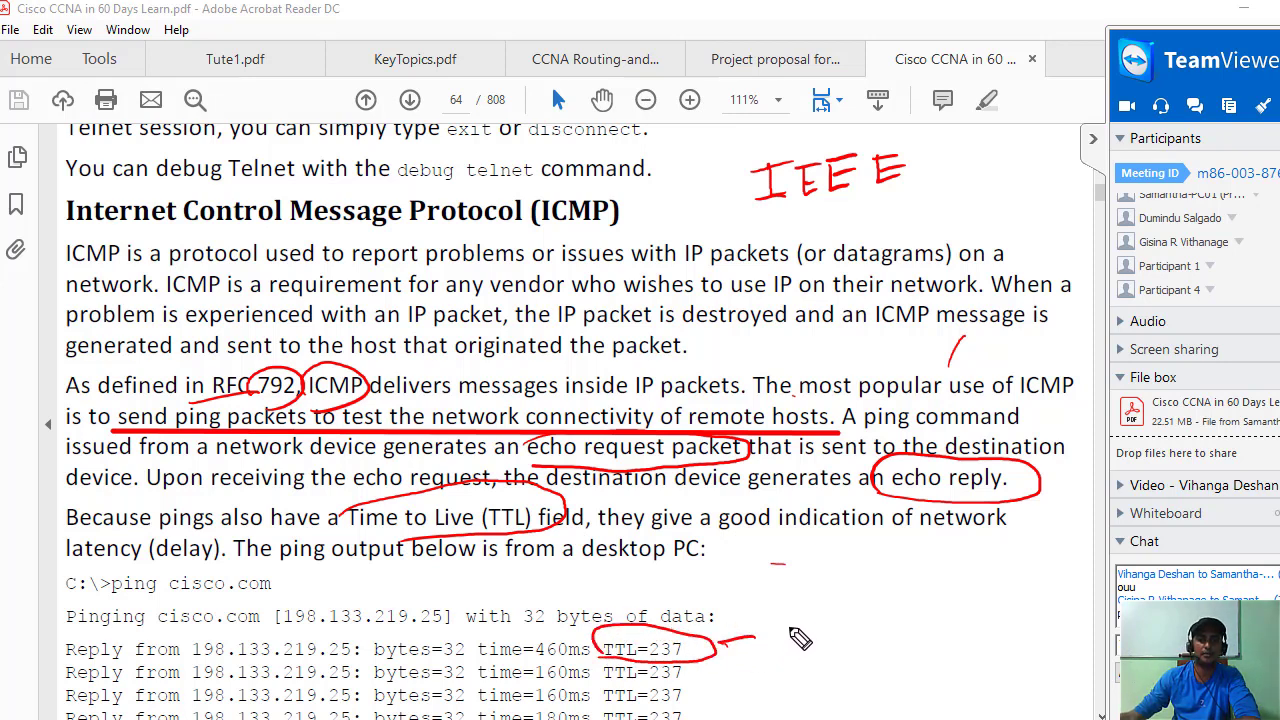
{"action": "left_click_drag", "start_coordinate": [755, 634], "coordinate": [718, 646]}
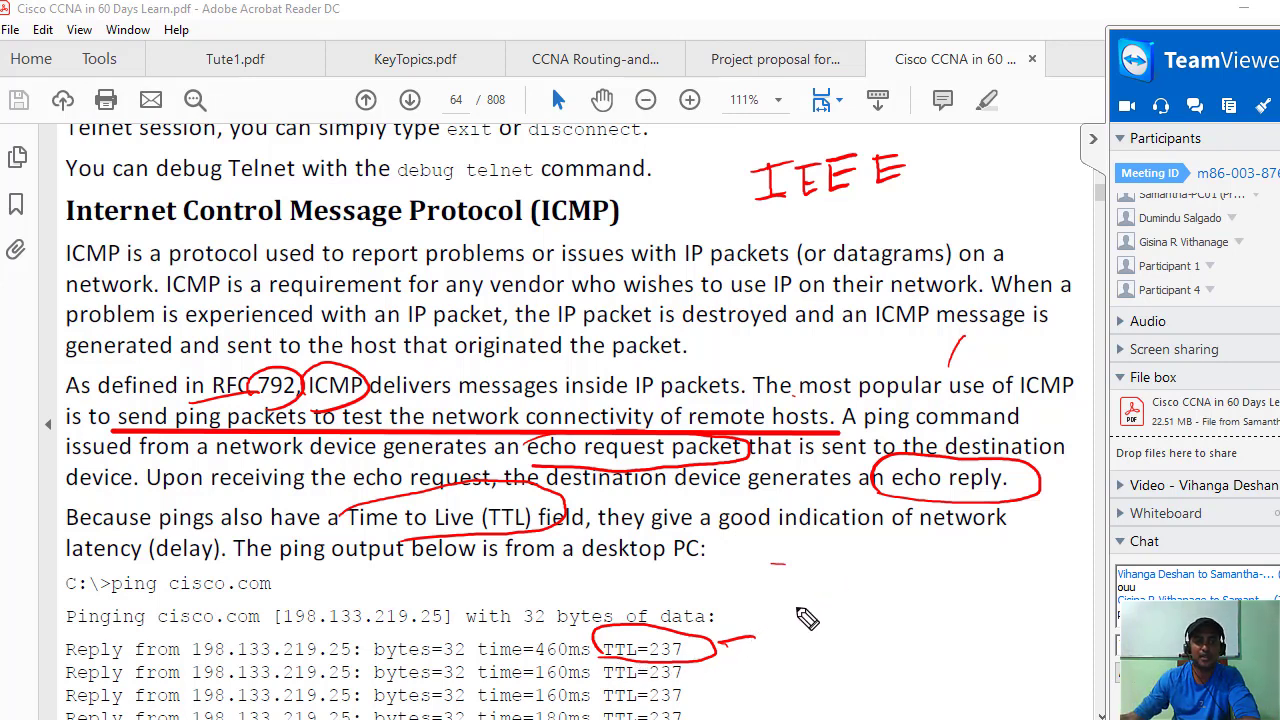
Handwrite 'delay' beside the ping output, then switch to the SecureCRT router session.
{"action": "mouse_move", "coordinate": [855, 620]}
{"action": "left_mouse_down"}
{"action": "mouse_move", "coordinate": [934, 610]}
{"action": "mouse_move", "coordinate": [962, 630]}
{"action": "left_mouse_up"}
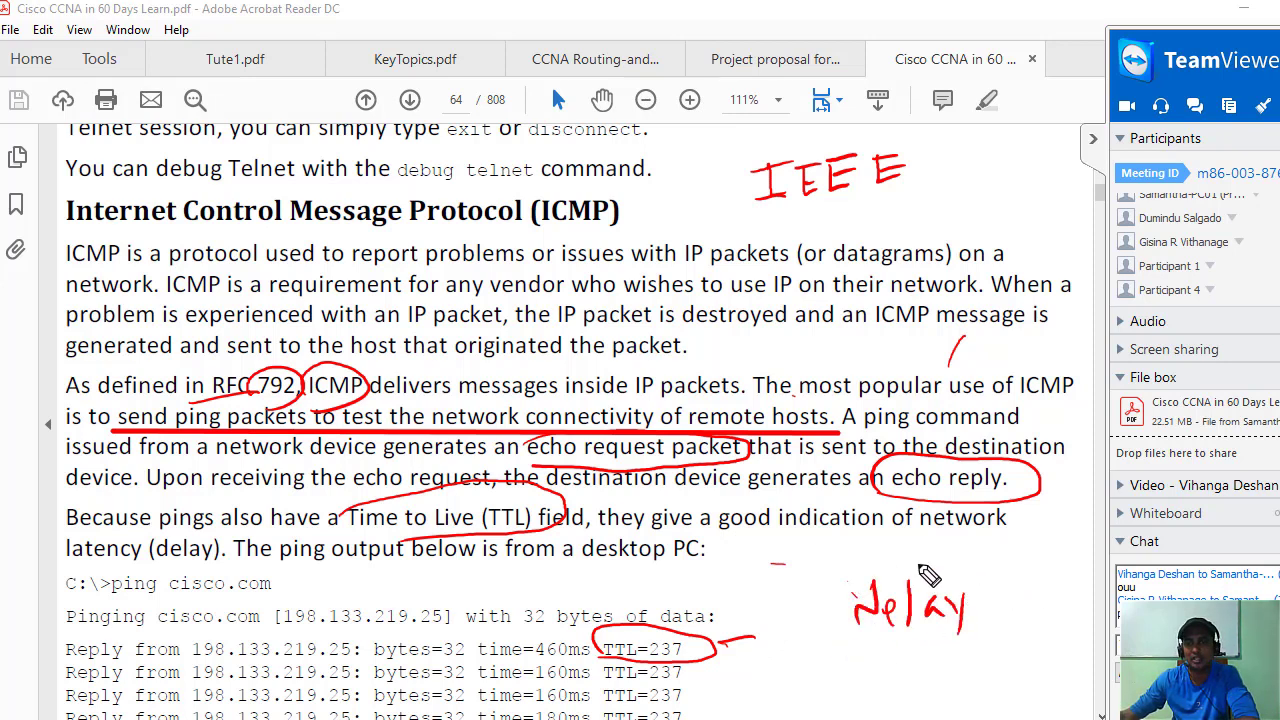
{"action": "mouse_move", "coordinate": [903, 565]}
{"action": "left_mouse_down"}
{"action": "mouse_move", "coordinate": [1075, 553]}
{"action": "mouse_move", "coordinate": [1060, 576]}
{"action": "mouse_move", "coordinate": [906, 576]}
{"action": "left_mouse_up"}
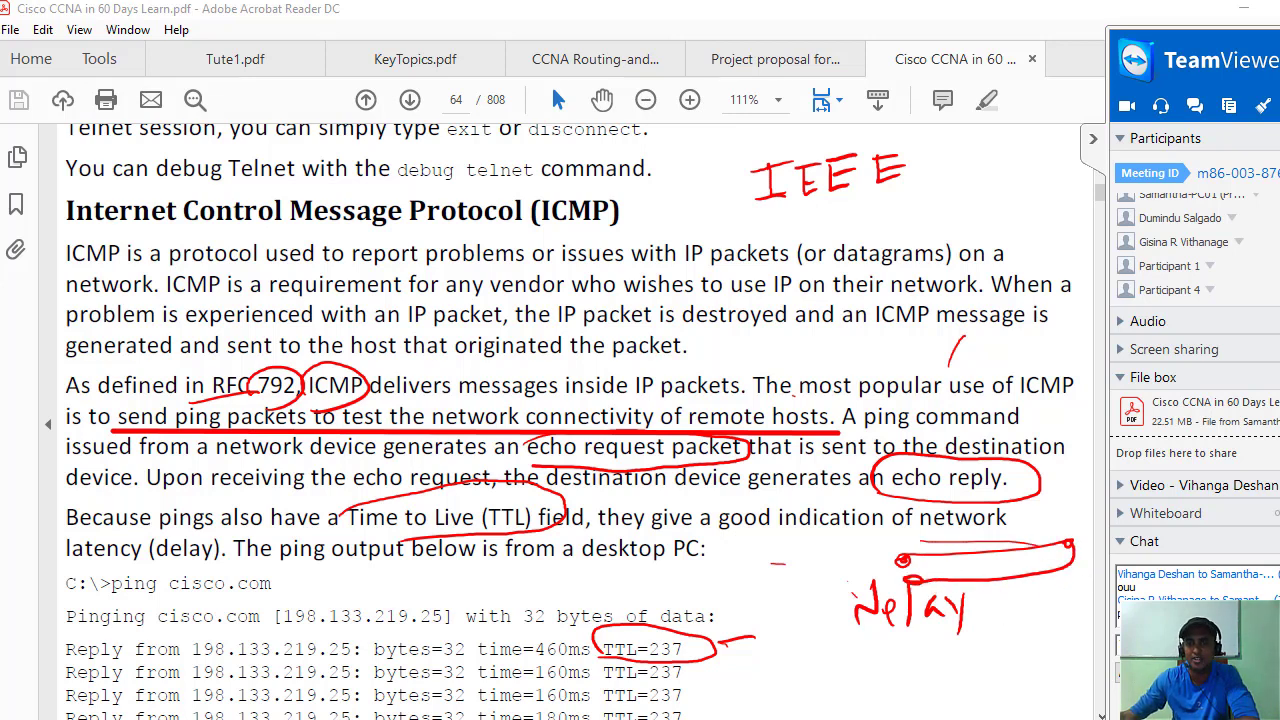
{"action": "left_click_drag", "start_coordinate": [972, 622], "coordinate": [1100, 622]}
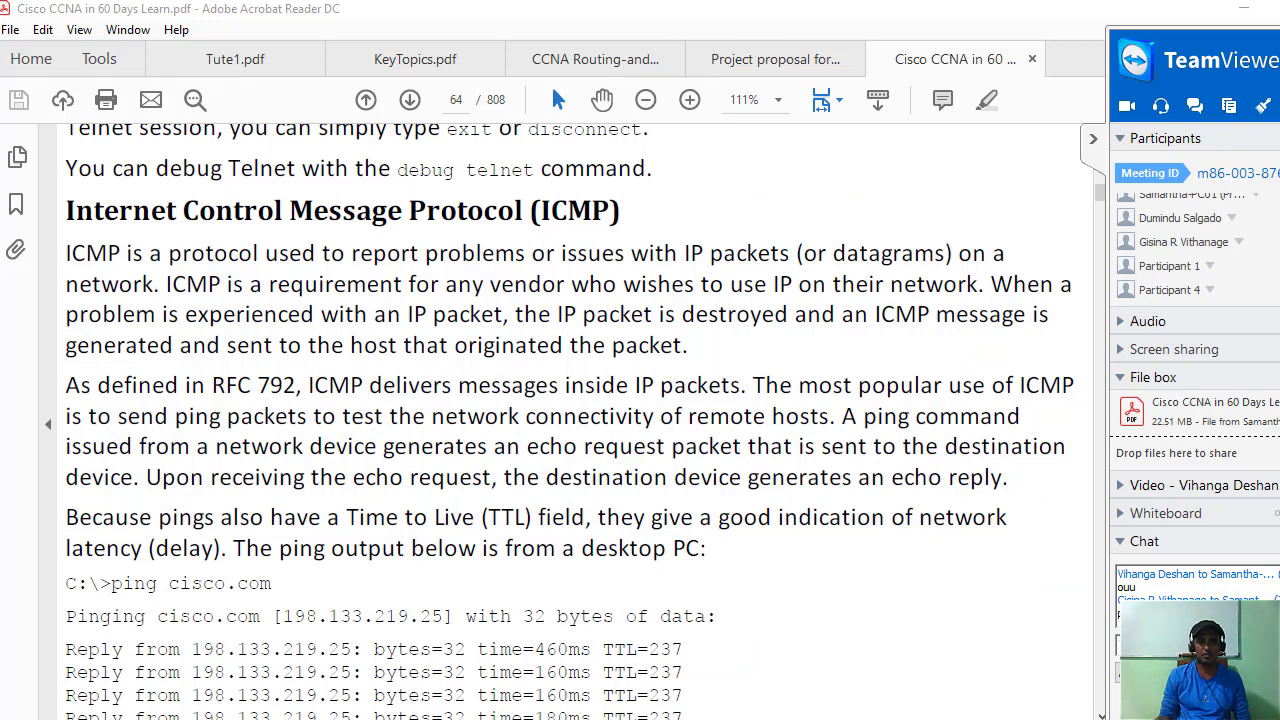
{"action": "key", "text": "alt+Tab"}
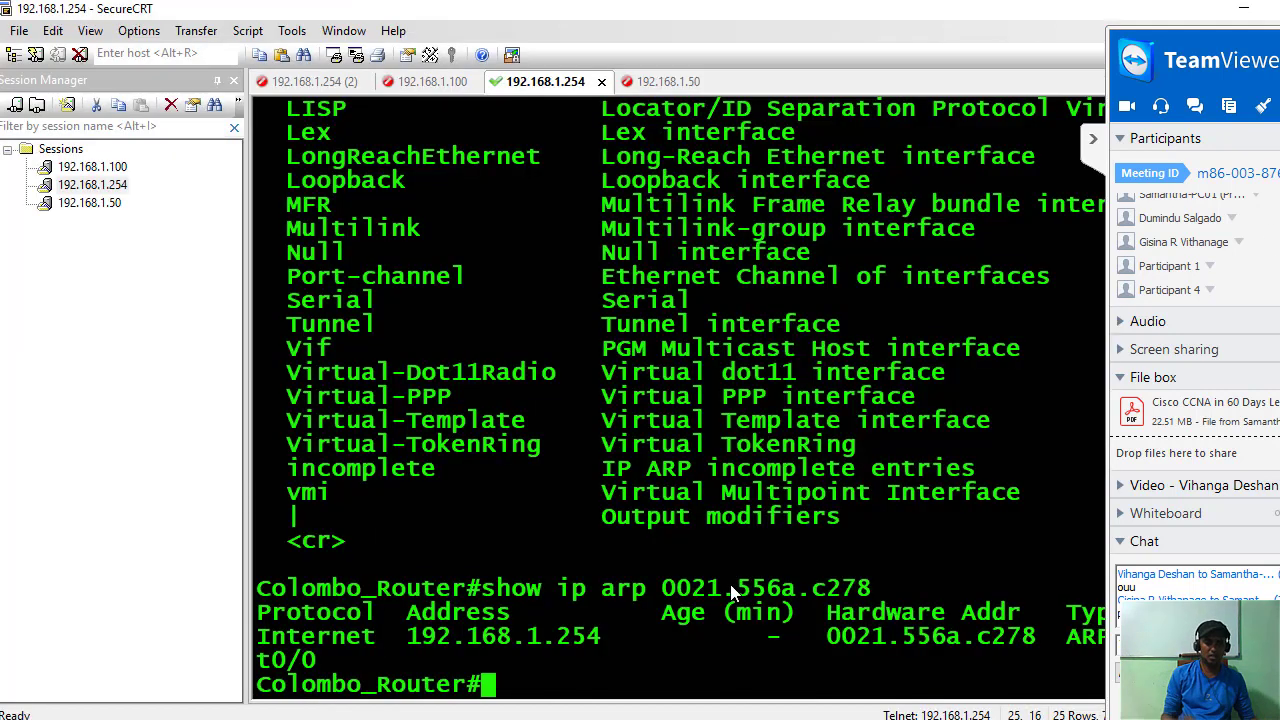
Ping 192.168.1.50 twice from Colombo_Router, getting 60 percent (3/5) then 100 percent (5/5) success.
{"action": "key", "text": "Return"}
{"action": "key", "text": "Return"}
{"action": "key", "text": "Return"}
{"action": "key", "text": "Return"}
{"action": "key", "text": "Return"}
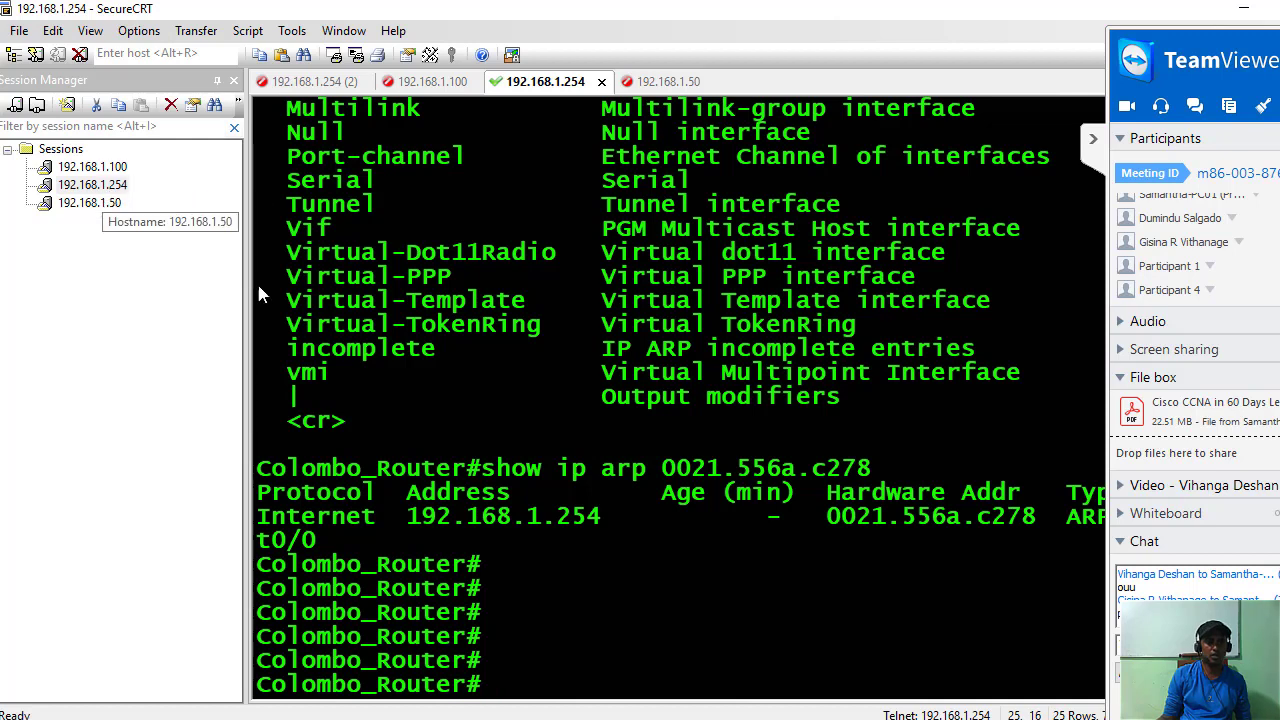
{"action": "type", "text": "ping "}
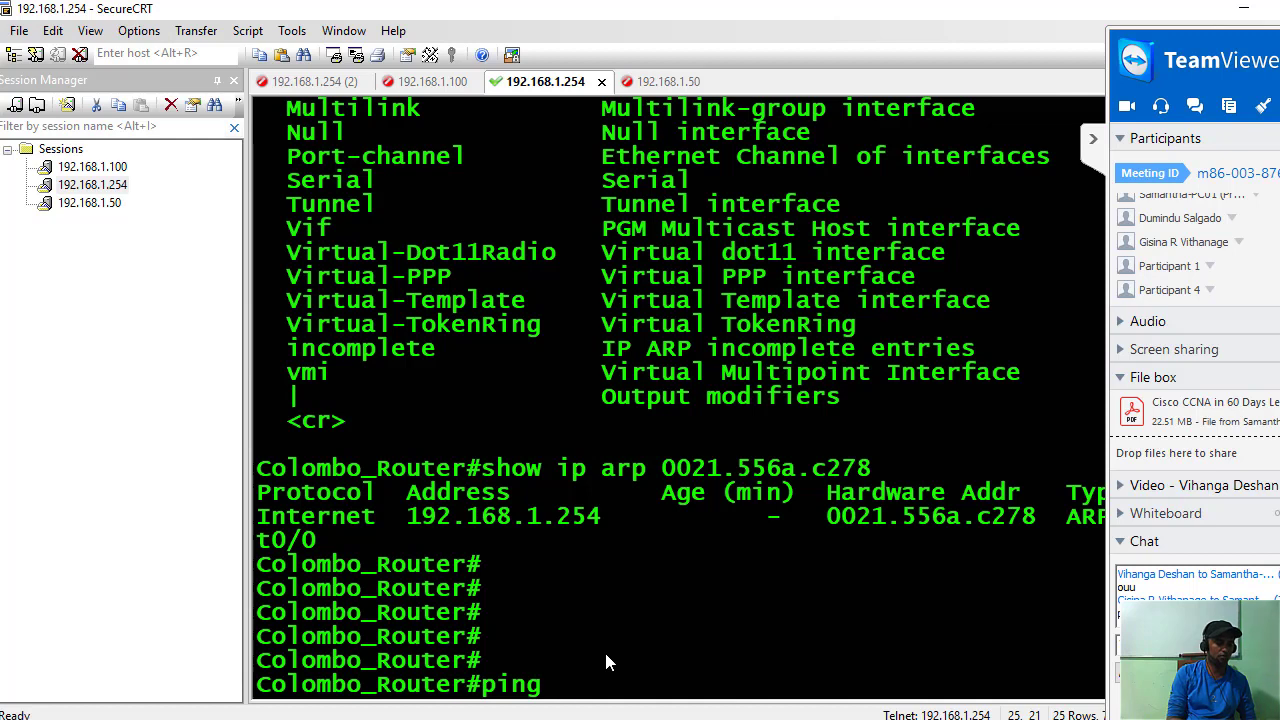
{"action": "type", "text": "192."}
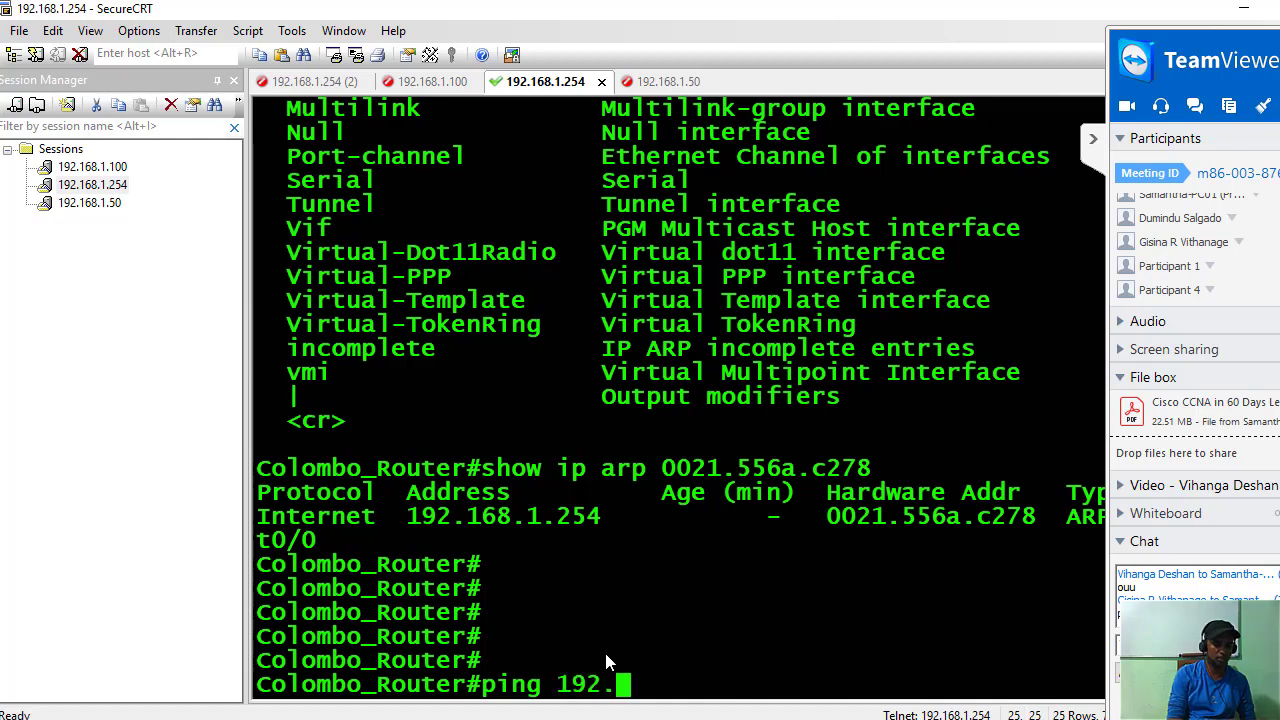
{"action": "type", "text": "168"}
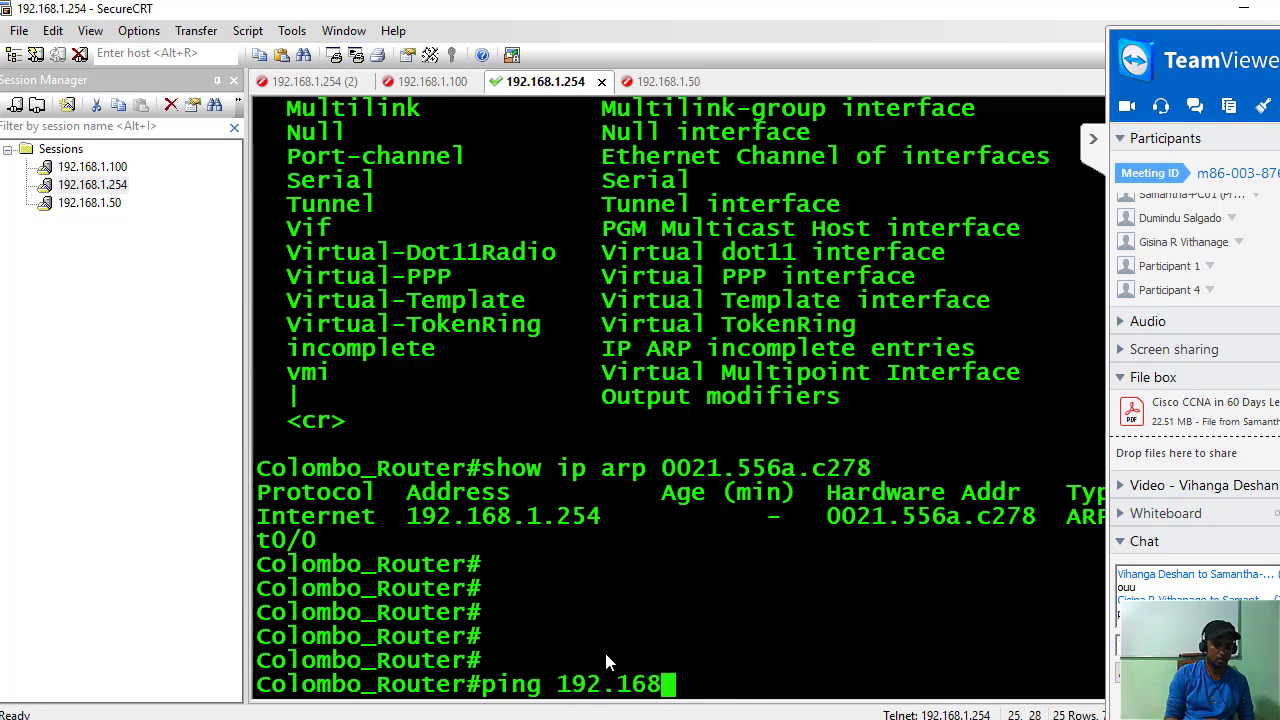
{"action": "type", "text": ".1.50"}
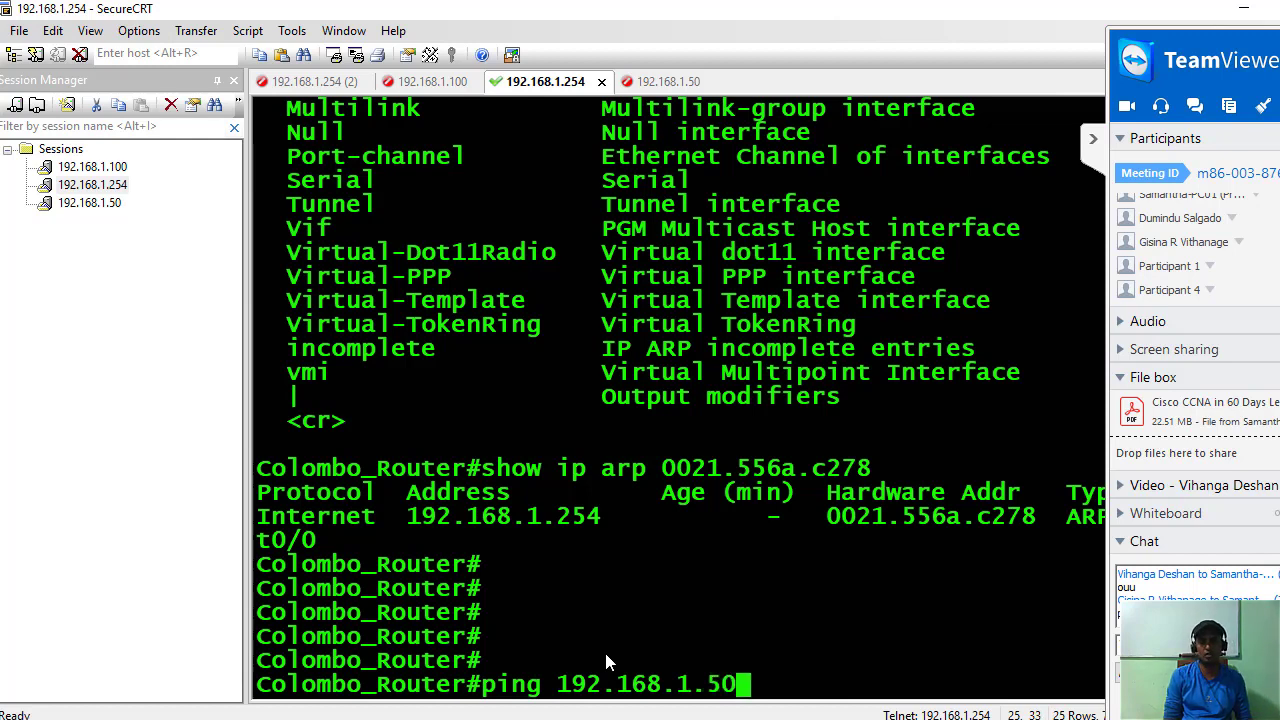
{"action": "key", "text": "Return"}
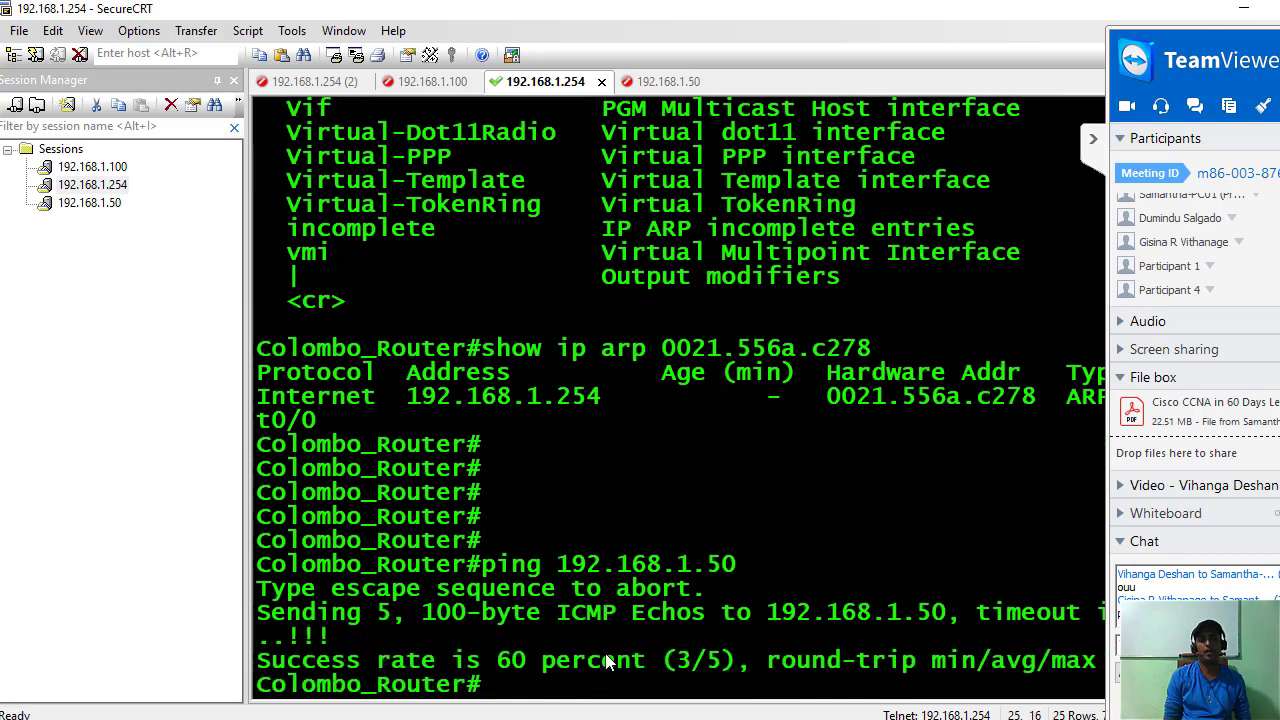
{"action": "key", "text": "Up"}
{"action": "key", "text": "Return"}
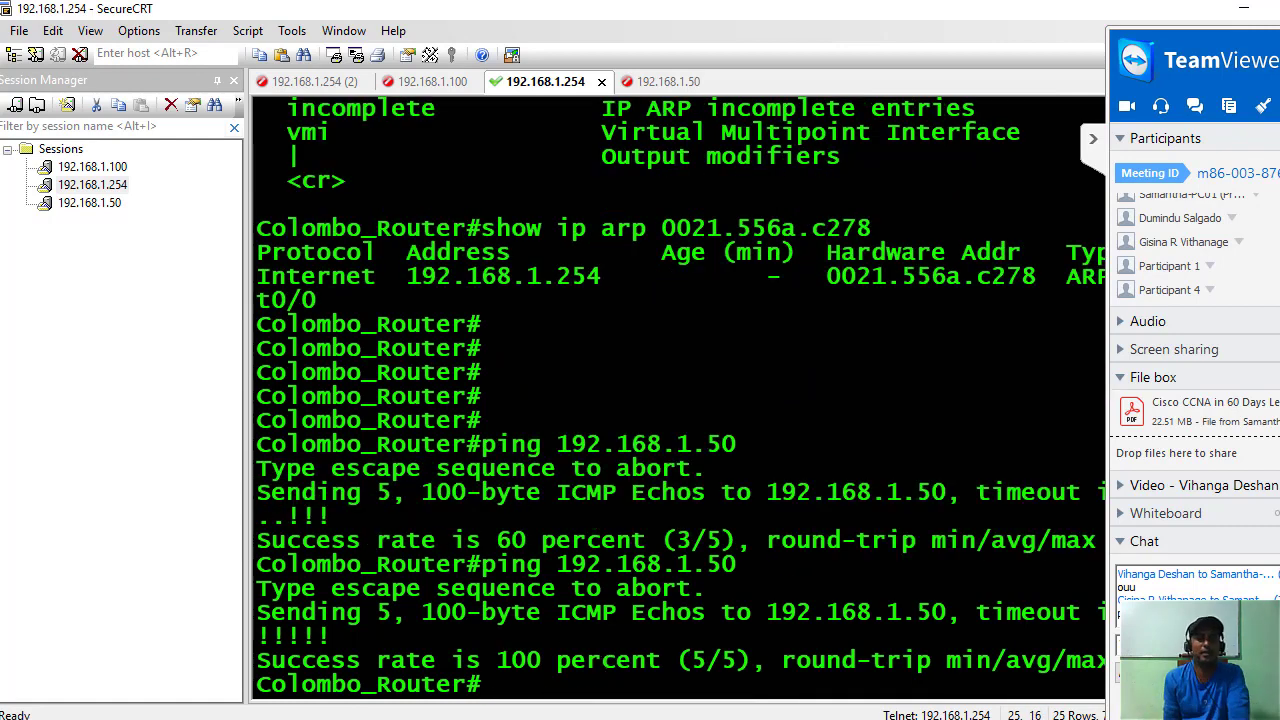
Highlight the ping 192.168.1.50 command and hide the TeamViewer meeting panel to show the full terminal.
{"action": "mouse_move", "coordinate": [463, 719]}
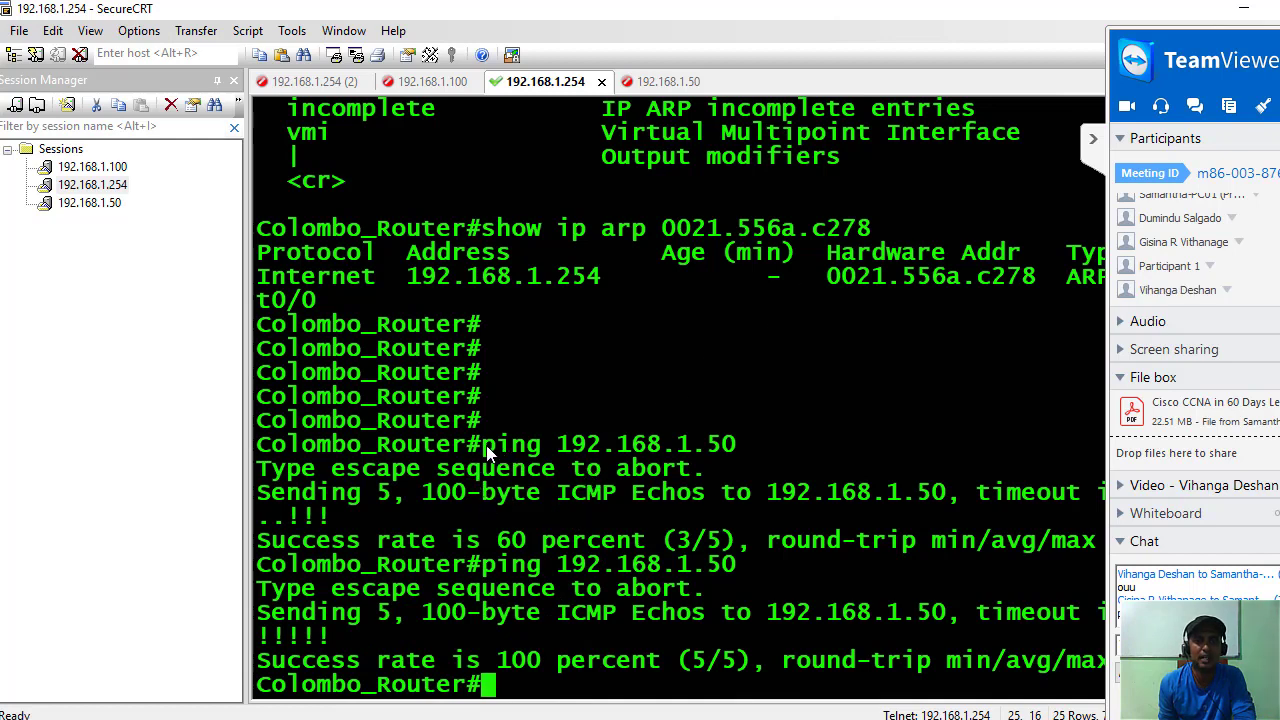
{"action": "left_click_drag", "start_coordinate": [487, 452], "coordinate": [749, 436]}
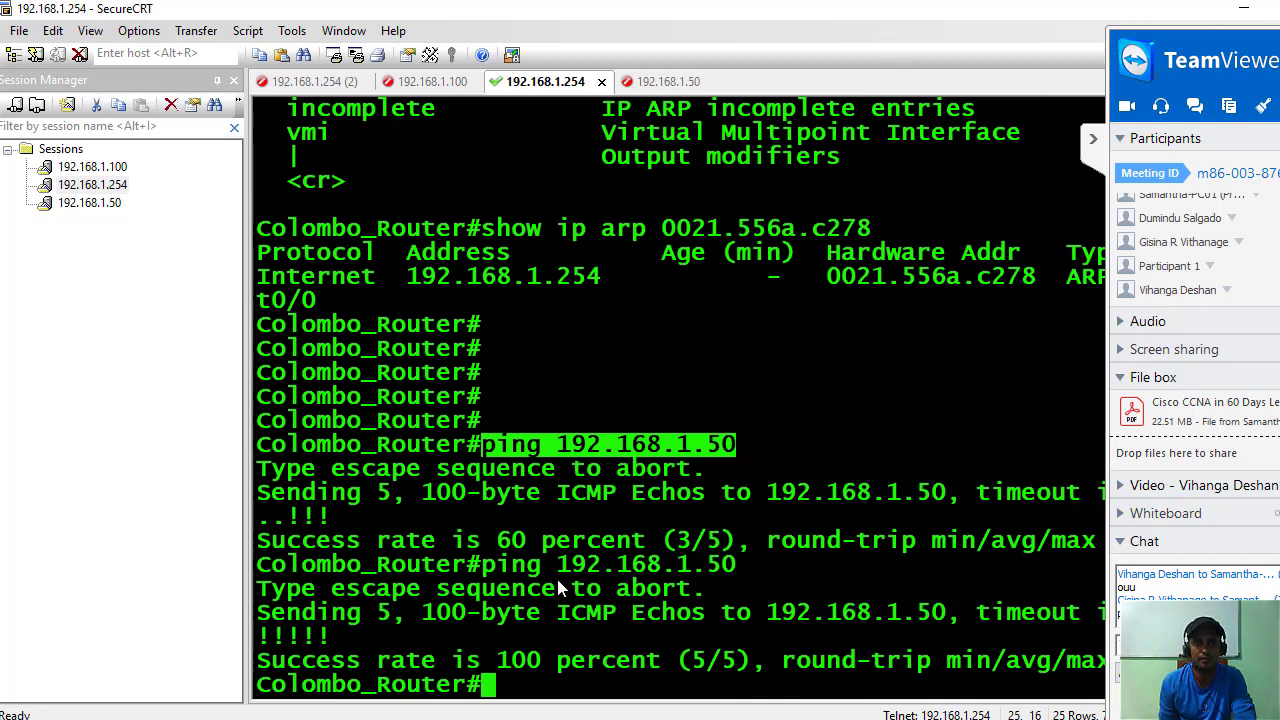
{"action": "left_click", "coordinate": [1093, 142]}
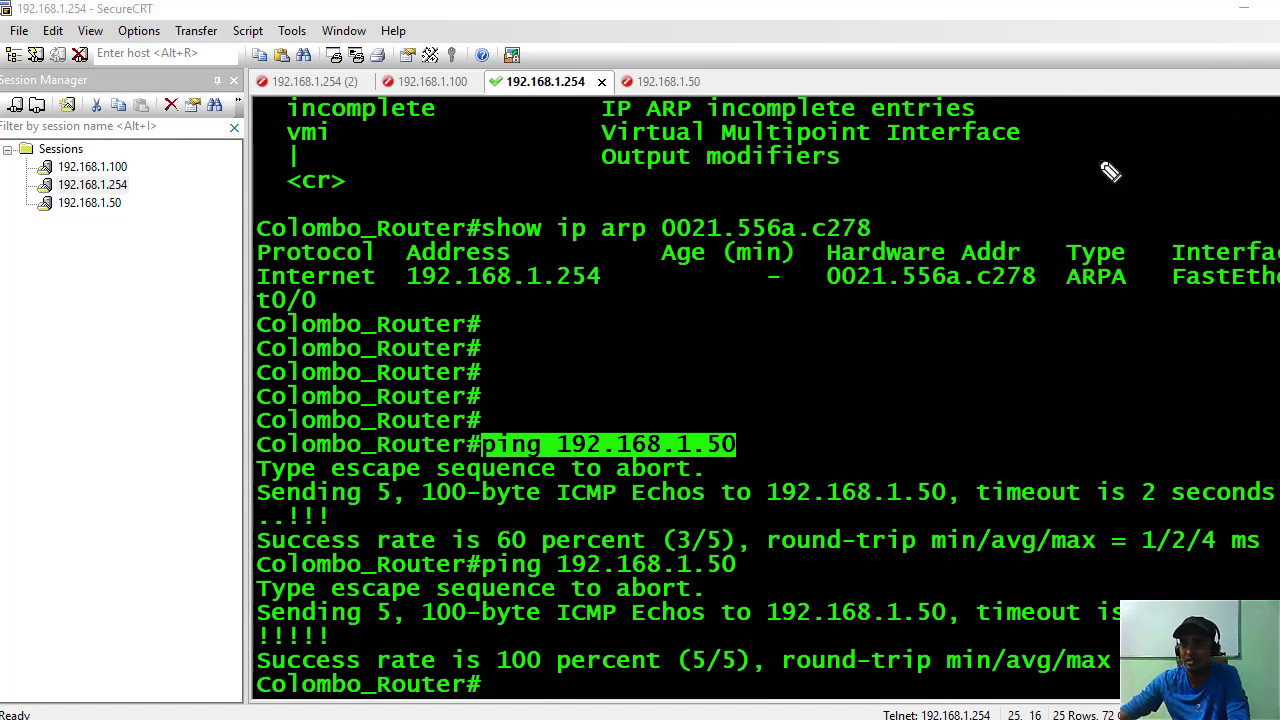
Circle the 5 in the Sending line and write 'bytes → 100byte' in red.
{"action": "left_click_drag", "start_coordinate": [1110, 172], "coordinate": [1131, 180]}
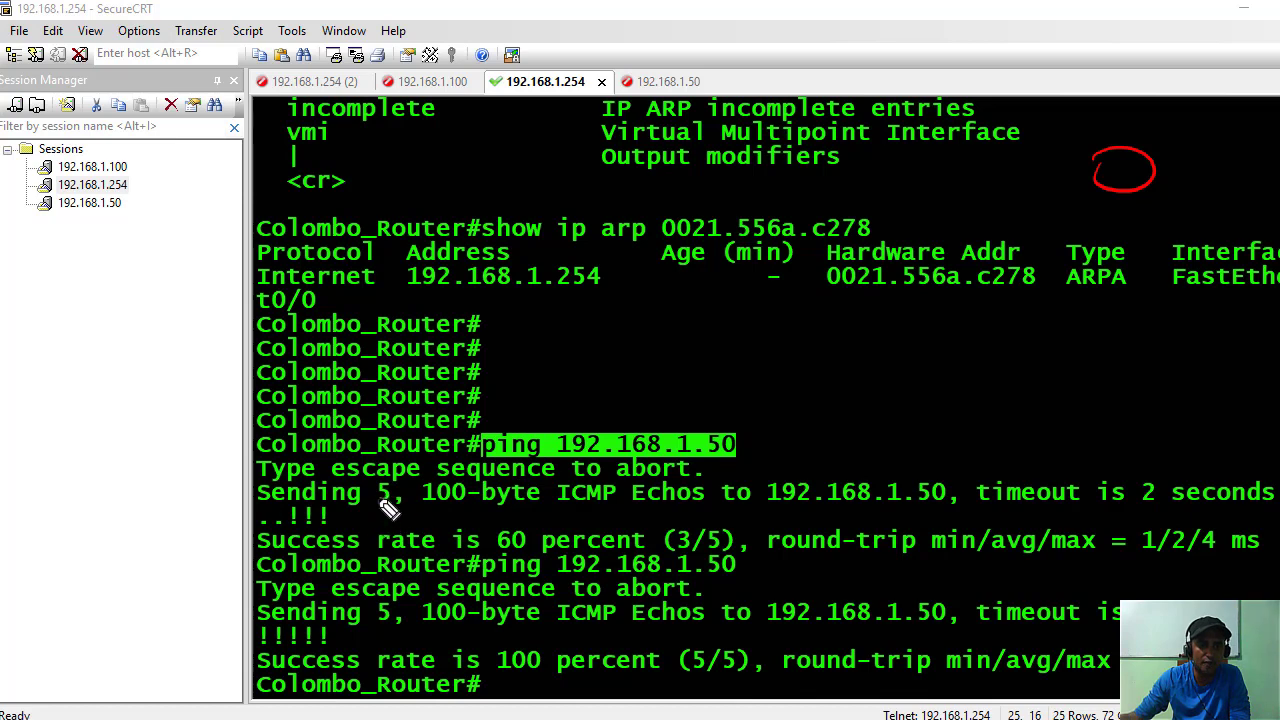
{"action": "mouse_move", "coordinate": [389, 508]}
{"action": "left_mouse_down"}
{"action": "mouse_move", "coordinate": [408, 486]}
{"action": "mouse_move", "coordinate": [398, 478]}
{"action": "mouse_move", "coordinate": [582, 382]}
{"action": "mouse_move", "coordinate": [664, 376]}
{"action": "left_mouse_up"}
{"action": "mouse_move", "coordinate": [654, 360]}
{"action": "left_mouse_down"}
{"action": "mouse_move", "coordinate": [700, 374]}
{"action": "mouse_move", "coordinate": [802, 364]}
{"action": "left_mouse_up"}
{"action": "mouse_move", "coordinate": [788, 350]}
{"action": "left_mouse_down"}
{"action": "mouse_move", "coordinate": [790, 376]}
{"action": "mouse_move", "coordinate": [846, 380]}
{"action": "left_mouse_up"}
{"action": "mouse_move", "coordinate": [870, 356]}
{"action": "left_mouse_down"}
{"action": "mouse_move", "coordinate": [946, 366]}
{"action": "mouse_move", "coordinate": [986, 349]}
{"action": "mouse_move", "coordinate": [1030, 360]}
{"action": "mouse_move", "coordinate": [1028, 371]}
{"action": "left_mouse_up"}
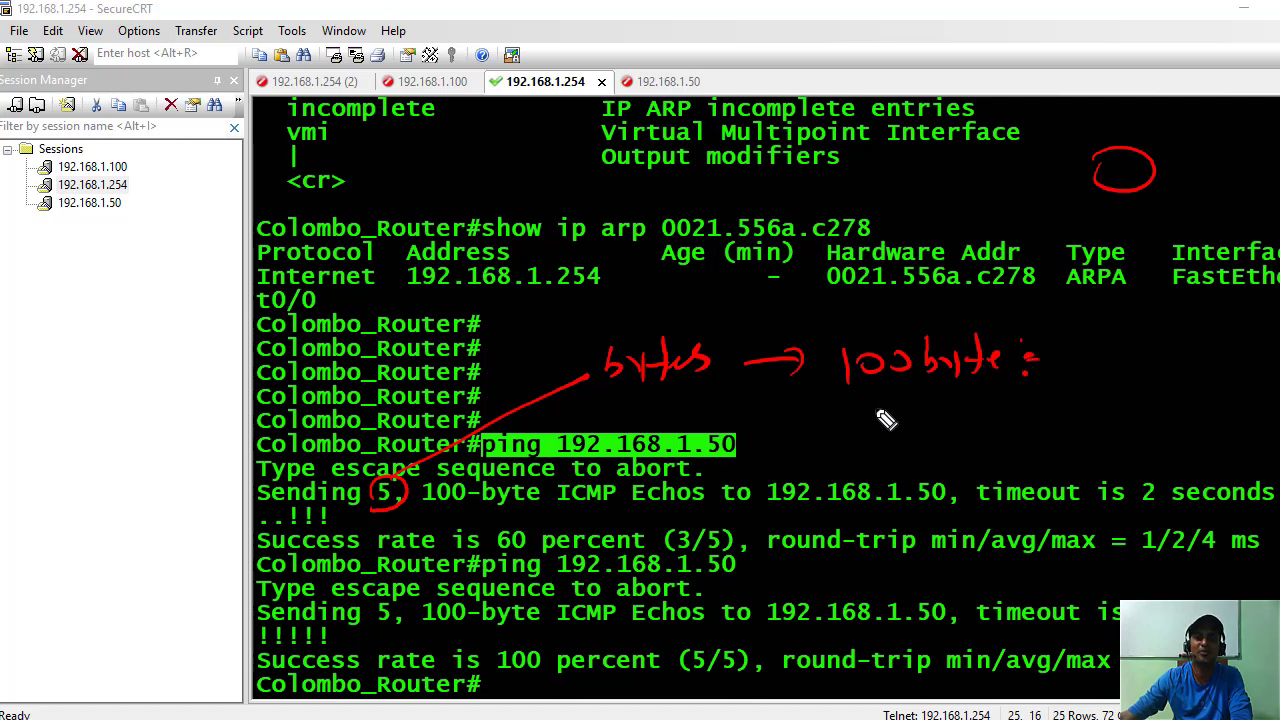
Circle the 50 in the target address and underline the 60 percent (3/5) result.
{"action": "left_click_drag", "start_coordinate": [926, 504], "coordinate": [920, 512]}
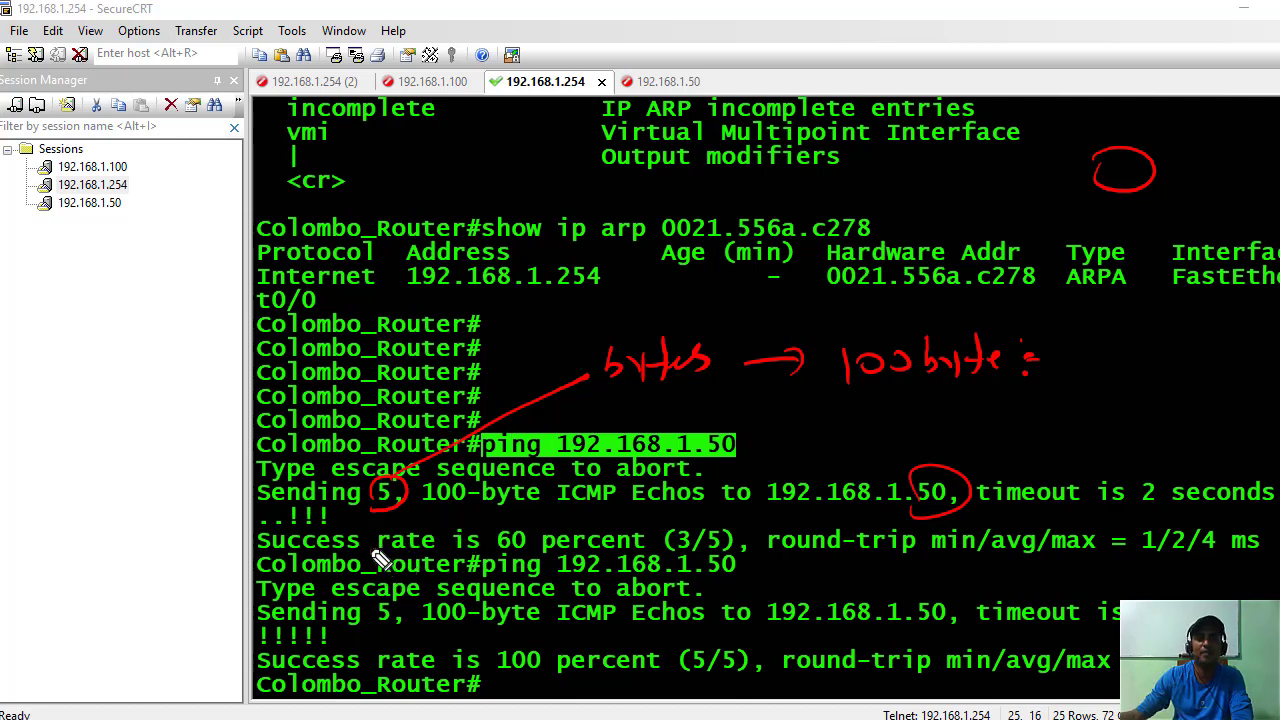
{"action": "mouse_move", "coordinate": [478, 549]}
{"action": "left_mouse_down"}
{"action": "mouse_move", "coordinate": [735, 568]}
{"action": "mouse_move", "coordinate": [742, 528]}
{"action": "mouse_move", "coordinate": [550, 518]}
{"action": "mouse_move", "coordinate": [452, 542]}
{"action": "left_mouse_up"}
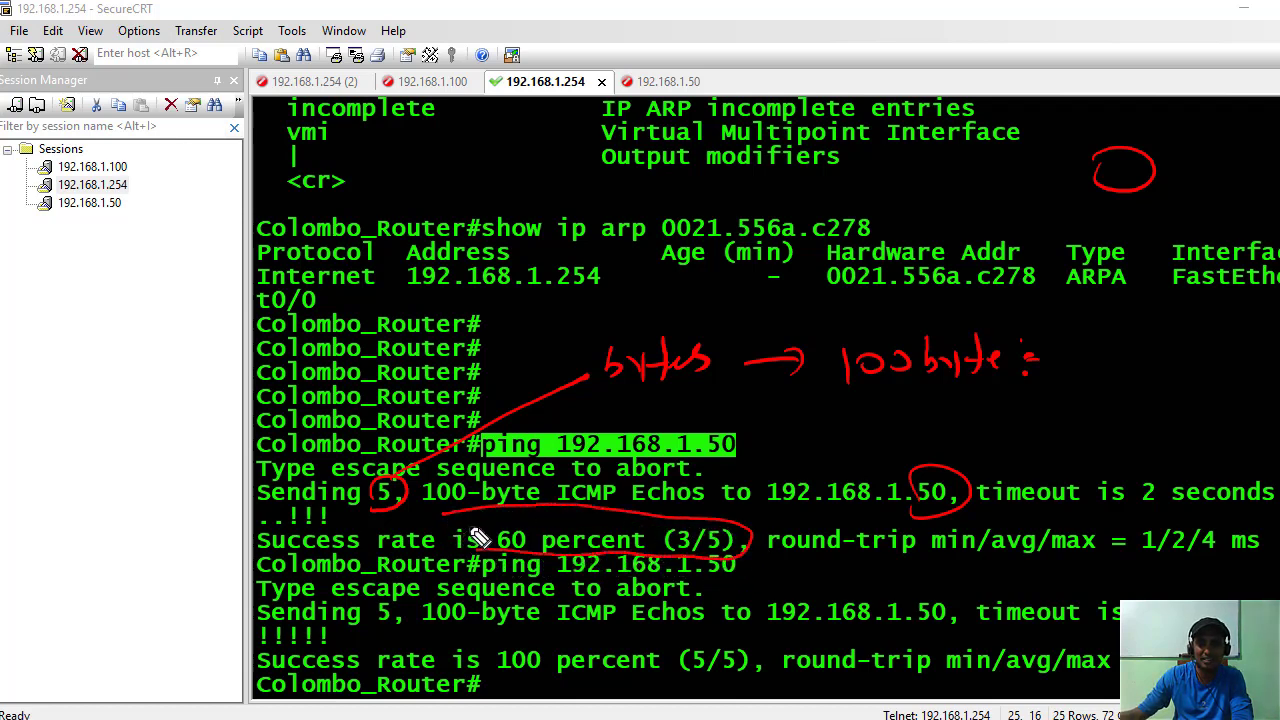
{"action": "left_click", "coordinate": [261, 522]}
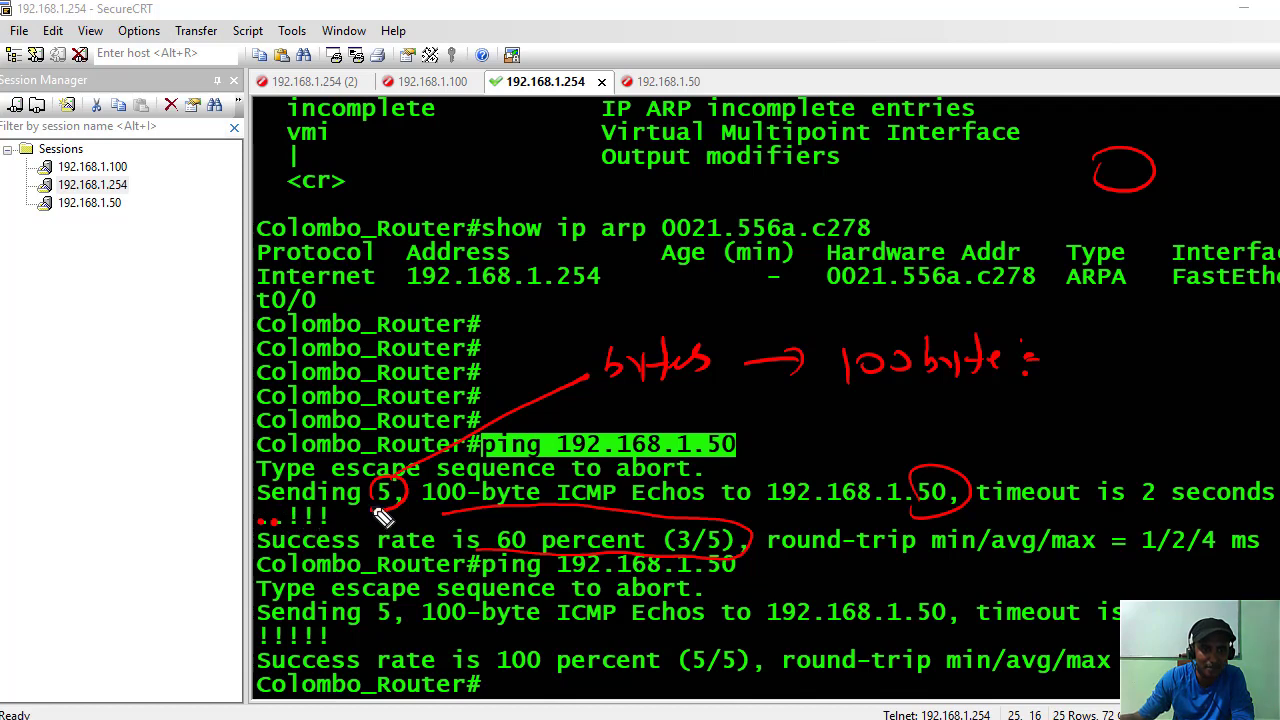
Write red '!!! → !!!' beside the ping command.
{"action": "left_click", "coordinate": [782, 447]}
{"action": "mouse_move", "coordinate": [779, 412]}
{"action": "left_mouse_down"}
{"action": "mouse_move", "coordinate": [781, 437]}
{"action": "mouse_move", "coordinate": [897, 420]}
{"action": "left_mouse_up"}
{"action": "left_click", "coordinate": [803, 445]}
{"action": "left_click", "coordinate": [822, 446]}
{"action": "left_click_drag", "start_coordinate": [880, 410], "coordinate": [882, 432]}
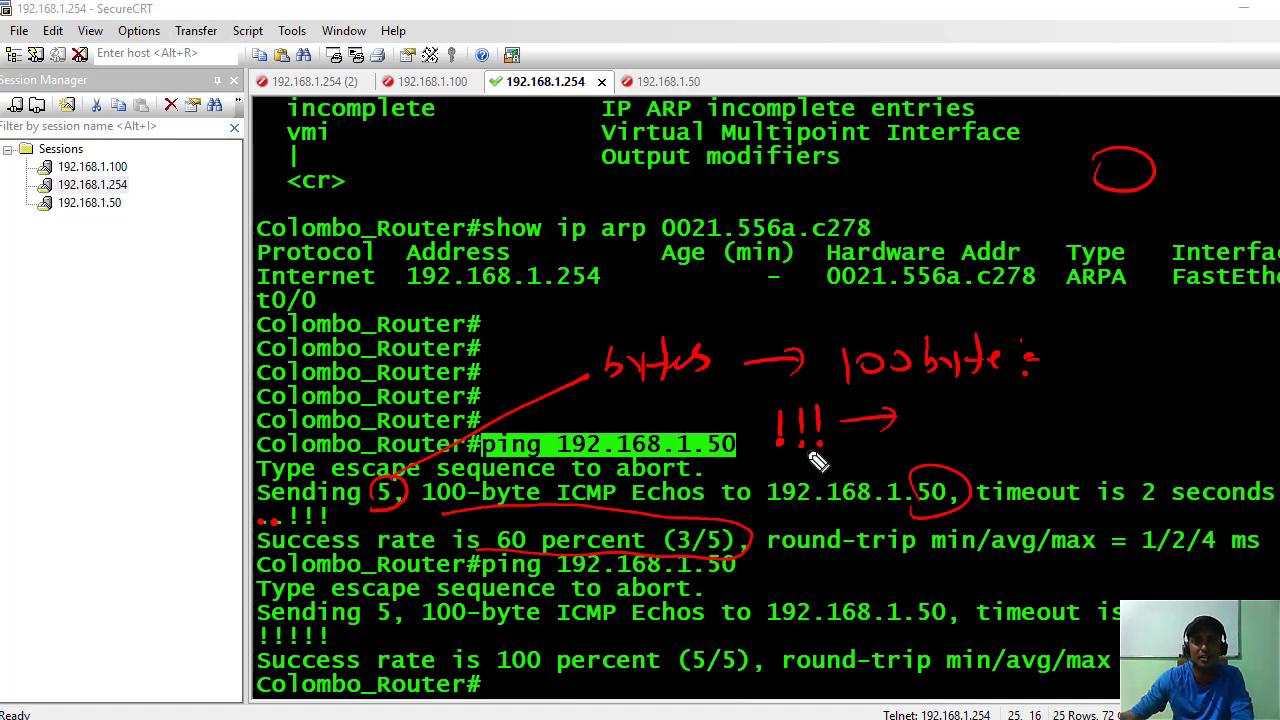
{"action": "mouse_move", "coordinate": [998, 406]}
{"action": "left_mouse_down"}
{"action": "mouse_move", "coordinate": [997, 432]}
{"action": "mouse_move", "coordinate": [1045, 430]}
{"action": "left_mouse_up"}
{"action": "left_click", "coordinate": [997, 441]}
{"action": "left_click", "coordinate": [1021, 439]}
{"action": "left_click", "coordinate": [1045, 440]}
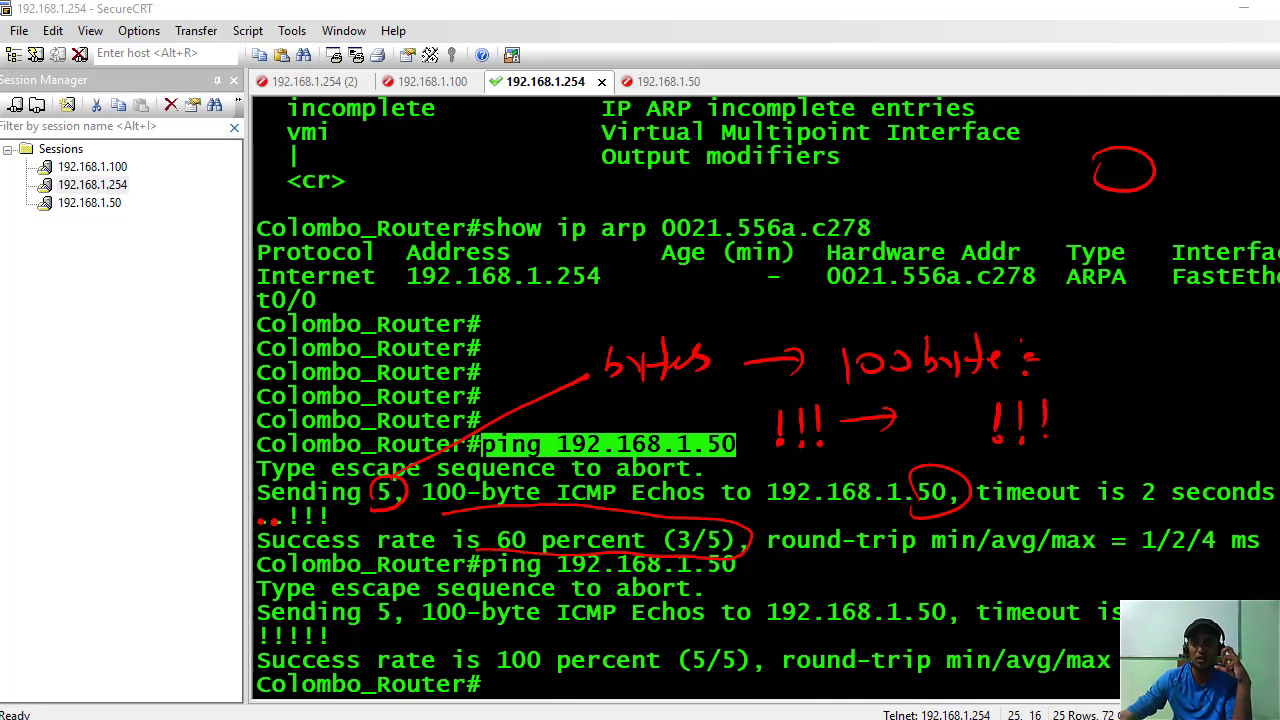
Extend the red exclamation-mark row after the arrow with dots and small circles.
{"action": "left_click_drag", "start_coordinate": [1067, 403], "coordinate": [1066, 429]}
{"action": "left_click", "coordinate": [1066, 438]}
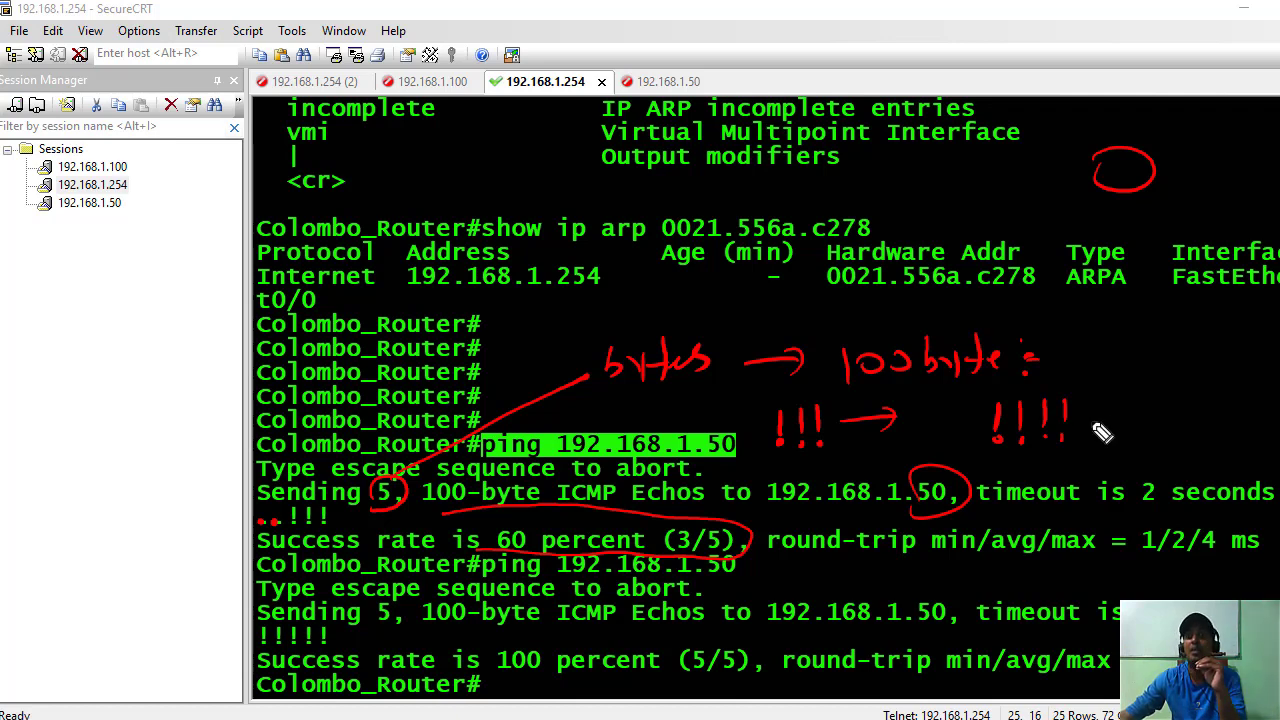
{"action": "mouse_move", "coordinate": [1090, 400]}
{"action": "left_mouse_down"}
{"action": "mouse_move", "coordinate": [1086, 430]}
{"action": "mouse_move", "coordinate": [1127, 415]}
{"action": "mouse_move", "coordinate": [1124, 432]}
{"action": "mouse_move", "coordinate": [1207, 440]}
{"action": "left_mouse_up"}
{"action": "left_click_drag", "start_coordinate": [1223, 396], "coordinate": [1237, 432]}
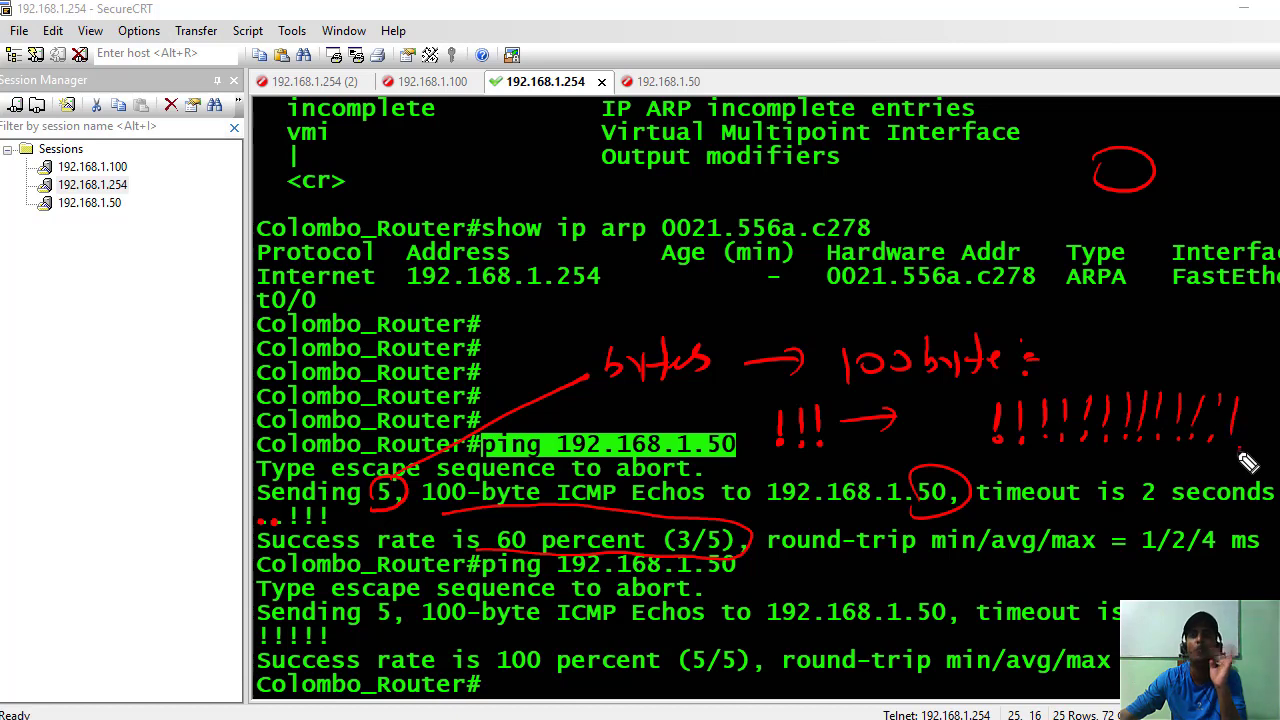
{"action": "left_click", "coordinate": [1254, 440]}
{"action": "left_click", "coordinate": [1265, 441]}
{"action": "left_click", "coordinate": [1275, 440]}
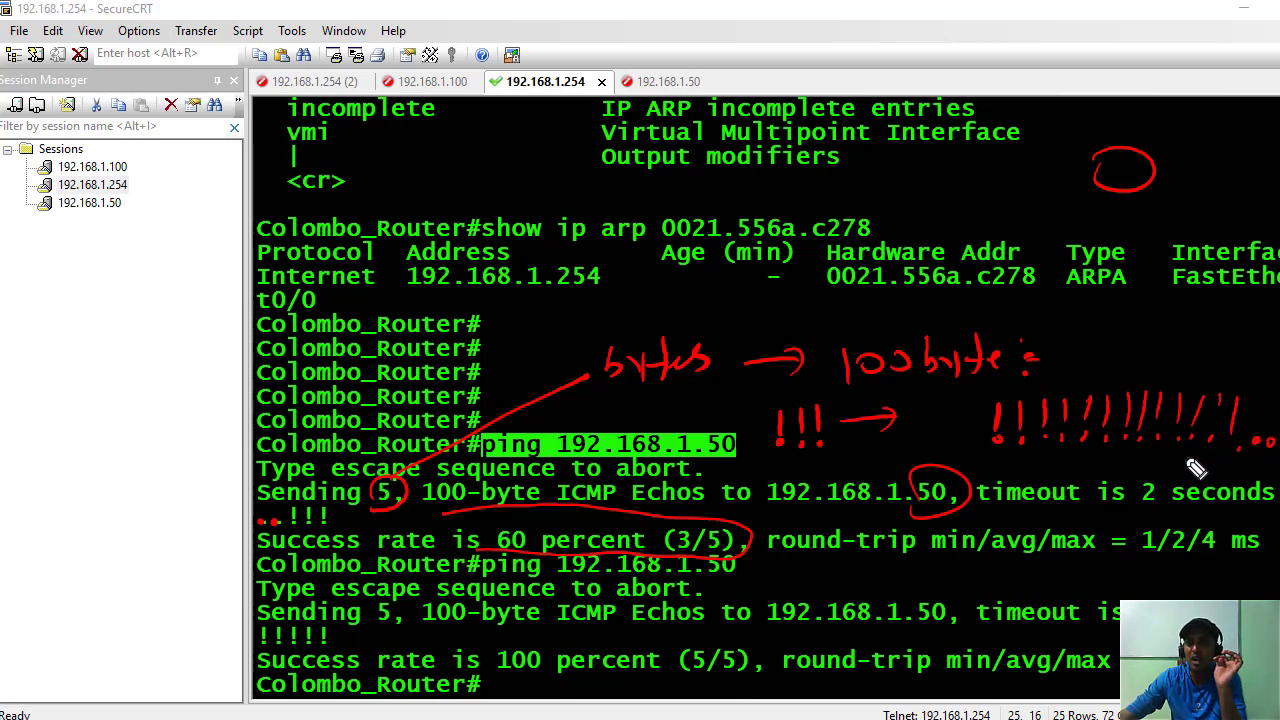
{"action": "left_click_drag", "start_coordinate": [1192, 451], "coordinate": [1263, 466]}
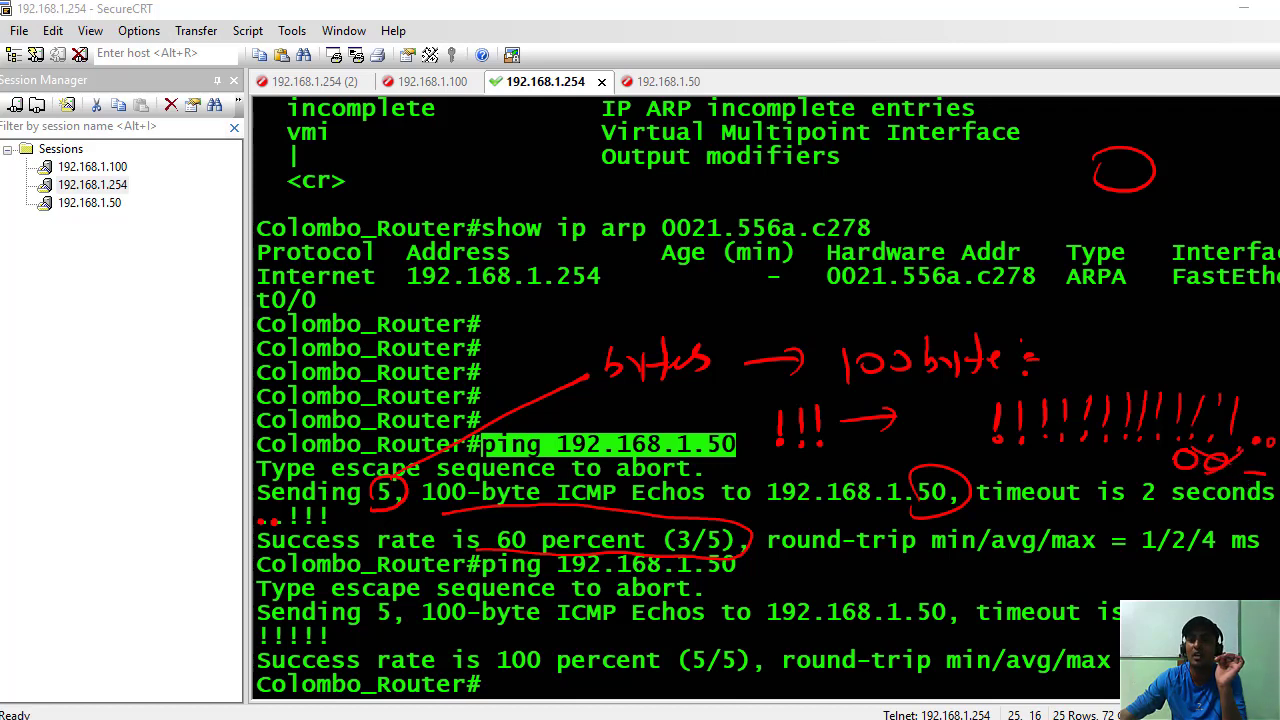
{"action": "left_click_drag", "start_coordinate": [1250, 448], "coordinate": [1276, 437]}
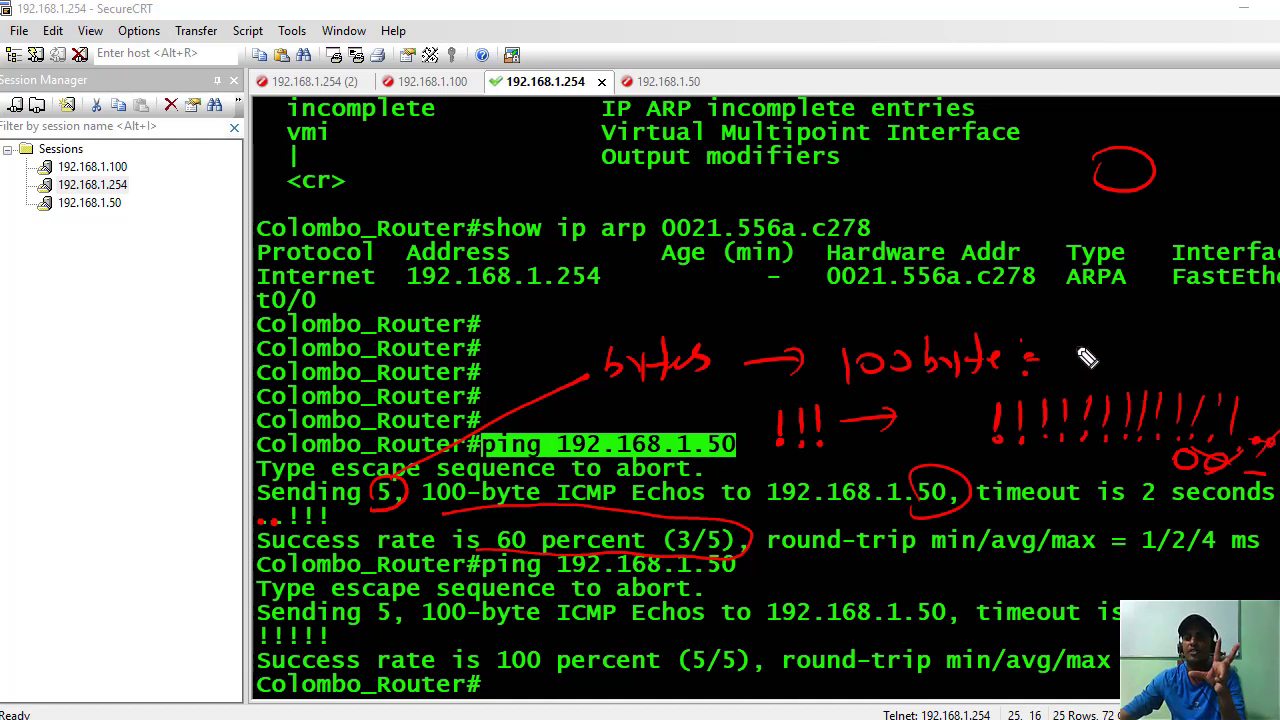
Write TFTP and a circled UDP note after 100byte, then erase all red ink.
{"action": "left_click_drag", "start_coordinate": [1068, 342], "coordinate": [1106, 338]}
{"action": "mouse_move", "coordinate": [1090, 340]}
{"action": "left_mouse_down"}
{"action": "mouse_move", "coordinate": [1092, 370]}
{"action": "mouse_move", "coordinate": [1136, 334]}
{"action": "mouse_move", "coordinate": [1124, 370]}
{"action": "mouse_move", "coordinate": [1157, 357]}
{"action": "mouse_move", "coordinate": [1148, 388]}
{"action": "mouse_move", "coordinate": [1145, 372]}
{"action": "left_mouse_up"}
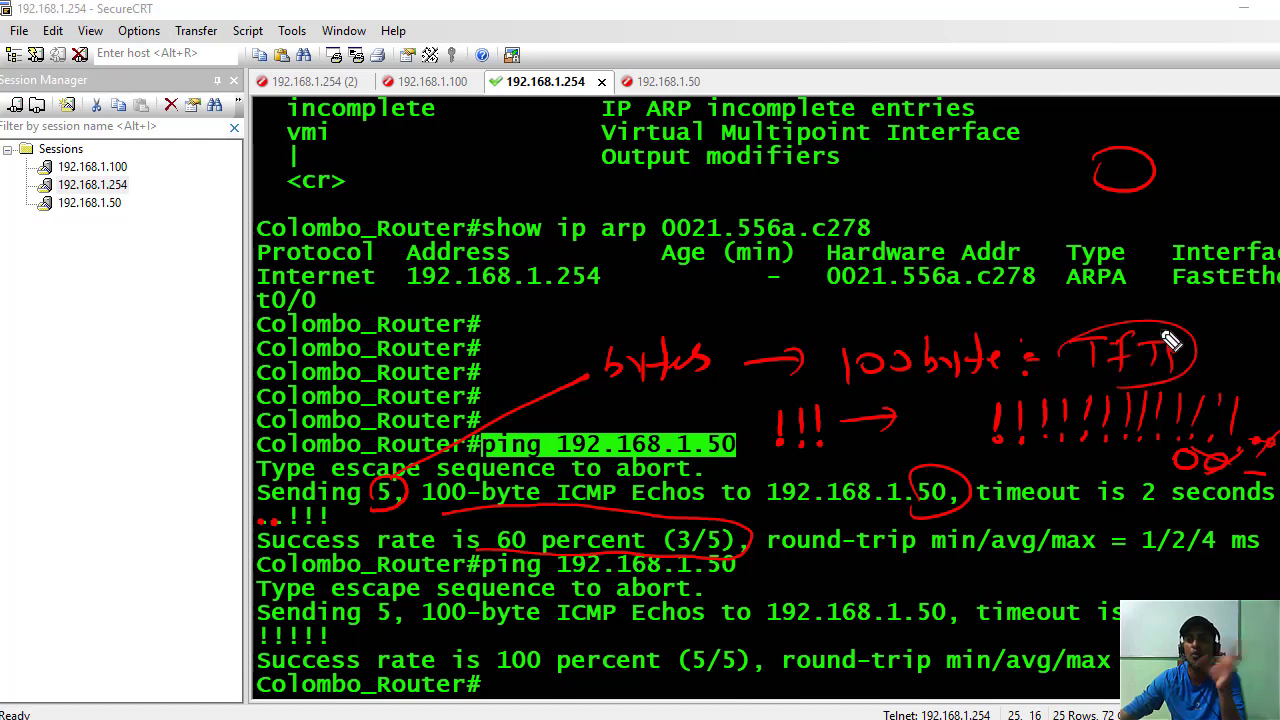
{"action": "left_click_drag", "start_coordinate": [1186, 314], "coordinate": [1200, 316]}
{"action": "mouse_move", "coordinate": [1208, 310]}
{"action": "left_mouse_down"}
{"action": "mouse_move", "coordinate": [1242, 334]}
{"action": "mouse_move", "coordinate": [1254, 322]}
{"action": "left_mouse_up"}
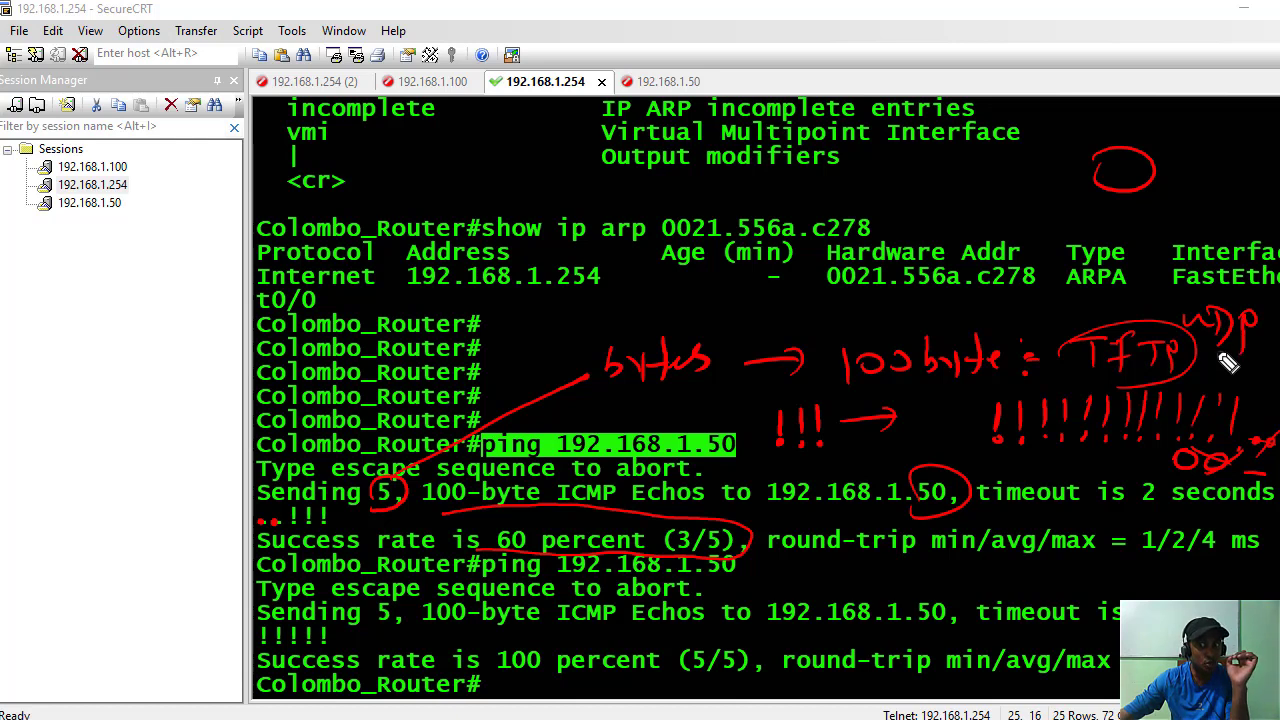
{"action": "mouse_move", "coordinate": [1220, 347]}
{"action": "left_mouse_down"}
{"action": "mouse_move", "coordinate": [1250, 330]}
{"action": "mouse_move", "coordinate": [1210, 355]}
{"action": "left_mouse_up"}
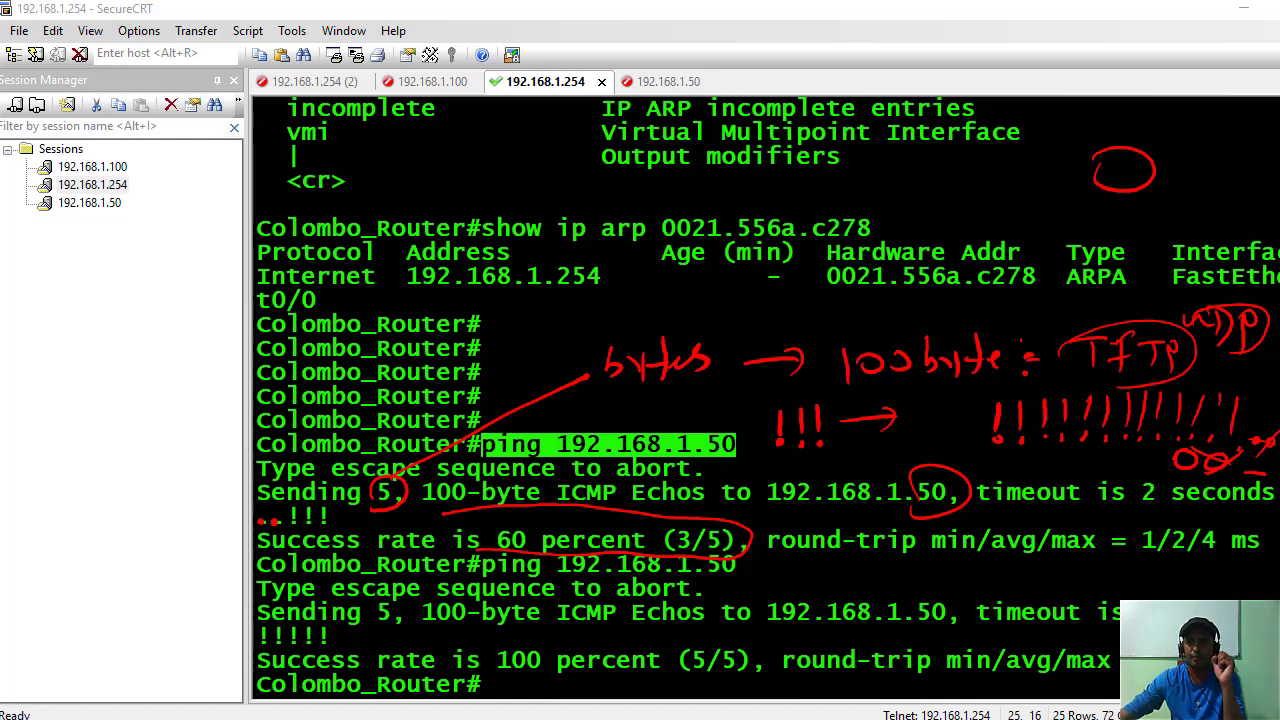
{"action": "key", "text": "Escape"}
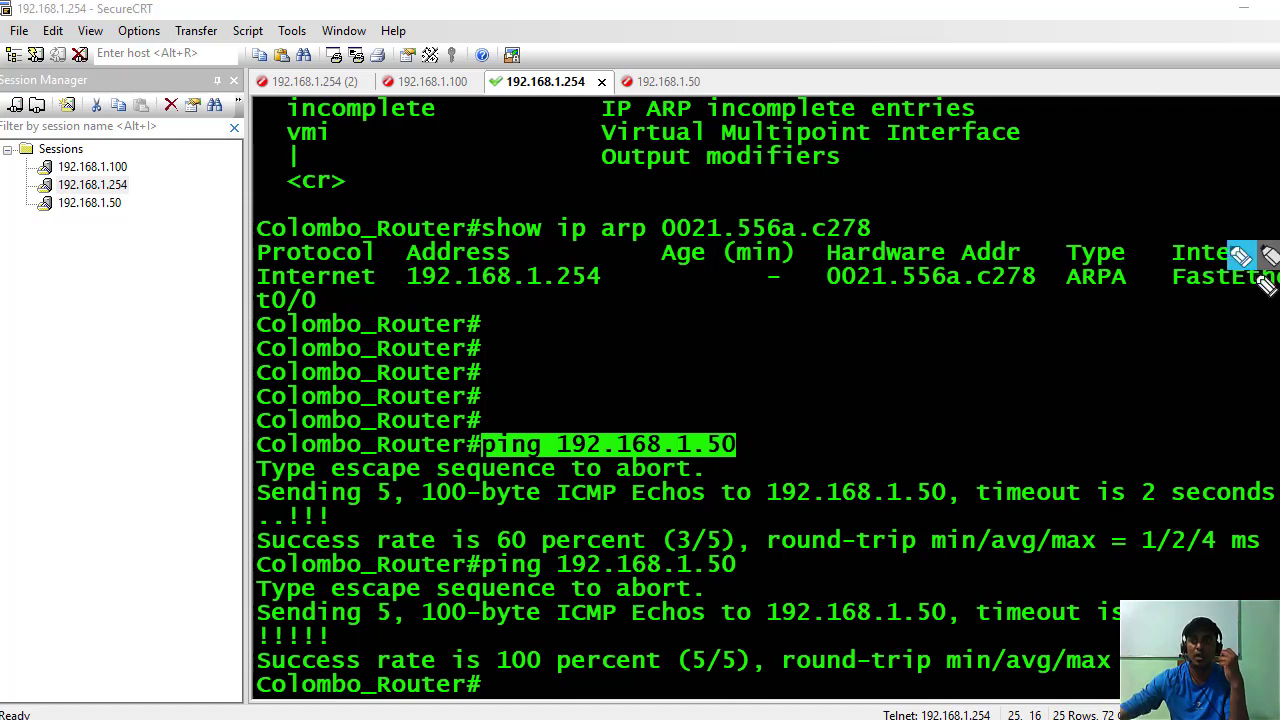
{"action": "left_click_drag", "start_coordinate": [1250, 325], "coordinate": [1247, 345]}
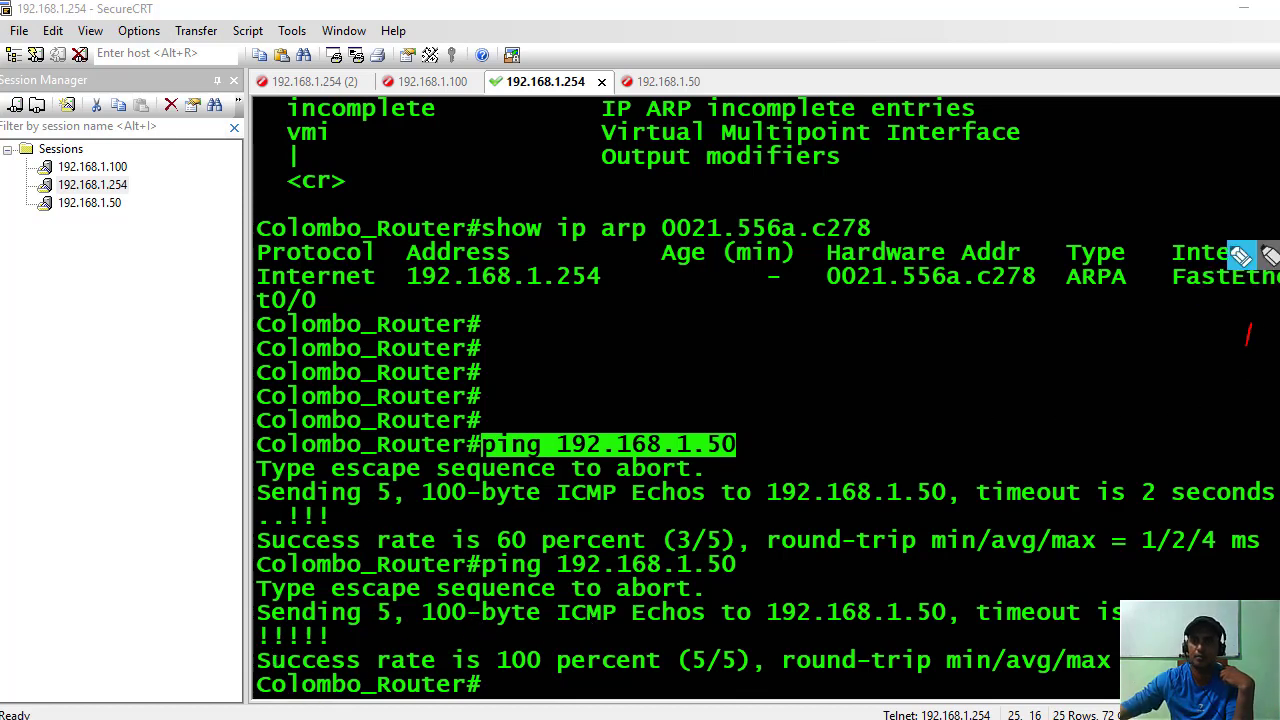
{"action": "mouse_move", "coordinate": [250, 630]}
{"action": "left_mouse_down"}
{"action": "mouse_move", "coordinate": [340, 630]}
{"action": "mouse_move", "coordinate": [305, 658]}
{"action": "mouse_move", "coordinate": [250, 628]}
{"action": "left_mouse_up"}
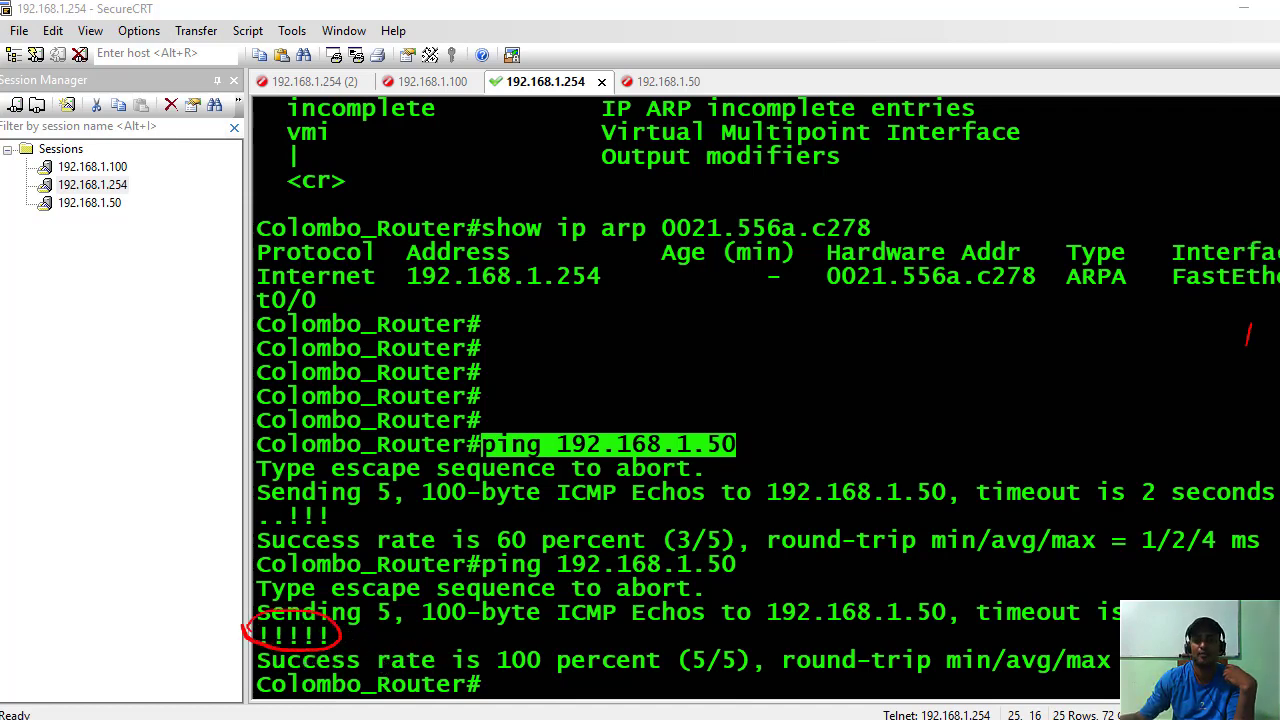
{"action": "left_click_drag", "start_coordinate": [374, 677], "coordinate": [371, 686]}
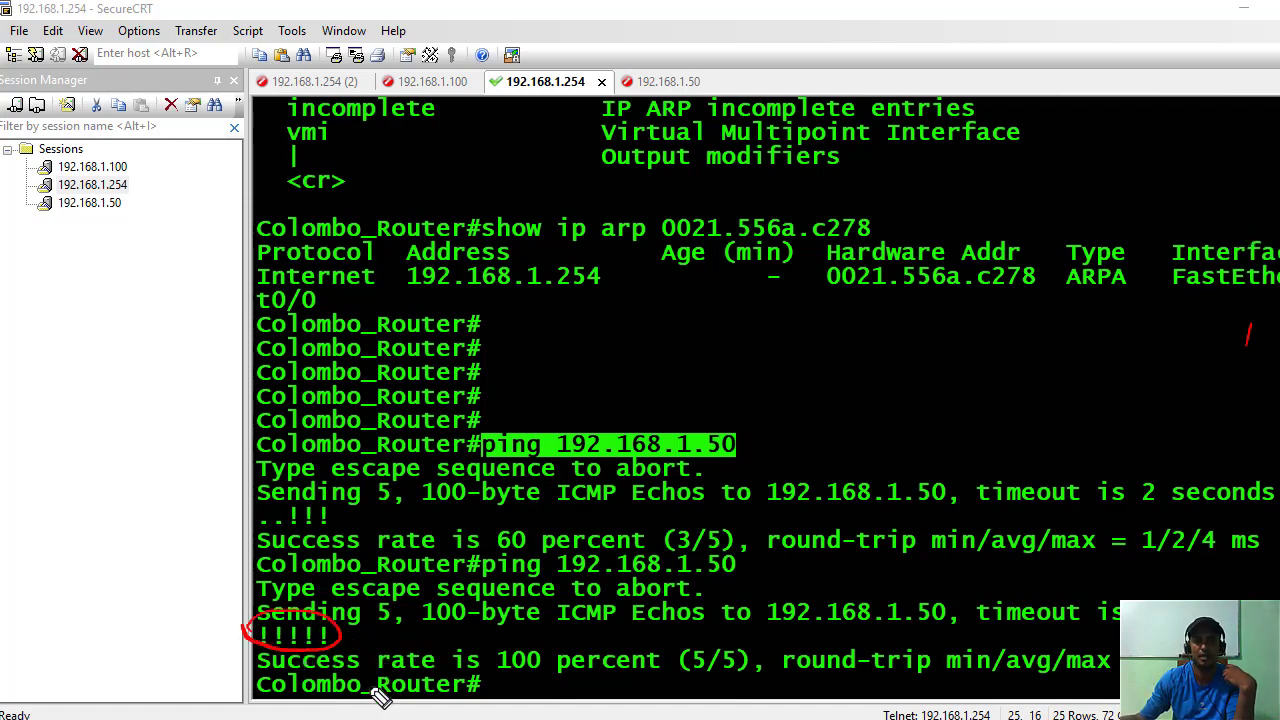
{"action": "mouse_move", "coordinate": [476, 662]}
{"action": "left_mouse_down"}
{"action": "mouse_move", "coordinate": [595, 636]}
{"action": "mouse_move", "coordinate": [770, 640]}
{"action": "mouse_move", "coordinate": [662, 690]}
{"action": "mouse_move", "coordinate": [500, 680]}
{"action": "mouse_move", "coordinate": [488, 650]}
{"action": "left_mouse_up"}
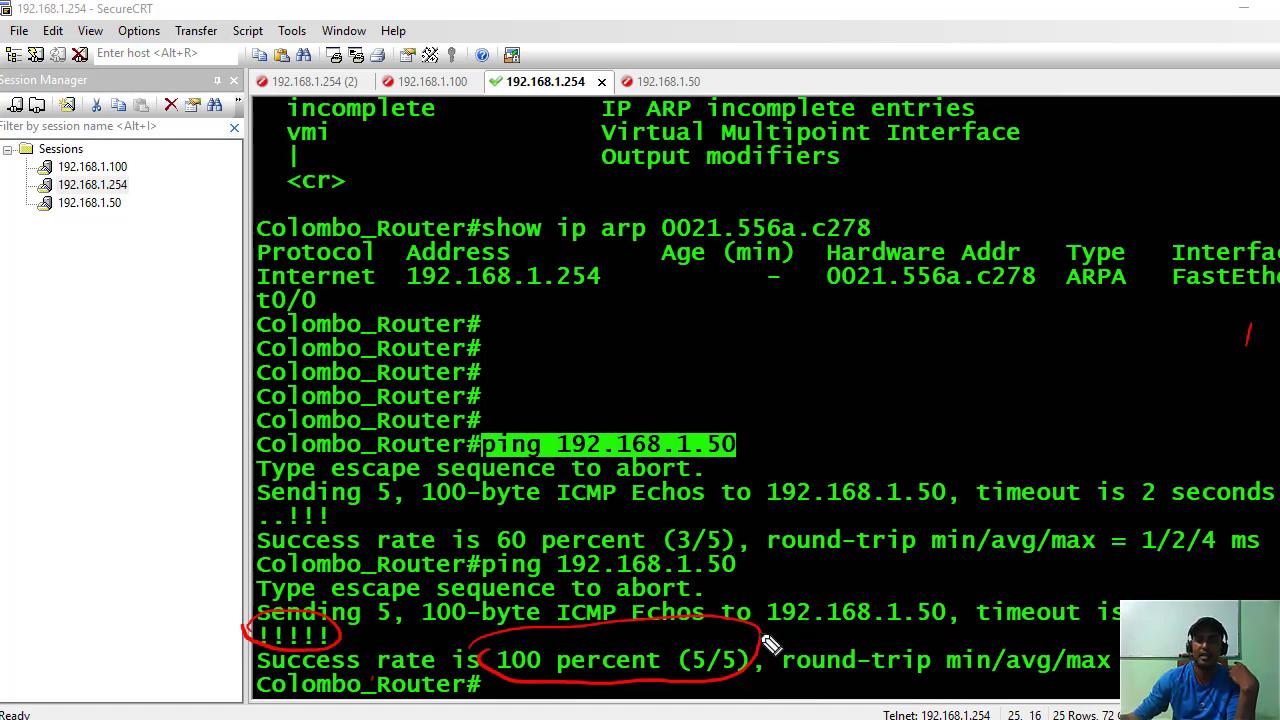
{"action": "left_click_drag", "start_coordinate": [776, 668], "coordinate": [945, 684]}
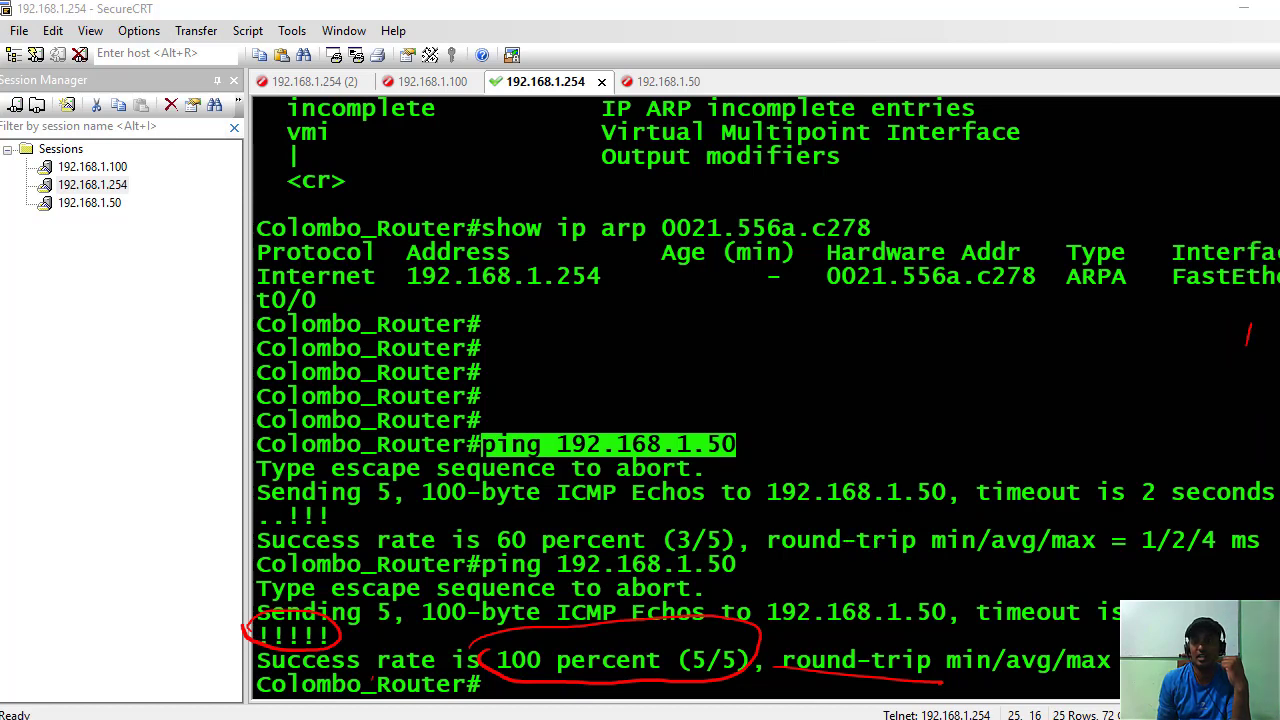
{"action": "key", "text": "Escape"}
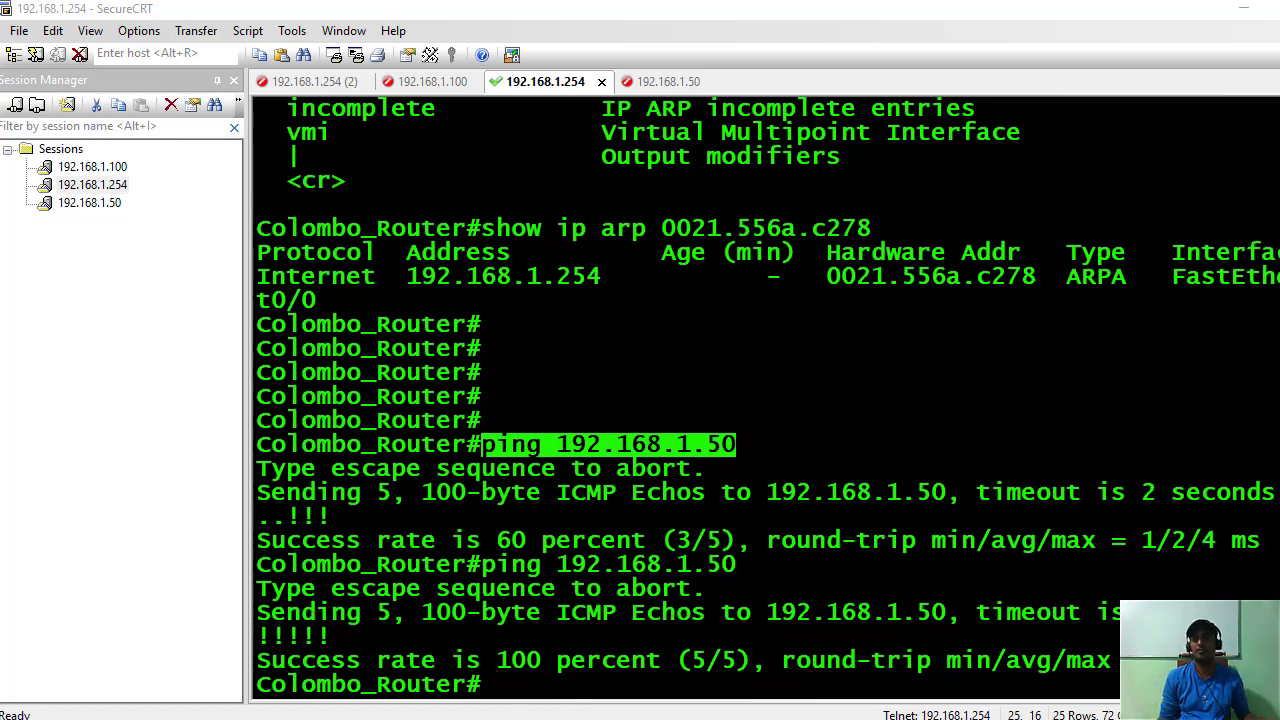
Paste the ping 192.168.1.50 command with -t appended and run it.
{"action": "left_click", "coordinate": [520, 684]}
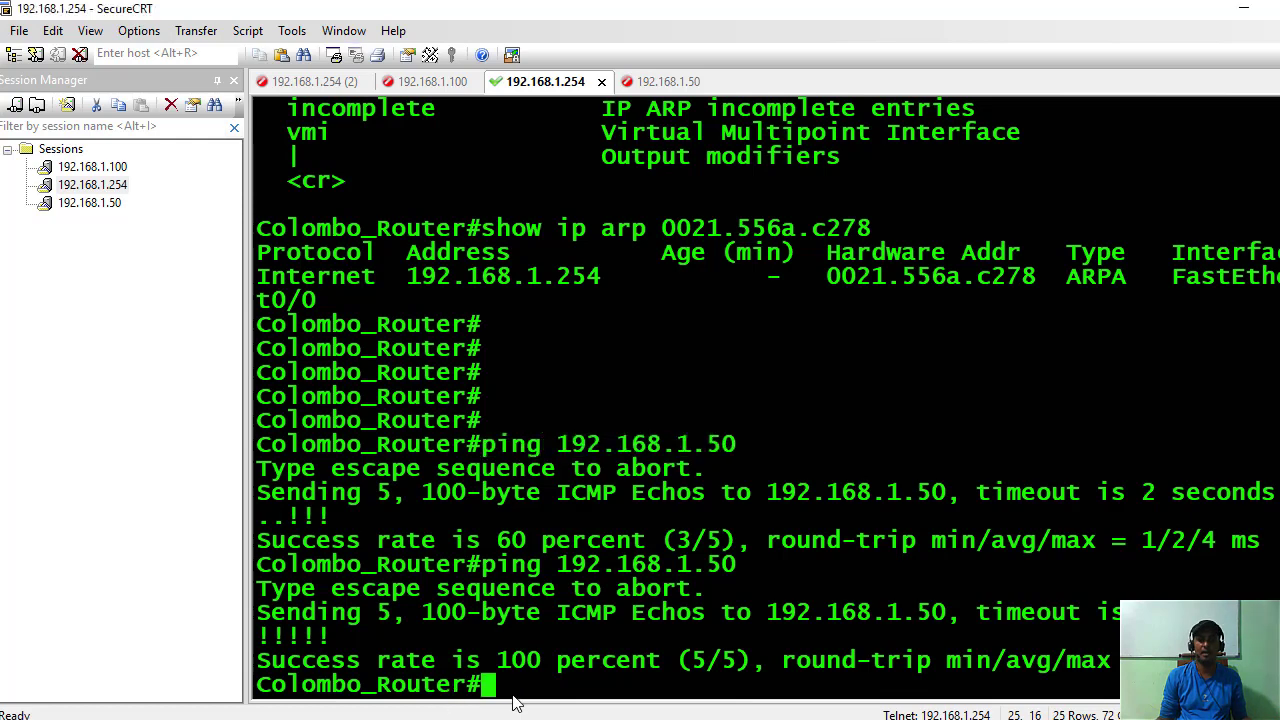
{"action": "right_click", "coordinate": [513, 678]}
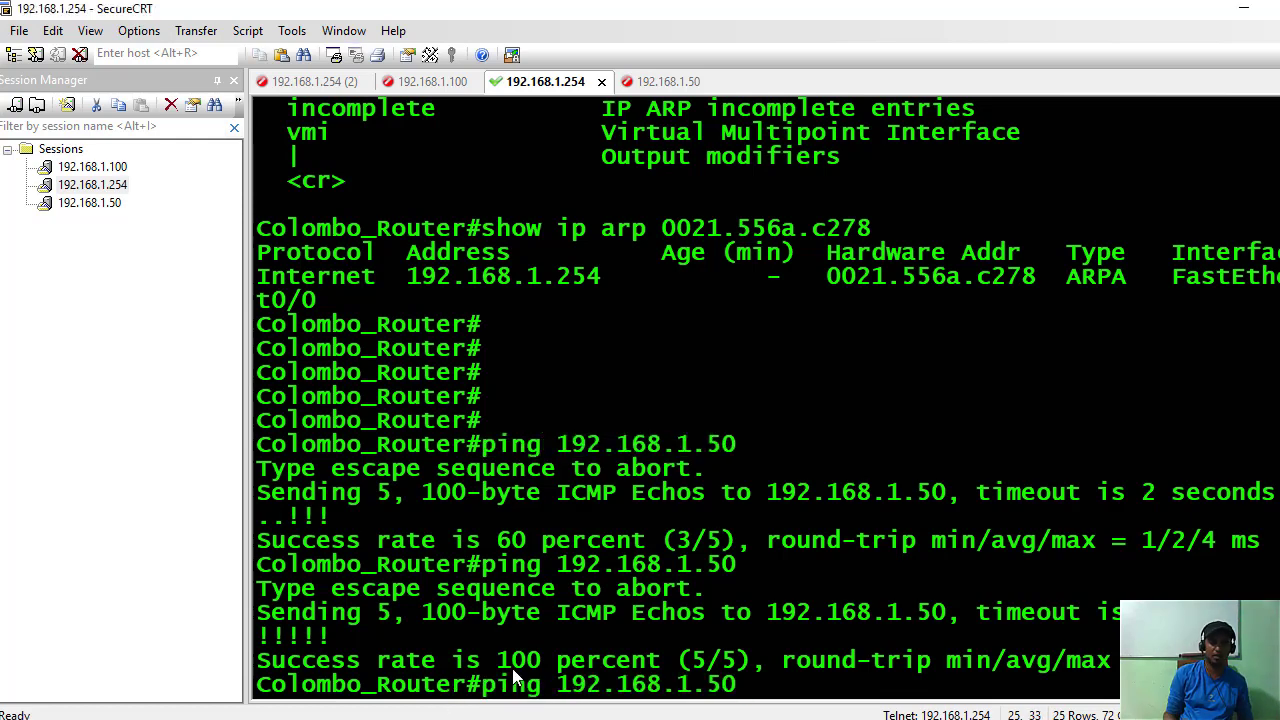
{"action": "type", "text": "-t"}
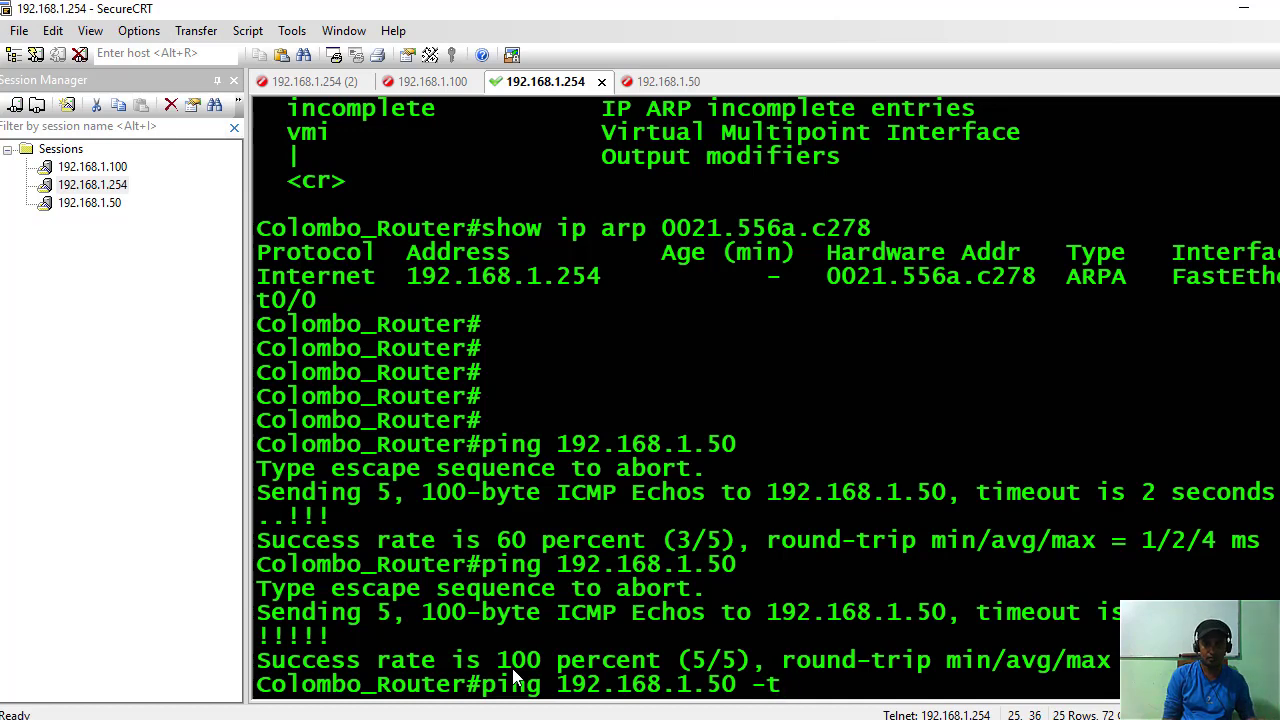
{"action": "key", "text": "Return"}
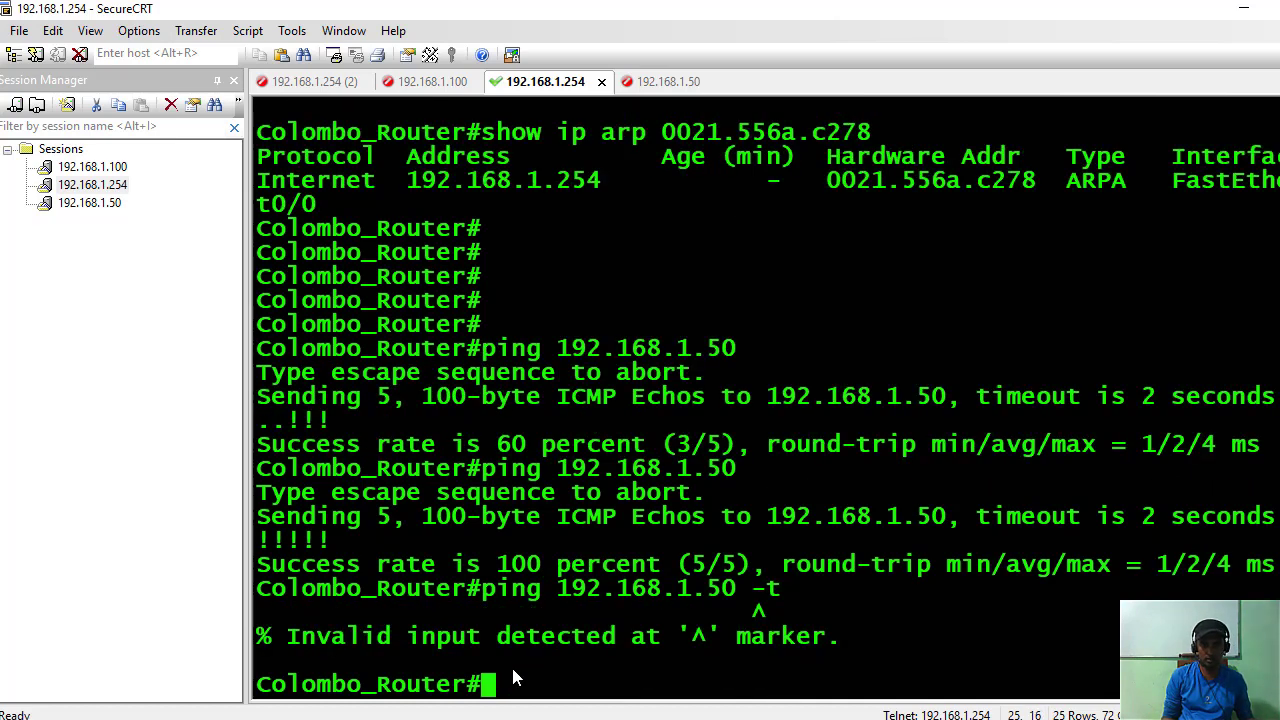
Recall the command, replace -t with repeat 10 and run it.
{"action": "key", "text": "Up"}
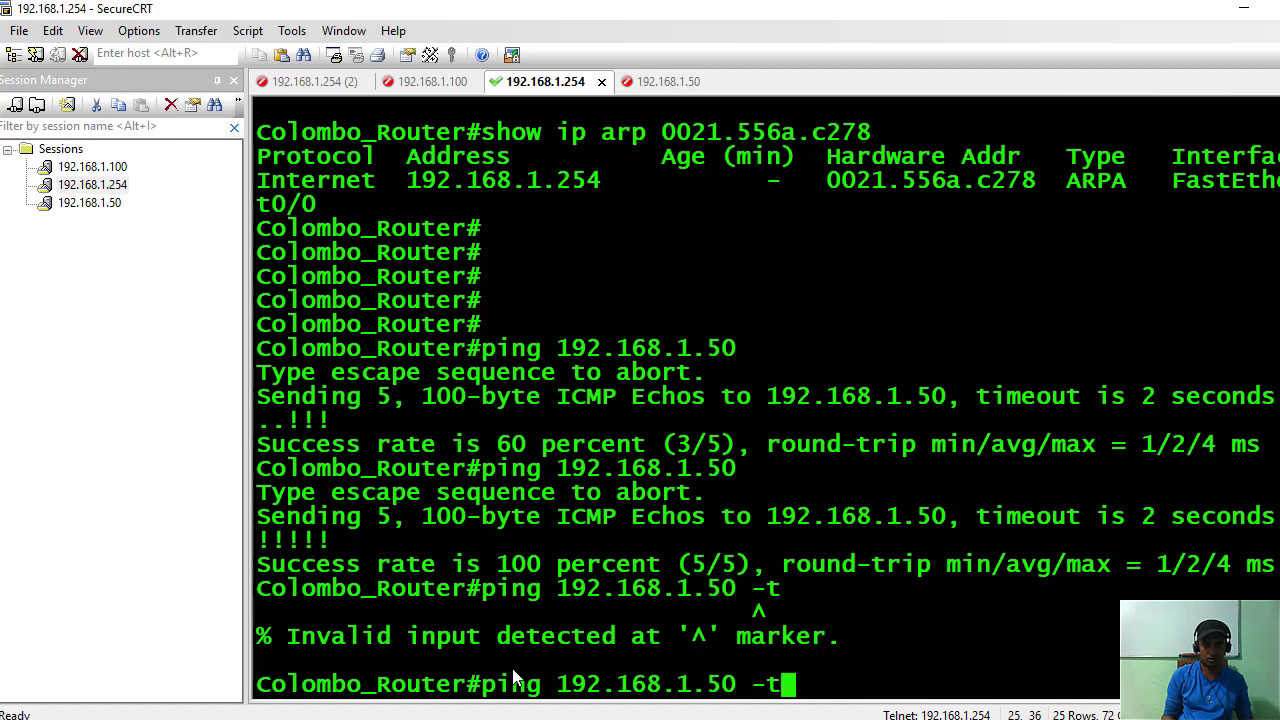
{"action": "key", "text": "BackSpace"}
{"action": "key", "text": "BackSpace"}
{"action": "key", "text": "BackSpace"}
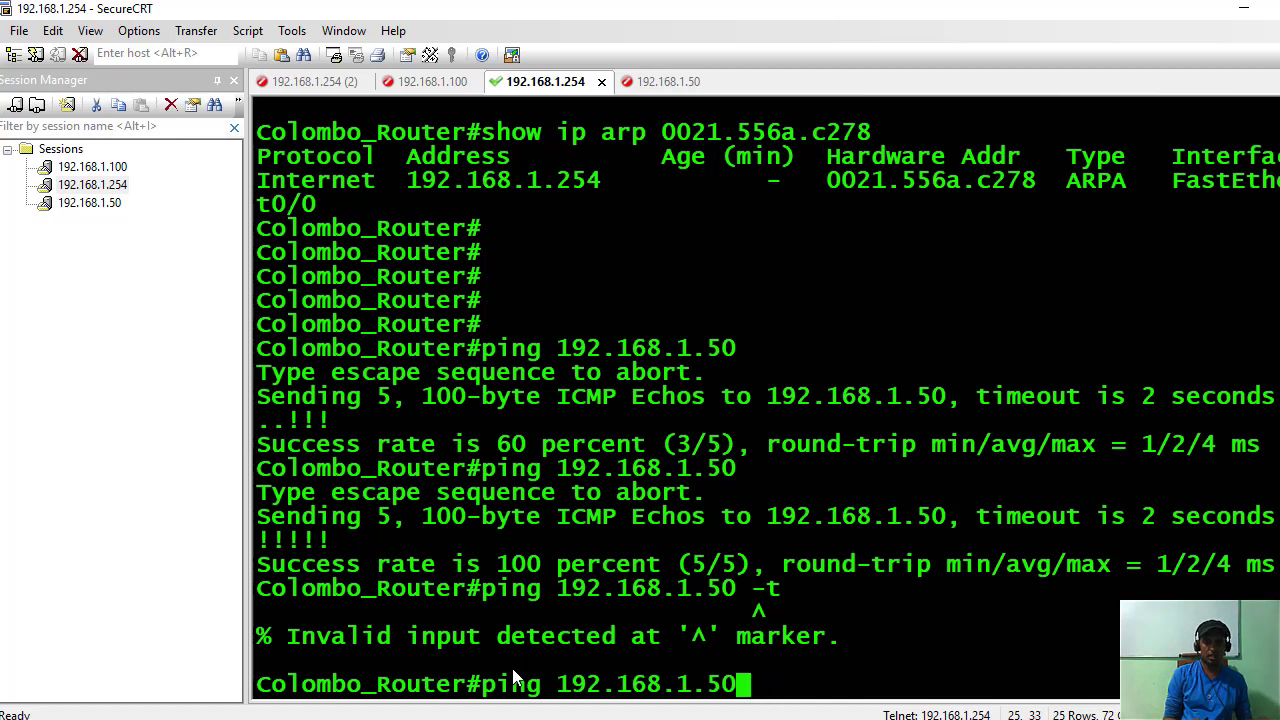
{"action": "type", "text": "r"}
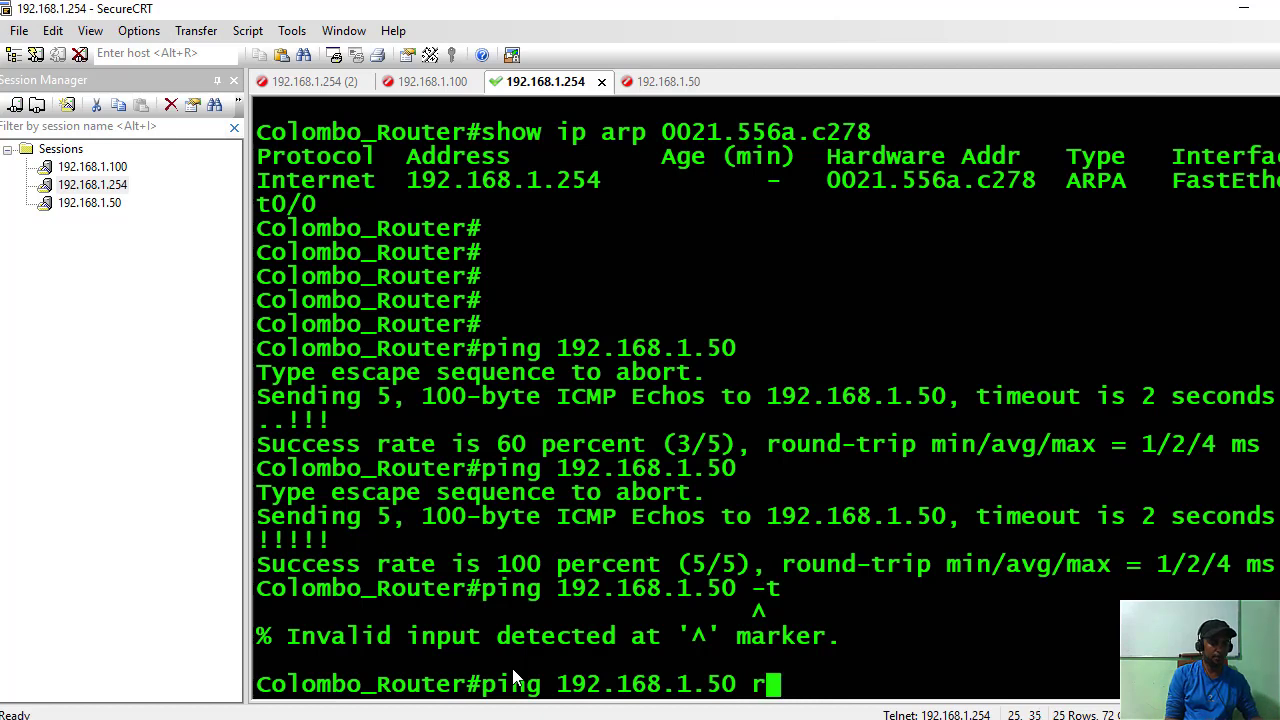
{"action": "type", "text": "epeat "}
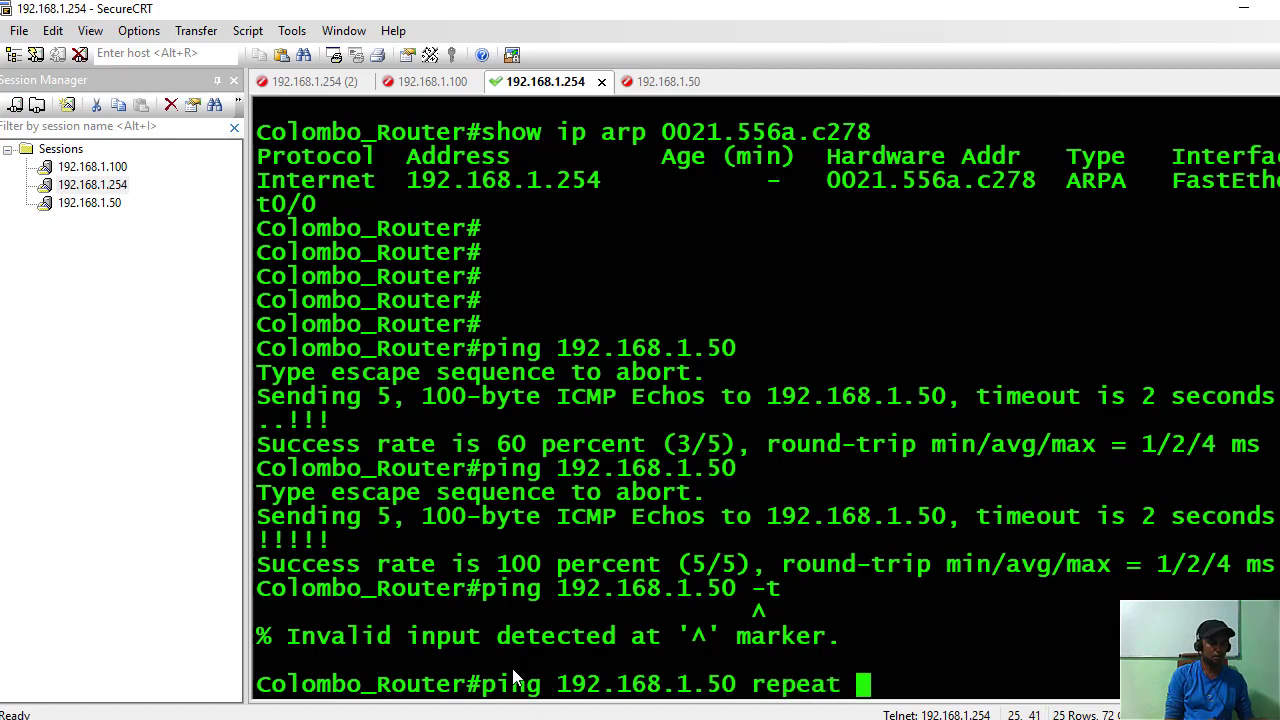
{"action": "type", "text": "10"}
{"action": "key", "text": "Return"}
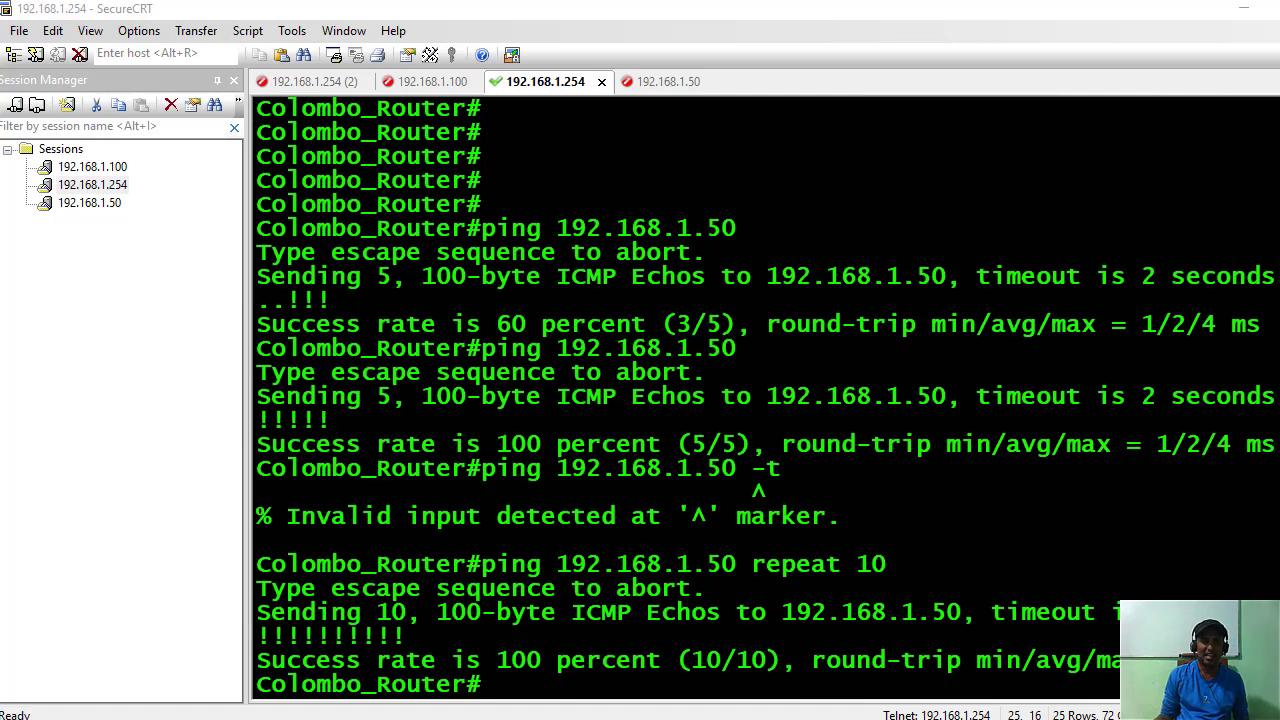
List the PC's ARP table with arp -g in the Command Prompt window.
{"action": "key", "text": "alt+Tab"}
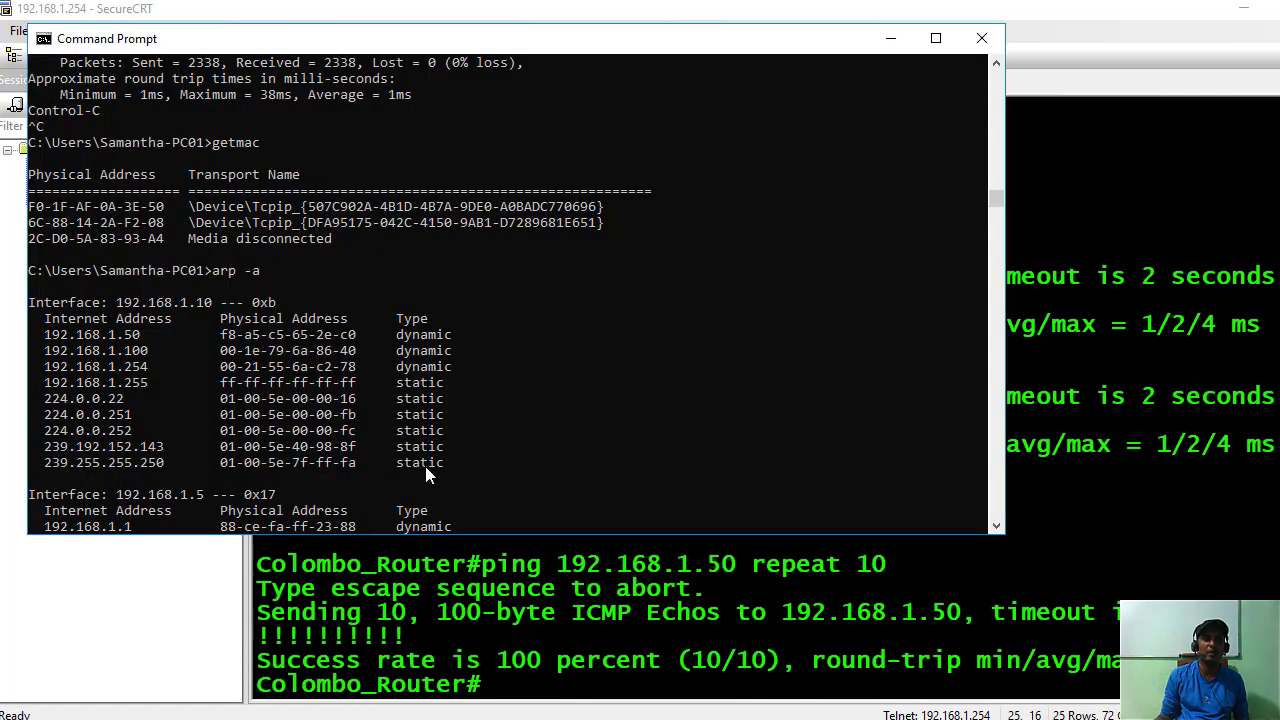
{"action": "type", "text": "arp -g"}
{"action": "key", "text": "Return"}
{"action": "scroll", "coordinate": [488, 437], "scroll_direction": "down", "scroll_amount": 8}
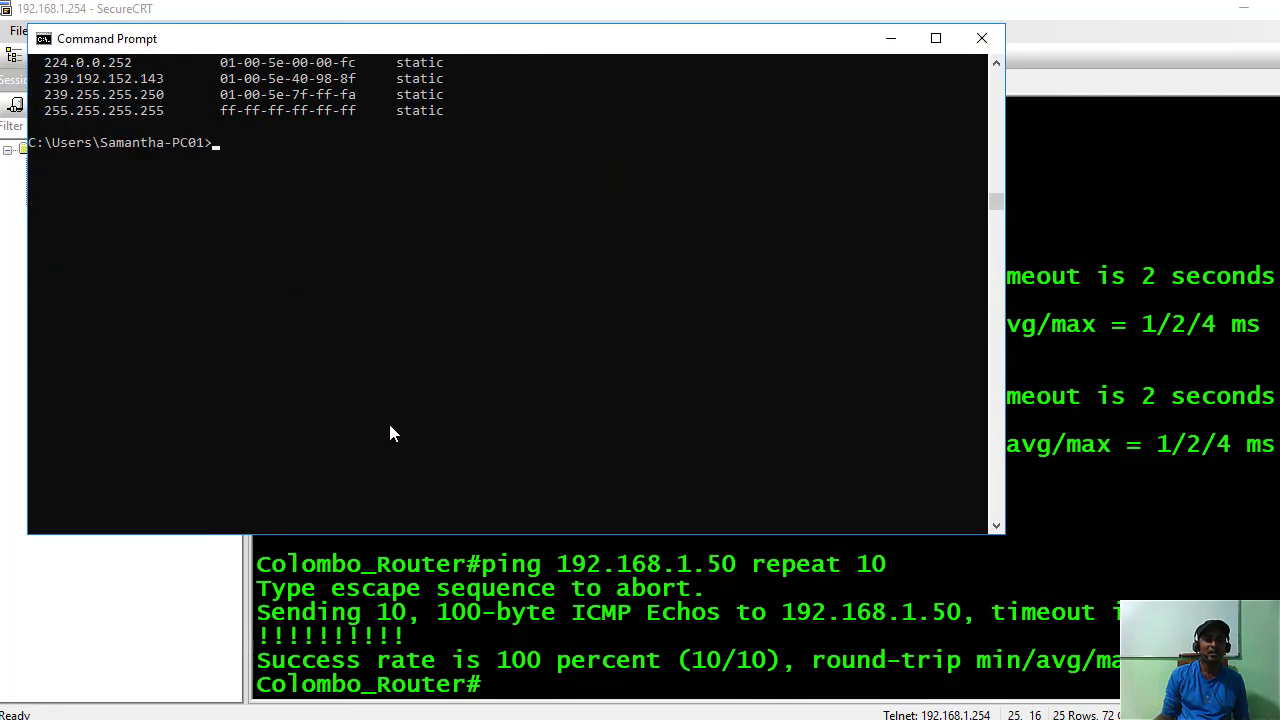
{"action": "scroll", "coordinate": [390, 432], "scroll_direction": "up", "scroll_amount": 2}
Start a continuous ping 192.168.1.50 -t.
{"action": "type", "text": "arp -g"}
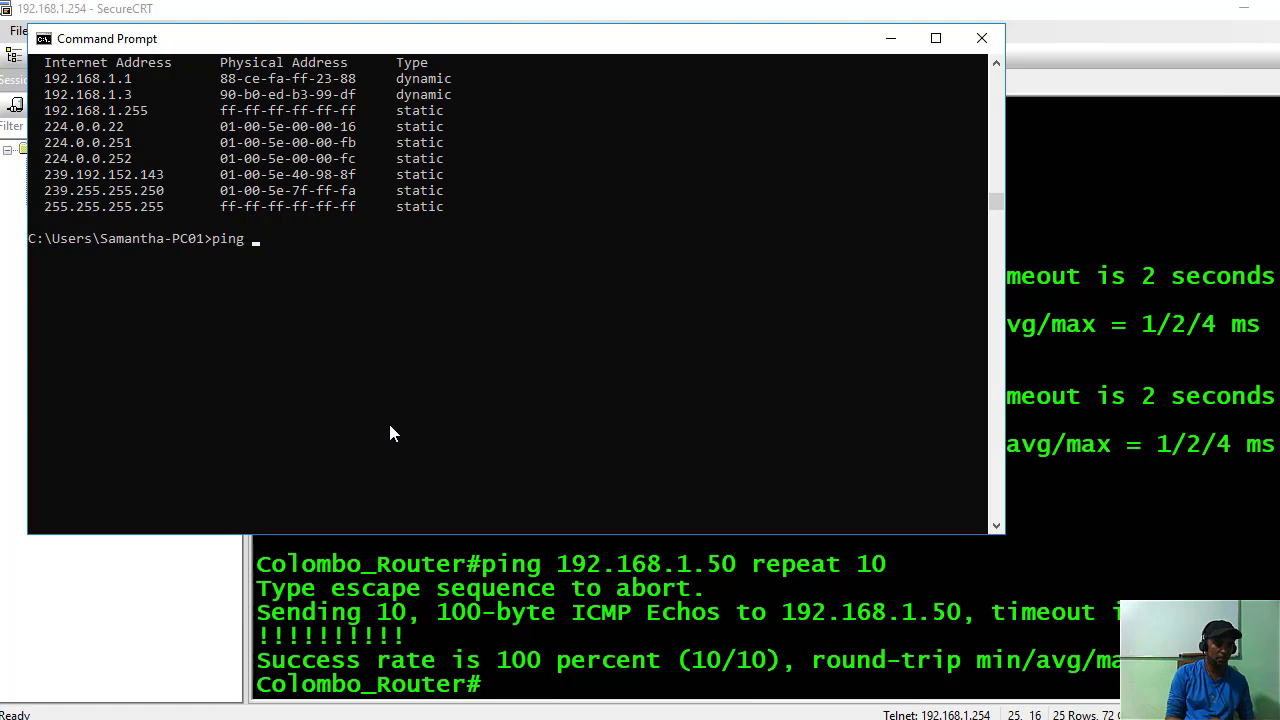
{"action": "type", "text": ".1"}
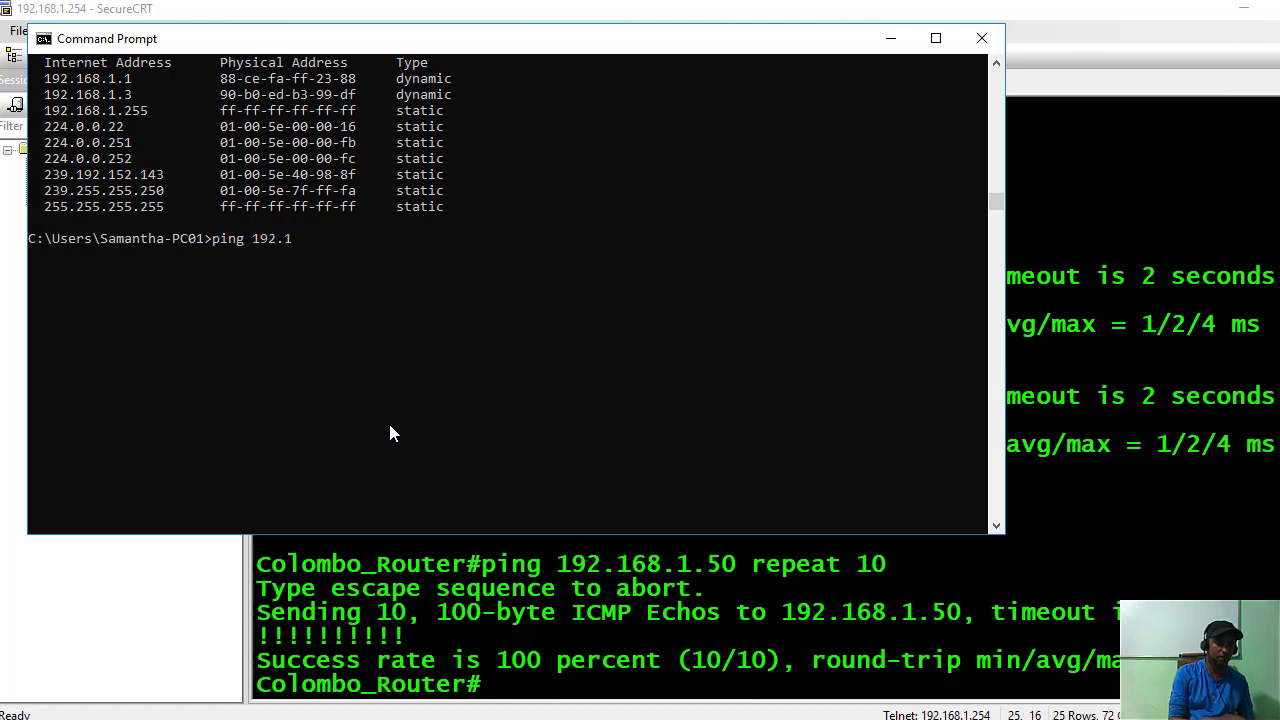
{"action": "type", "text": "68.1.5"}
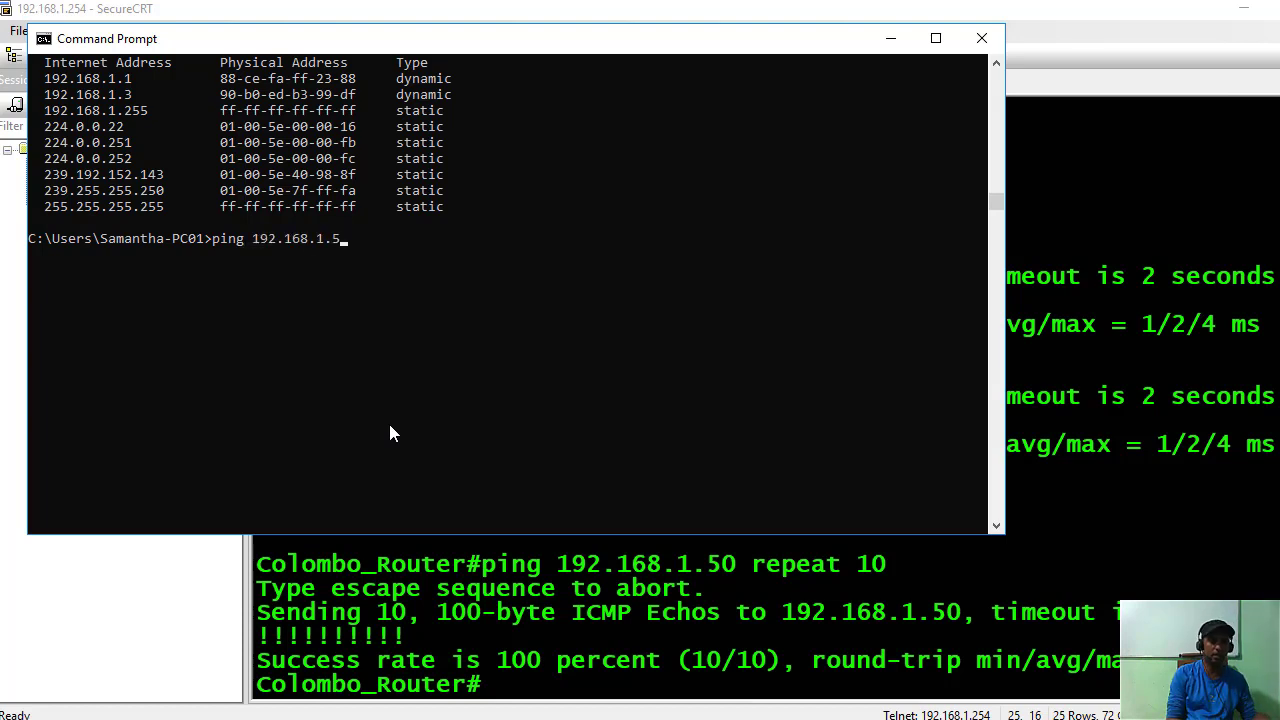
{"action": "type", "text": "0 -t"}
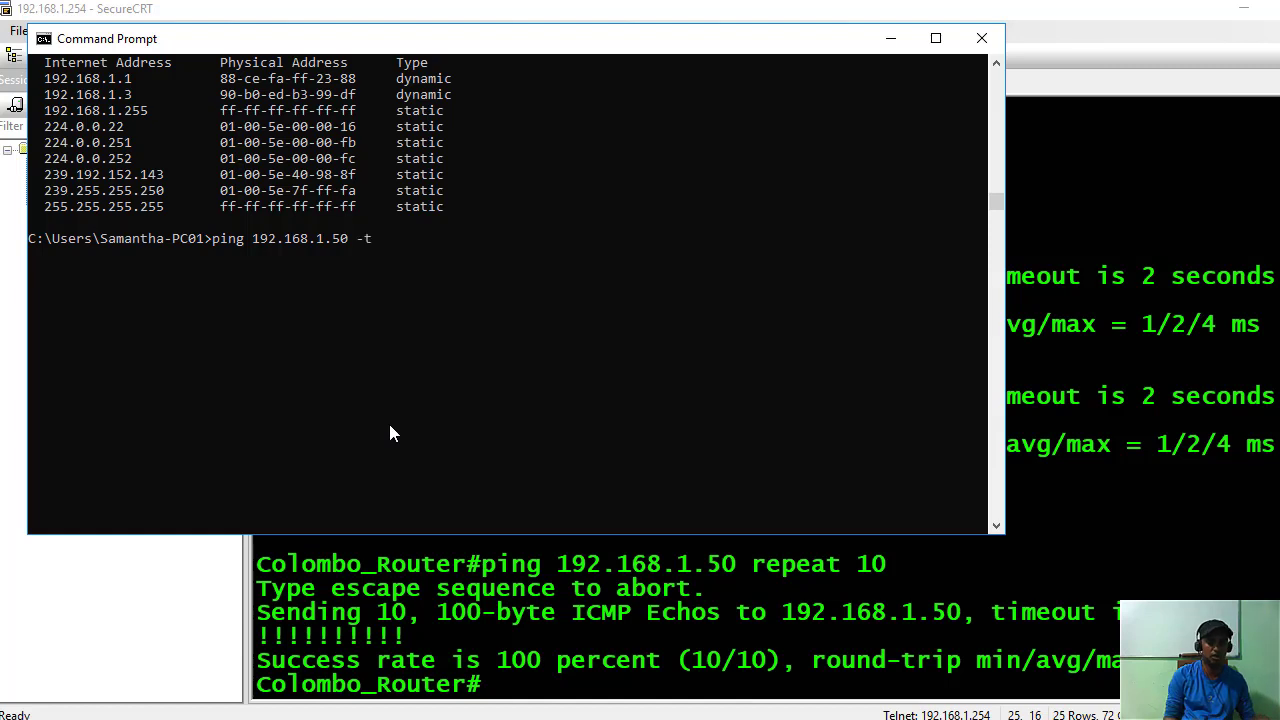
{"action": "key", "text": "Return"}
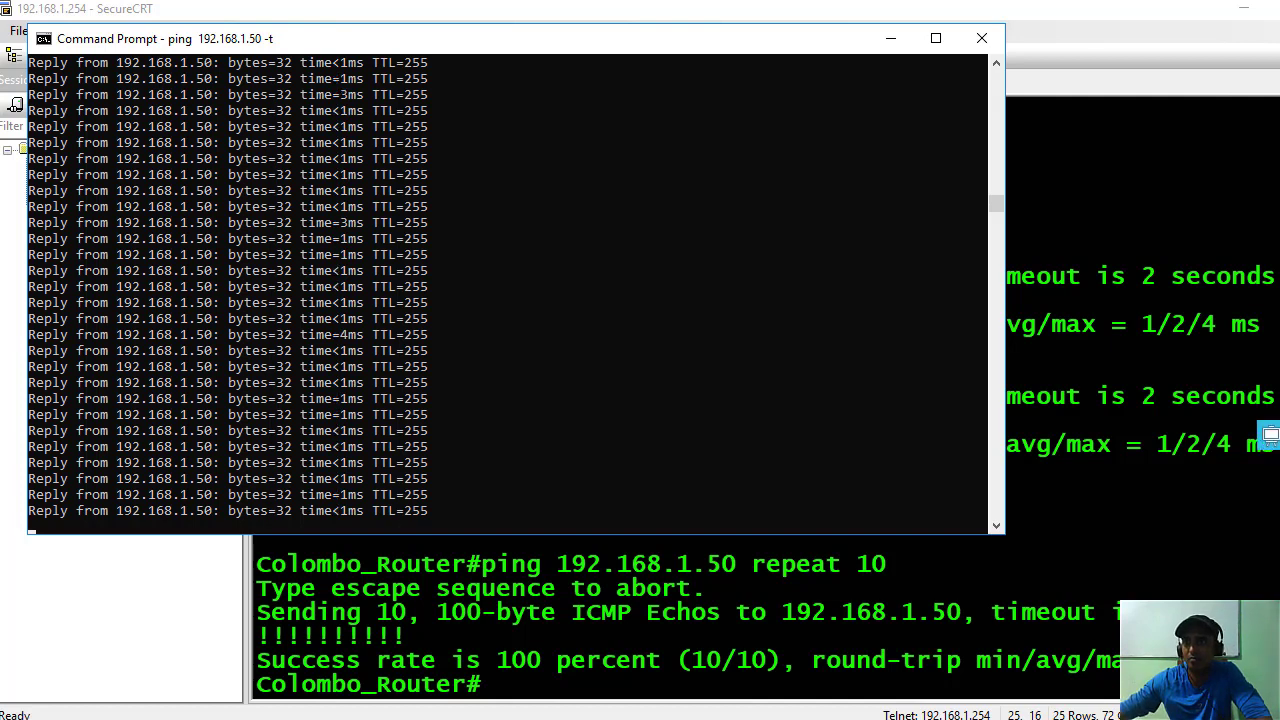
Turn on the red screen pen and draw lines and dots beside the ping replies.
{"action": "left_click", "coordinate": [1268, 435]}
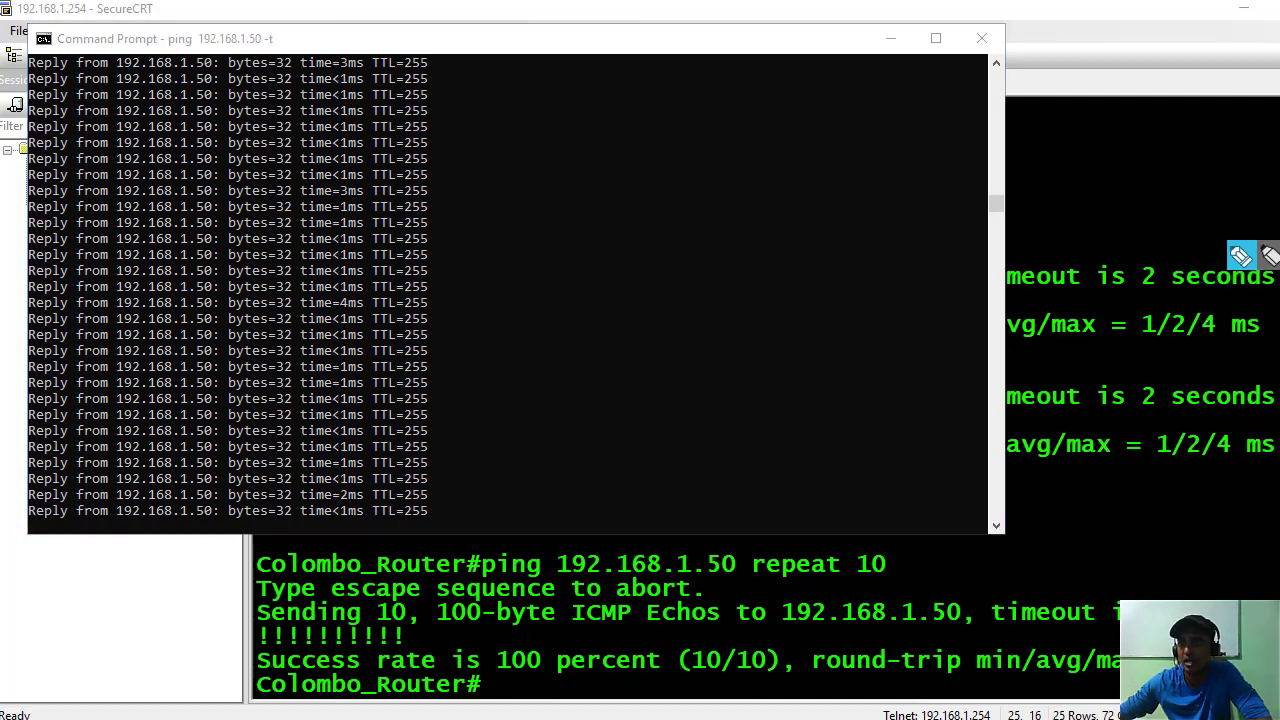
{"action": "mouse_move", "coordinate": [618, 171]}
{"action": "left_mouse_down"}
{"action": "mouse_move", "coordinate": [743, 171]}
{"action": "mouse_move", "coordinate": [756, 189]}
{"action": "left_mouse_up"}
{"action": "left_click_drag", "start_coordinate": [617, 205], "coordinate": [750, 202]}
{"action": "mouse_move", "coordinate": [620, 216]}
{"action": "left_mouse_down"}
{"action": "mouse_move", "coordinate": [750, 213]}
{"action": "mouse_move", "coordinate": [740, 222]}
{"action": "left_mouse_up"}
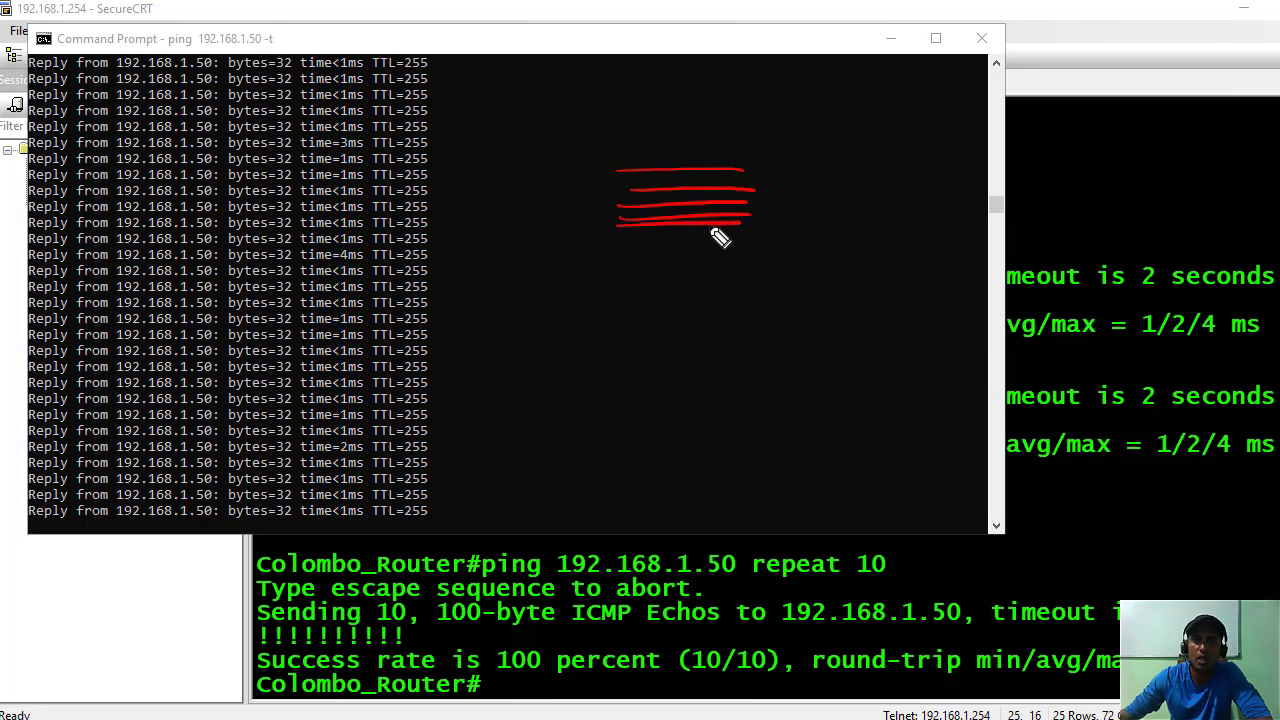
{"action": "left_click", "coordinate": [638, 256]}
{"action": "left_click", "coordinate": [627, 277]}
{"action": "left_click", "coordinate": [638, 275]}
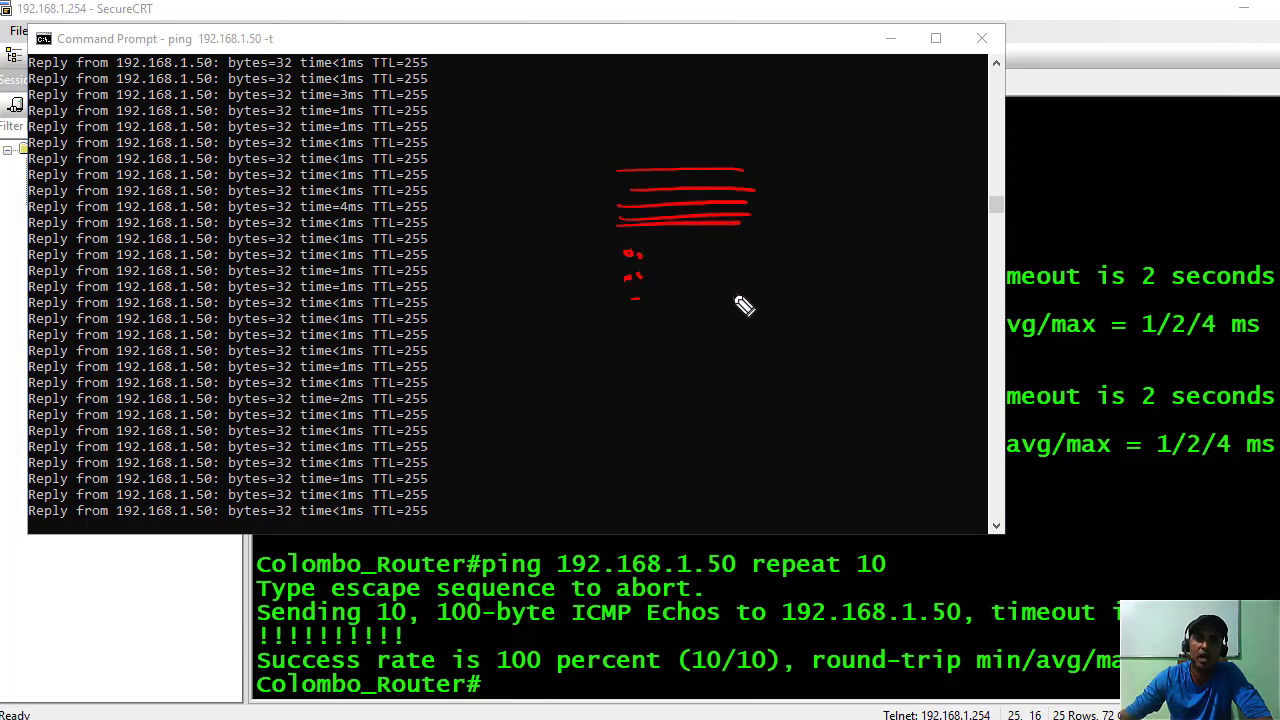
{"action": "mouse_move", "coordinate": [749, 297]}
{"action": "left_mouse_down"}
{"action": "mouse_move", "coordinate": [634, 310]}
{"action": "mouse_move", "coordinate": [629, 337]}
{"action": "mouse_move", "coordinate": [723, 354]}
{"action": "mouse_move", "coordinate": [618, 357]}
{"action": "left_mouse_up"}
{"action": "left_click", "coordinate": [625, 377]}
{"action": "left_click", "coordinate": [625, 396]}
{"action": "left_click", "coordinate": [625, 406]}
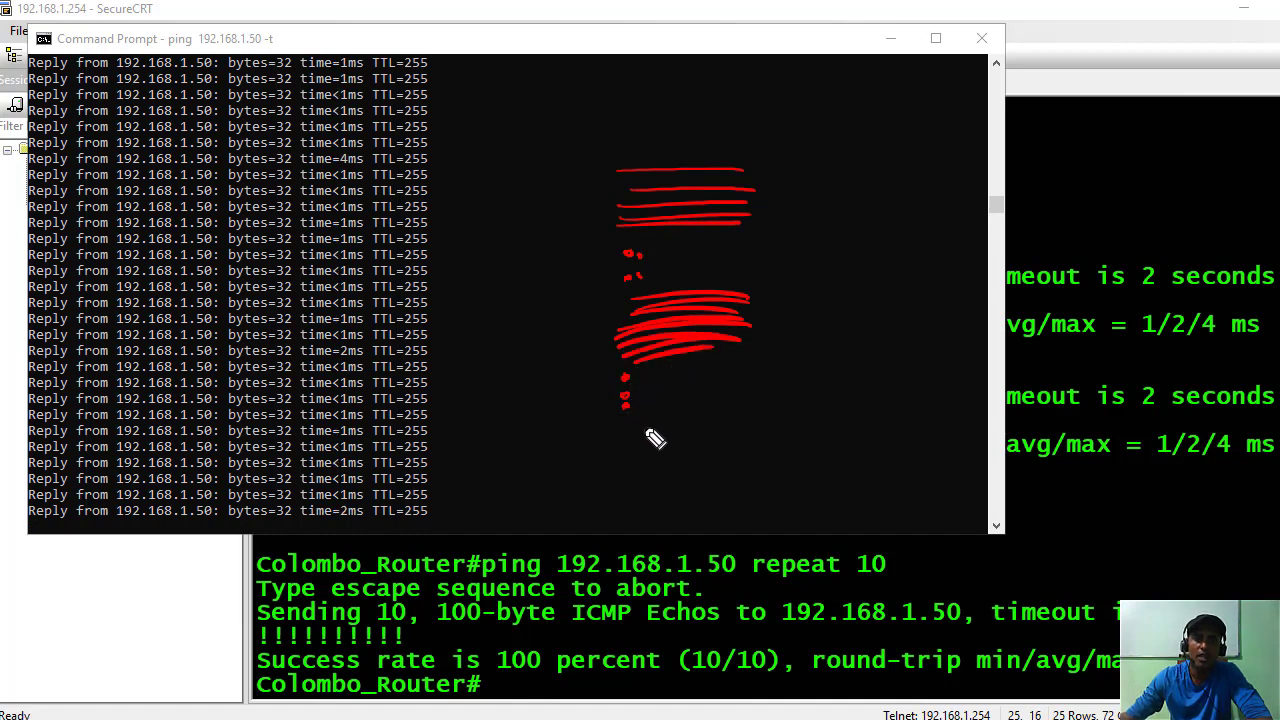
{"action": "left_click_drag", "start_coordinate": [608, 428], "coordinate": [757, 409]}
Draw a column of small red circles with a long line beneath, and circle the dots.
{"action": "left_click", "coordinate": [622, 441]}
{"action": "left_click", "coordinate": [624, 461]}
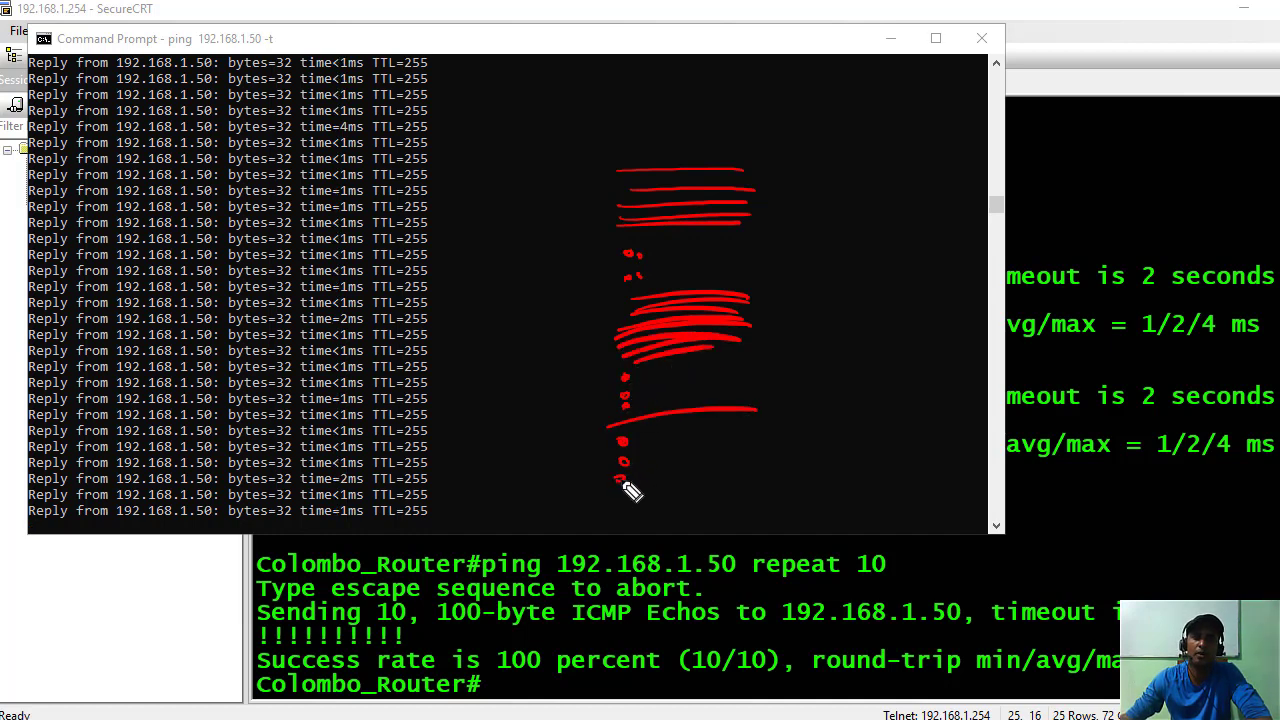
{"action": "left_click", "coordinate": [620, 478]}
{"action": "left_click", "coordinate": [622, 501]}
{"action": "left_click", "coordinate": [620, 519]}
{"action": "left_click_drag", "start_coordinate": [608, 545], "coordinate": [776, 526]}
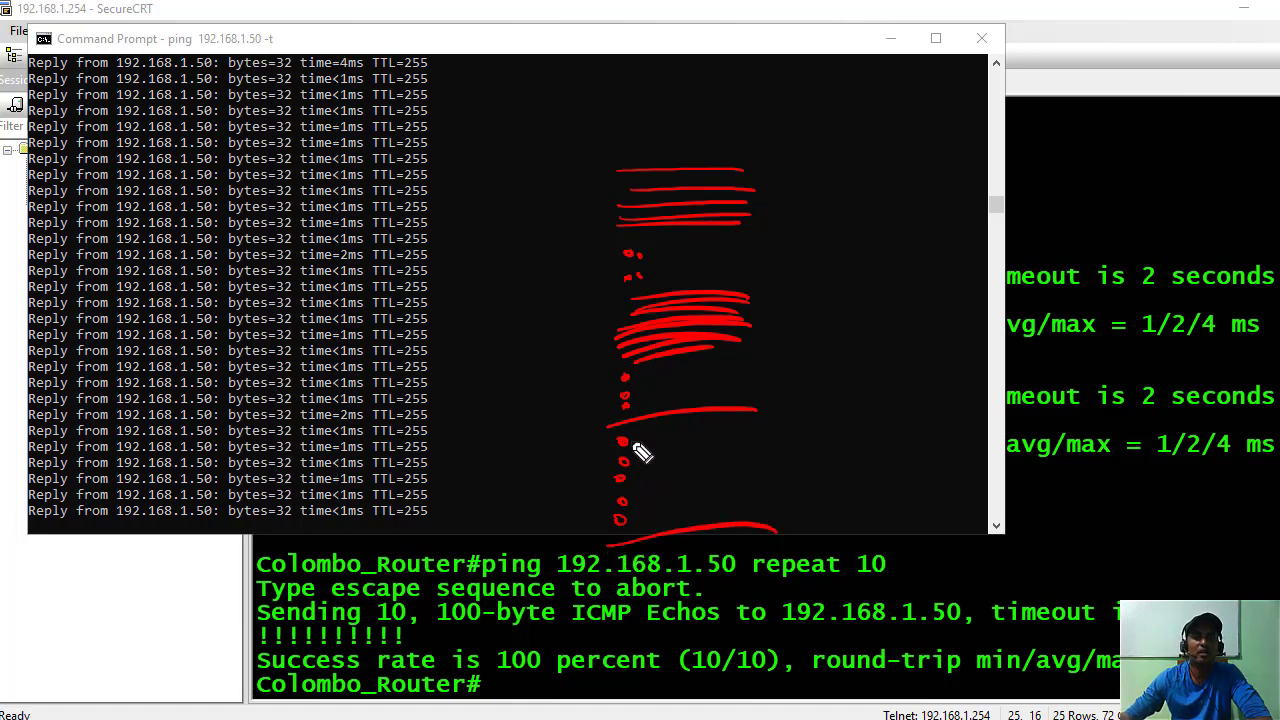
{"action": "mouse_move", "coordinate": [623, 466]}
{"action": "left_mouse_down"}
{"action": "mouse_move", "coordinate": [613, 472]}
{"action": "mouse_move", "coordinate": [645, 485]}
{"action": "mouse_move", "coordinate": [620, 472]}
{"action": "left_mouse_up"}
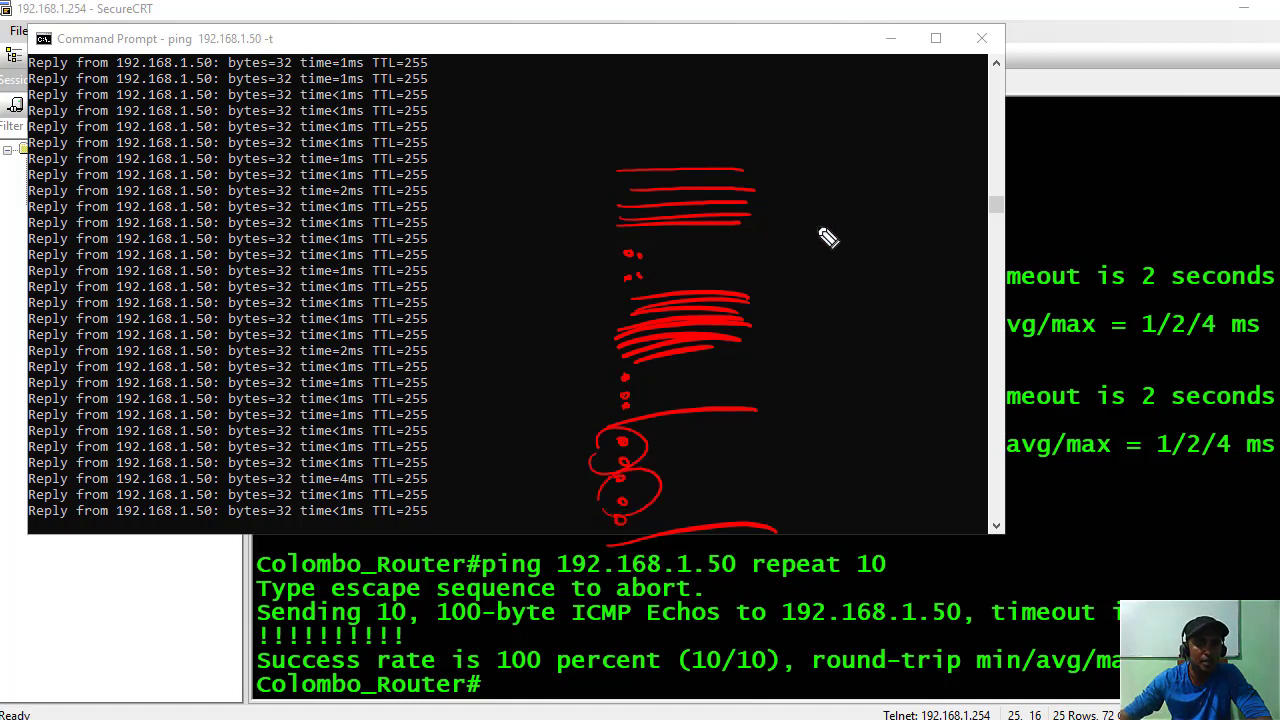
{"action": "left_click_drag", "start_coordinate": [806, 202], "coordinate": [920, 190]}
Draw a second column of red lines and write 'hit' above it.
{"action": "mouse_move", "coordinate": [818, 224]}
{"action": "left_mouse_down"}
{"action": "mouse_move", "coordinate": [920, 215]}
{"action": "mouse_move", "coordinate": [934, 228]}
{"action": "left_mouse_up"}
{"action": "mouse_move", "coordinate": [814, 250]}
{"action": "left_mouse_down"}
{"action": "mouse_move", "coordinate": [935, 241]}
{"action": "mouse_move", "coordinate": [932, 262]}
{"action": "left_mouse_up"}
{"action": "left_click_drag", "start_coordinate": [816, 285], "coordinate": [925, 281]}
{"action": "mouse_move", "coordinate": [814, 305]}
{"action": "left_mouse_down"}
{"action": "mouse_move", "coordinate": [911, 298]}
{"action": "mouse_move", "coordinate": [838, 324]}
{"action": "mouse_move", "coordinate": [832, 372]}
{"action": "mouse_move", "coordinate": [850, 405]}
{"action": "mouse_move", "coordinate": [839, 452]}
{"action": "left_mouse_up"}
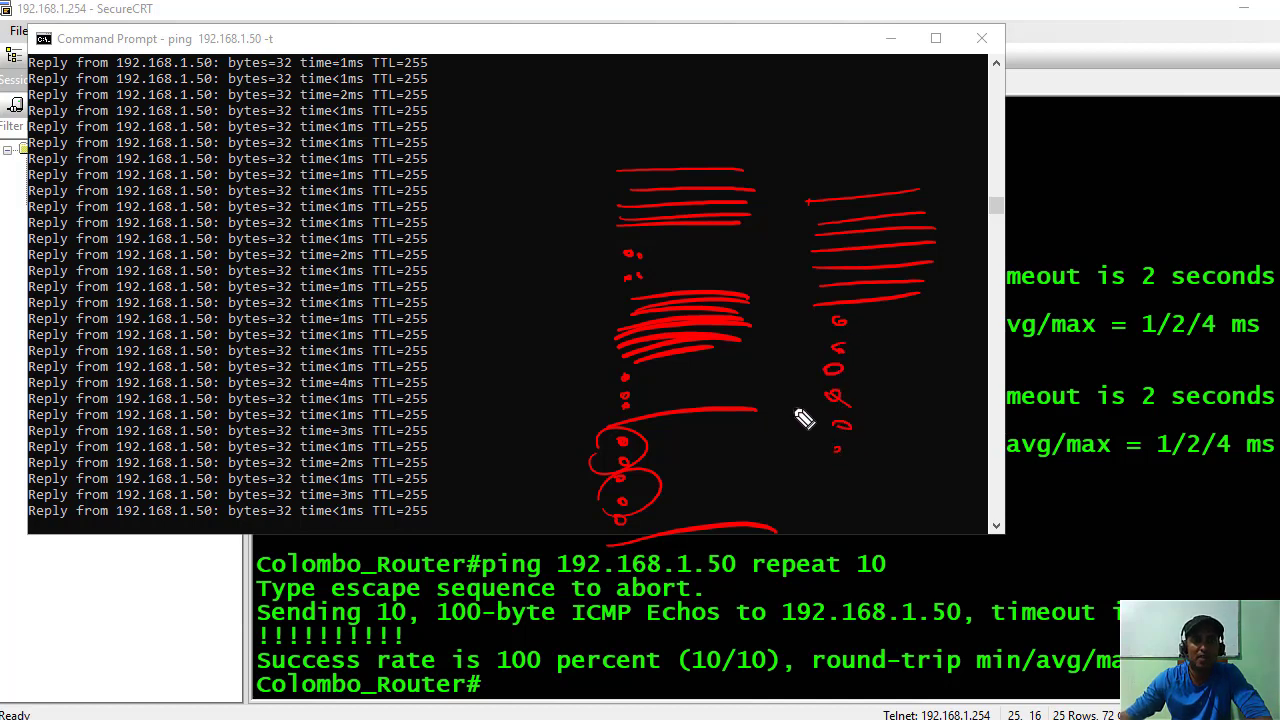
{"action": "mouse_move", "coordinate": [812, 169]}
{"action": "left_mouse_down"}
{"action": "mouse_move", "coordinate": [869, 131]}
{"action": "mouse_move", "coordinate": [904, 140]}
{"action": "mouse_move", "coordinate": [918, 124]}
{"action": "left_mouse_up"}
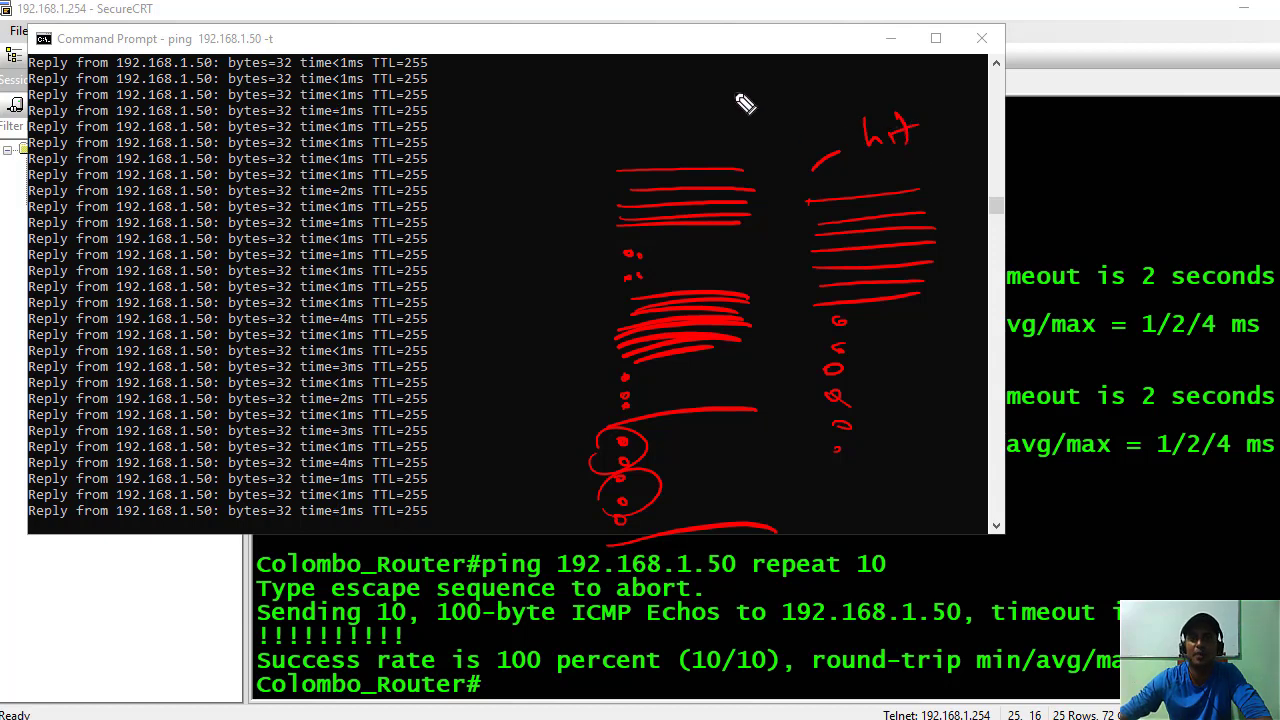
{"action": "mouse_move", "coordinate": [720, 82]}
{"action": "left_mouse_down"}
{"action": "mouse_move", "coordinate": [724, 120]}
{"action": "mouse_move", "coordinate": [770, 112]}
{"action": "mouse_move", "coordinate": [792, 68]}
{"action": "mouse_move", "coordinate": [809, 86]}
{"action": "mouse_move", "coordinate": [843, 72]}
{"action": "mouse_move", "coordinate": [865, 80]}
{"action": "mouse_move", "coordinate": [884, 62]}
{"action": "left_mouse_up"}
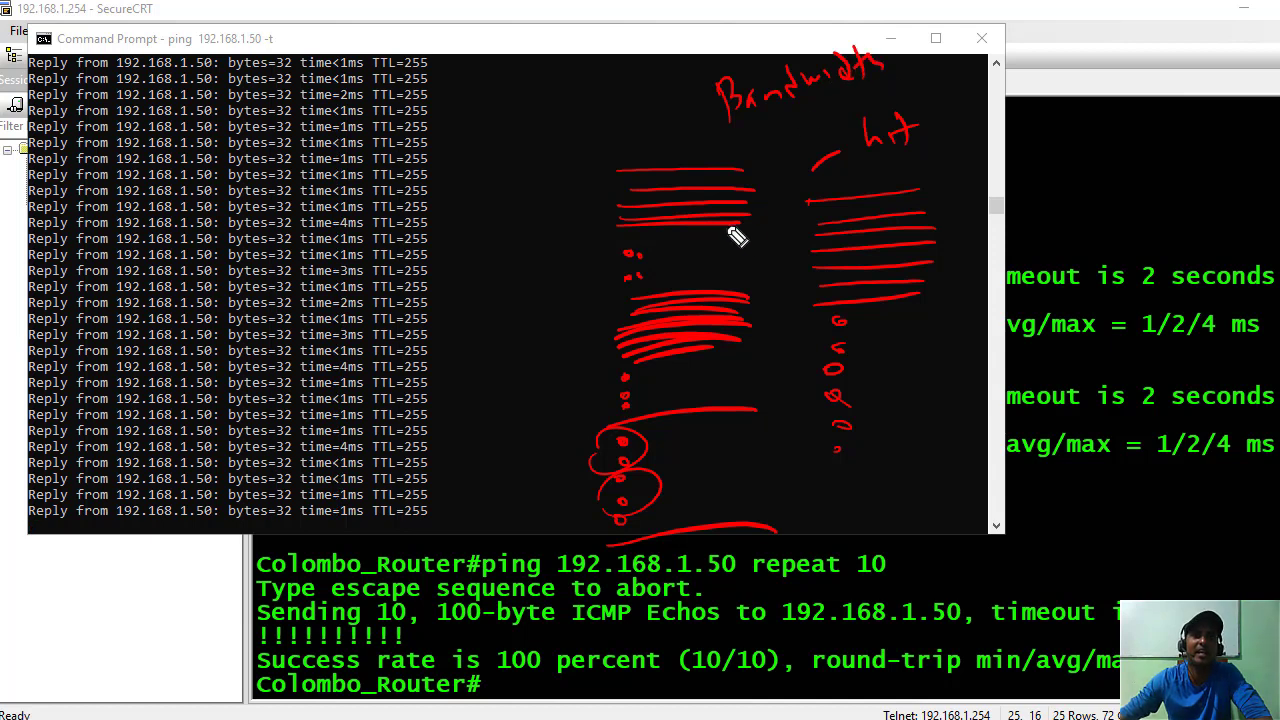
Finish 'Bandwidth', then add red dots down the left and short strokes beside the column.
{"action": "left_click", "coordinate": [600, 133]}
{"action": "left_click", "coordinate": [600, 162]}
{"action": "left_click", "coordinate": [600, 191]}
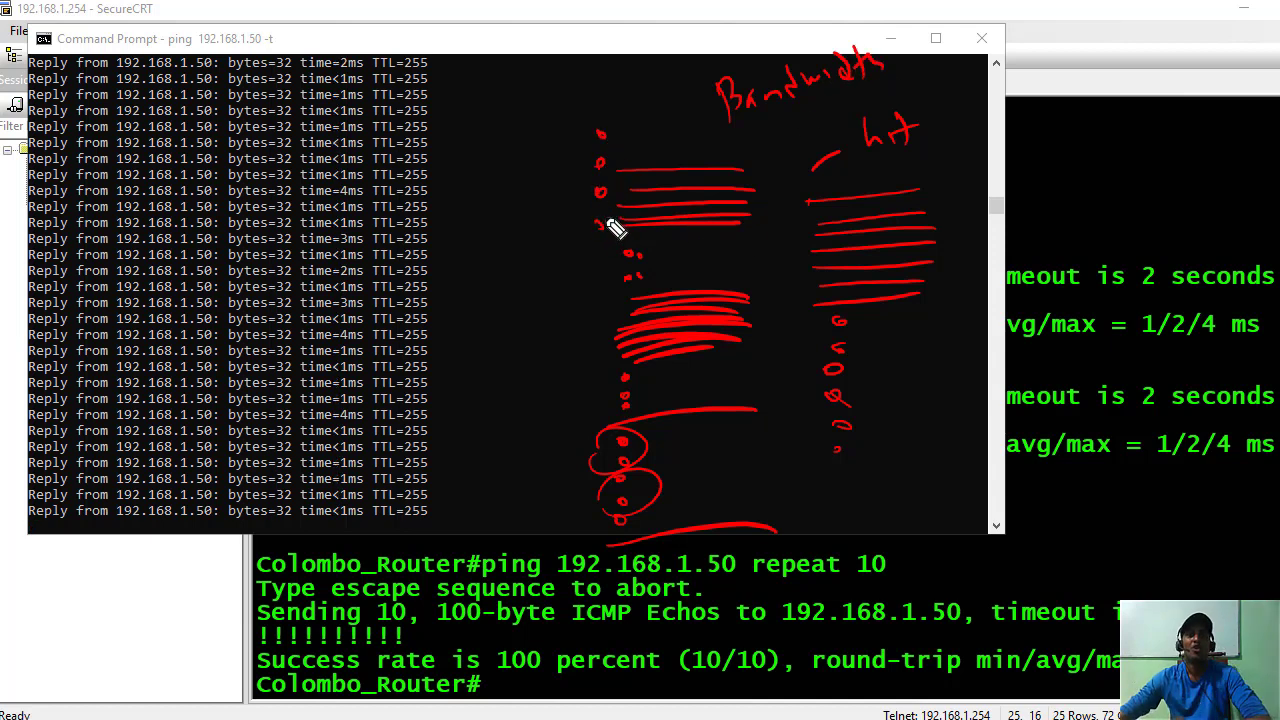
{"action": "left_click", "coordinate": [600, 224]}
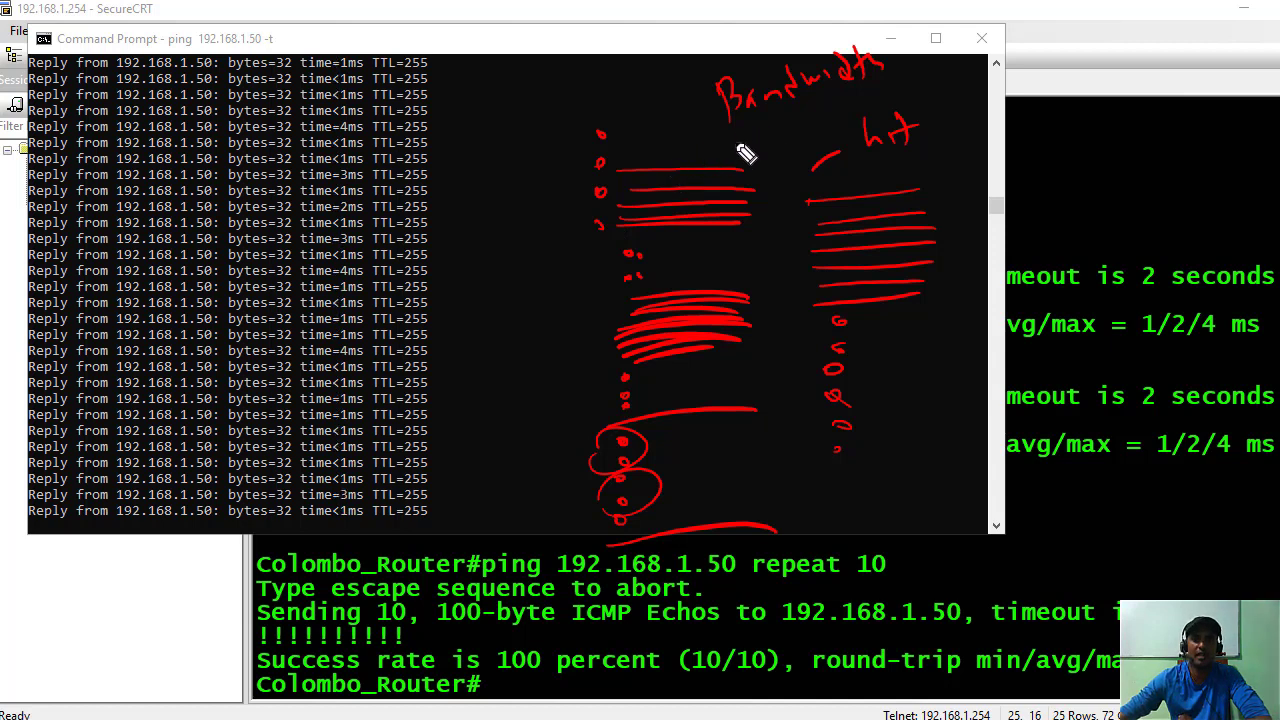
{"action": "mouse_move", "coordinate": [738, 148]}
{"action": "left_mouse_down"}
{"action": "mouse_move", "coordinate": [790, 126]}
{"action": "mouse_move", "coordinate": [806, 150]}
{"action": "left_mouse_up"}
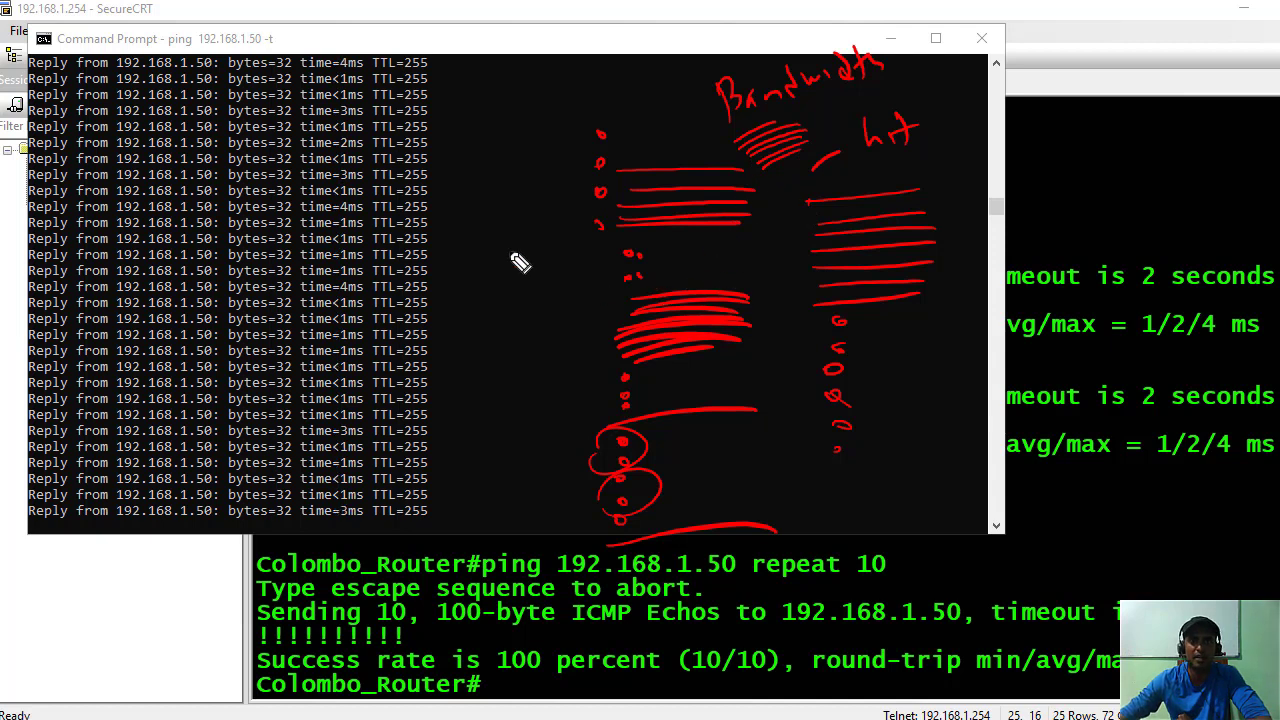
{"action": "left_click_drag", "start_coordinate": [502, 253], "coordinate": [535, 238]}
{"action": "left_click_drag", "start_coordinate": [505, 273], "coordinate": [540, 255]}
{"action": "left_click_drag", "start_coordinate": [508, 302], "coordinate": [553, 280]}
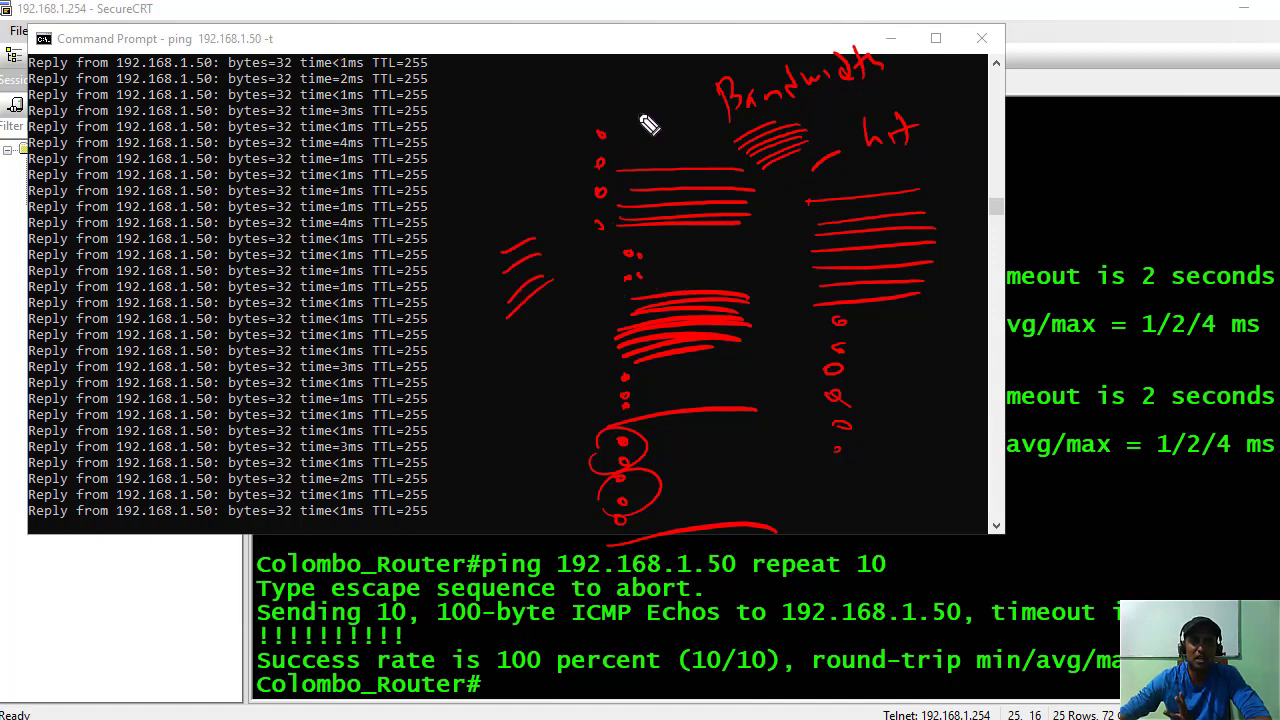
Write 'Cacti' in red, box it and strike it through.
{"action": "left_click_drag", "start_coordinate": [524, 96], "coordinate": [514, 138]}
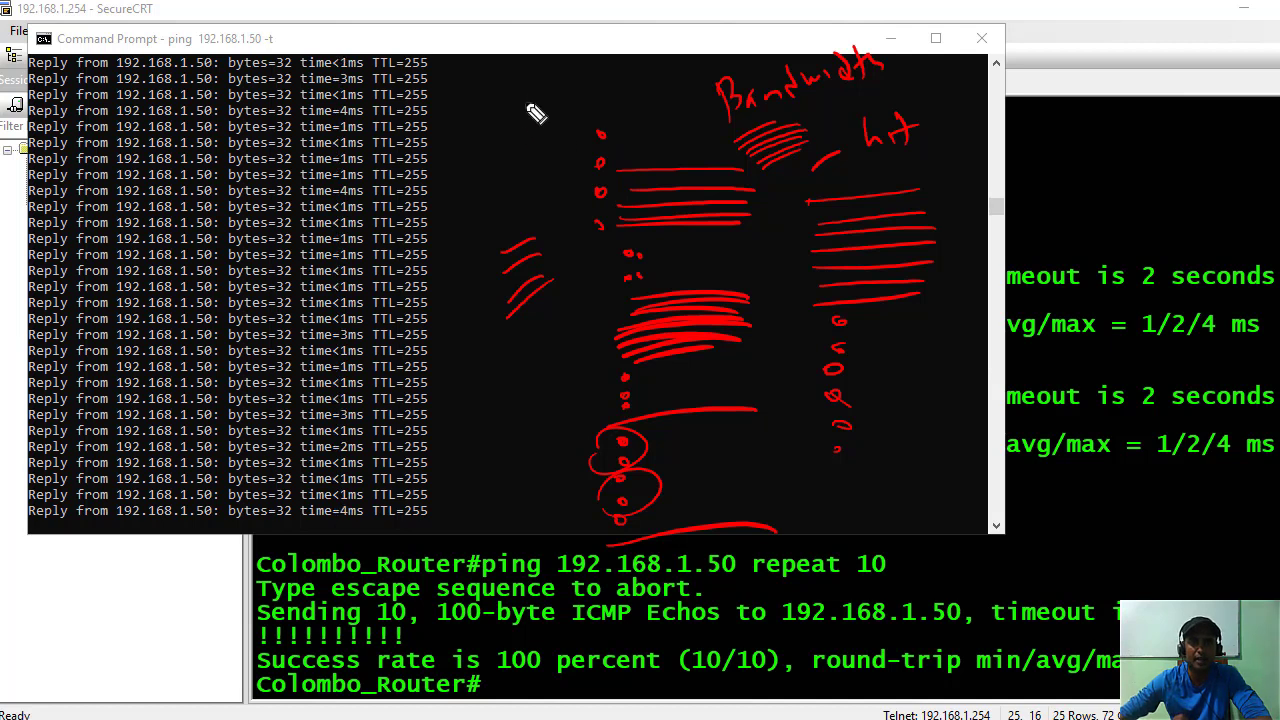
{"action": "mouse_move", "coordinate": [562, 100]}
{"action": "left_mouse_down"}
{"action": "mouse_move", "coordinate": [566, 115]}
{"action": "mouse_move", "coordinate": [602, 108]}
{"action": "mouse_move", "coordinate": [626, 80]}
{"action": "left_mouse_up"}
{"action": "left_click_drag", "start_coordinate": [625, 84], "coordinate": [630, 96]}
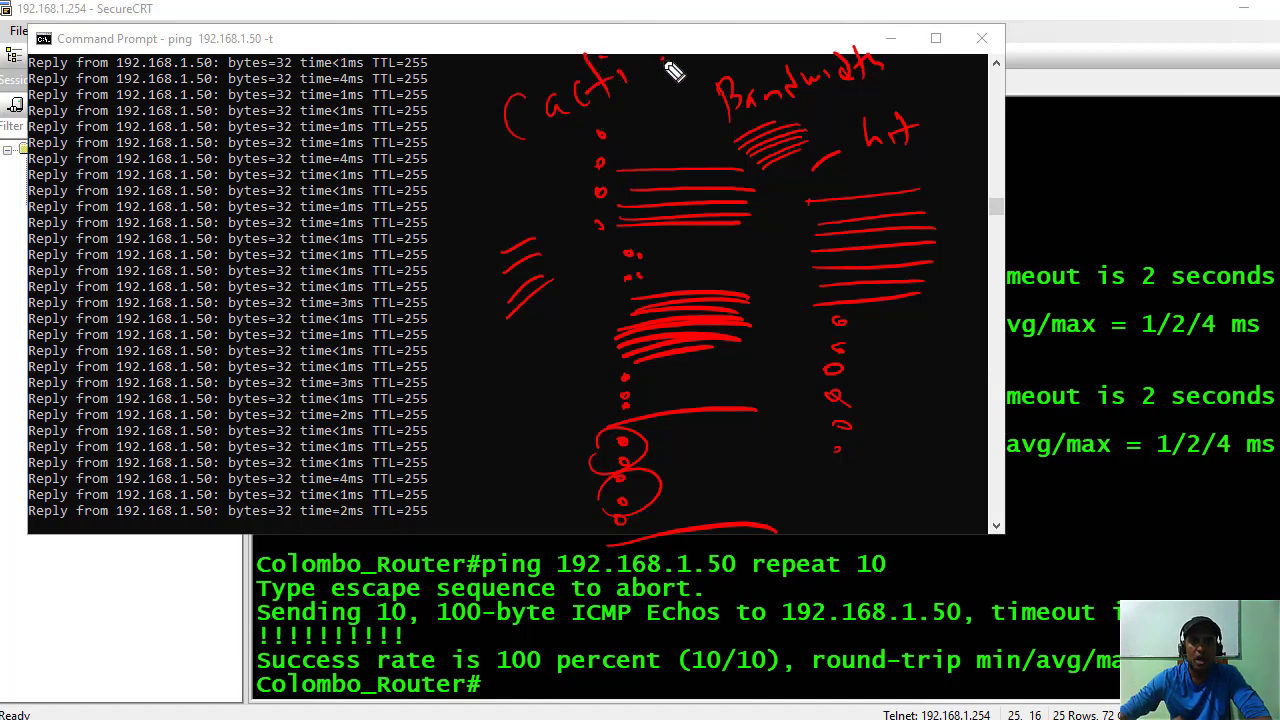
{"action": "left_click", "coordinate": [642, 38]}
{"action": "left_click_drag", "start_coordinate": [668, 46], "coordinate": [678, 68]}
{"action": "mouse_move", "coordinate": [551, 163]}
{"action": "left_mouse_down"}
{"action": "mouse_move", "coordinate": [658, 95]}
{"action": "mouse_move", "coordinate": [645, 112]}
{"action": "left_mouse_up"}
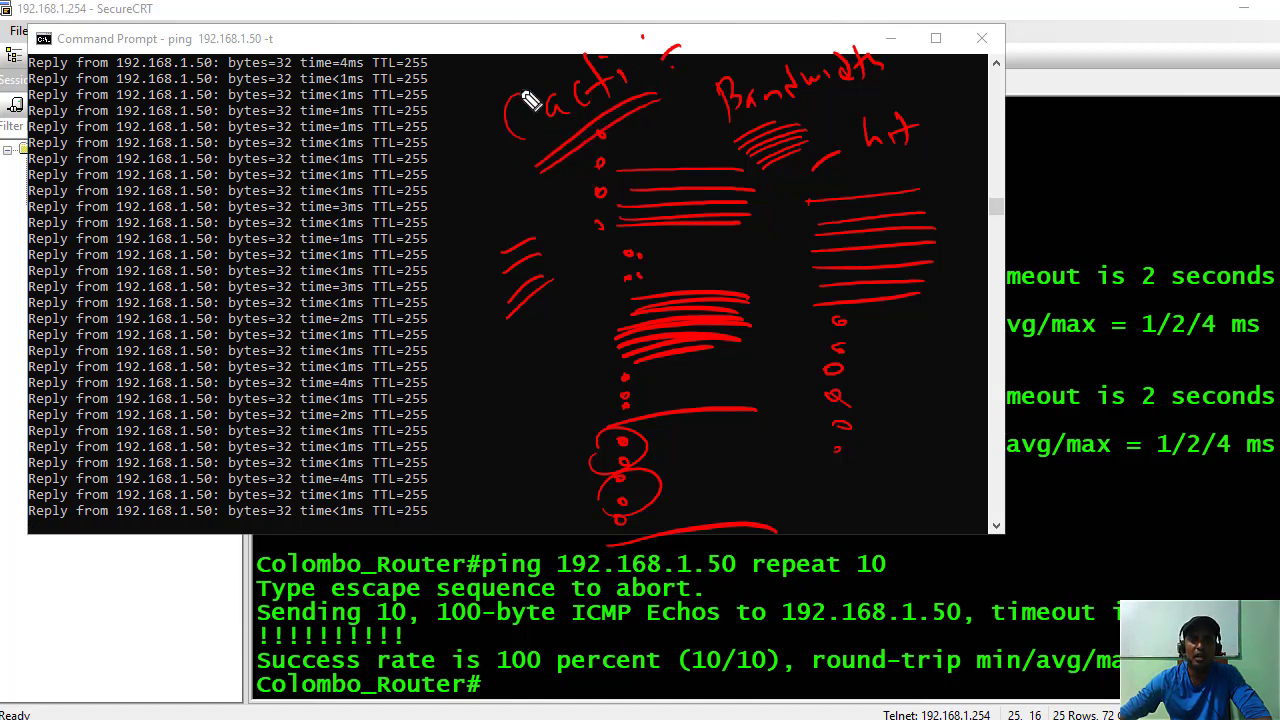
{"action": "mouse_move", "coordinate": [497, 64]}
{"action": "left_mouse_down"}
{"action": "mouse_move", "coordinate": [506, 150]}
{"action": "mouse_move", "coordinate": [607, 53]}
{"action": "left_mouse_up"}
{"action": "left_click_drag", "start_coordinate": [507, 150], "coordinate": [615, 138]}
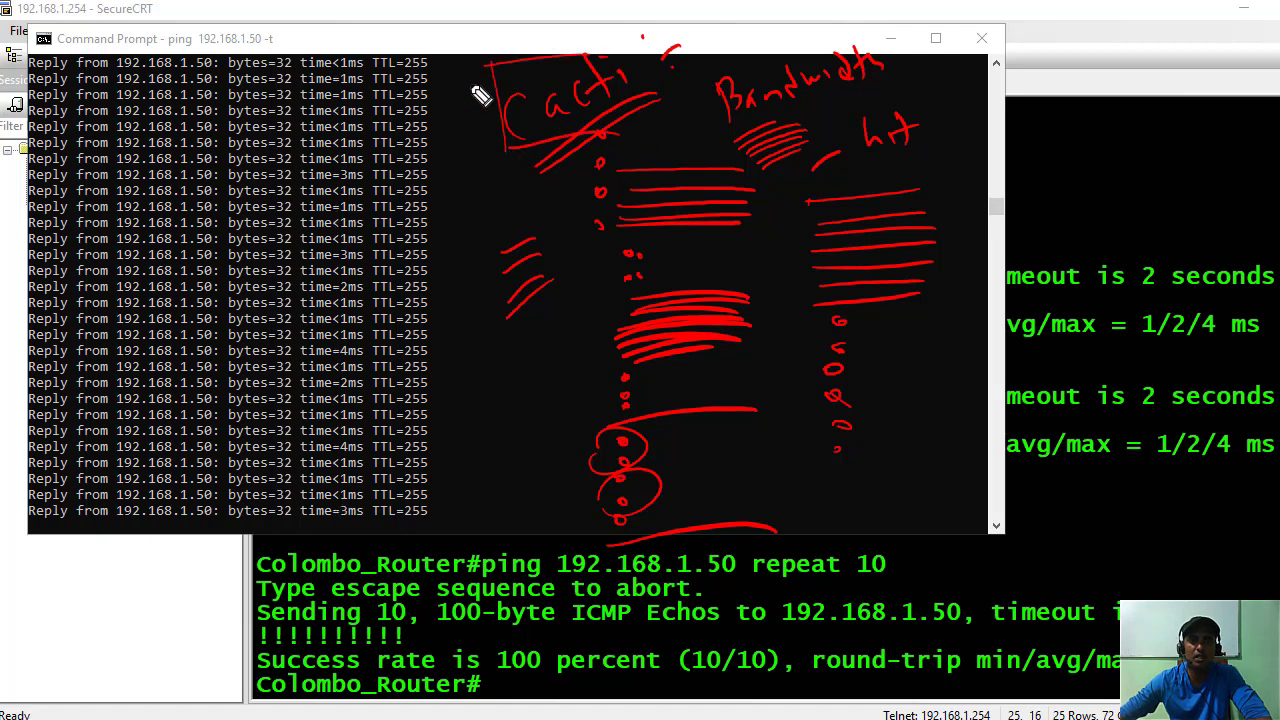
{"action": "mouse_move", "coordinate": [480, 95]}
{"action": "left_mouse_down"}
{"action": "mouse_move", "coordinate": [543, 63]}
{"action": "mouse_move", "coordinate": [537, 163]}
{"action": "mouse_move", "coordinate": [597, 63]}
{"action": "mouse_move", "coordinate": [597, 158]}
{"action": "left_mouse_up"}
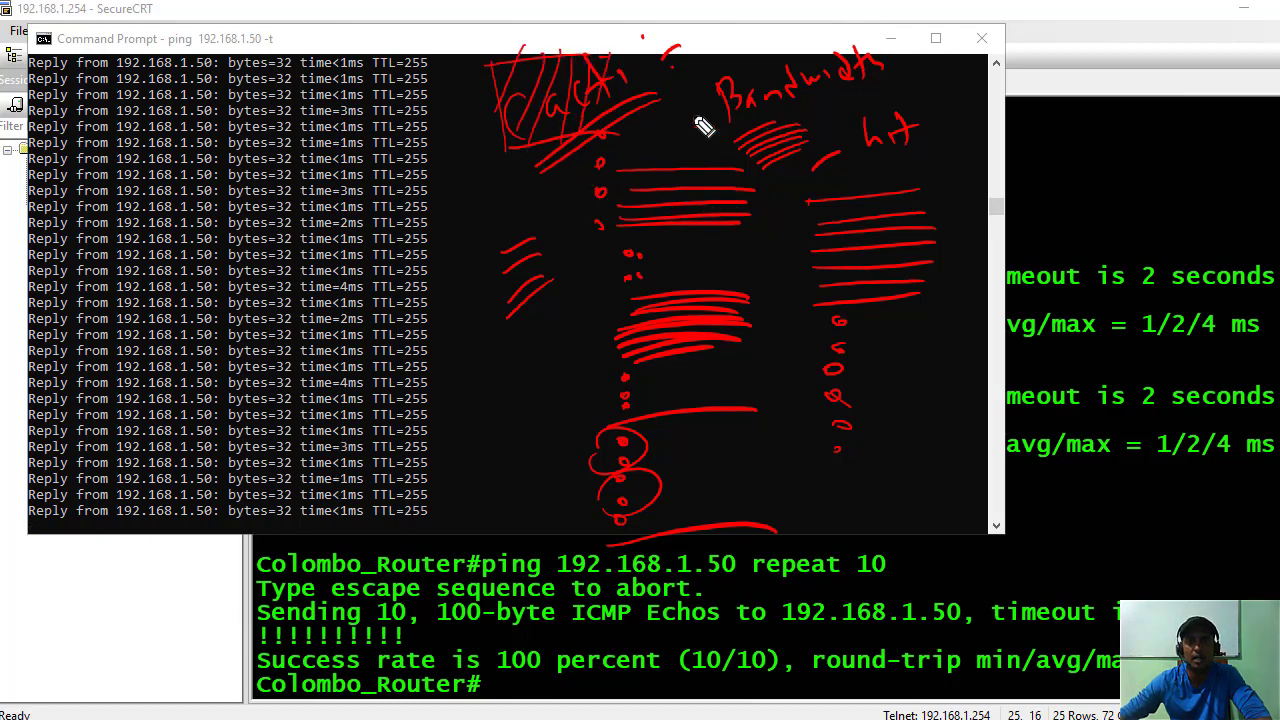
Draw a red bracket with the SMB note and short lines beneath it.
{"action": "mouse_move", "coordinate": [440, 362]}
{"action": "left_mouse_down"}
{"action": "mouse_move", "coordinate": [428, 462]}
{"action": "mouse_move", "coordinate": [577, 455]}
{"action": "left_mouse_up"}
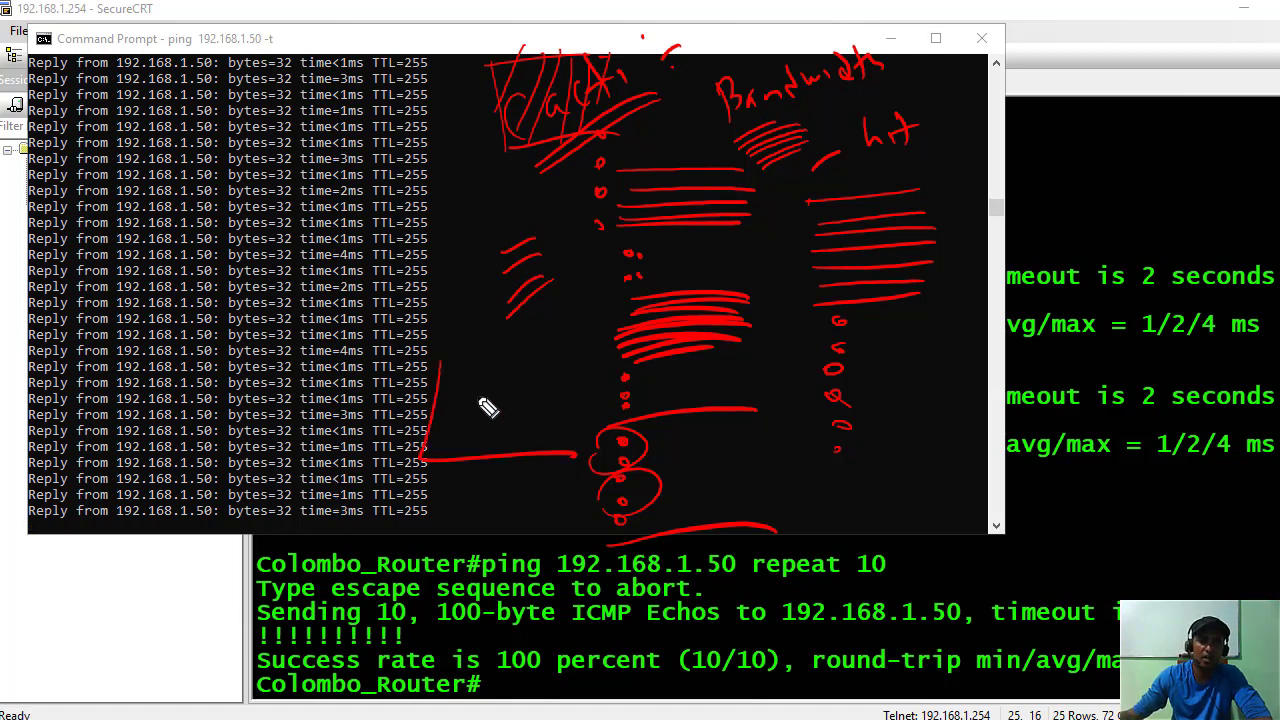
{"action": "mouse_move", "coordinate": [460, 343]}
{"action": "left_mouse_down"}
{"action": "mouse_move", "coordinate": [451, 354]}
{"action": "mouse_move", "coordinate": [516, 362]}
{"action": "left_mouse_up"}
{"action": "left_click_drag", "start_coordinate": [608, 380], "coordinate": [440, 372]}
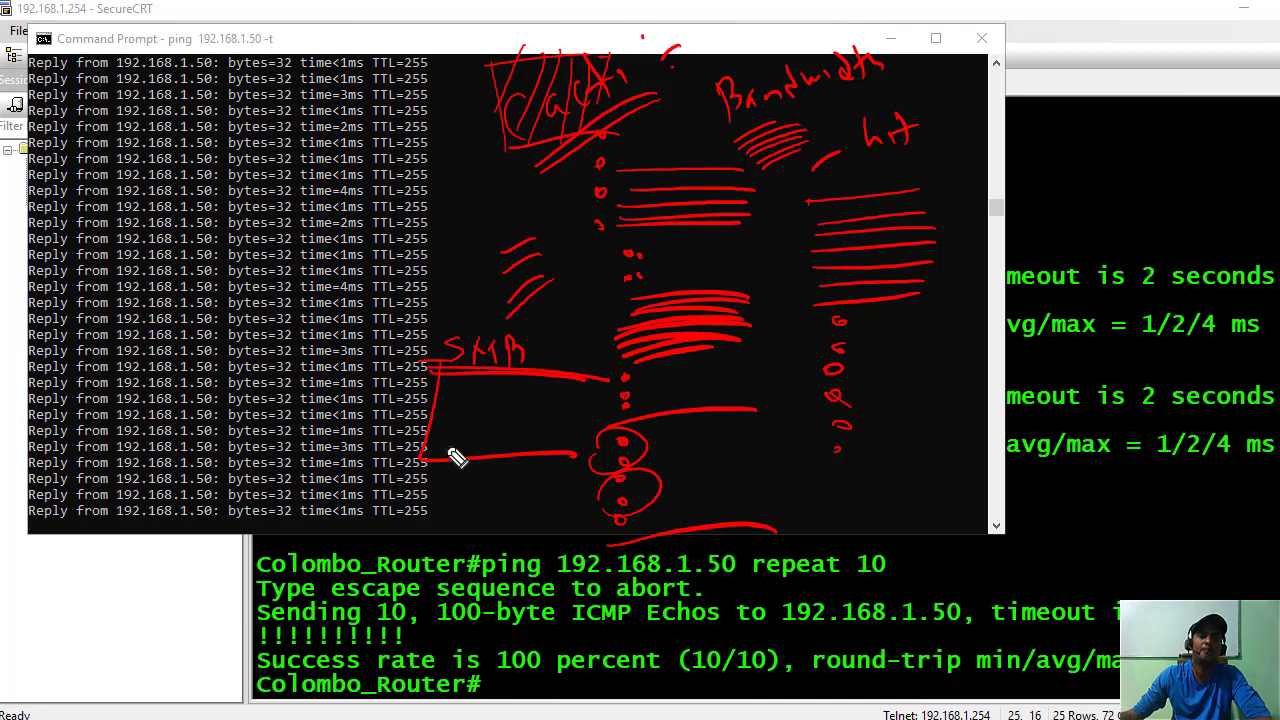
{"action": "mouse_move", "coordinate": [450, 462]}
{"action": "left_mouse_down"}
{"action": "mouse_move", "coordinate": [423, 471]}
{"action": "mouse_move", "coordinate": [428, 460]}
{"action": "left_mouse_up"}
{"action": "left_click_drag", "start_coordinate": [440, 393], "coordinate": [520, 391]}
{"action": "left_click_drag", "start_coordinate": [440, 407], "coordinate": [530, 406]}
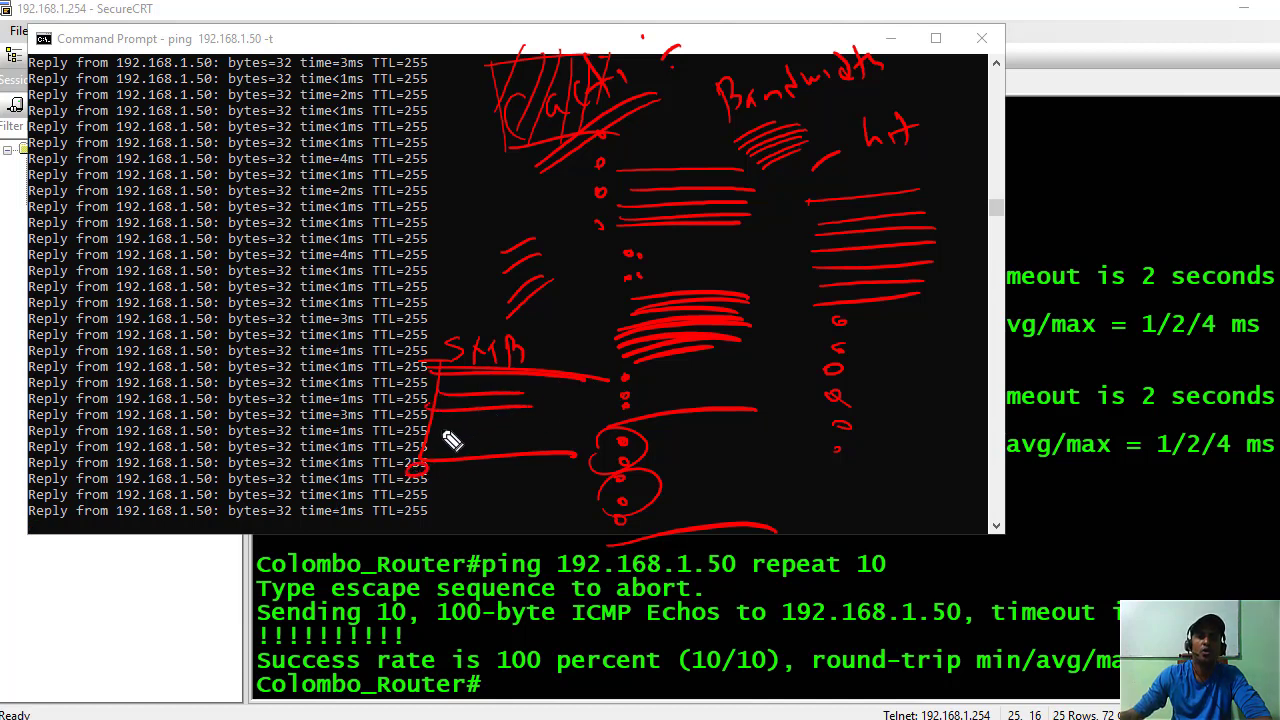
{"action": "left_click_drag", "start_coordinate": [452, 440], "coordinate": [471, 451]}
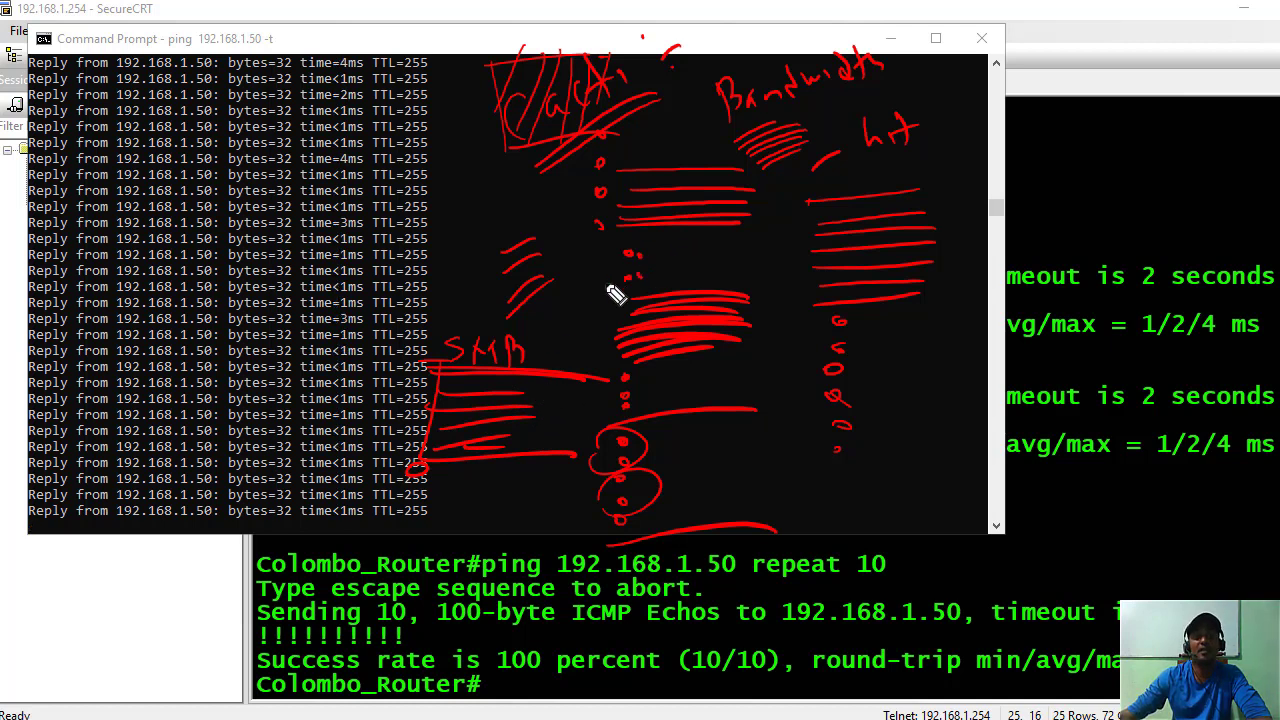
{"action": "left_click_drag", "start_coordinate": [476, 354], "coordinate": [508, 354]}
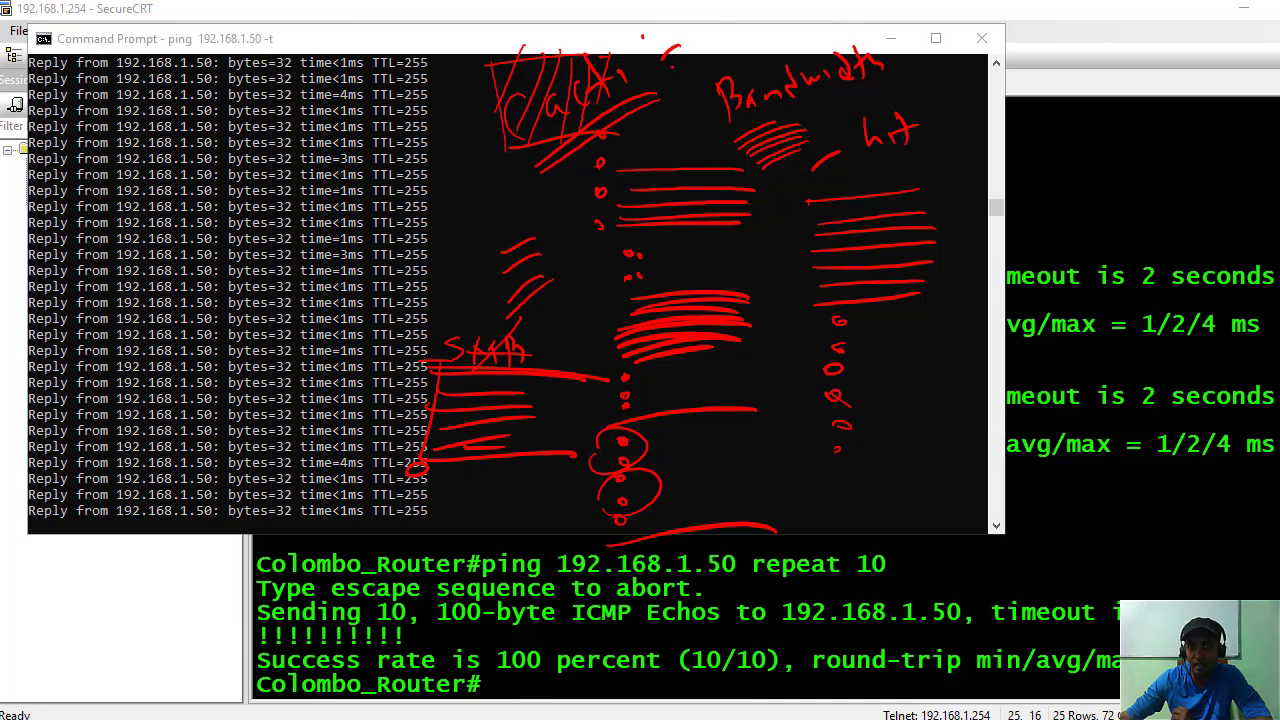
Add red circles, 'physical' and a circled '+ISP', then clear all ink.
{"action": "left_click_drag", "start_coordinate": [742, 369], "coordinate": [749, 493]}
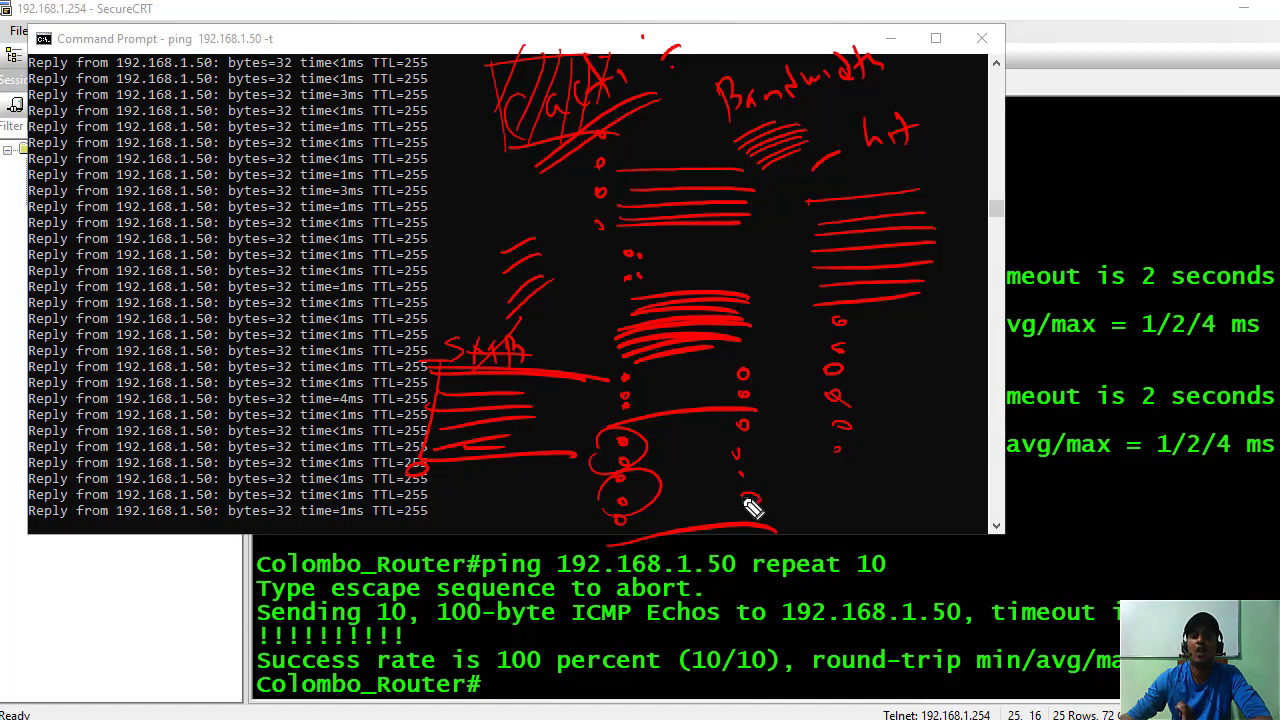
{"action": "left_click_drag", "start_coordinate": [878, 384], "coordinate": [889, 414]}
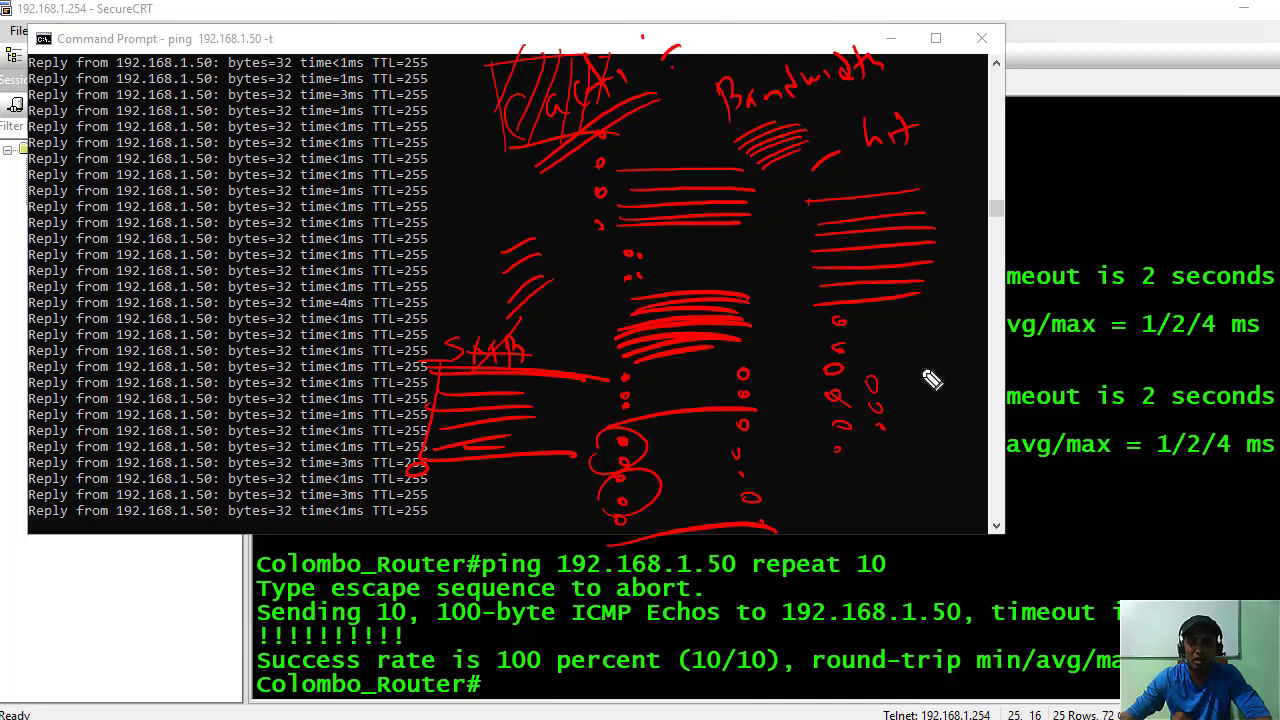
{"action": "mouse_move", "coordinate": [918, 380]}
{"action": "left_mouse_down"}
{"action": "mouse_move", "coordinate": [966, 400]}
{"action": "mouse_move", "coordinate": [980, 423]}
{"action": "mouse_move", "coordinate": [1012, 400]}
{"action": "mouse_move", "coordinate": [998, 405]}
{"action": "left_mouse_up"}
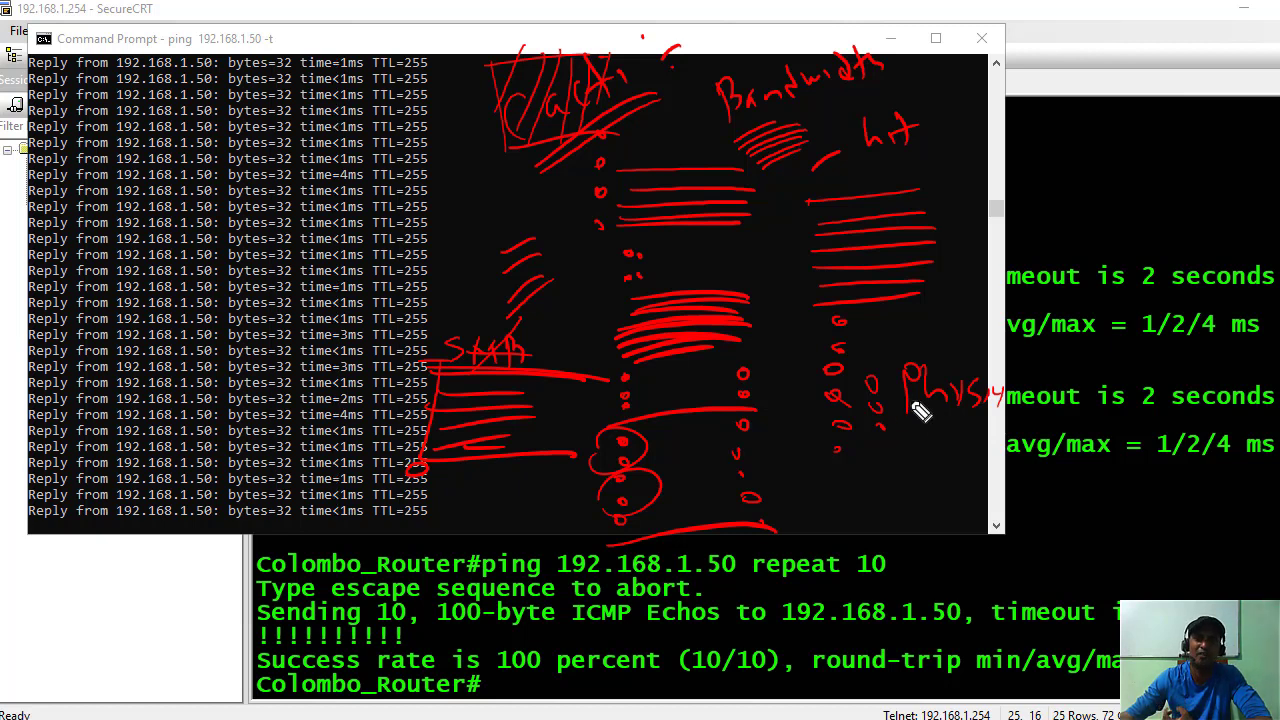
{"action": "mouse_move", "coordinate": [944, 312]}
{"action": "left_mouse_down"}
{"action": "mouse_move", "coordinate": [1051, 229]}
{"action": "mouse_move", "coordinate": [1152, 200]}
{"action": "left_mouse_up"}
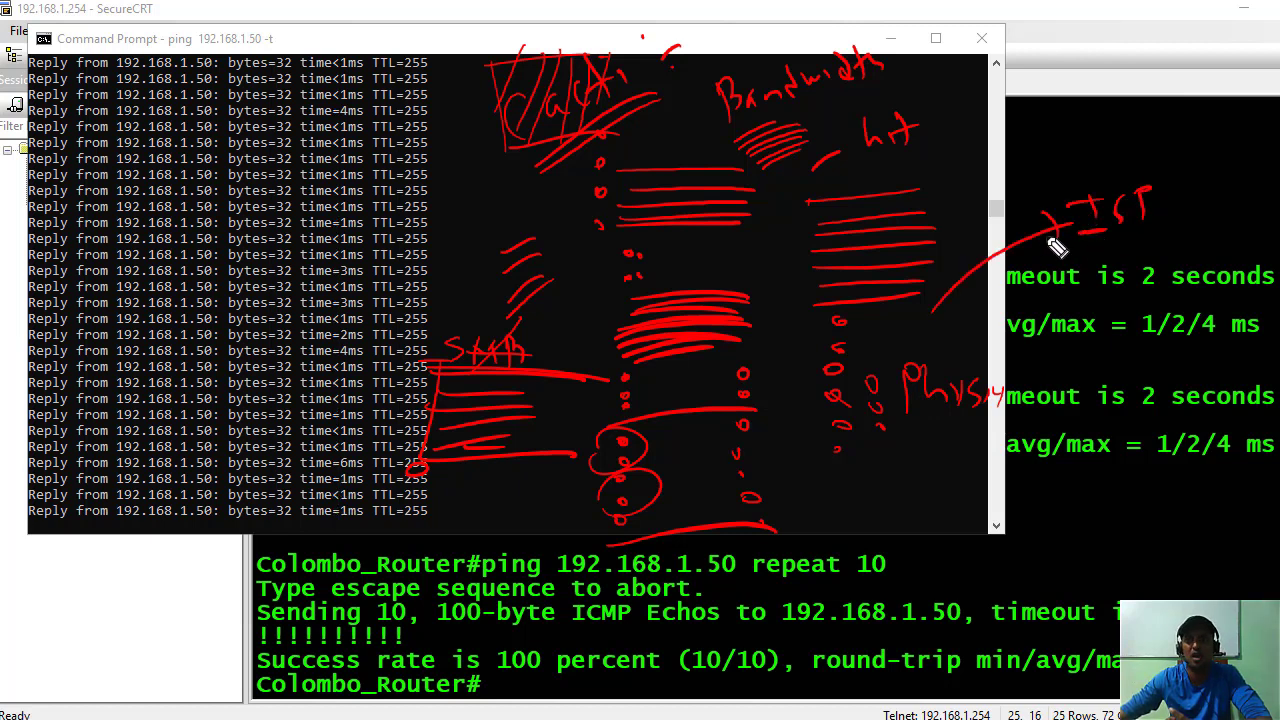
{"action": "left_click_drag", "start_coordinate": [1050, 240], "coordinate": [1045, 232]}
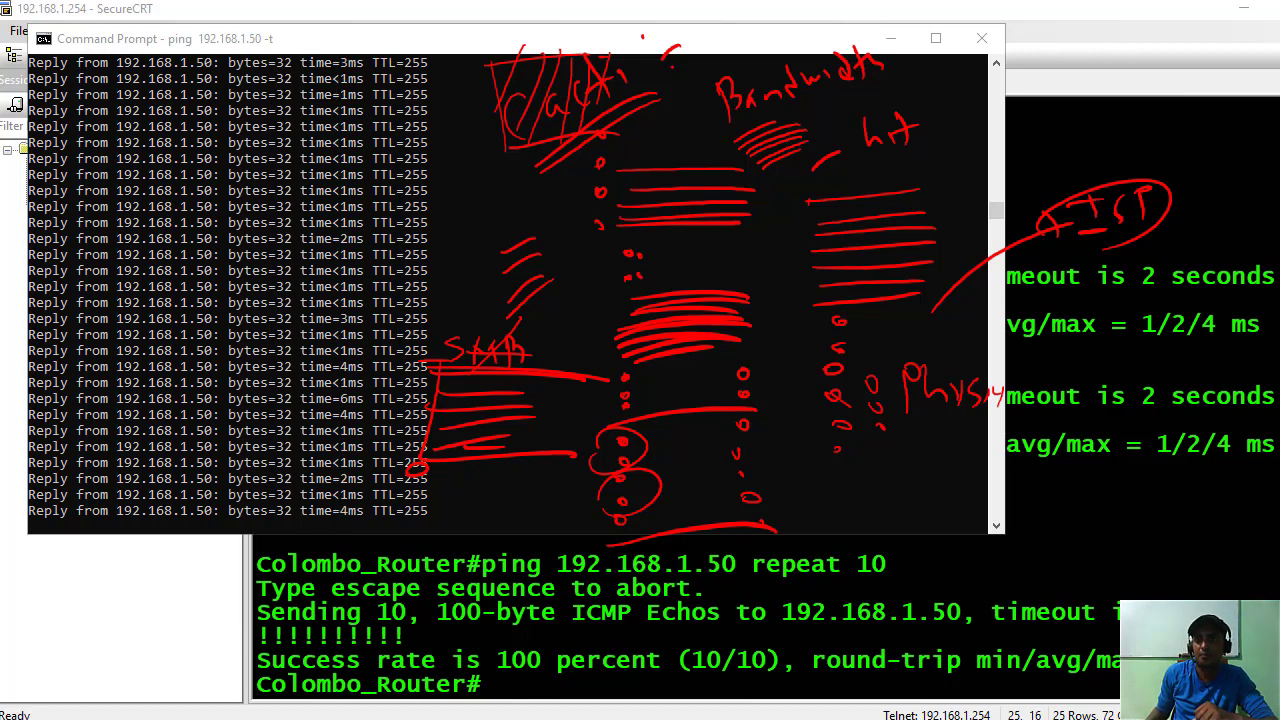
{"action": "key", "text": "Escape"}
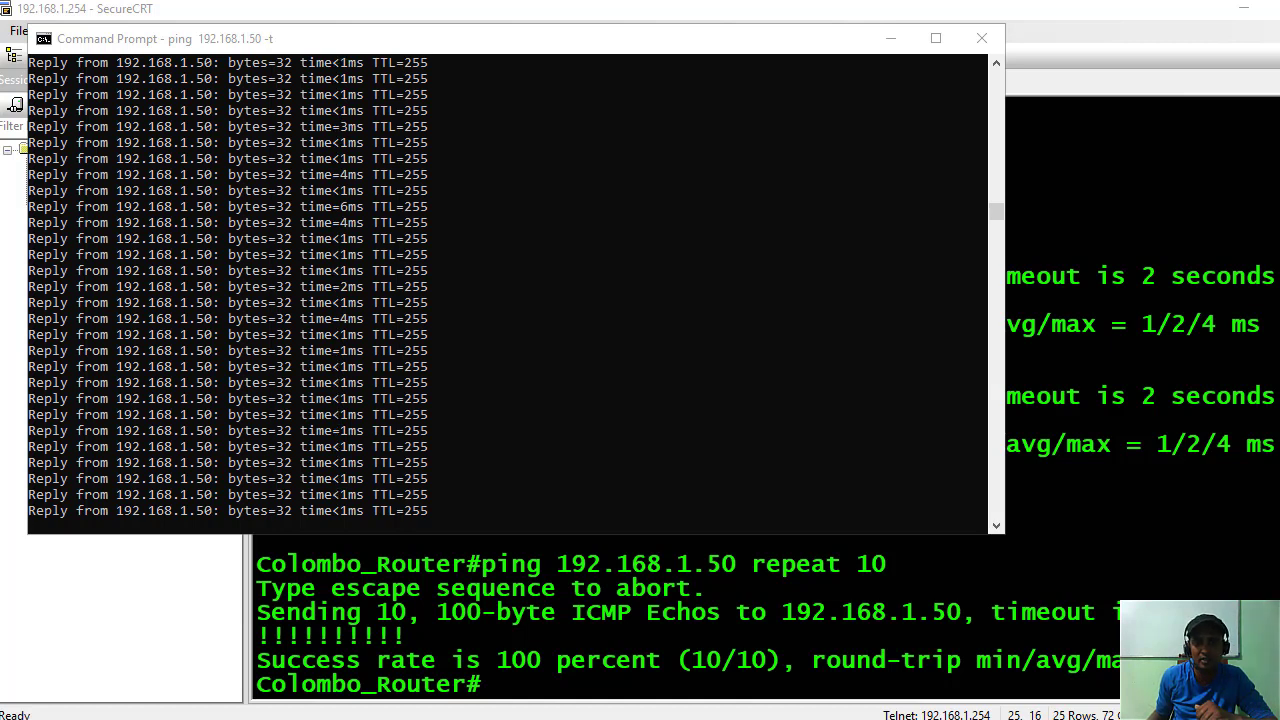
Switch back to the SecureCRT router session and review the ping results.
{"action": "mouse_move", "coordinate": [766, 718]}
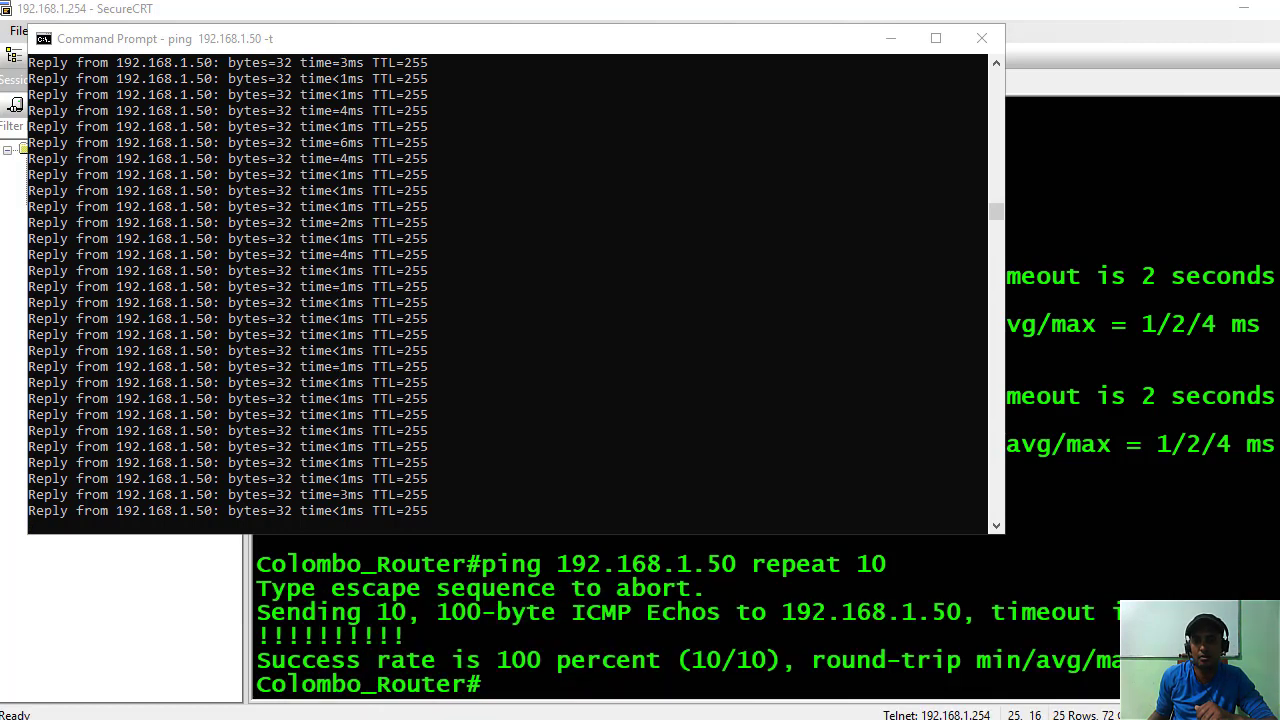
{"action": "mouse_move", "coordinate": [912, 718]}
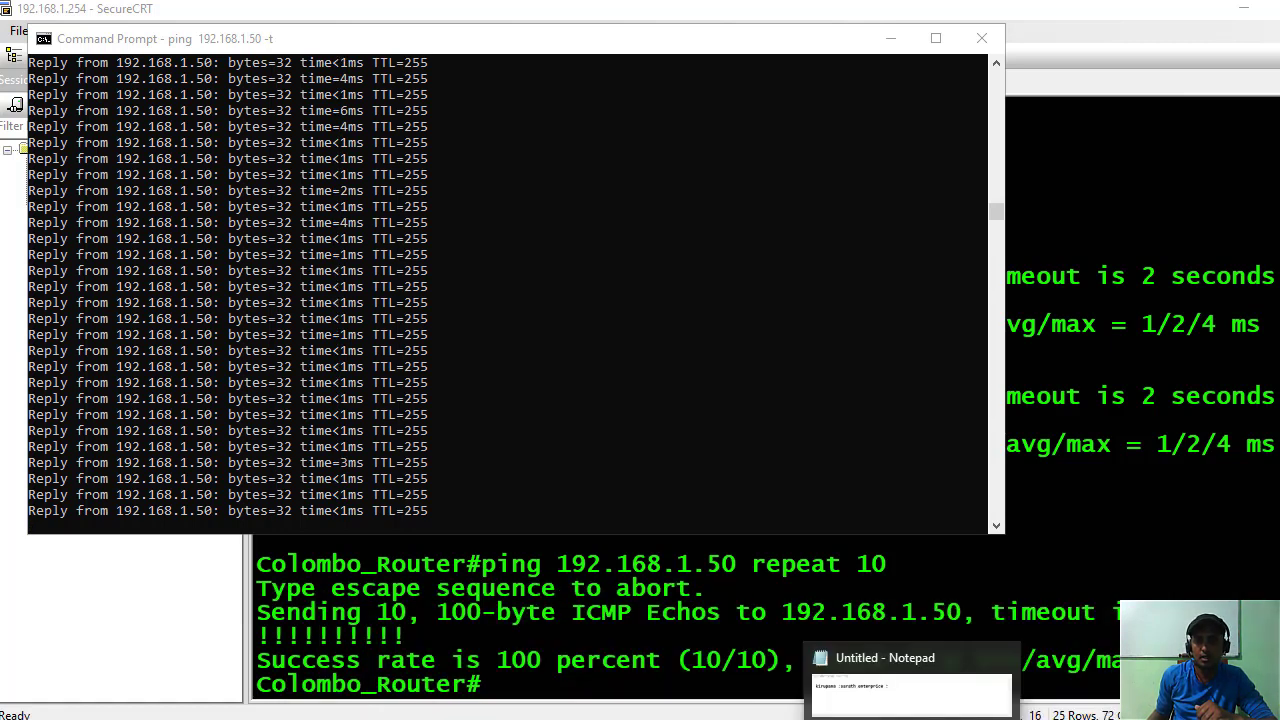
{"action": "mouse_move", "coordinate": [837, 718]}
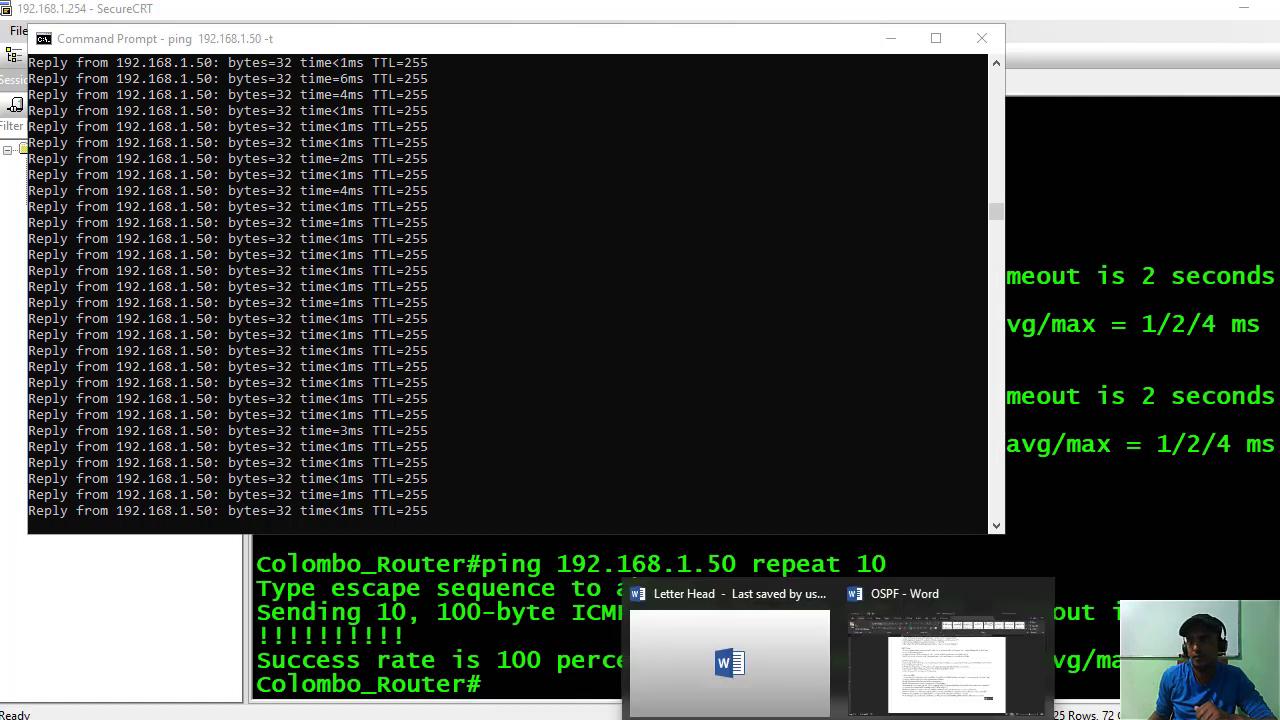
{"action": "key", "text": "alt+Tab"}
{"action": "scroll", "coordinate": [760, 400], "scroll_direction": "up", "scroll_amount": 1}
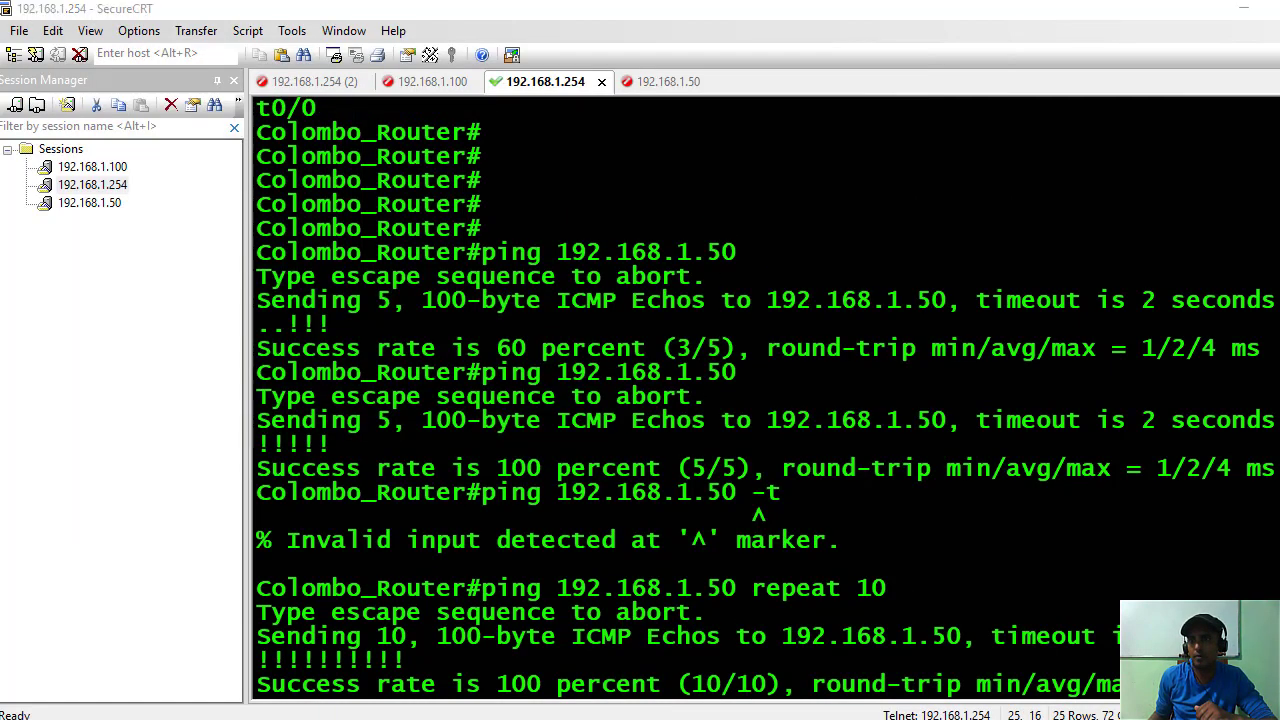
{"action": "mouse_move", "coordinate": [1176, 160]}
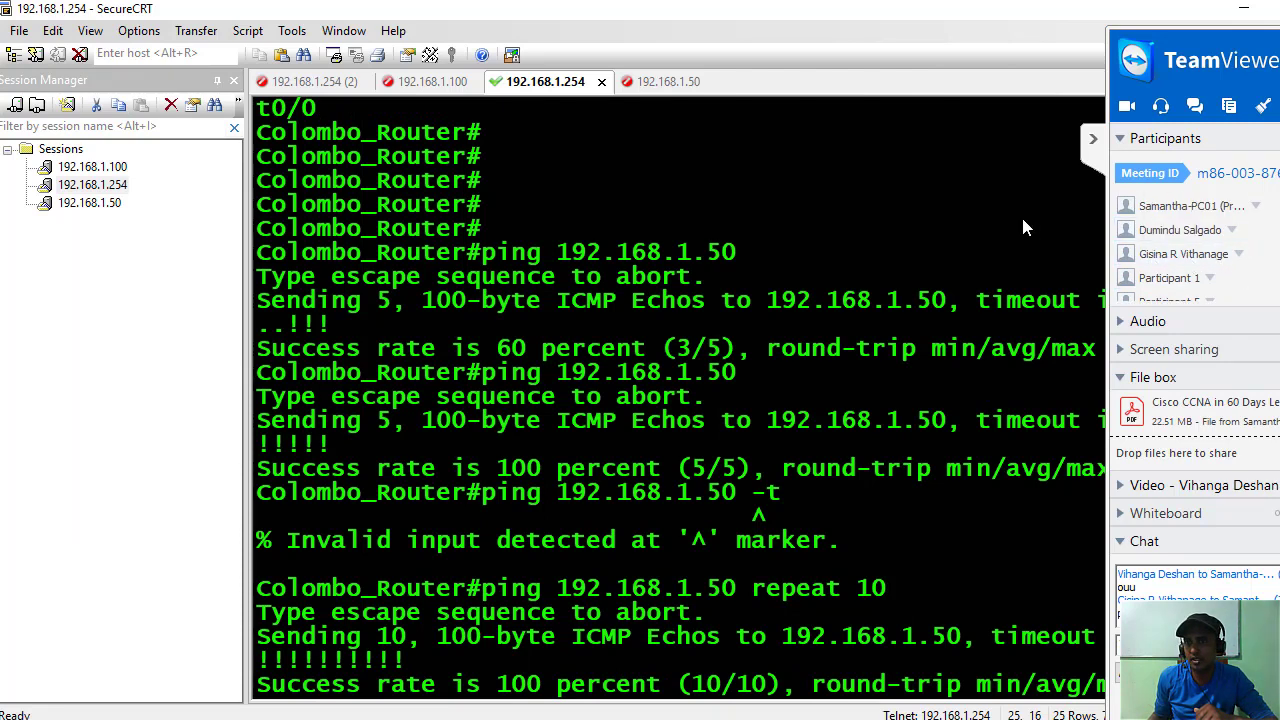
{"action": "scroll", "coordinate": [1210, 260], "scroll_direction": "down", "scroll_amount": 1}
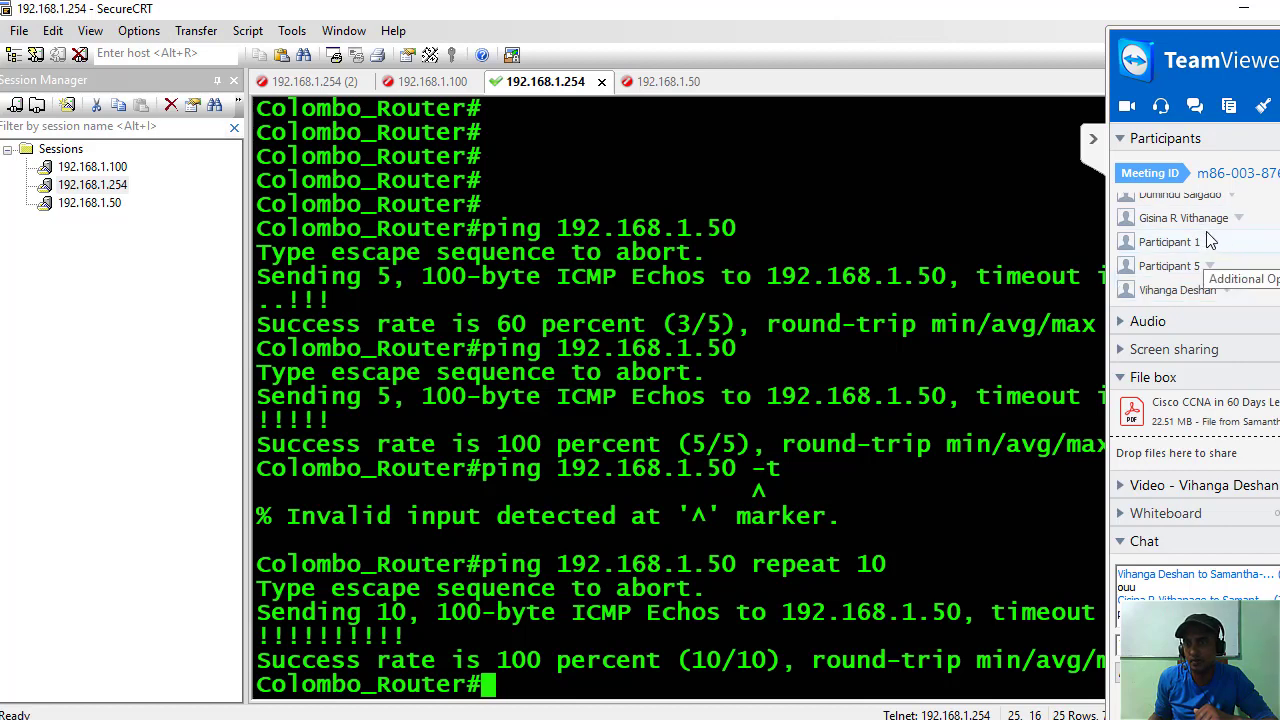
{"action": "scroll", "coordinate": [1160, 243], "scroll_direction": "up", "scroll_amount": 1}
{"action": "scroll", "coordinate": [1160, 243], "scroll_direction": "down", "scroll_amount": 1}
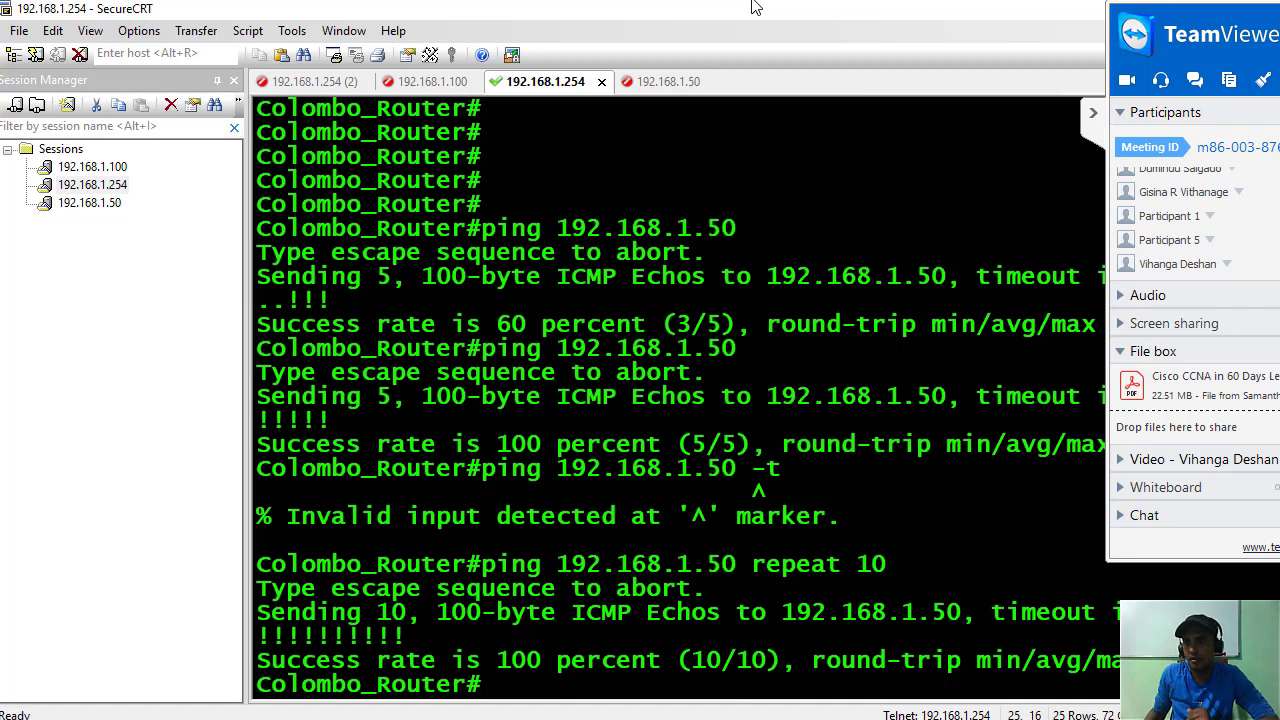
Expand the TeamViewer meeting chat beside the session.
{"action": "left_click", "coordinate": [1122, 516]}
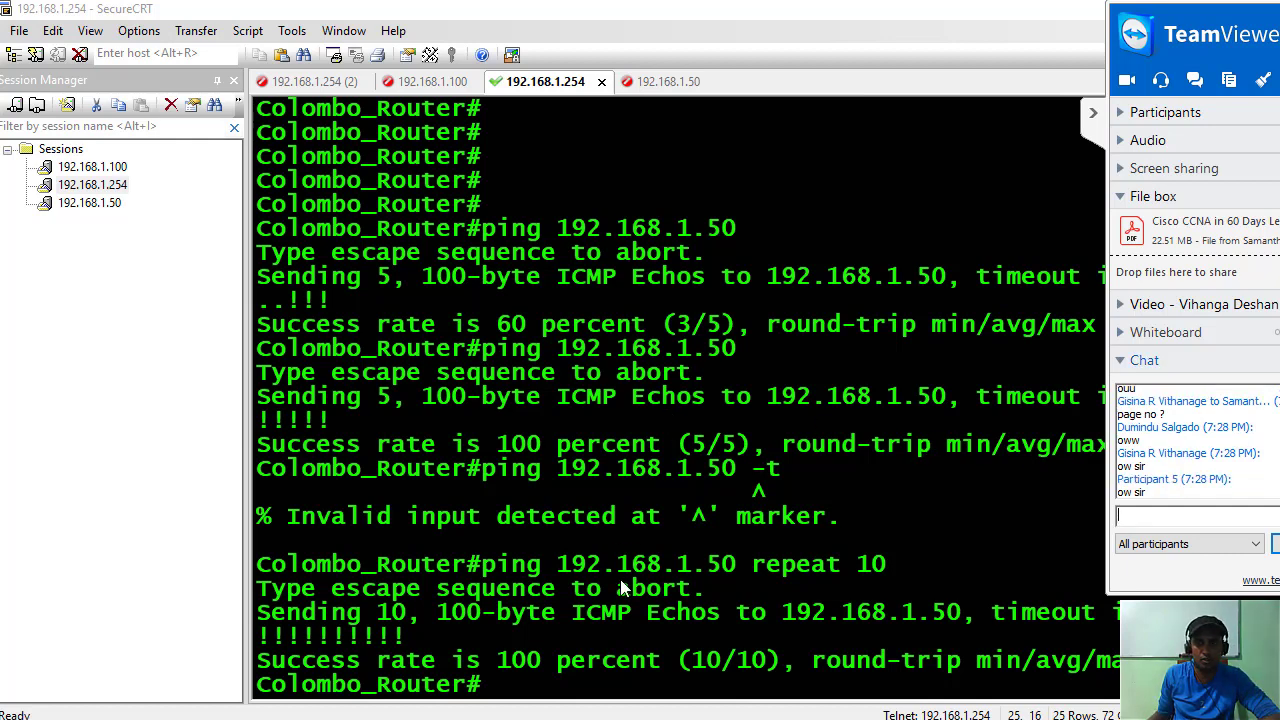
{"action": "scroll", "coordinate": [624, 576], "scroll_direction": "up", "scroll_amount": 2}
{"action": "scroll", "coordinate": [624, 571], "scroll_direction": "down", "scroll_amount": 2}
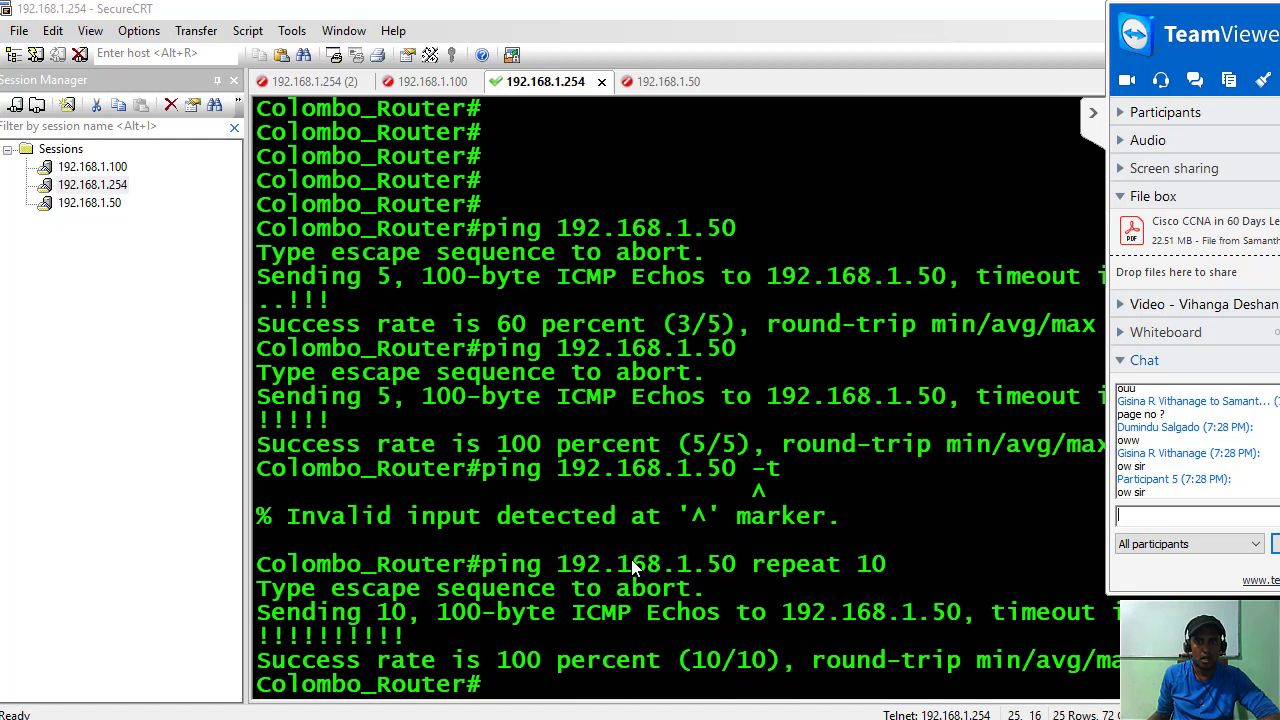
{"action": "scroll", "coordinate": [500, 640], "scroll_direction": "up", "scroll_amount": 1}
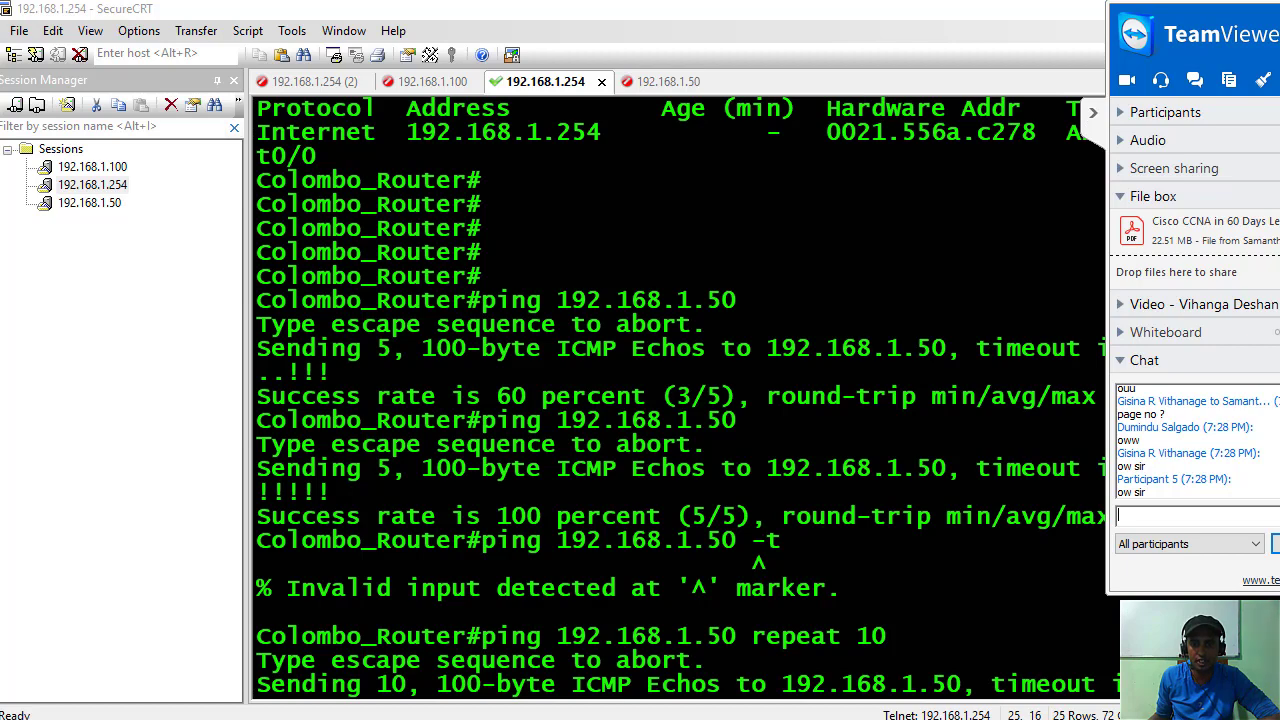
Scroll past the desktop ping output and select '32 bytes long'.
{"action": "mouse_move", "coordinate": [1200, 650]}
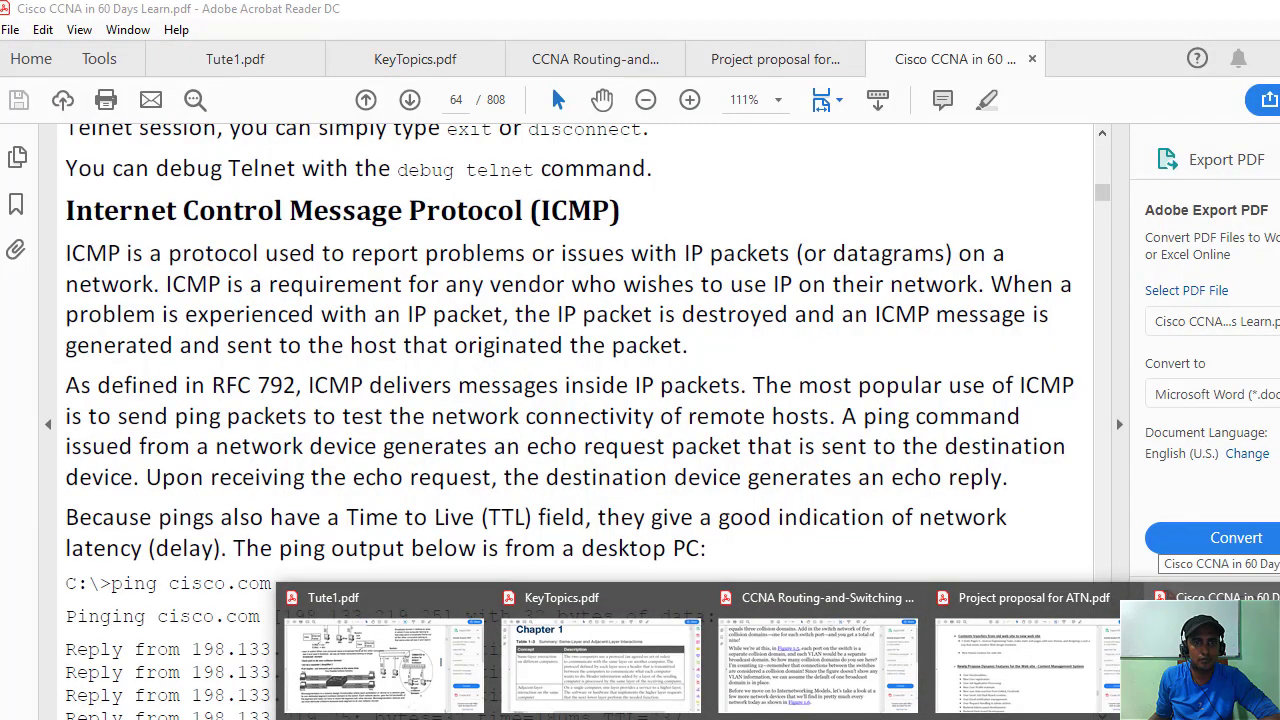
{"action": "scroll", "coordinate": [450, 452], "scroll_direction": "down", "scroll_amount": 4}
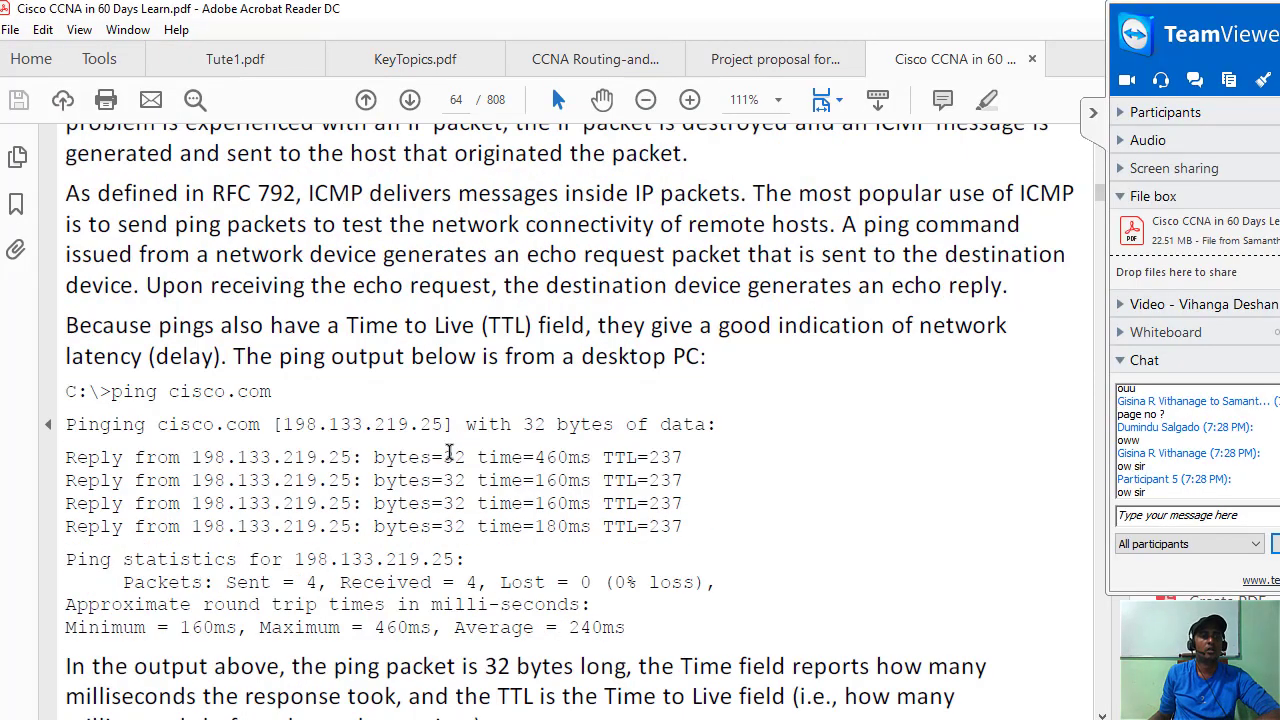
{"action": "scroll", "coordinate": [450, 452], "scroll_direction": "down", "scroll_amount": 1}
{"action": "scroll", "coordinate": [450, 452], "scroll_direction": "down", "scroll_amount": 3}
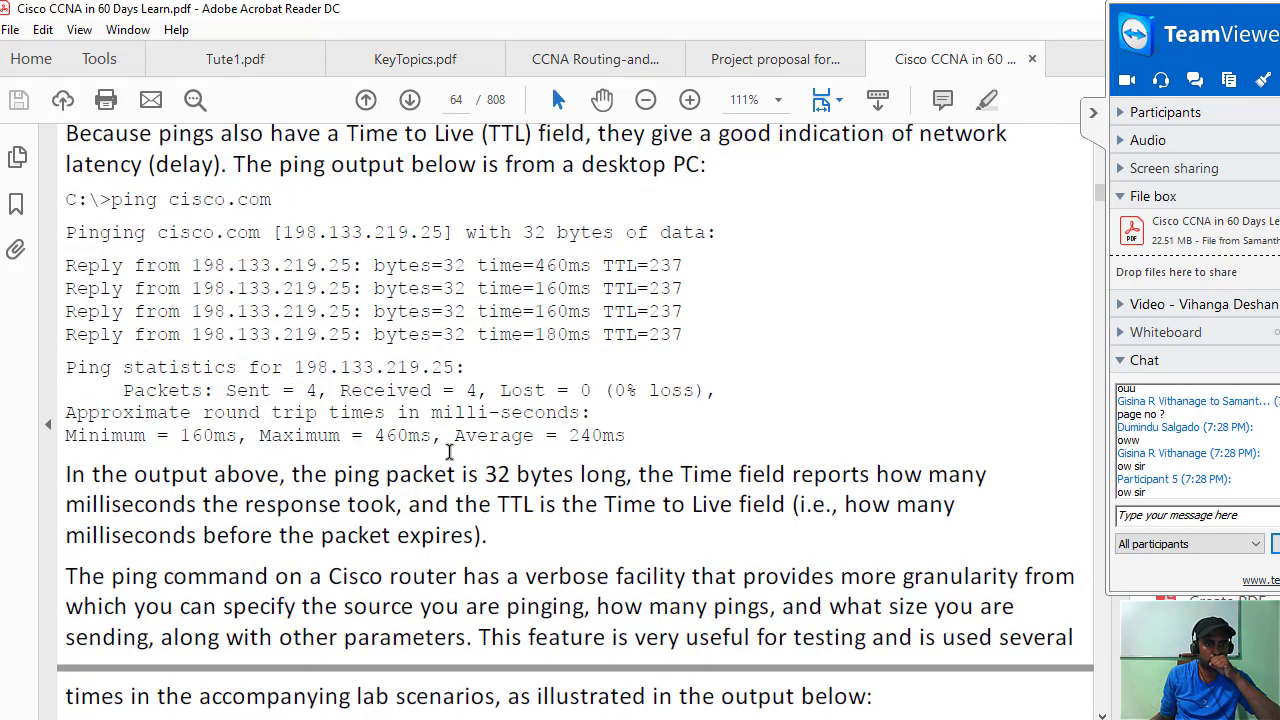
{"action": "scroll", "coordinate": [450, 452], "scroll_direction": "down", "scroll_amount": 2}
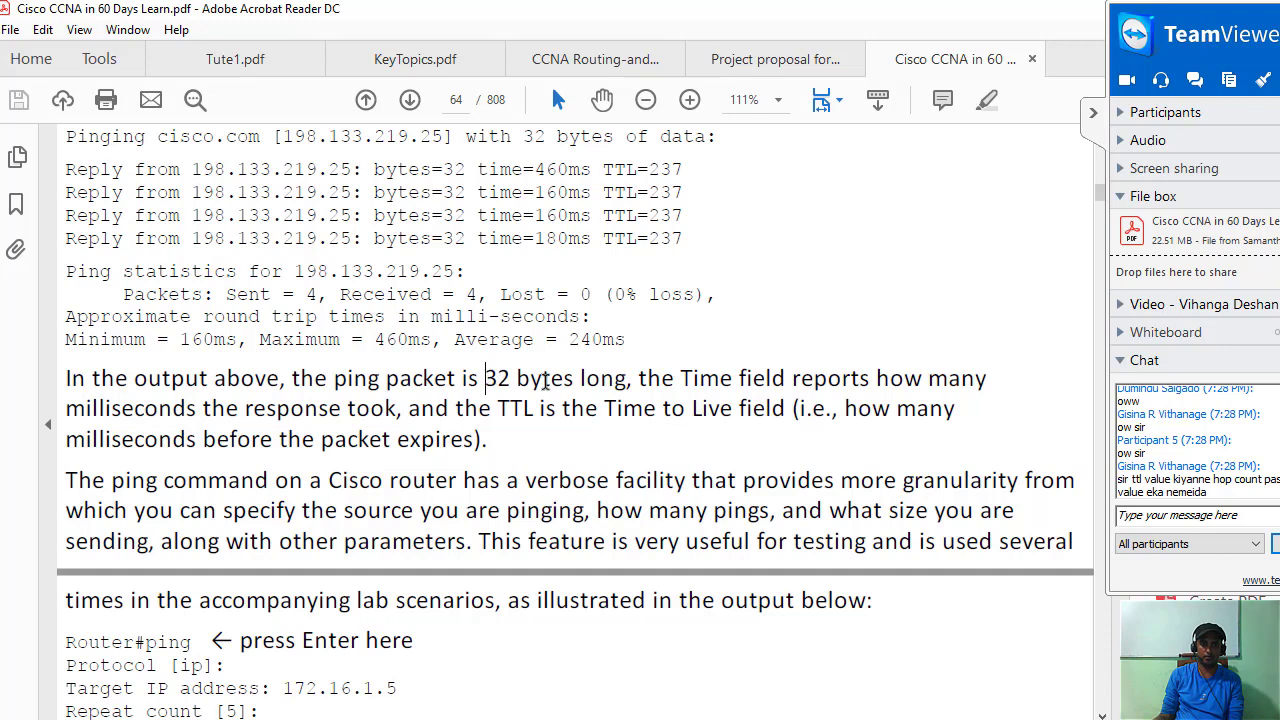
{"action": "left_click_drag", "start_coordinate": [485, 380], "coordinate": [628, 380]}
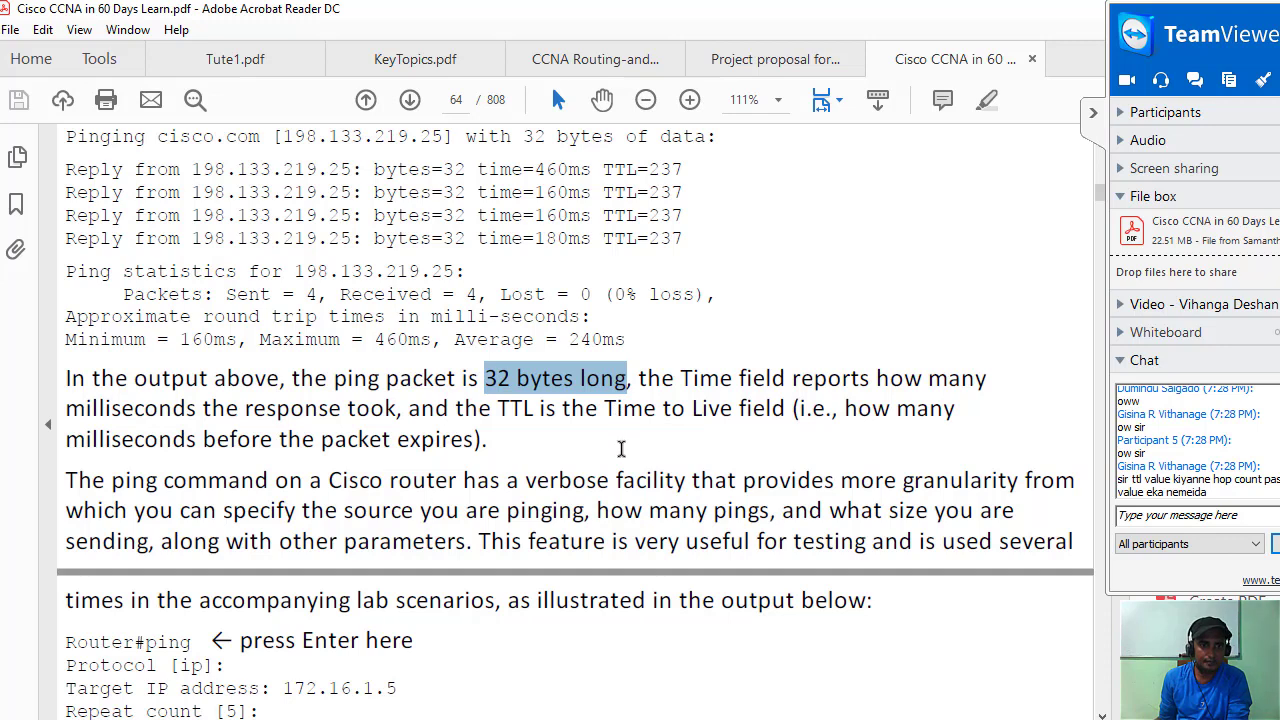
Replace the selection with 'milliseconds before the packet expires).'.
{"action": "left_click", "coordinate": [621, 449]}
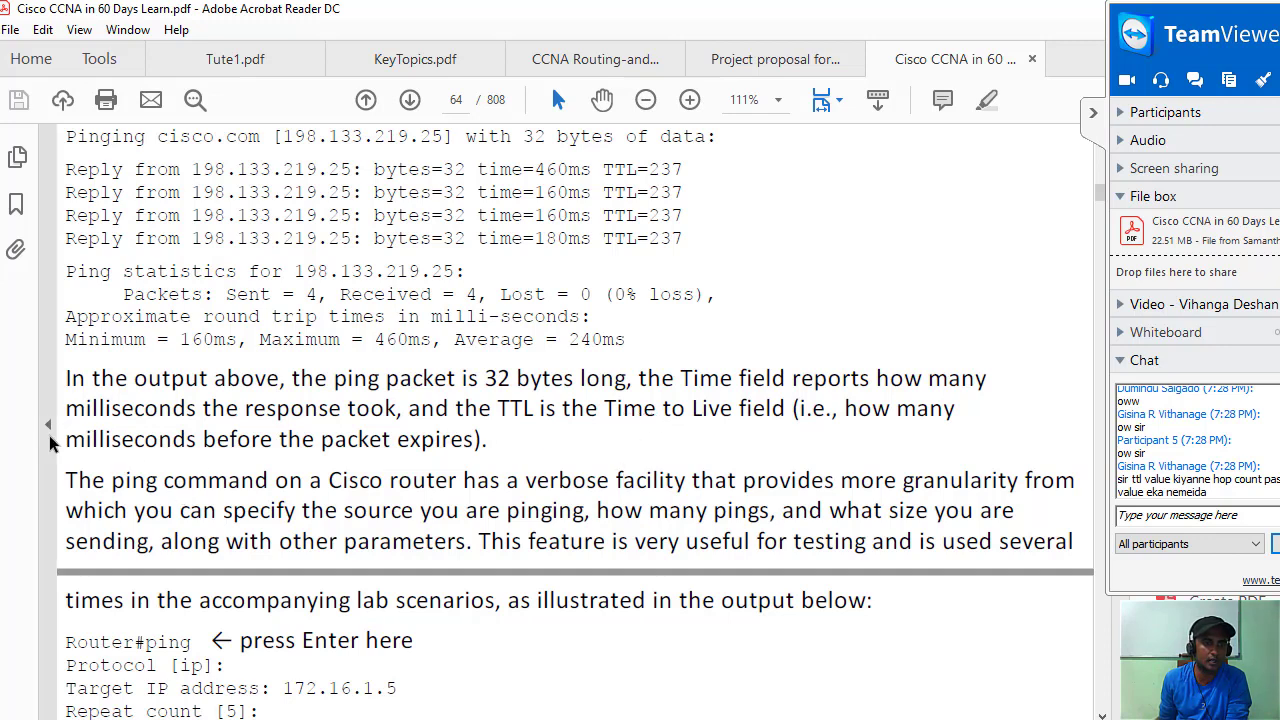
{"action": "left_click_drag", "start_coordinate": [471, 444], "coordinate": [64, 440]}
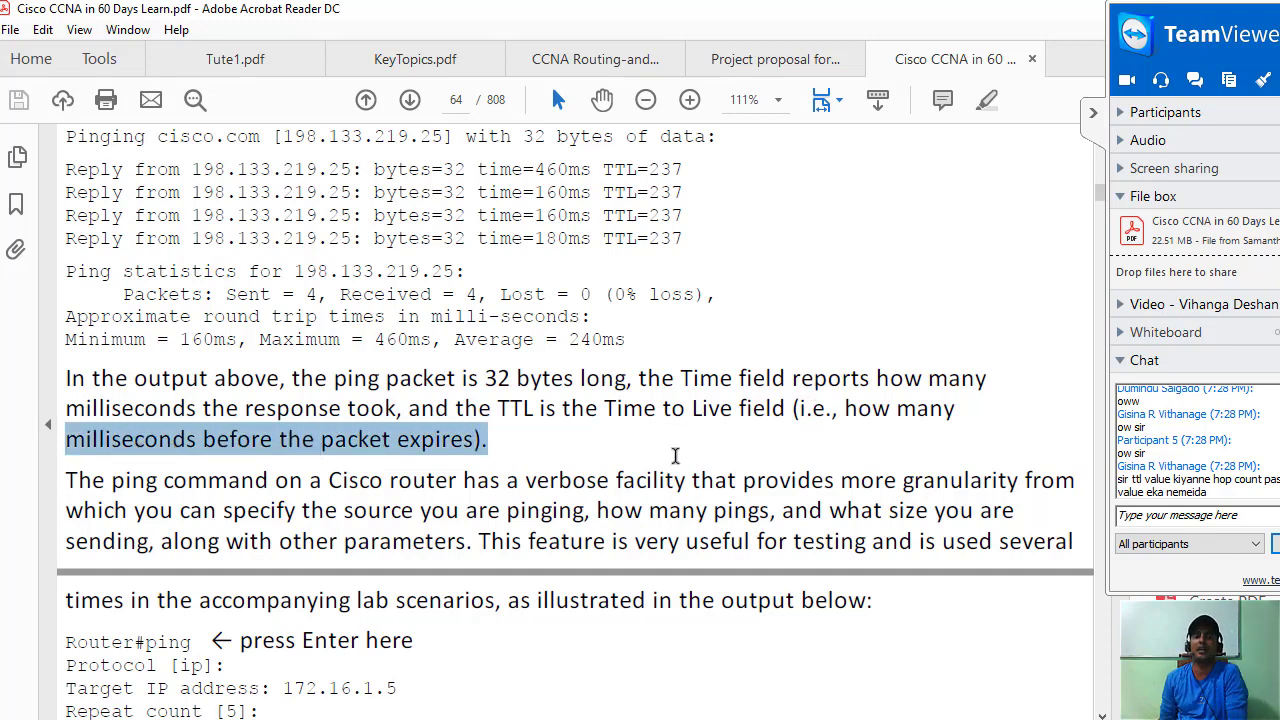
{"action": "scroll", "coordinate": [618, 412], "scroll_direction": "down", "scroll_amount": 1}
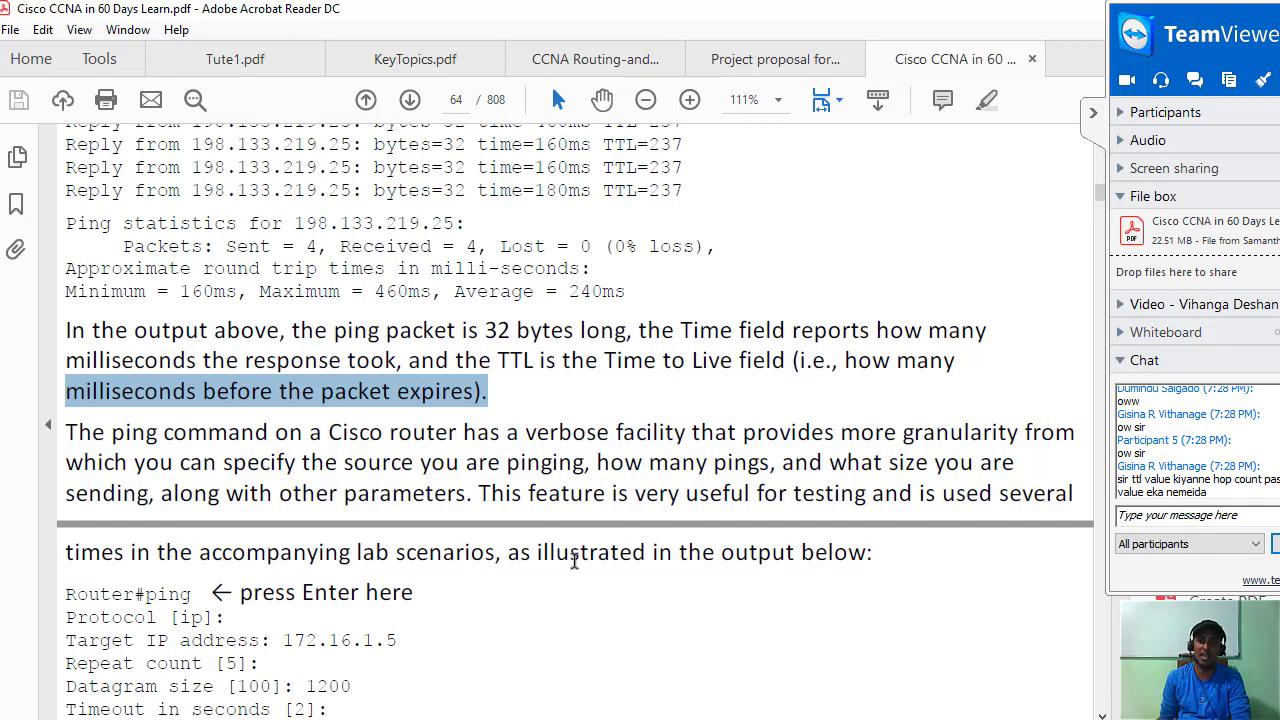
Highlight 'This feature is very useful for testing and', then scroll down through the extended ping example.
{"action": "left_click", "coordinate": [600, 498]}
{"action": "left_click_drag", "start_coordinate": [479, 495], "coordinate": [912, 497]}
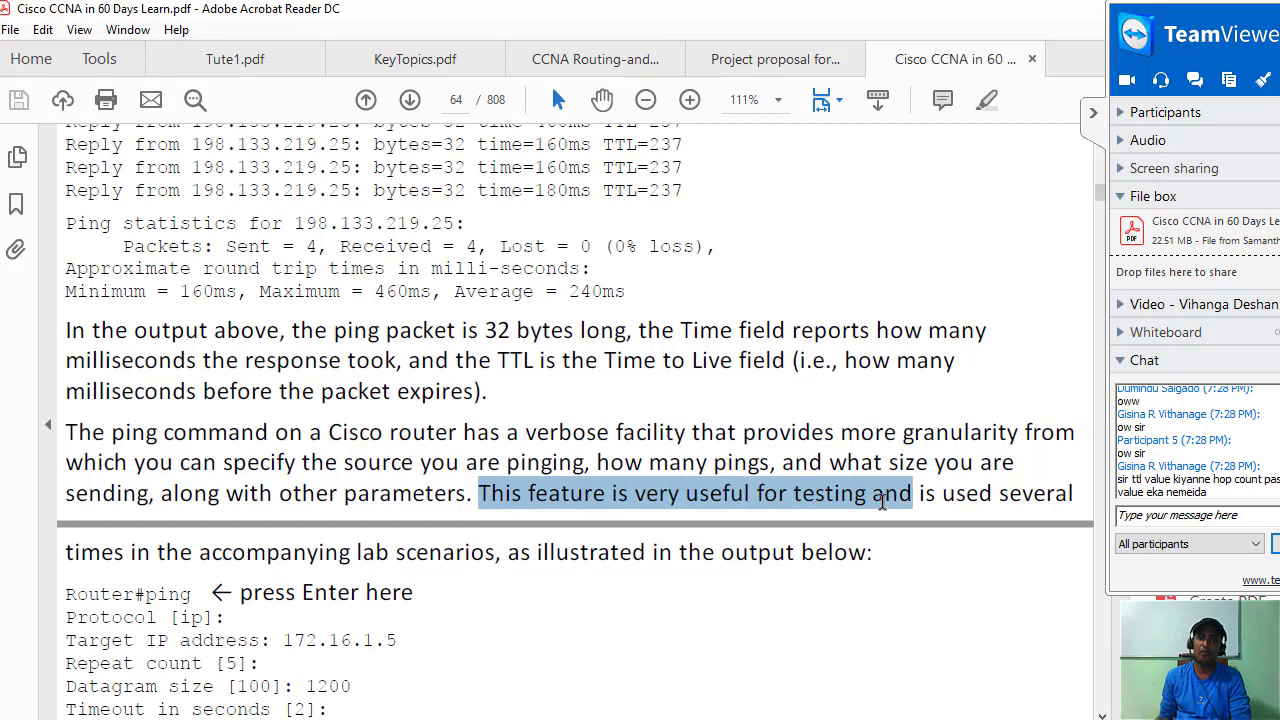
{"action": "scroll", "coordinate": [387, 497], "scroll_direction": "down", "scroll_amount": 5}
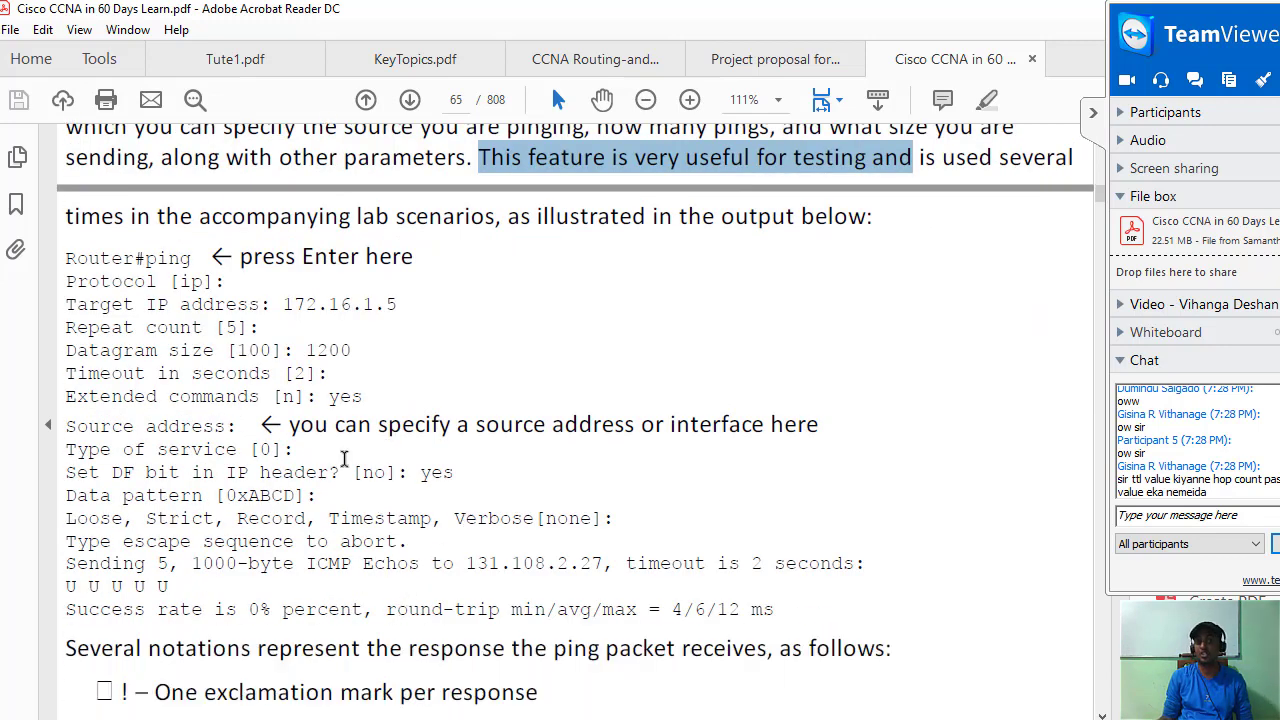
{"action": "scroll", "coordinate": [358, 457], "scroll_direction": "down", "scroll_amount": 2}
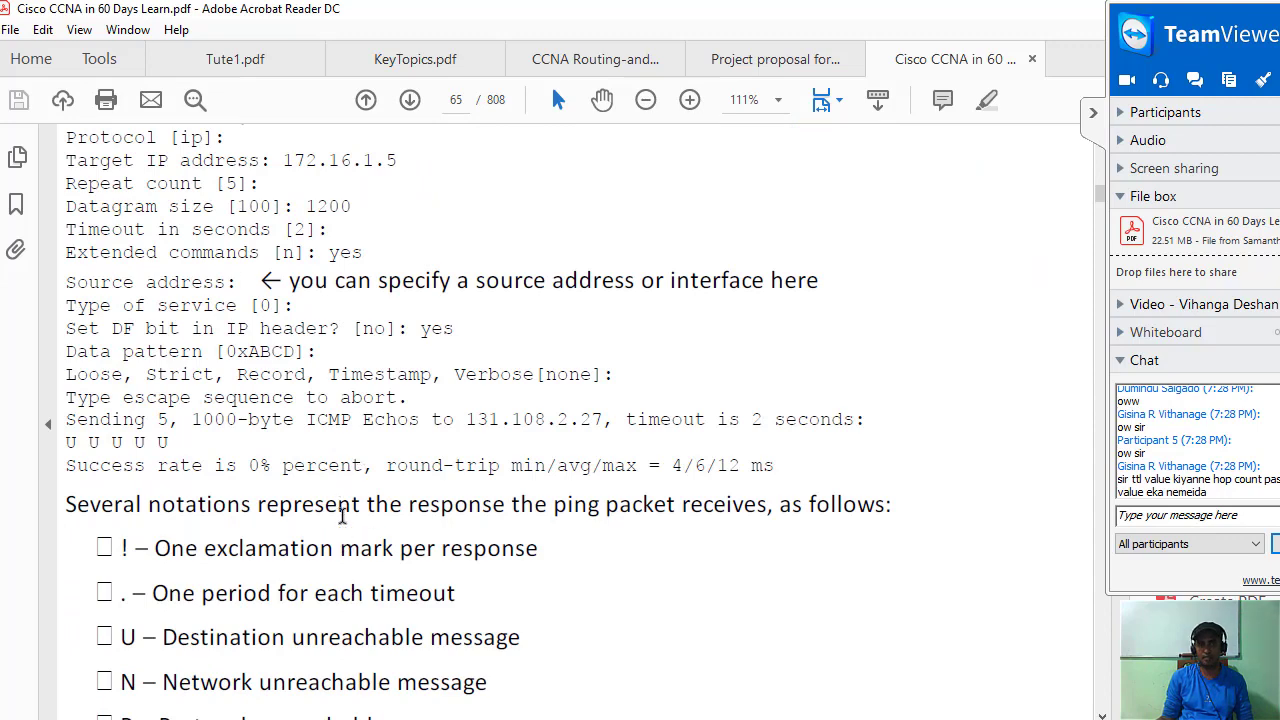
Scroll back up through the page-65 example and switch to the SecureCRT router session.
{"action": "scroll", "coordinate": [342, 515], "scroll_direction": "up", "scroll_amount": 1}
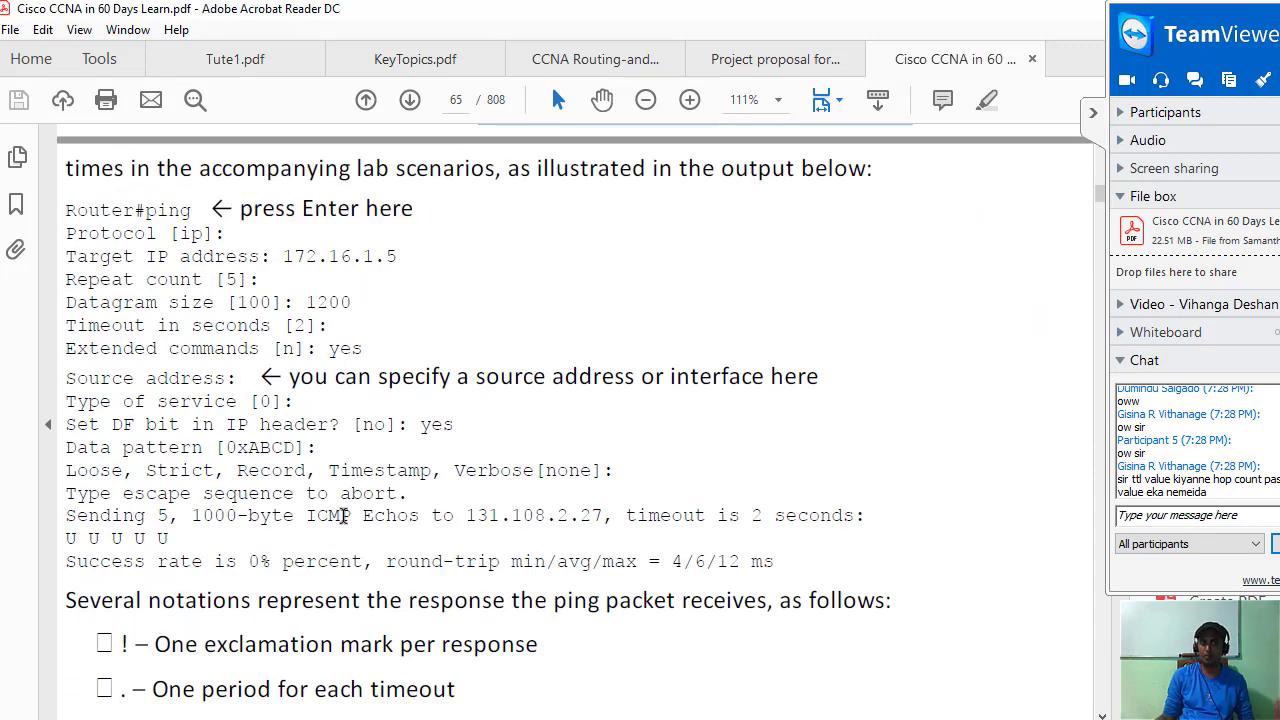
{"action": "scroll", "coordinate": [342, 515], "scroll_direction": "up", "scroll_amount": 1}
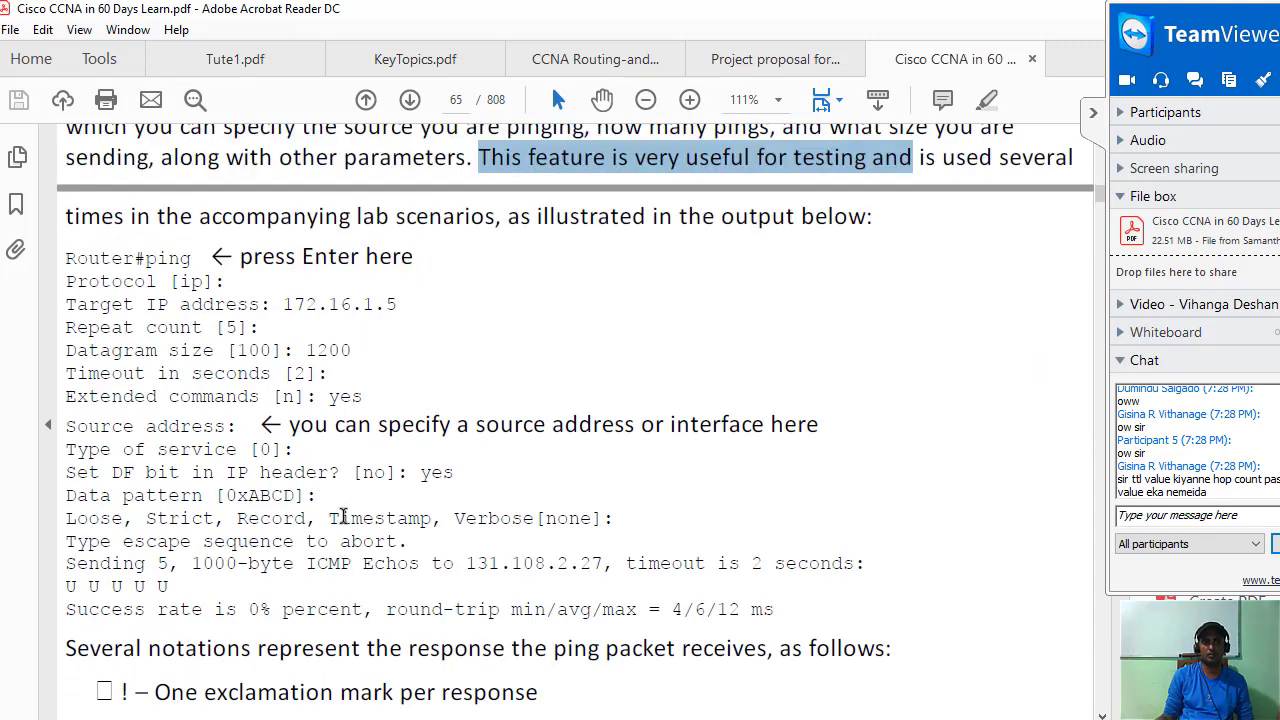
{"action": "scroll", "coordinate": [343, 515], "scroll_direction": "up", "scroll_amount": 1}
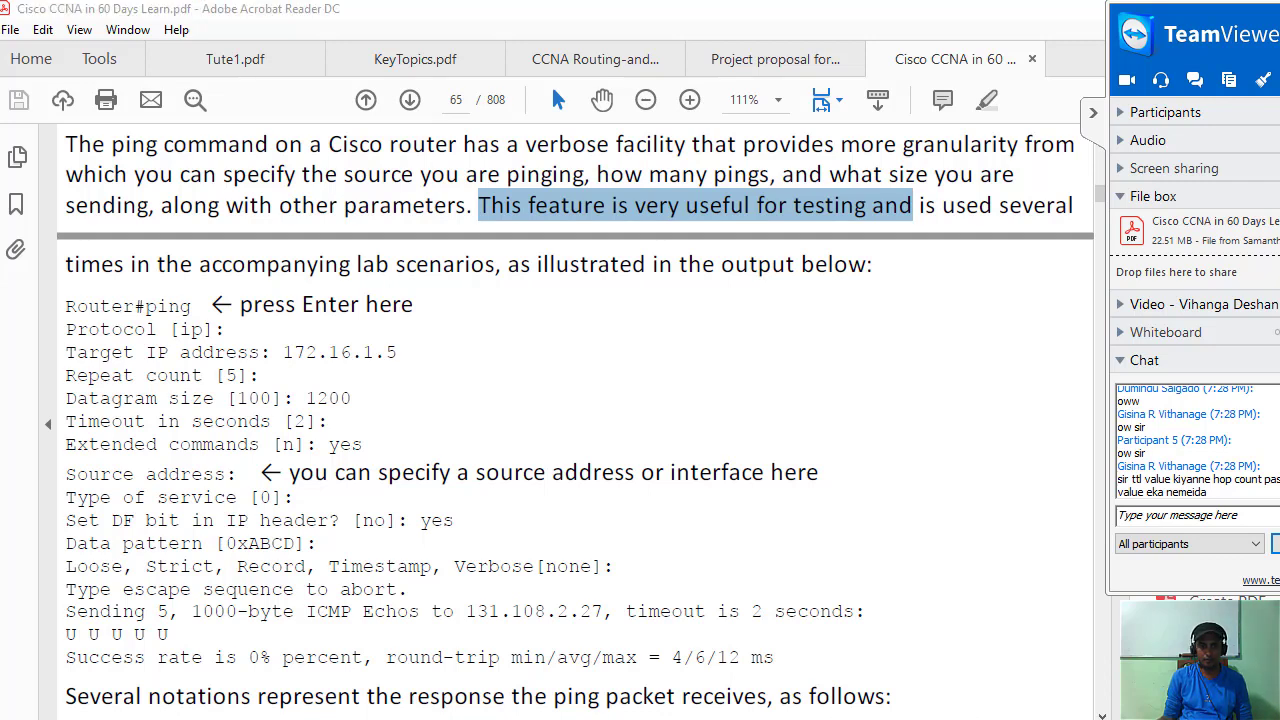
{"action": "key", "text": "alt+Tab"}
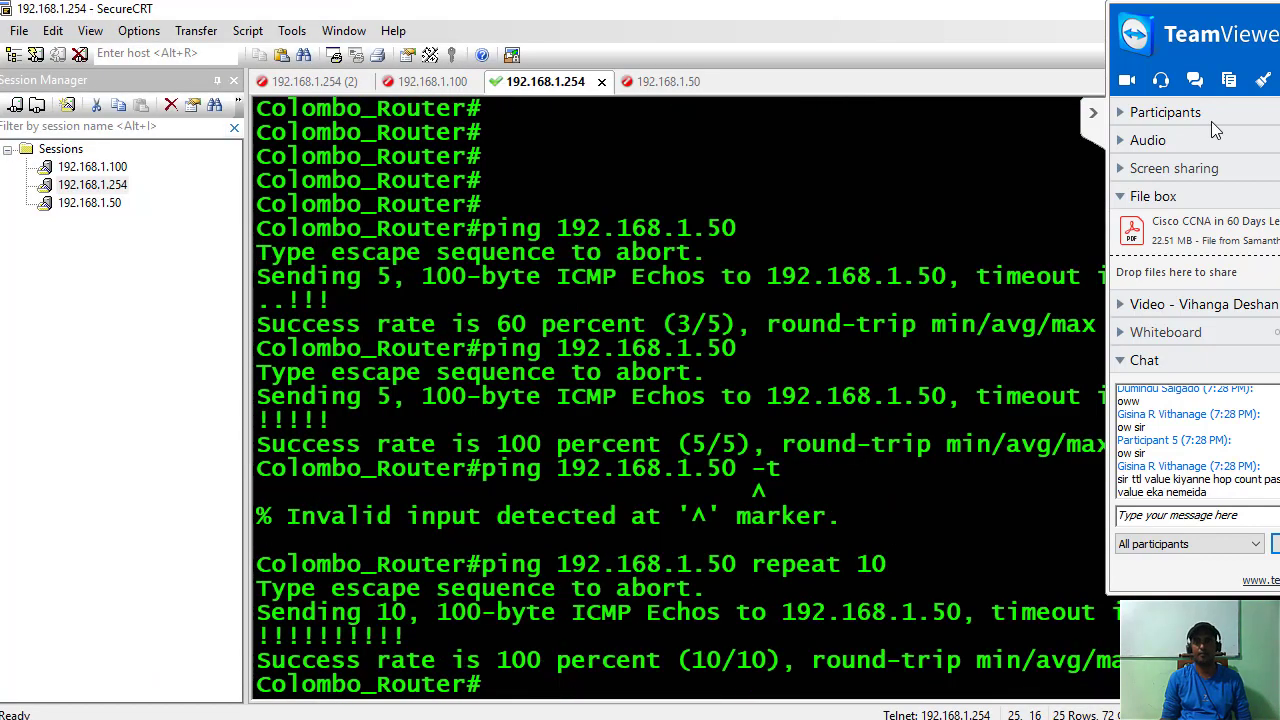
Hide the TeamViewer side panel and underline '192.168.1.50 repeat 10' in red.
{"action": "left_click", "coordinate": [1093, 112]}
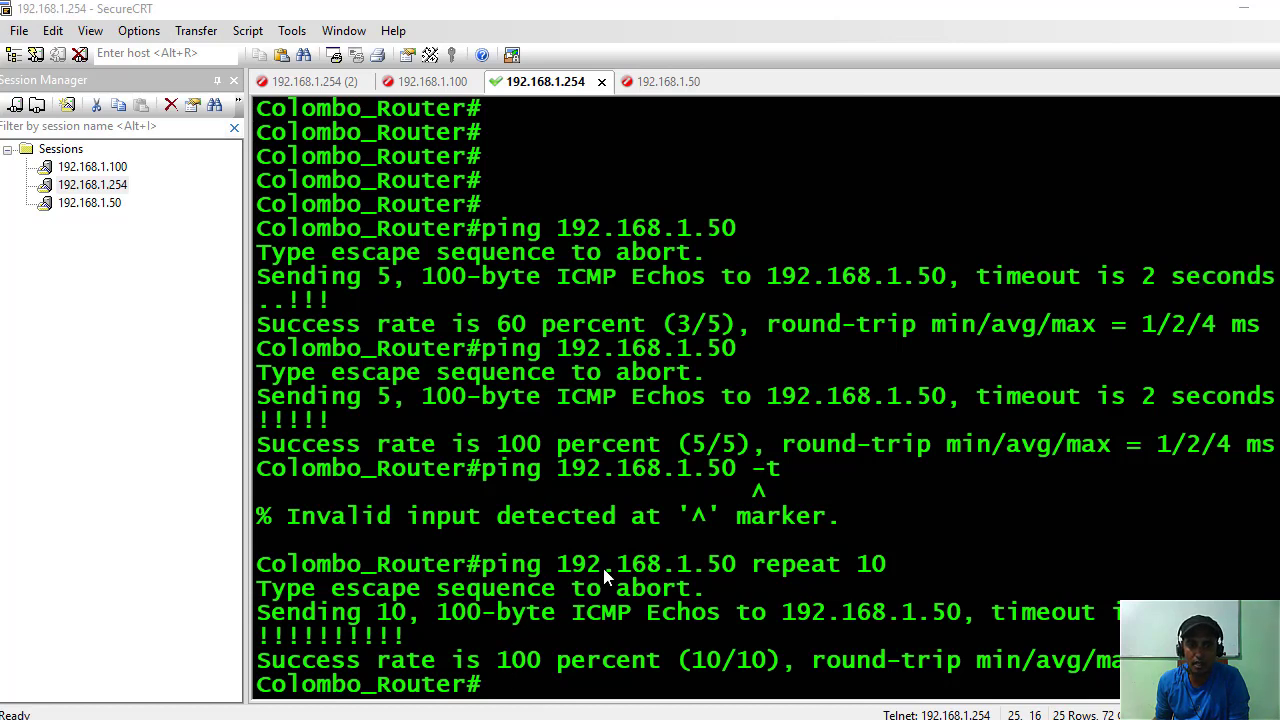
{"action": "left_click_drag", "start_coordinate": [542, 576], "coordinate": [918, 586]}
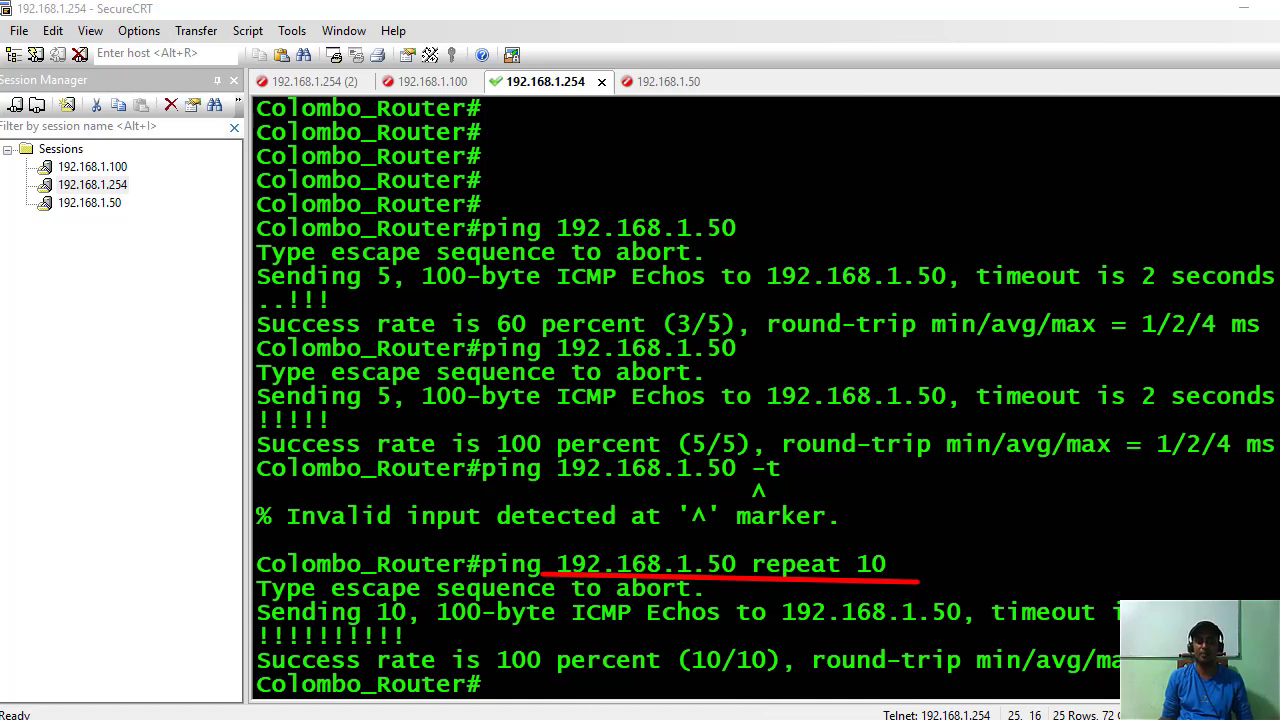
Rerun the ping to 192.168.1.50 with the repeat count changed from 10 to 1000.
{"action": "key", "text": "ctrl+2"}
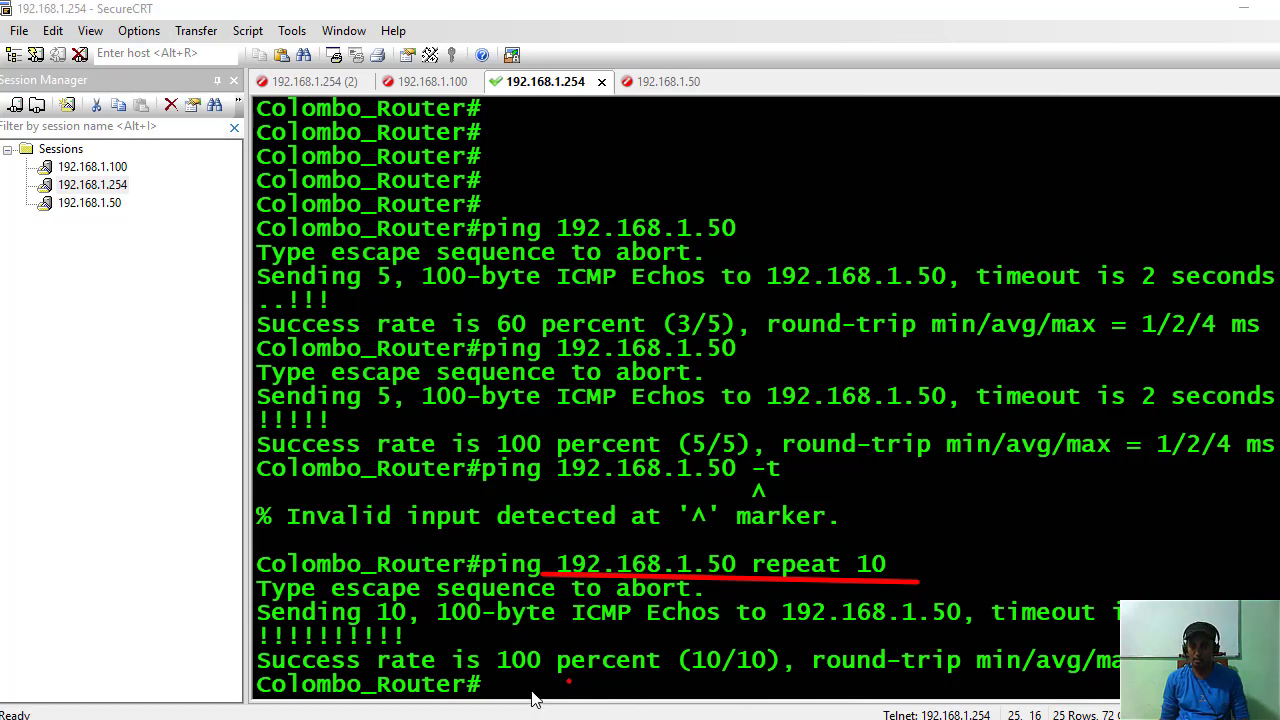
{"action": "key", "text": "Up"}
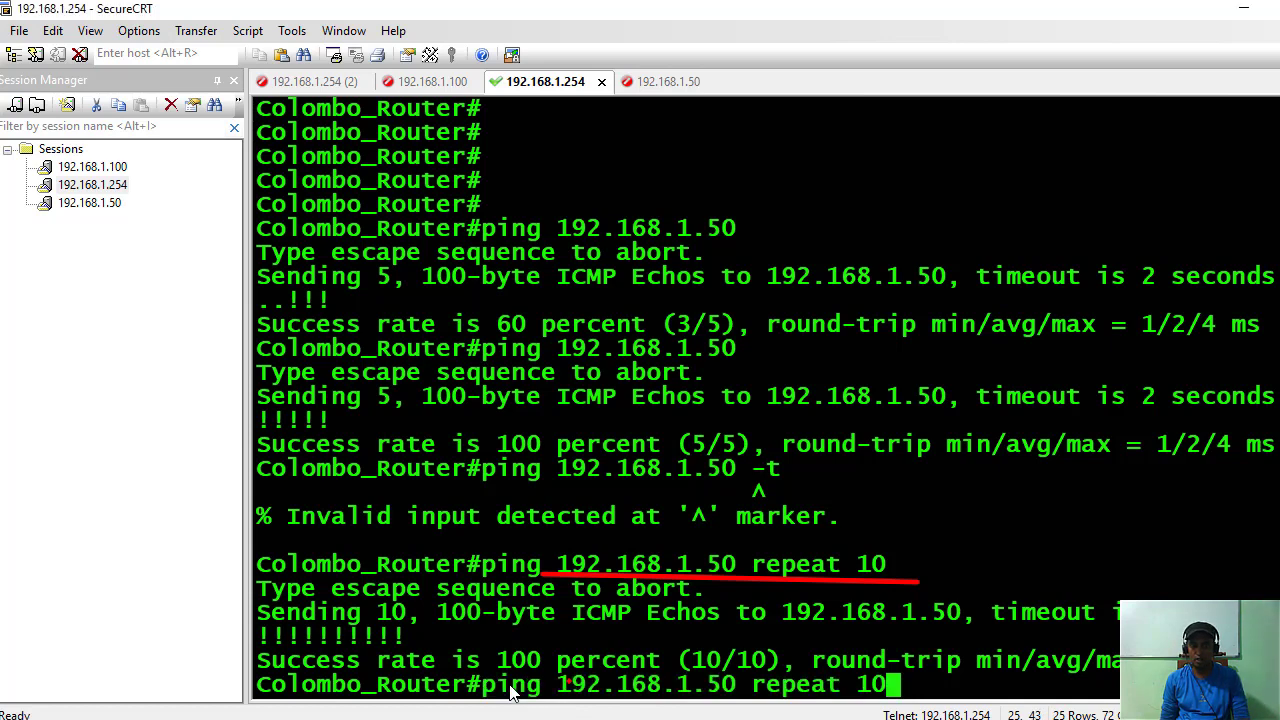
{"action": "key", "text": "BackSpace"}
{"action": "key", "text": "BackSpace"}
{"action": "key", "text": "BackSpace"}
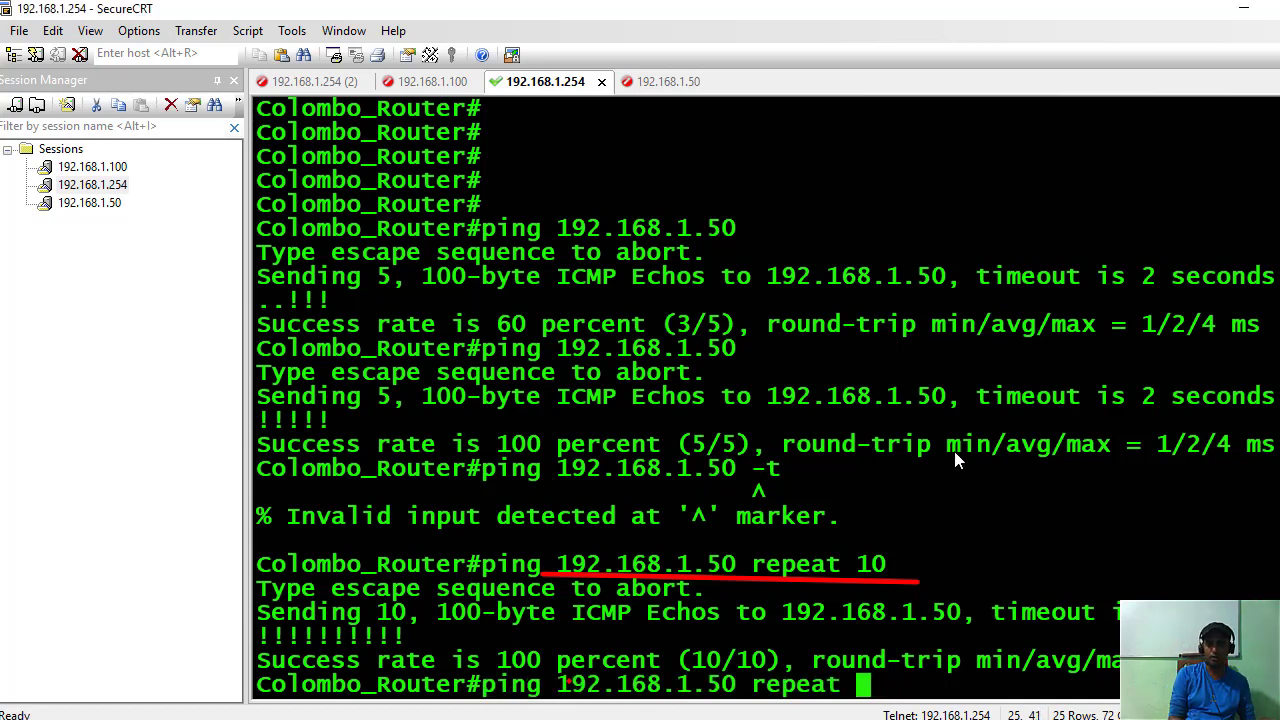
{"action": "type", "text": "1000"}
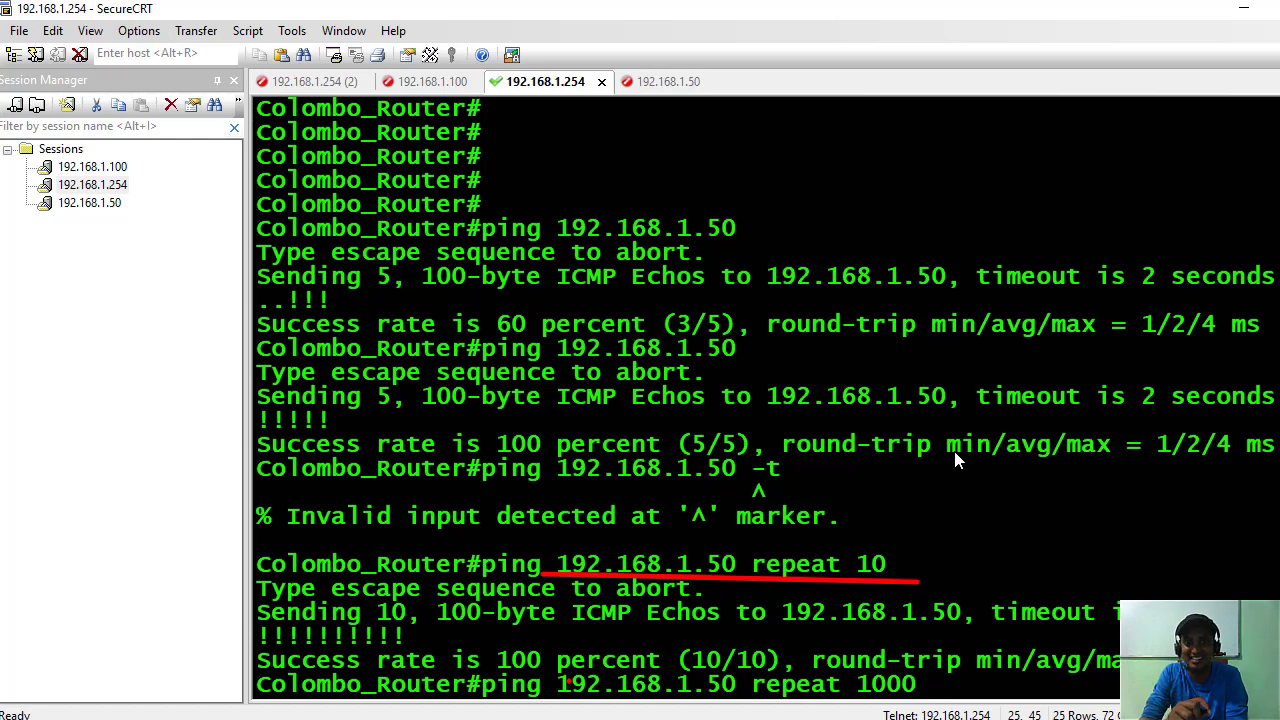
{"action": "key", "text": "Return"}
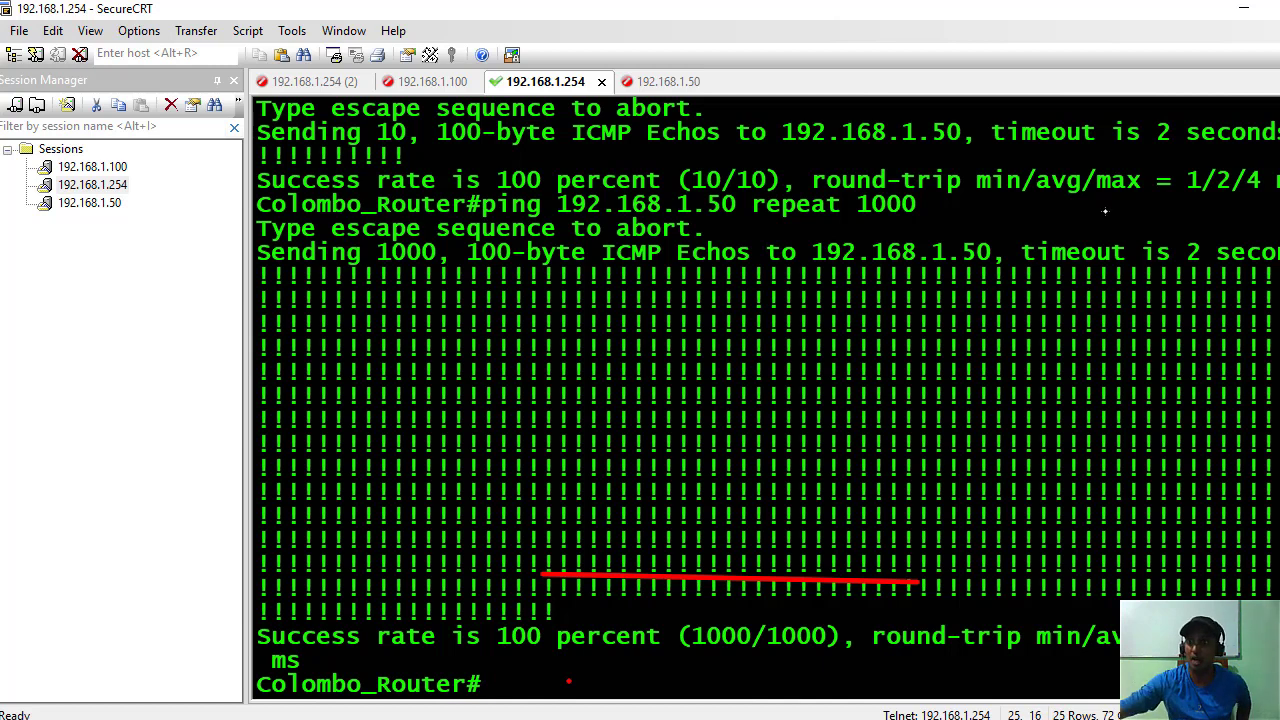
Underline and circle 'ping 192.168.1.50 repeat 1000' in red, adding a short trailing stroke.
{"action": "mouse_move", "coordinate": [1250, 262]}
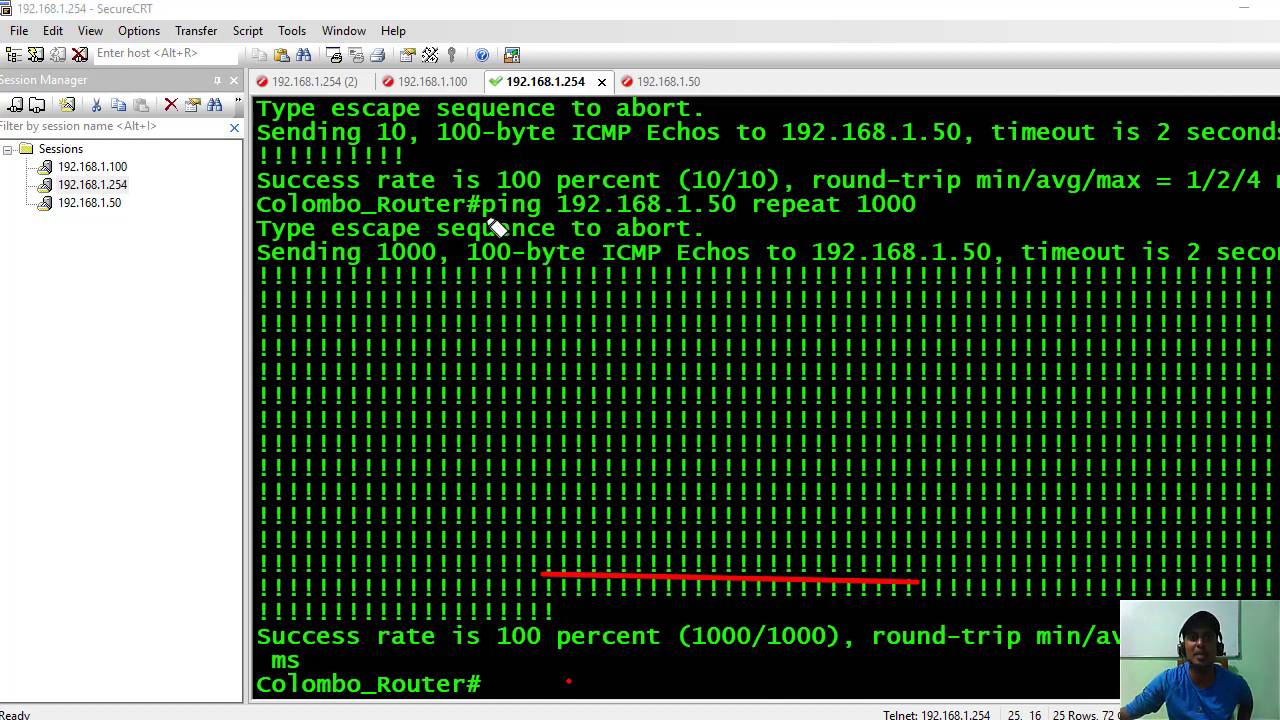
{"action": "left_click_drag", "start_coordinate": [484, 222], "coordinate": [810, 229]}
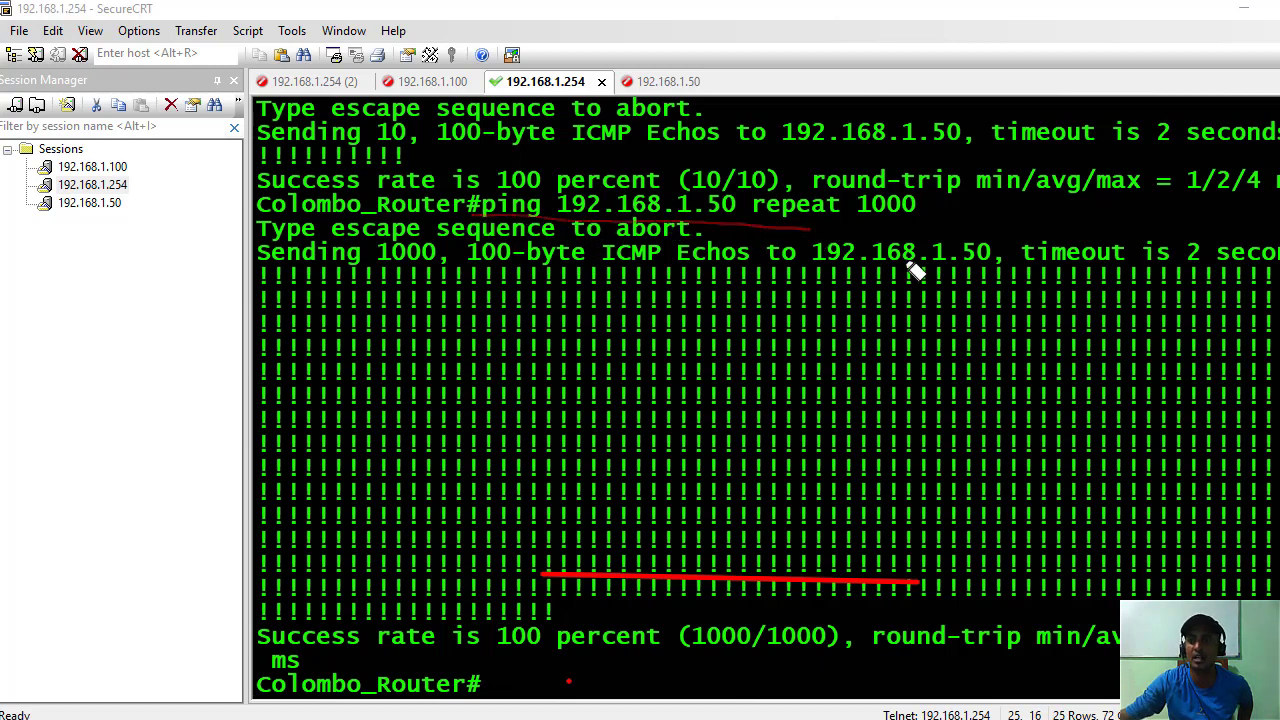
{"action": "mouse_move", "coordinate": [1240, 265]}
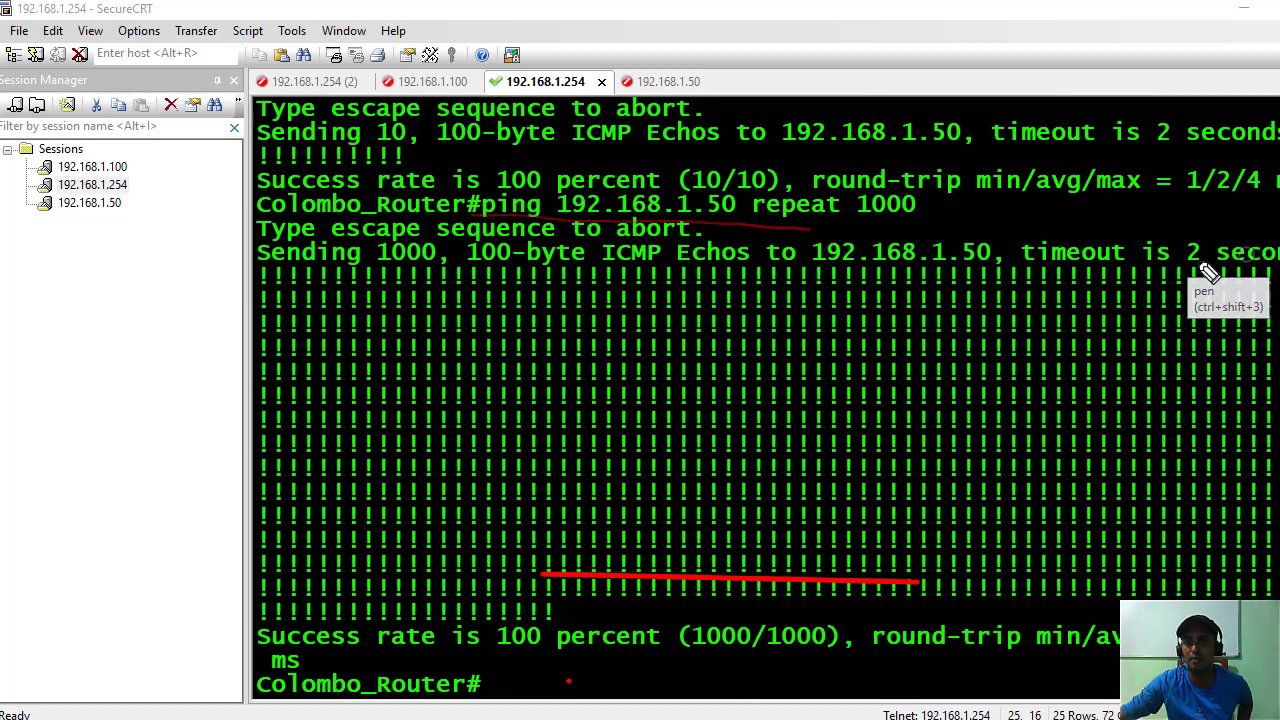
{"action": "mouse_move", "coordinate": [474, 221]}
{"action": "left_mouse_down"}
{"action": "mouse_move", "coordinate": [806, 230]}
{"action": "mouse_move", "coordinate": [936, 214]}
{"action": "mouse_move", "coordinate": [870, 190]}
{"action": "mouse_move", "coordinate": [505, 192]}
{"action": "mouse_move", "coordinate": [510, 232]}
{"action": "left_mouse_up"}
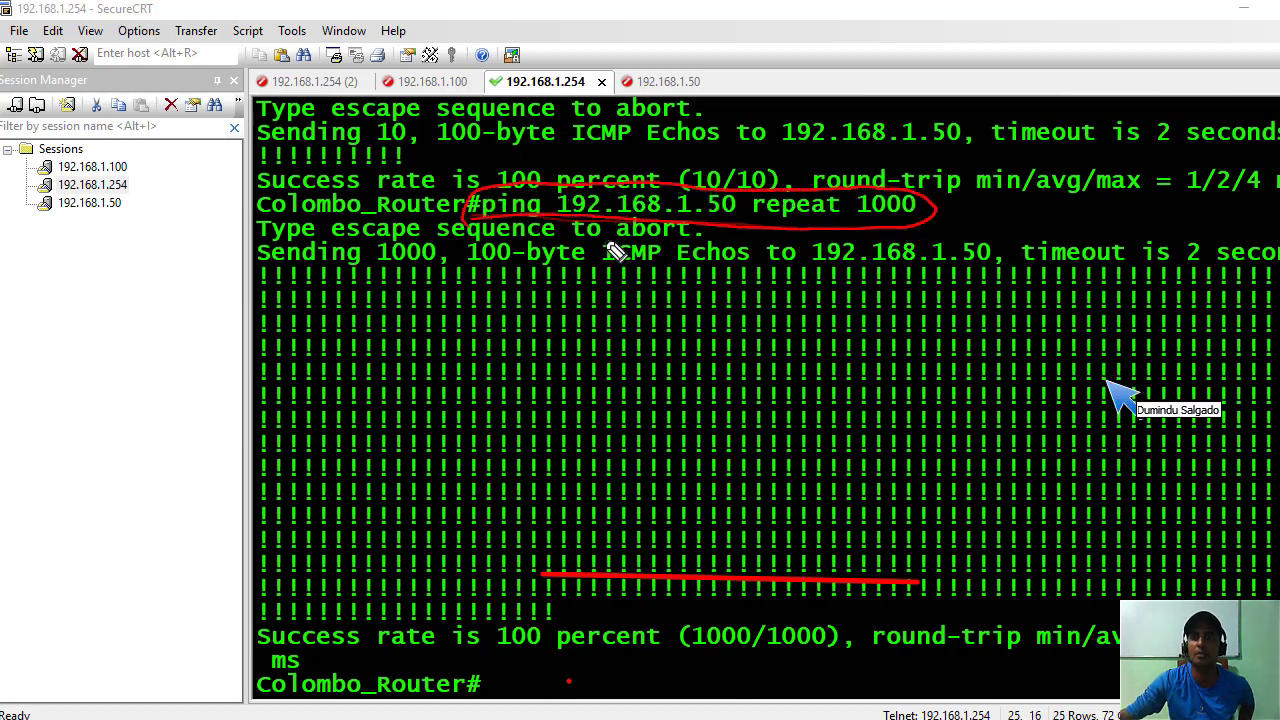
{"action": "left_click_drag", "start_coordinate": [930, 210], "coordinate": [997, 206]}
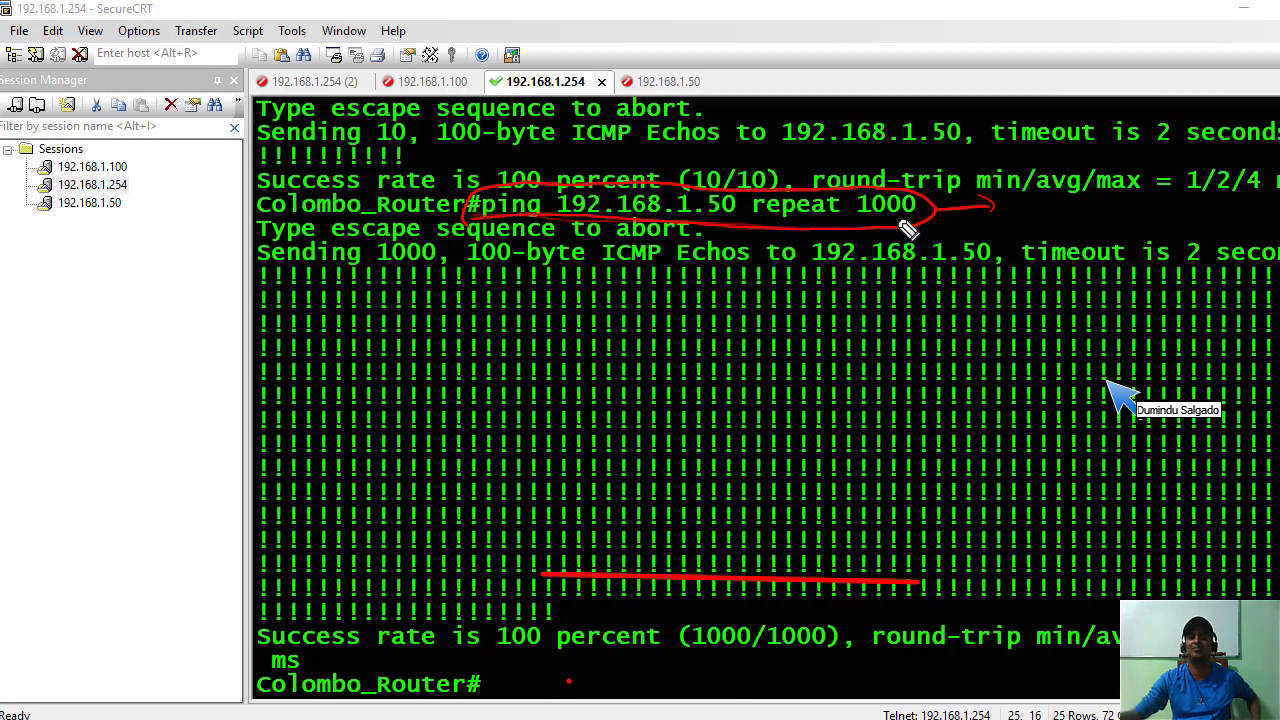
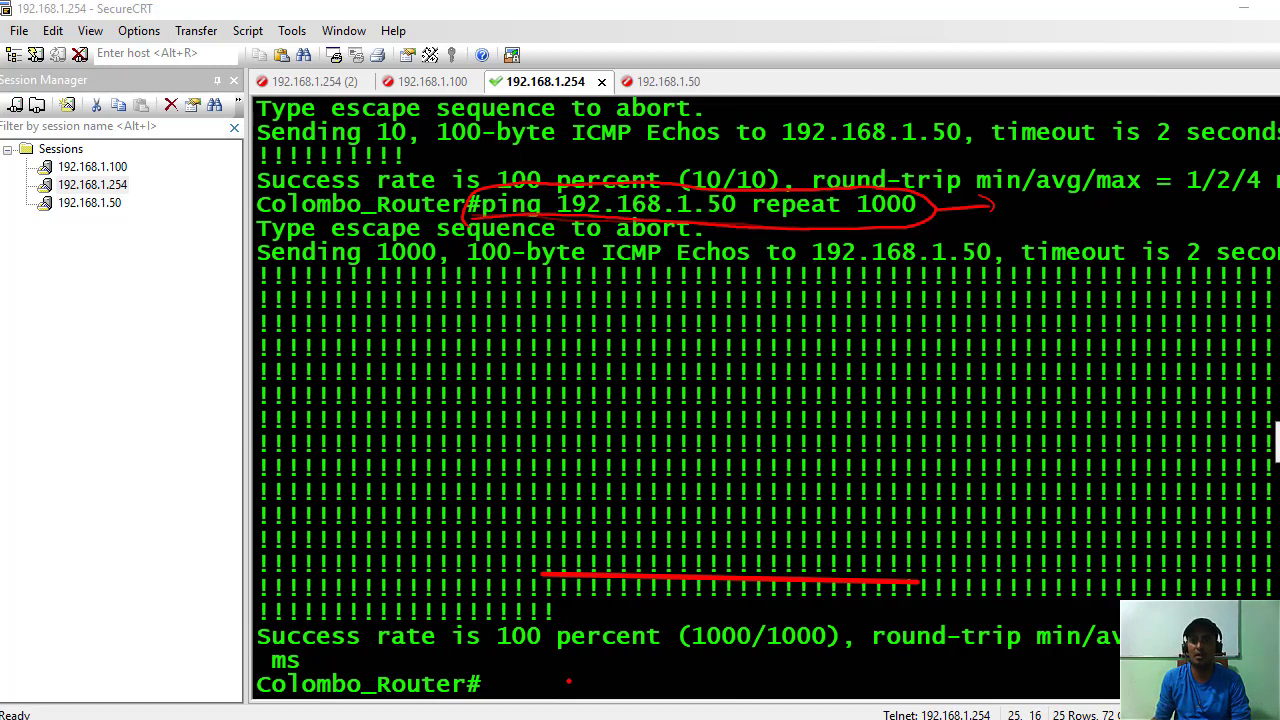
Erase the red annotations and minimize the SecureCRT router terminal to reveal the CCNA PDF.
{"action": "key", "text": "e"}
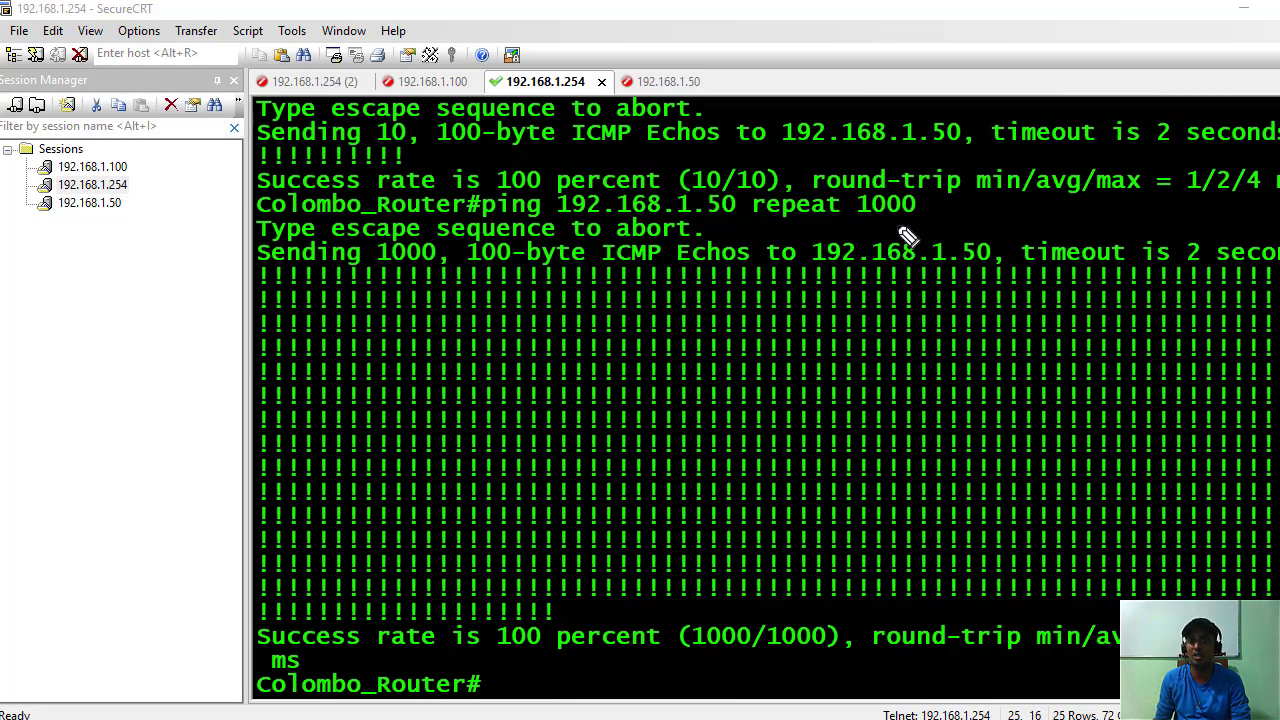
{"action": "left_click", "coordinate": [1243, 9]}
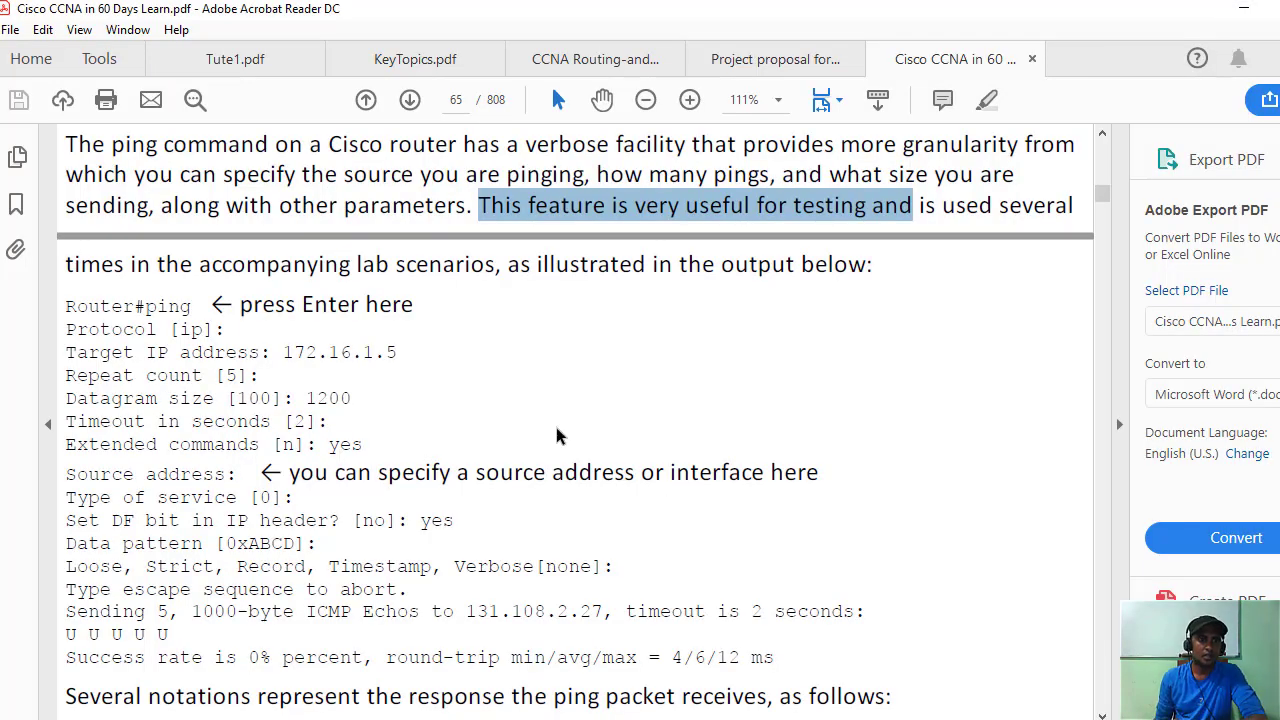
{"action": "scroll", "coordinate": [557, 432], "scroll_direction": "down", "scroll_amount": 3}
{"action": "scroll", "coordinate": [557, 432], "scroll_direction": "down", "scroll_amount": 5}
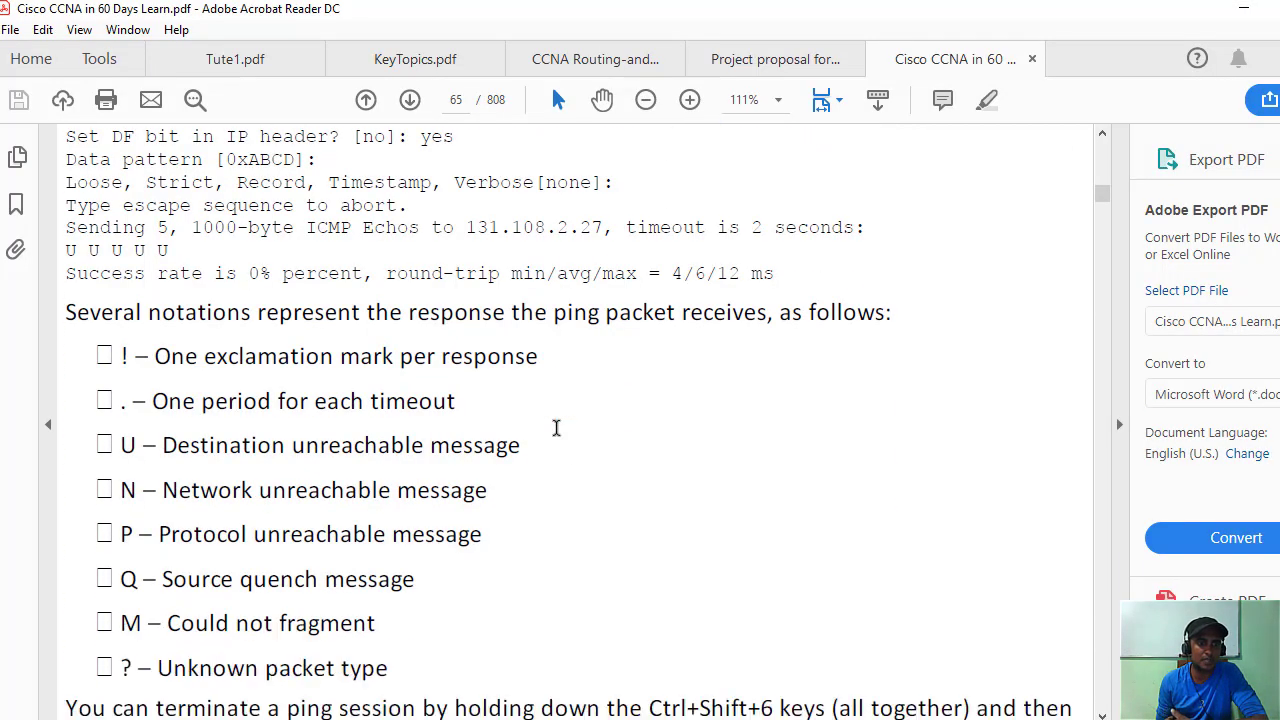
{"action": "scroll", "coordinate": [549, 490], "scroll_direction": "down", "scroll_amount": 2}
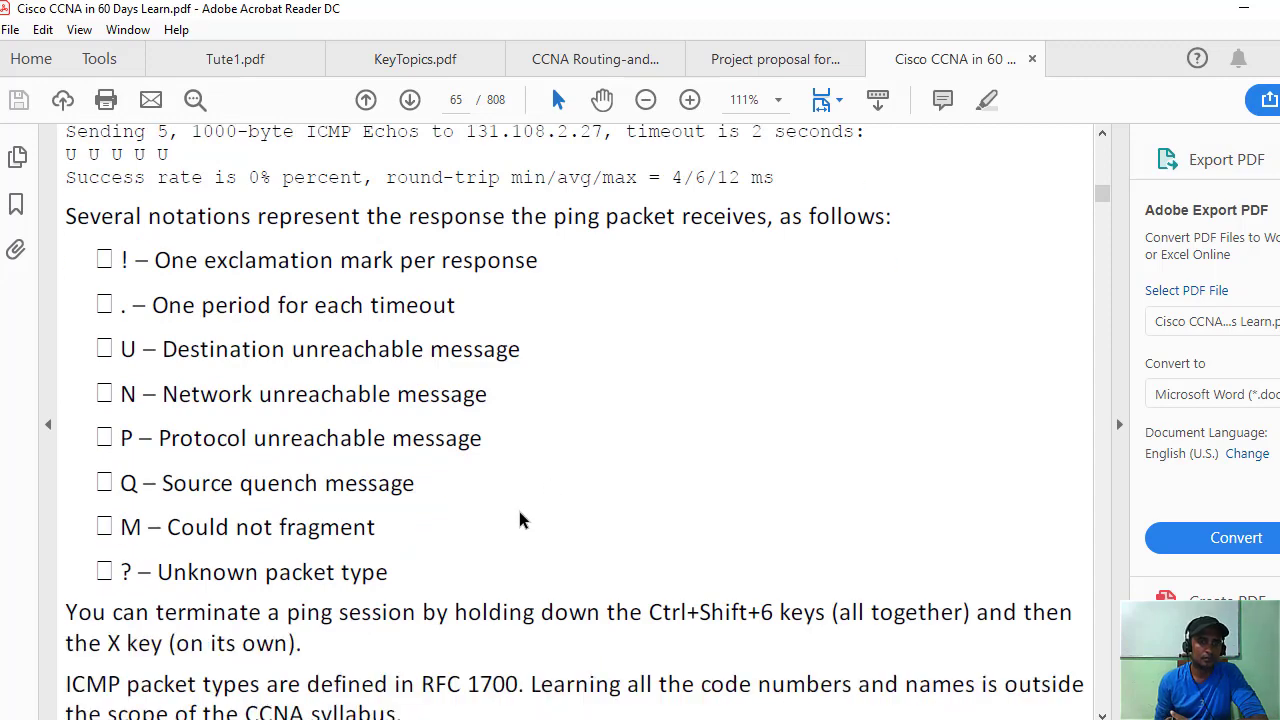
{"action": "scroll", "coordinate": [520, 517], "scroll_direction": "down", "scroll_amount": 2}
{"action": "scroll", "coordinate": [522, 512], "scroll_direction": "up", "scroll_amount": 1}
{"action": "scroll", "coordinate": [522, 512], "scroll_direction": "up", "scroll_amount": 10}
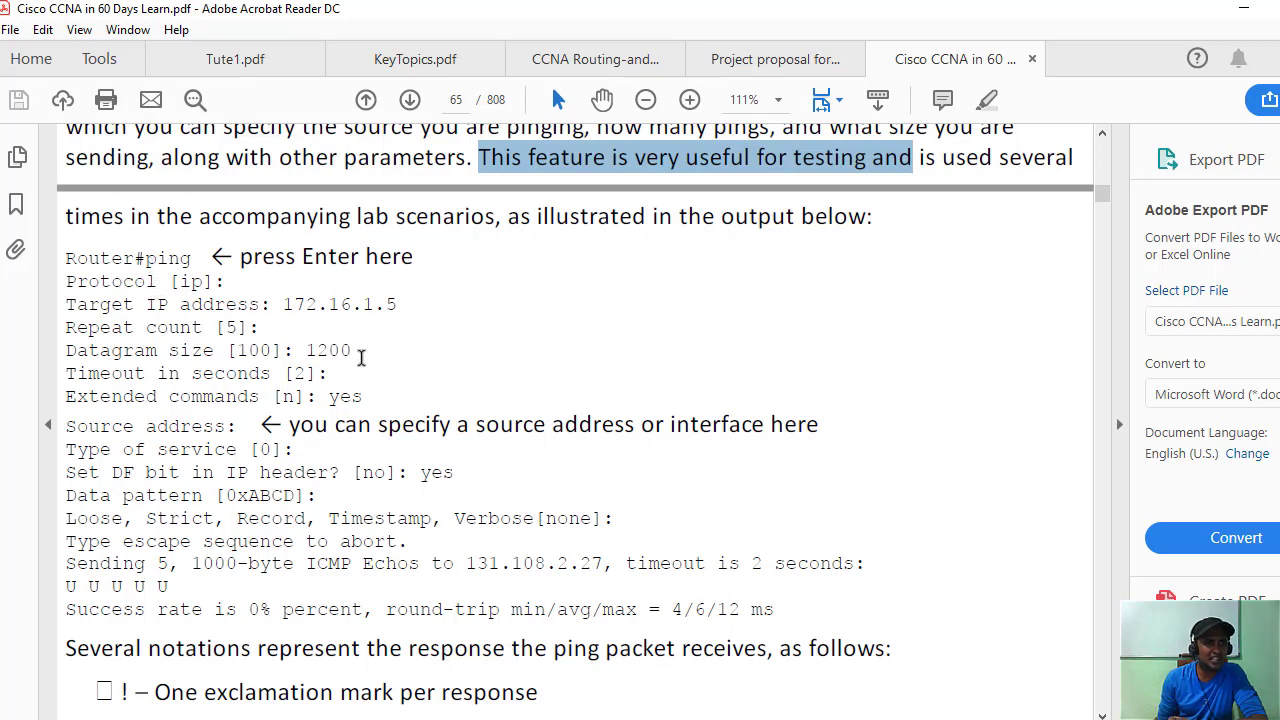
{"action": "scroll", "coordinate": [905, 666], "scroll_direction": "down", "scroll_amount": 2}
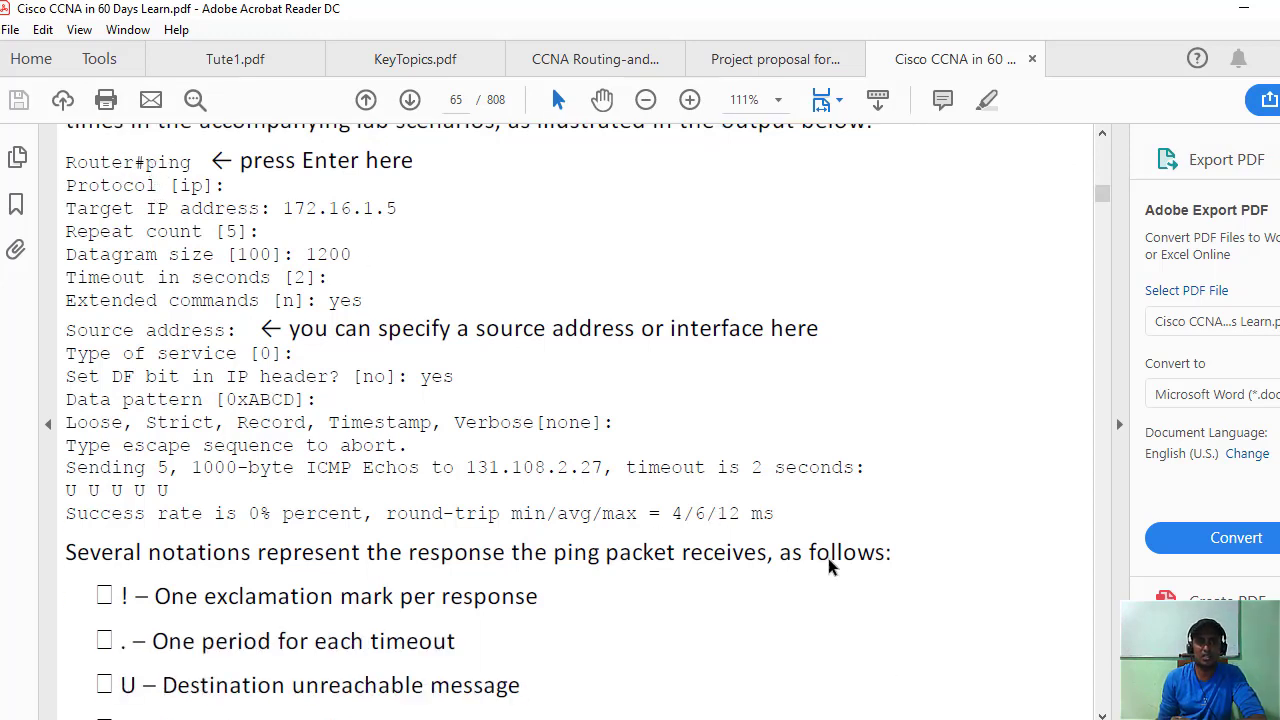
{"action": "scroll", "coordinate": [829, 563], "scroll_direction": "down", "scroll_amount": 1}
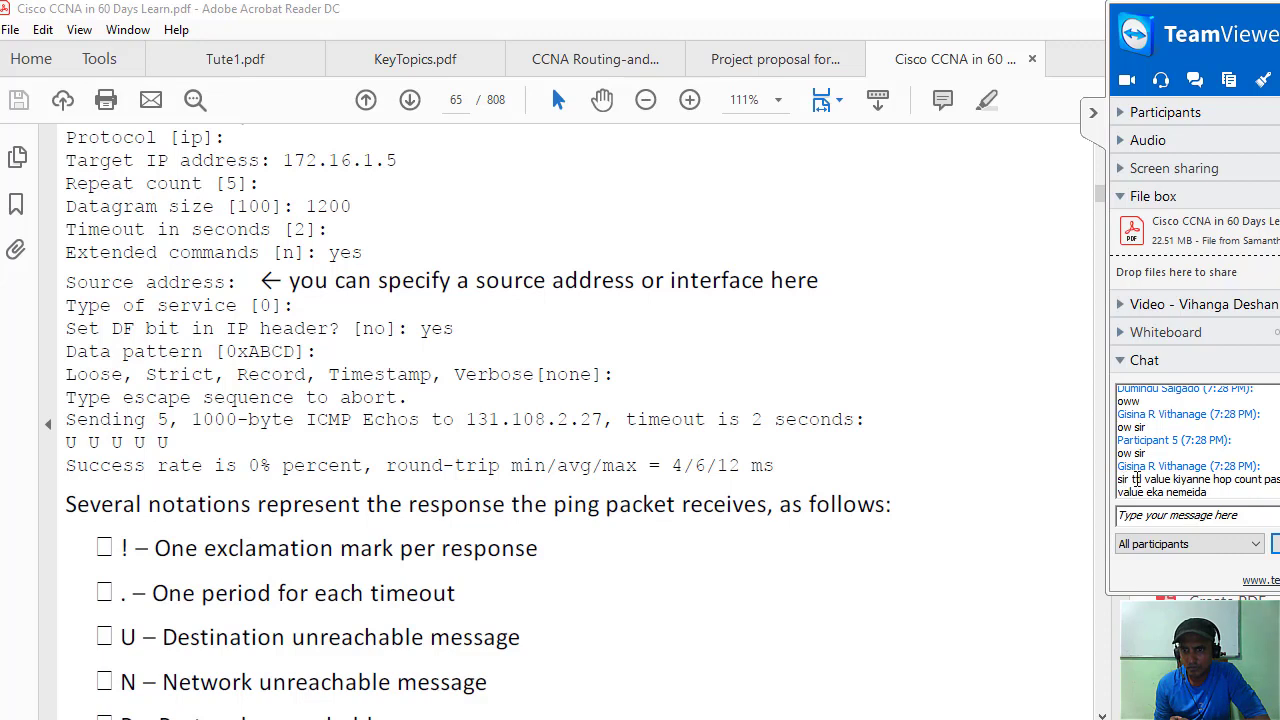
{"action": "mouse_move", "coordinate": [1131, 479]}
{"action": "left_mouse_down"}
{"action": "mouse_move", "coordinate": [1210, 490]}
{"action": "mouse_move", "coordinate": [1118, 476]}
{"action": "left_mouse_up"}
{"action": "left_click", "coordinate": [1220, 488]}
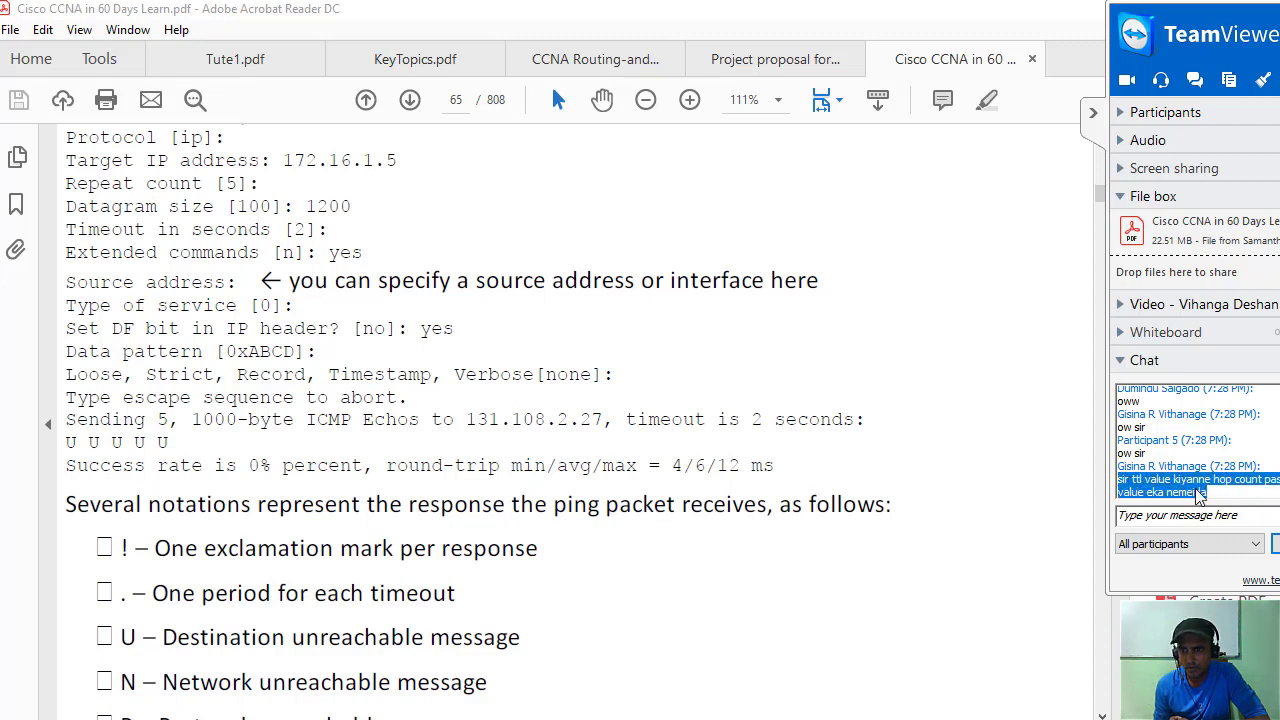
{"action": "left_click", "coordinate": [1222, 492]}
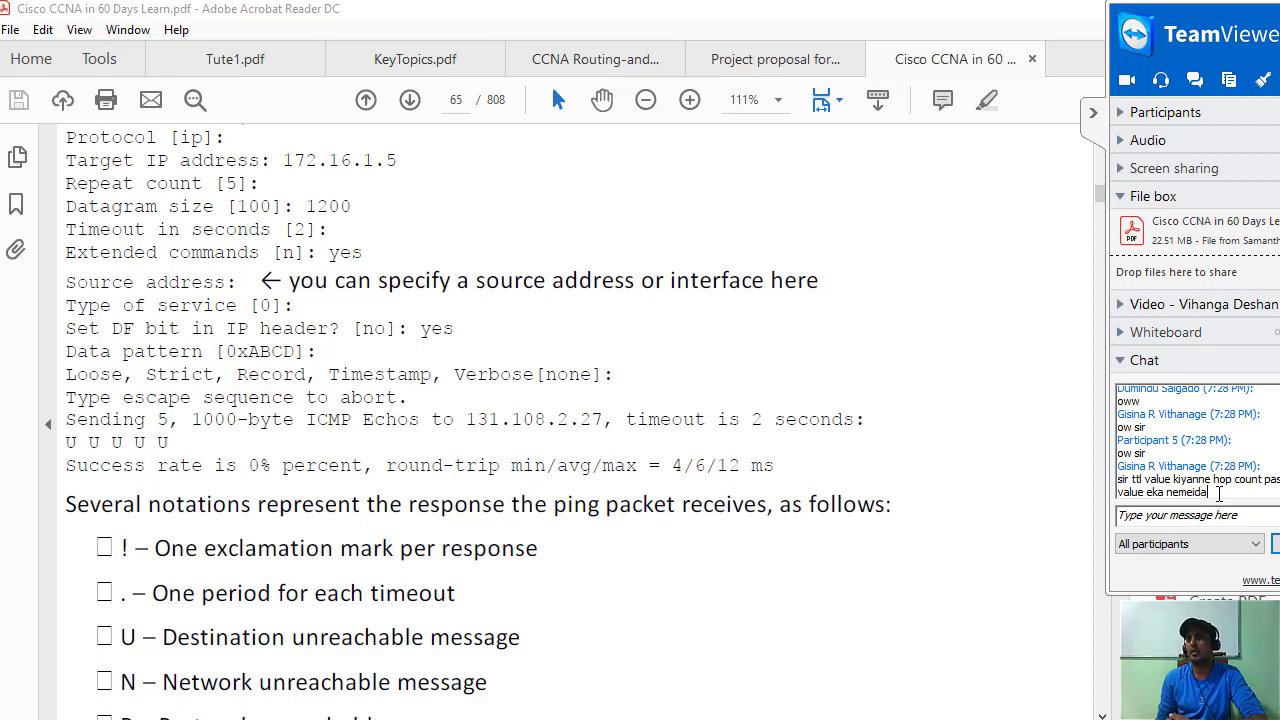
{"action": "triple_click", "coordinate": [1219, 492]}
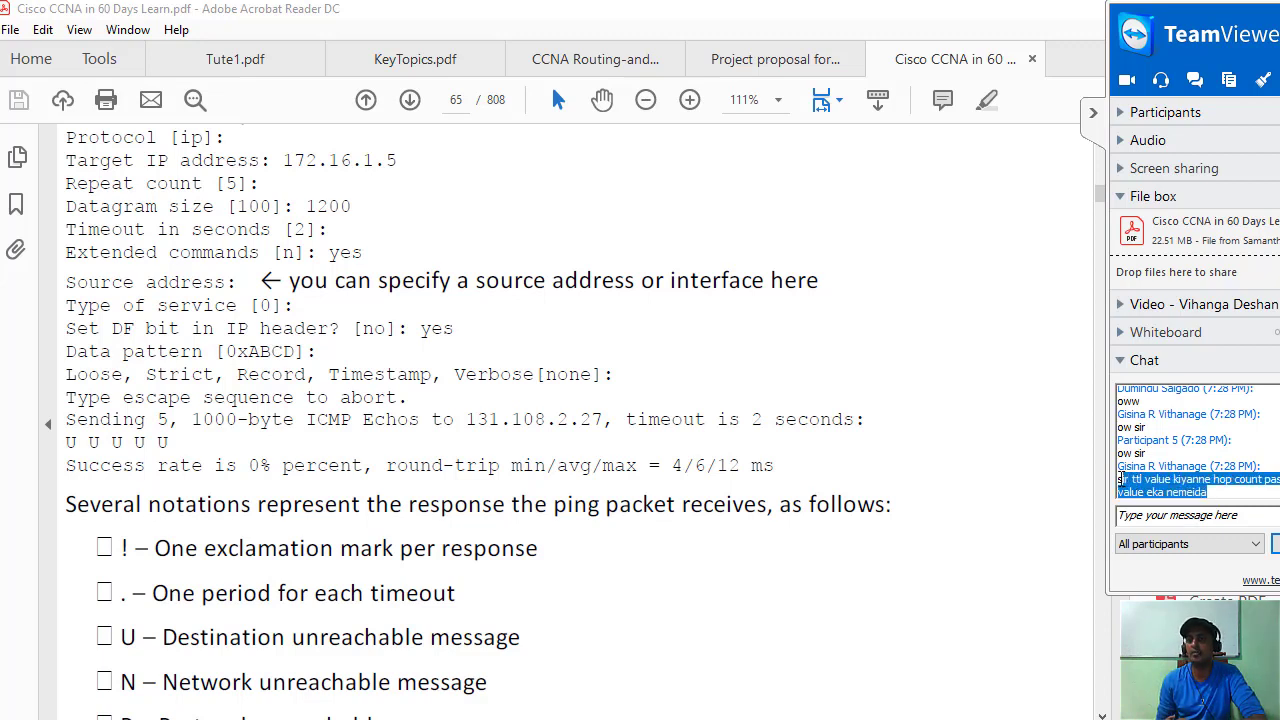
{"action": "left_click", "coordinate": [1228, 492]}
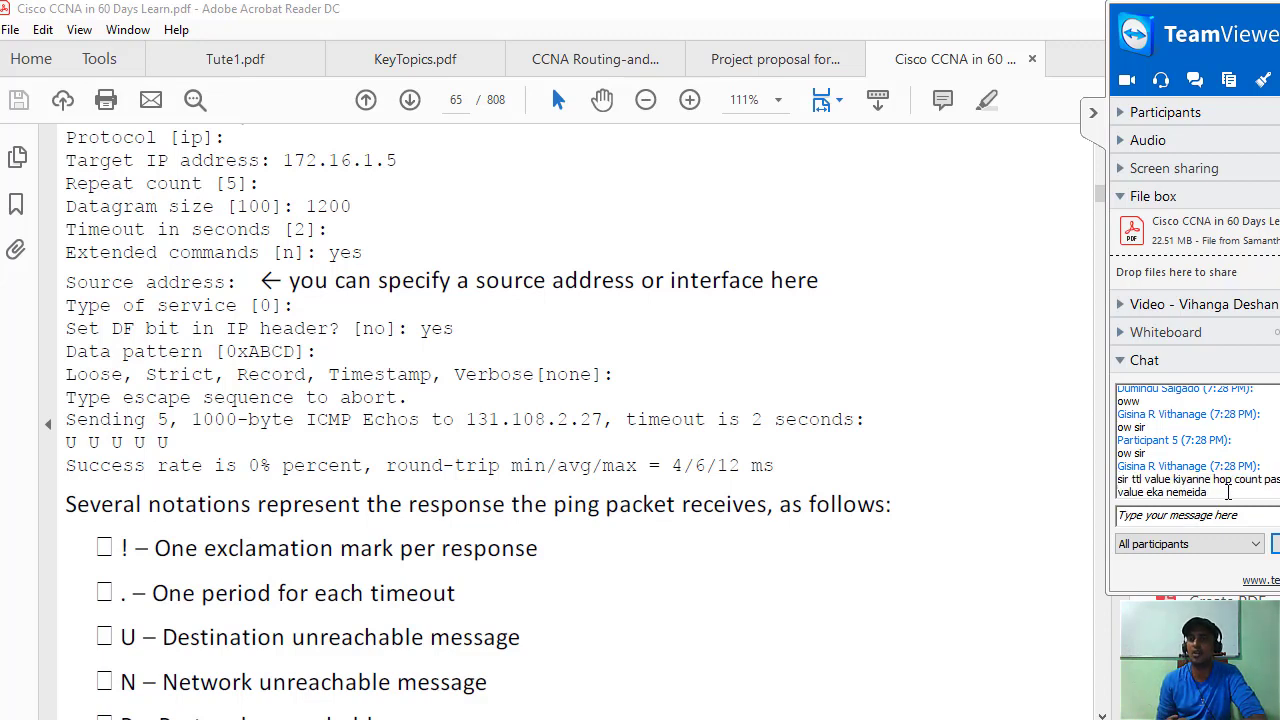
{"action": "triple_click", "coordinate": [1195, 491]}
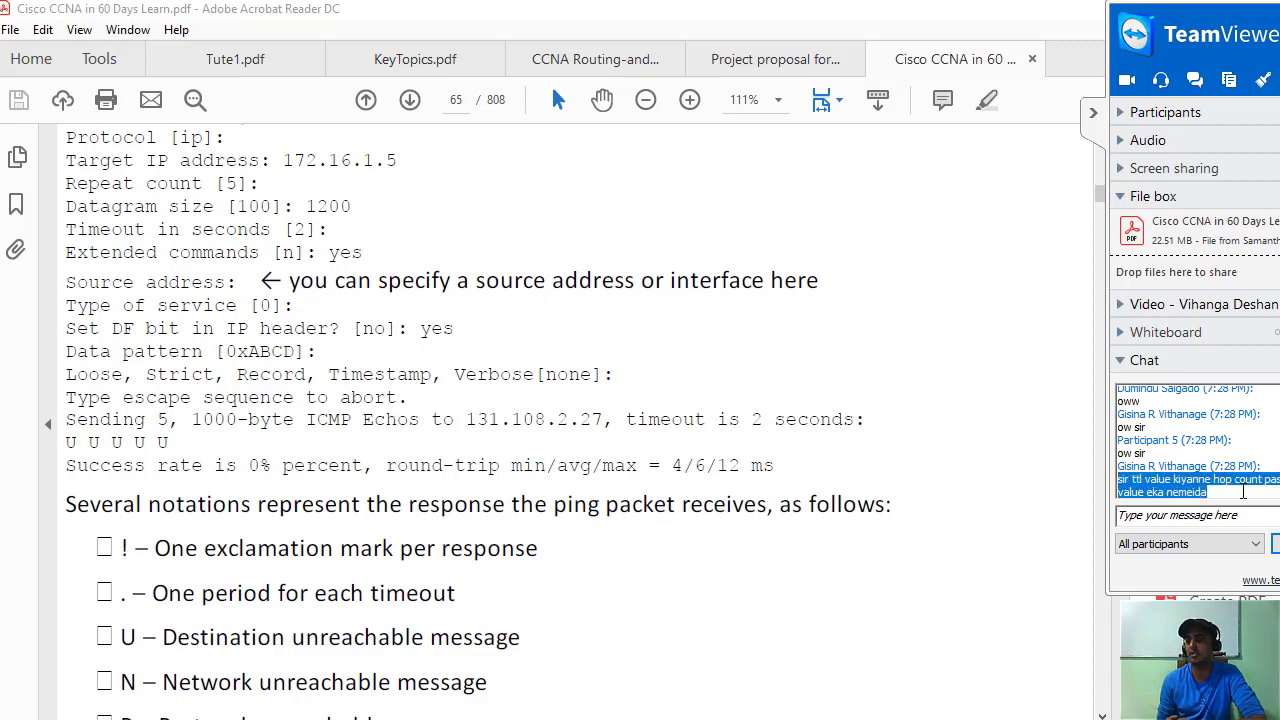
{"action": "left_click", "coordinate": [1243, 491]}
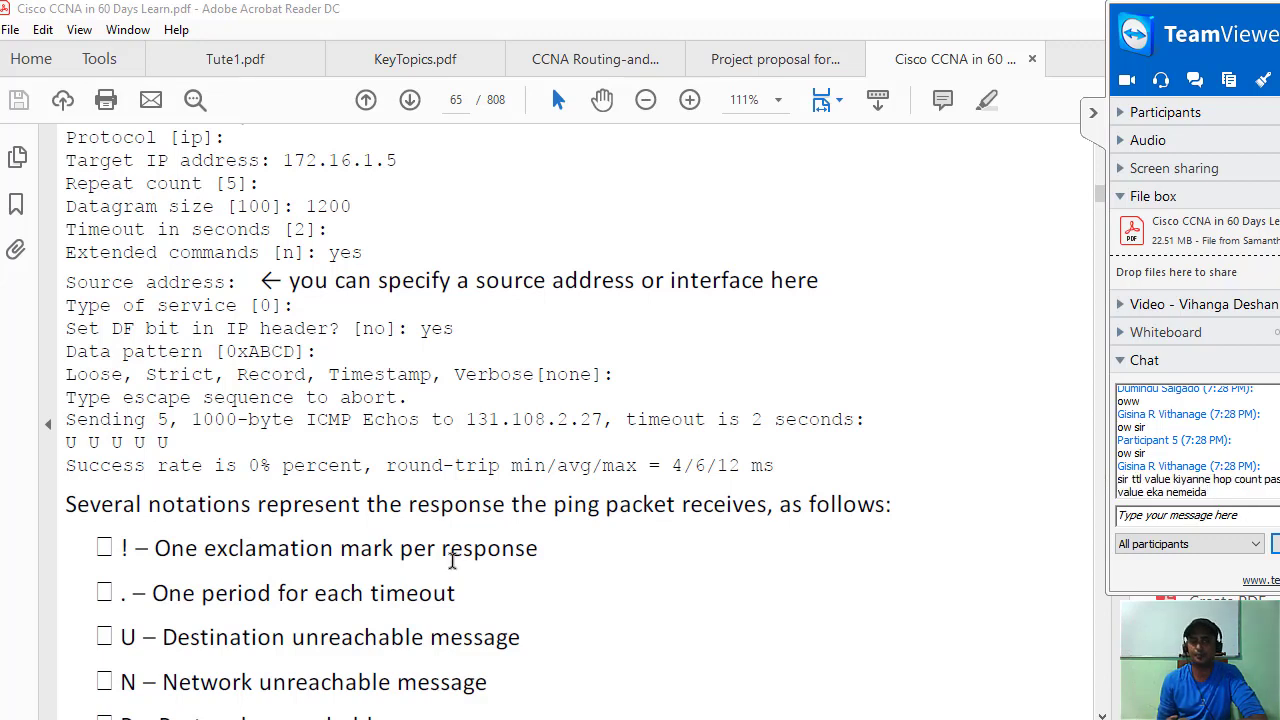
{"action": "scroll", "coordinate": [495, 470], "scroll_direction": "down", "scroll_amount": 1}
{"action": "scroll", "coordinate": [500, 466], "scroll_direction": "up", "scroll_amount": 4}
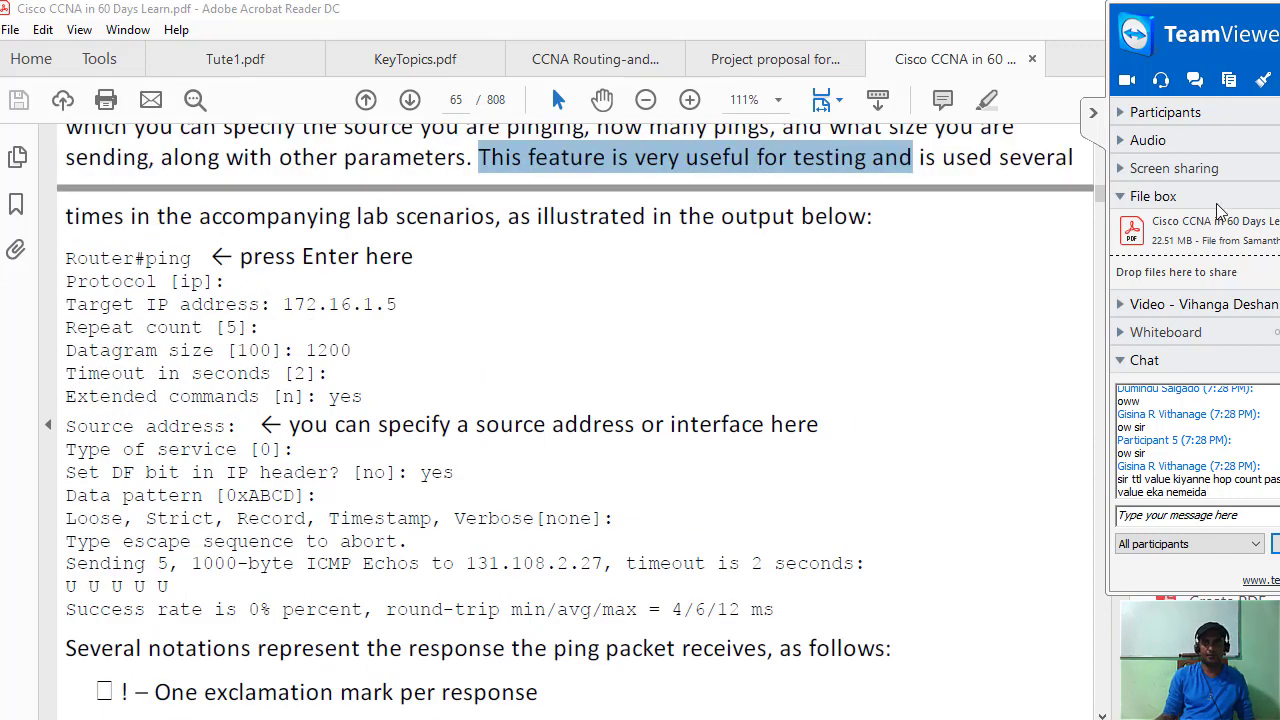
{"action": "left_click", "coordinate": [1096, 118]}
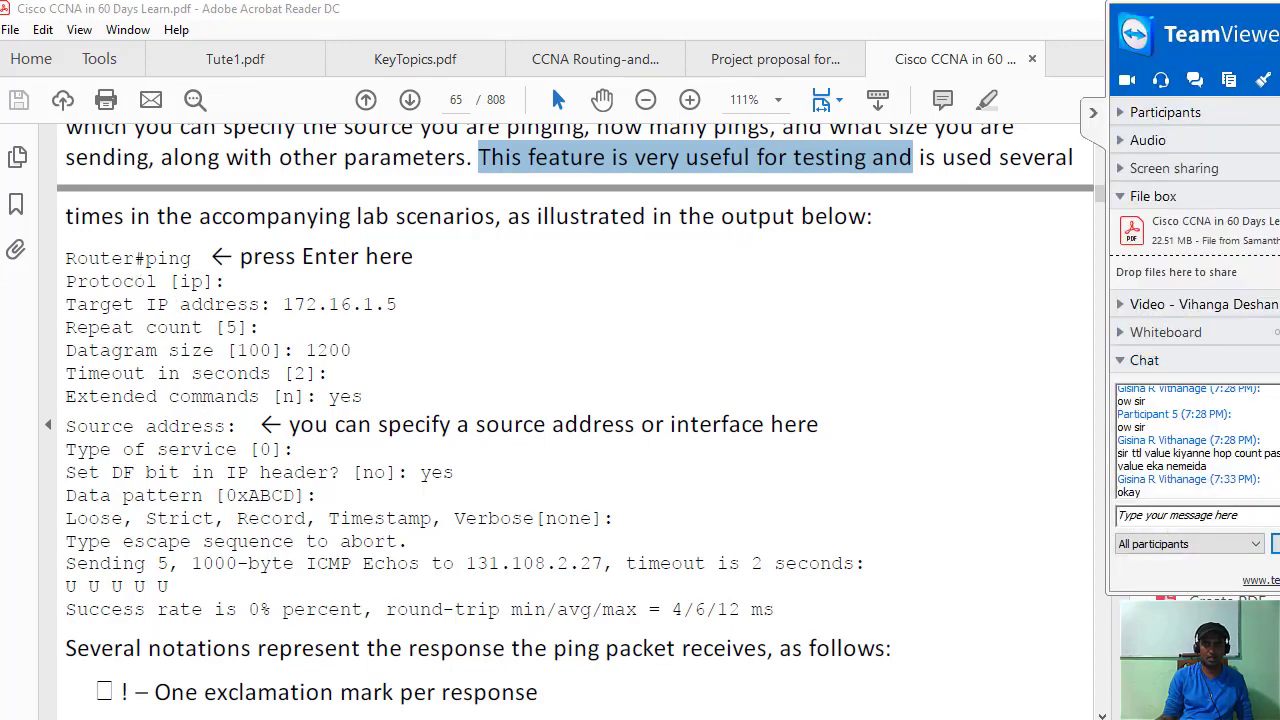
{"action": "mouse_move", "coordinate": [462, 719]}
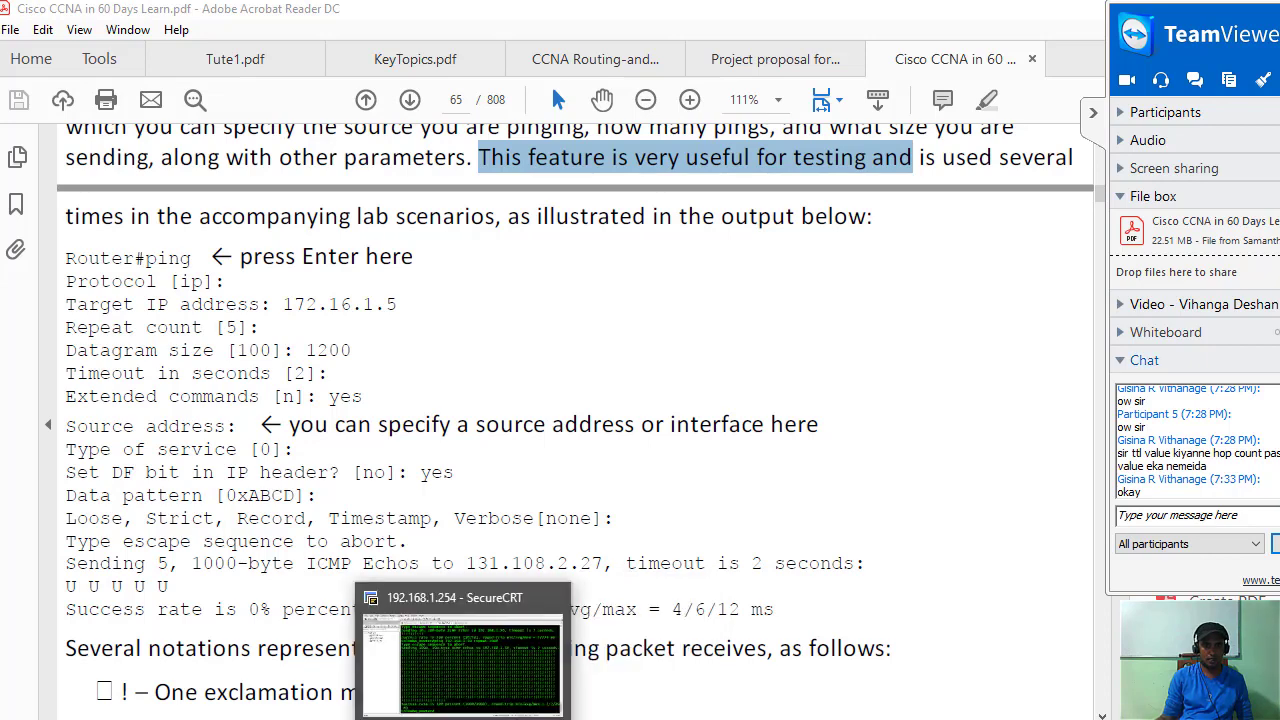
Run an extended ping on Colombo_Router with a blank target, which returns 'Bad IP address'.
{"action": "left_click", "coordinate": [520, 668]}
{"action": "type", "text": "ping"}
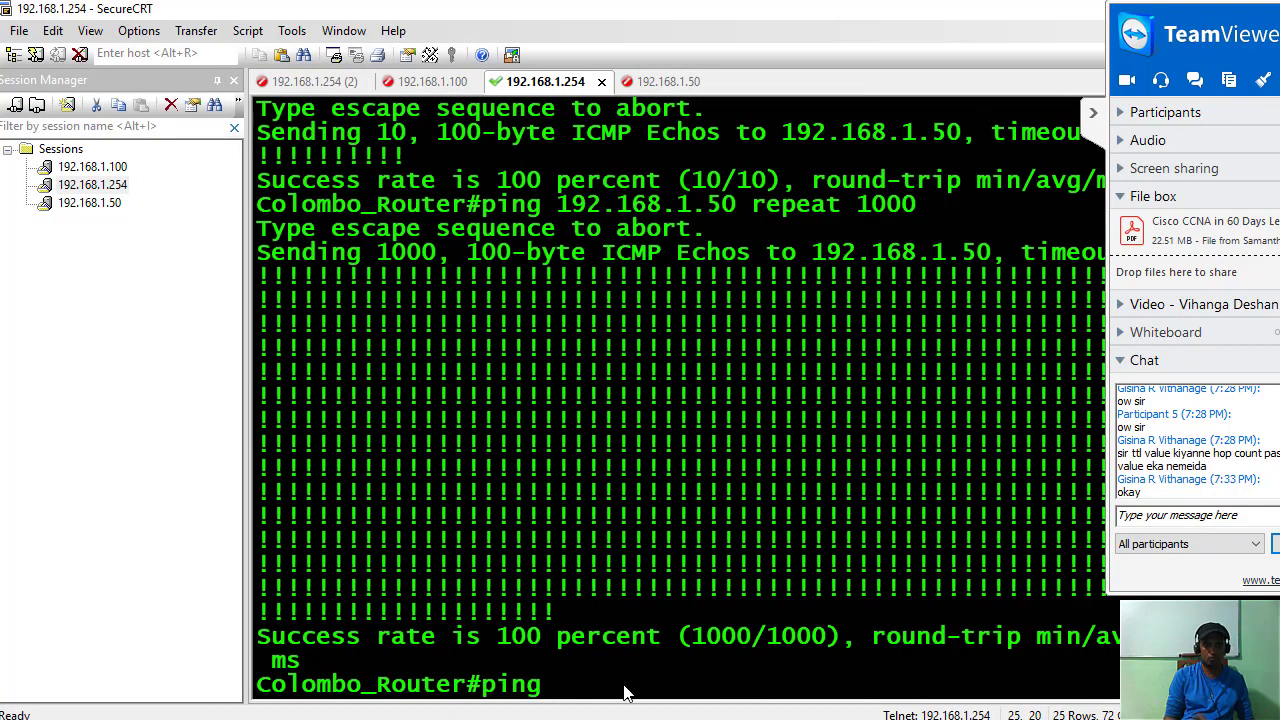
{"action": "key", "text": "Return"}
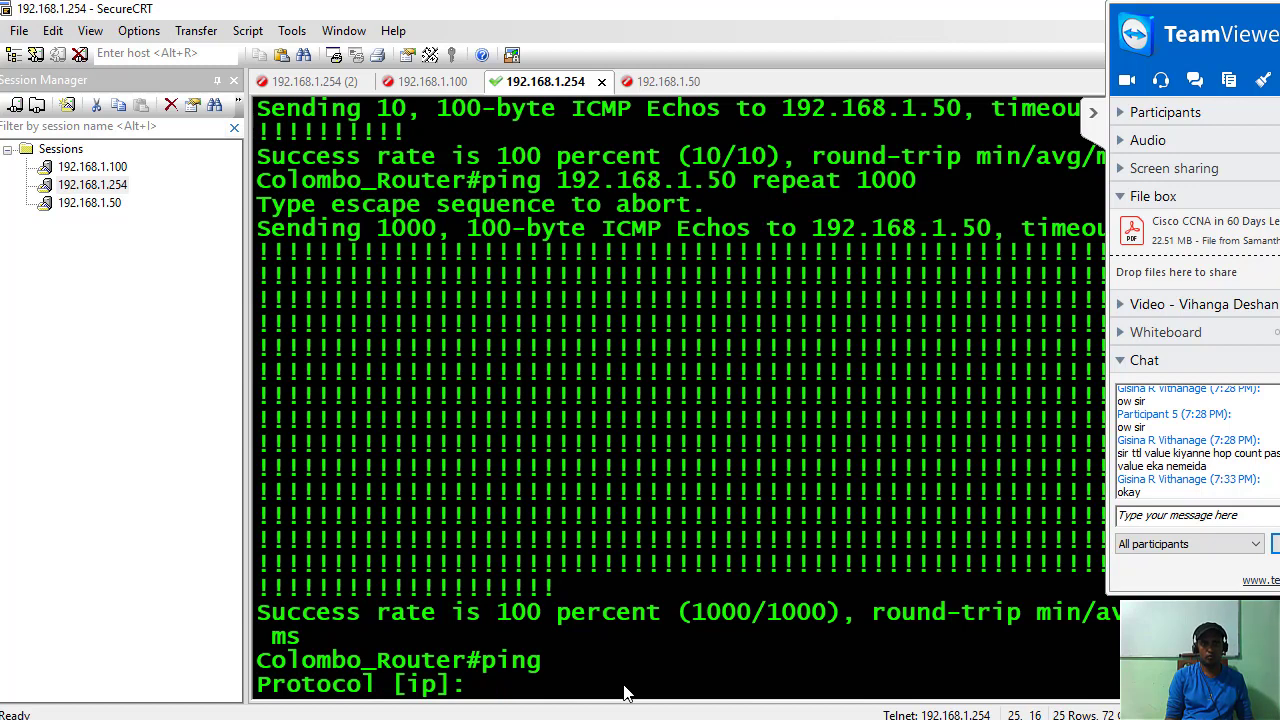
{"action": "key", "text": "Return"}
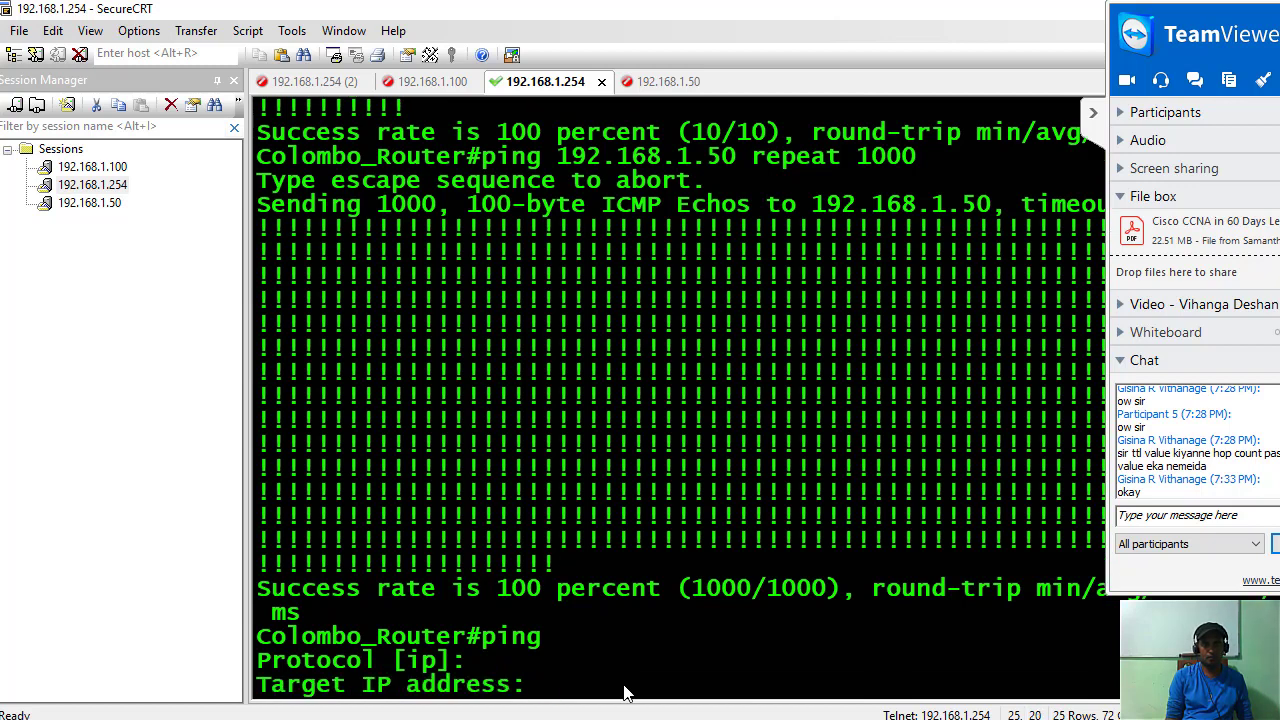
{"action": "key", "text": "Return"}
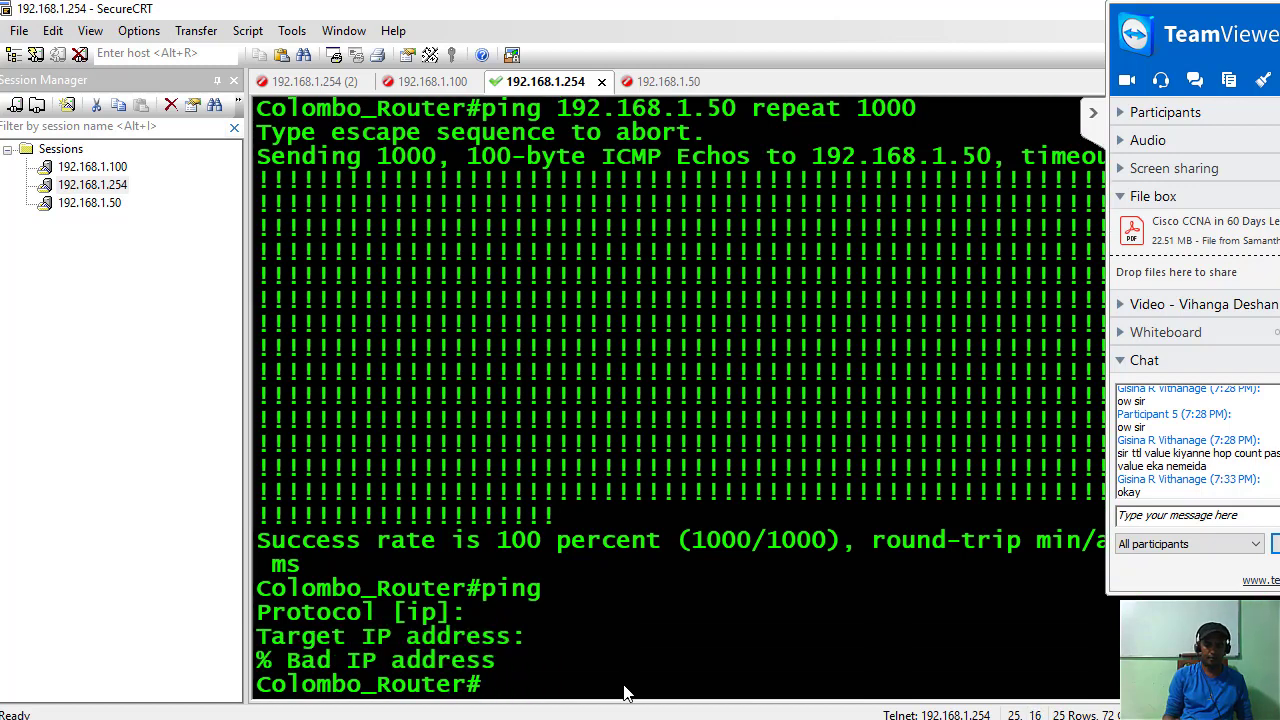
Start another extended ping with icmp as the protocol, which is rejected as unknown.
{"action": "type", "text": "ping"}
{"action": "key", "text": "Return"}
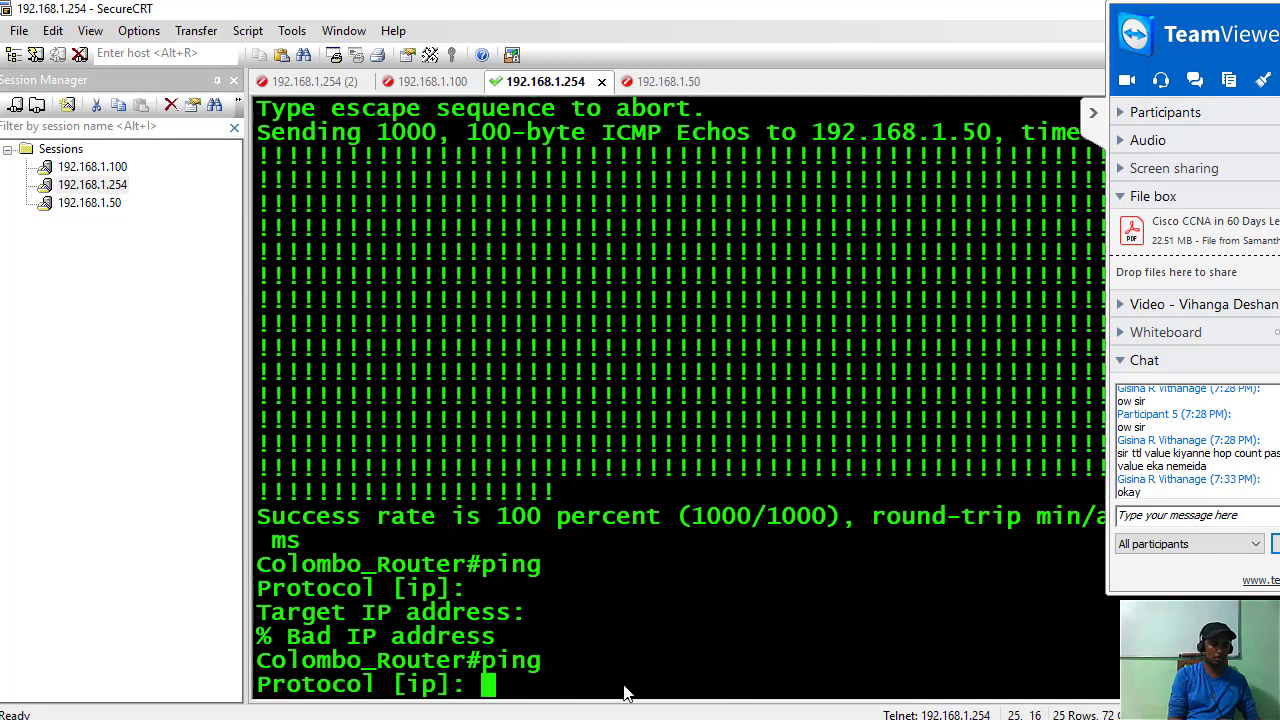
{"action": "type", "text": "icmp"}
{"action": "key", "text": "Return"}
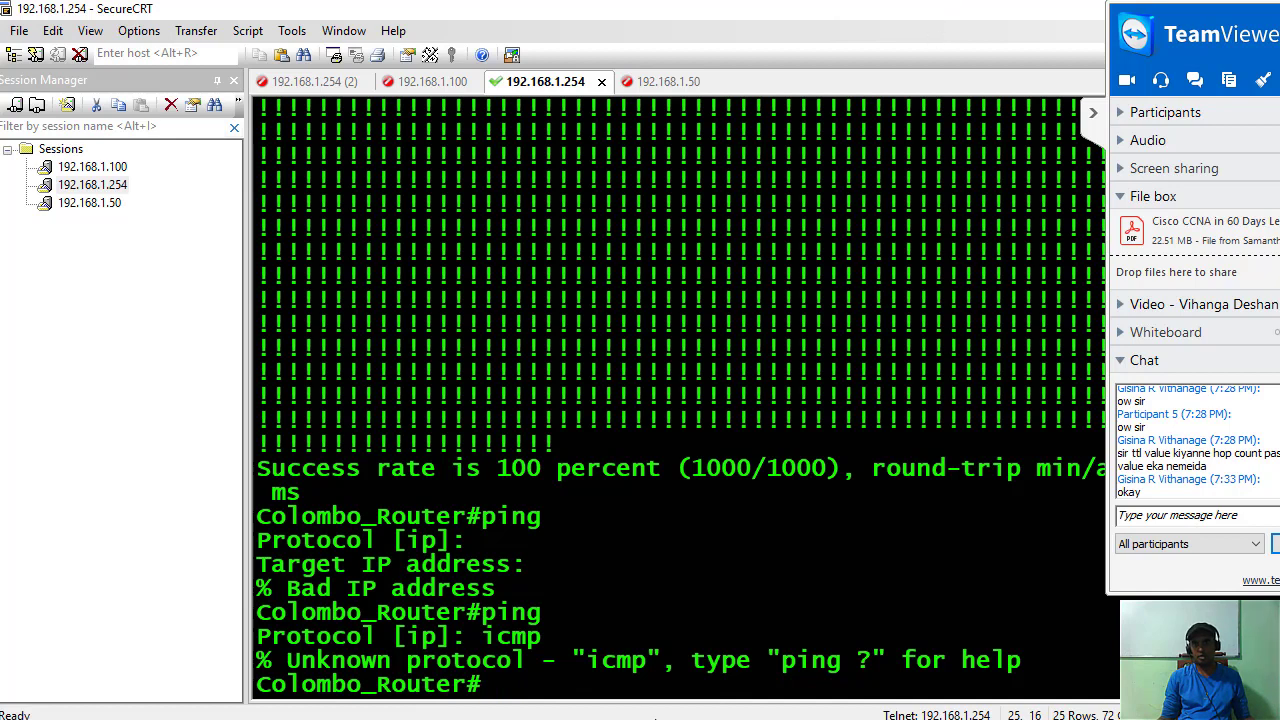
{"action": "mouse_move", "coordinate": [925, 712]}
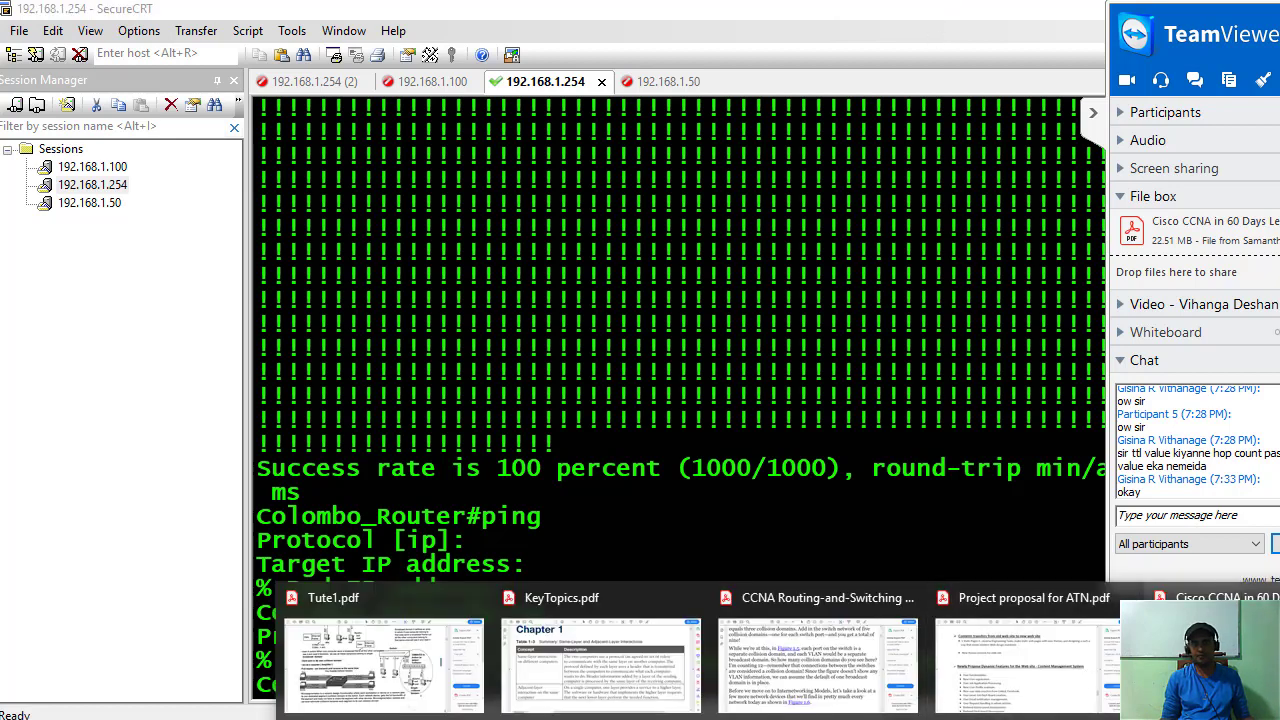
{"action": "mouse_move", "coordinate": [1160, 650]}
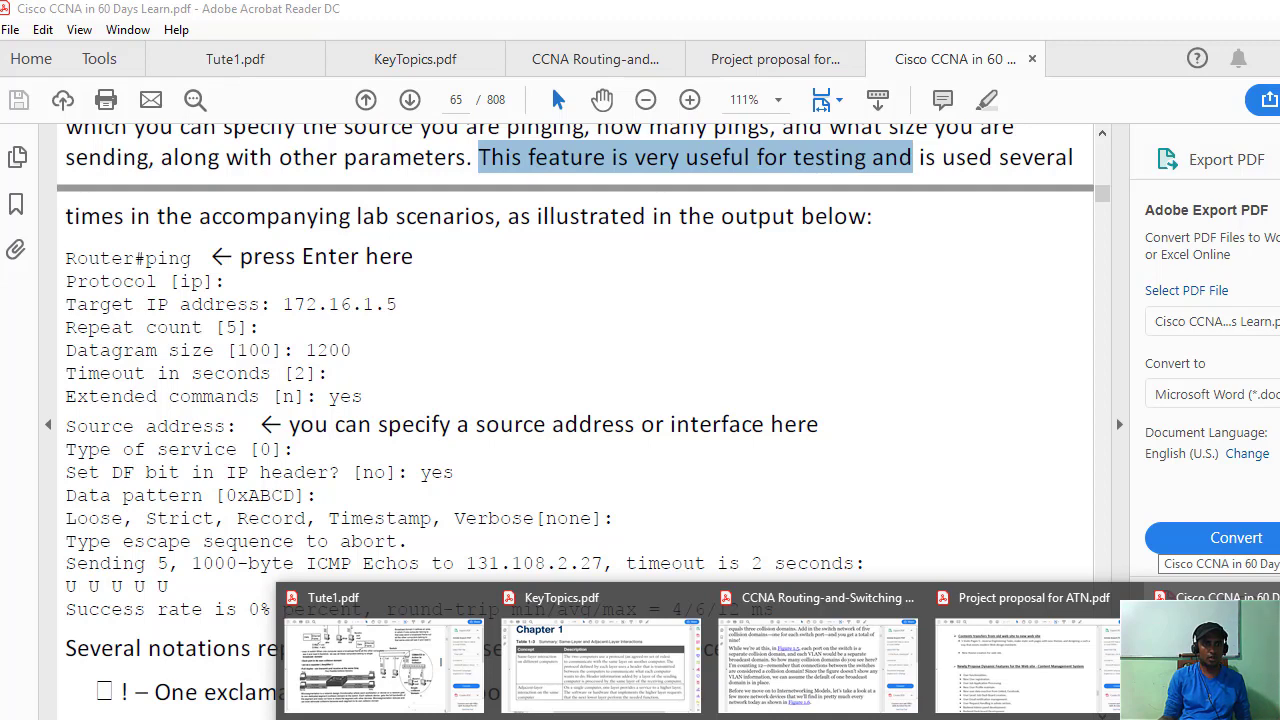
Bring the CCNA PDF forward and scroll page 65 to the list of ping response notations.
{"action": "left_click", "coordinate": [1170, 650]}
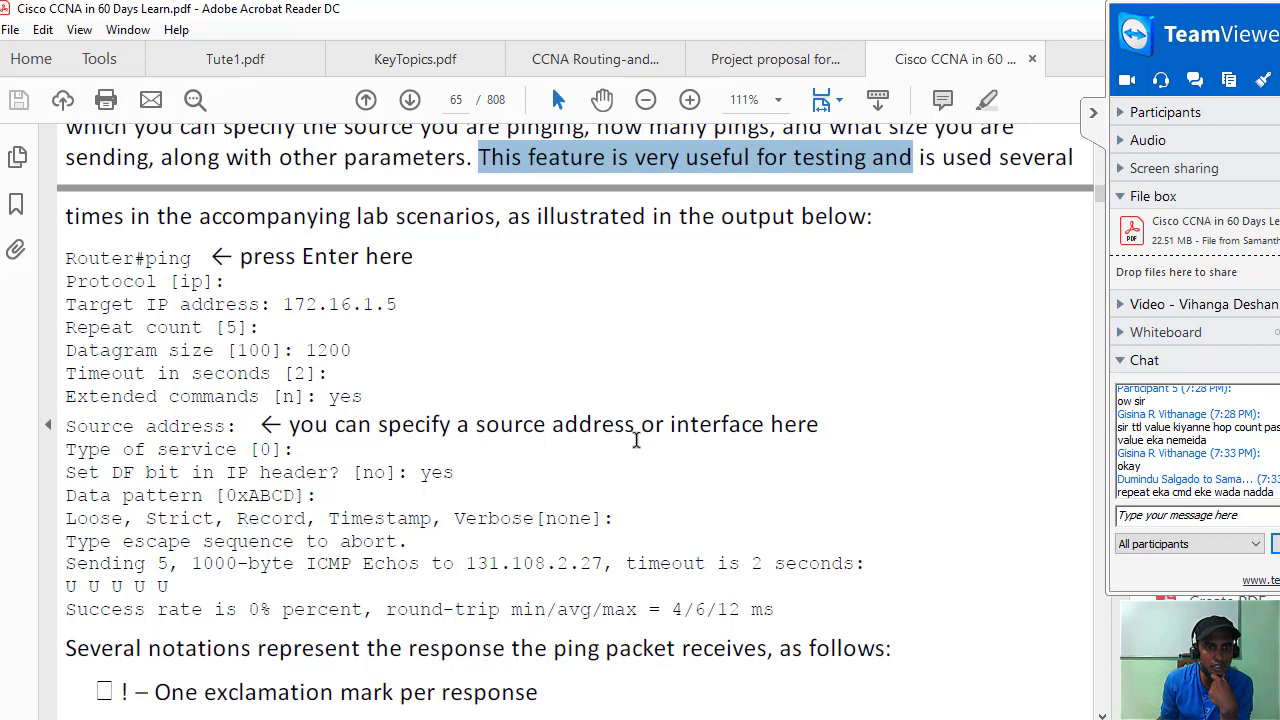
{"action": "scroll", "coordinate": [363, 434], "scroll_direction": "down", "scroll_amount": 3}
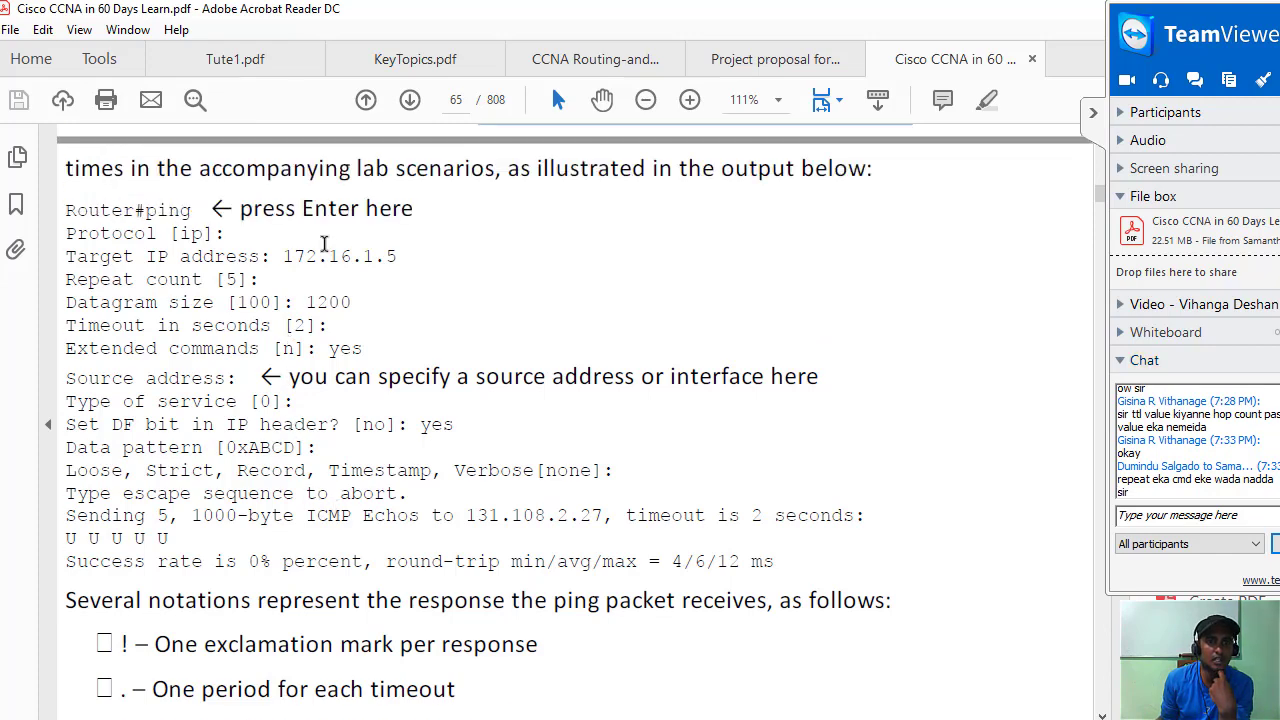
{"action": "scroll", "coordinate": [325, 295], "scroll_direction": "up", "scroll_amount": 2}
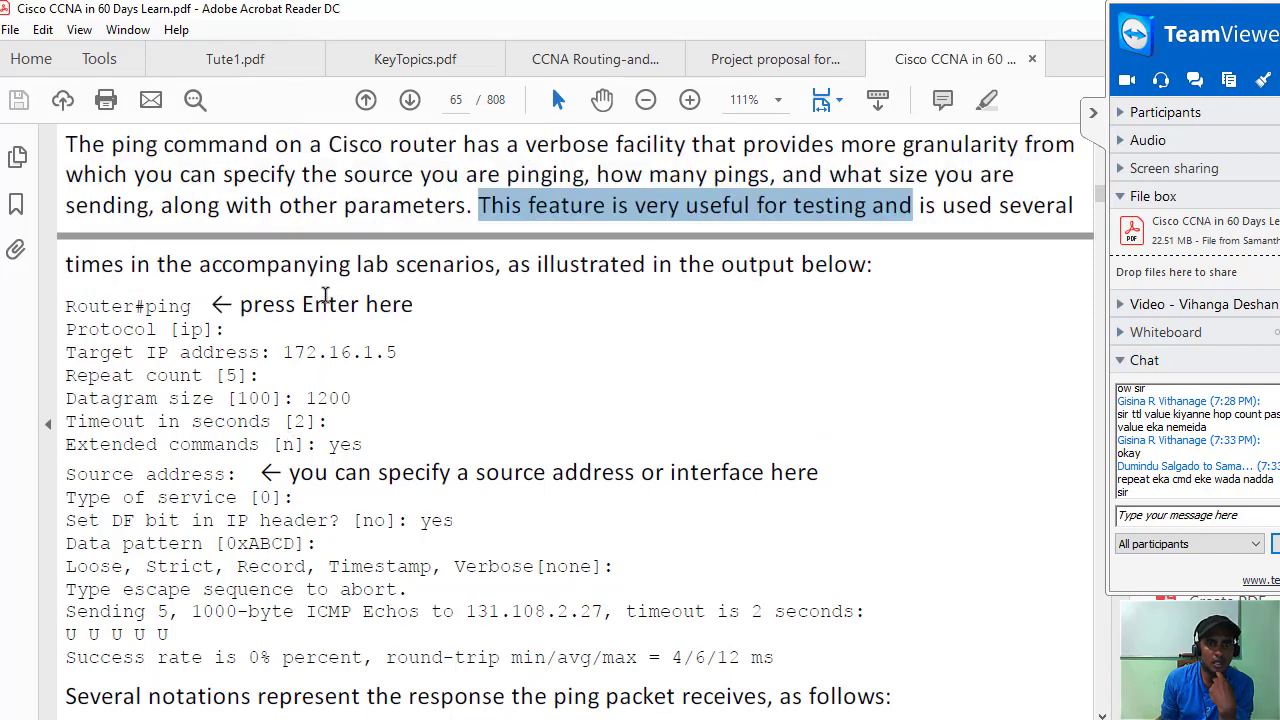
{"action": "scroll", "coordinate": [325, 295], "scroll_direction": "down", "scroll_amount": 7}
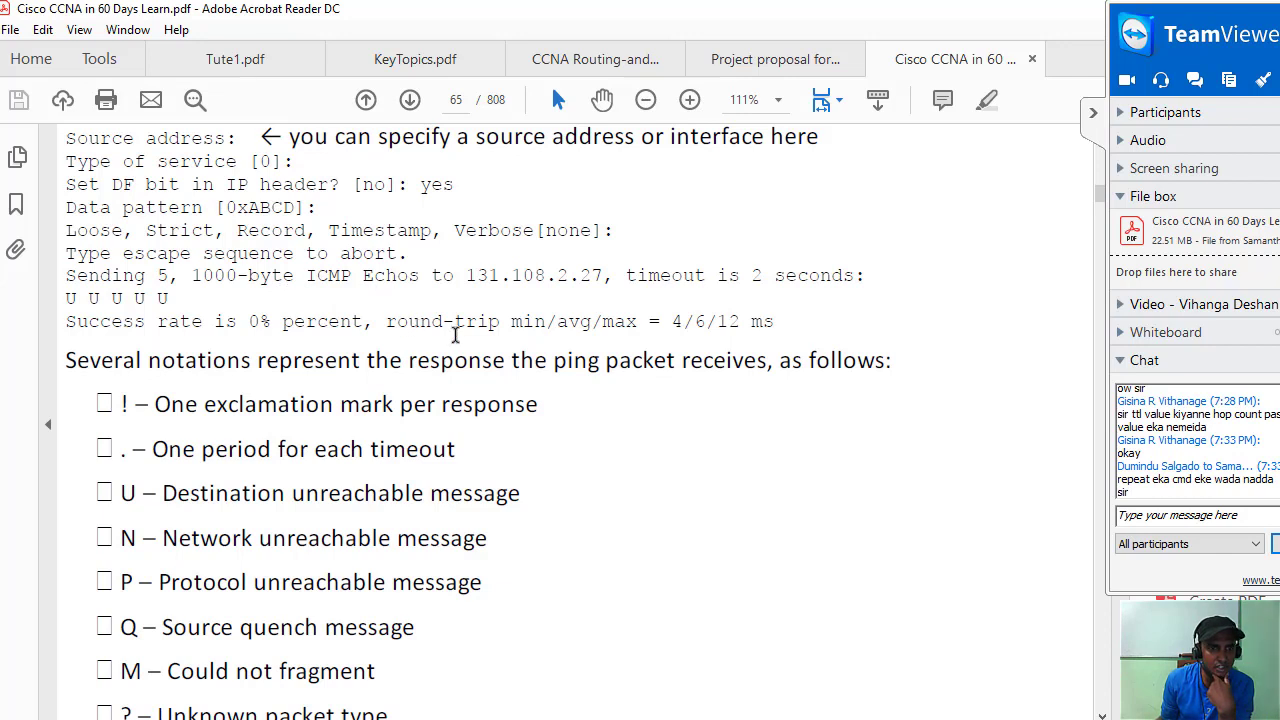
{"action": "scroll", "coordinate": [455, 335], "scroll_direction": "down", "scroll_amount": 1}
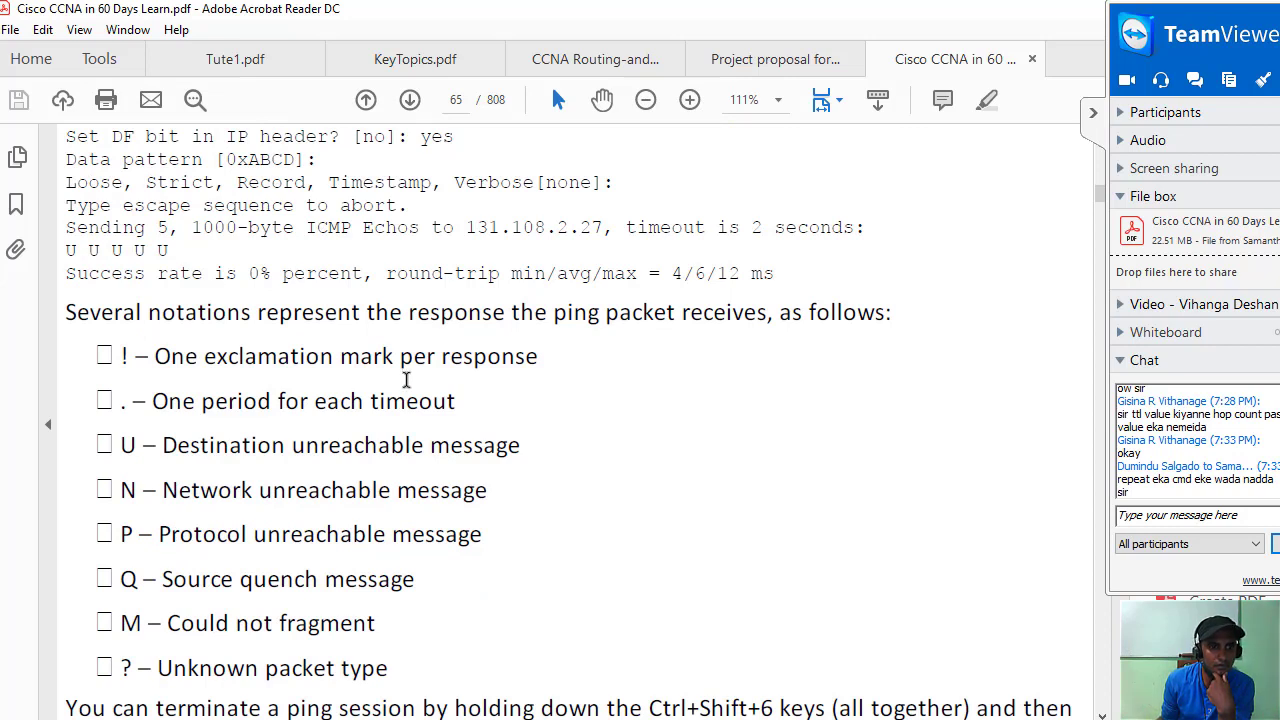
{"action": "scroll", "coordinate": [406, 380], "scroll_direction": "down", "scroll_amount": 1}
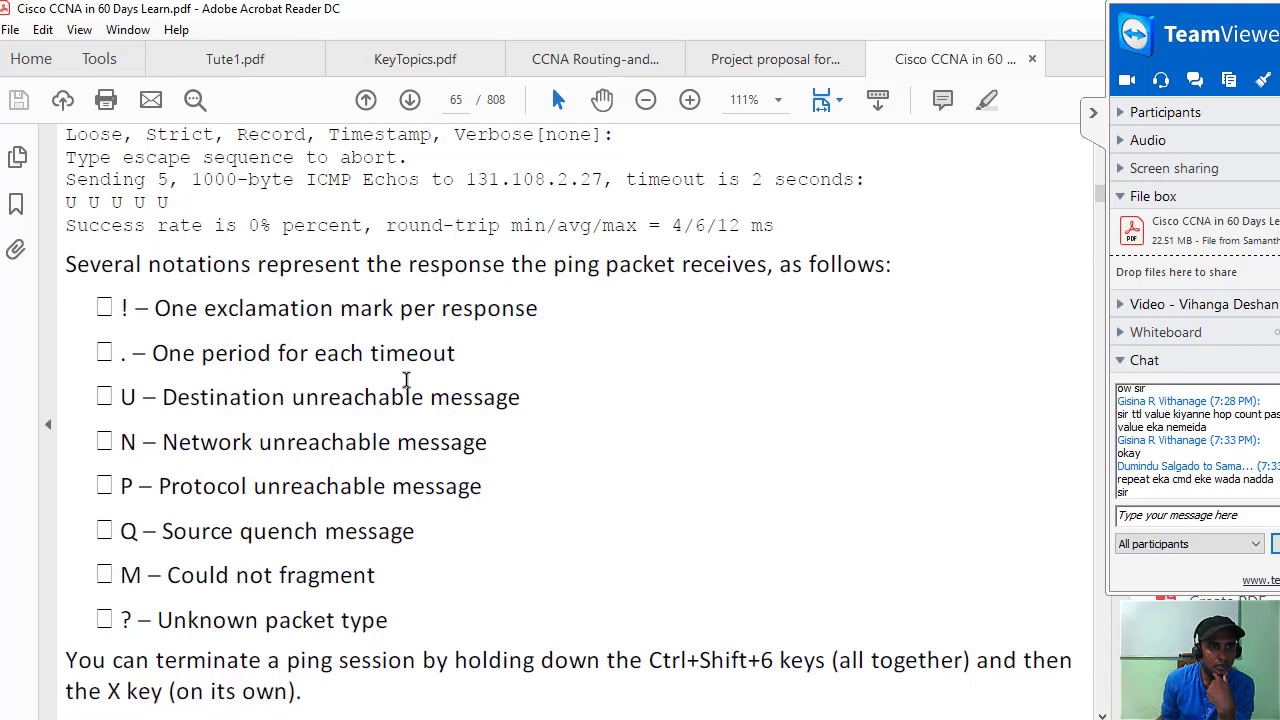
{"action": "scroll", "coordinate": [406, 380], "scroll_direction": "down", "scroll_amount": 2}
{"action": "scroll", "coordinate": [406, 380], "scroll_direction": "down", "scroll_amount": 2}
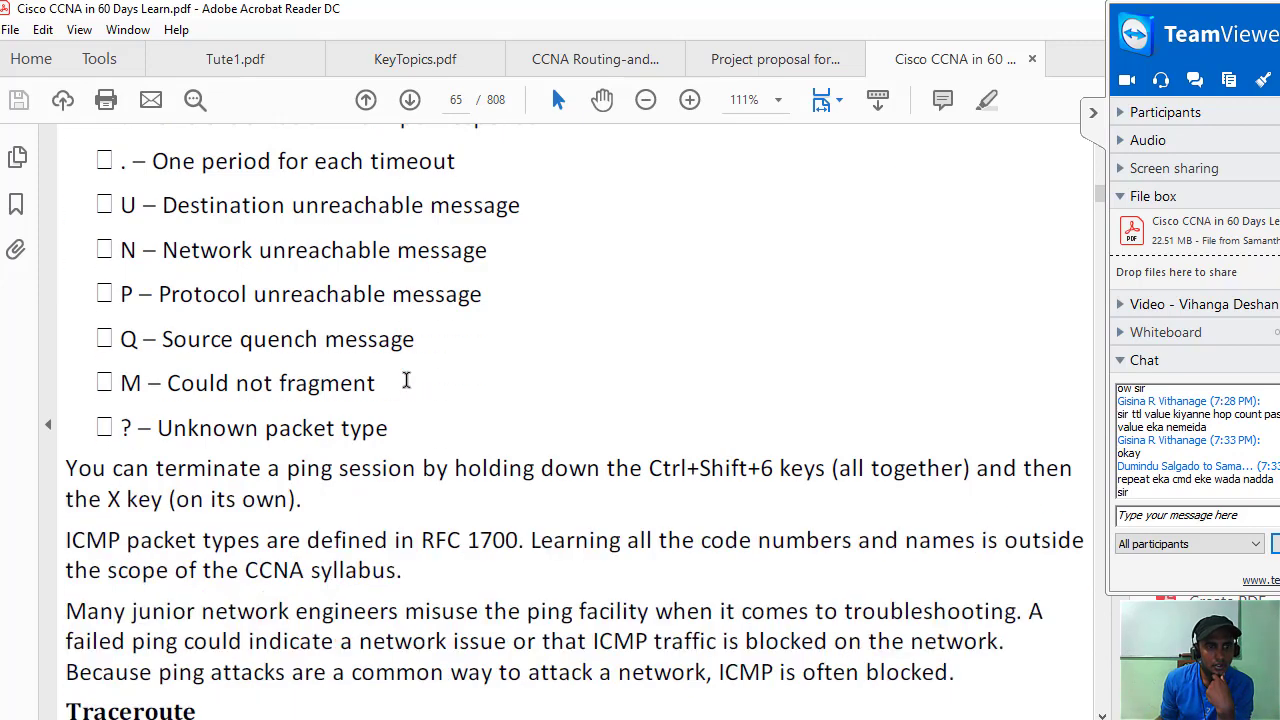
{"action": "scroll", "coordinate": [372, 283], "scroll_direction": "up", "scroll_amount": 3}
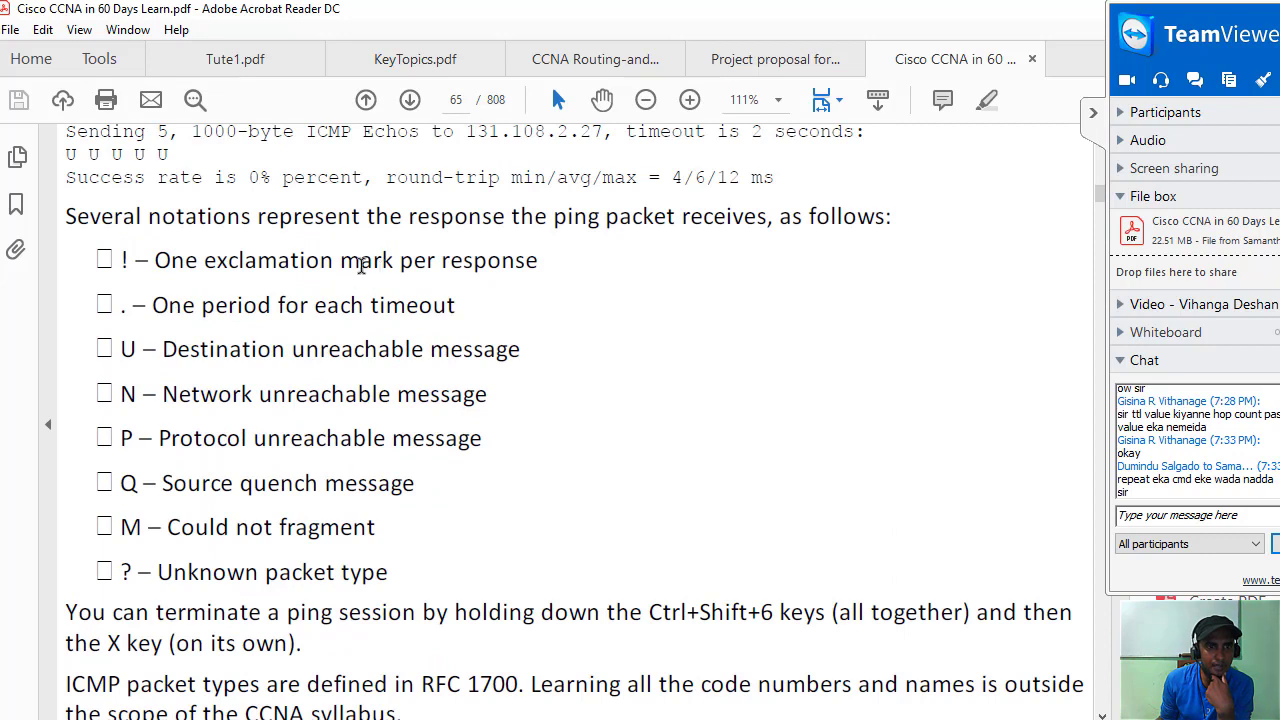
{"action": "left_click_drag", "start_coordinate": [76, 220], "coordinate": [614, 306]}
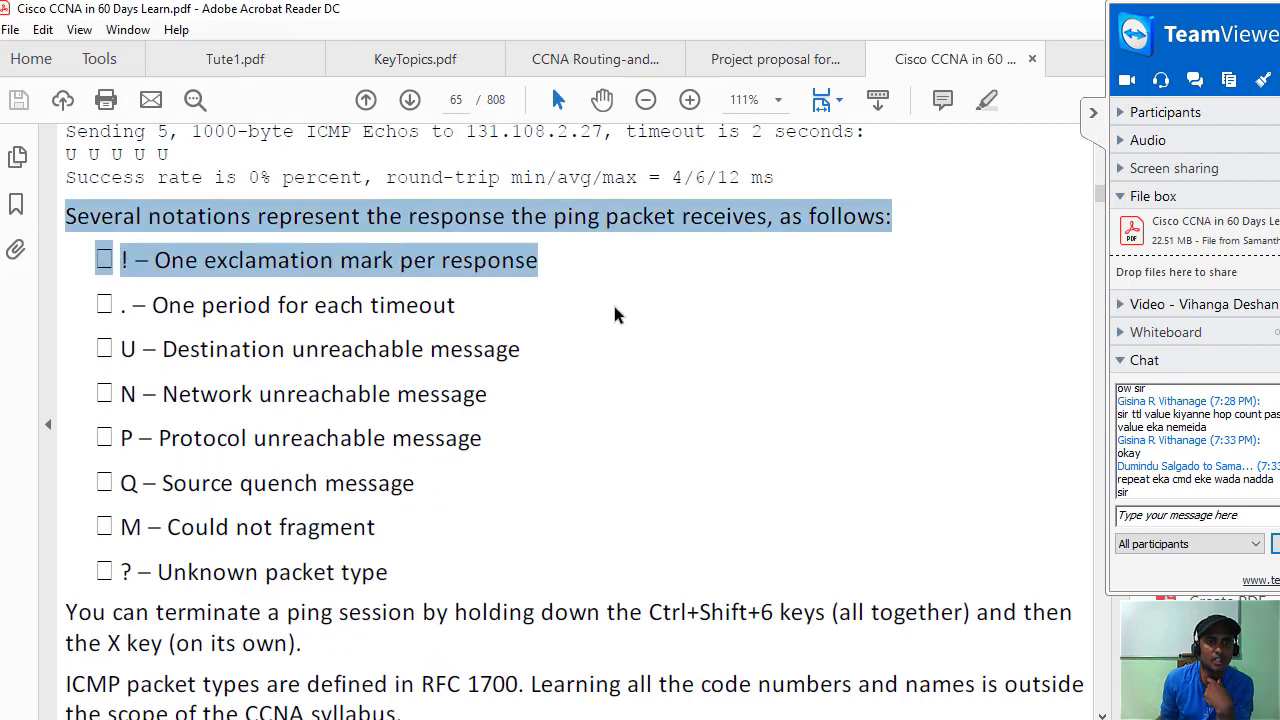
{"action": "left_click", "coordinate": [613, 306]}
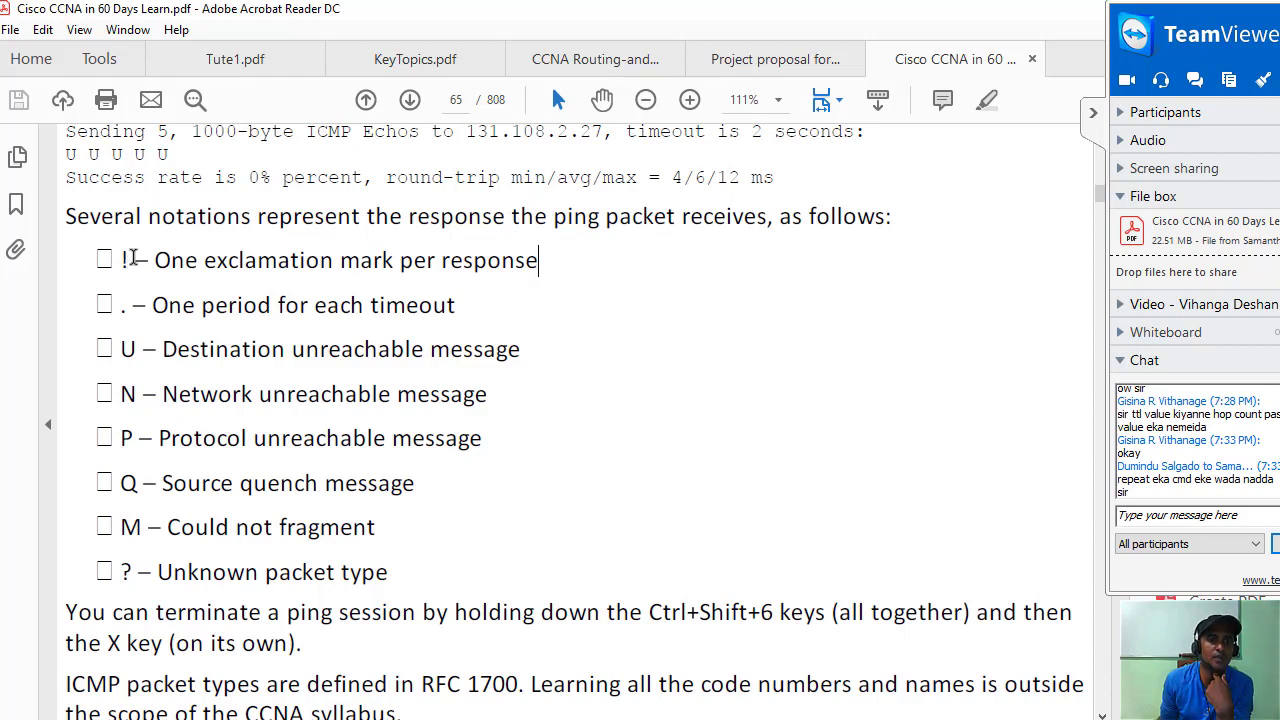
{"action": "left_click_drag", "start_coordinate": [134, 260], "coordinate": [580, 271]}
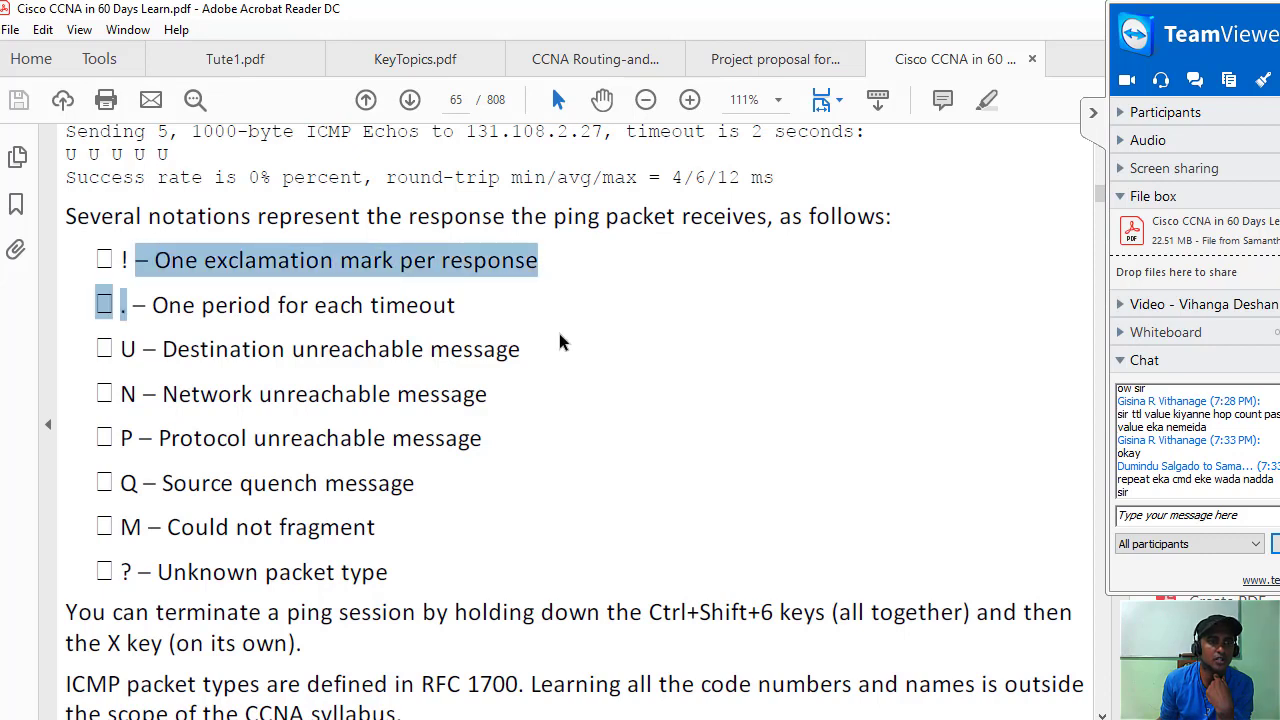
{"action": "left_click", "coordinate": [383, 334]}
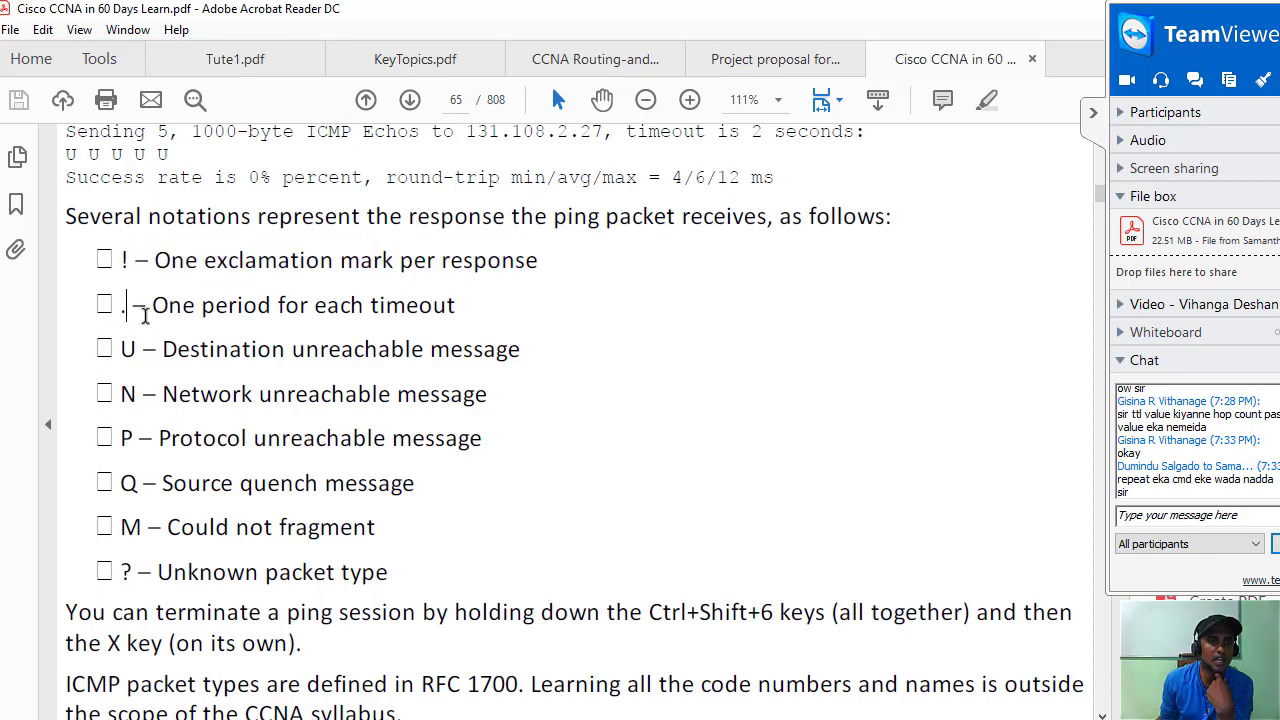
{"action": "left_click_drag", "start_coordinate": [143, 304], "coordinate": [580, 331]}
{"action": "left_click", "coordinate": [560, 331]}
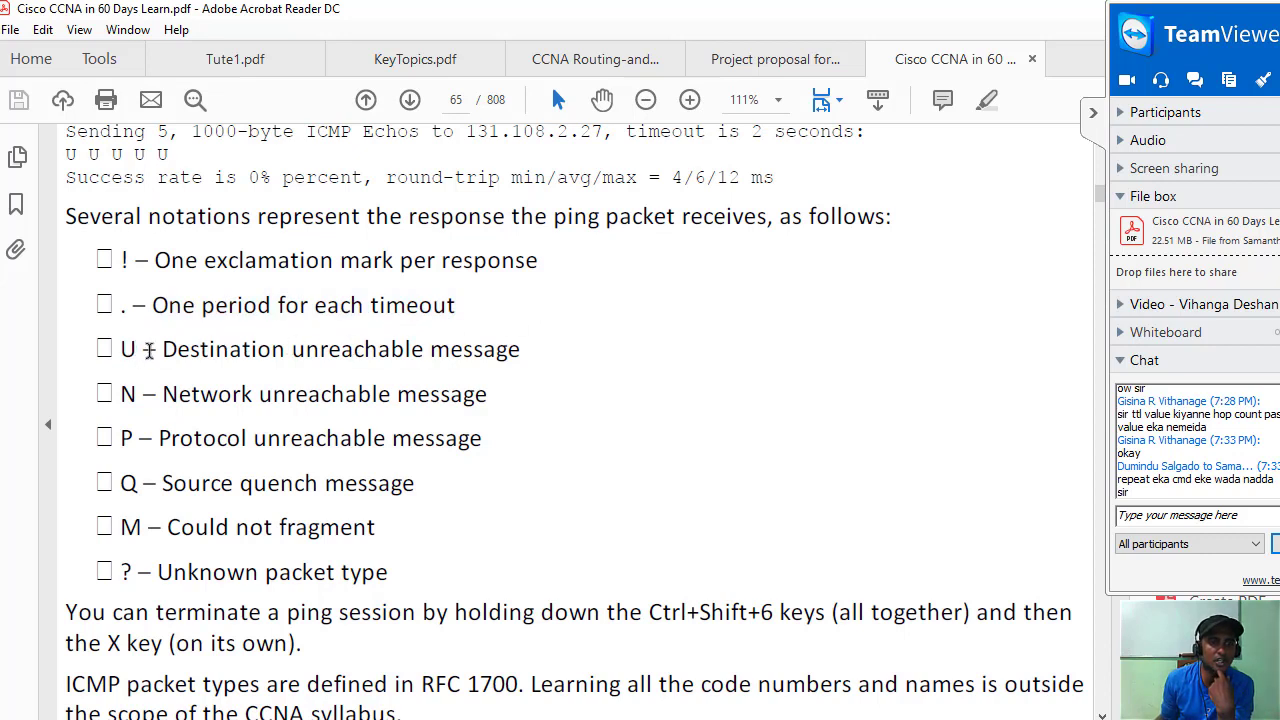
{"action": "left_click_drag", "start_coordinate": [156, 349], "coordinate": [522, 355]}
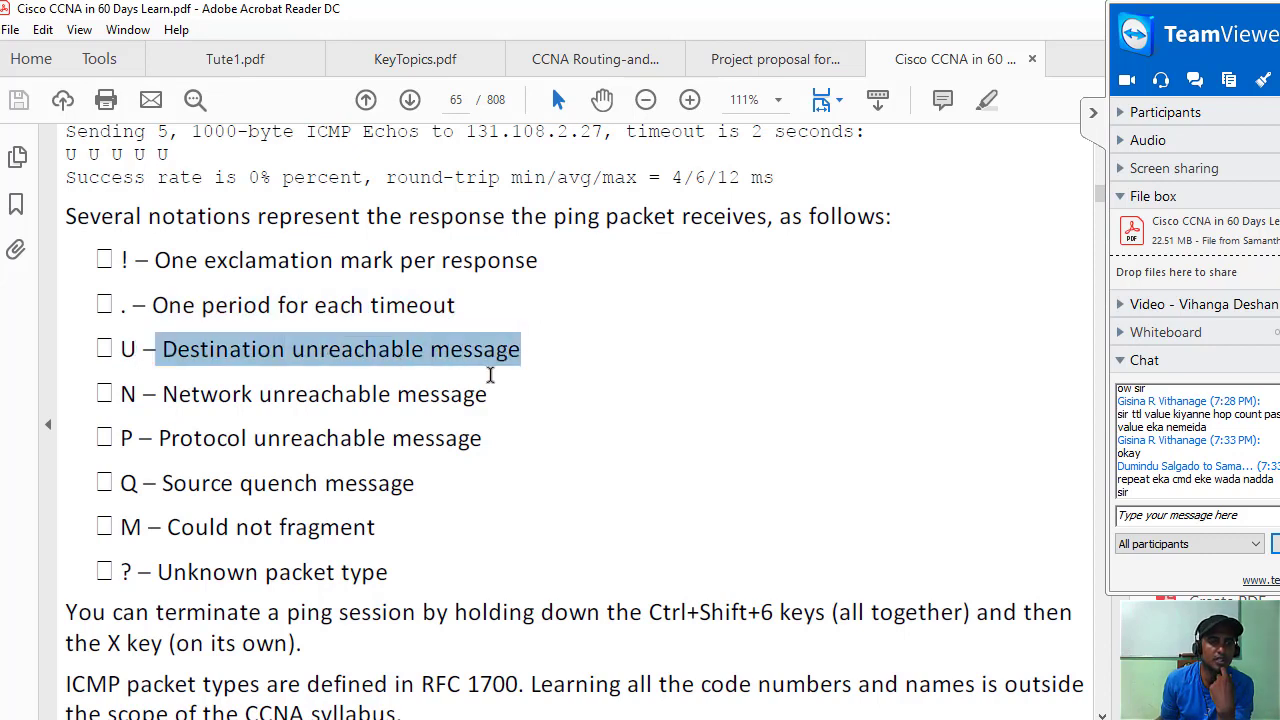
{"action": "left_click_drag", "start_coordinate": [155, 394], "coordinate": [485, 402]}
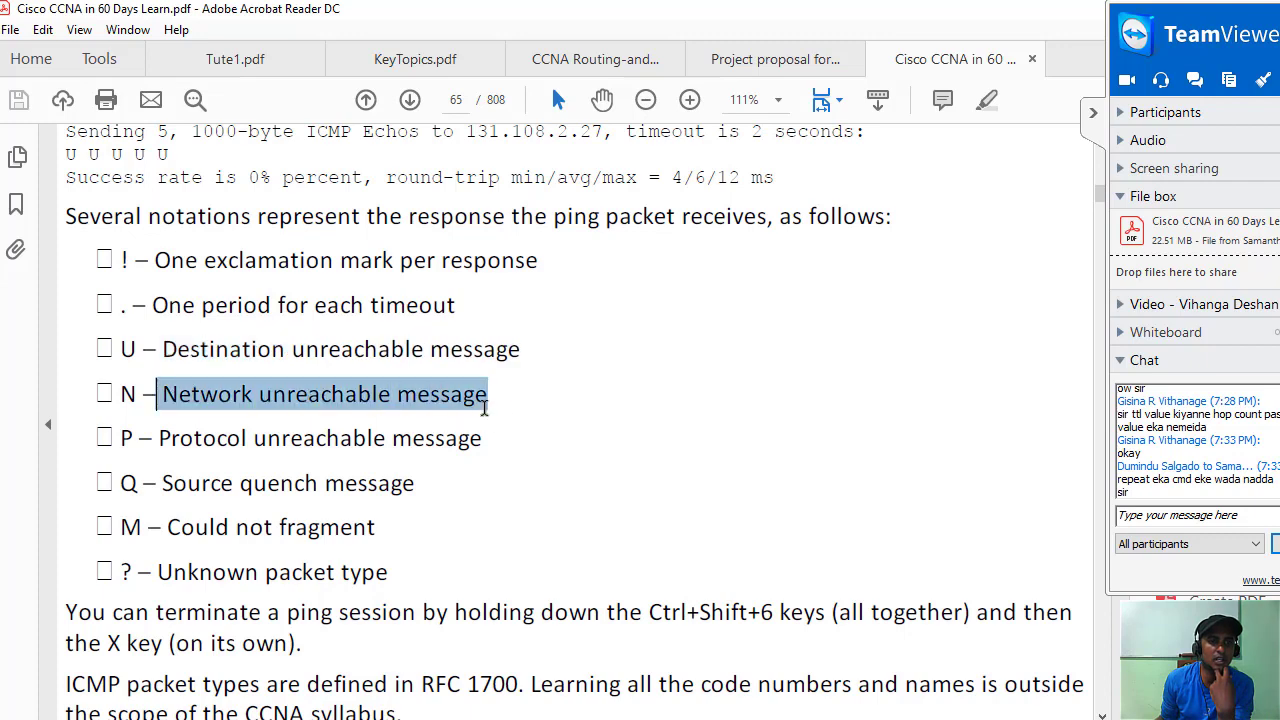
Scroll to the Traceroute section, select its heading, and collapse the TeamViewer side panel.
{"action": "scroll", "coordinate": [506, 445], "scroll_direction": "down", "scroll_amount": 10}
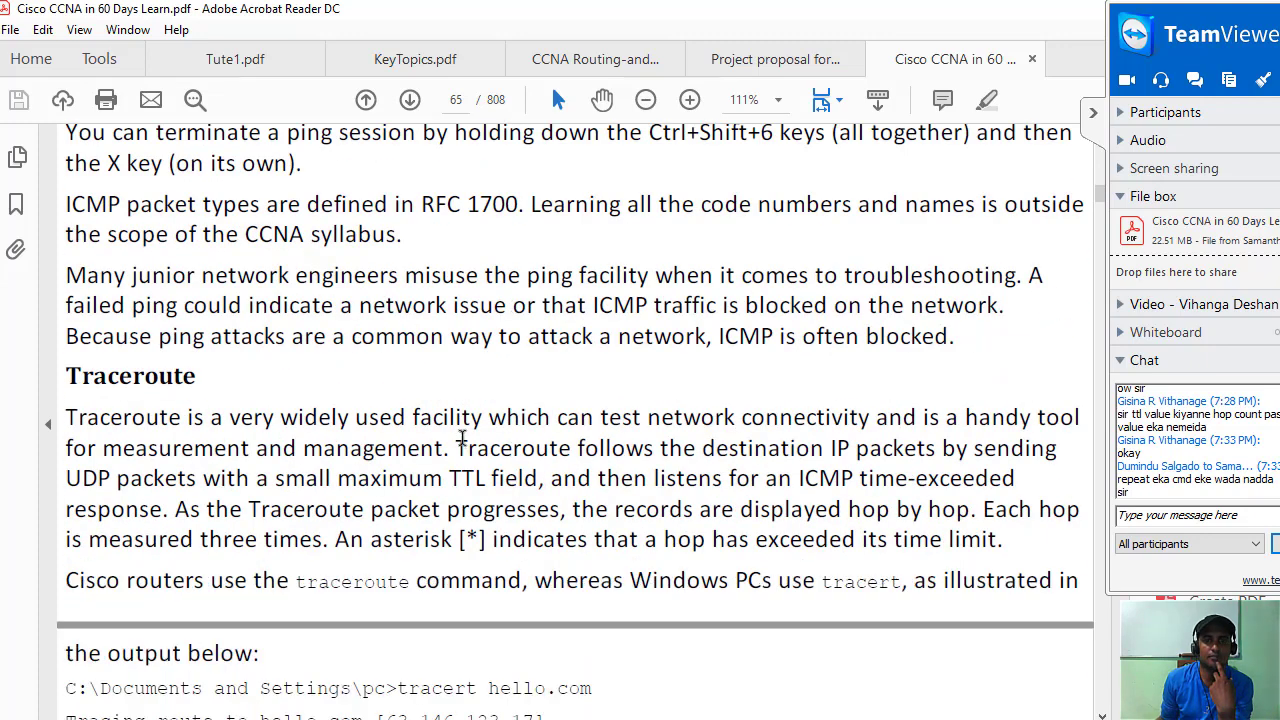
{"action": "scroll", "coordinate": [462, 440], "scroll_direction": "down", "scroll_amount": 3}
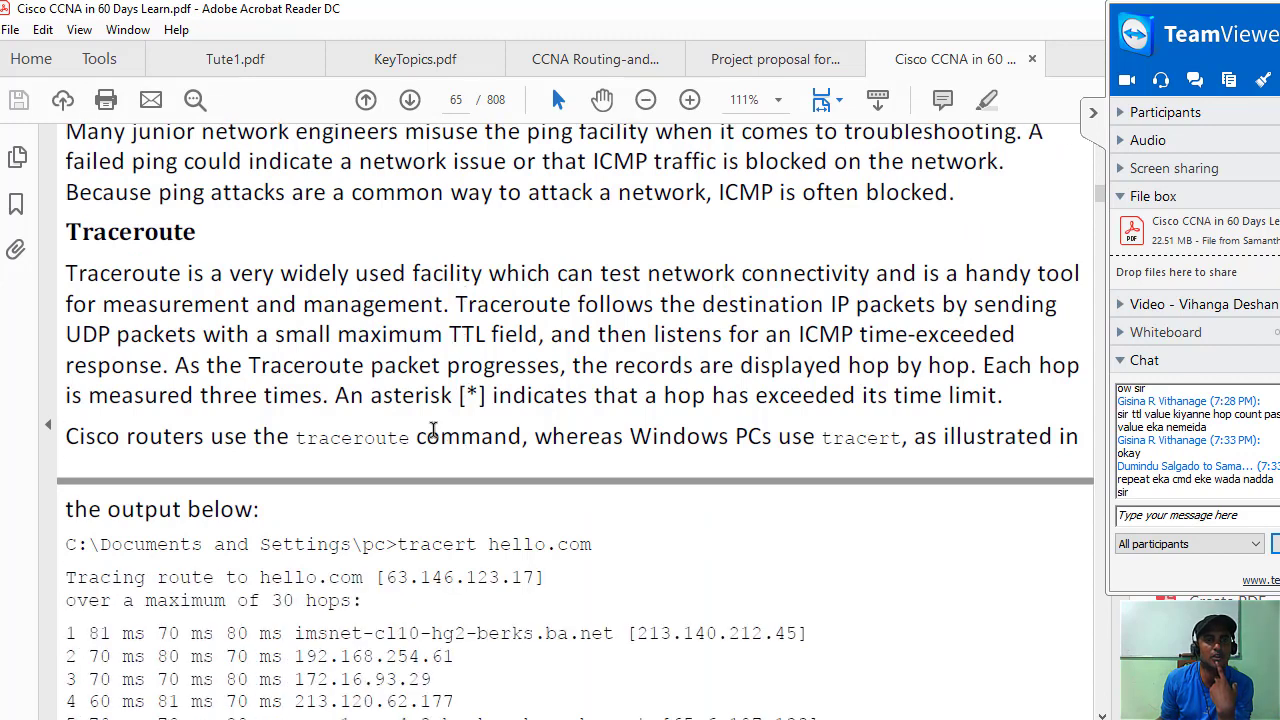
{"action": "left_click_drag", "start_coordinate": [67, 245], "coordinate": [330, 283]}
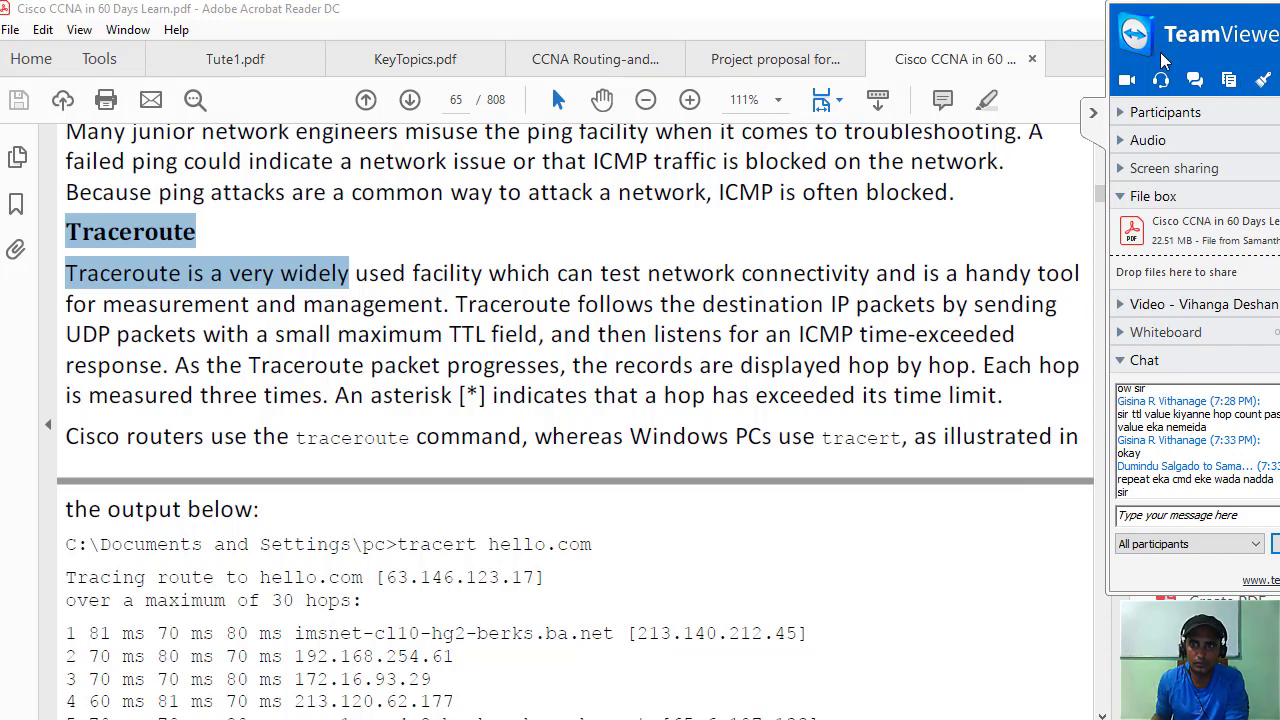
{"action": "left_click", "coordinate": [1096, 110]}
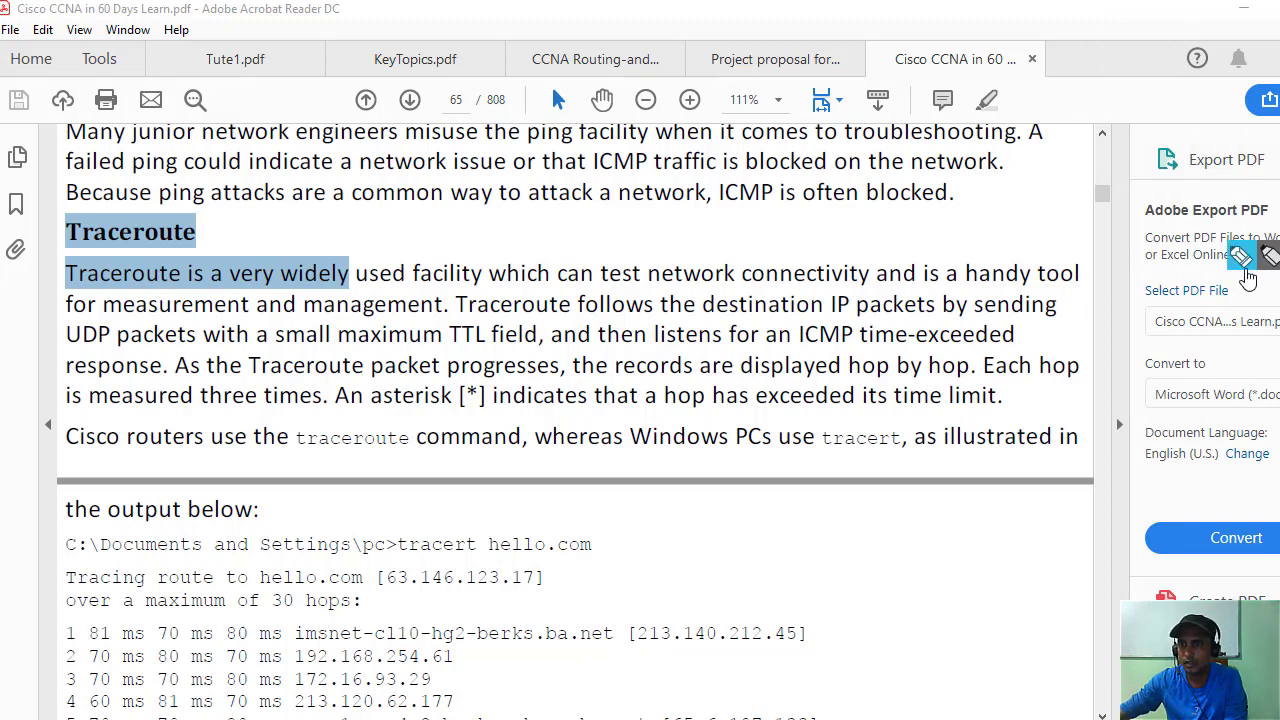
Handwrite 'Ping → traceroute:' in red ink beside the Traceroute heading.
{"action": "left_click_drag", "start_coordinate": [1090, 328], "coordinate": [1003, 383]}
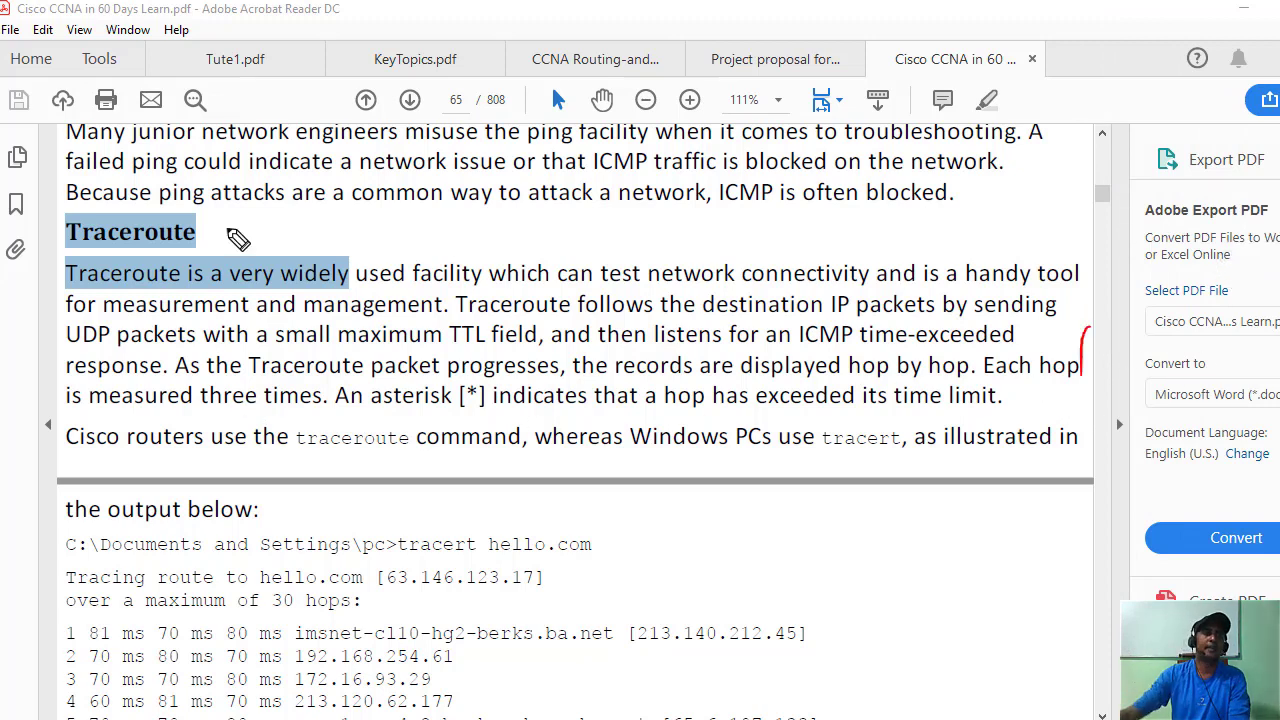
{"action": "left_click", "coordinate": [289, 239]}
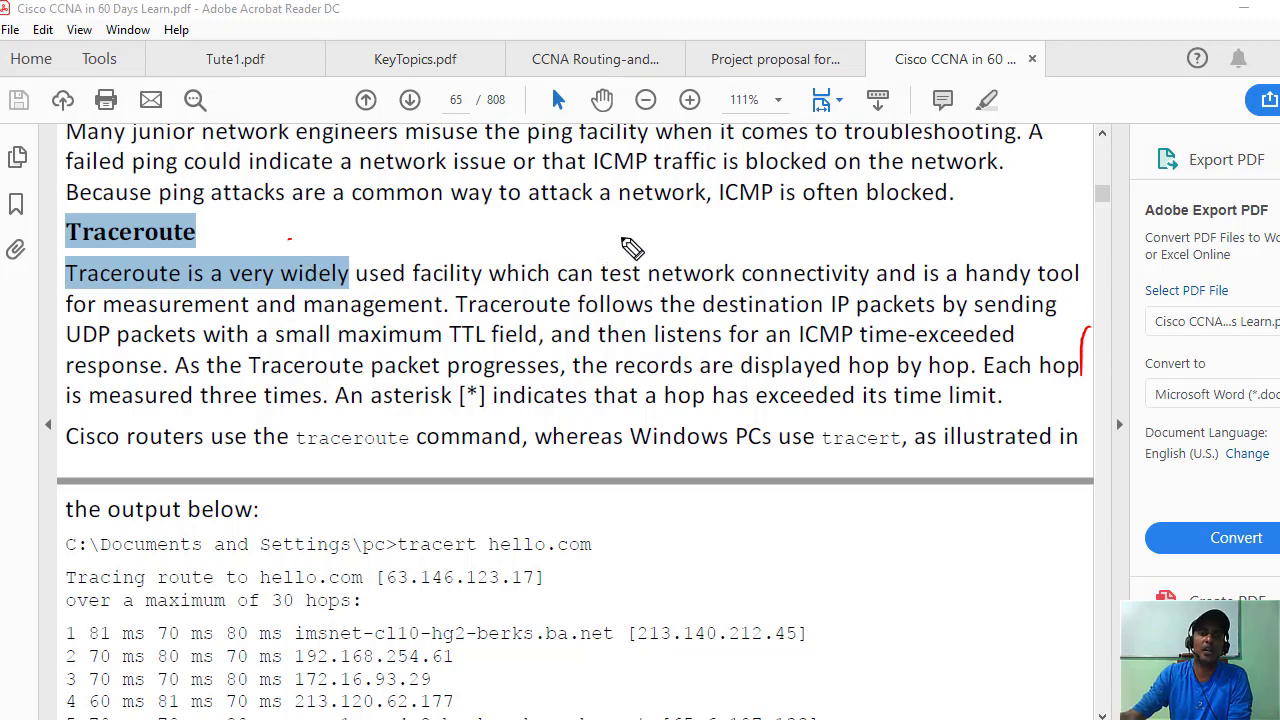
{"action": "mouse_move", "coordinate": [603, 256]}
{"action": "left_mouse_down"}
{"action": "mouse_move", "coordinate": [607, 222]}
{"action": "mouse_move", "coordinate": [611, 239]}
{"action": "mouse_move", "coordinate": [718, 262]}
{"action": "mouse_move", "coordinate": [741, 247]}
{"action": "left_mouse_up"}
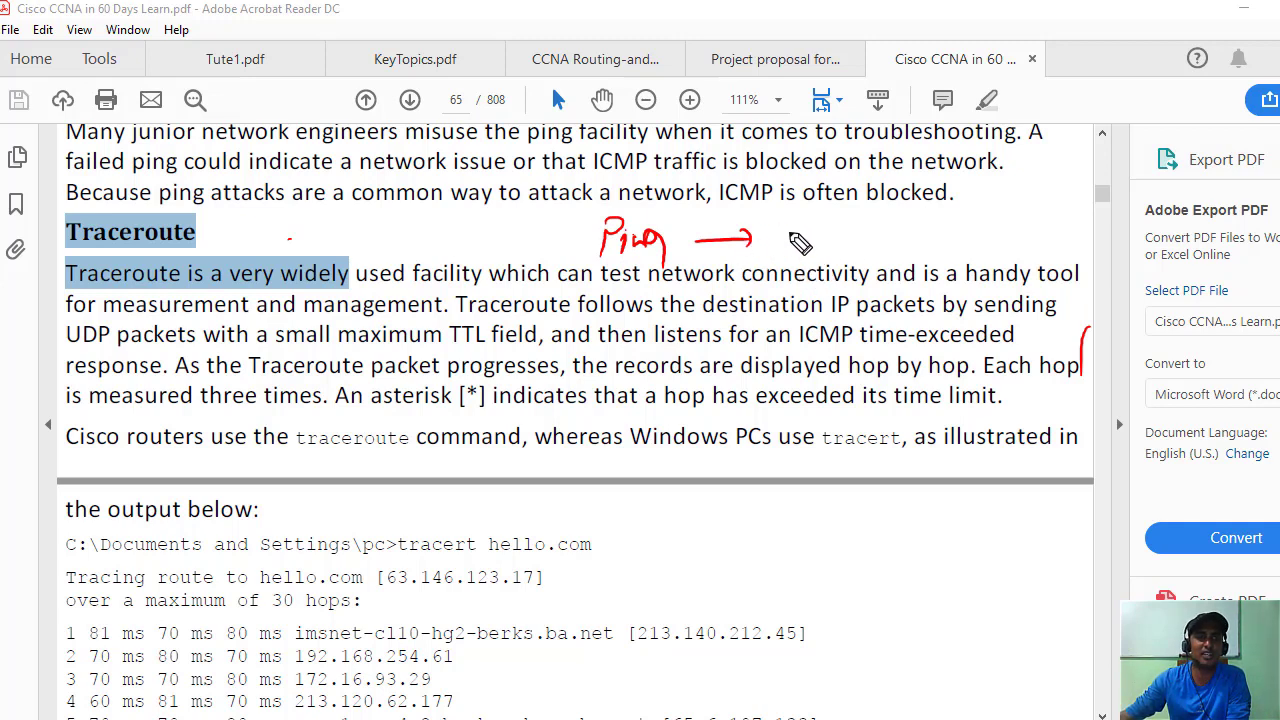
{"action": "mouse_move", "coordinate": [790, 236]}
{"action": "left_mouse_down"}
{"action": "mouse_move", "coordinate": [808, 262]}
{"action": "mouse_move", "coordinate": [1000, 214]}
{"action": "mouse_move", "coordinate": [1006, 228]}
{"action": "left_mouse_up"}
{"action": "left_click", "coordinate": [1033, 228]}
{"action": "left_click", "coordinate": [1030, 207]}
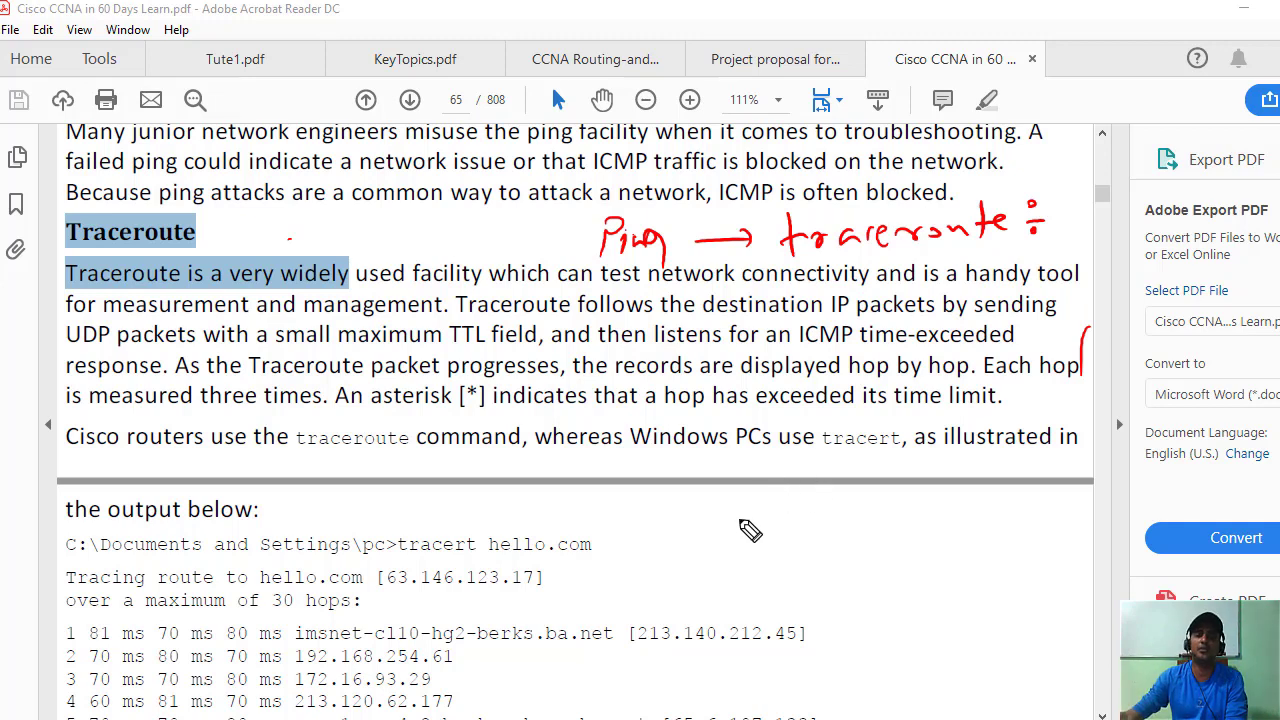
Sketch a chain of labelled router circles linked by lines in red ink.
{"action": "mouse_move", "coordinate": [765, 500]}
{"action": "left_mouse_down"}
{"action": "mouse_move", "coordinate": [782, 516]}
{"action": "mouse_move", "coordinate": [886, 537]}
{"action": "mouse_move", "coordinate": [955, 512]}
{"action": "left_mouse_up"}
{"action": "left_click_drag", "start_coordinate": [832, 540], "coordinate": [878, 500]}
{"action": "mouse_move", "coordinate": [755, 497]}
{"action": "left_mouse_down"}
{"action": "mouse_move", "coordinate": [736, 540]}
{"action": "mouse_move", "coordinate": [743, 605]}
{"action": "left_mouse_up"}
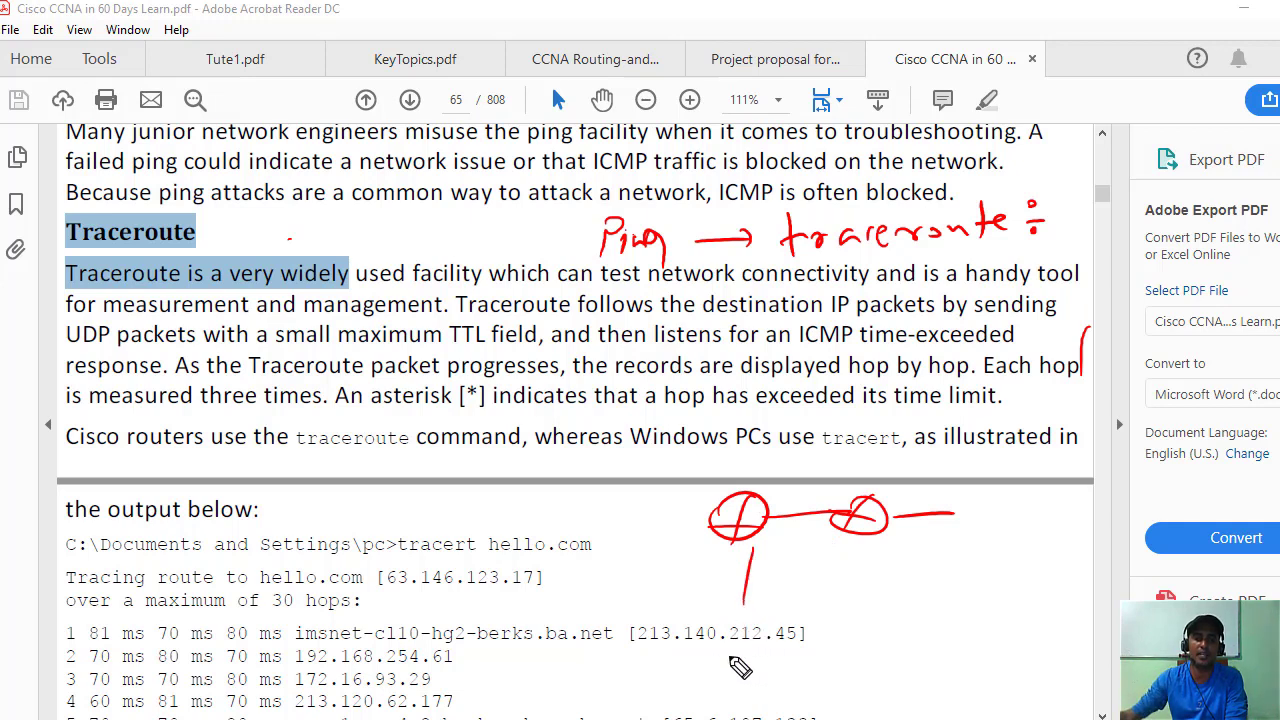
{"action": "mouse_move", "coordinate": [716, 660]}
{"action": "left_mouse_down"}
{"action": "mouse_move", "coordinate": [748, 680]}
{"action": "mouse_move", "coordinate": [775, 655]}
{"action": "mouse_move", "coordinate": [808, 650]}
{"action": "left_mouse_up"}
{"action": "mouse_move", "coordinate": [866, 545]}
{"action": "left_mouse_down"}
{"action": "mouse_move", "coordinate": [868, 588]}
{"action": "mouse_move", "coordinate": [918, 626]}
{"action": "mouse_move", "coordinate": [985, 600]}
{"action": "left_mouse_up"}
{"action": "mouse_move", "coordinate": [956, 490]}
{"action": "left_mouse_down"}
{"action": "mouse_move", "coordinate": [978, 522]}
{"action": "mouse_move", "coordinate": [1100, 510]}
{"action": "left_mouse_up"}
{"action": "left_click_drag", "start_coordinate": [1004, 505], "coordinate": [975, 528]}
{"action": "mouse_move", "coordinate": [1122, 490]}
{"action": "left_mouse_down"}
{"action": "mouse_move", "coordinate": [1140, 500]}
{"action": "mouse_move", "coordinate": [1105, 528]}
{"action": "left_mouse_up"}
{"action": "mouse_move", "coordinate": [1120, 512]}
{"action": "left_mouse_down"}
{"action": "mouse_move", "coordinate": [1255, 527]}
{"action": "mouse_move", "coordinate": [1272, 516]}
{"action": "mouse_move", "coordinate": [1240, 532]}
{"action": "mouse_move", "coordinate": [1250, 535]}
{"action": "left_mouse_up"}
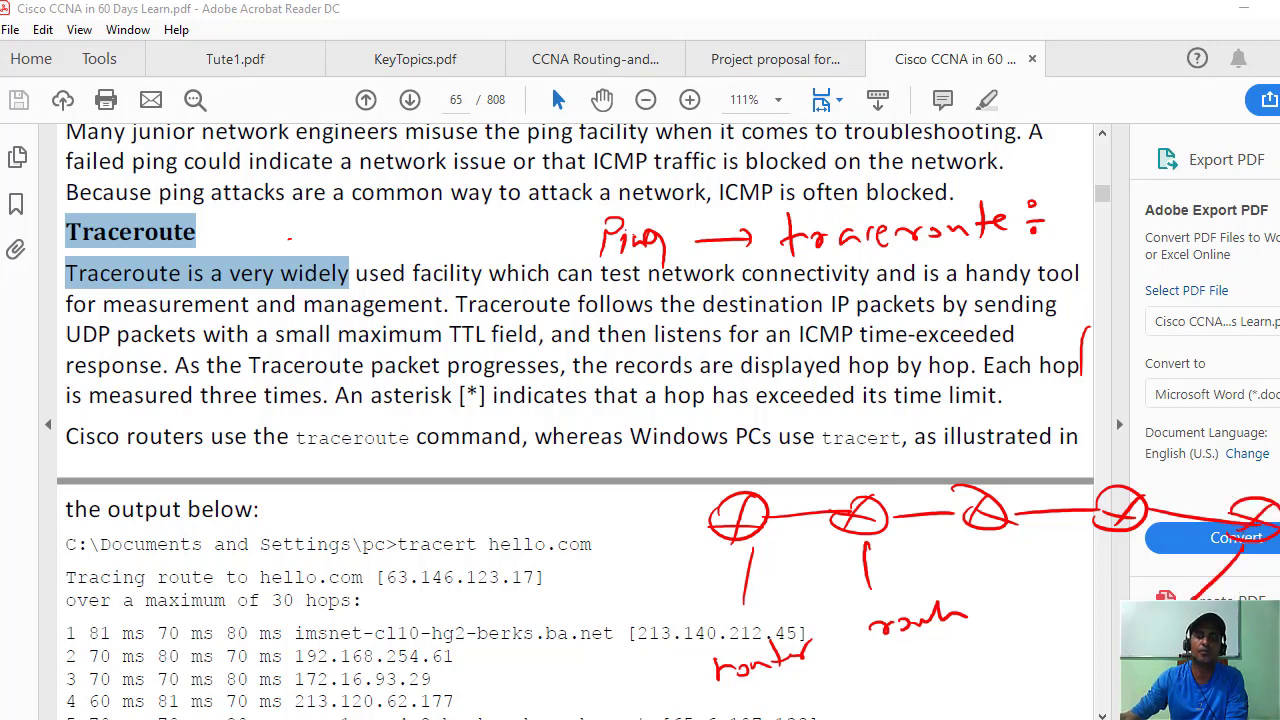
Add lower routers and diagonal strokes showing a broken link in the router chain.
{"action": "mouse_move", "coordinate": [1118, 660]}
{"action": "left_mouse_down"}
{"action": "mouse_move", "coordinate": [1020, 682]}
{"action": "mouse_move", "coordinate": [1000, 665]}
{"action": "mouse_move", "coordinate": [1050, 690]}
{"action": "mouse_move", "coordinate": [890, 670]}
{"action": "mouse_move", "coordinate": [880, 705]}
{"action": "mouse_move", "coordinate": [865, 705]}
{"action": "left_mouse_up"}
{"action": "left_click_drag", "start_coordinate": [1076, 420], "coordinate": [1040, 530]}
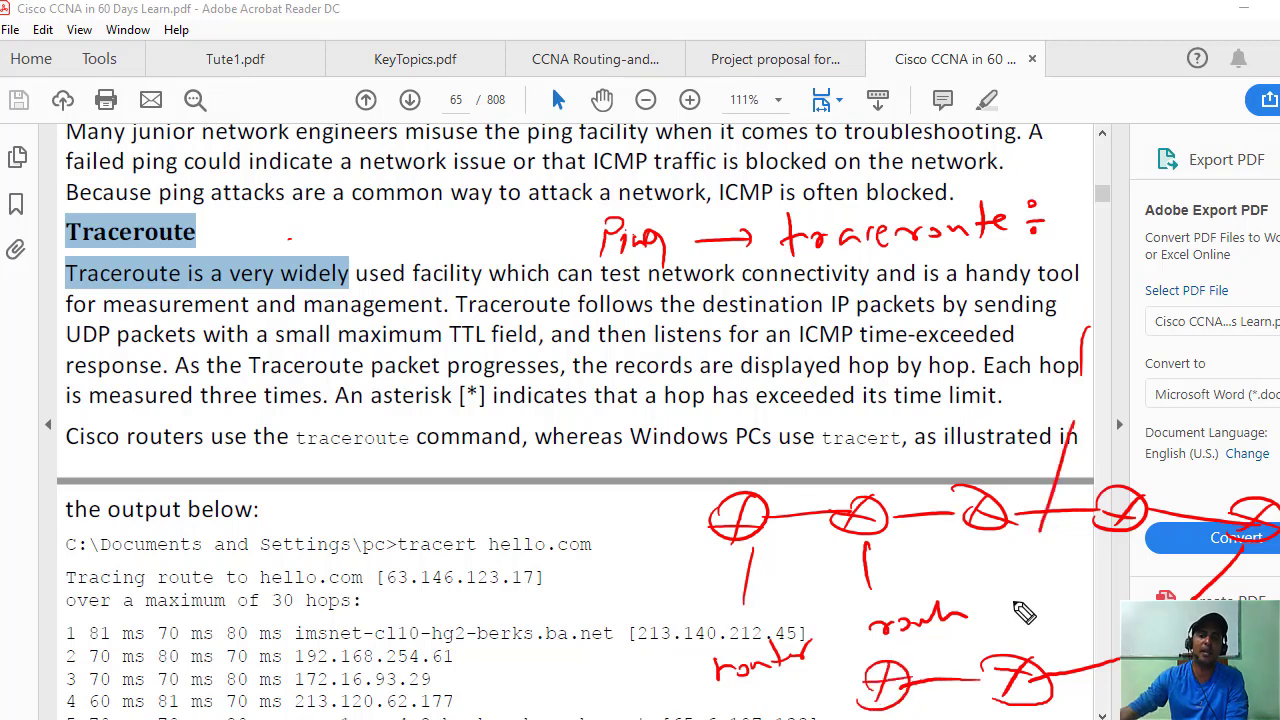
{"action": "left_click_drag", "start_coordinate": [1090, 485], "coordinate": [1050, 585]}
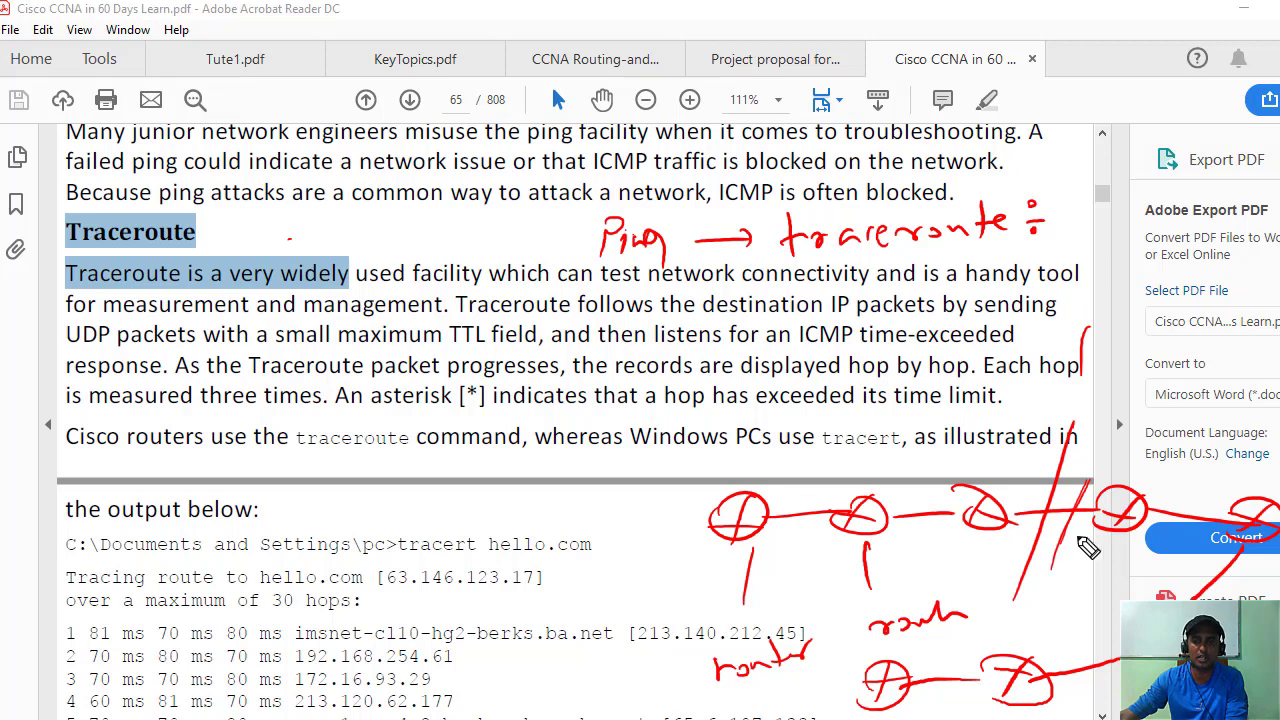
{"action": "left_click_drag", "start_coordinate": [1100, 473], "coordinate": [1051, 533]}
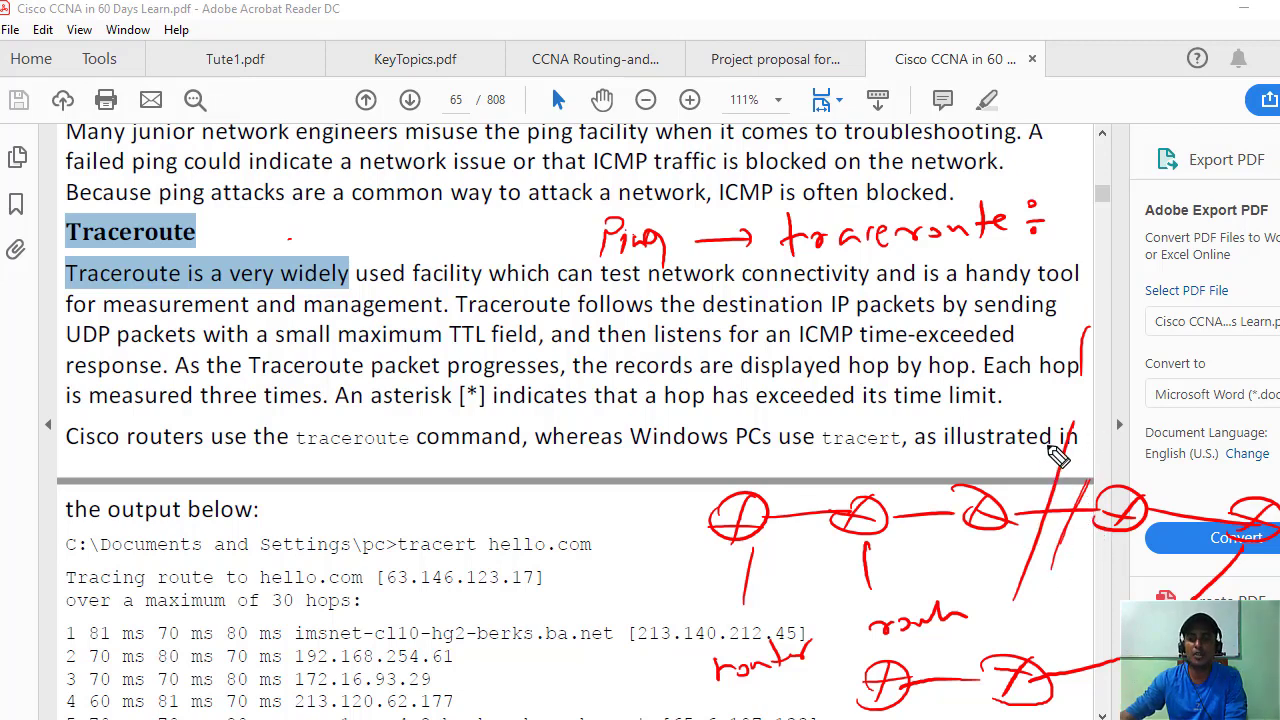
{"action": "left_click_drag", "start_coordinate": [1076, 428], "coordinate": [1024, 588]}
{"action": "left_click_drag", "start_coordinate": [985, 530], "coordinate": [967, 545]}
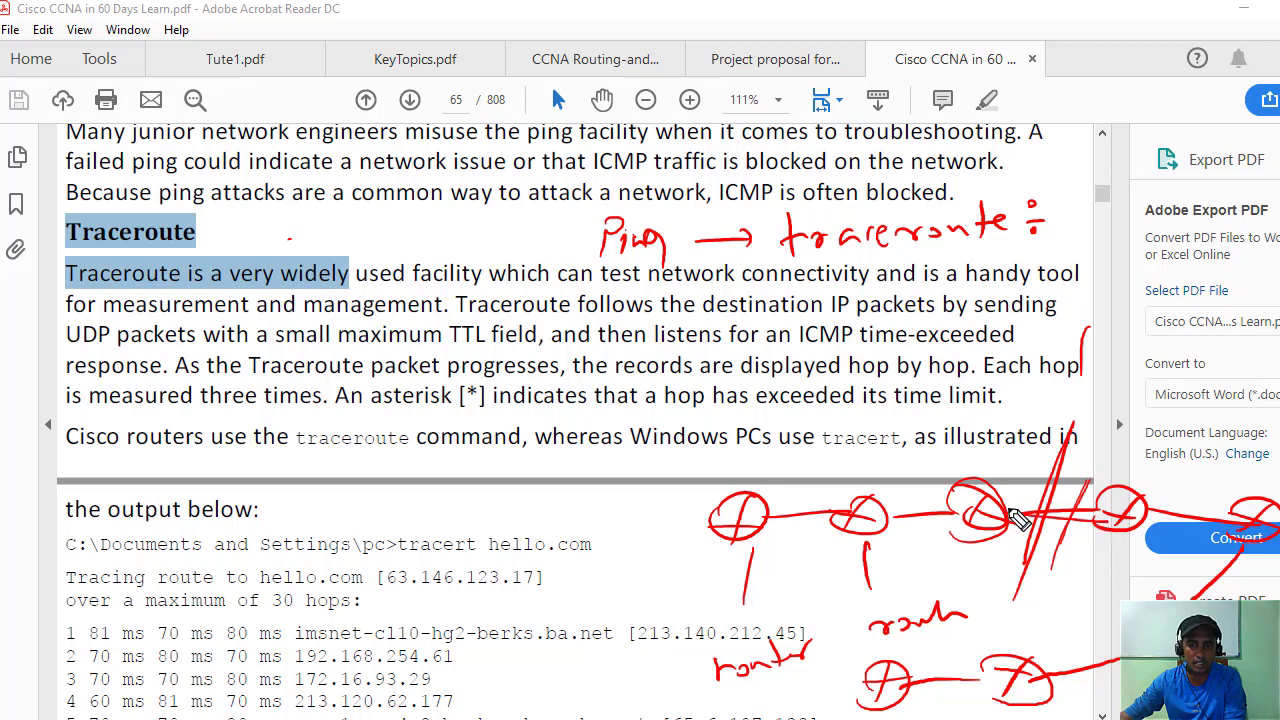
{"action": "left_click", "coordinate": [1005, 515]}
{"action": "left_click_drag", "start_coordinate": [1000, 450], "coordinate": [1003, 459]}
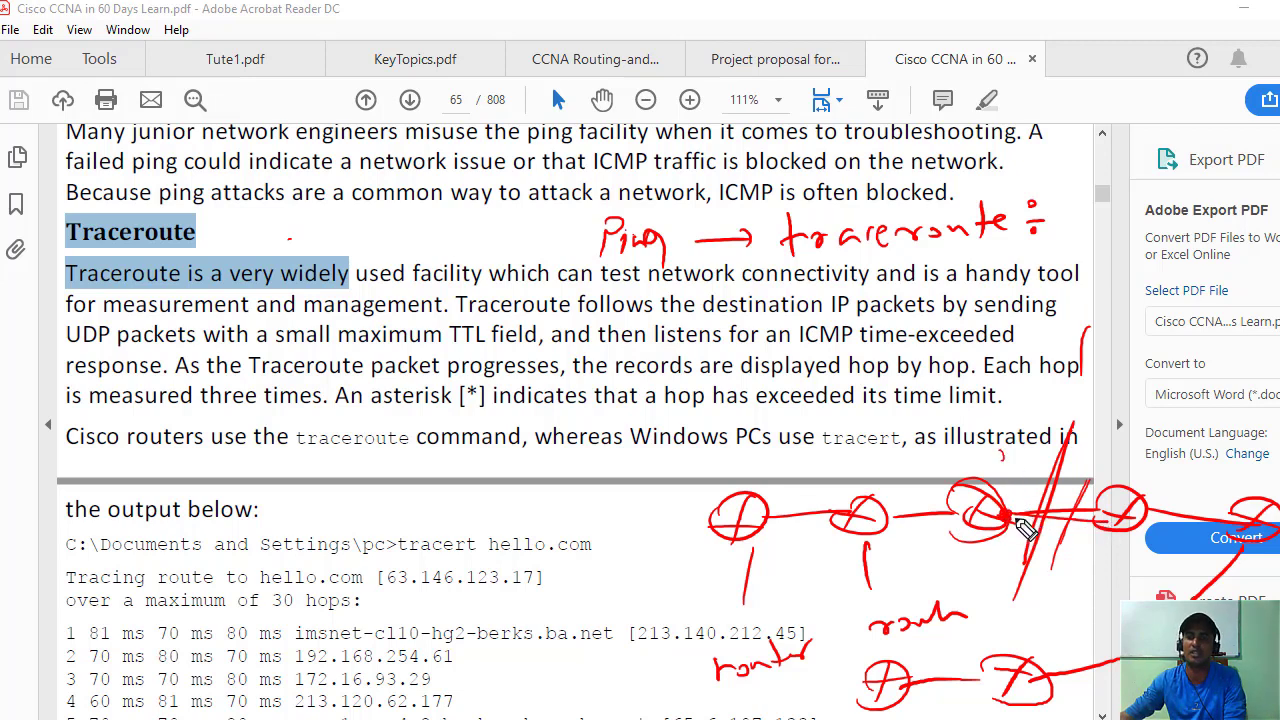
{"action": "mouse_move", "coordinate": [1015, 518]}
{"action": "left_mouse_down"}
{"action": "mouse_move", "coordinate": [1073, 470]}
{"action": "mouse_move", "coordinate": [1112, 551]}
{"action": "left_mouse_up"}
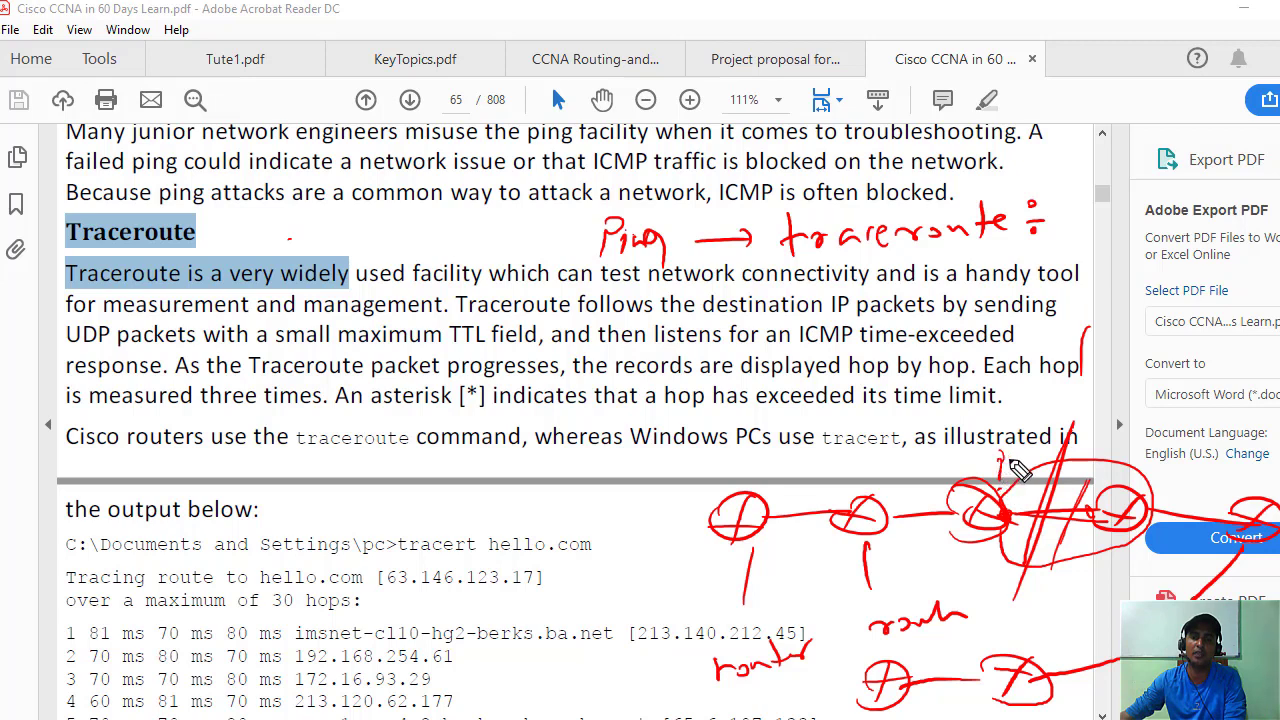
{"action": "left_click_drag", "start_coordinate": [1100, 472], "coordinate": [1102, 484]}
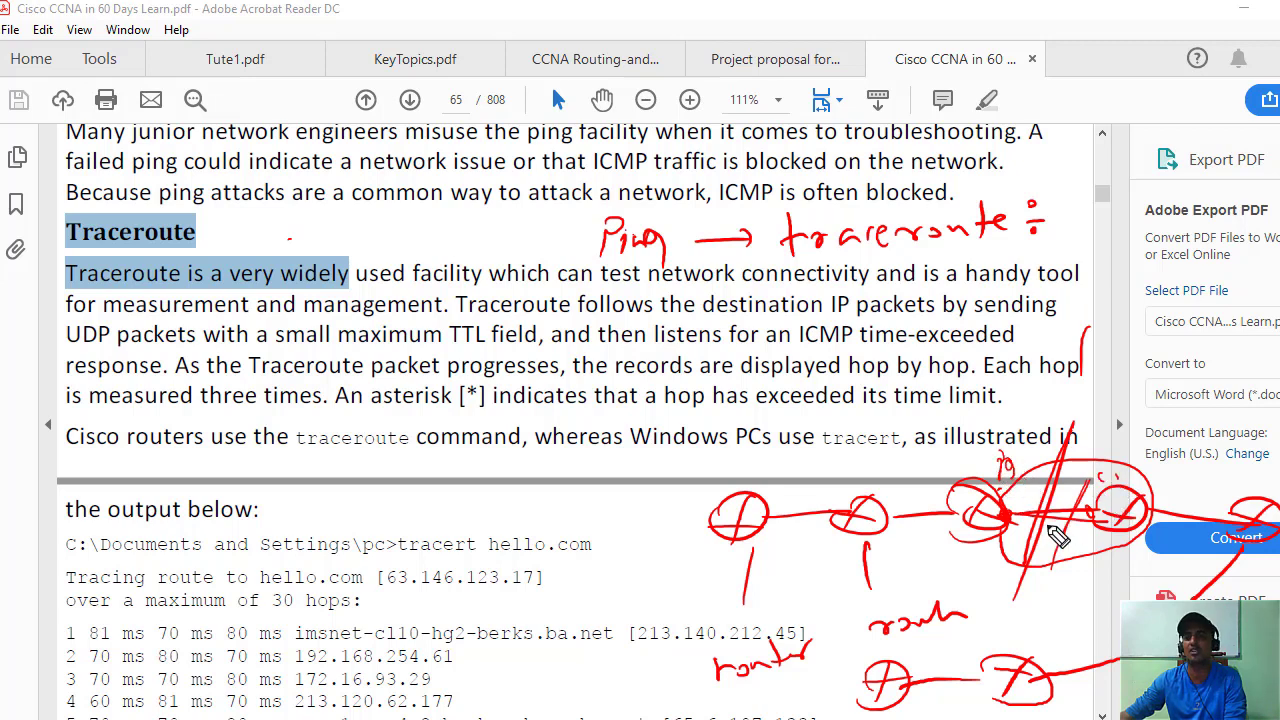
{"action": "left_click_drag", "start_coordinate": [996, 516], "coordinate": [1110, 520]}
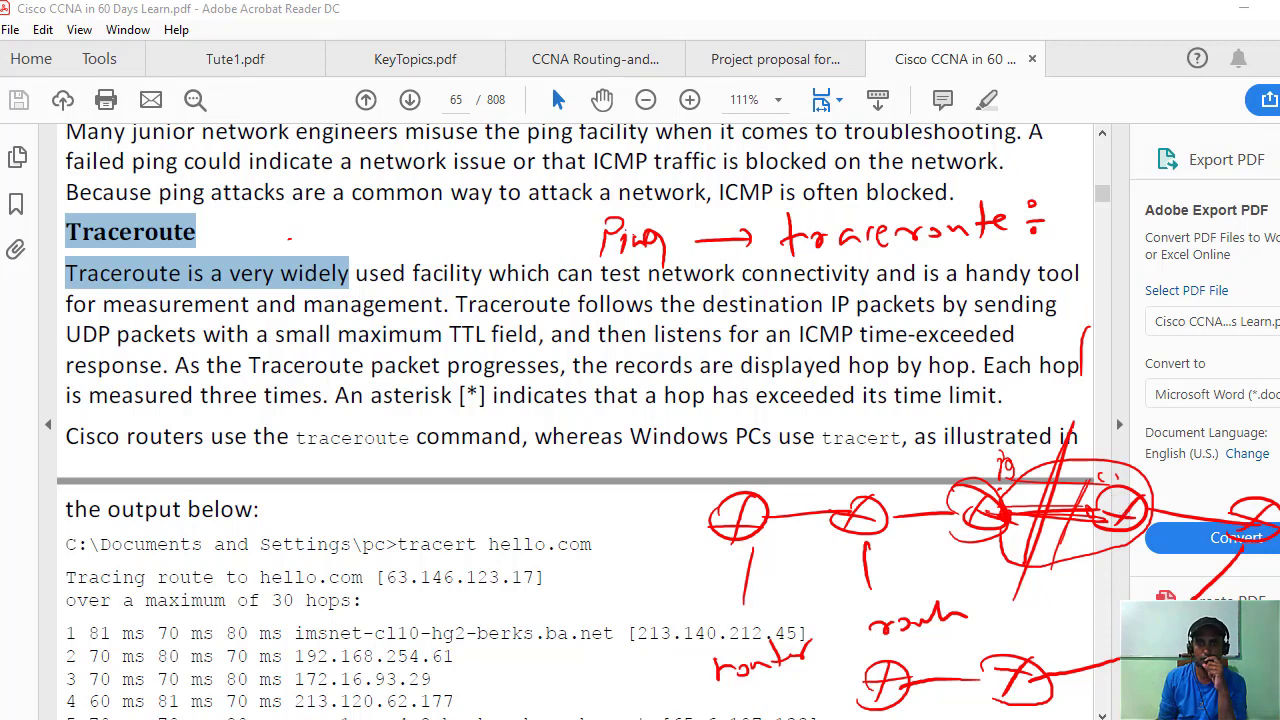
Erase the red ink and highlight the text about each hop being measured three times.
{"action": "key", "text": "Escape"}
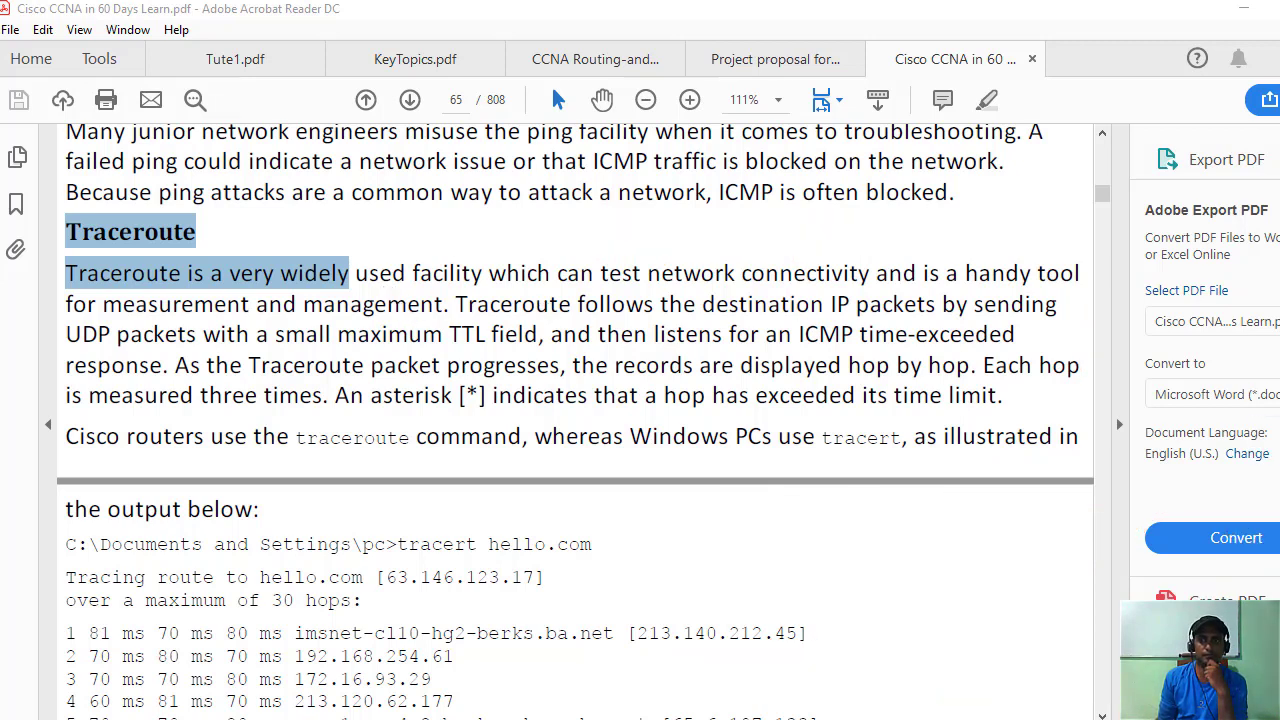
{"action": "left_click", "coordinate": [209, 286]}
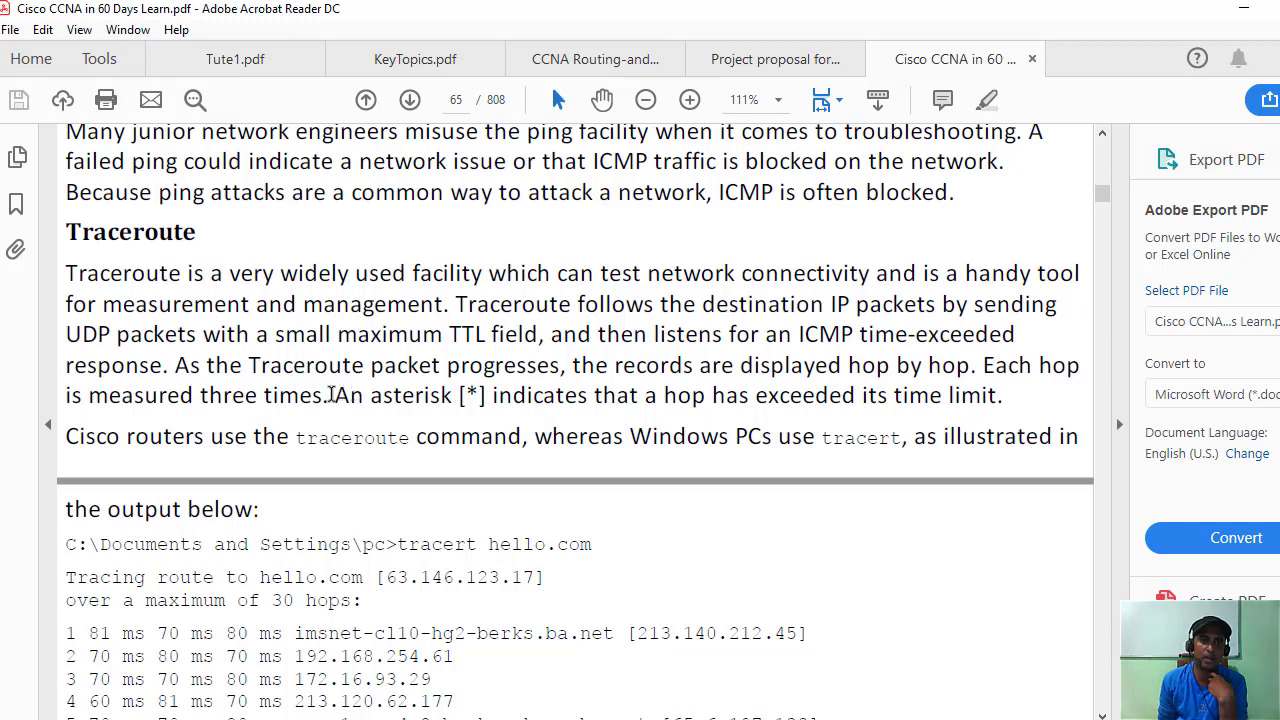
{"action": "left_click_drag", "start_coordinate": [332, 395], "coordinate": [420, 396]}
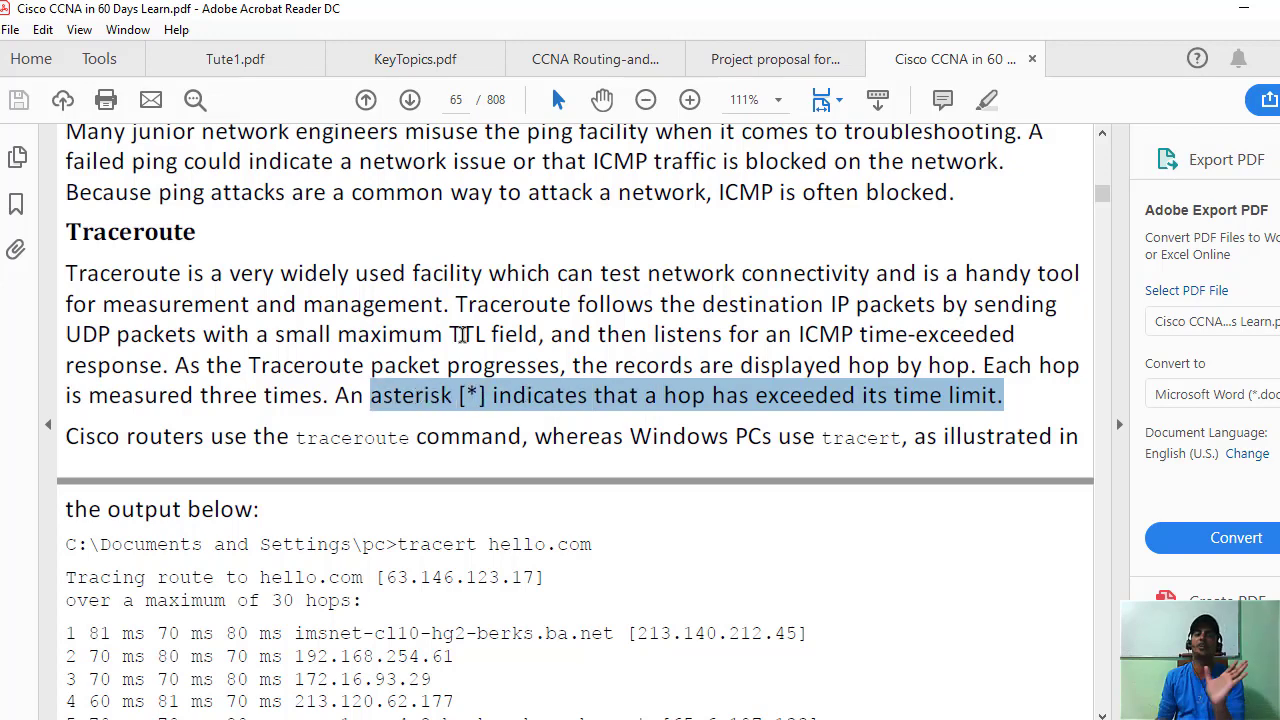
{"action": "left_click", "coordinate": [425, 396]}
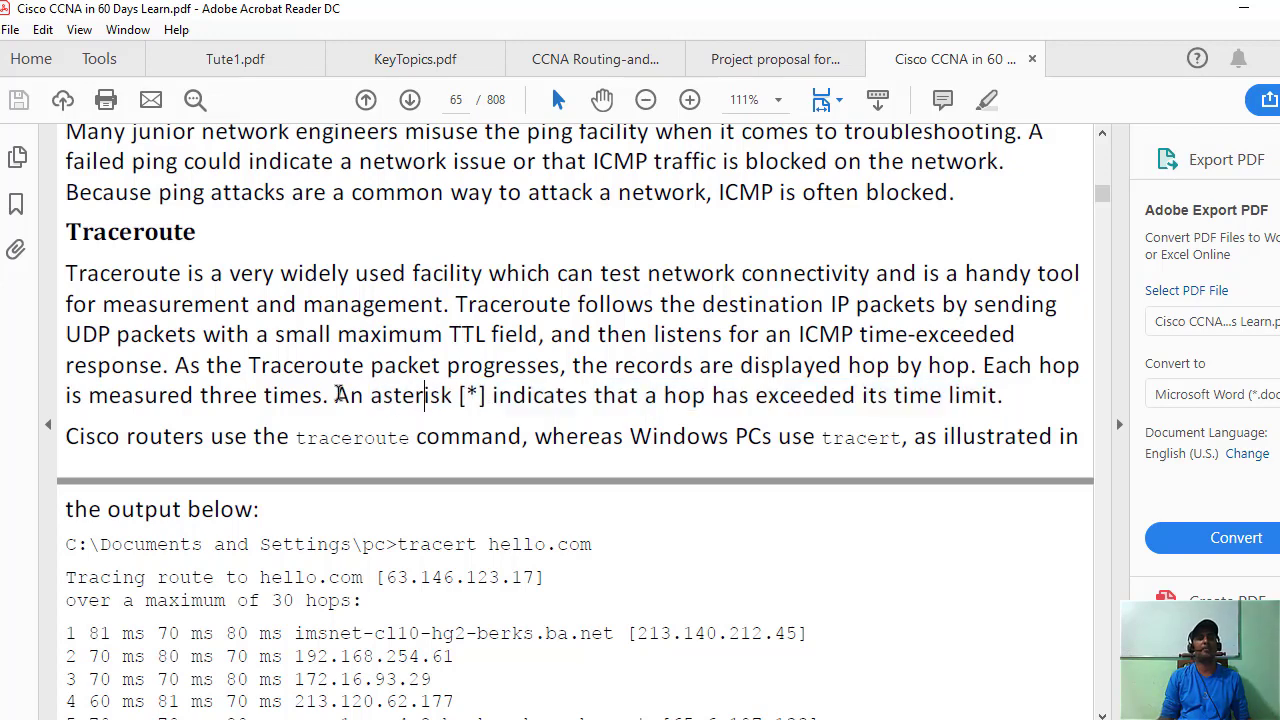
Highlight the sentence about the asterisk and time limit, then return to the router terminal.
{"action": "left_click_drag", "start_coordinate": [1006, 396], "coordinate": [453, 394]}
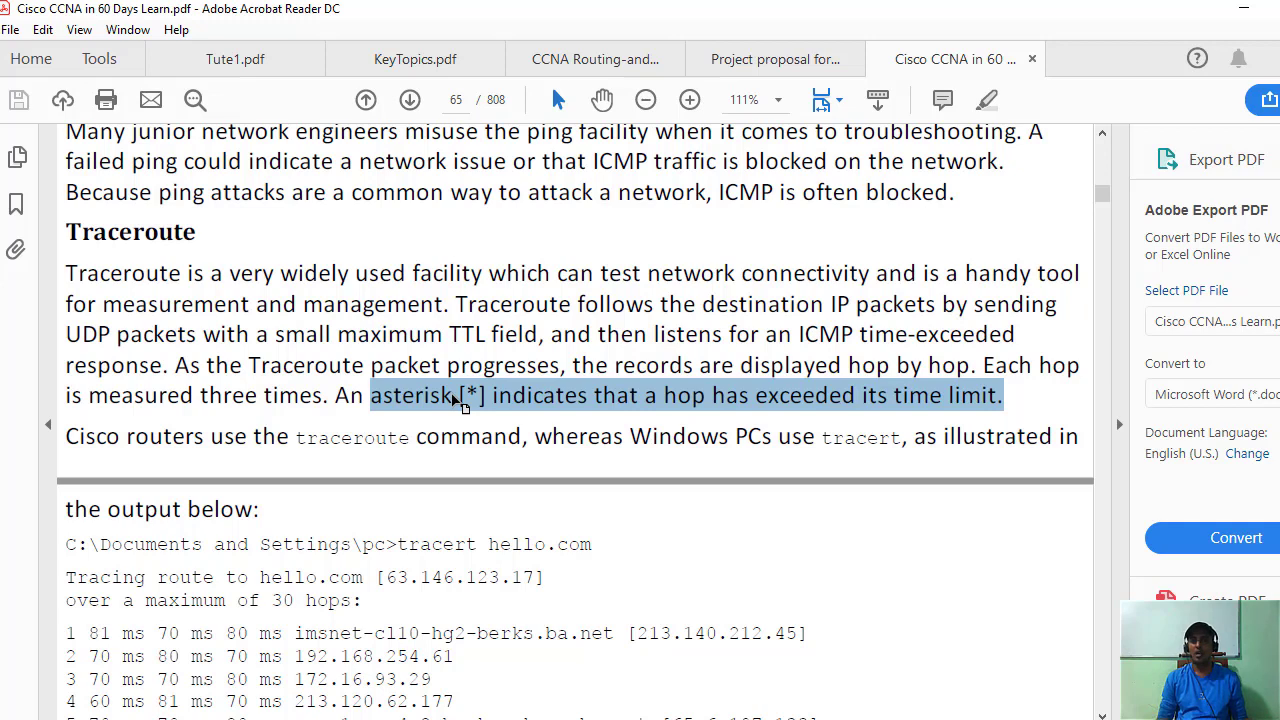
{"action": "left_click", "coordinate": [459, 396]}
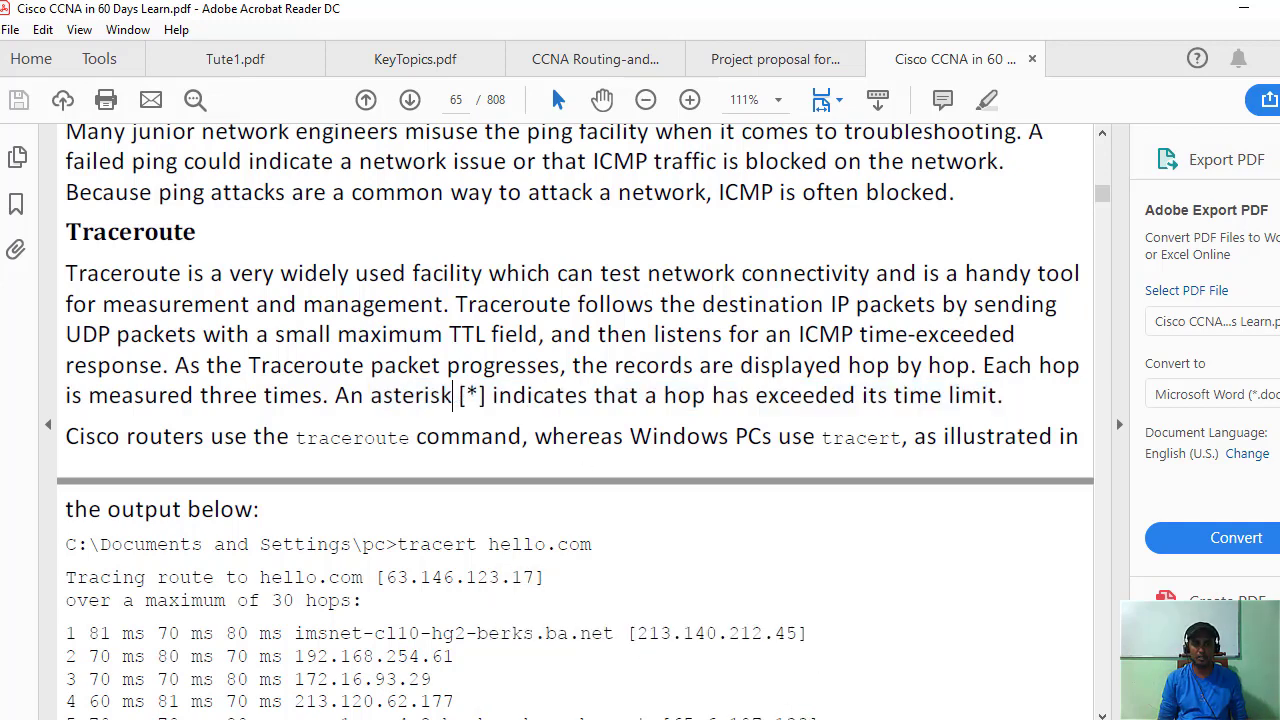
{"action": "left_click", "coordinate": [470, 695]}
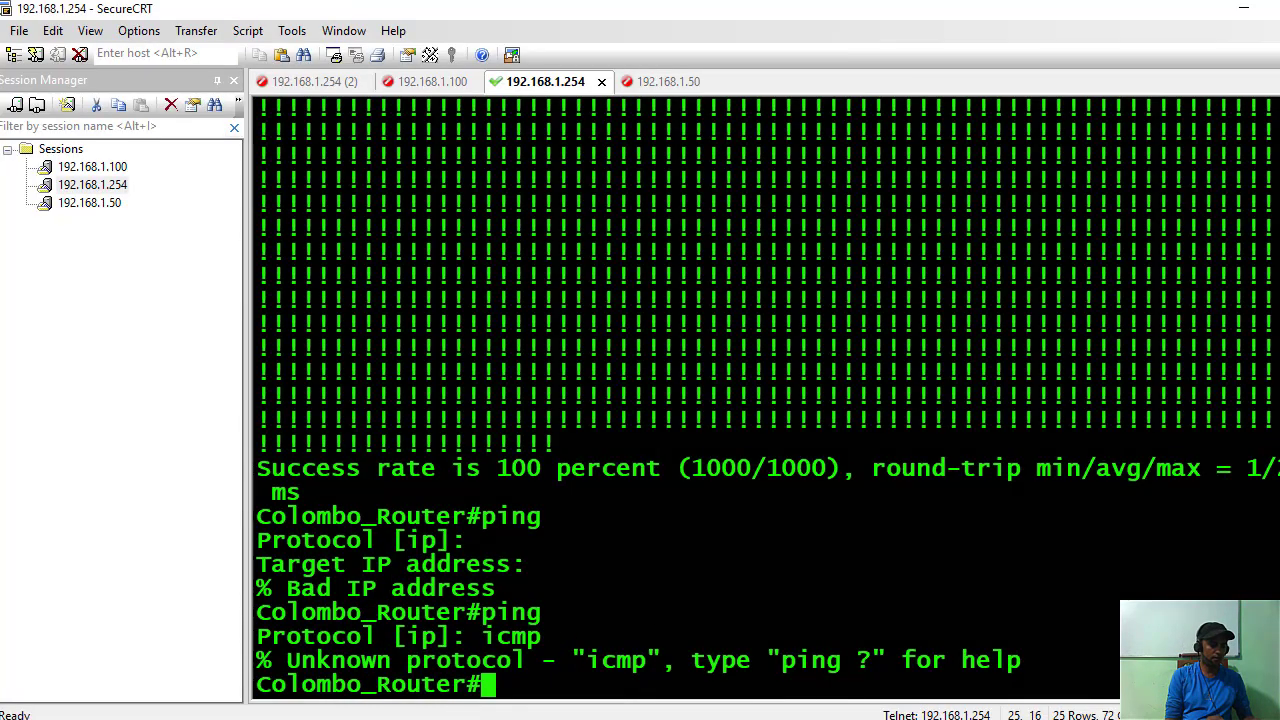
Fix the mistyped command and run 'traceroute 192.168.1.50' at the Colombo_Router# prompt.
{"action": "type", "text": "teacert"}
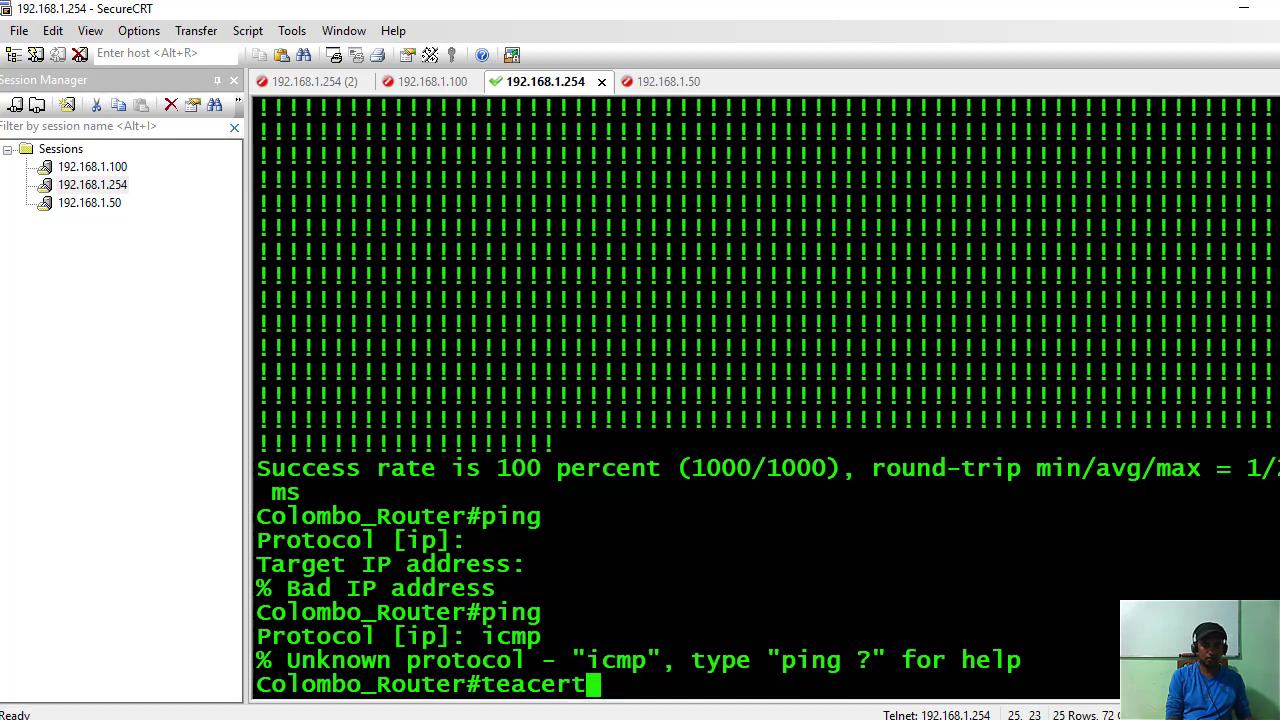
{"action": "key", "text": "BackSpace"}
{"action": "key", "text": "BackSpace"}
{"action": "key", "text": "BackSpace"}
{"action": "key", "text": "BackSpace"}
{"action": "key", "text": "BackSpace"}
{"action": "key", "text": "BackSpace"}
{"action": "key", "text": "BackSpace"}
{"action": "type", "text": "crat"}
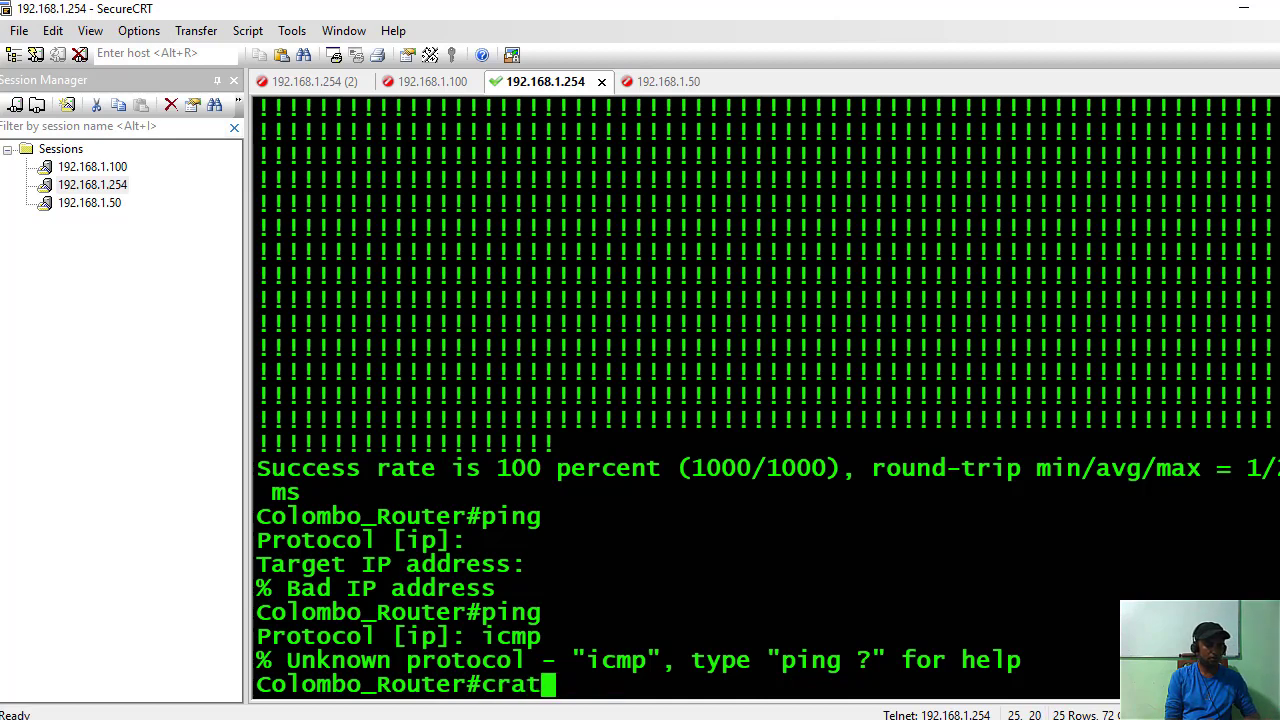
{"action": "key", "text": "BackSpace"}
{"action": "key", "text": "BackSpace"}
{"action": "key", "text": "BackSpace"}
{"action": "key", "text": "BackSpace"}
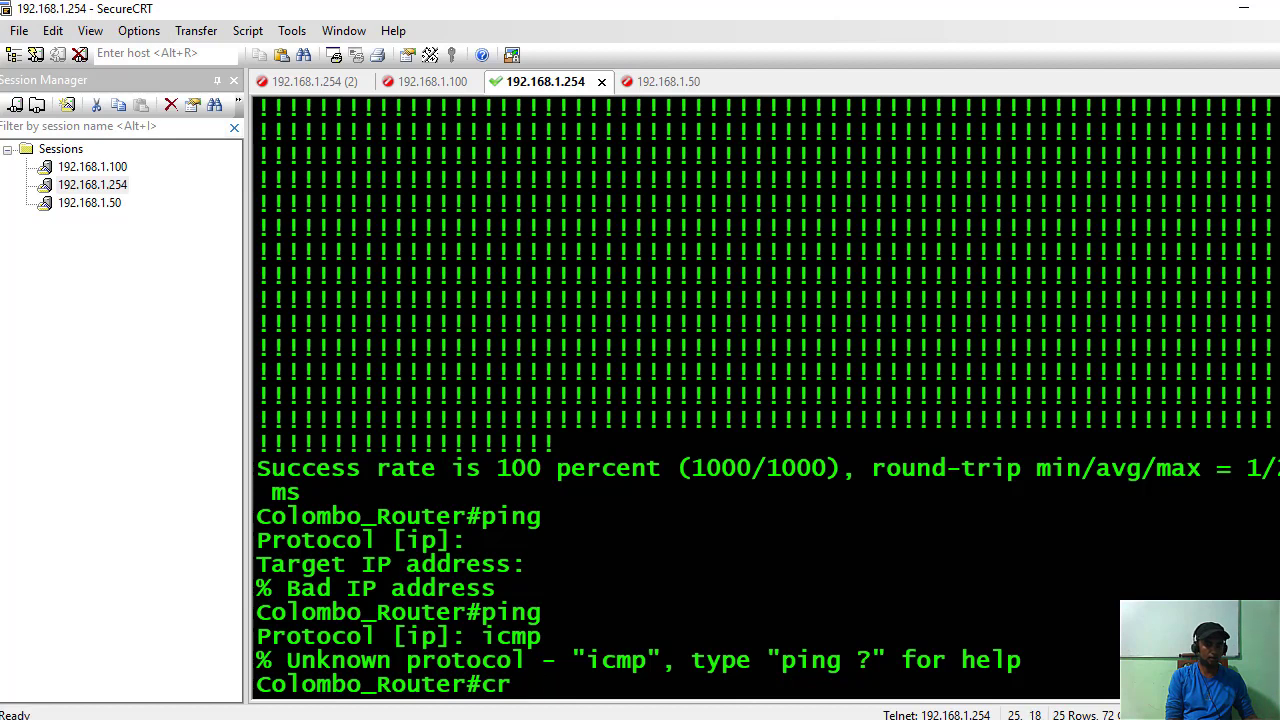
{"action": "type", "text": "tracert"}
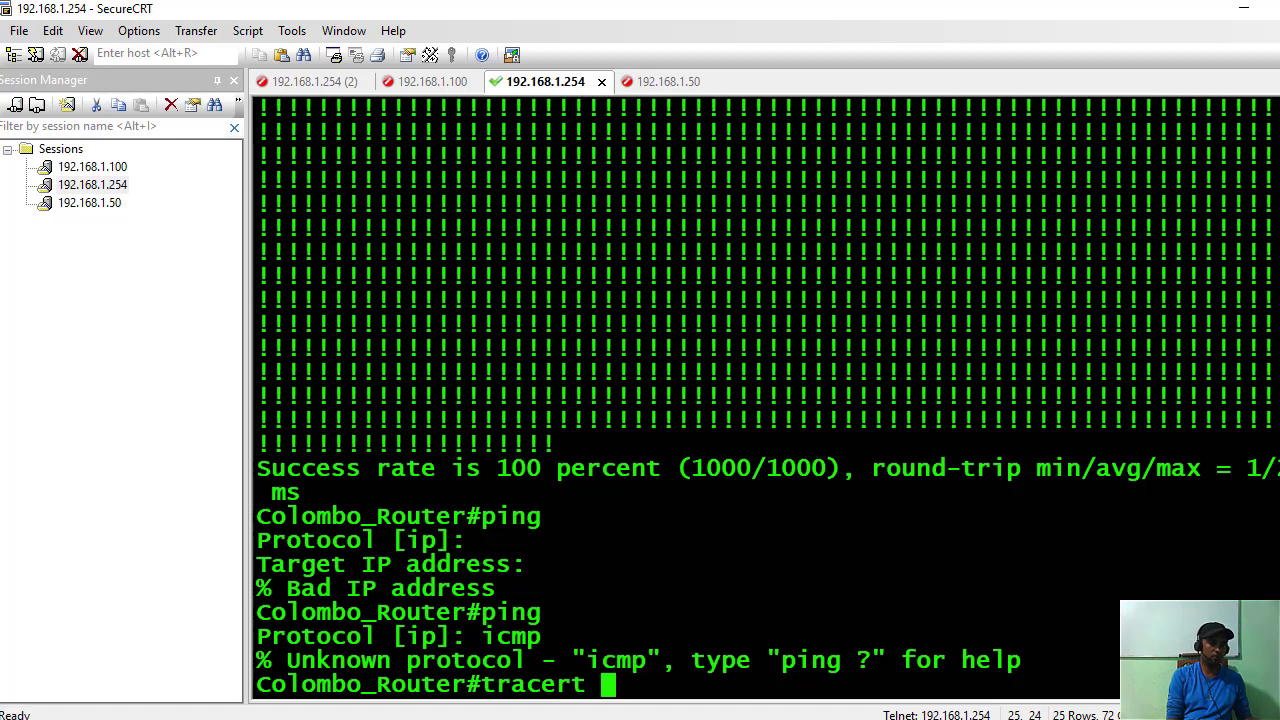
{"action": "type", "text": "192.168"}
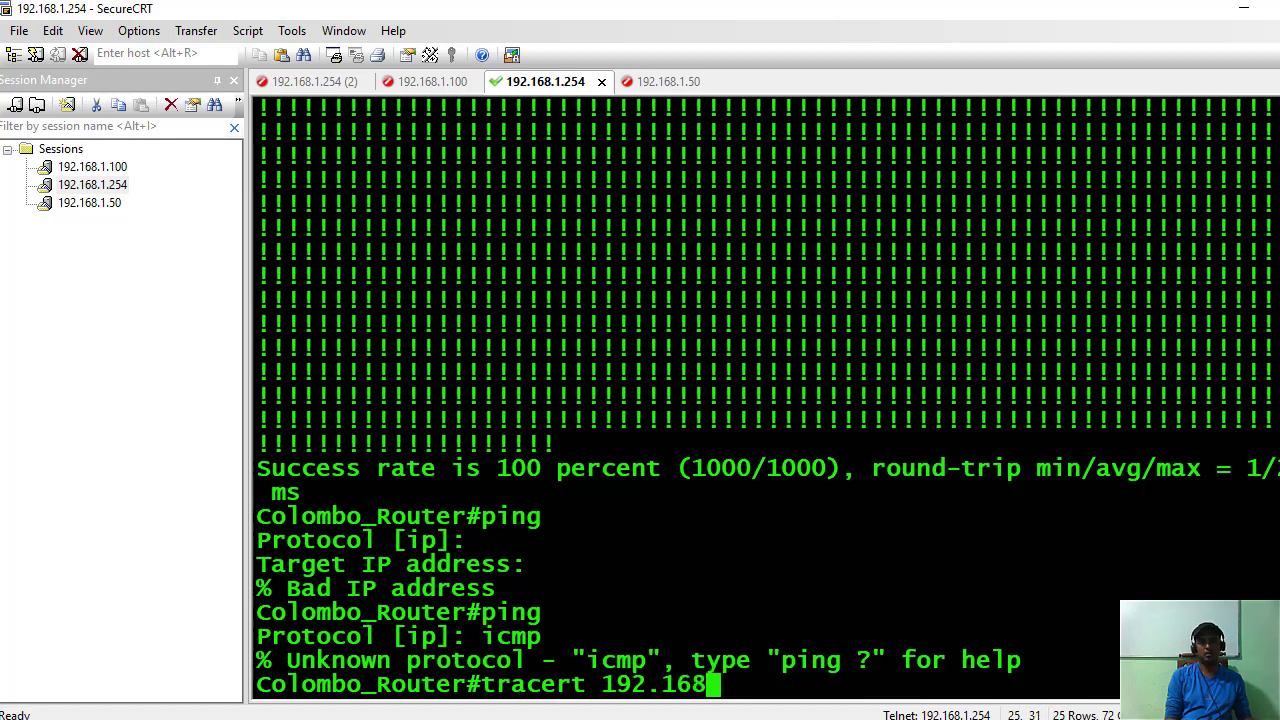
{"action": "key", "text": "BackSpace"}
{"action": "key", "text": "BackSpace"}
{"action": "key", "text": "BackSpace"}
{"action": "key", "text": "BackSpace"}
{"action": "key", "text": "BackSpace"}
{"action": "key", "text": "BackSpace"}
{"action": "key", "text": "BackSpace"}
{"action": "key", "text": "BackSpace"}
{"action": "key", "text": "BackSpace"}
{"action": "key", "text": "BackSpace"}
{"action": "key", "text": "BackSpace"}
{"action": "key", "text": "BackSpace"}
{"action": "key", "text": "BackSpace"}
{"action": "key", "text": "BackSpace"}
{"action": "key", "text": "BackSpace"}
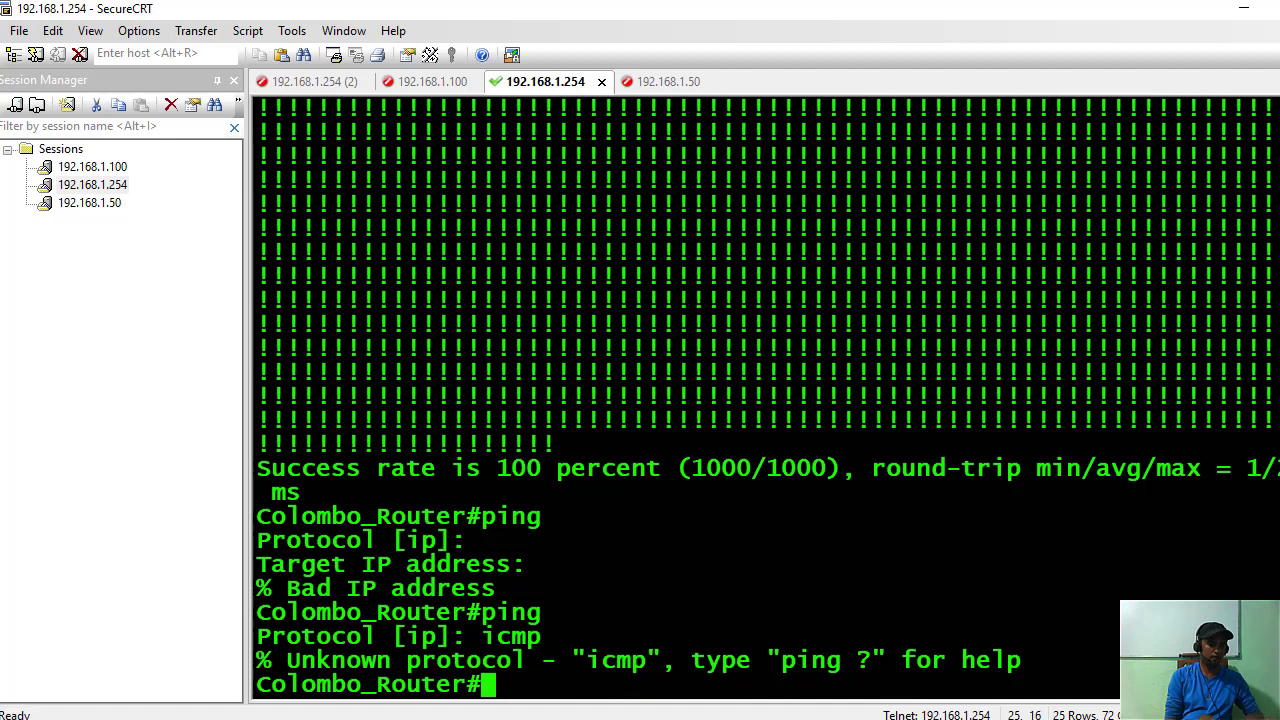
{"action": "type", "text": "tracerout"}
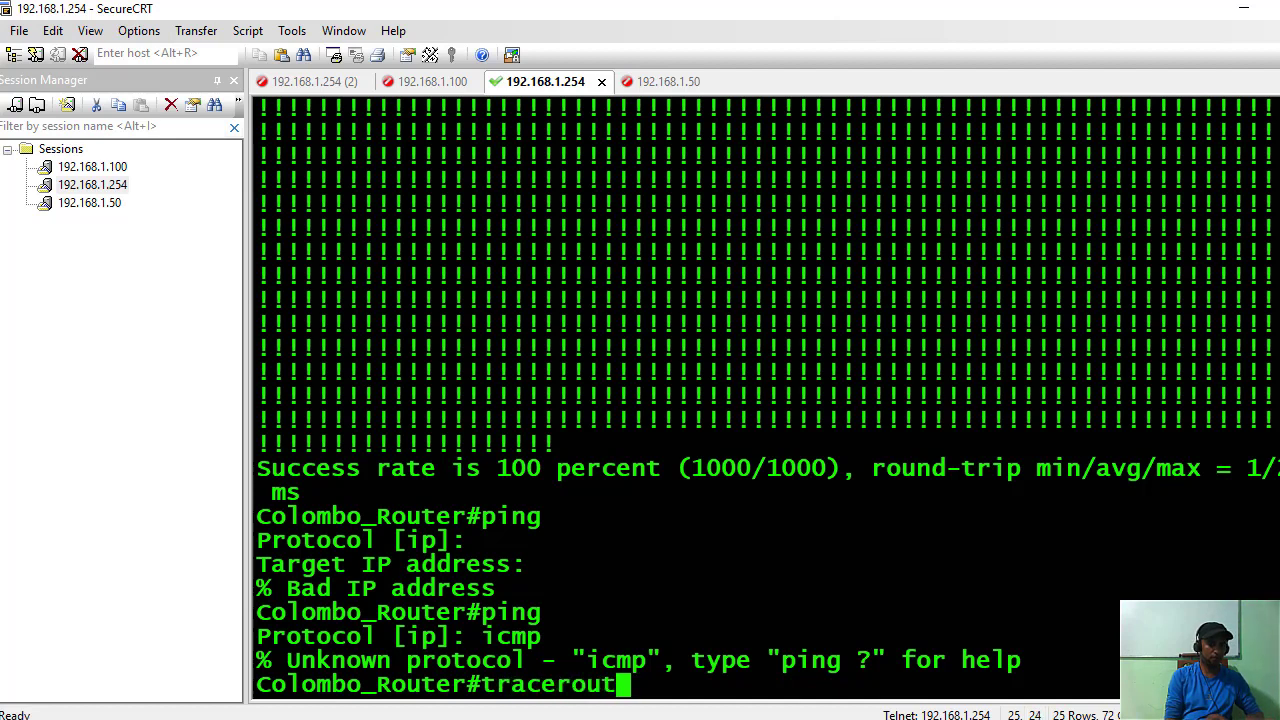
{"action": "type", "text": "e 19"}
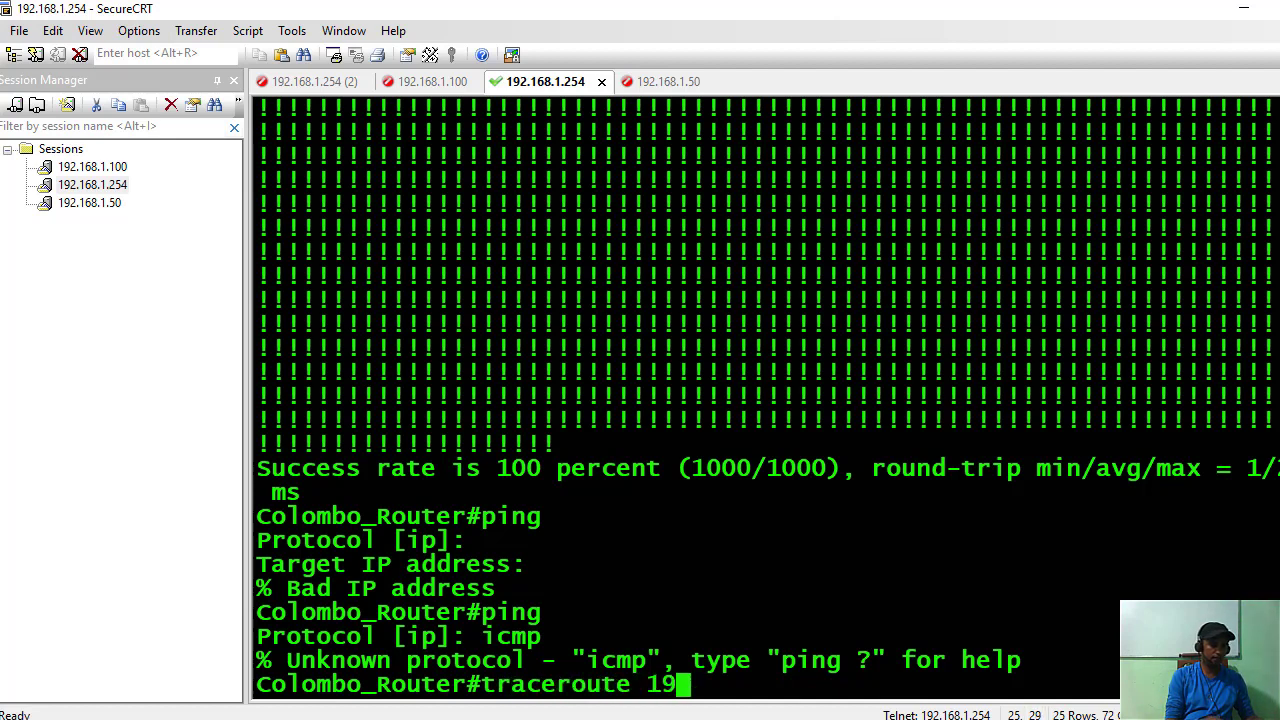
{"action": "type", "text": "2.168"}
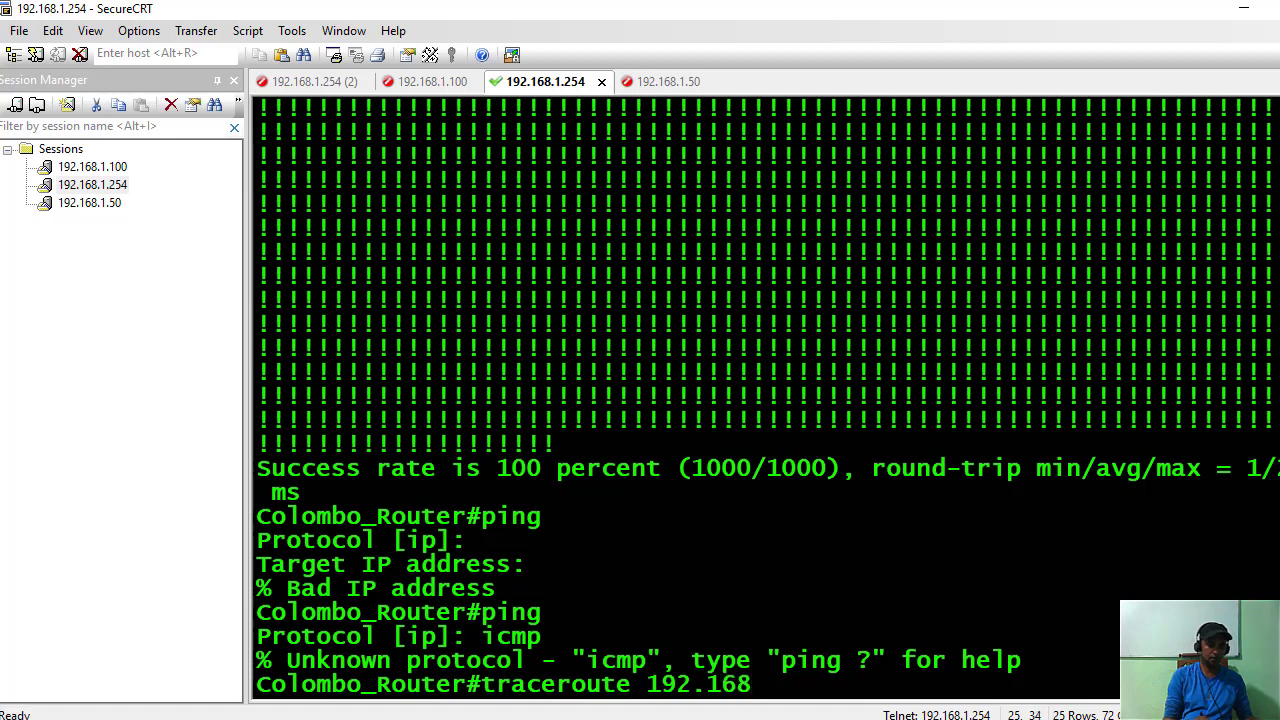
{"action": "type", "text": ".1"}
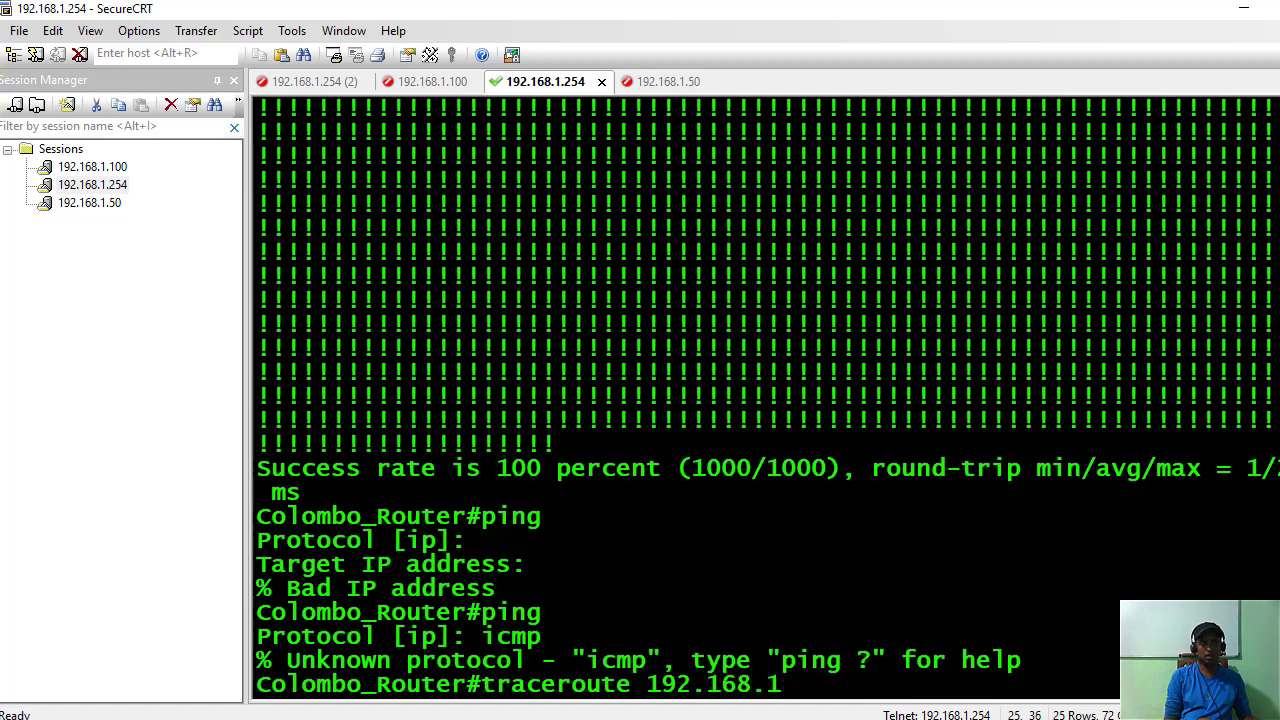
{"action": "type", "text": ".50"}
{"action": "key", "text": "Return"}
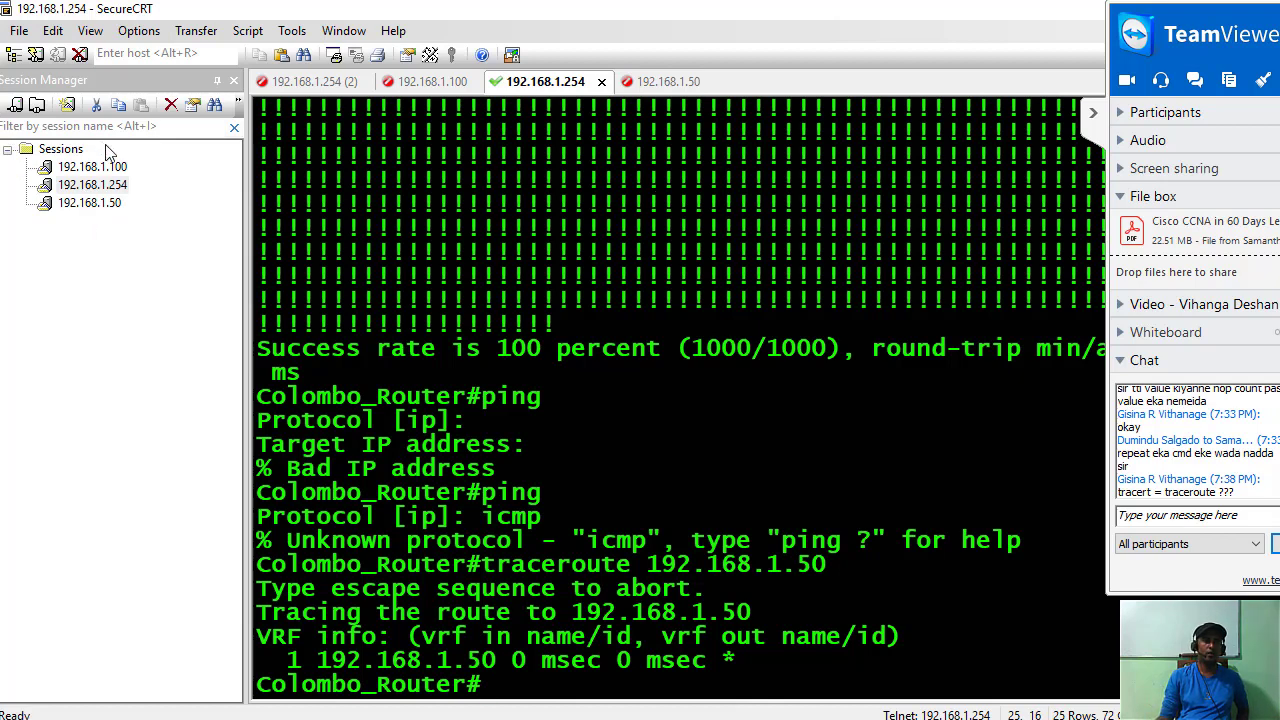
Open a SecureCRT session to switch 192.168.1.50 from Session Manager and log in.
{"action": "double_click", "coordinate": [95, 203]}
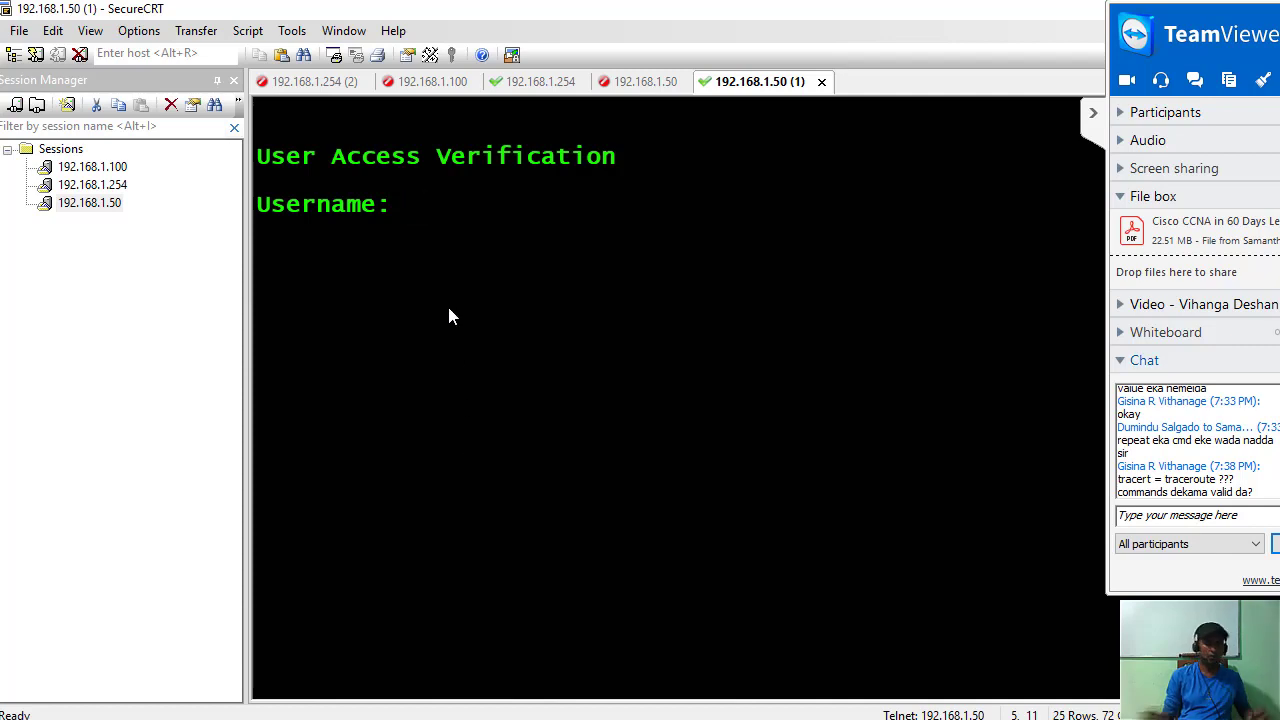
{"action": "type", "text": "admin"}
{"action": "key", "text": "Return"}
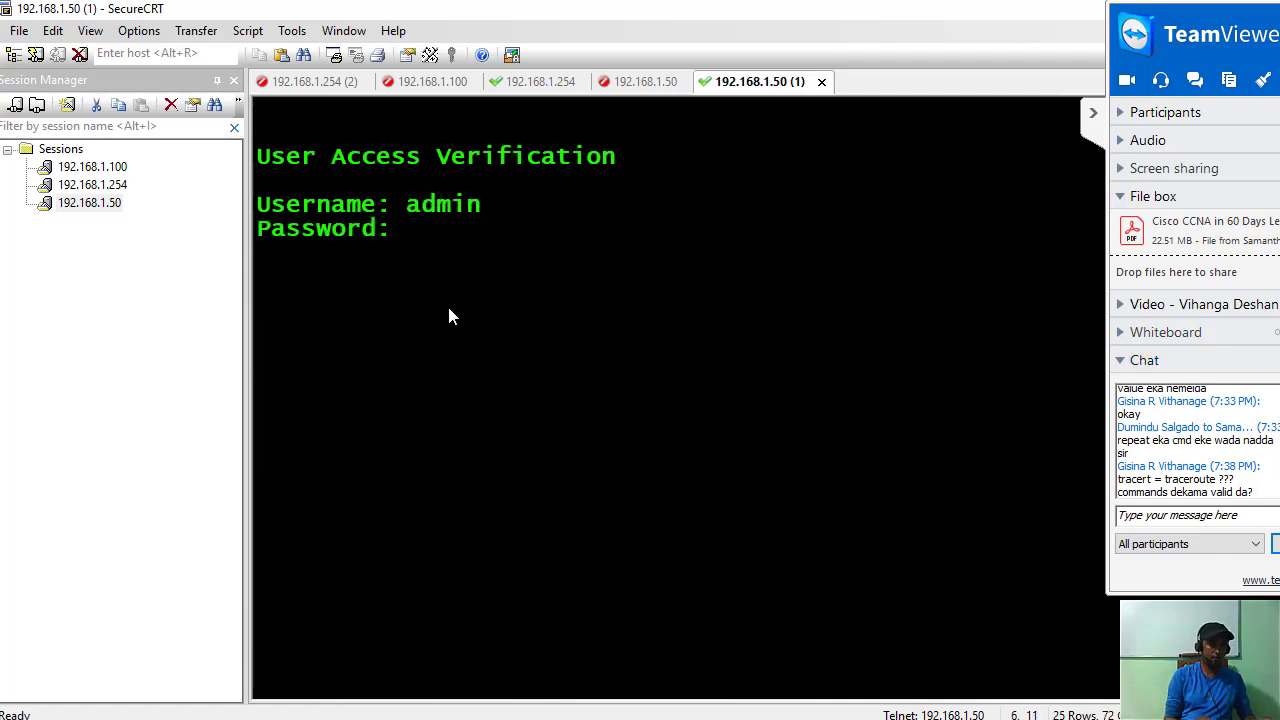
{"action": "key", "text": "Return"}
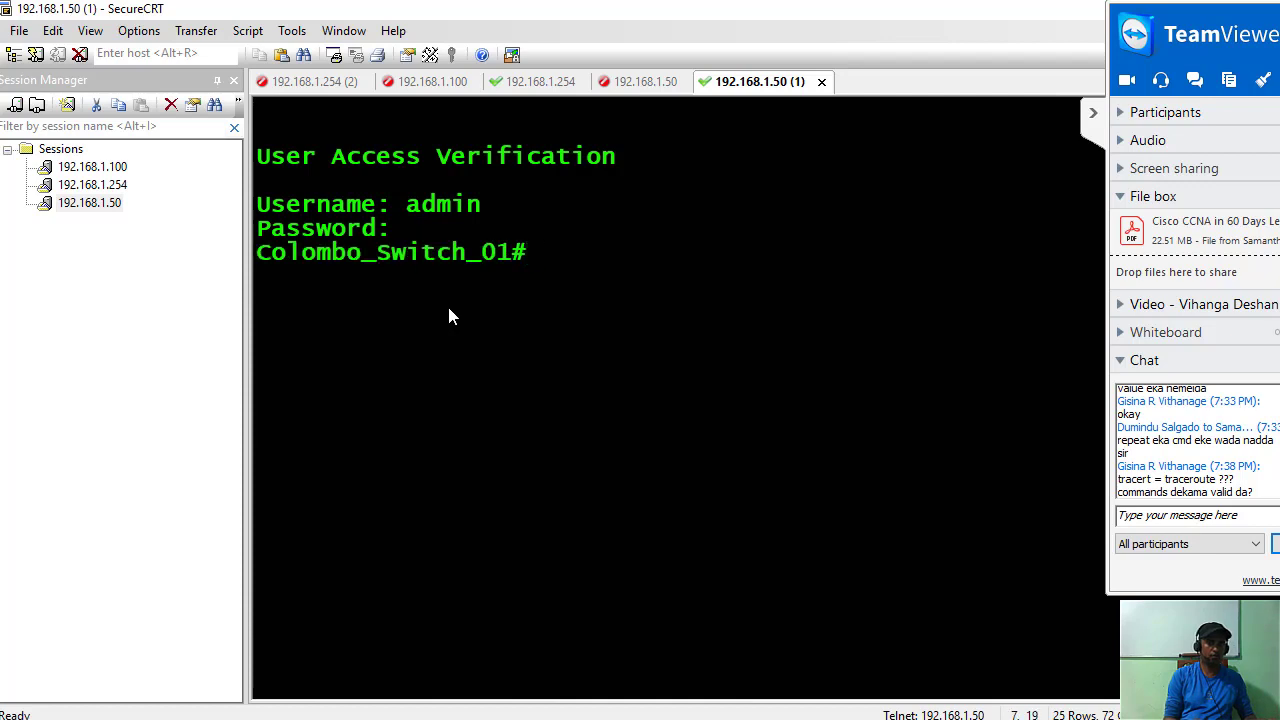
{"action": "key", "text": "Return"}
Run 'traceroute 192.168.1.254' at the Colombo_Switch_01 prompt.
{"action": "type", "text": "tr-"}
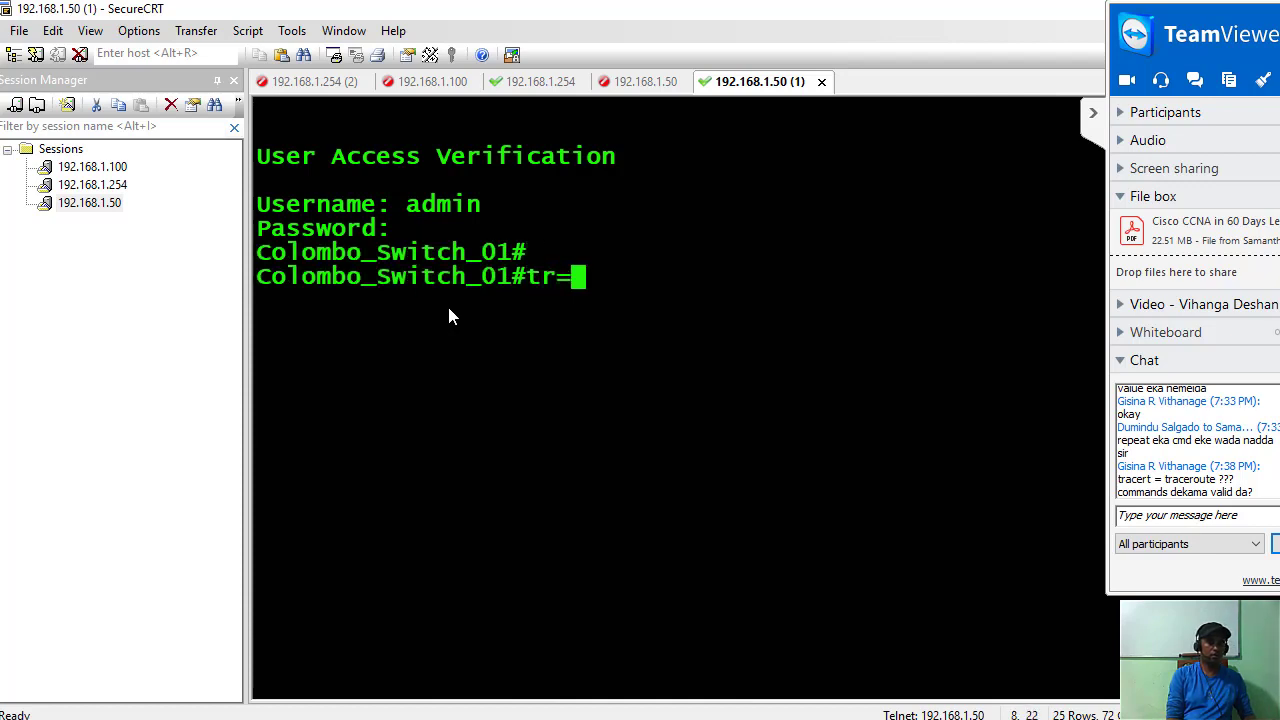
{"action": "key", "text": "BackSpace"}
{"action": "key", "text": "BackSpace"}
{"action": "key", "text": "BackSpace"}
{"action": "type", "text": "tra"}
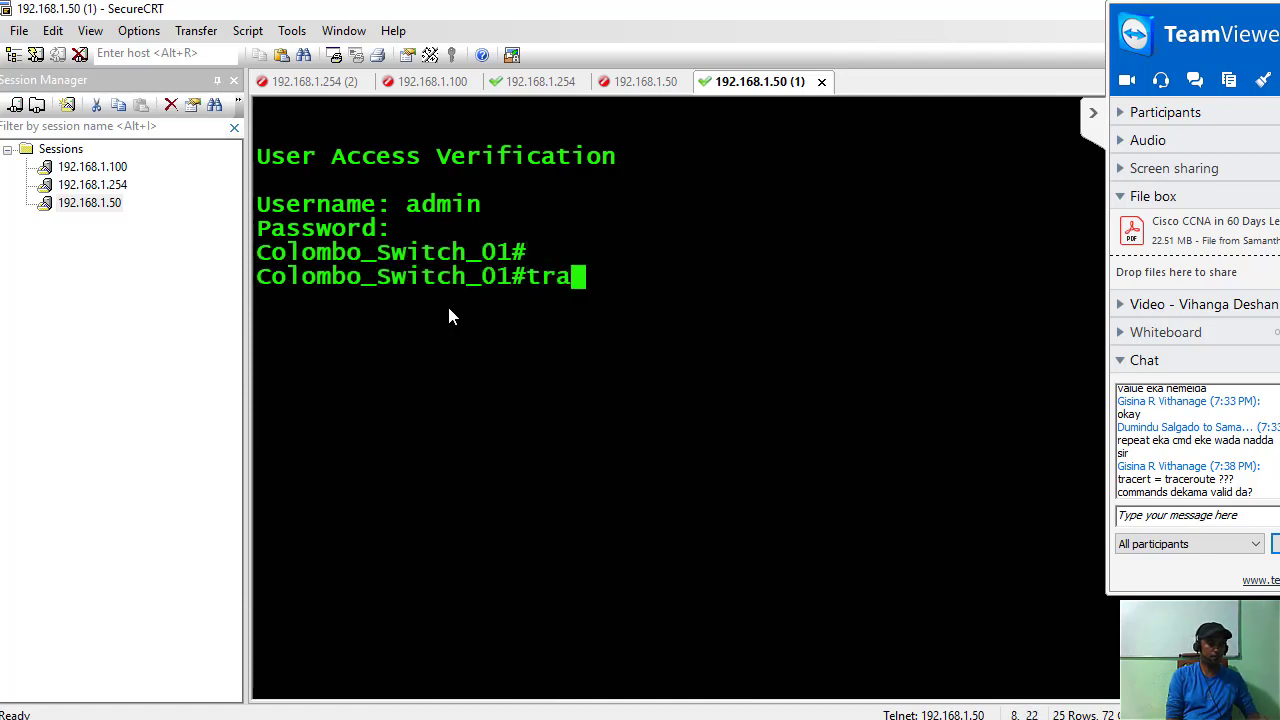
{"action": "type", "text": "cer"}
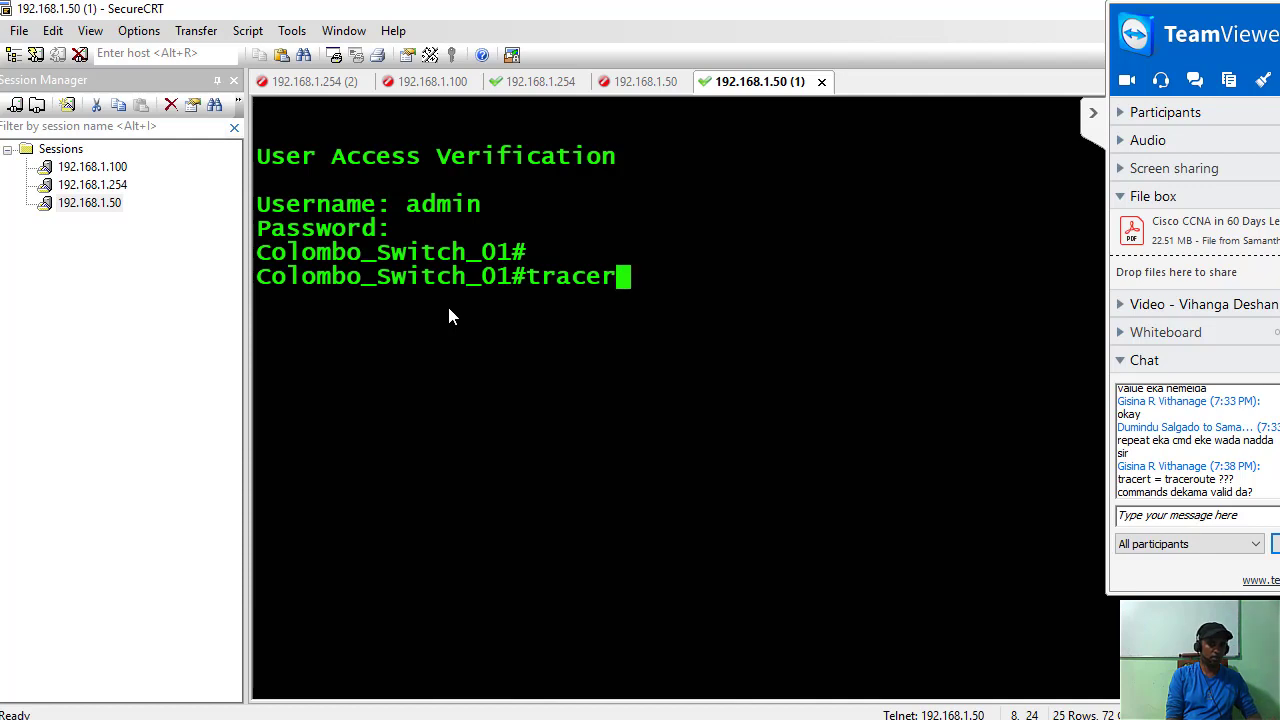
{"action": "type", "text": "oute"}
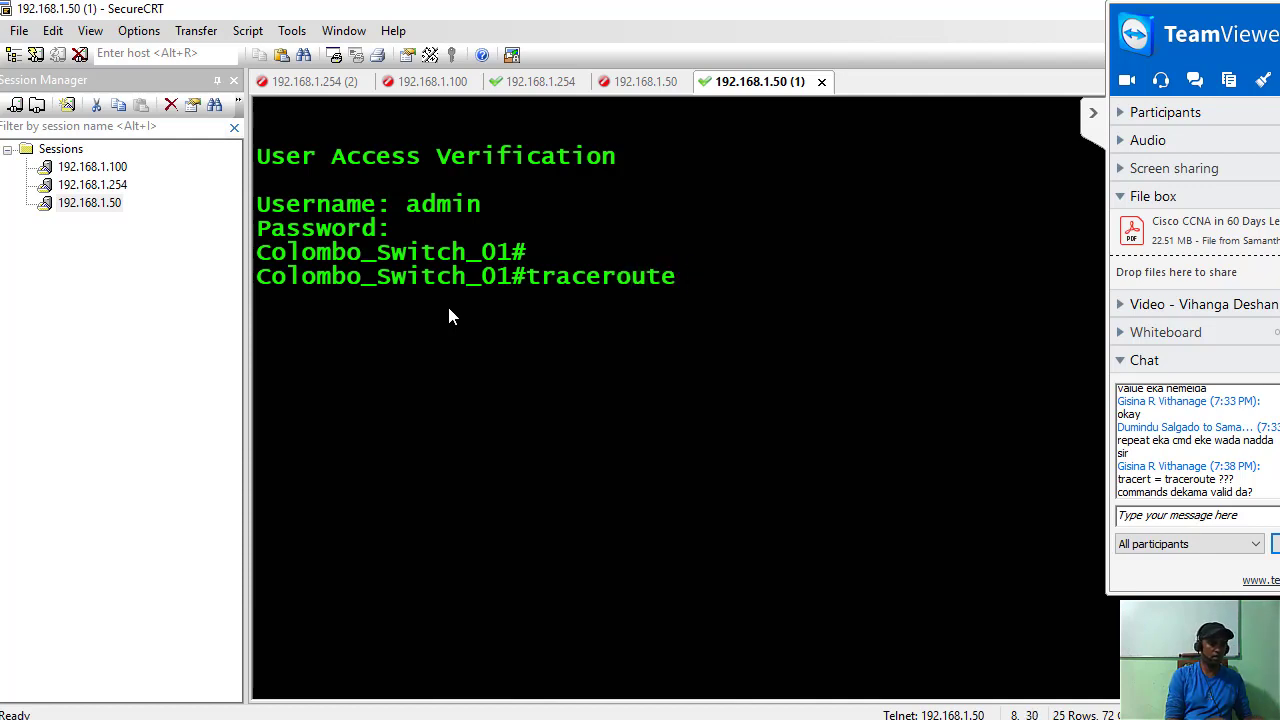
{"action": "type", "text": " 192.168"}
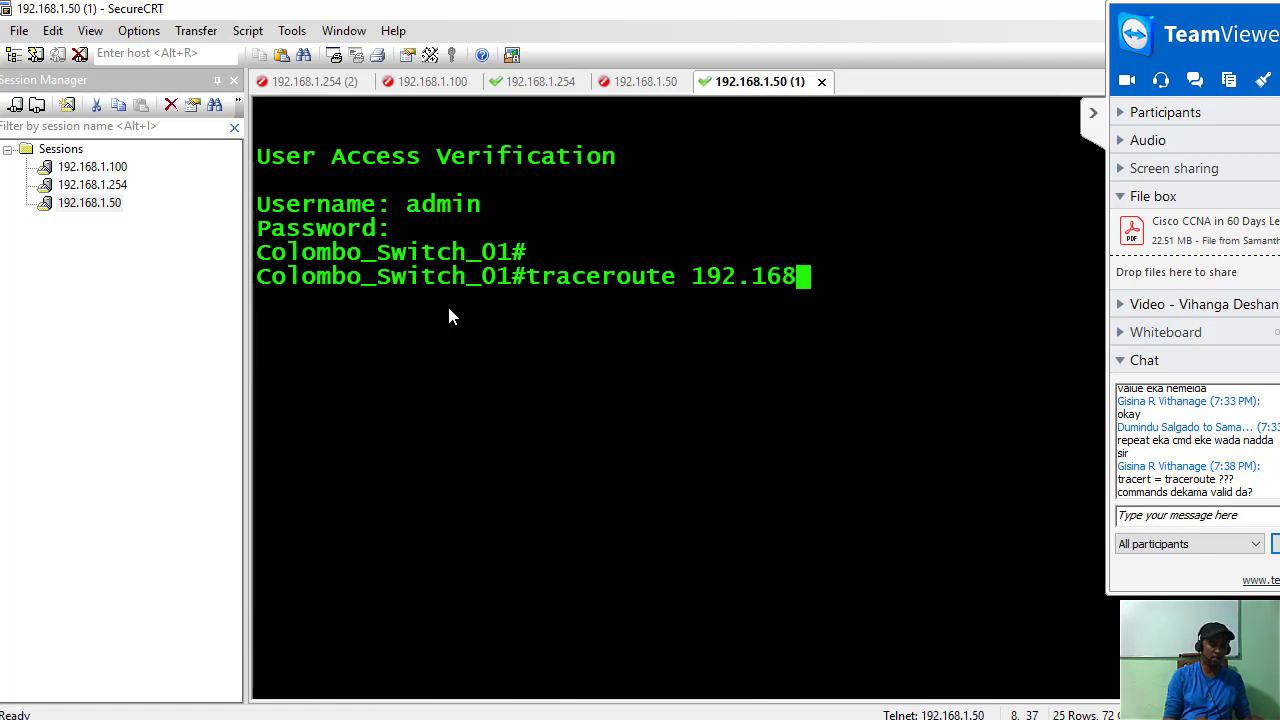
{"action": "type", "text": ".1"}
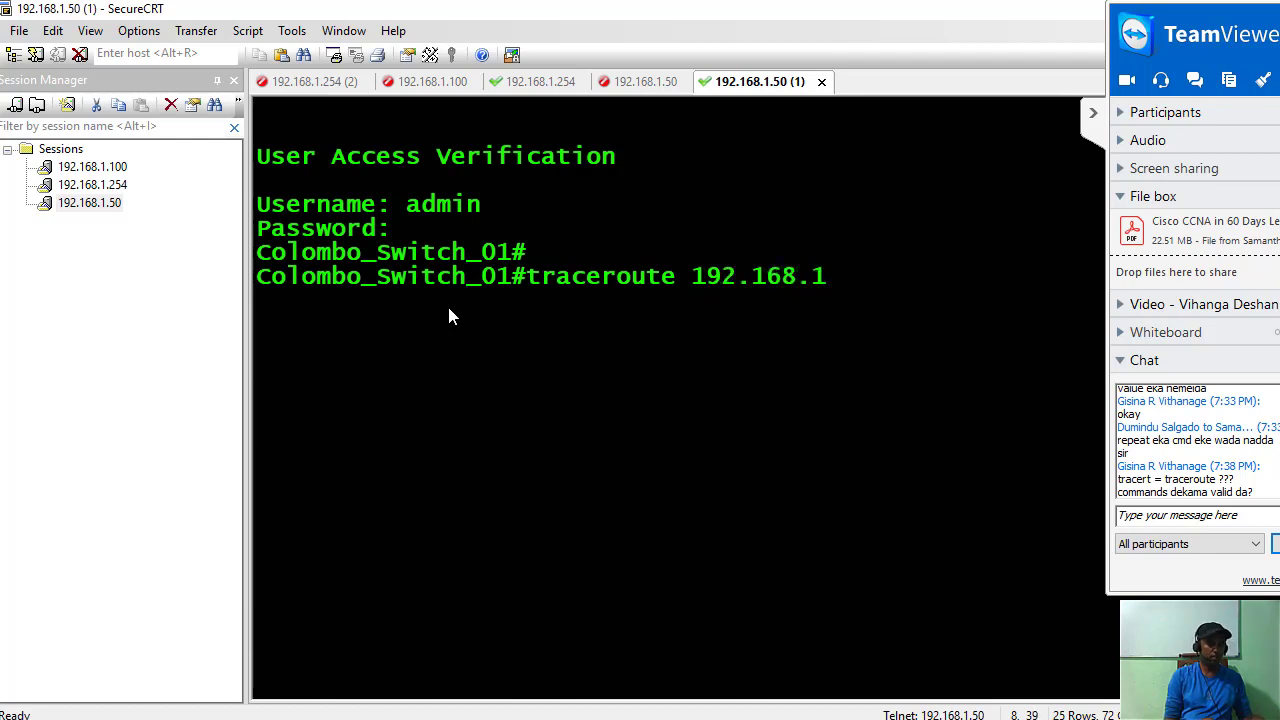
{"action": "type", "text": ".254"}
{"action": "key", "text": "Return"}
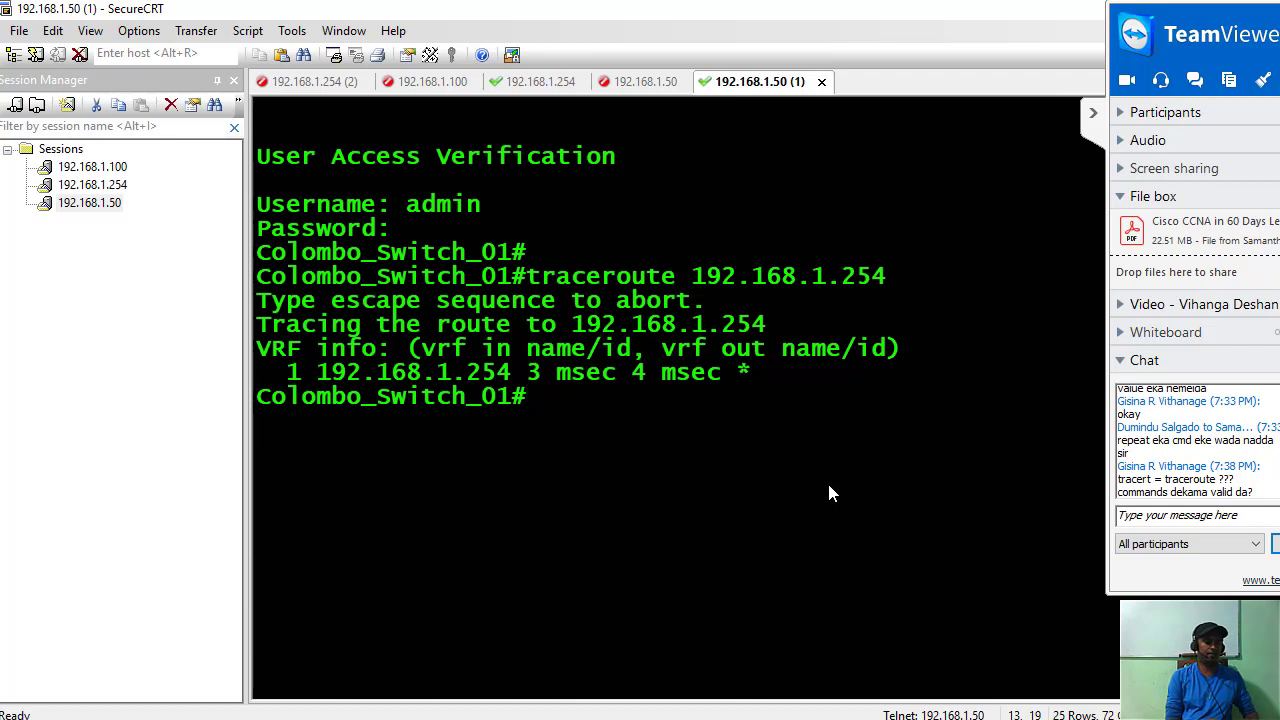
Try 'tracert 192.168.1.254' on the switch, then switch to the Command Prompt ping window.
{"action": "type", "text": "cr"}
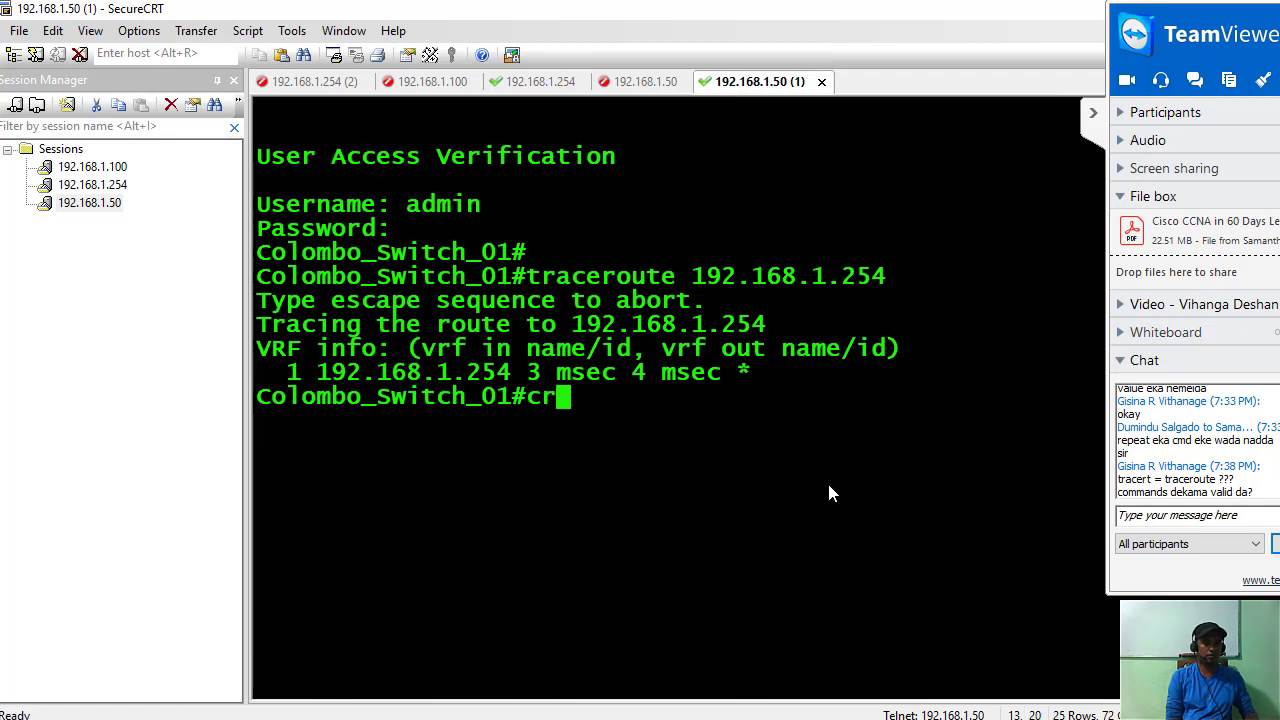
{"action": "key", "text": "BackSpace"}
{"action": "key", "text": "BackSpace"}
{"action": "type", "text": "tra"}
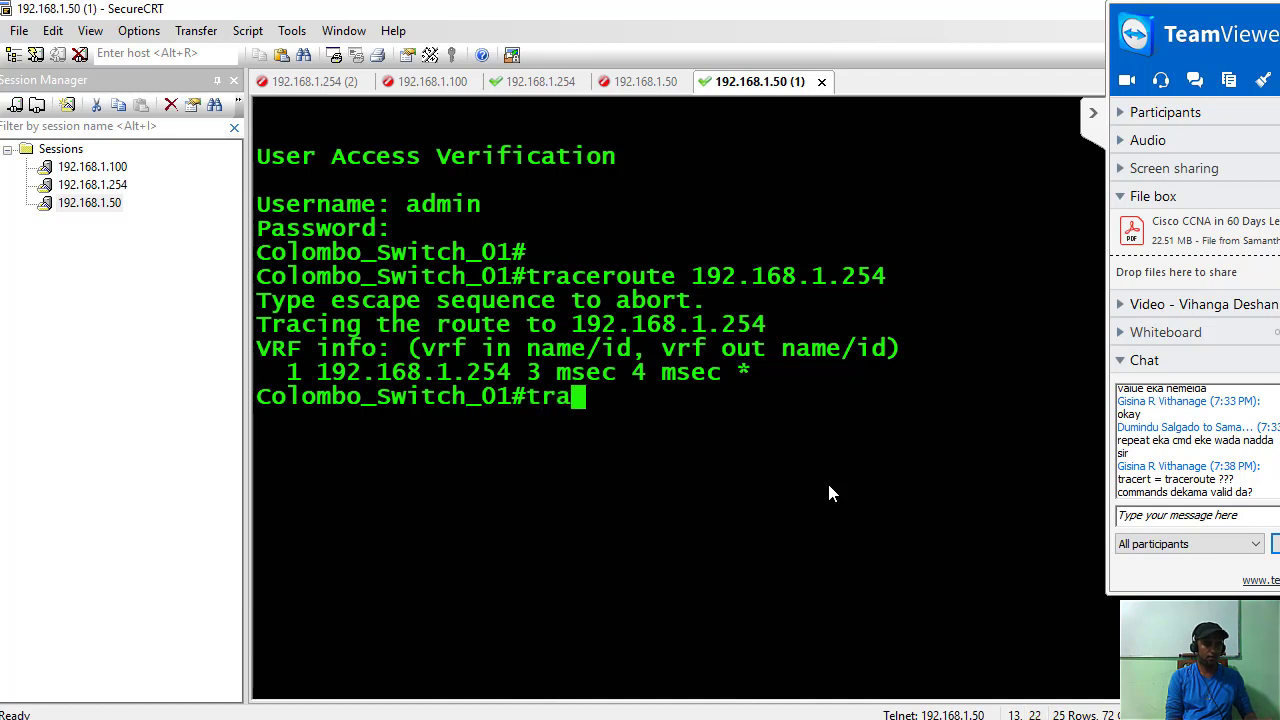
{"action": "type", "text": "cert"}
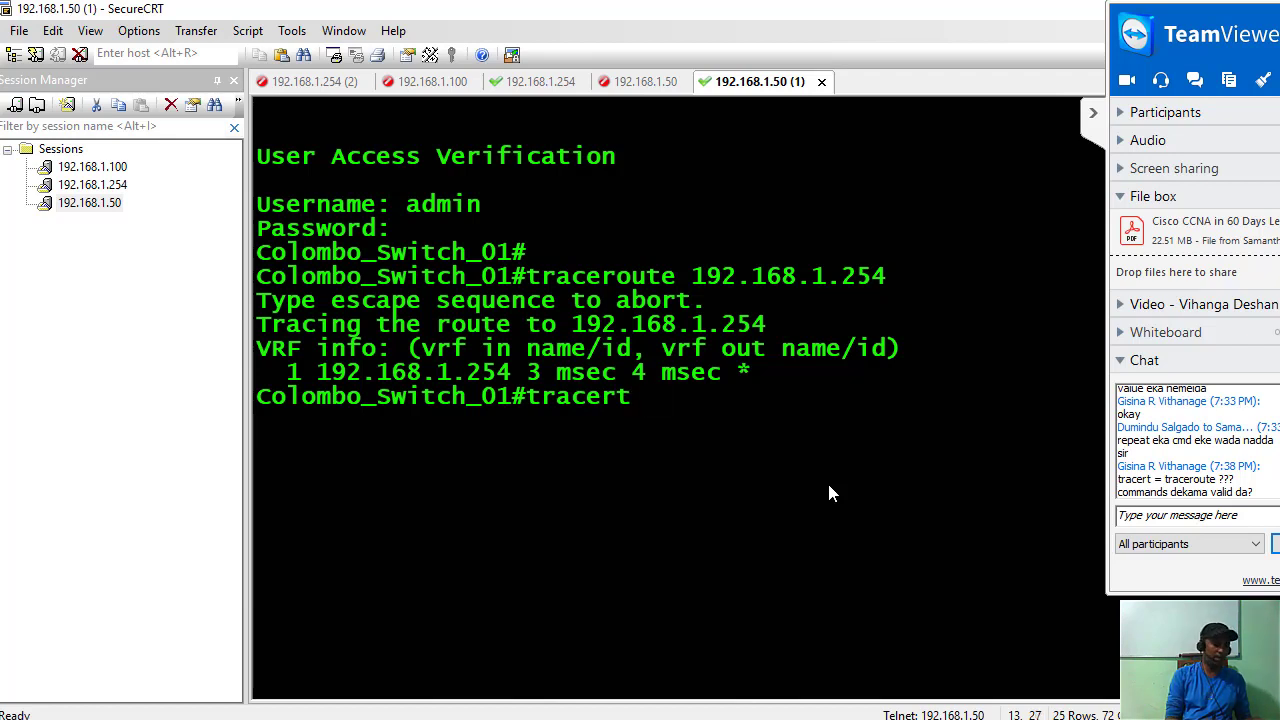
{"action": "type", "text": "192.168"}
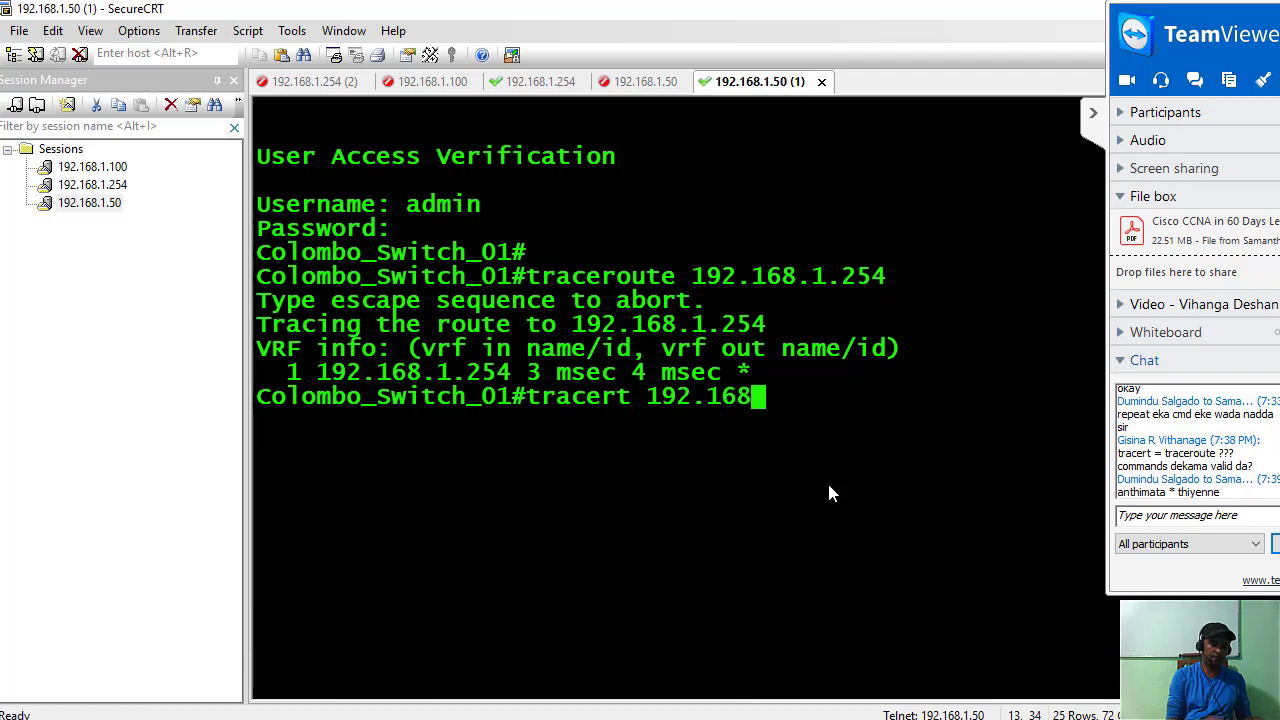
{"action": "type", "text": ".1.2"}
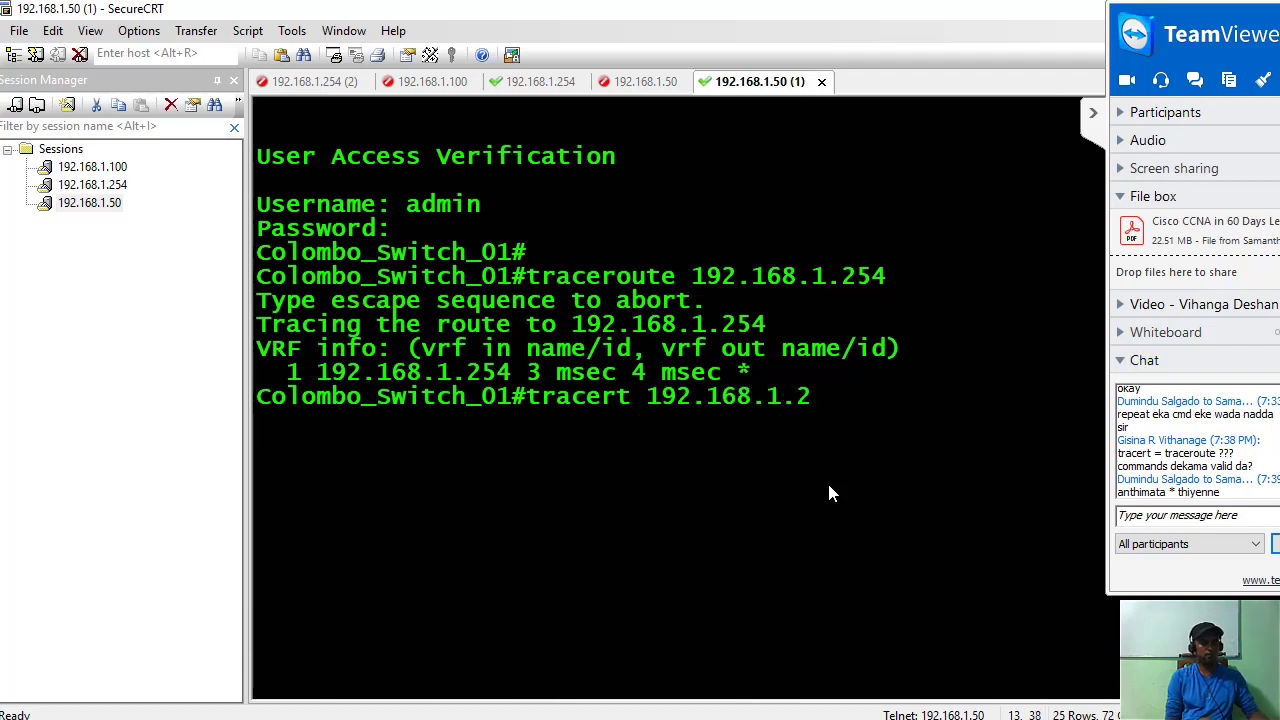
{"action": "type", "text": "54"}
{"action": "key", "text": "Return"}
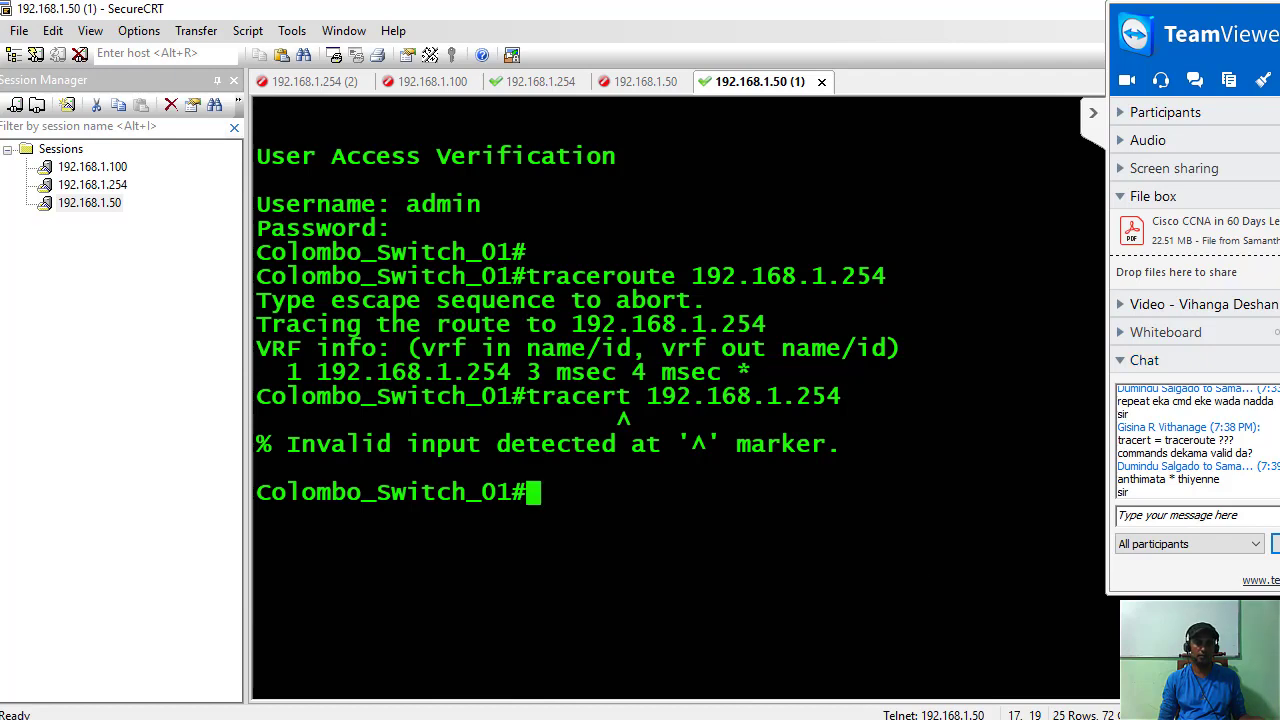
{"action": "key", "text": "alt+Tab"}
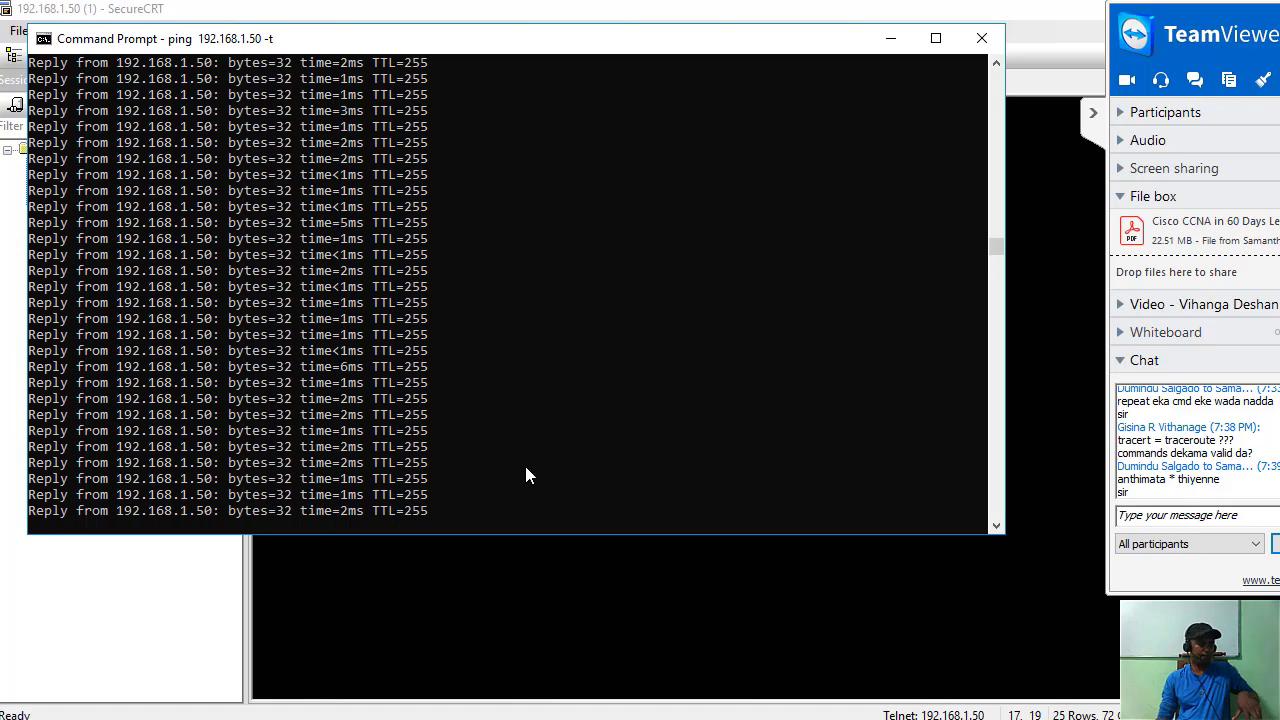
Stop the continuous ping and run 'tracert 192.168.1.254' in Command Prompt.
{"action": "key", "text": "ctrl+c"}
{"action": "key", "text": "ctrl+x"}
{"action": "type", "text": "ping 192.168.1.50"}
{"action": "key", "text": "BackSpace"}
{"action": "key", "text": "BackSpace"}
{"action": "key", "text": "BackSpace"}
{"action": "key", "text": "BackSpace"}
{"action": "key", "text": "BackSpace"}
{"action": "key", "text": "BackSpace"}
{"action": "key", "text": "BackSpace"}
{"action": "key", "text": "BackSpace"}
{"action": "key", "text": "BackSpace"}
{"action": "key", "text": "BackSpace"}
{"action": "key", "text": "BackSpace"}
{"action": "key", "text": "BackSpace"}
{"action": "key", "text": "BackSpace"}
{"action": "key", "text": "BackSpace"}
{"action": "key", "text": "BackSpace"}
{"action": "key", "text": "BackSpace"}
{"action": "key", "text": "BackSpace"}
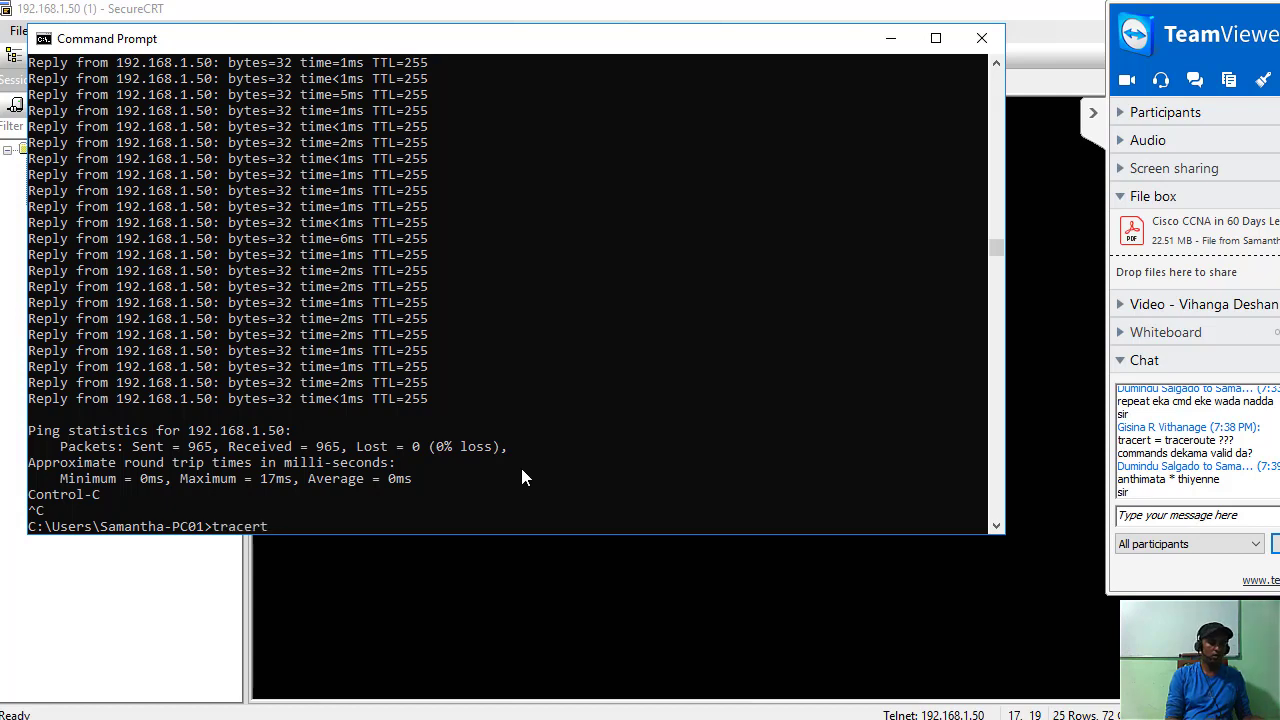
{"action": "type", "text": "2.168"}
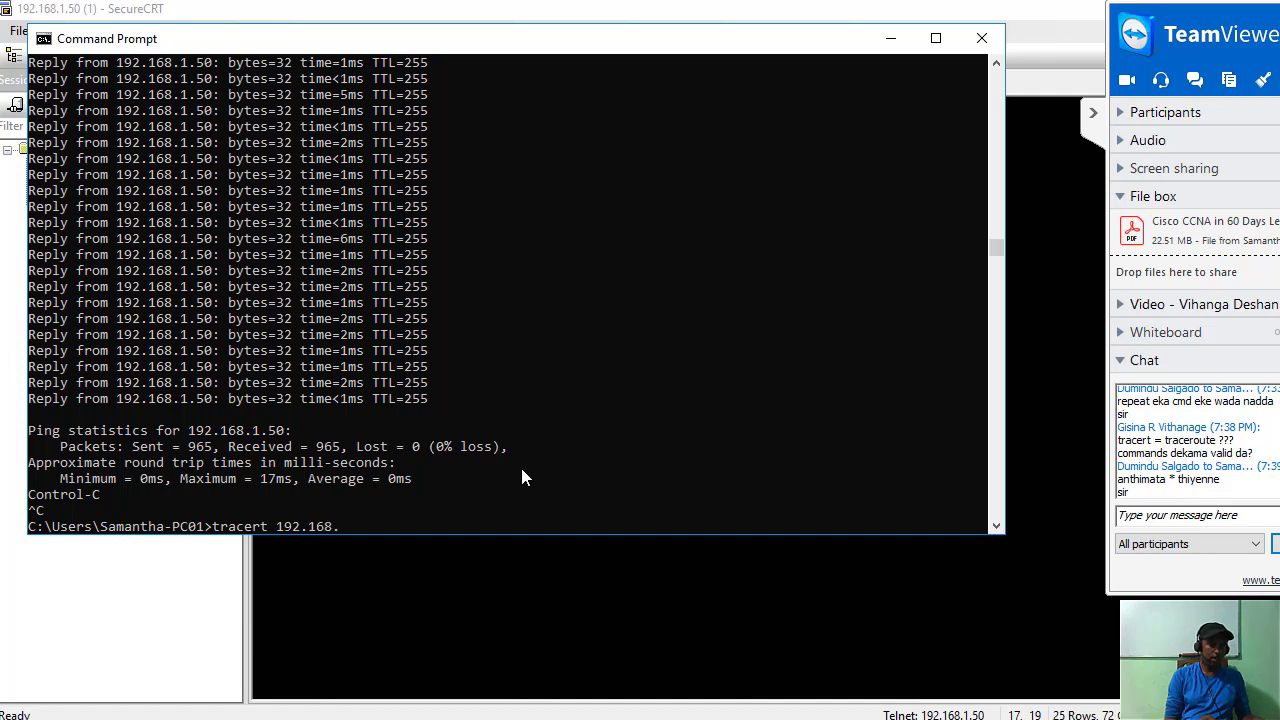
{"action": "type", "text": ".1.254"}
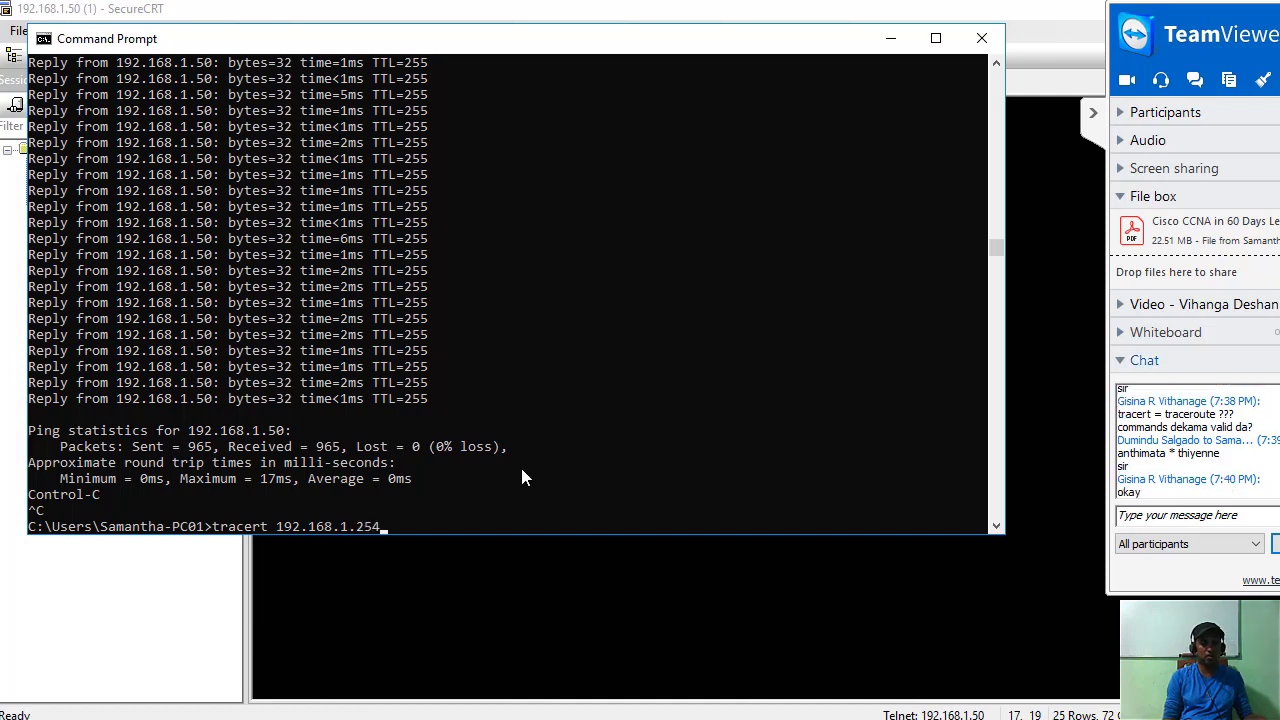
{"action": "key", "text": "Return"}
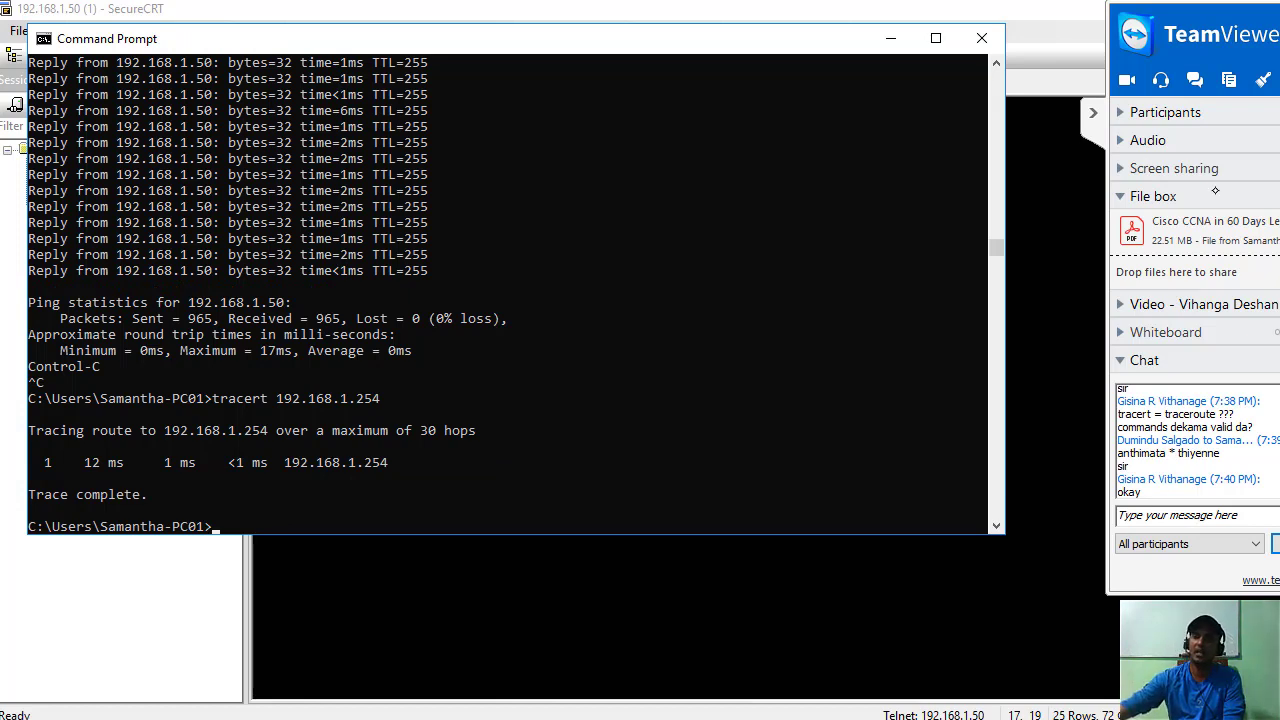
{"action": "left_click", "coordinate": [947, 661]}
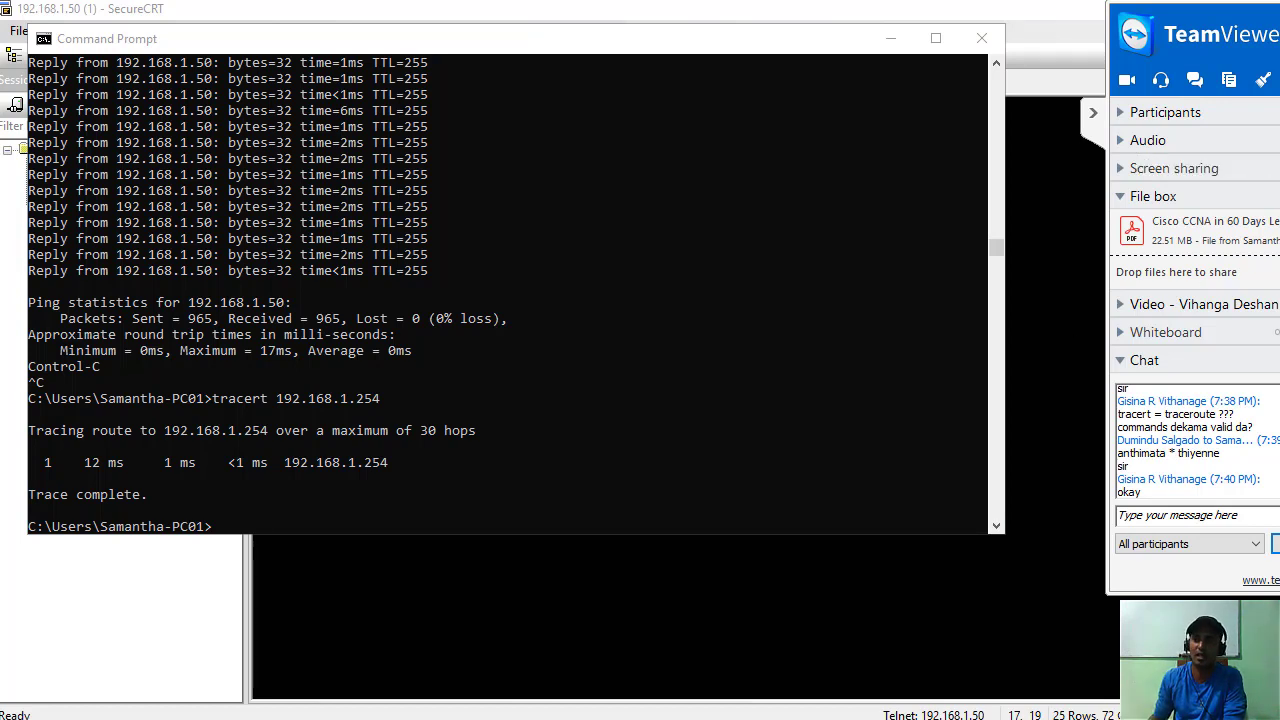
{"action": "left_click", "coordinate": [1092, 115]}
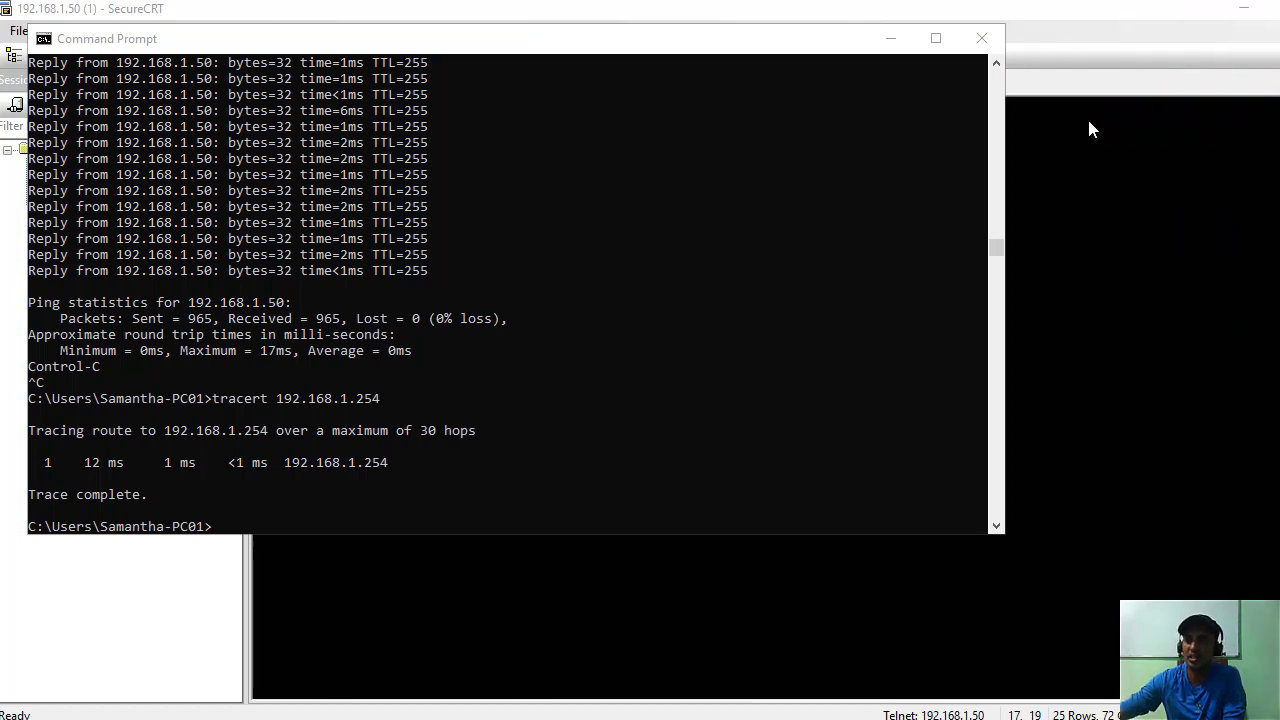
{"action": "left_click", "coordinate": [1241, 256]}
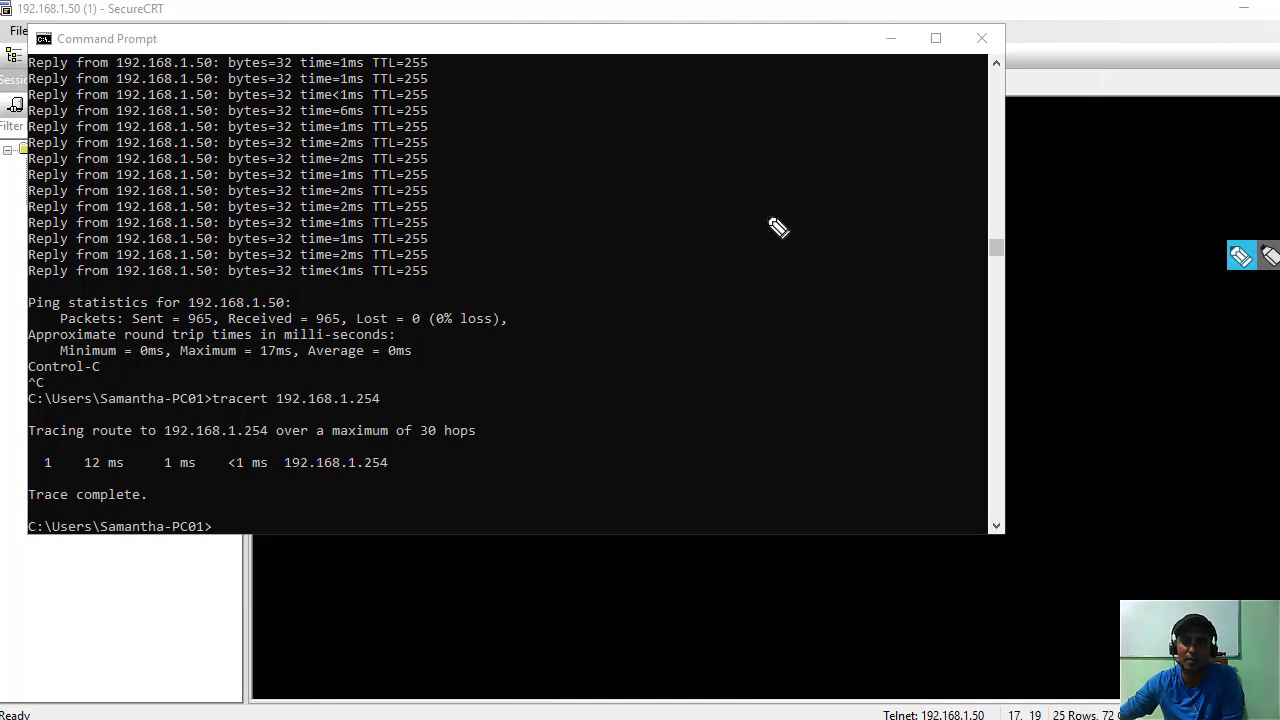
{"action": "mouse_move", "coordinate": [714, 205]}
{"action": "left_mouse_down"}
{"action": "mouse_move", "coordinate": [721, 242]}
{"action": "mouse_move", "coordinate": [791, 226]}
{"action": "mouse_move", "coordinate": [811, 237]}
{"action": "mouse_move", "coordinate": [905, 182]}
{"action": "left_mouse_up"}
{"action": "left_click_drag", "start_coordinate": [672, 226], "coordinate": [692, 274]}
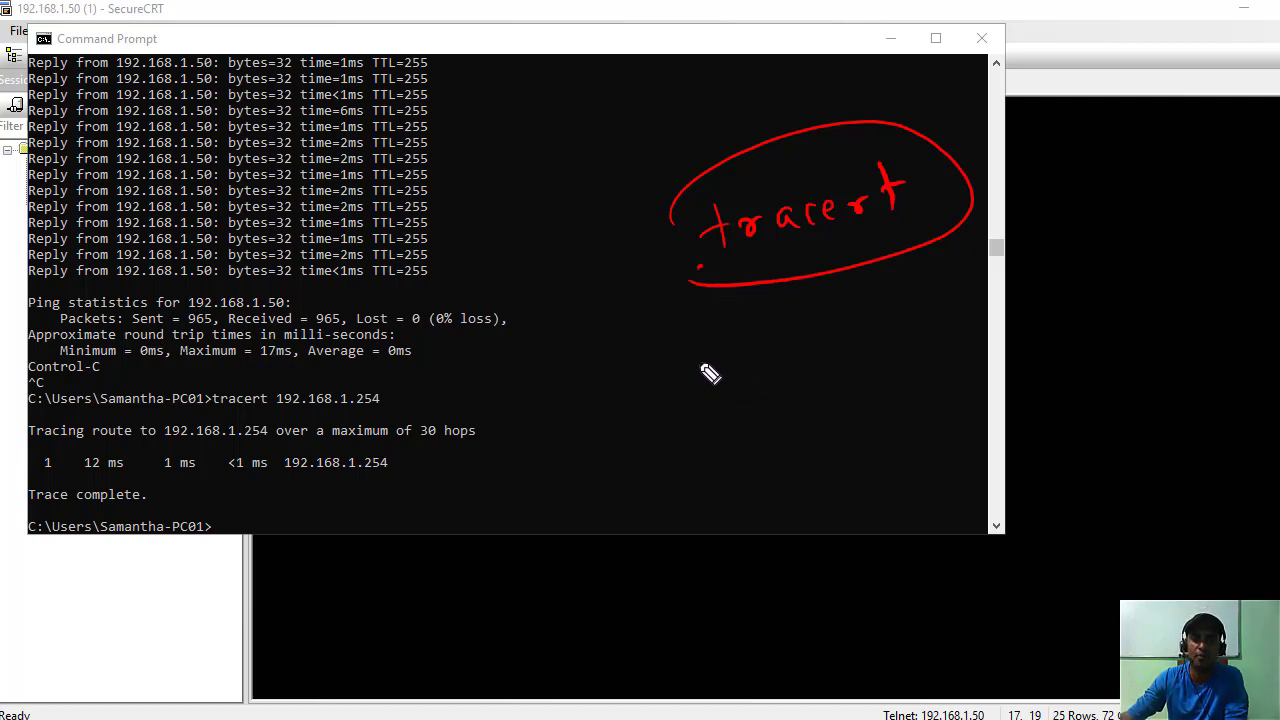
{"action": "mouse_move", "coordinate": [701, 342]}
{"action": "left_mouse_down"}
{"action": "mouse_move", "coordinate": [707, 391]}
{"action": "mouse_move", "coordinate": [722, 371]}
{"action": "left_mouse_up"}
{"action": "mouse_move", "coordinate": [726, 385]}
{"action": "left_mouse_down"}
{"action": "mouse_move", "coordinate": [793, 360]}
{"action": "mouse_move", "coordinate": [898, 357]}
{"action": "mouse_move", "coordinate": [930, 335]}
{"action": "mouse_move", "coordinate": [965, 358]}
{"action": "mouse_move", "coordinate": [956, 341]}
{"action": "left_mouse_up"}
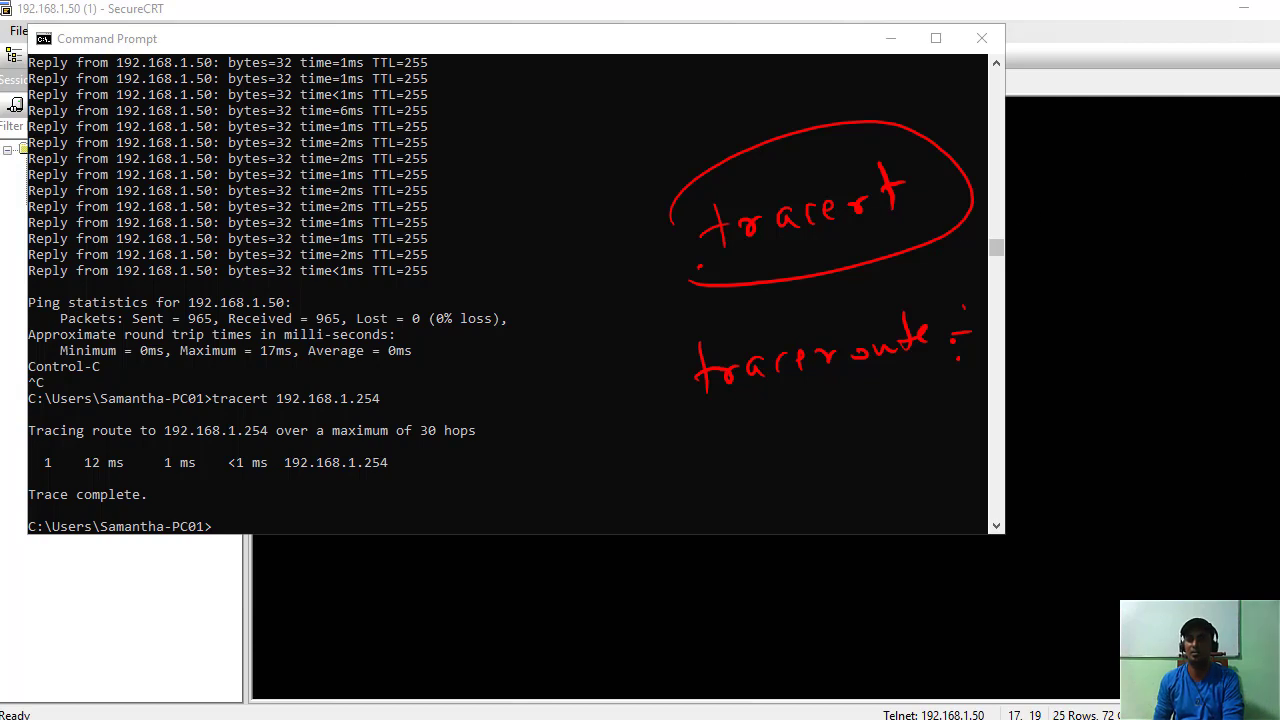
{"action": "key", "text": "Escape"}
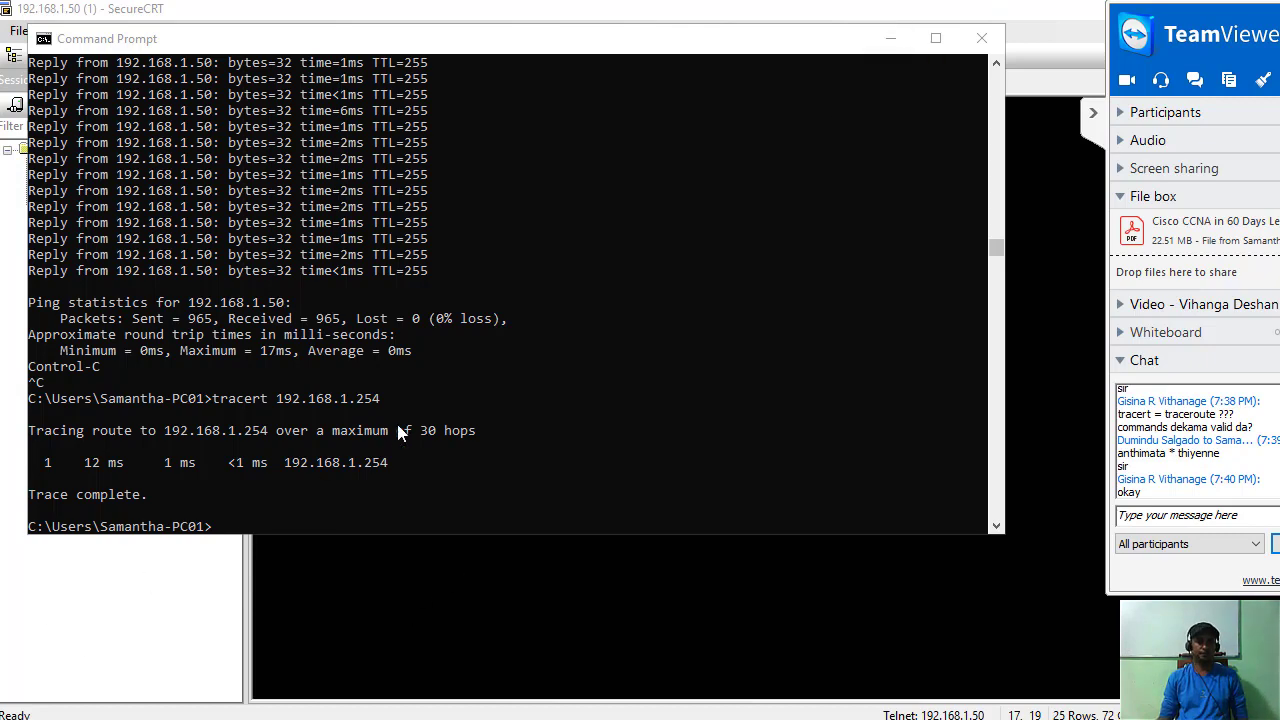
In the switch session, run 'tracert 8.8.8.8', which is rejected as invalid input.
{"action": "left_click", "coordinate": [890, 38]}
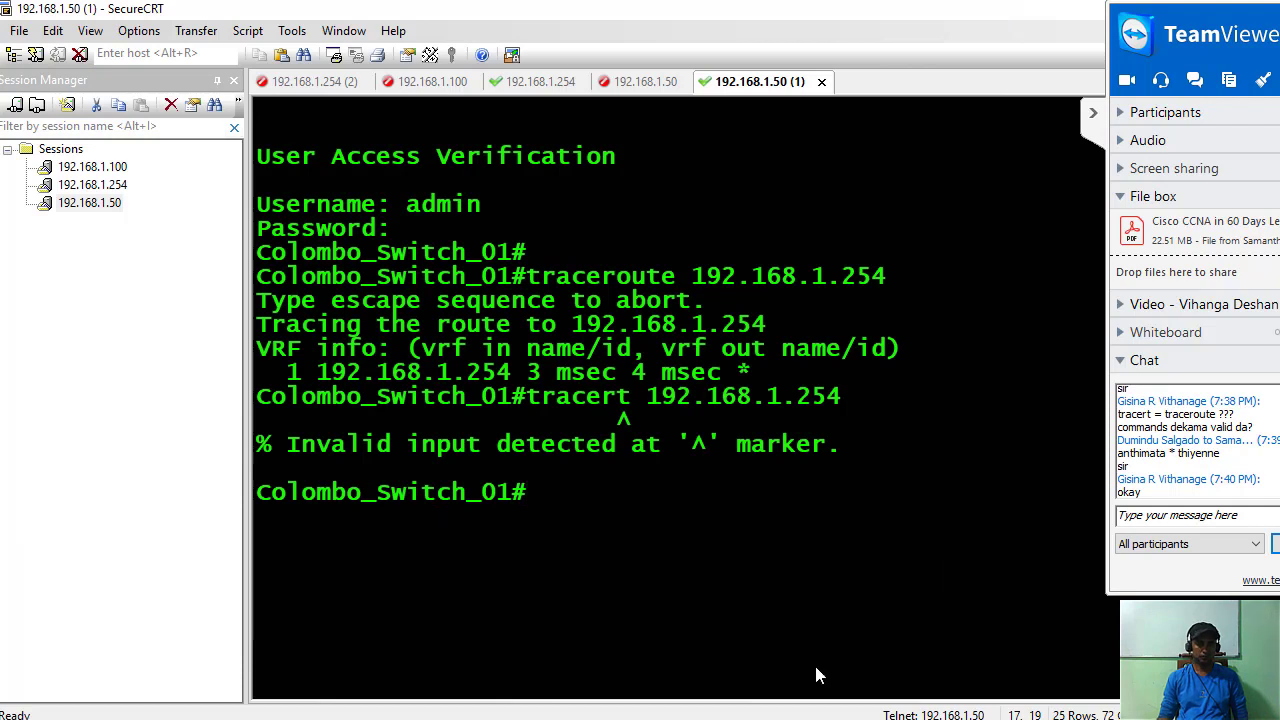
{"action": "key", "text": "Up"}
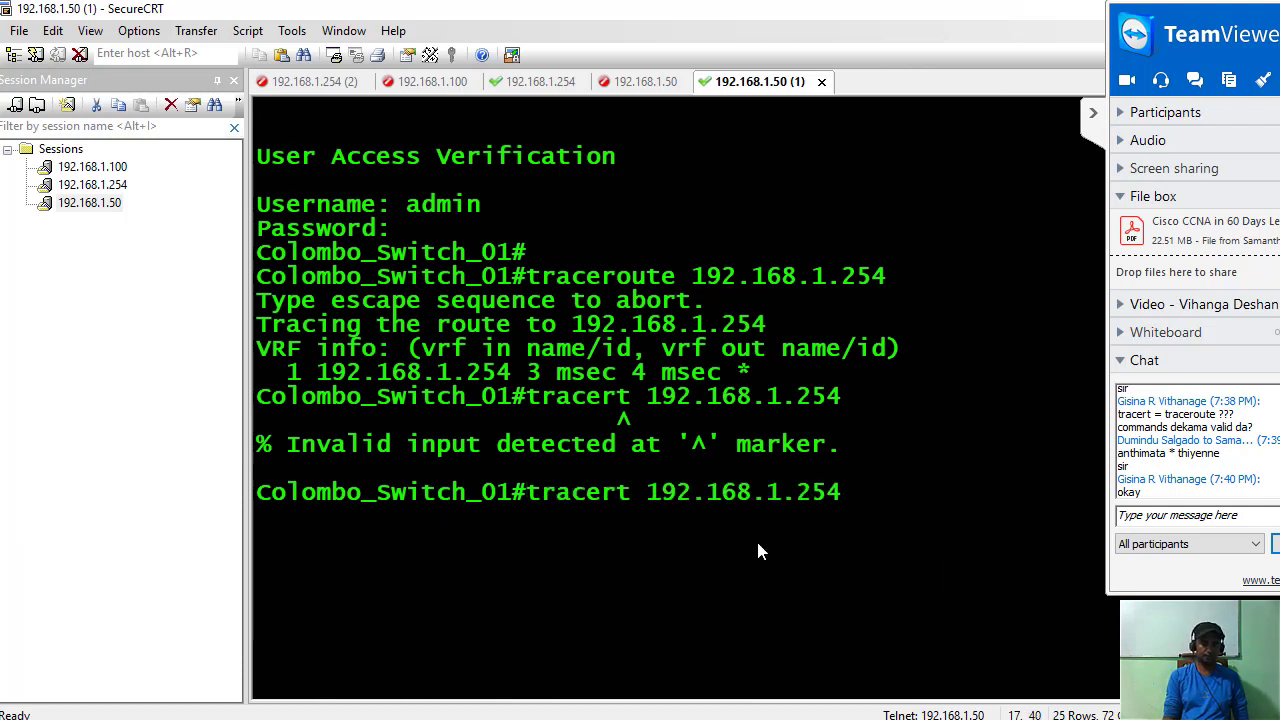
{"action": "key", "text": "BackSpace"}
{"action": "key", "text": "BackSpace"}
{"action": "key", "text": "BackSpace"}
{"action": "key", "text": "BackSpace"}
{"action": "key", "text": "BackSpace"}
{"action": "key", "text": "BackSpace"}
{"action": "key", "text": "BackSpace"}
{"action": "key", "text": "BackSpace"}
{"action": "key", "text": "BackSpace"}
{"action": "key", "text": "BackSpace"}
{"action": "key", "text": "BackSpace"}
{"action": "key", "text": "BackSpace"}
{"action": "key", "text": "BackSpace"}
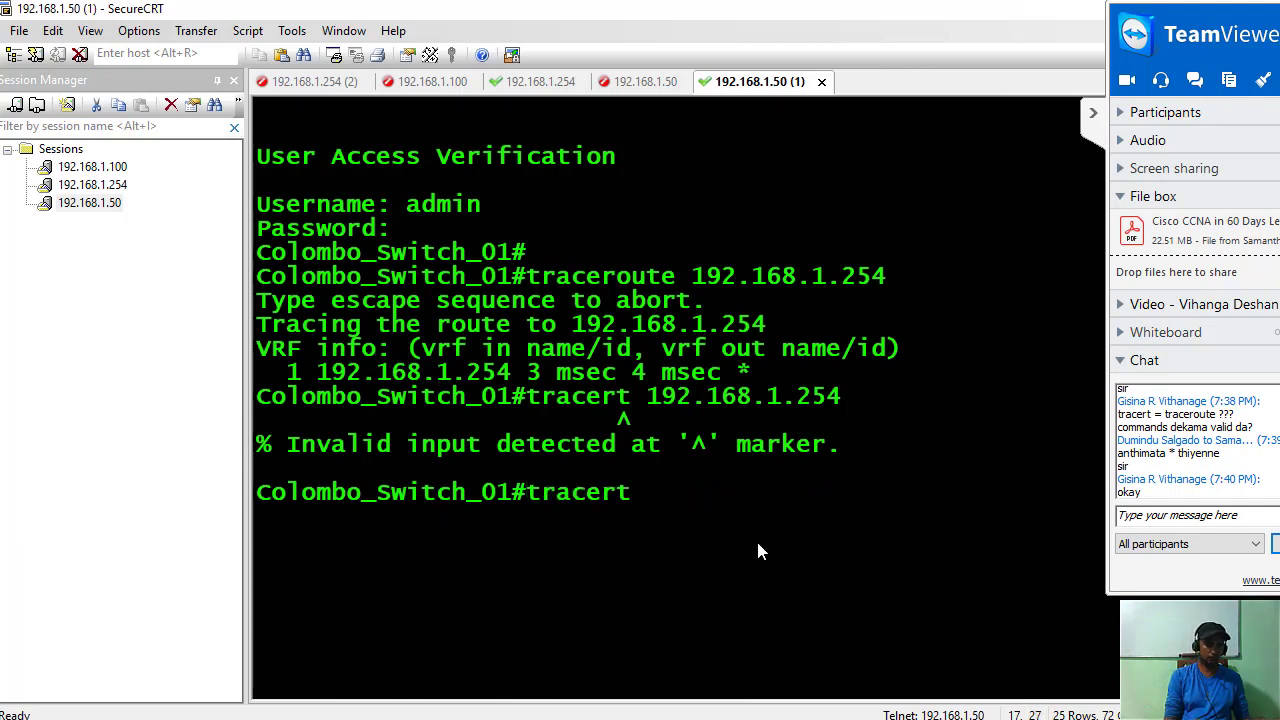
{"action": "type", "text": "8.8"}
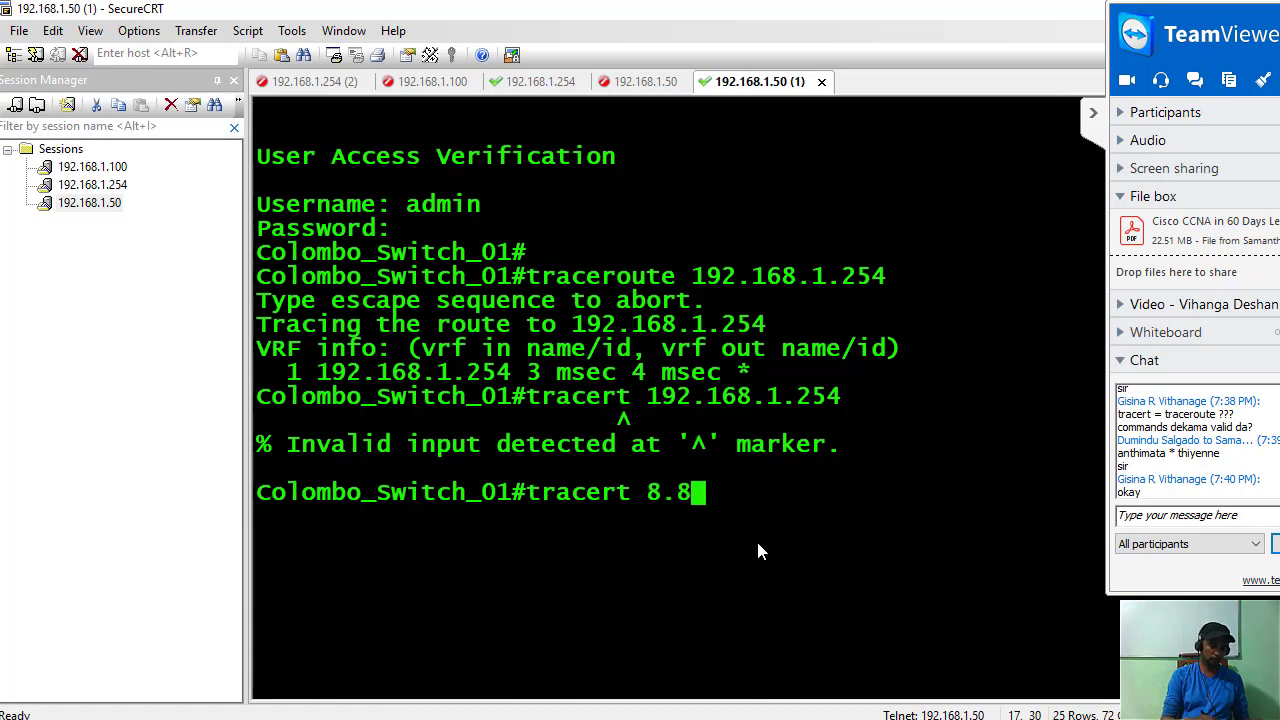
{"action": "type", "text": ".8.8"}
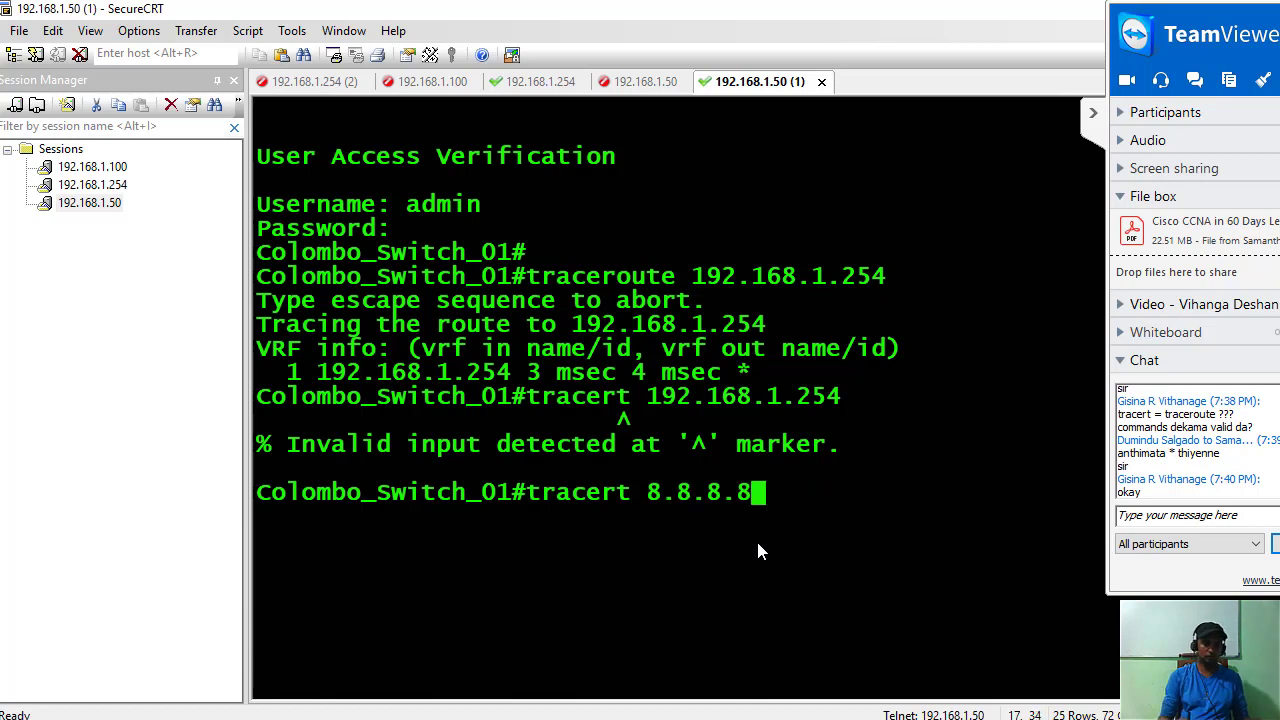
{"action": "key", "text": "Return"}
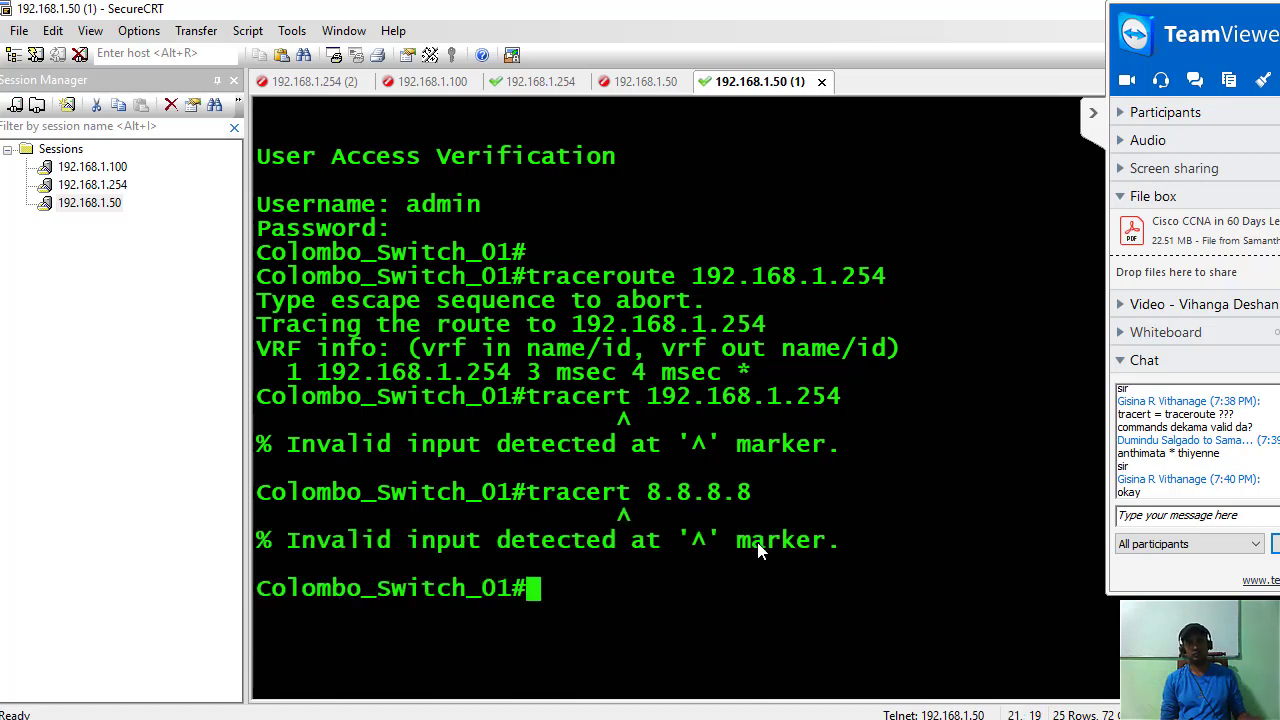
Run 'traceroute 8.8.8.8' on the switch, its first hops timing out.
{"action": "key", "text": "Up"}
{"action": "key", "text": "BackSpace"}
{"action": "key", "text": "BackSpace"}
{"action": "key", "text": "BackSpace"}
{"action": "key", "text": "BackSpace"}
{"action": "key", "text": "BackSpace"}
{"action": "key", "text": "BackSpace"}
{"action": "key", "text": "BackSpace"}
{"action": "key", "text": "BackSpace"}
{"action": "key", "text": "BackSpace"}
{"action": "key", "text": "BackSpace"}
{"action": "key", "text": "BackSpace"}
{"action": "key", "text": "BackSpace"}
{"action": "key", "text": "BackSpace"}
{"action": "key", "text": "BackSpace"}
{"action": "key", "text": "BackSpace"}
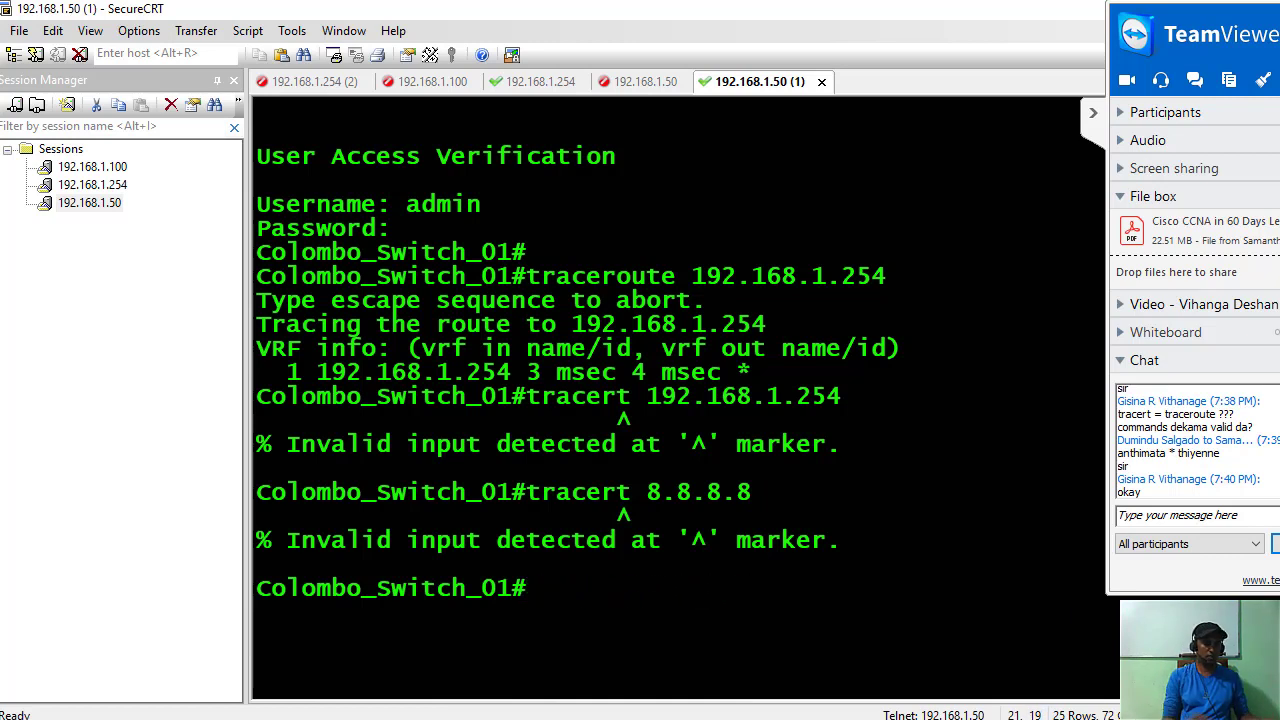
{"action": "type", "text": "tr"}
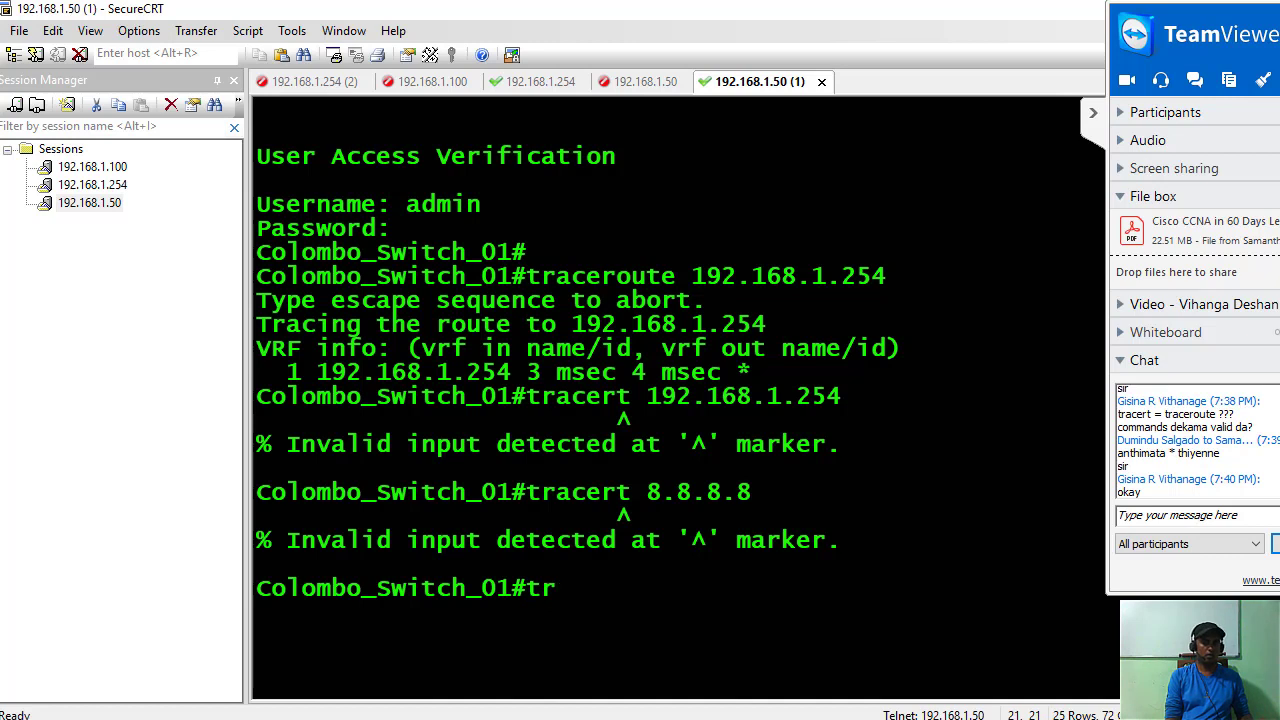
{"action": "type", "text": "ae"}
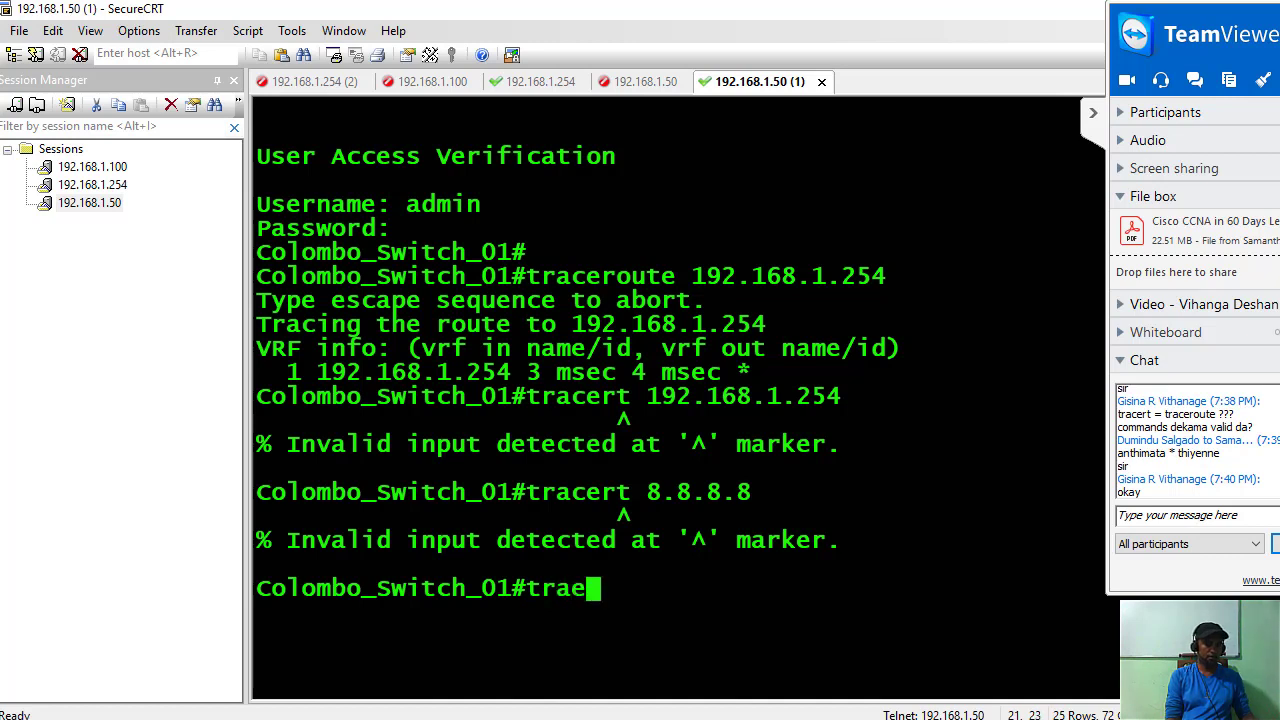
{"action": "key", "text": "BackSpace"}
{"action": "type", "text": "ceroute"}
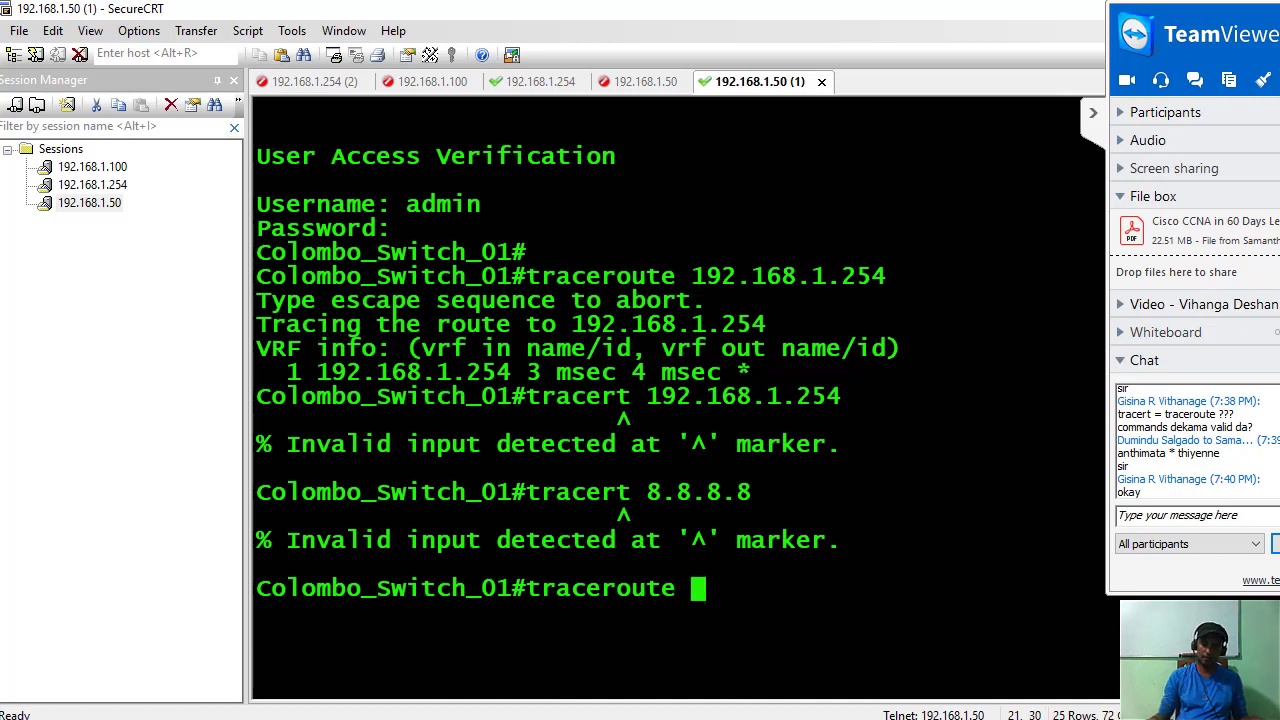
{"action": "type", "text": " 8.8.8.8"}
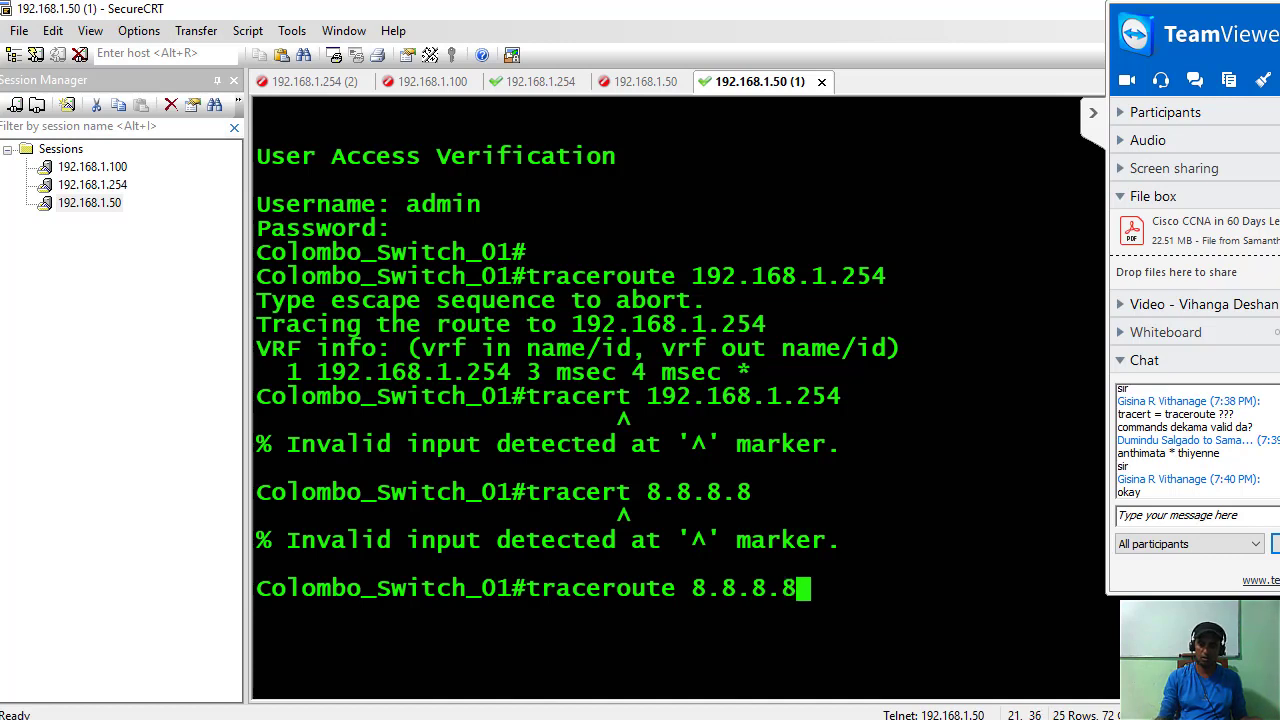
{"action": "key", "text": "Return"}
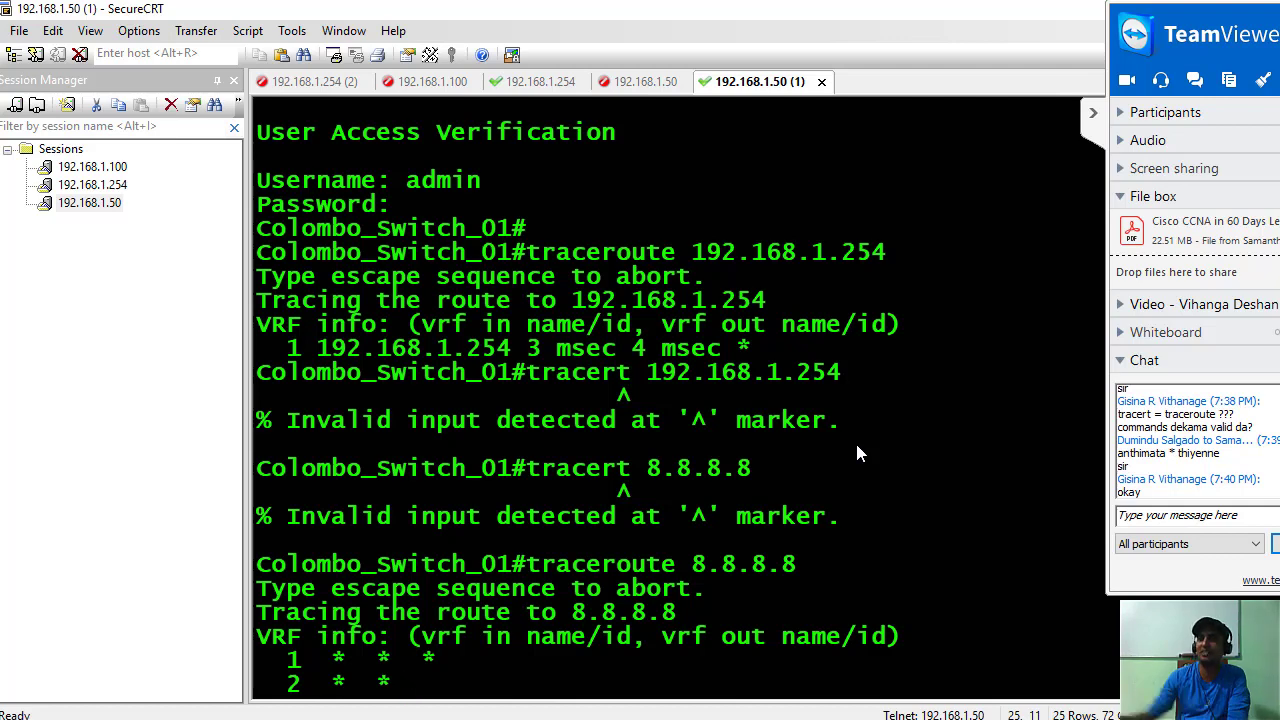
Hide the TeamViewer panel and handwrite a circled 'maximum hop count 30' note beside the traceroute output.
{"action": "left_click", "coordinate": [1102, 114]}
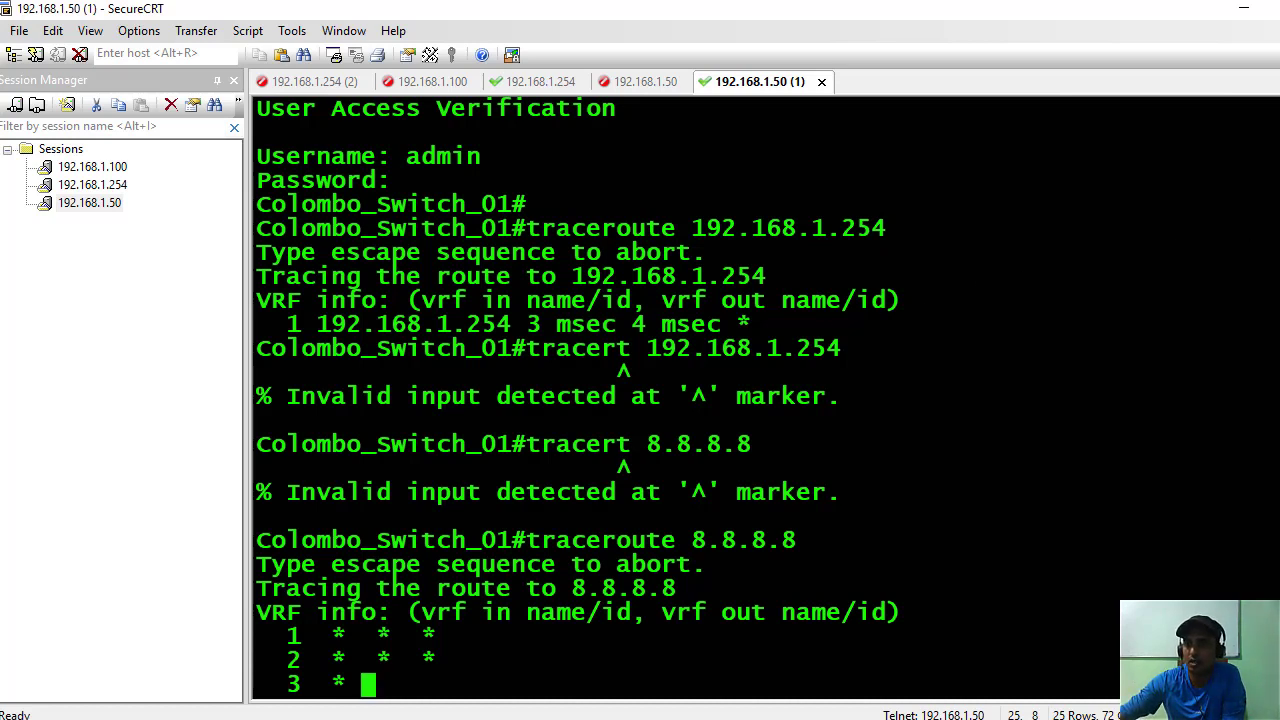
{"action": "mouse_move", "coordinate": [1080, 215]}
{"action": "left_mouse_down"}
{"action": "mouse_move", "coordinate": [1088, 250]}
{"action": "mouse_move", "coordinate": [1160, 235]}
{"action": "left_mouse_up"}
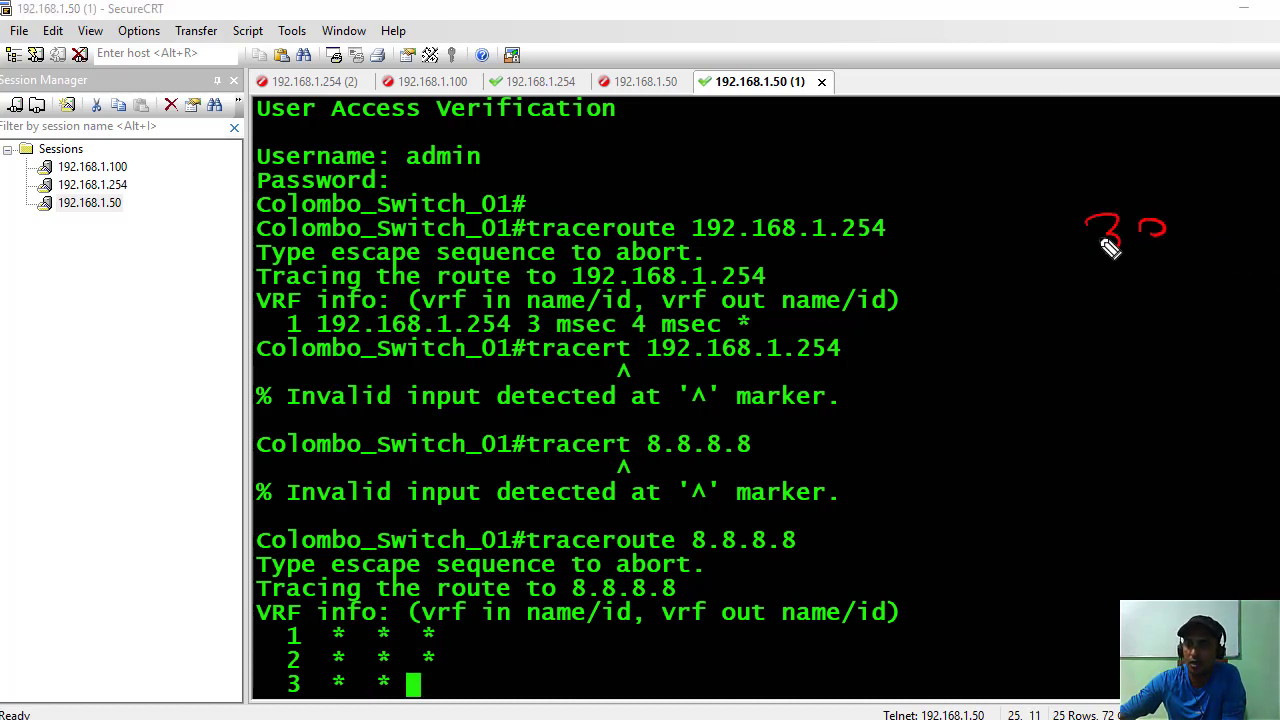
{"action": "left_click_drag", "start_coordinate": [1150, 192], "coordinate": [1070, 275]}
{"action": "left_click_drag", "start_coordinate": [918, 174], "coordinate": [1106, 160]}
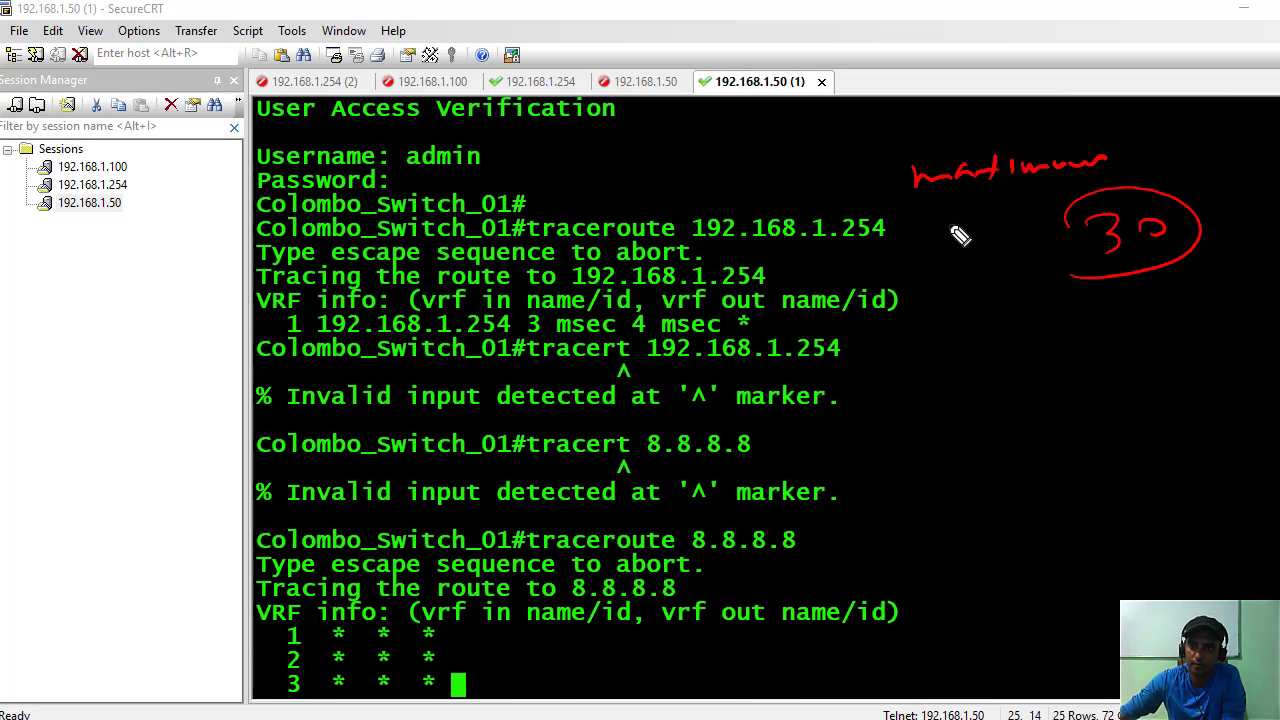
{"action": "left_click_drag", "start_coordinate": [950, 228], "coordinate": [1016, 256]}
{"action": "mouse_move", "coordinate": [978, 298]}
{"action": "left_mouse_down"}
{"action": "mouse_move", "coordinate": [1029, 297]}
{"action": "mouse_move", "coordinate": [1046, 280]}
{"action": "left_mouse_up"}
{"action": "left_click_drag", "start_coordinate": [1120, 300], "coordinate": [1146, 296]}
{"action": "left_click_drag", "start_coordinate": [1099, 268], "coordinate": [1110, 268]}
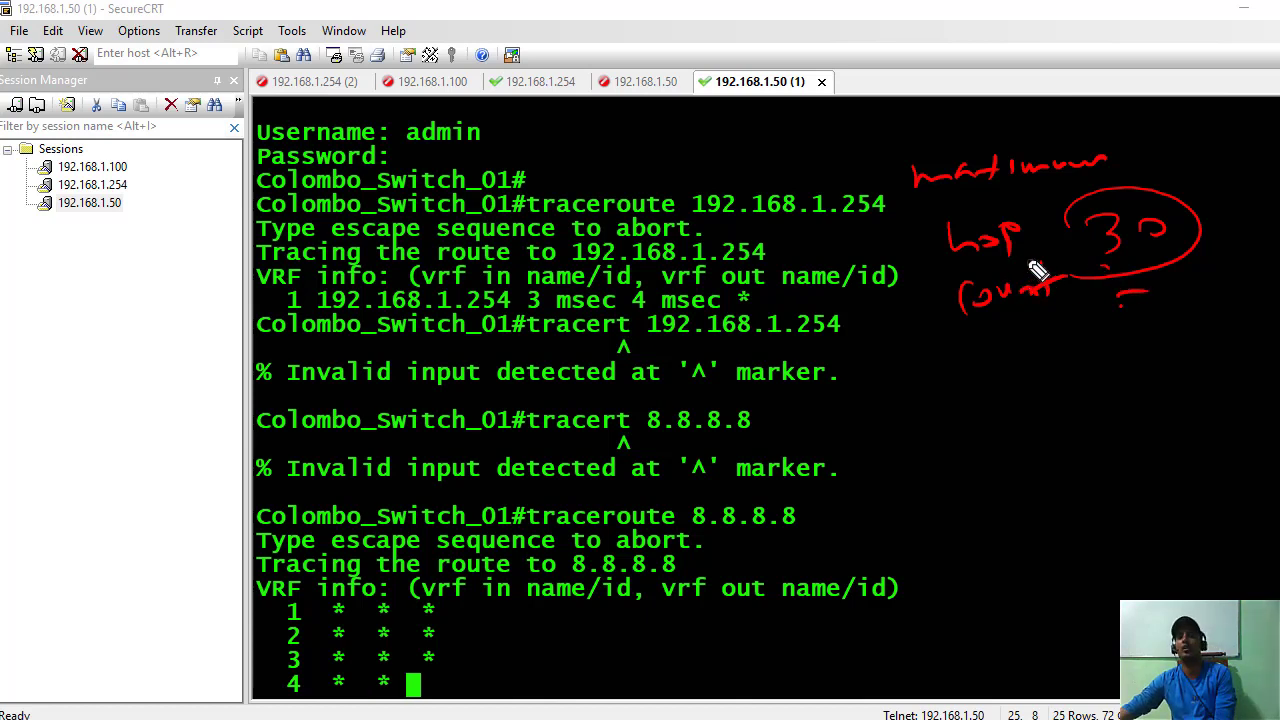
{"action": "mouse_move", "coordinate": [905, 282]}
{"action": "left_mouse_down"}
{"action": "mouse_move", "coordinate": [1171, 320]}
{"action": "mouse_move", "coordinate": [1090, 312]}
{"action": "left_mouse_up"}
{"action": "left_click", "coordinate": [1052, 340]}
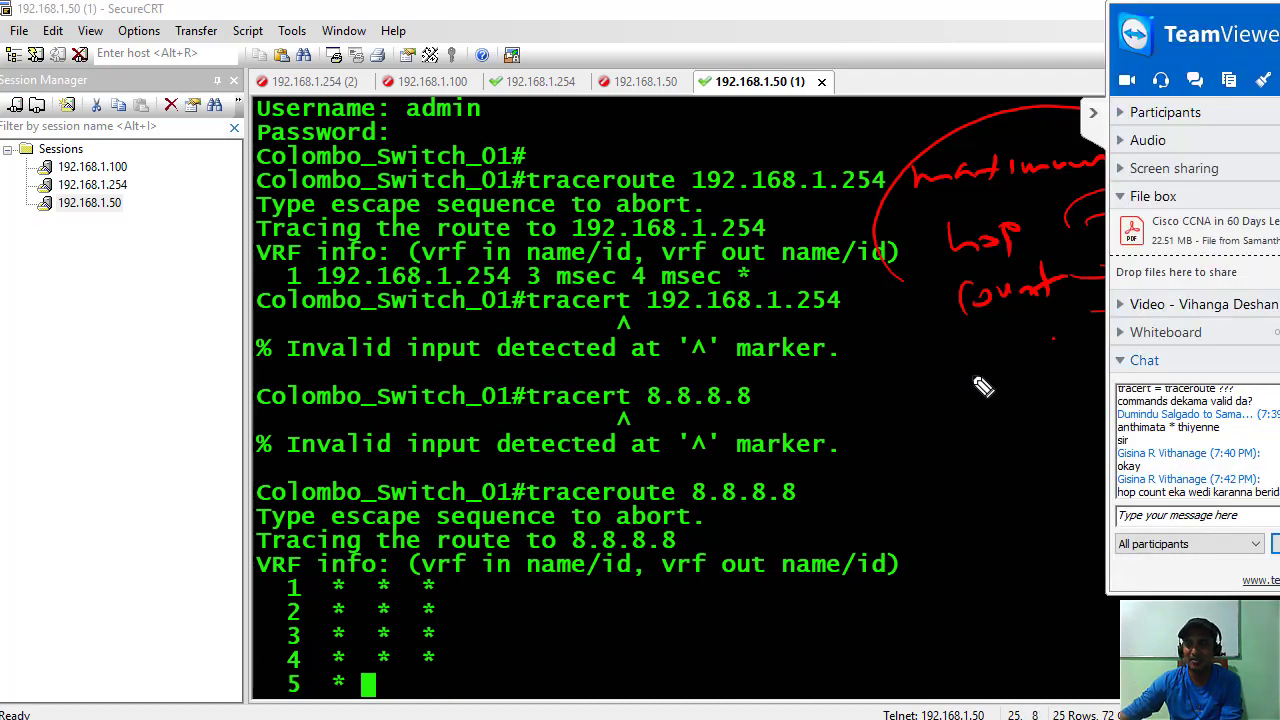
Sketch linked circles illustrating hops next to the note, then erase all on-screen annotations.
{"action": "mouse_move", "coordinate": [918, 348]}
{"action": "left_mouse_down"}
{"action": "mouse_move", "coordinate": [916, 368]}
{"action": "mouse_move", "coordinate": [945, 365]}
{"action": "mouse_move", "coordinate": [880, 386]}
{"action": "mouse_move", "coordinate": [903, 425]}
{"action": "mouse_move", "coordinate": [903, 410]}
{"action": "mouse_move", "coordinate": [990, 338]}
{"action": "mouse_move", "coordinate": [938, 440]}
{"action": "mouse_move", "coordinate": [949, 434]}
{"action": "left_mouse_up"}
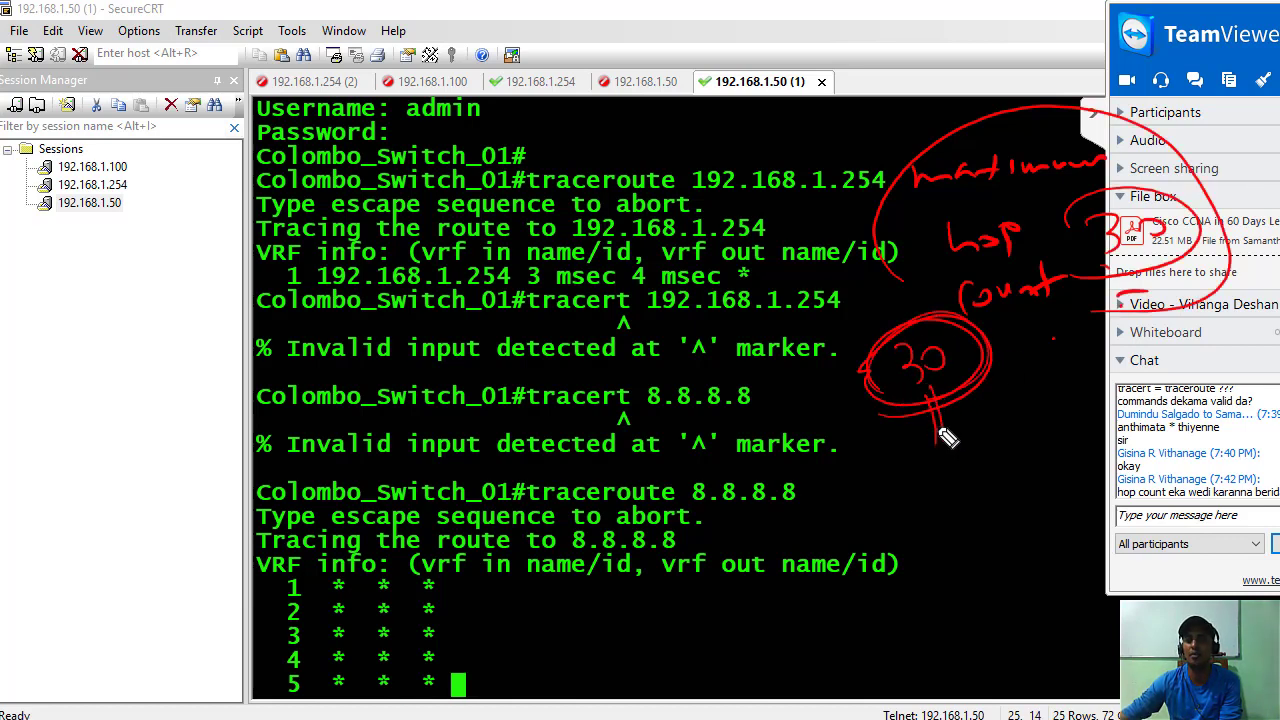
{"action": "mouse_move", "coordinate": [930, 476]}
{"action": "left_mouse_down"}
{"action": "mouse_move", "coordinate": [1006, 426]}
{"action": "mouse_move", "coordinate": [989, 431]}
{"action": "mouse_move", "coordinate": [1037, 386]}
{"action": "mouse_move", "coordinate": [991, 417]}
{"action": "mouse_move", "coordinate": [1000, 337]}
{"action": "mouse_move", "coordinate": [1037, 331]}
{"action": "left_mouse_up"}
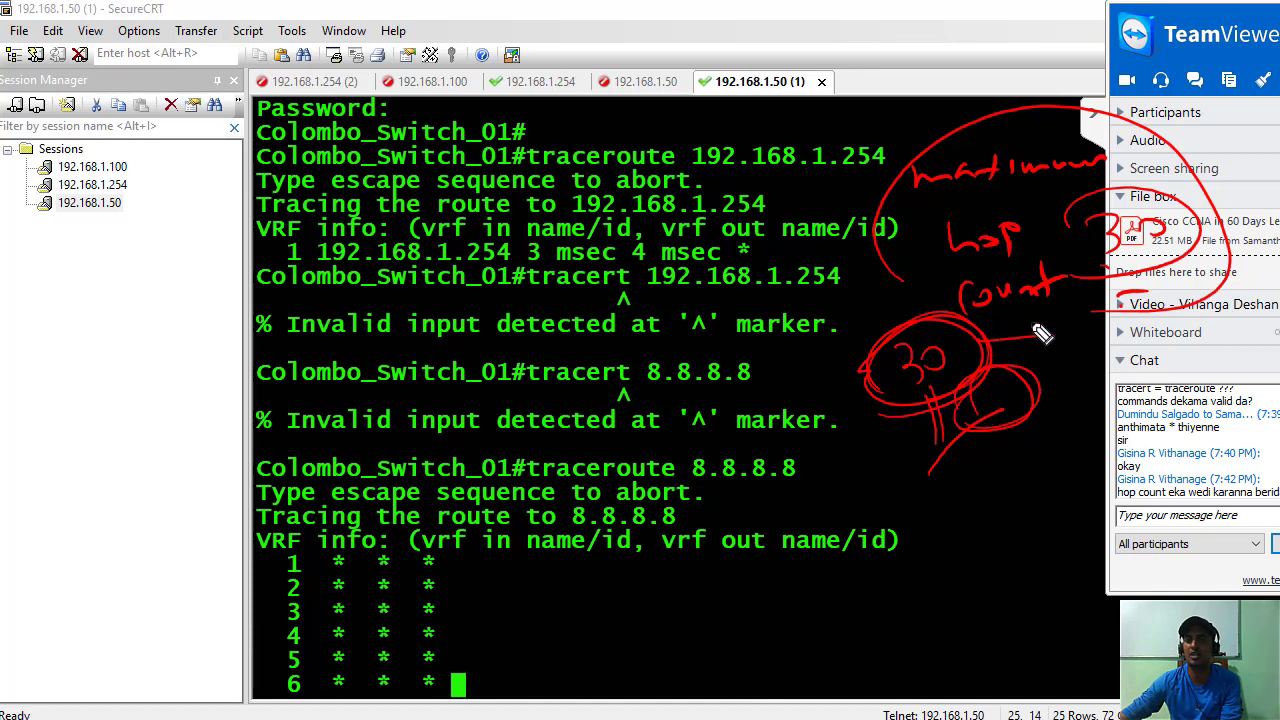
{"action": "mouse_move", "coordinate": [968, 540]}
{"action": "left_mouse_down"}
{"action": "mouse_move", "coordinate": [960, 528]}
{"action": "mouse_move", "coordinate": [1057, 449]}
{"action": "mouse_move", "coordinate": [1046, 452]}
{"action": "left_mouse_up"}
{"action": "left_click_drag", "start_coordinate": [989, 508], "coordinate": [986, 514]}
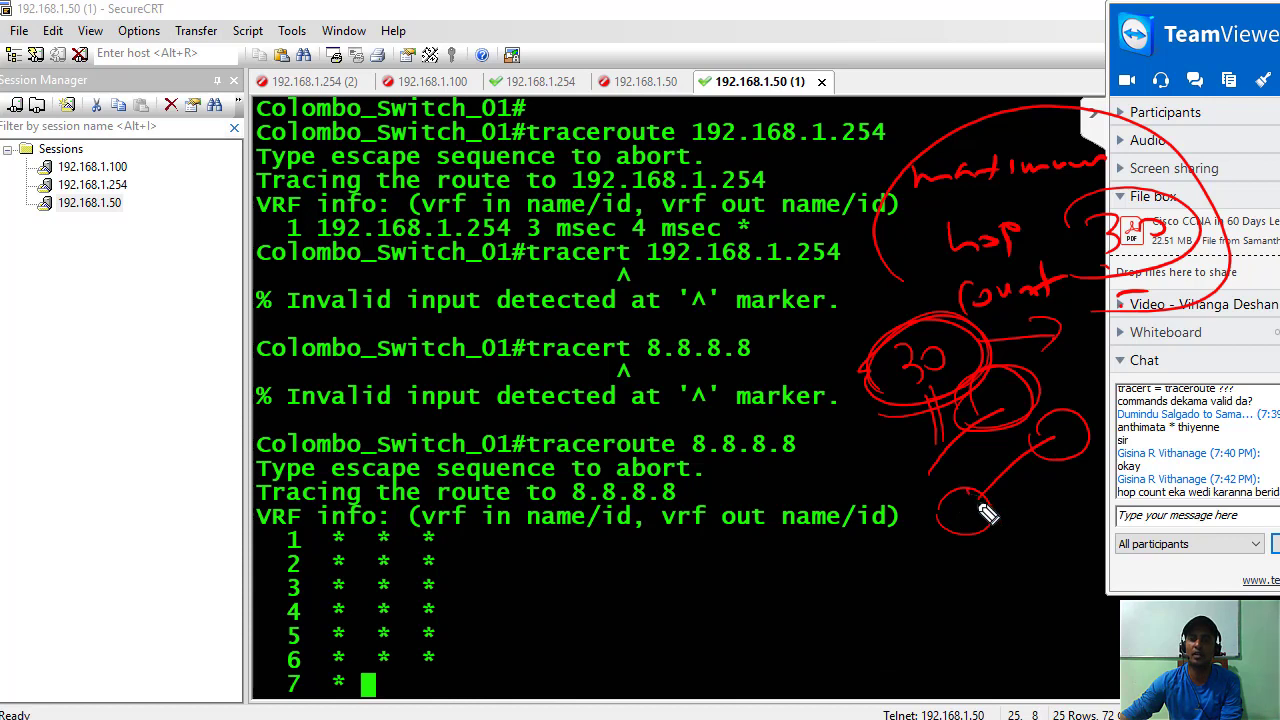
{"action": "left_click_drag", "start_coordinate": [1040, 466], "coordinate": [1052, 460]}
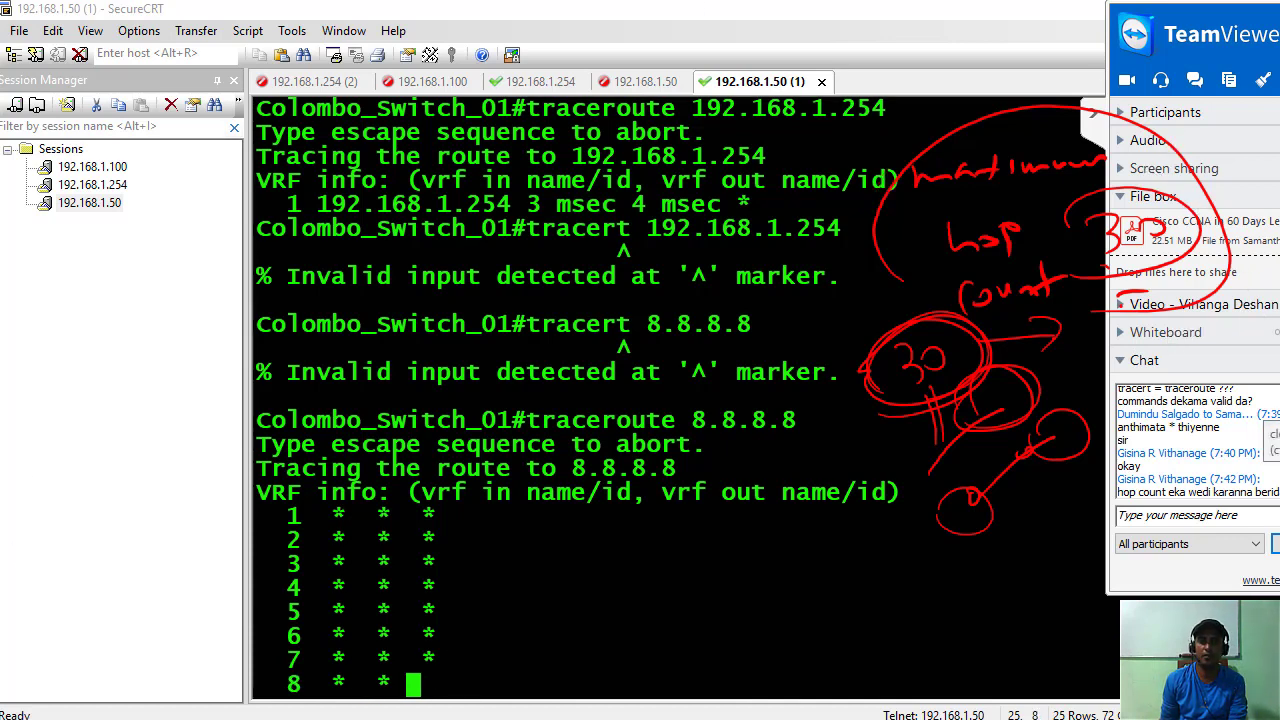
{"action": "key", "text": "e"}
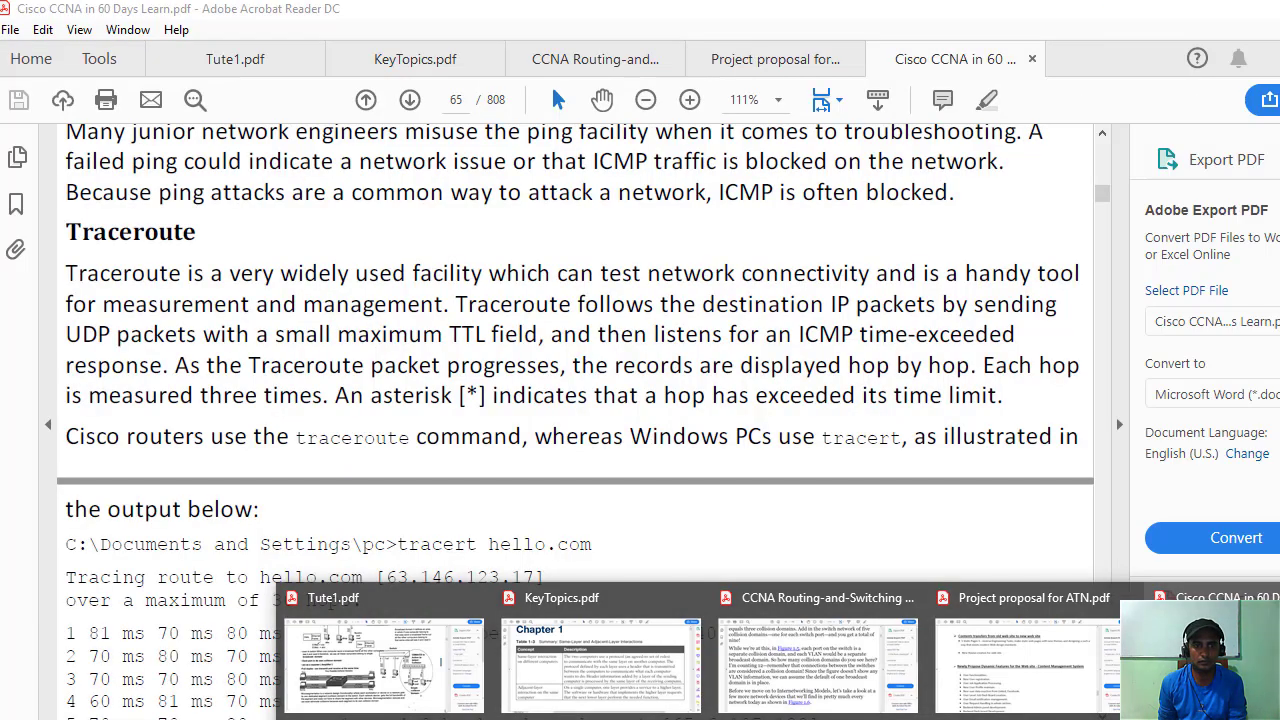
Bring the CCNA PDF forward and highlight the phrase about UDP packets with a small TTL.
{"action": "left_click", "coordinate": [1200, 650]}
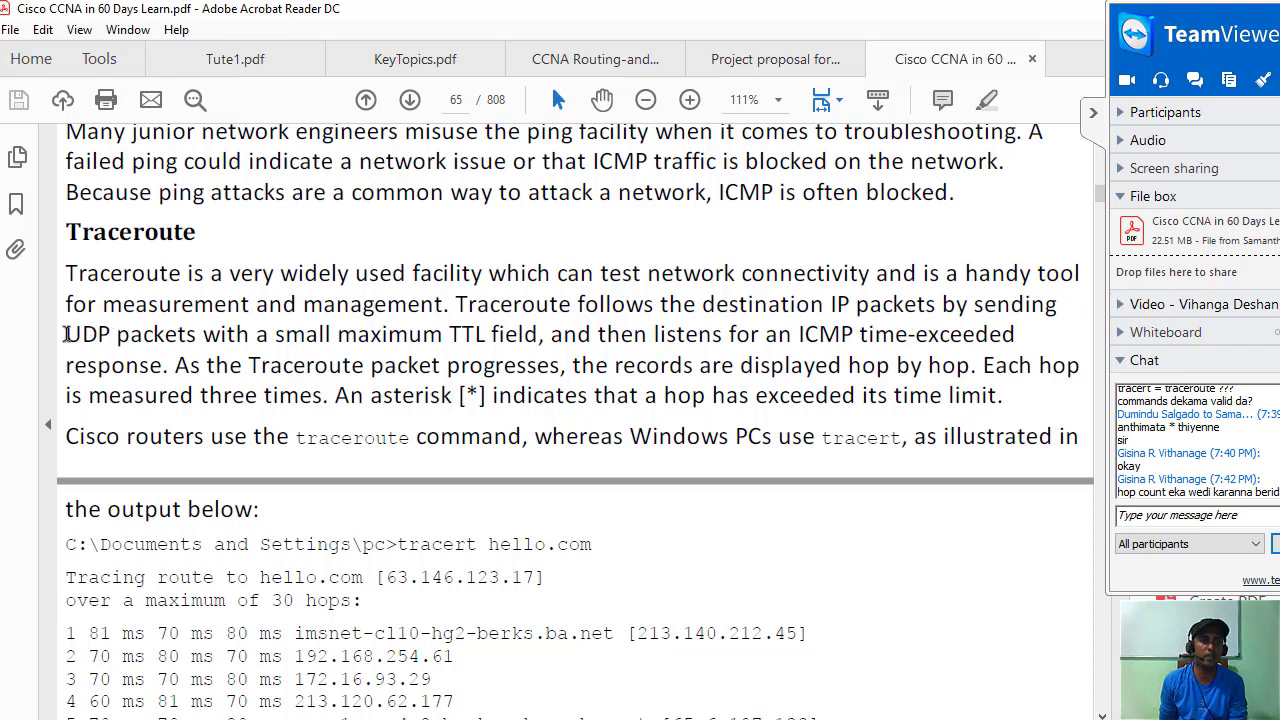
{"action": "left_click_drag", "start_coordinate": [66, 334], "coordinate": [545, 345]}
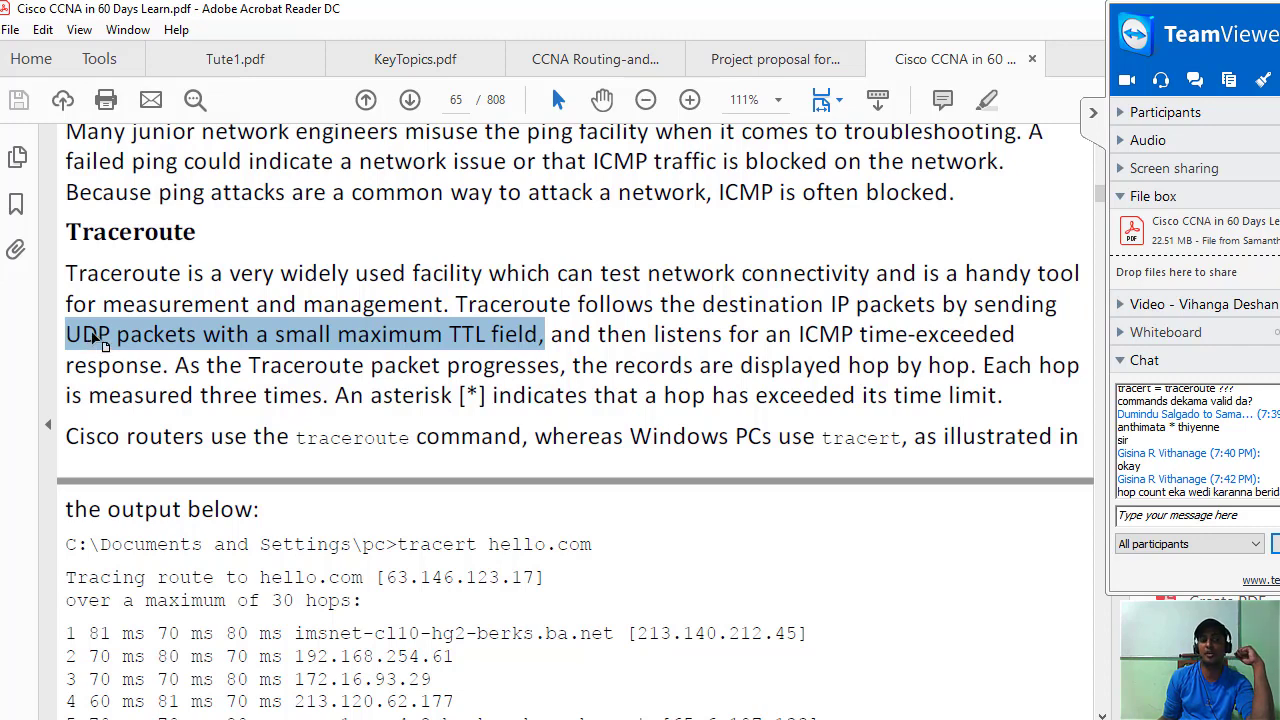
{"action": "left_click", "coordinate": [506, 338]}
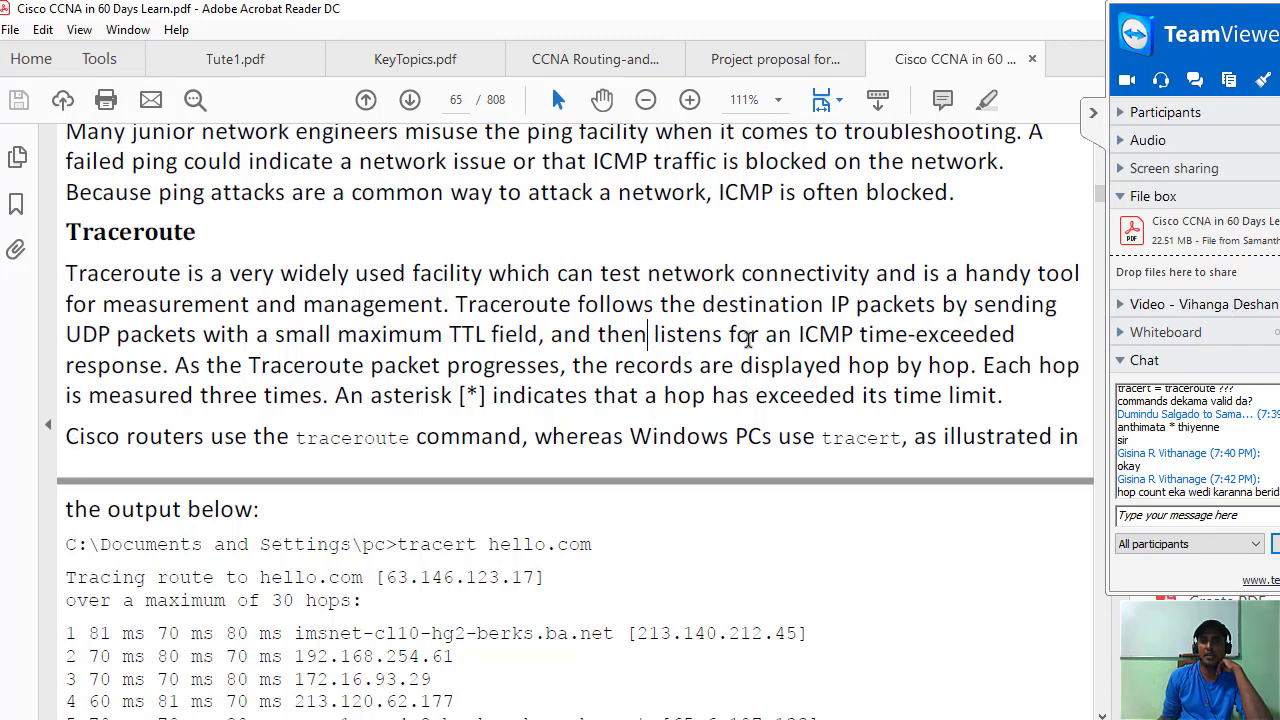
Highlight the ICMP time-exceeded, hop-by-hop record, 'Each hop' and asterisk-meaning sentences in turn.
{"action": "left_click_drag", "start_coordinate": [648, 336], "coordinate": [1007, 336]}
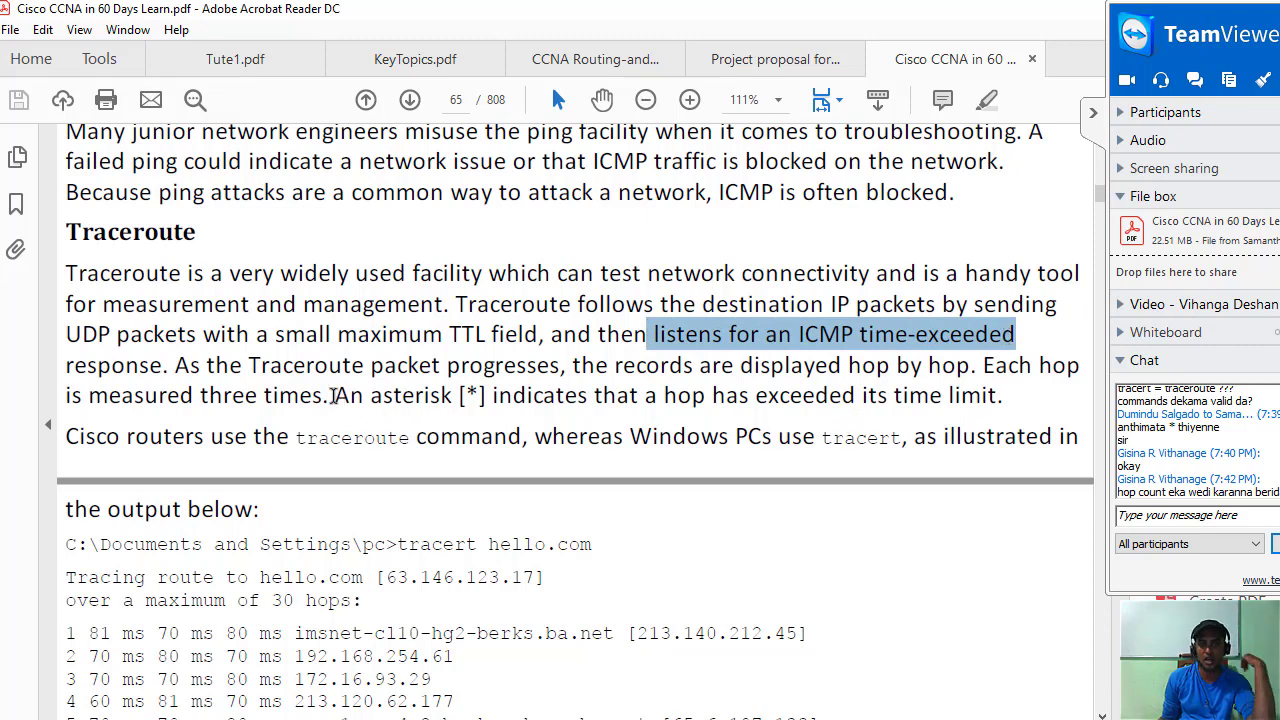
{"action": "left_click_drag", "start_coordinate": [331, 396], "coordinate": [1001, 411]}
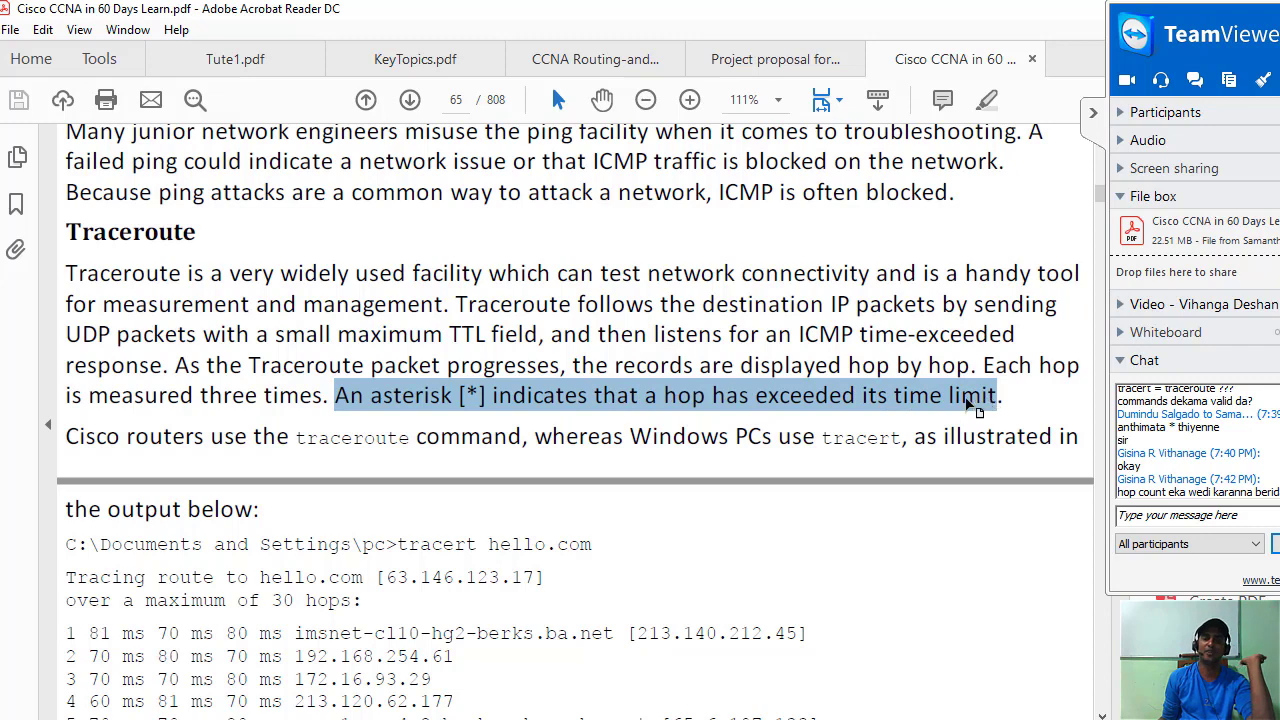
{"action": "left_click", "coordinate": [880, 420]}
{"action": "left_click_drag", "start_coordinate": [984, 366], "coordinate": [816, 436]}
{"action": "left_click", "coordinate": [816, 436]}
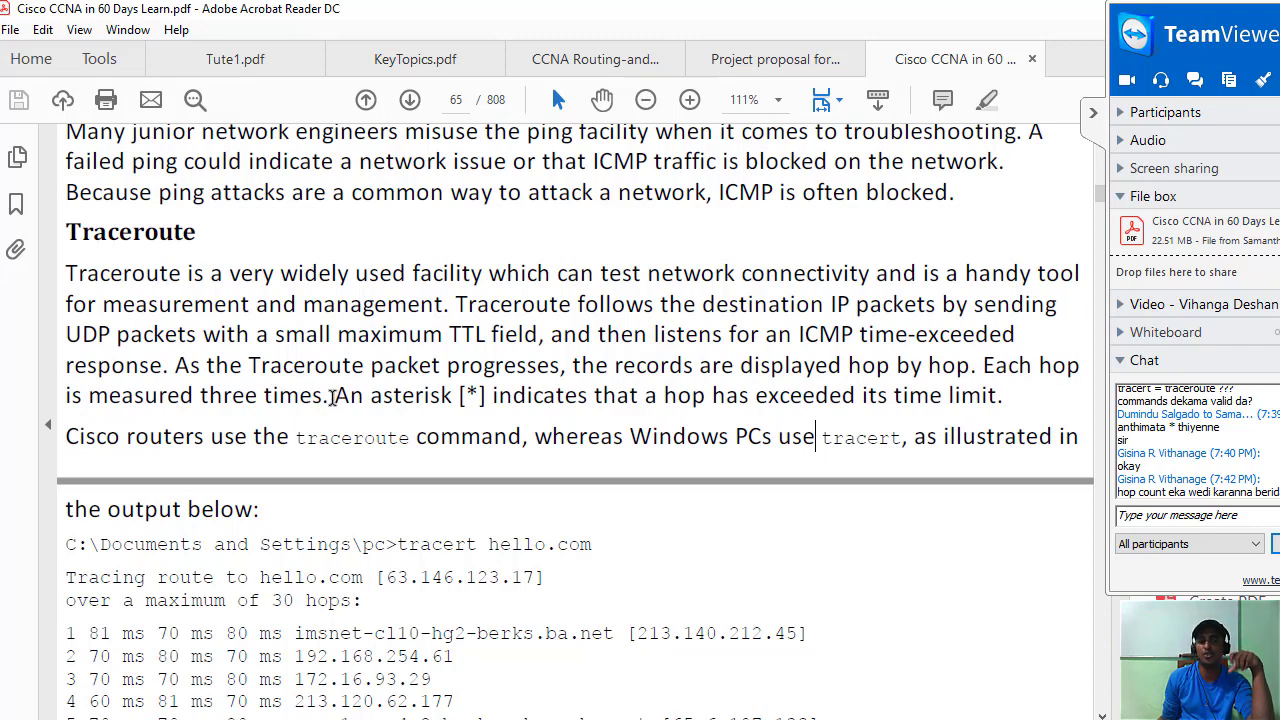
{"action": "left_click_drag", "start_coordinate": [335, 396], "coordinate": [942, 396]}
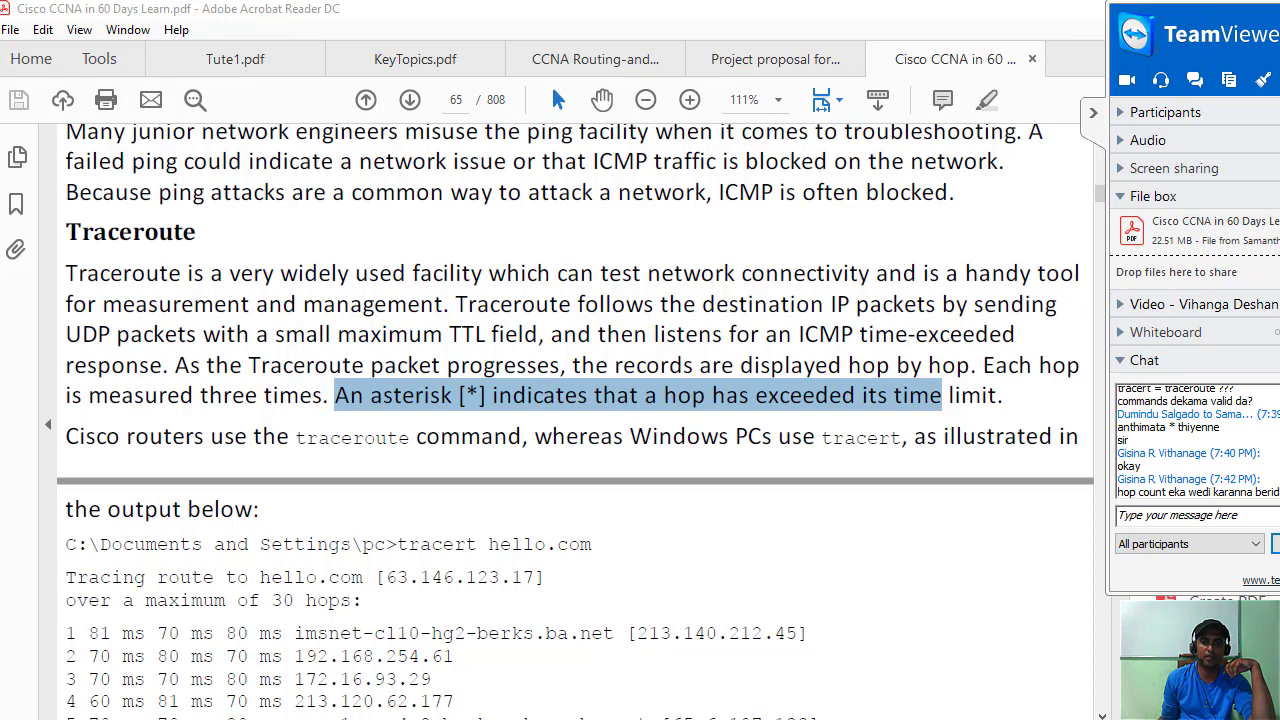
{"action": "mouse_move", "coordinate": [765, 719]}
Bring the SecureCRT switch session with the traceroute to 8.8.8.8 back to the front.
{"action": "mouse_move", "coordinate": [486, 719]}
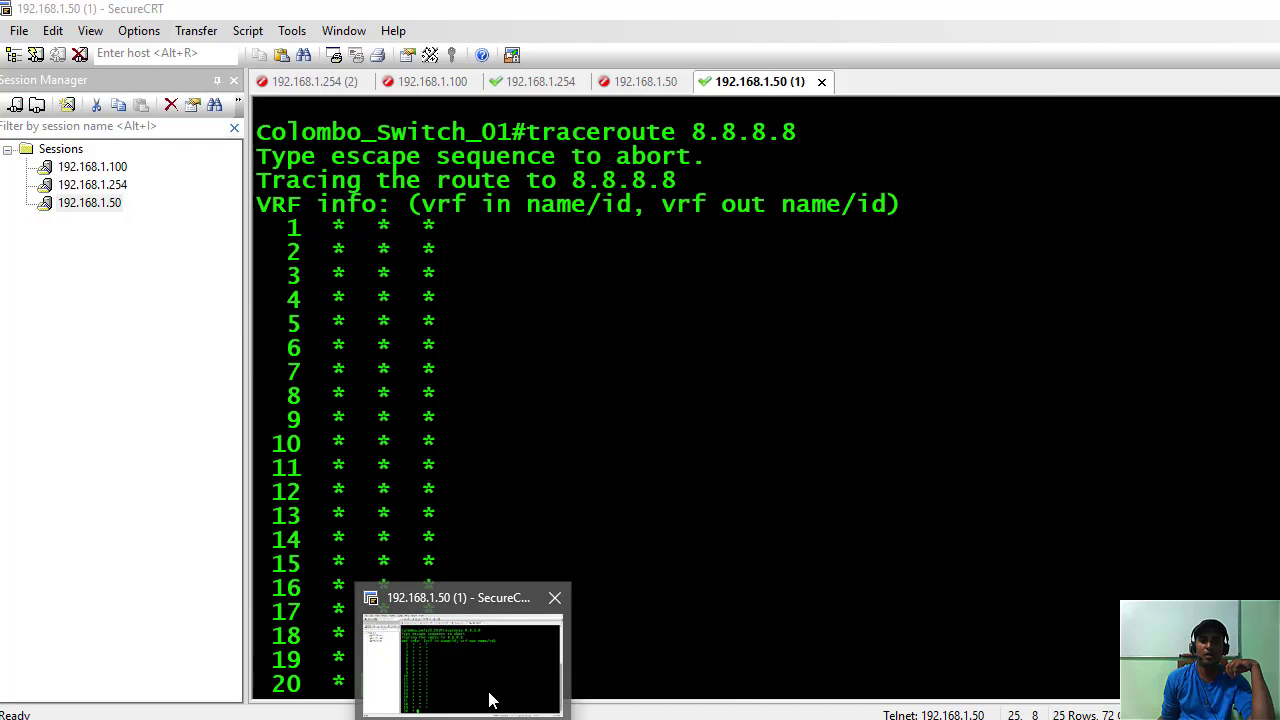
{"action": "left_click", "coordinate": [490, 700]}
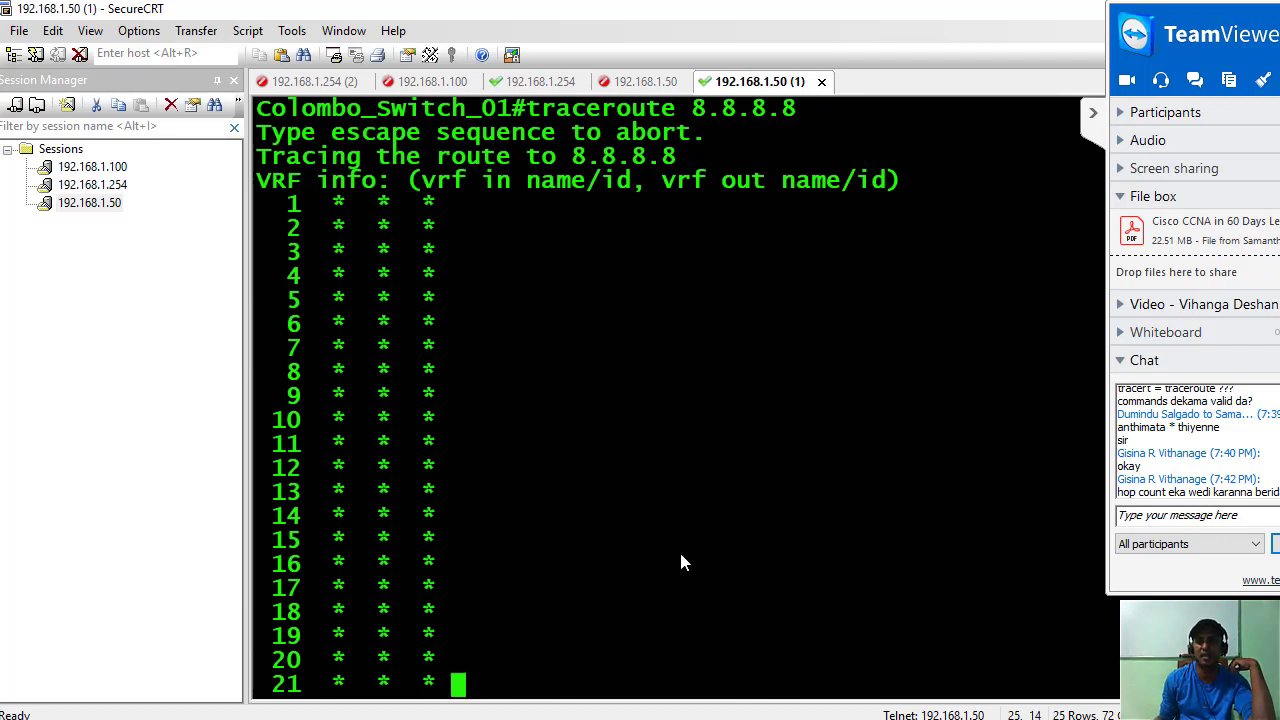
Return to the CCNA PDF and select 'use the traceroute command' and the Windows 'tracert' phrase.
{"action": "mouse_move", "coordinate": [760, 719]}
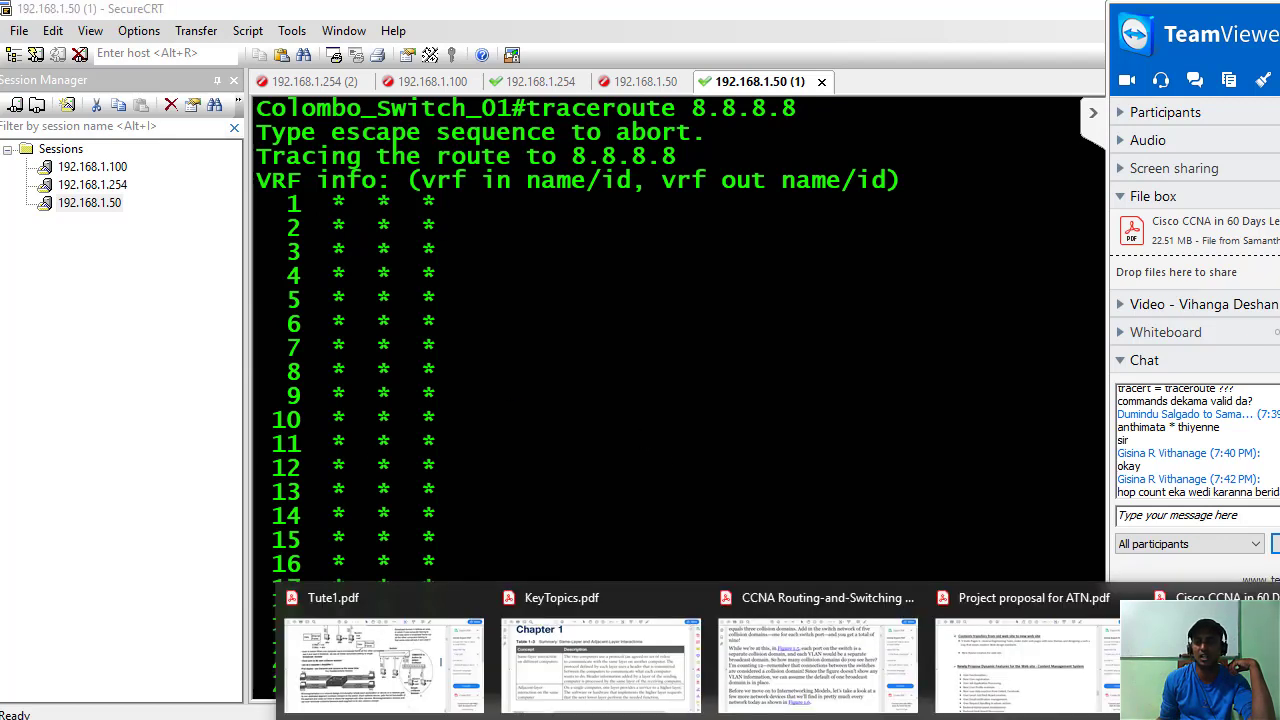
{"action": "left_click", "coordinate": [1200, 655]}
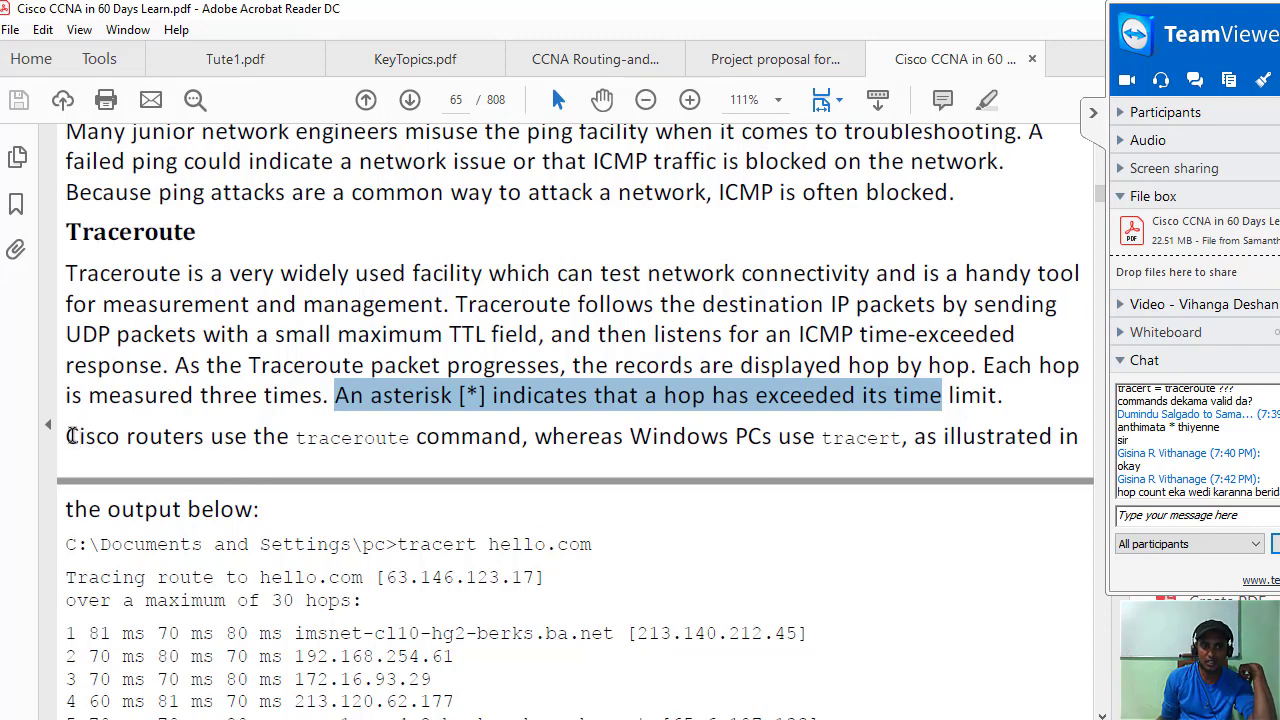
{"action": "left_click_drag", "start_coordinate": [67, 436], "coordinate": [373, 450]}
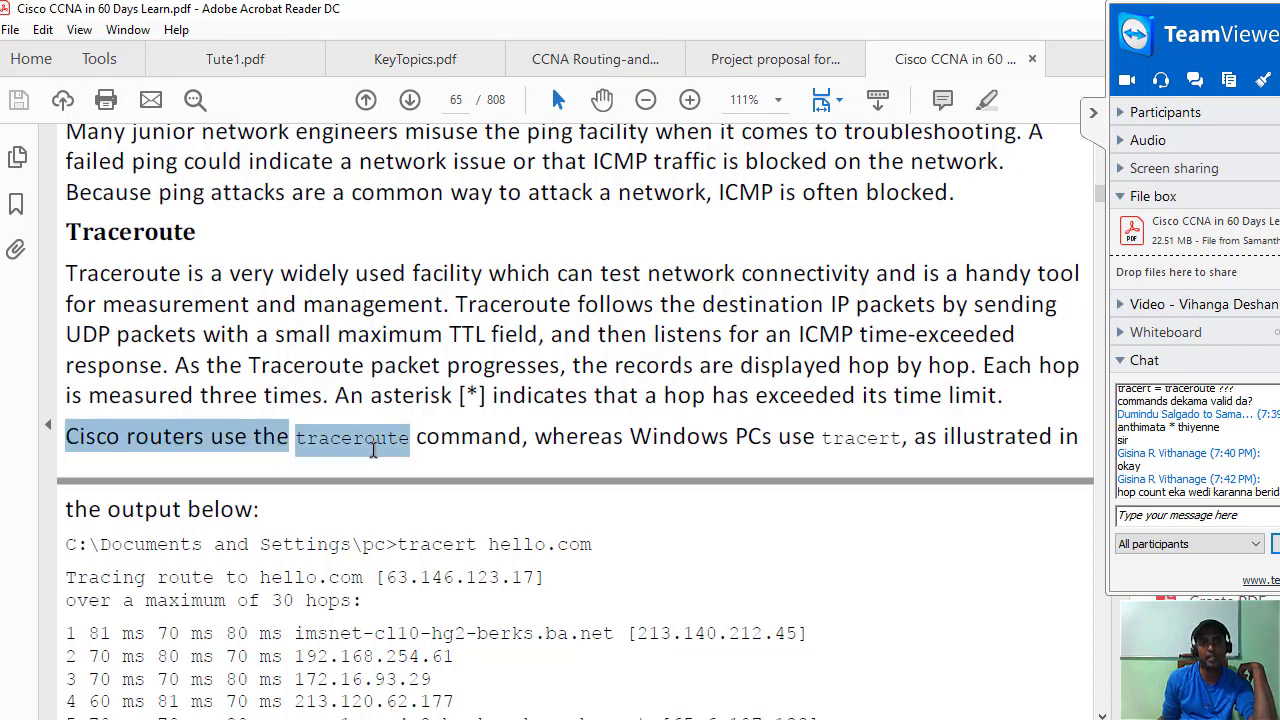
{"action": "left_click", "coordinate": [398, 442]}
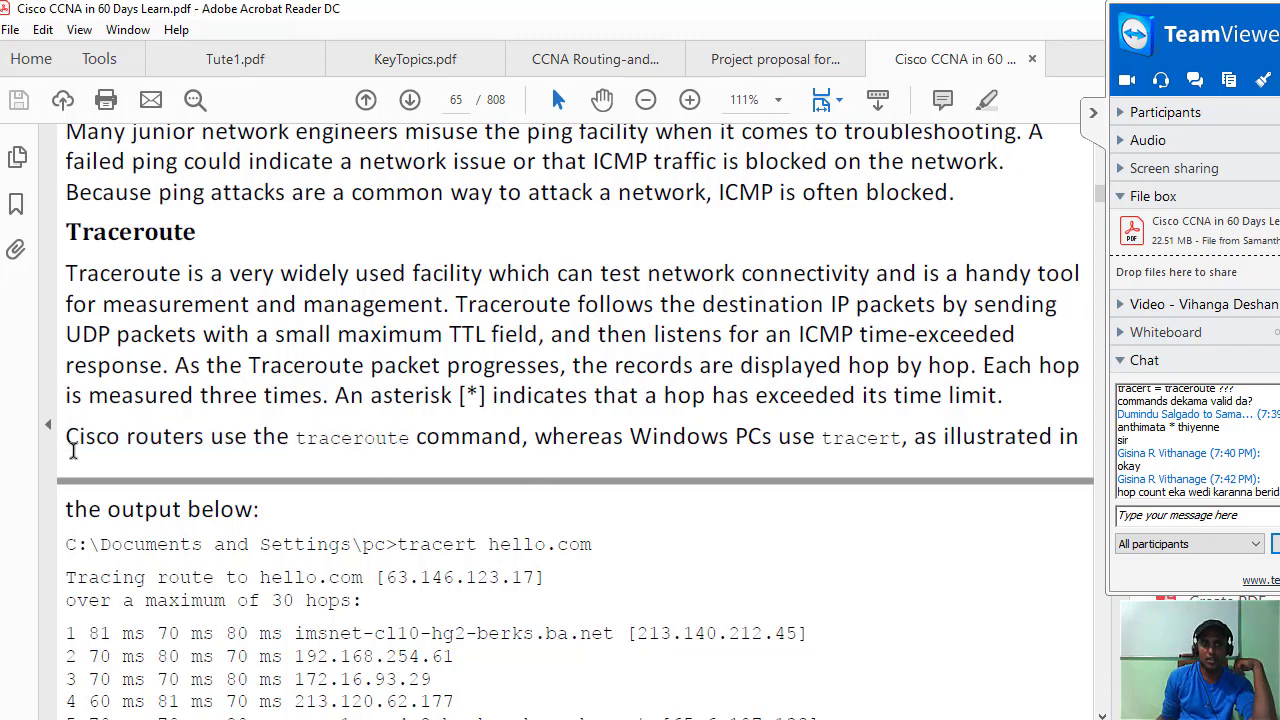
{"action": "left_click_drag", "start_coordinate": [211, 436], "coordinate": [428, 450]}
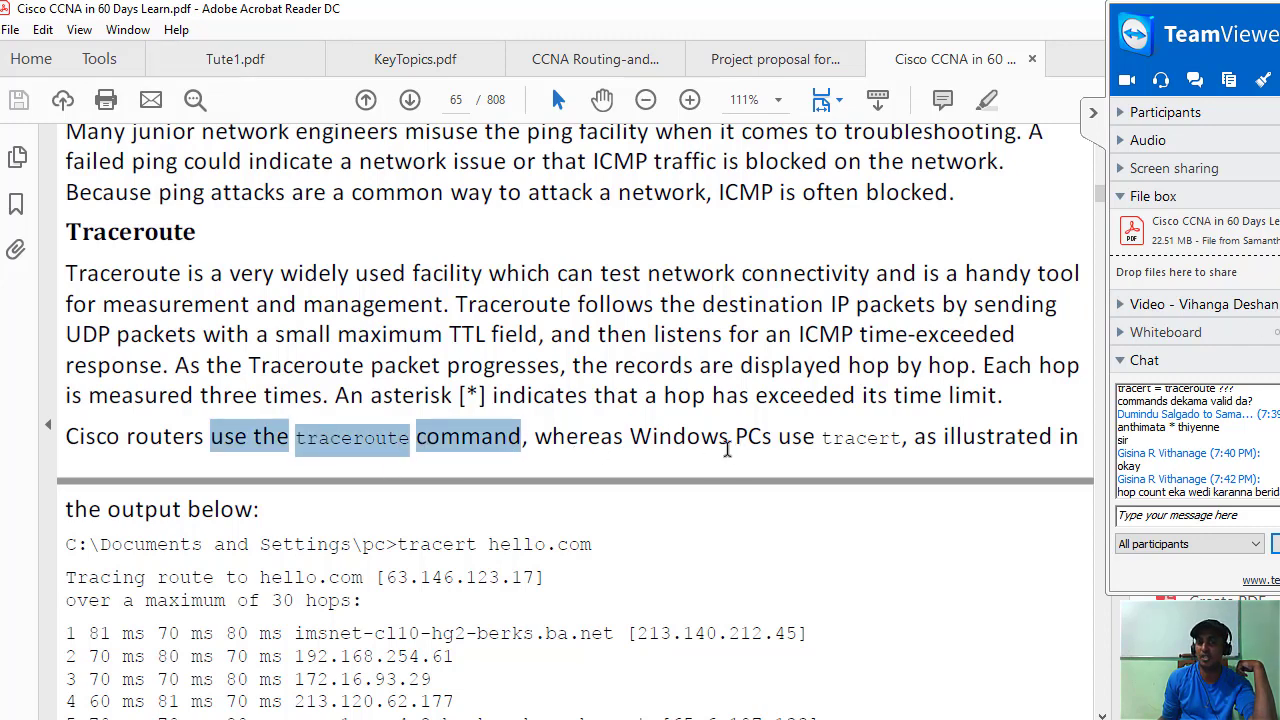
{"action": "left_click_drag", "start_coordinate": [908, 441], "coordinate": [822, 444]}
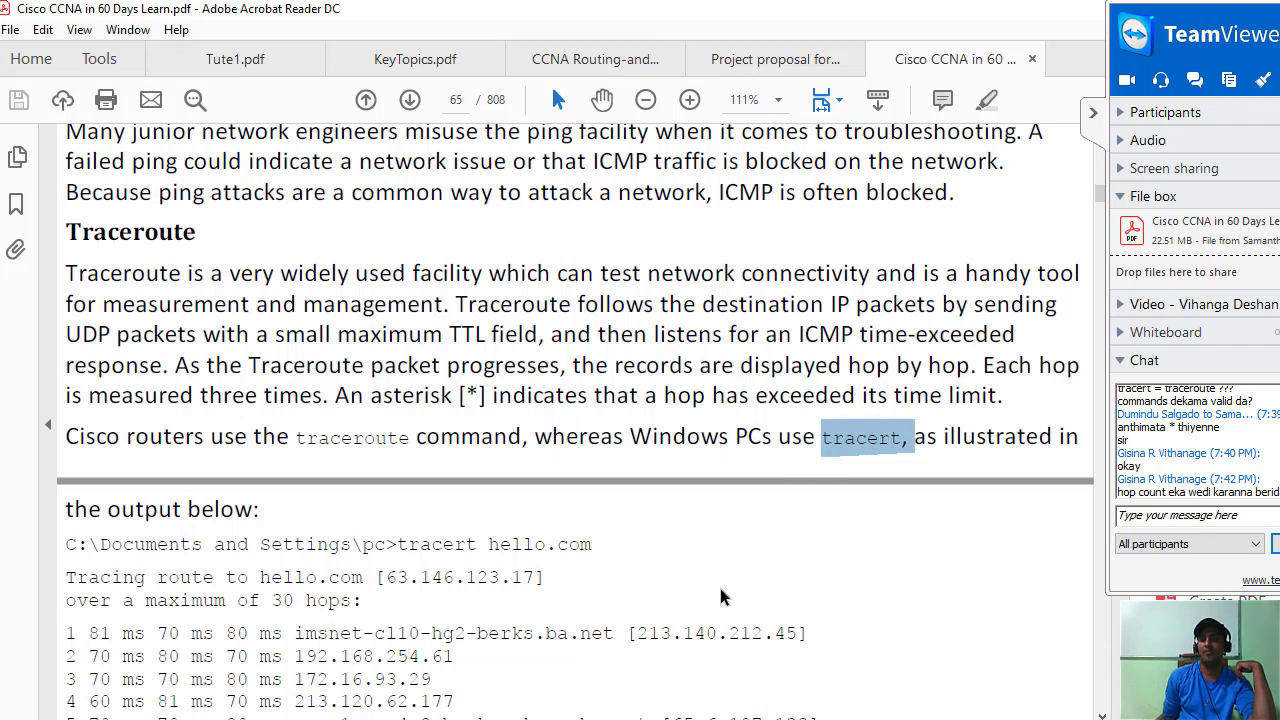
Scroll to the sample tracert output and select the destination address 63.146.123.17.
{"action": "scroll", "coordinate": [722, 590], "scroll_direction": "down", "scroll_amount": 4}
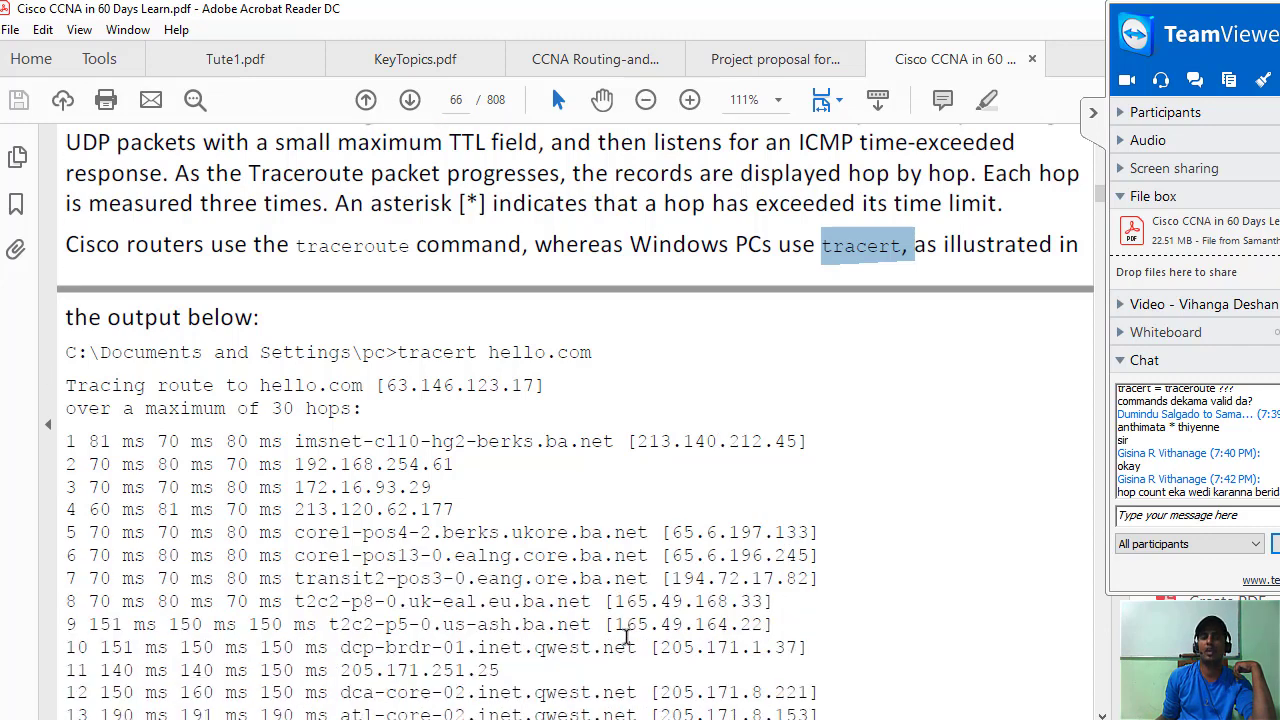
{"action": "scroll", "coordinate": [595, 335], "scroll_direction": "down", "scroll_amount": 3}
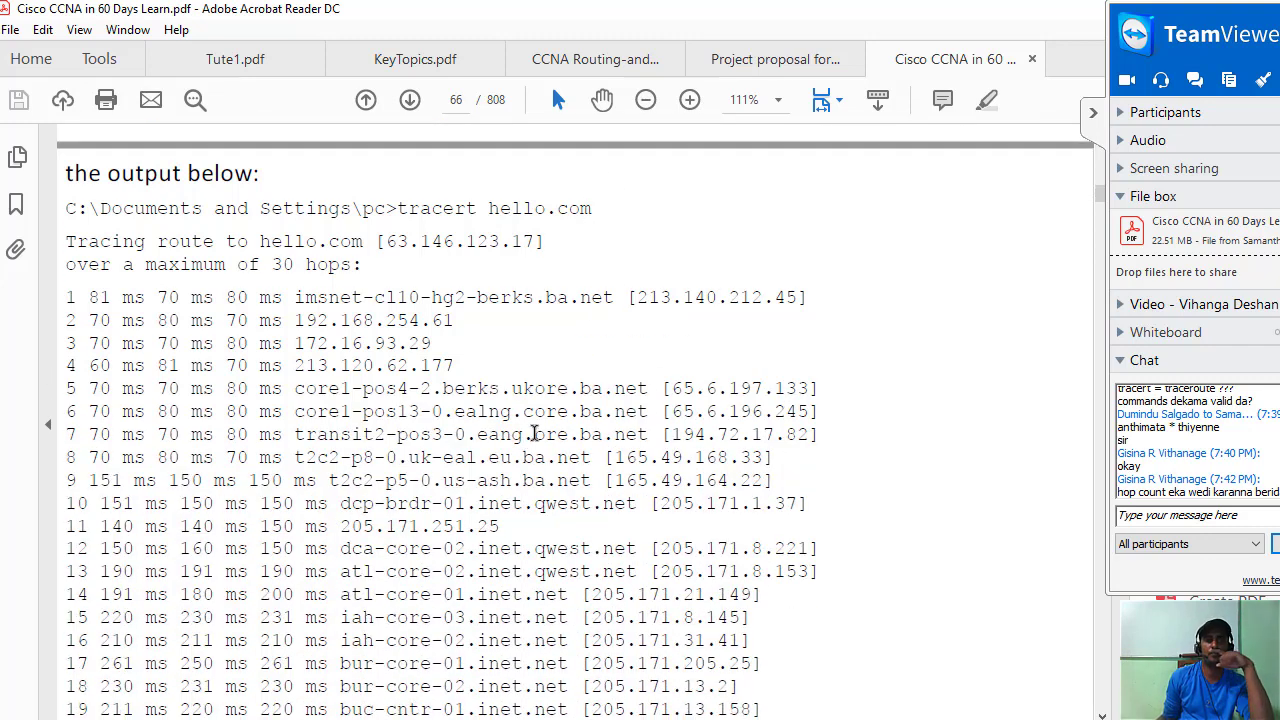
{"action": "scroll", "coordinate": [532, 432], "scroll_direction": "down", "scroll_amount": 1}
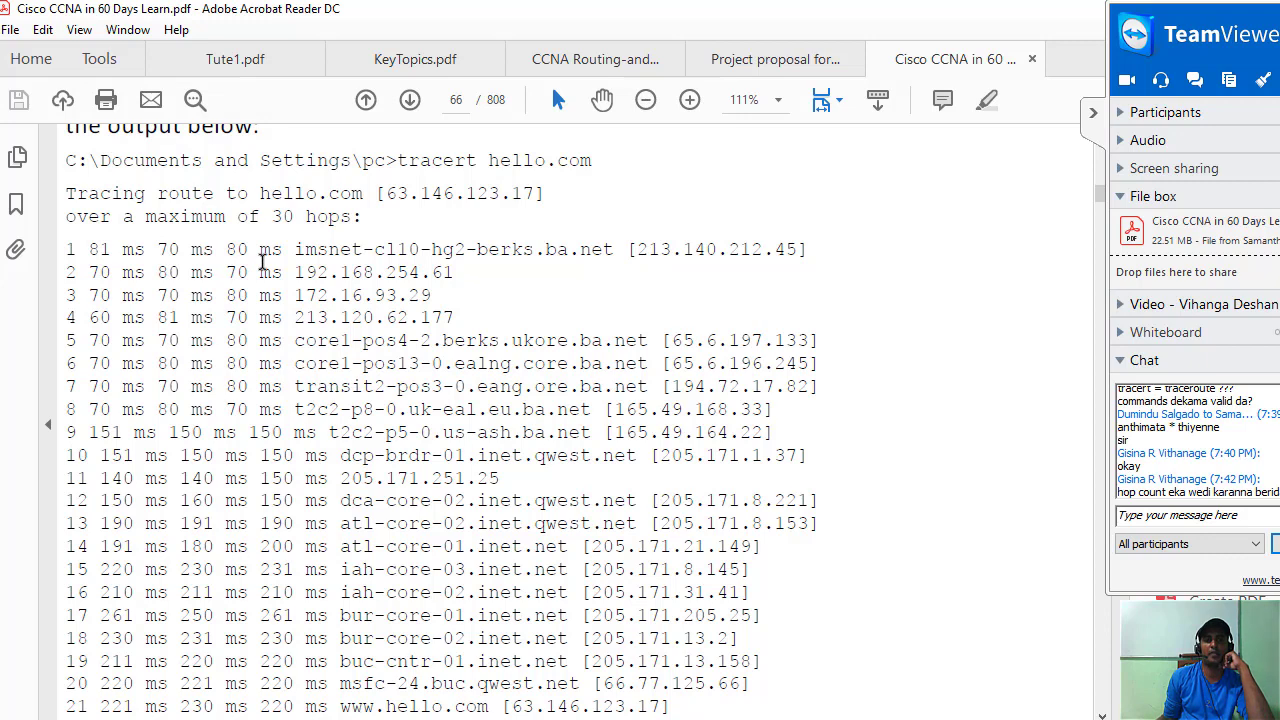
{"action": "scroll", "coordinate": [262, 262], "scroll_direction": "down", "scroll_amount": 1}
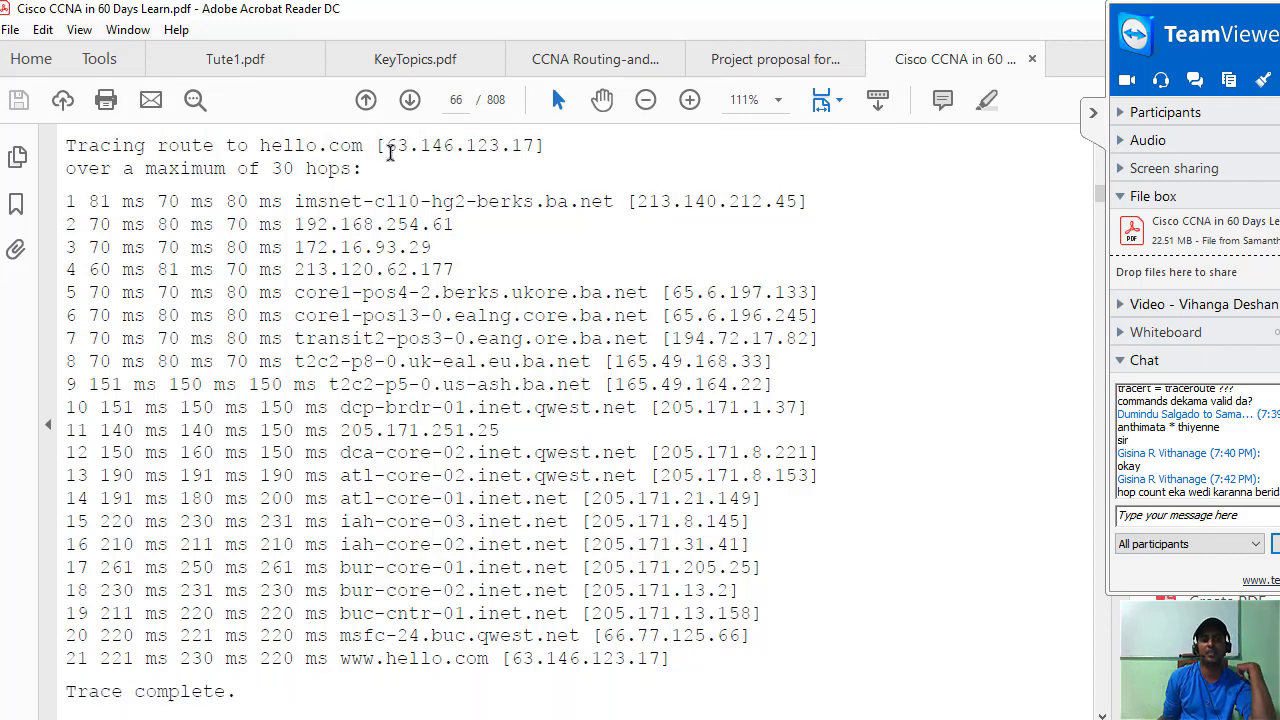
{"action": "left_click_drag", "start_coordinate": [388, 146], "coordinate": [548, 146]}
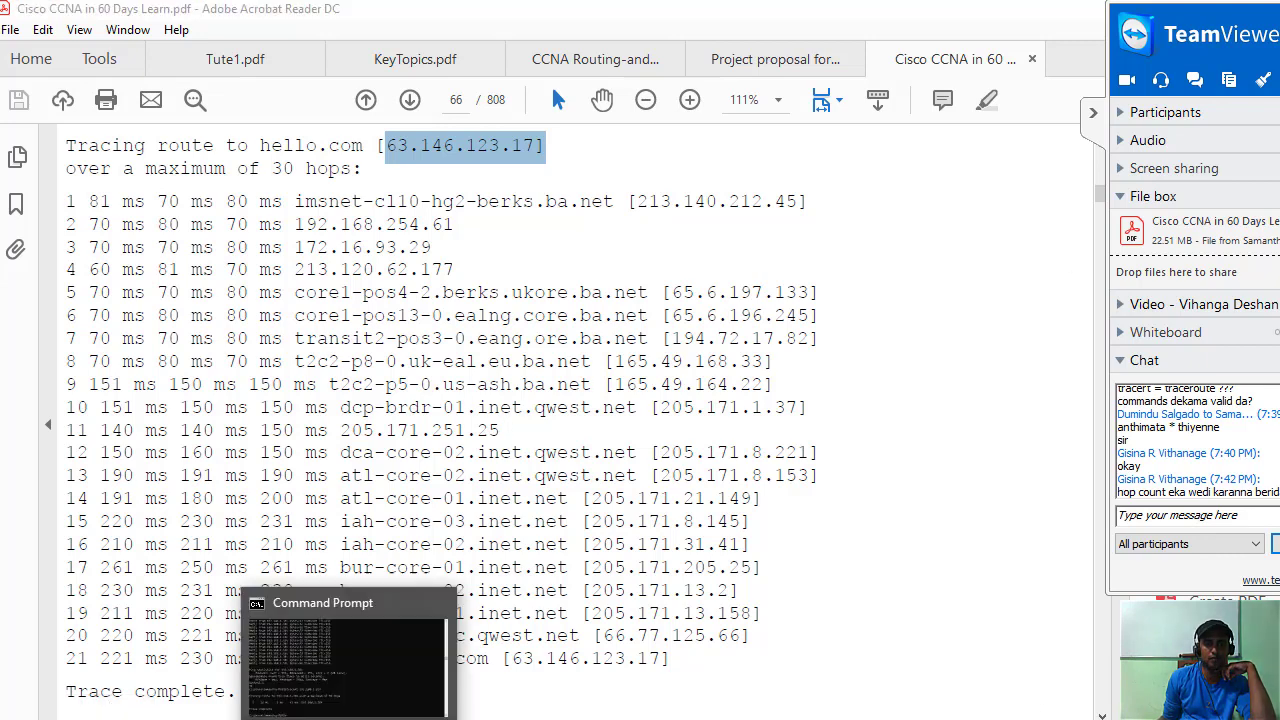
{"action": "left_click", "coordinate": [350, 640]}
{"action": "type", "text": "nsl"}
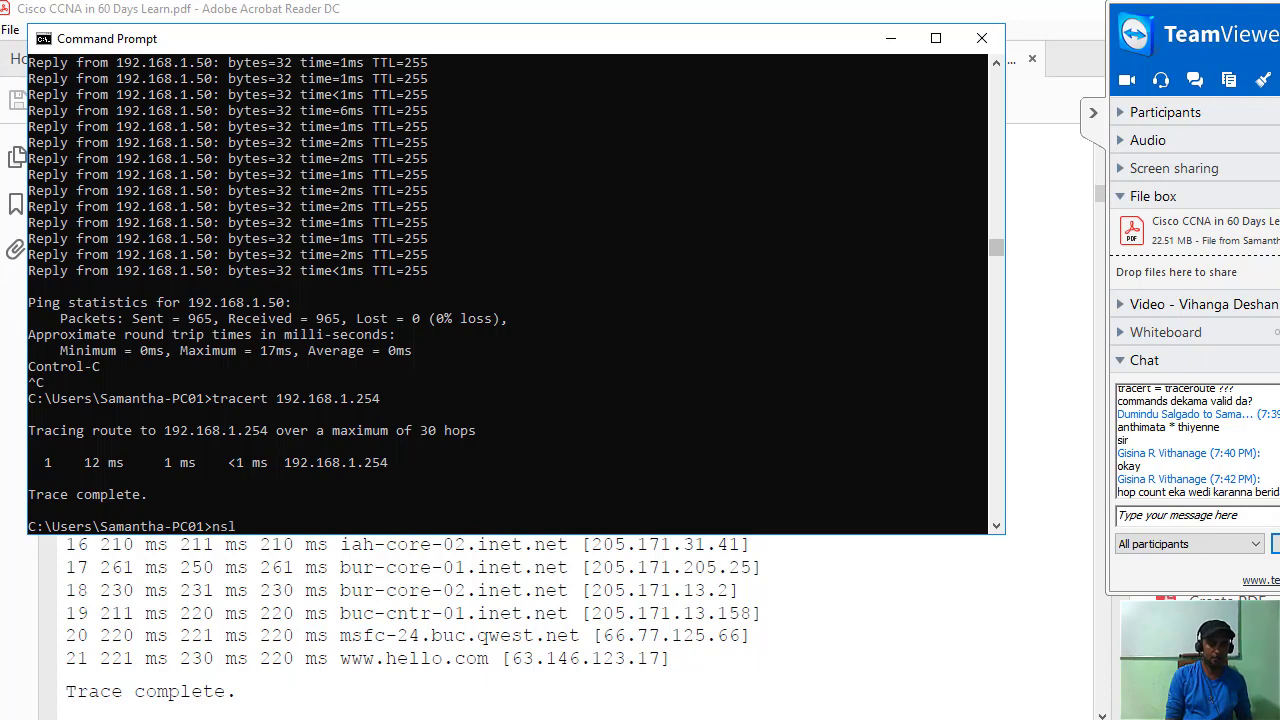
{"action": "key", "text": "BackSpace"}
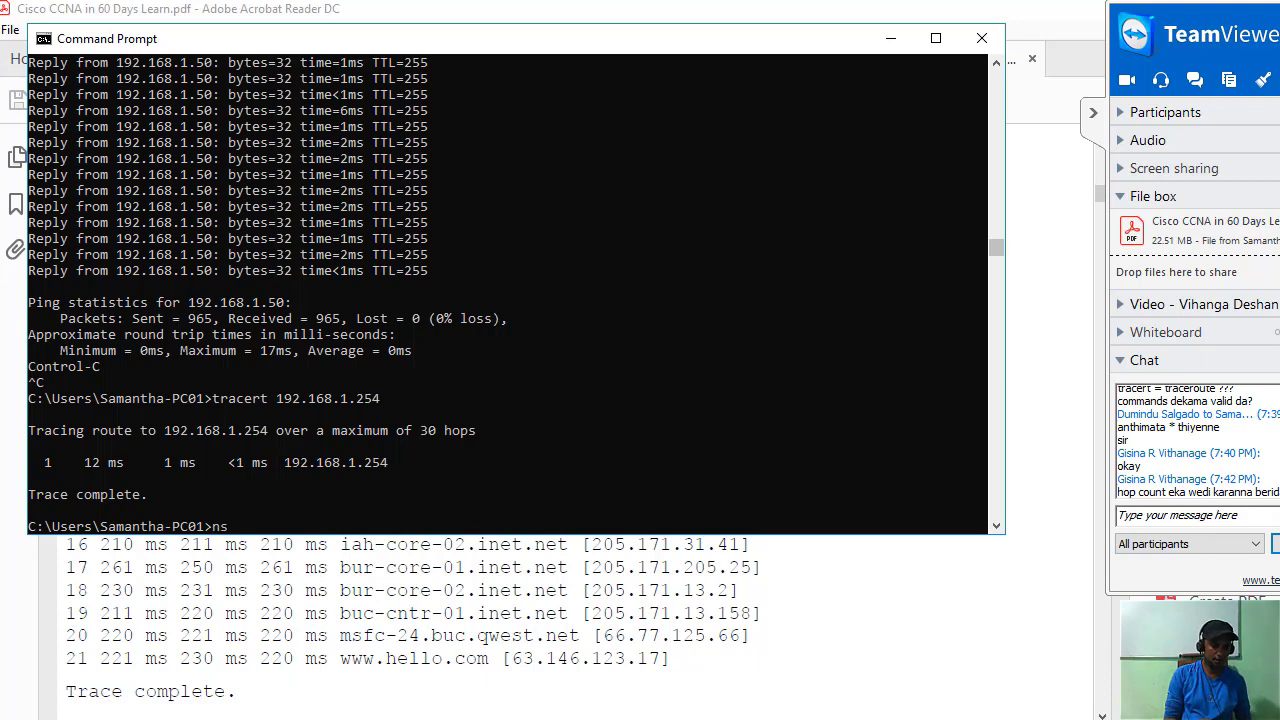
{"action": "type", "text": "looku"}
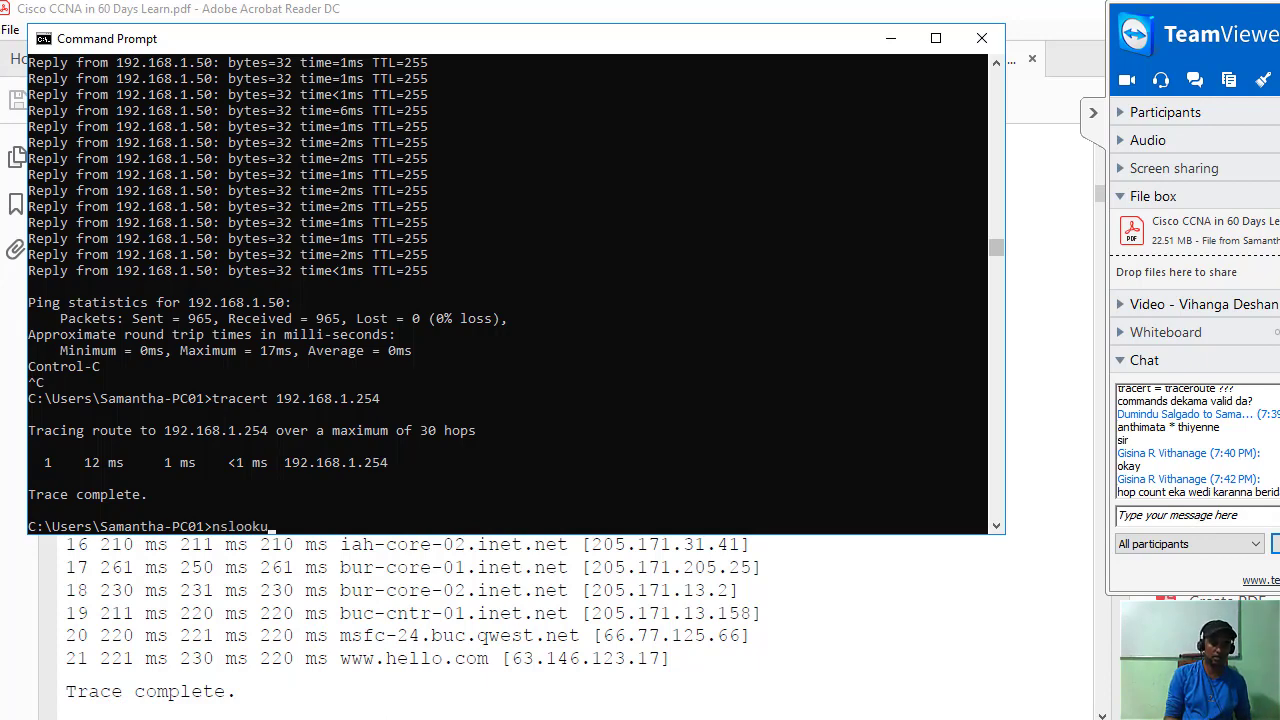
{"action": "type", "text": "p www"}
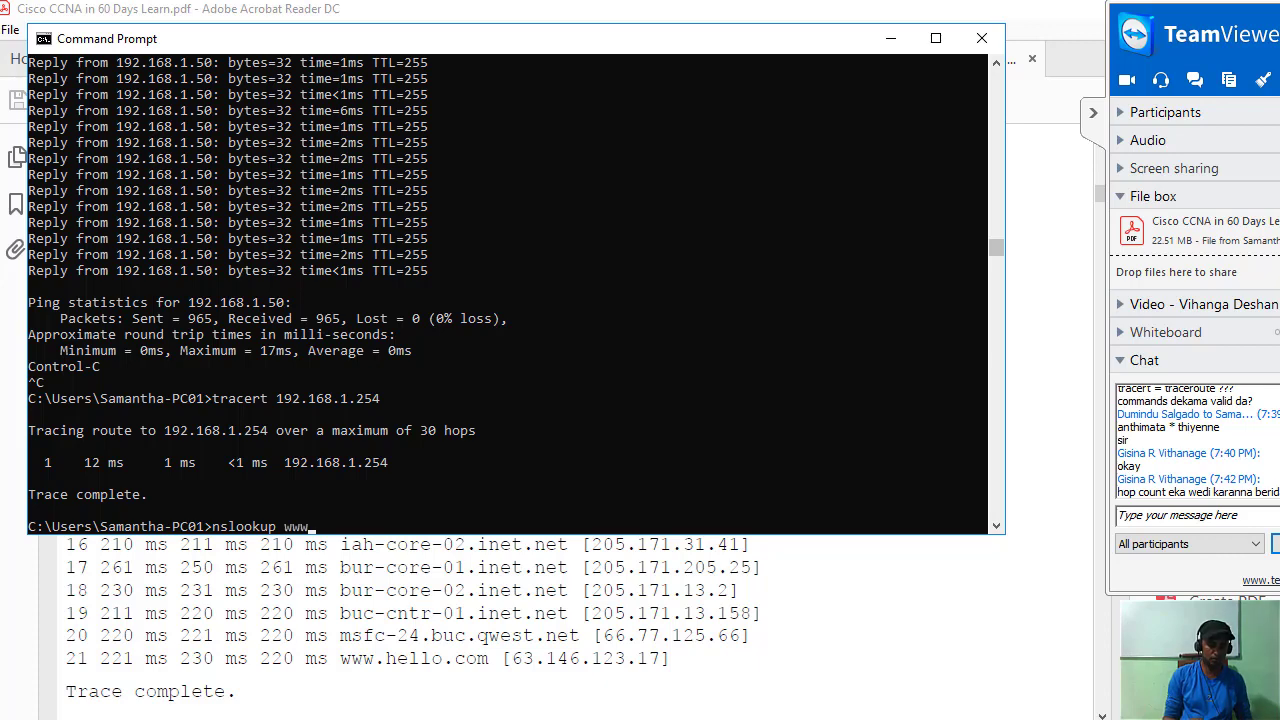
{"action": "type", "text": ".google"}
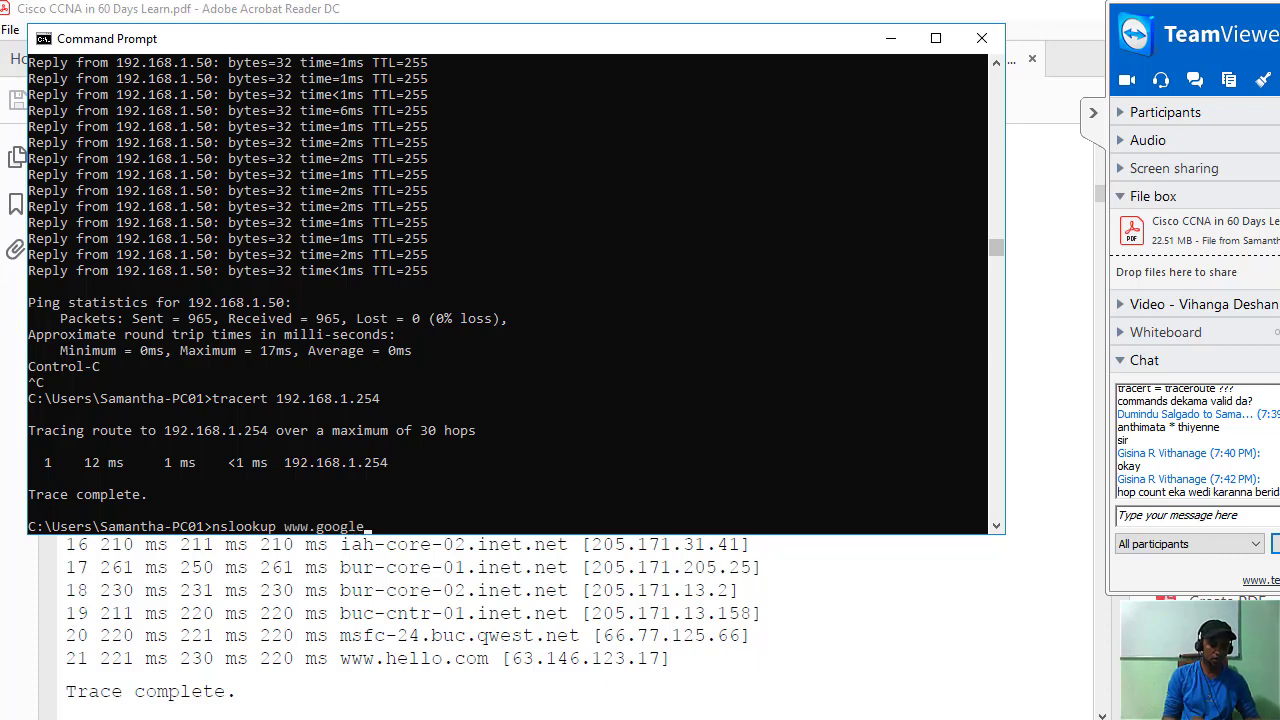
{"action": "type", "text": ".lk"}
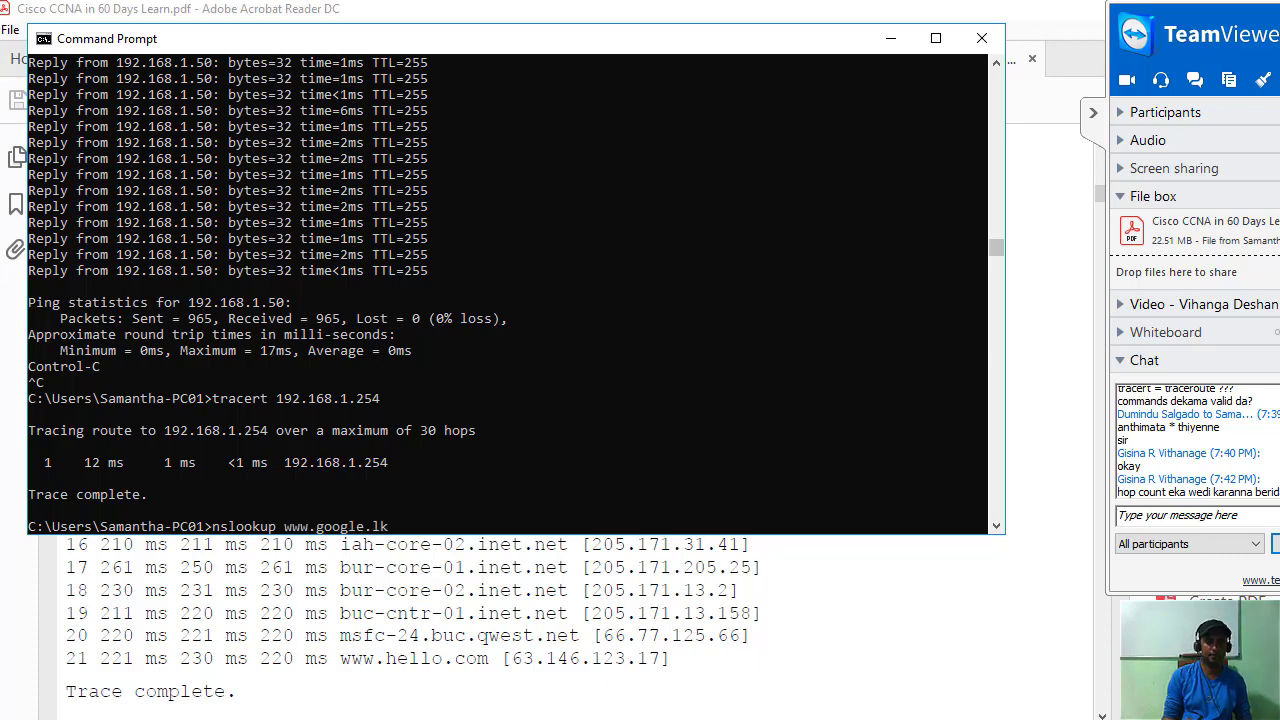
{"action": "key", "text": "Return"}
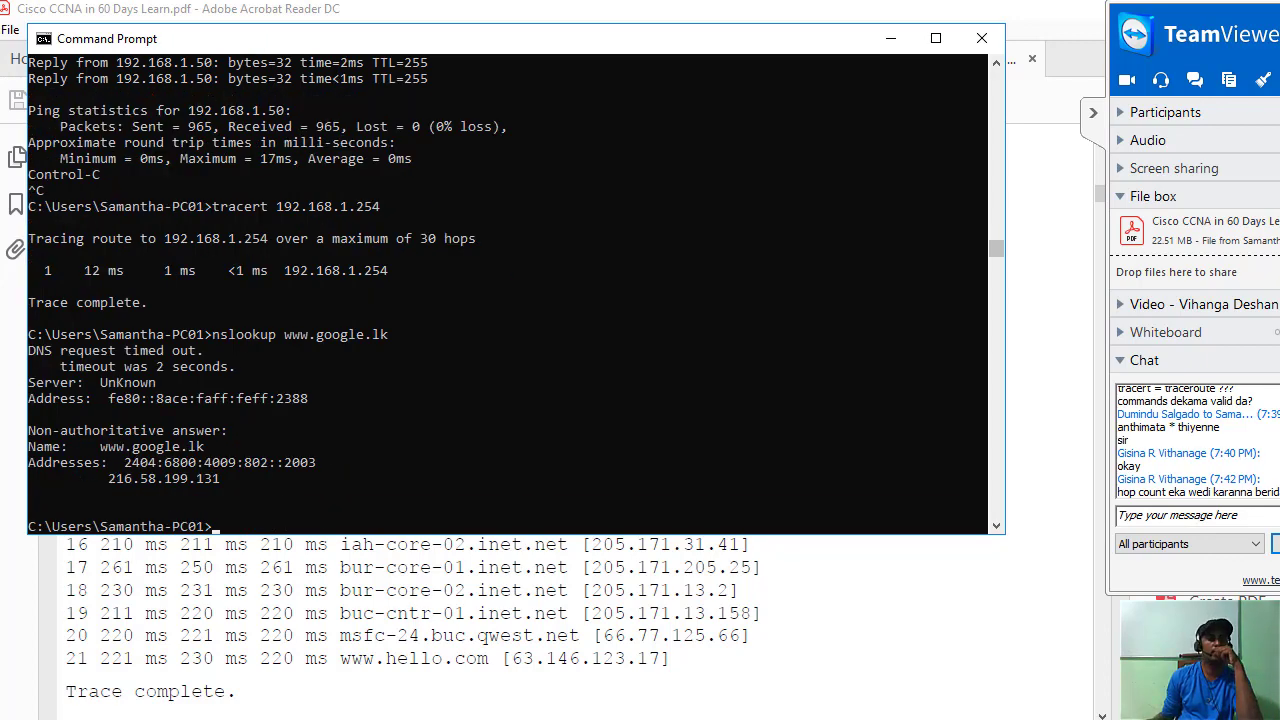
Copy the resolved address 216.58.199.131 and begin typing tracert at the prompt.
{"action": "left_click_drag", "start_coordinate": [107, 482], "coordinate": [170, 482]}
{"action": "left_click", "coordinate": [168, 545]}
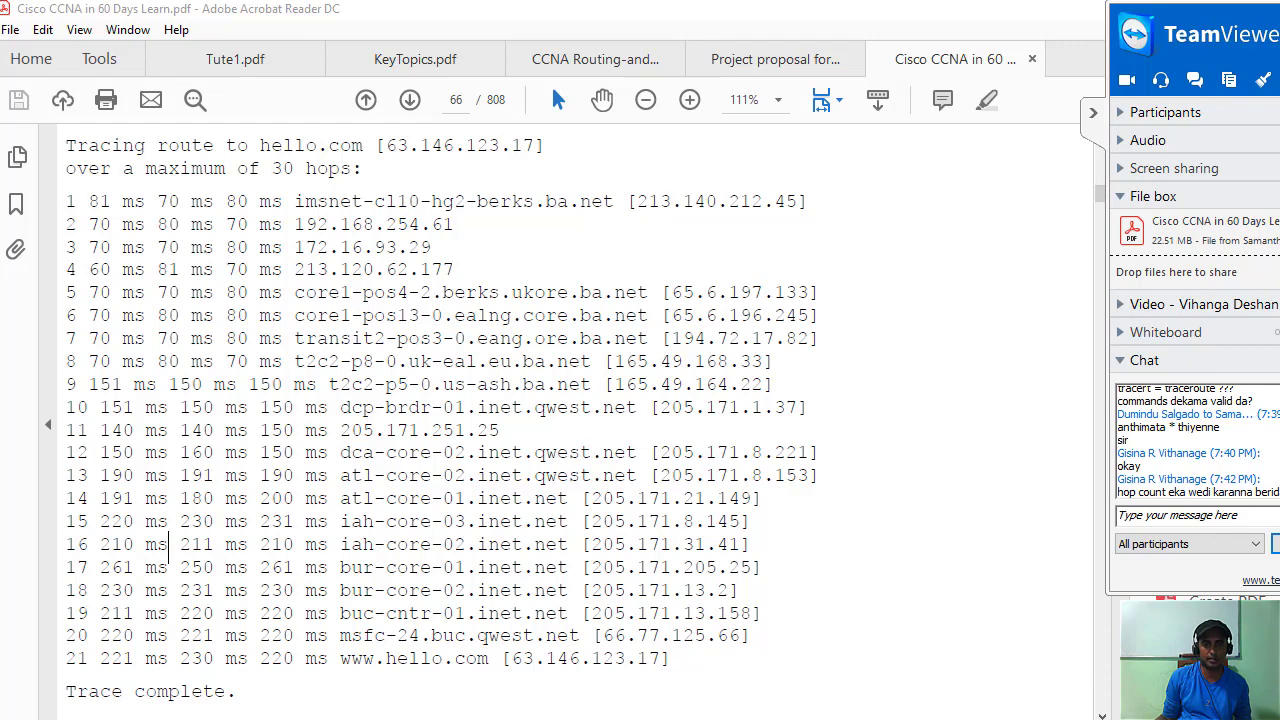
{"action": "left_click", "coordinate": [346, 712]}
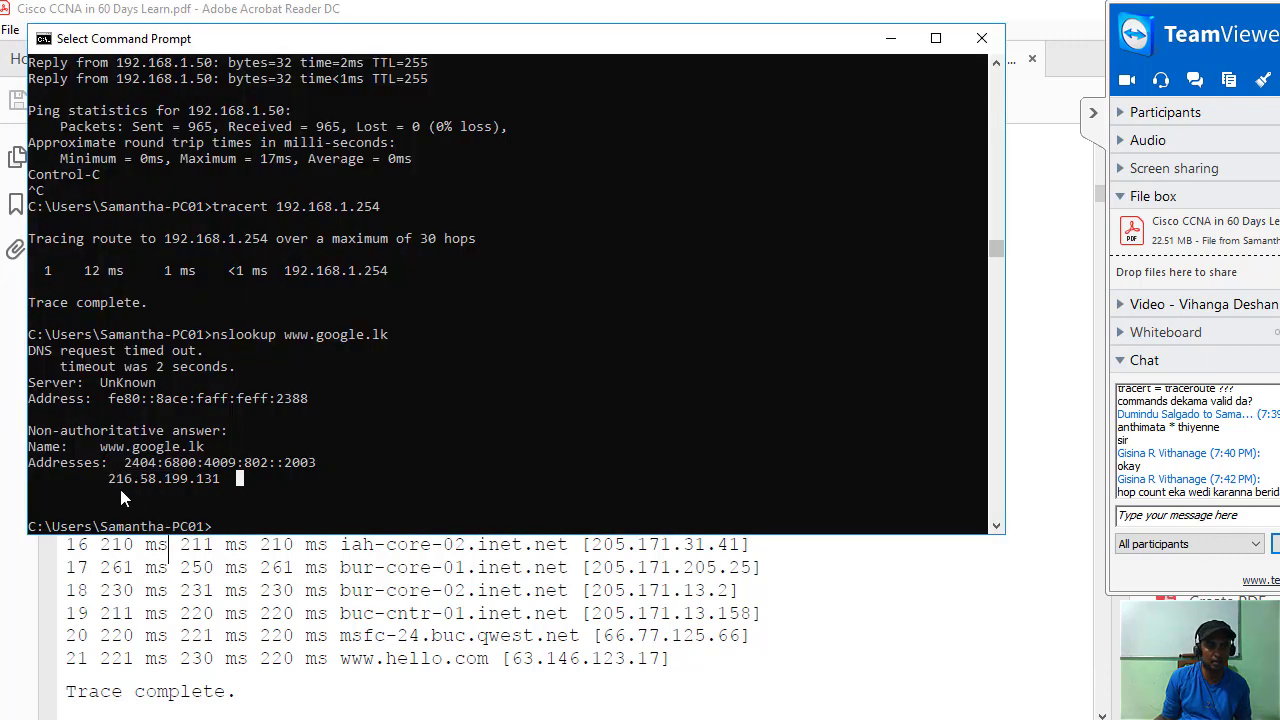
{"action": "left_click_drag", "start_coordinate": [110, 479], "coordinate": [166, 477]}
{"action": "right_click", "coordinate": [211, 477]}
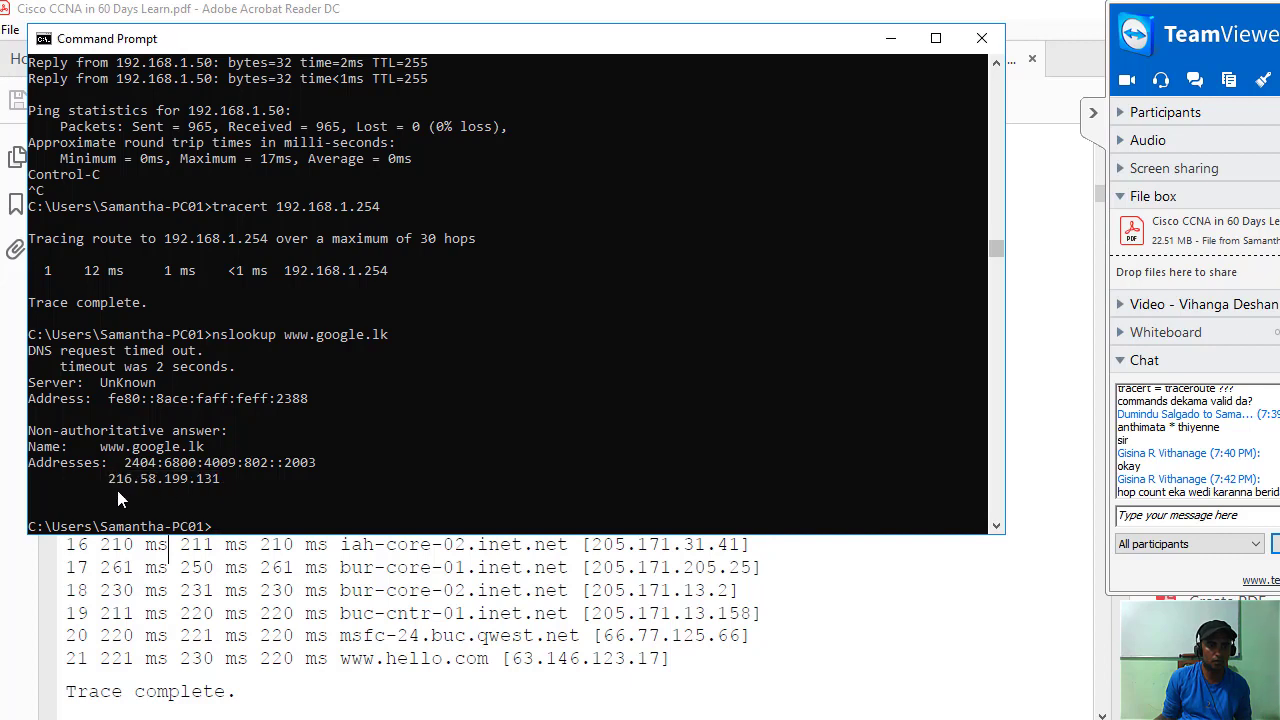
{"action": "left_click_drag", "start_coordinate": [112, 480], "coordinate": [165, 480]}
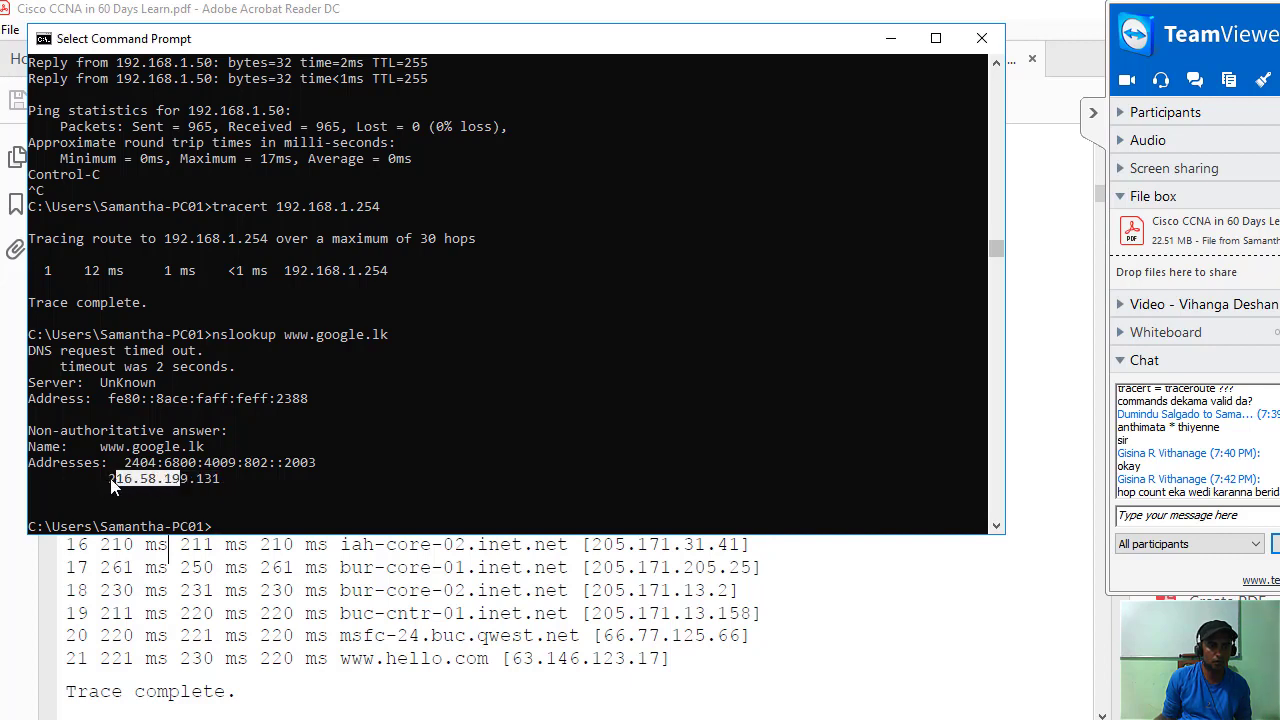
{"action": "left_click_drag", "start_coordinate": [112, 482], "coordinate": [202, 484]}
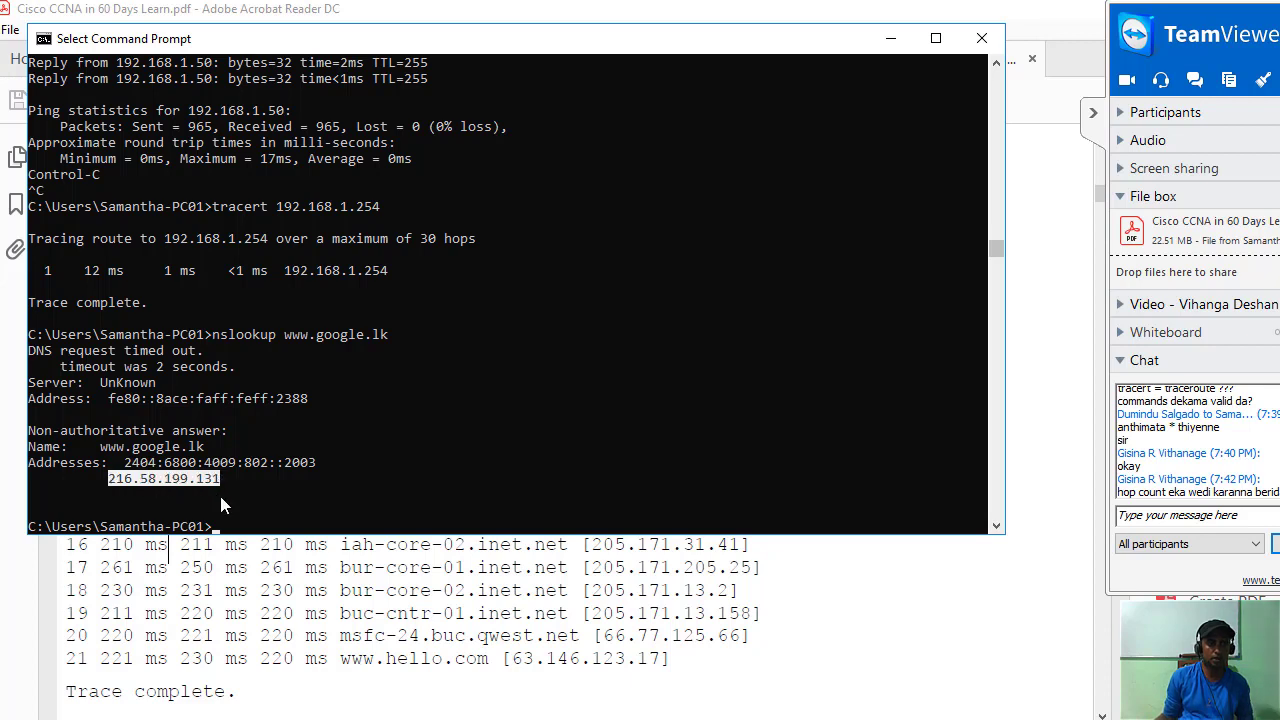
{"action": "left_click", "coordinate": [233, 526]}
{"action": "type", "text": "tre"}
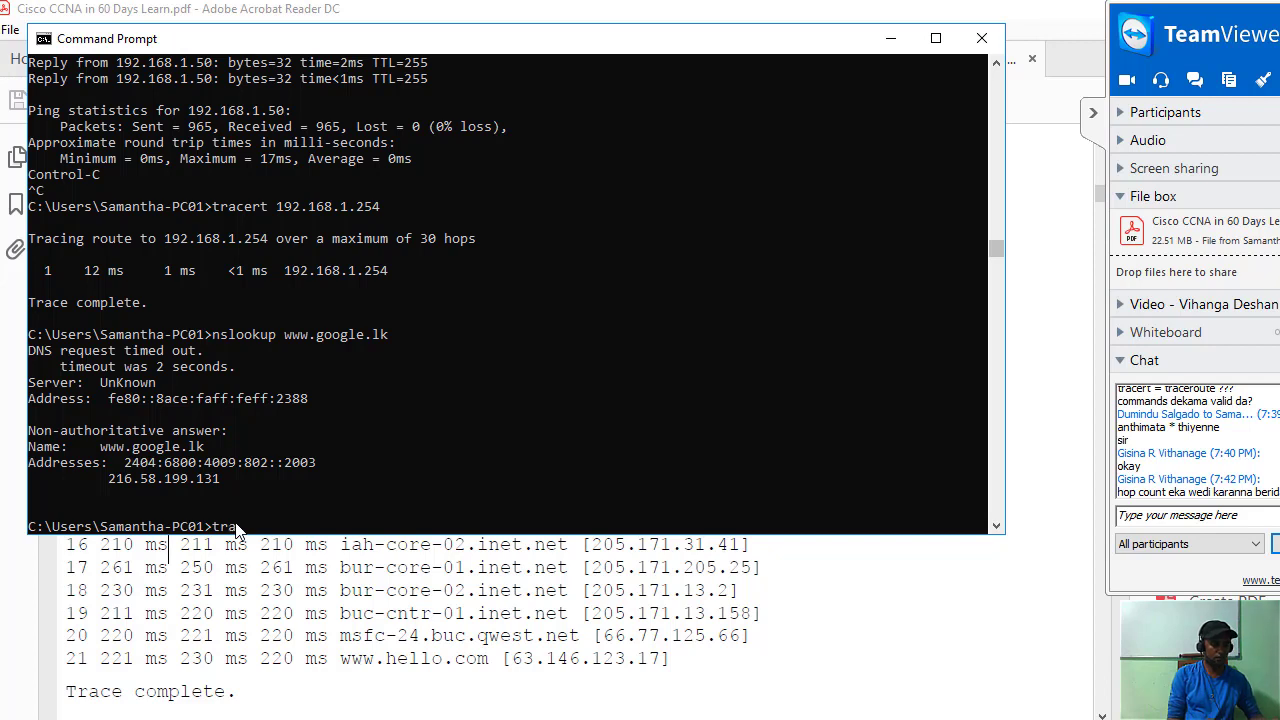
{"action": "type", "text": "cert"}
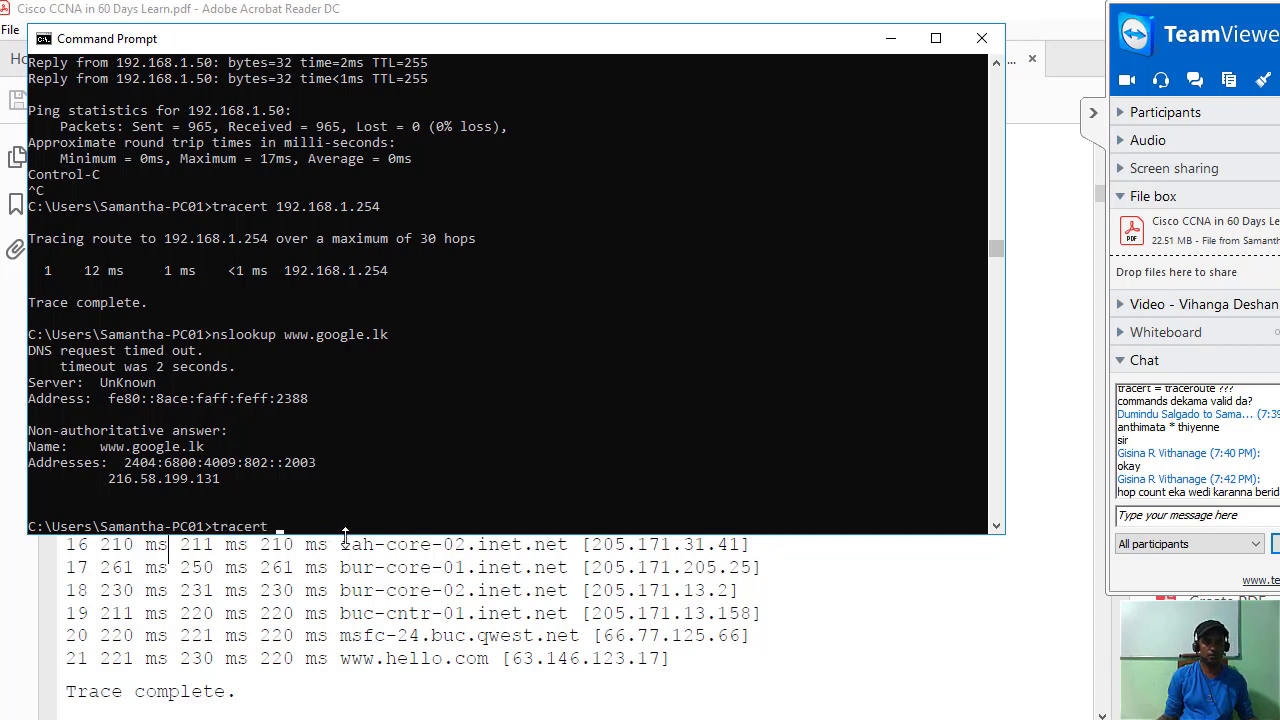
Run tracert 216.58.199.131 and highlight the hop 2 'Request timed out' line.
{"action": "type", "text": "216.58.199.131"}
{"action": "key", "text": "Return"}
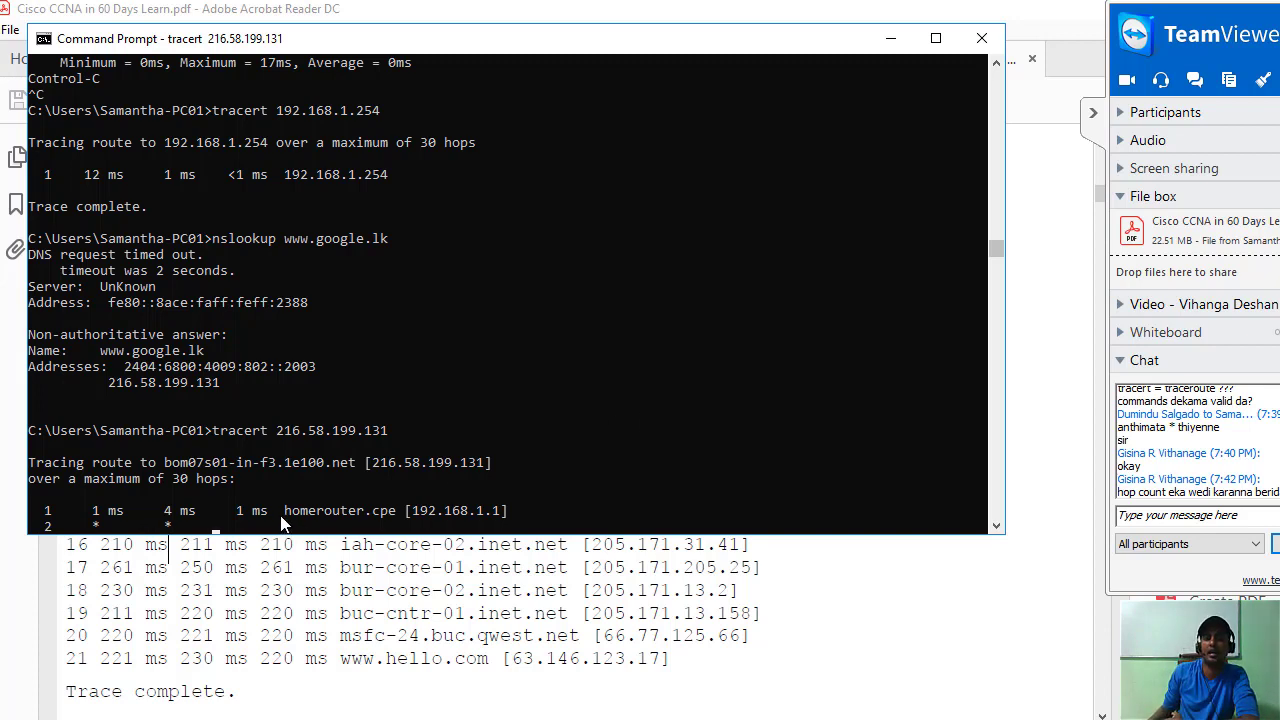
{"action": "left_click_drag", "start_coordinate": [283, 513], "coordinate": [520, 510]}
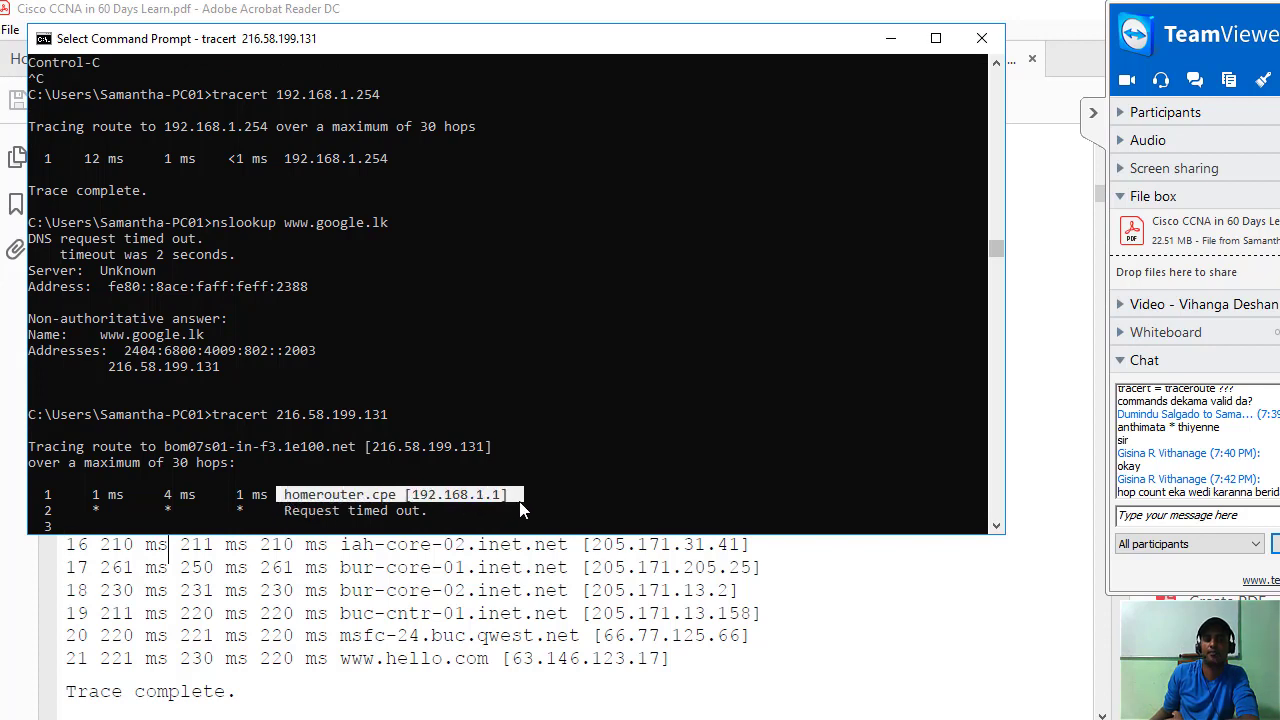
{"action": "left_click", "coordinate": [611, 468]}
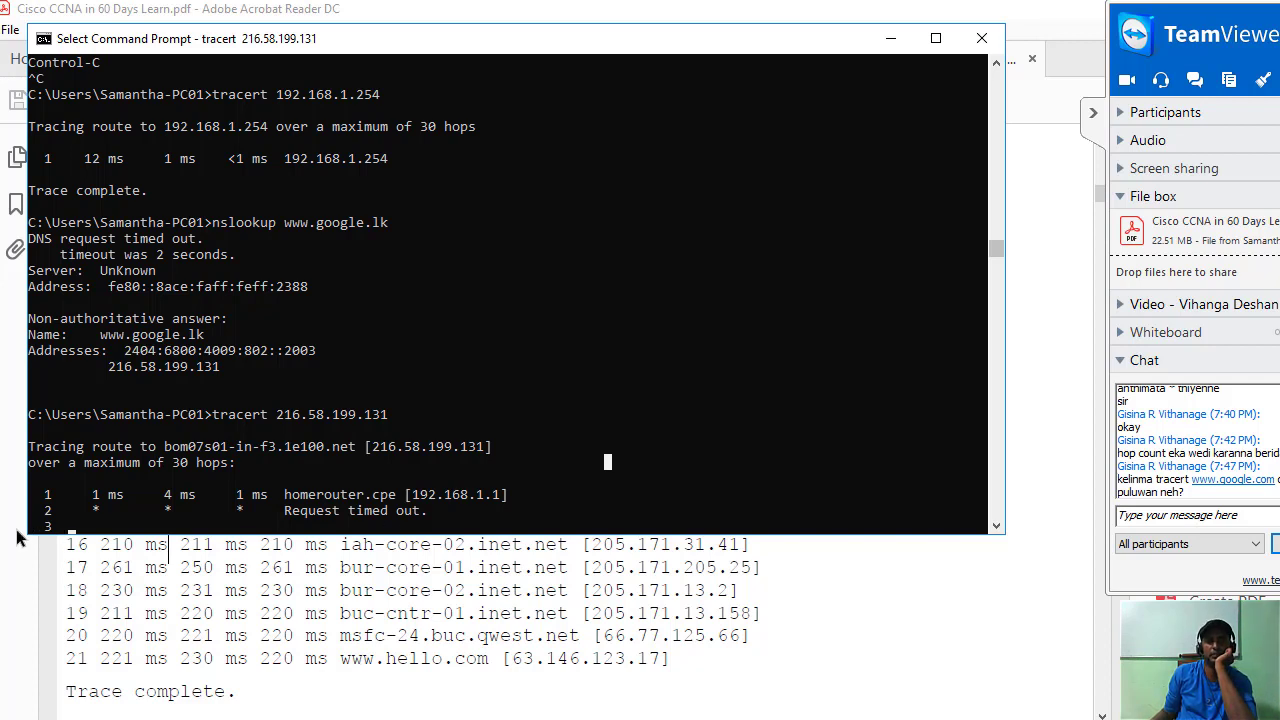
{"action": "left_click_drag", "start_coordinate": [82, 508], "coordinate": [445, 520]}
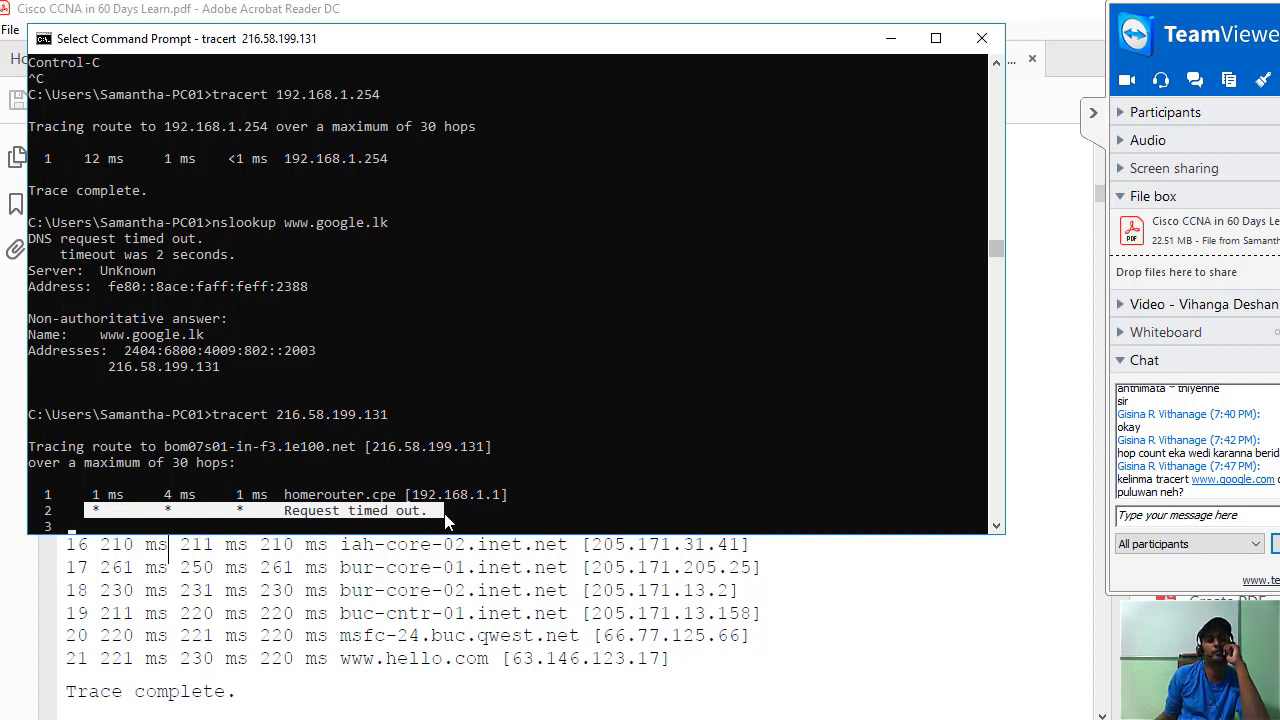
{"action": "left_click", "coordinate": [446, 516]}
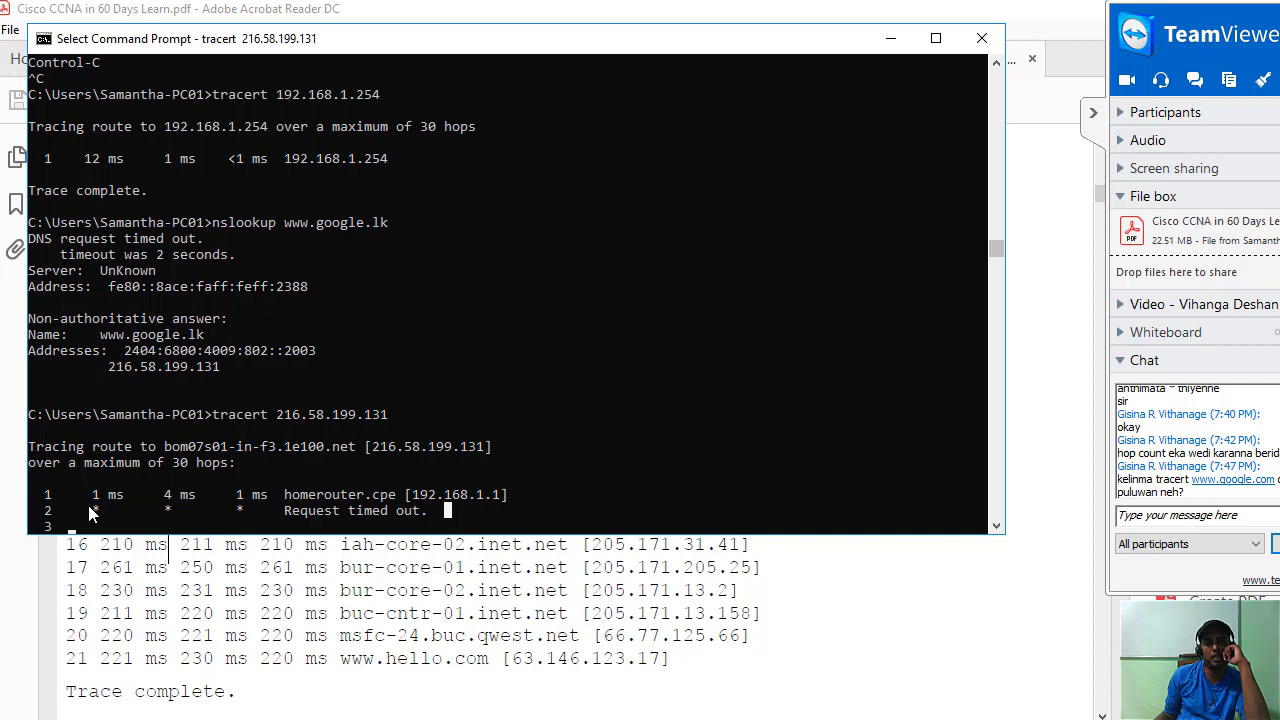
Reselect the hop 2 timeout line and collapse the TeamViewer side panel.
{"action": "left_click_drag", "start_coordinate": [88, 505], "coordinate": [426, 514]}
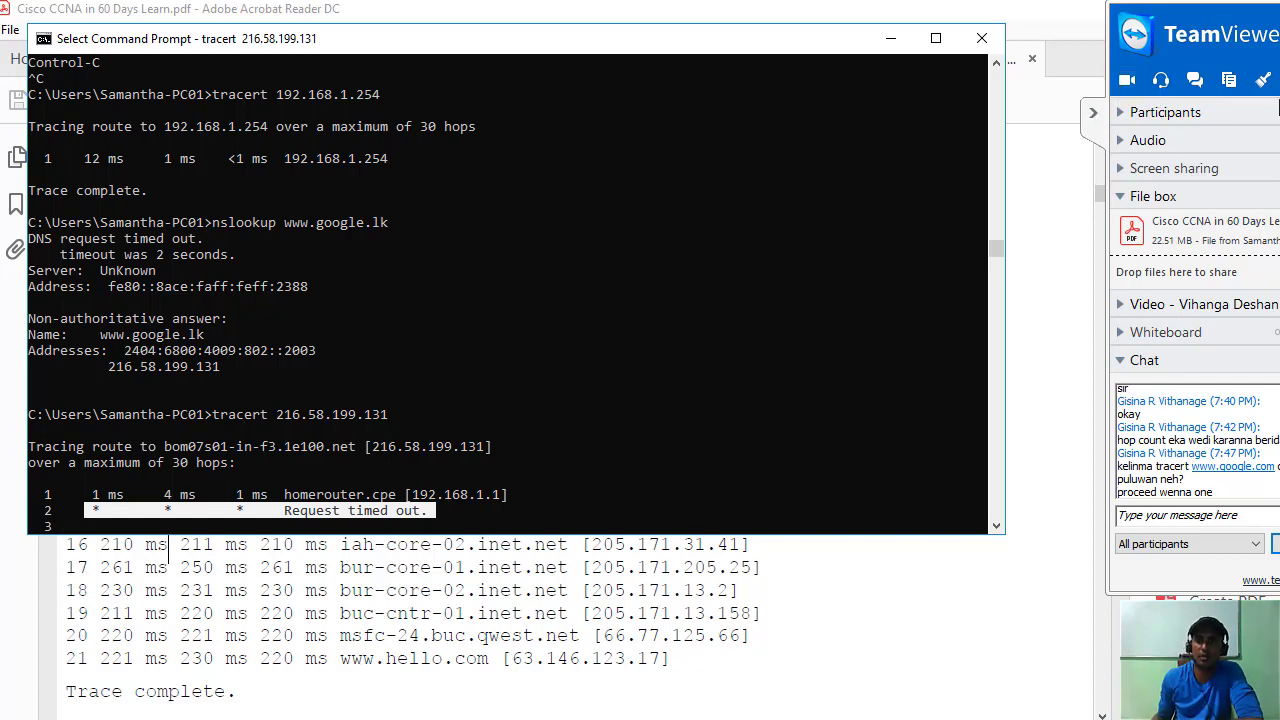
{"action": "left_click", "coordinate": [1093, 112]}
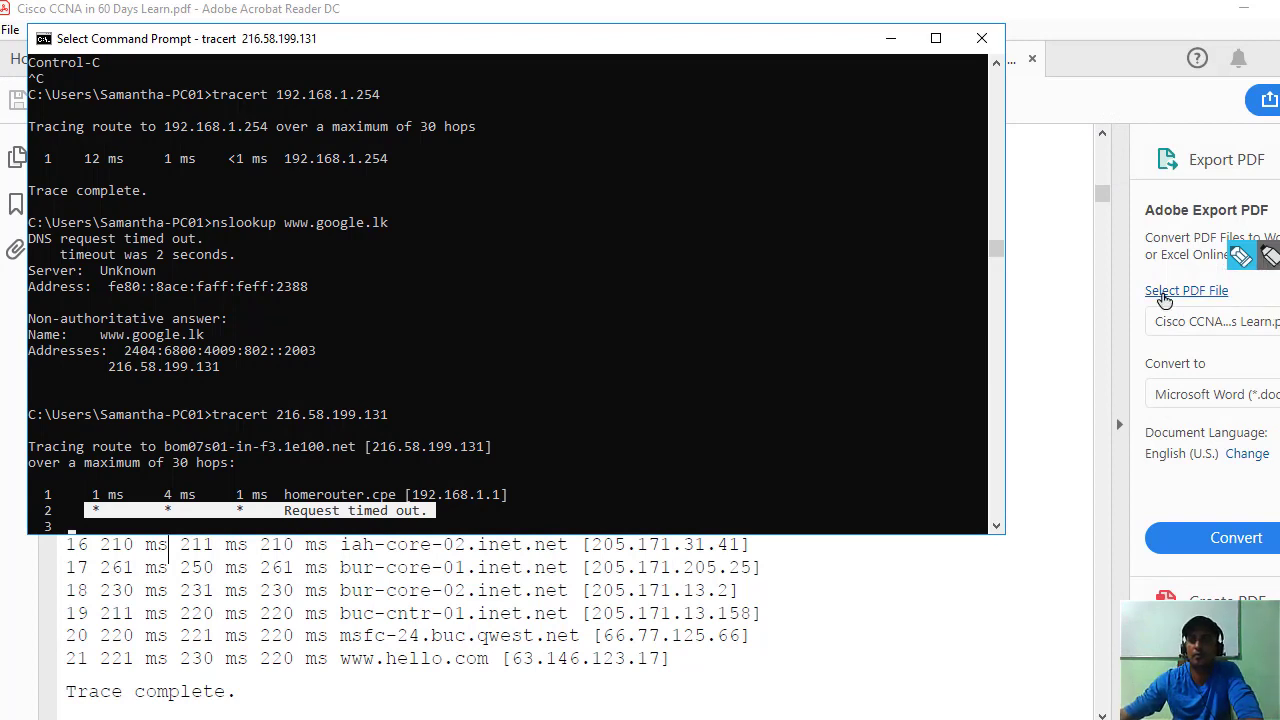
With the annotation pen, draw a router, a PC linked to a home router, and ISP labels.
{"action": "left_click", "coordinate": [1241, 257]}
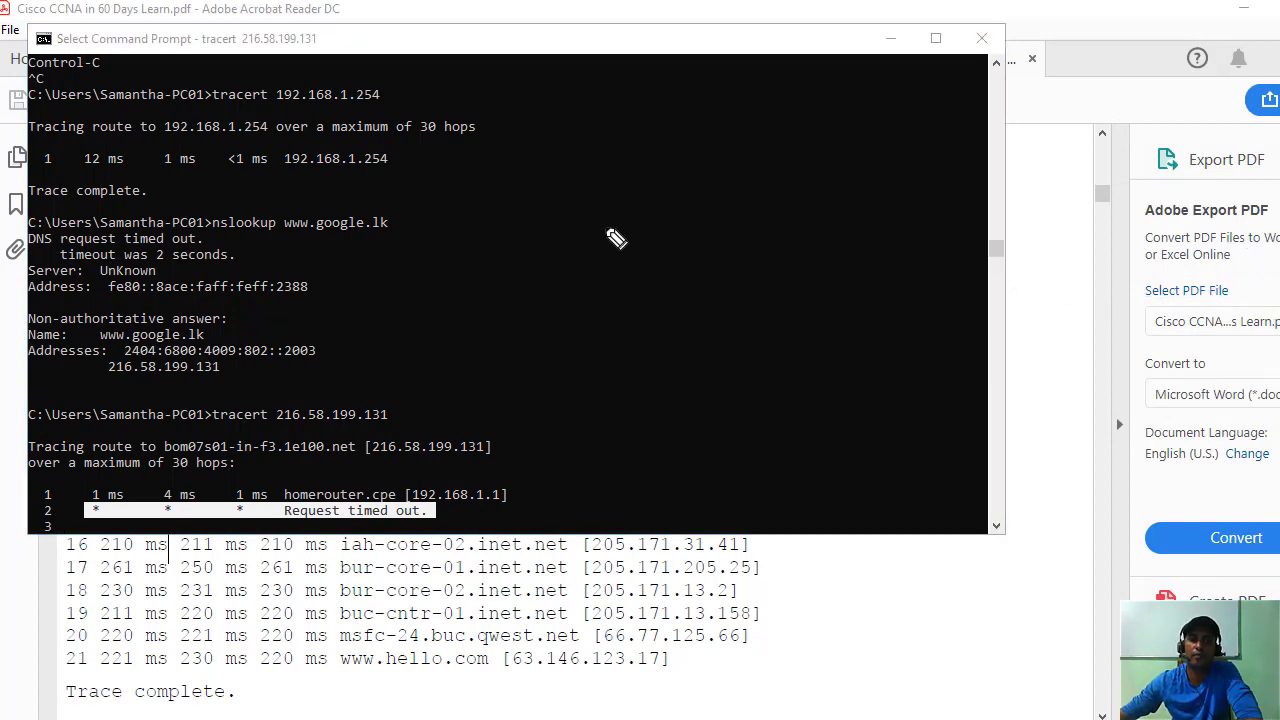
{"action": "mouse_move", "coordinate": [645, 218]}
{"action": "left_mouse_down"}
{"action": "mouse_move", "coordinate": [640, 240]}
{"action": "mouse_move", "coordinate": [610, 252]}
{"action": "mouse_move", "coordinate": [777, 196]}
{"action": "mouse_move", "coordinate": [850, 195]}
{"action": "mouse_move", "coordinate": [790, 200]}
{"action": "left_mouse_up"}
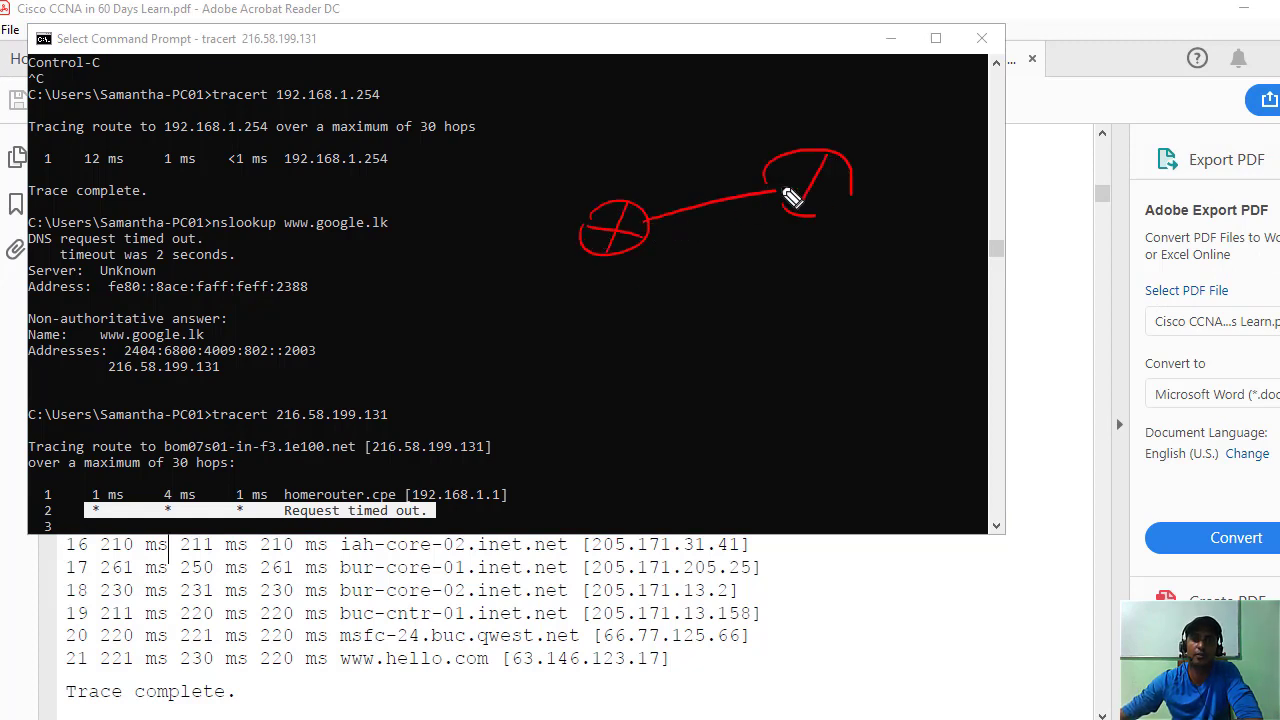
{"action": "mouse_move", "coordinate": [625, 410]}
{"action": "left_mouse_down"}
{"action": "mouse_move", "coordinate": [707, 382]}
{"action": "mouse_move", "coordinate": [614, 408]}
{"action": "mouse_move", "coordinate": [670, 424]}
{"action": "left_mouse_up"}
{"action": "mouse_move", "coordinate": [706, 356]}
{"action": "left_mouse_down"}
{"action": "mouse_move", "coordinate": [830, 312]}
{"action": "mouse_move", "coordinate": [836, 338]}
{"action": "mouse_move", "coordinate": [855, 315]}
{"action": "mouse_move", "coordinate": [892, 318]}
{"action": "mouse_move", "coordinate": [851, 351]}
{"action": "mouse_move", "coordinate": [876, 361]}
{"action": "mouse_move", "coordinate": [993, 253]}
{"action": "mouse_move", "coordinate": [982, 270]}
{"action": "mouse_move", "coordinate": [1005, 224]}
{"action": "mouse_move", "coordinate": [972, 222]}
{"action": "mouse_move", "coordinate": [978, 188]}
{"action": "left_mouse_up"}
{"action": "left_click_drag", "start_coordinate": [960, 214], "coordinate": [985, 210]}
{"action": "left_click_drag", "start_coordinate": [1002, 184], "coordinate": [992, 208]}
{"action": "left_click_drag", "start_coordinate": [1016, 214], "coordinate": [1024, 190]}
{"action": "left_click_drag", "start_coordinate": [974, 256], "coordinate": [978, 262]}
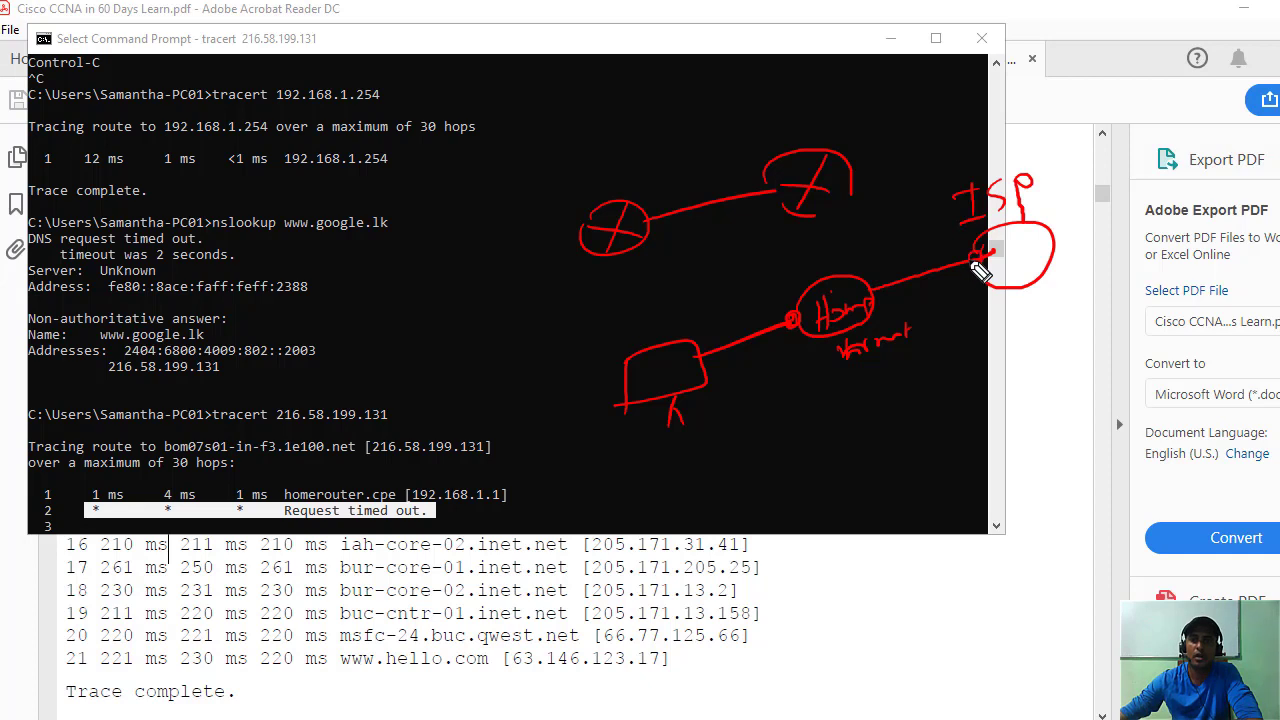
{"action": "mouse_move", "coordinate": [1019, 308]}
{"action": "left_mouse_down"}
{"action": "mouse_move", "coordinate": [1020, 333]}
{"action": "mouse_move", "coordinate": [1038, 332]}
{"action": "mouse_move", "coordinate": [1056, 296]}
{"action": "mouse_move", "coordinate": [1058, 318]}
{"action": "left_mouse_up"}
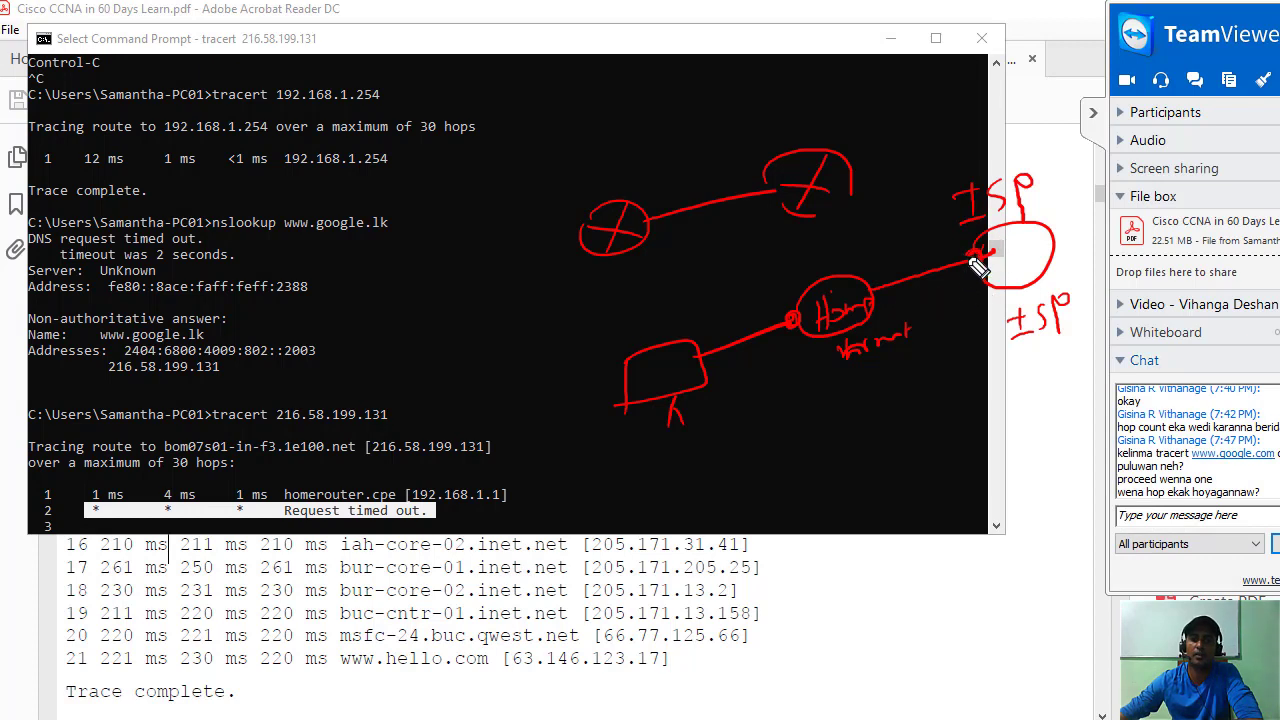
Add internet routers above the ISP and connect them all with meshed links.
{"action": "mouse_move", "coordinate": [1050, 238]}
{"action": "left_mouse_down"}
{"action": "mouse_move", "coordinate": [1060, 160]}
{"action": "mouse_move", "coordinate": [1020, 108]}
{"action": "mouse_move", "coordinate": [1040, 125]}
{"action": "mouse_move", "coordinate": [910, 58]}
{"action": "left_mouse_up"}
{"action": "left_click_drag", "start_coordinate": [817, 90], "coordinate": [850, 98]}
{"action": "mouse_move", "coordinate": [1013, 228]}
{"action": "left_mouse_down"}
{"action": "mouse_move", "coordinate": [1015, 268]}
{"action": "mouse_move", "coordinate": [1030, 250]}
{"action": "left_mouse_up"}
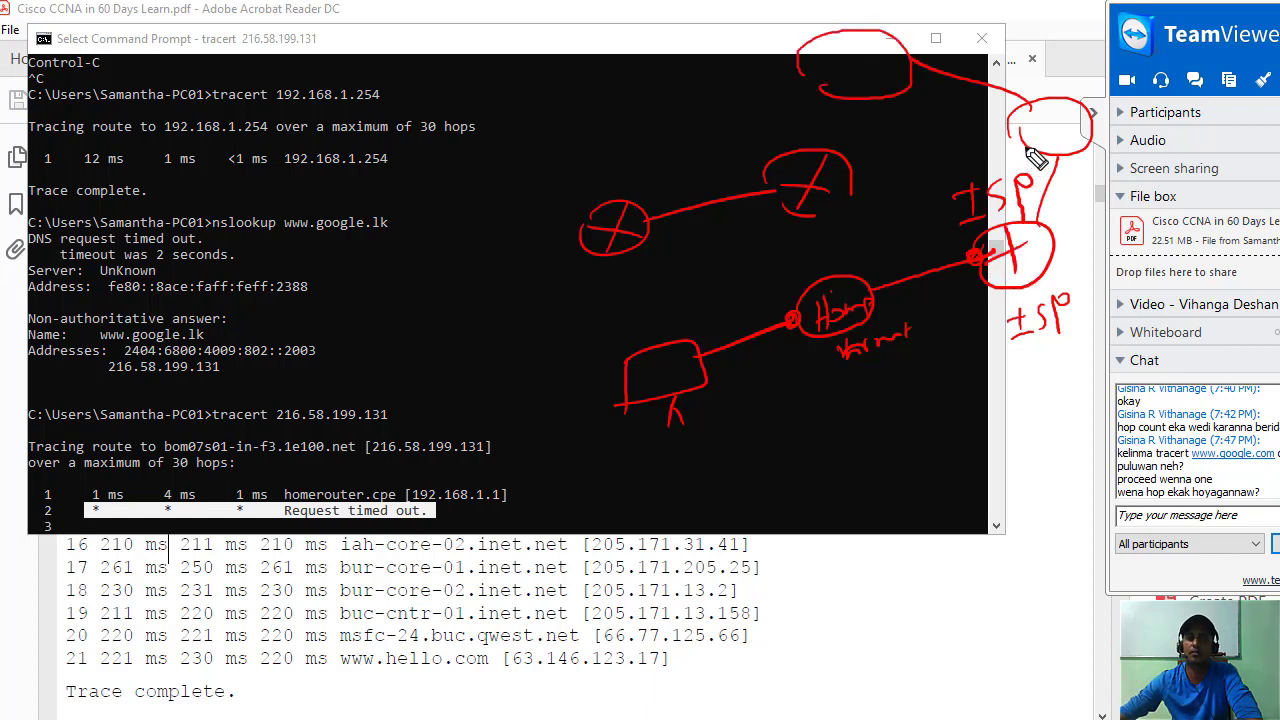
{"action": "left_click_drag", "start_coordinate": [1045, 112], "coordinate": [1035, 152]}
{"action": "left_click_drag", "start_coordinate": [1020, 135], "coordinate": [1068, 128]}
{"action": "left_click_drag", "start_coordinate": [856, 36], "coordinate": [830, 100]}
{"action": "left_click_drag", "start_coordinate": [810, 78], "coordinate": [896, 70]}
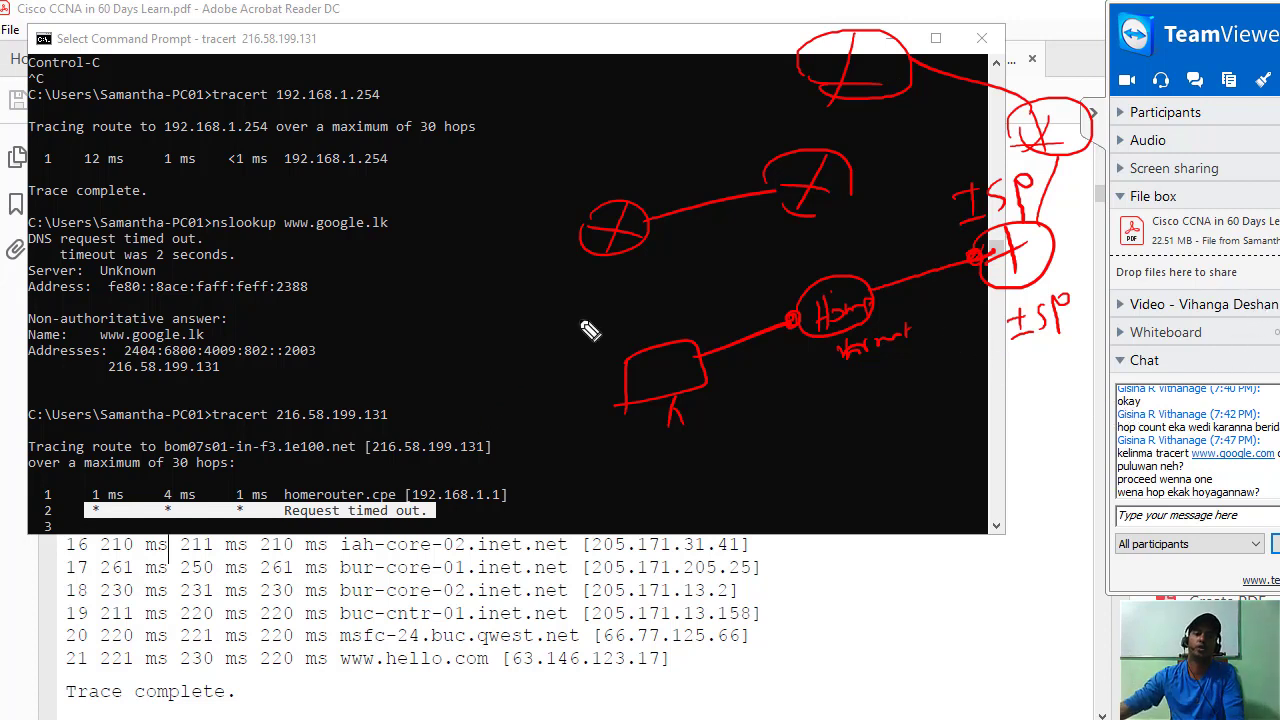
{"action": "mouse_move", "coordinate": [826, 284]}
{"action": "left_mouse_down"}
{"action": "mouse_move", "coordinate": [826, 186]}
{"action": "mouse_move", "coordinate": [880, 94]}
{"action": "left_mouse_up"}
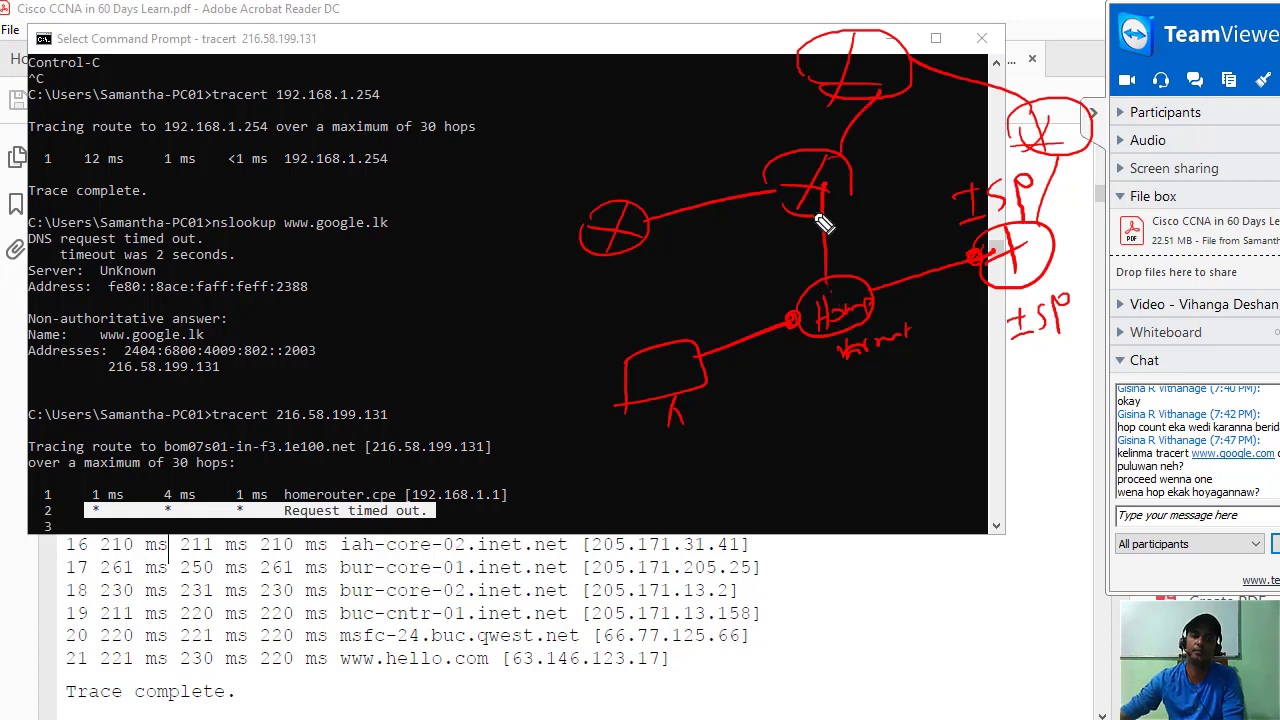
{"action": "left_click_drag", "start_coordinate": [850, 186], "coordinate": [978, 226]}
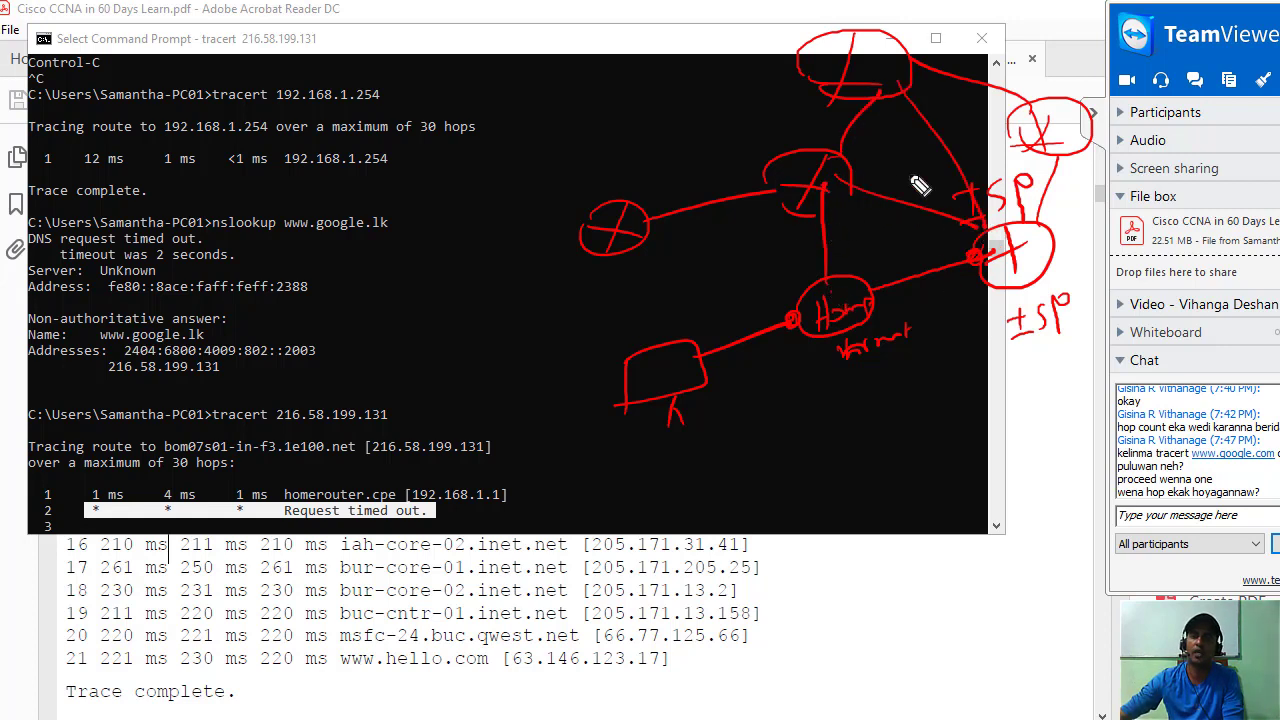
{"action": "left_click_drag", "start_coordinate": [838, 164], "coordinate": [1036, 146]}
{"action": "left_click_drag", "start_coordinate": [776, 168], "coordinate": [815, 88]}
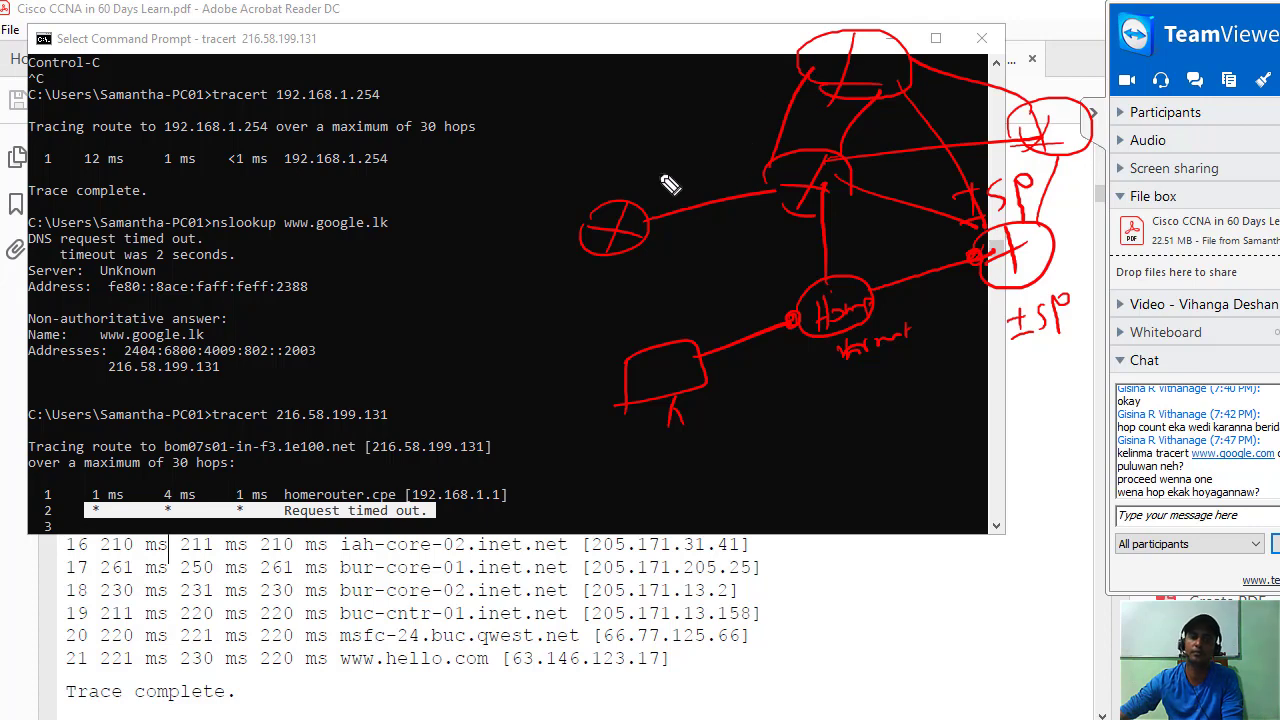
{"action": "left_click_drag", "start_coordinate": [637, 176], "coordinate": [815, 82]}
{"action": "left_click_drag", "start_coordinate": [648, 228], "coordinate": [812, 292]}
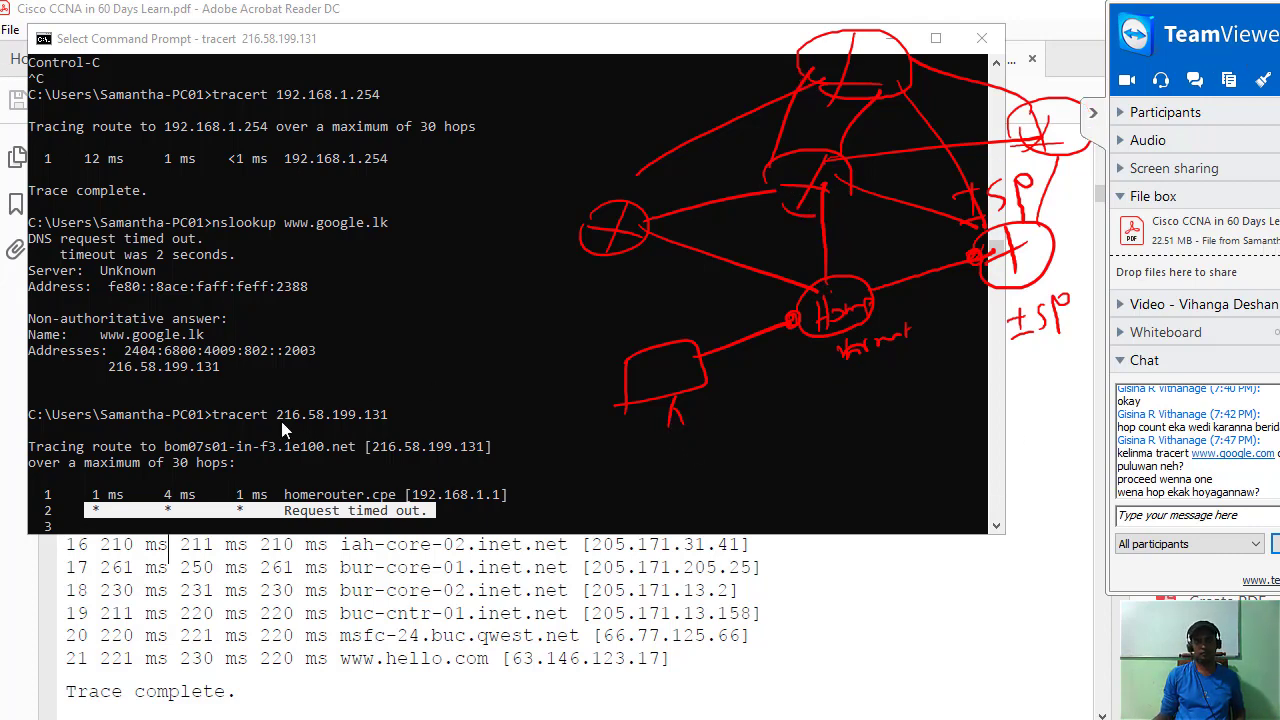
Clear the timeout-line highlight and minimize the console to reveal the PDF.
{"action": "scroll", "coordinate": [433, 512], "scroll_direction": "down", "scroll_amount": 2}
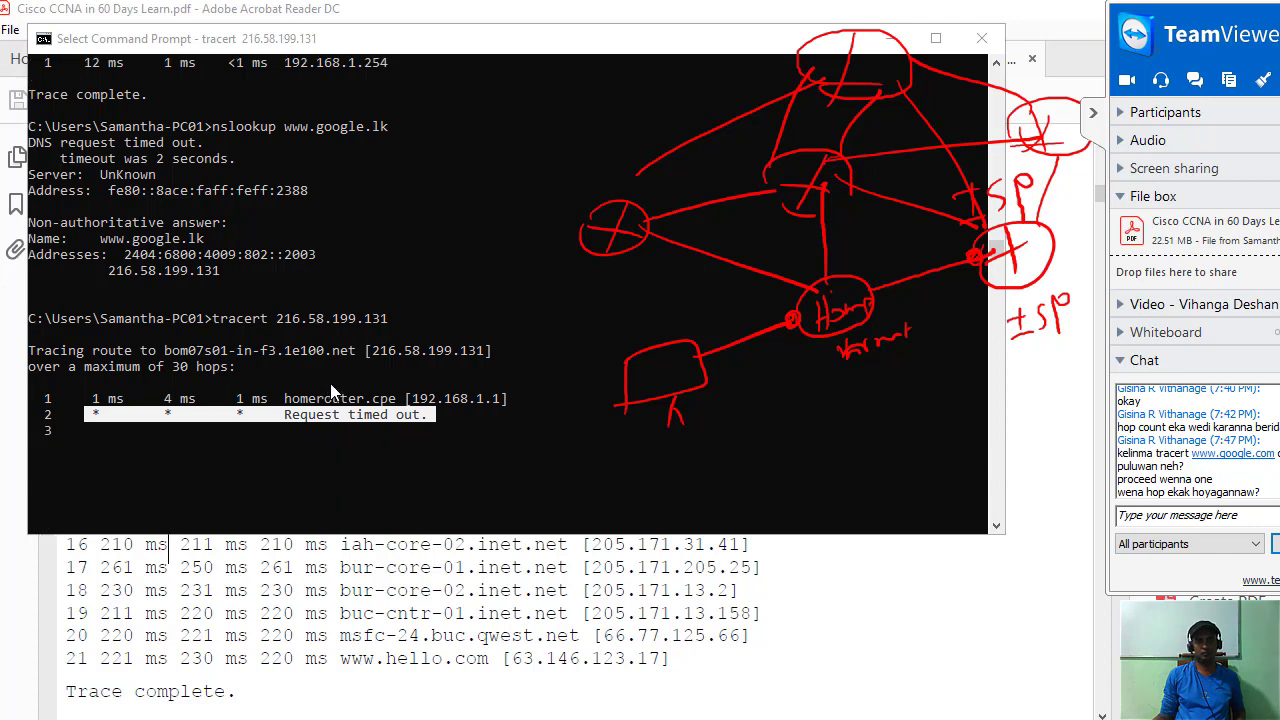
{"action": "left_click", "coordinate": [438, 418]}
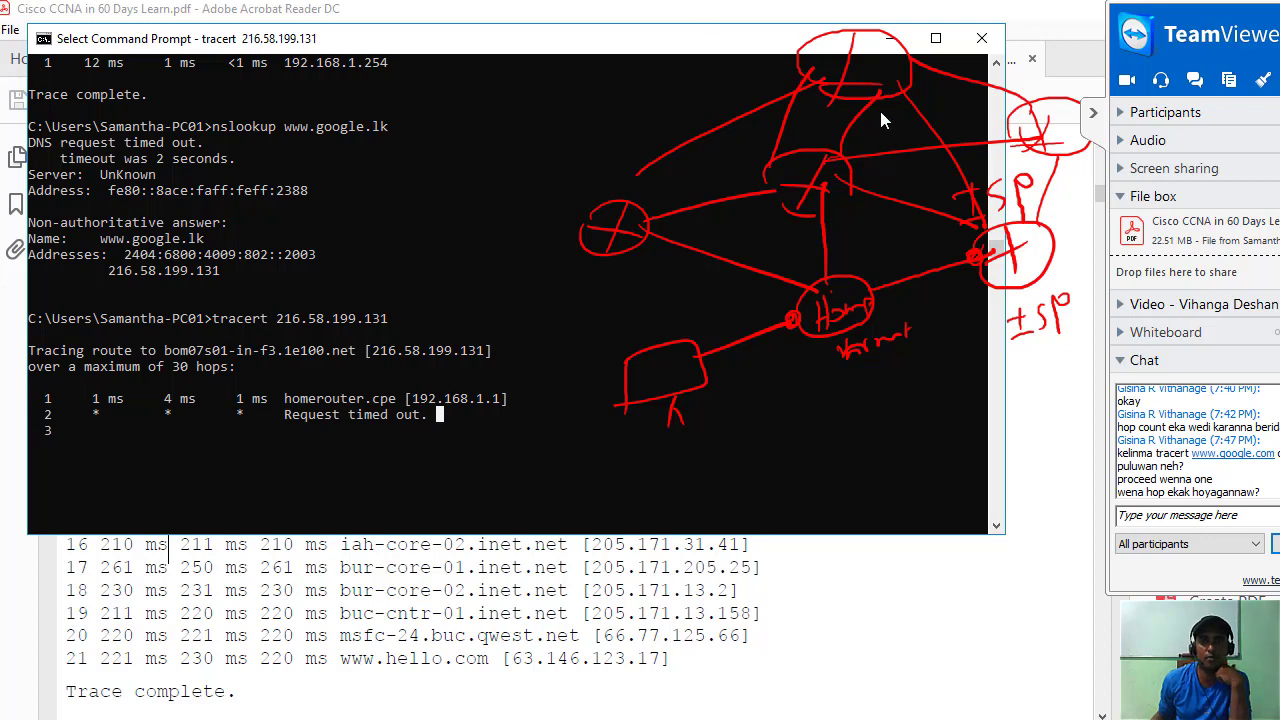
{"action": "left_click", "coordinate": [885, 42]}
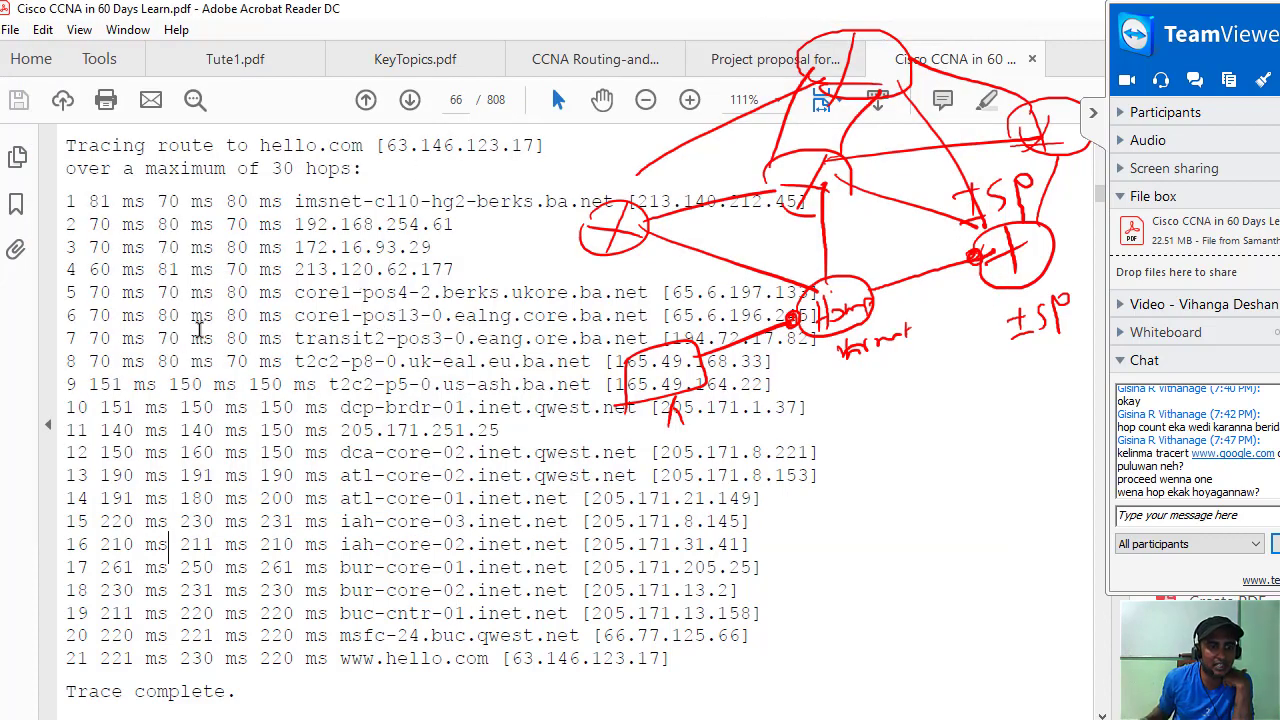
Scroll the hello.com tracert sample, select its hop lines, then briefly show and hide the console.
{"action": "scroll", "coordinate": [198, 330], "scroll_direction": "down", "scroll_amount": 1}
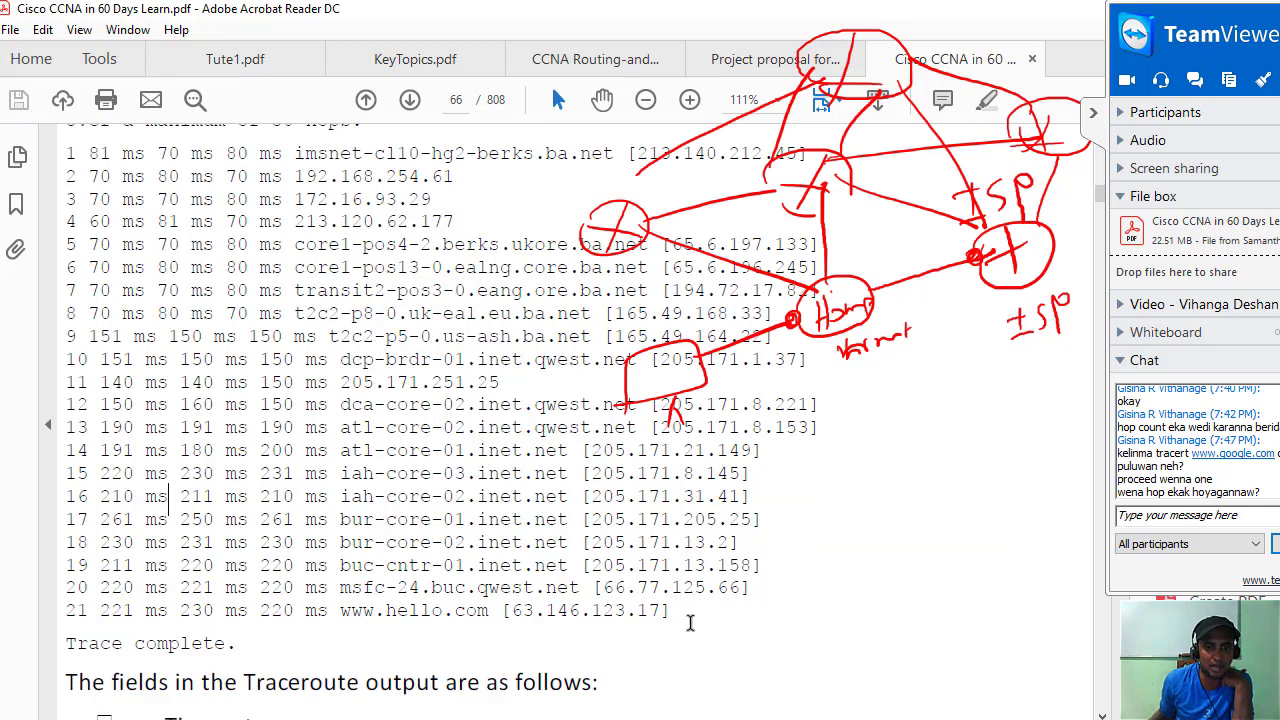
{"action": "left_click_drag", "start_coordinate": [686, 598], "coordinate": [68, 152]}
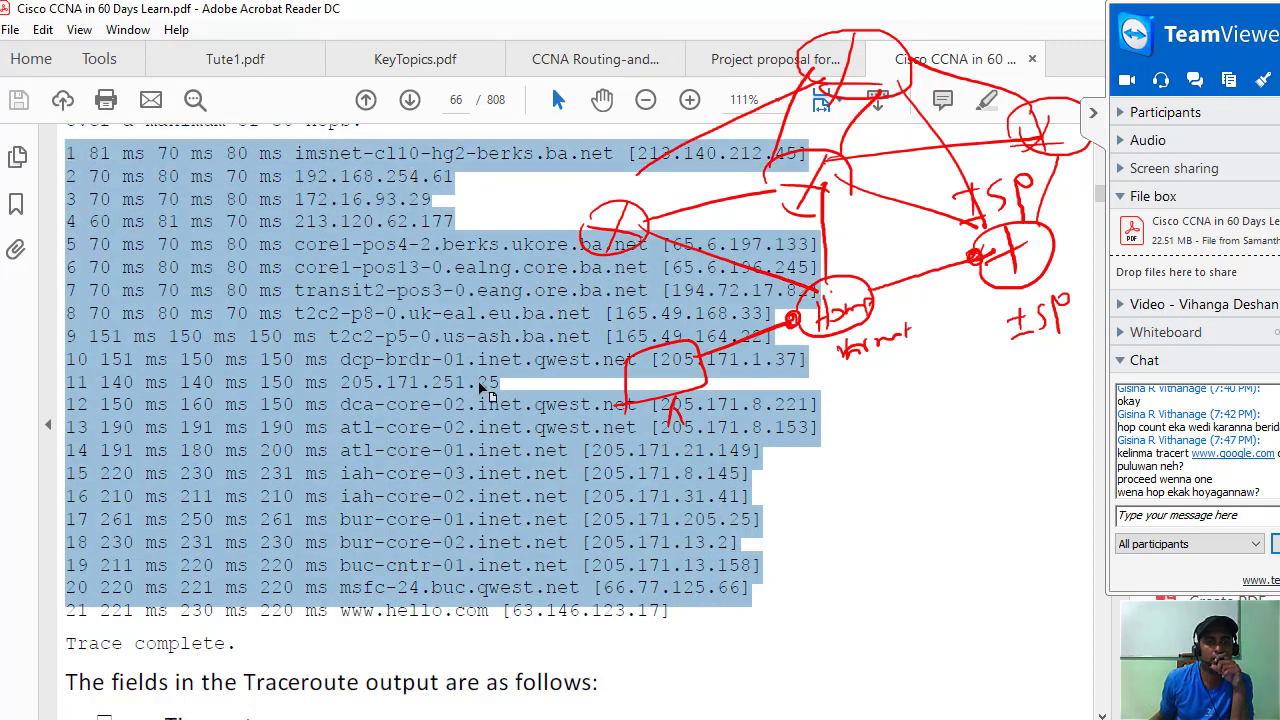
{"action": "scroll", "coordinate": [497, 410], "scroll_direction": "down", "scroll_amount": 1}
{"action": "scroll", "coordinate": [580, 520], "scroll_direction": "up", "scroll_amount": 2}
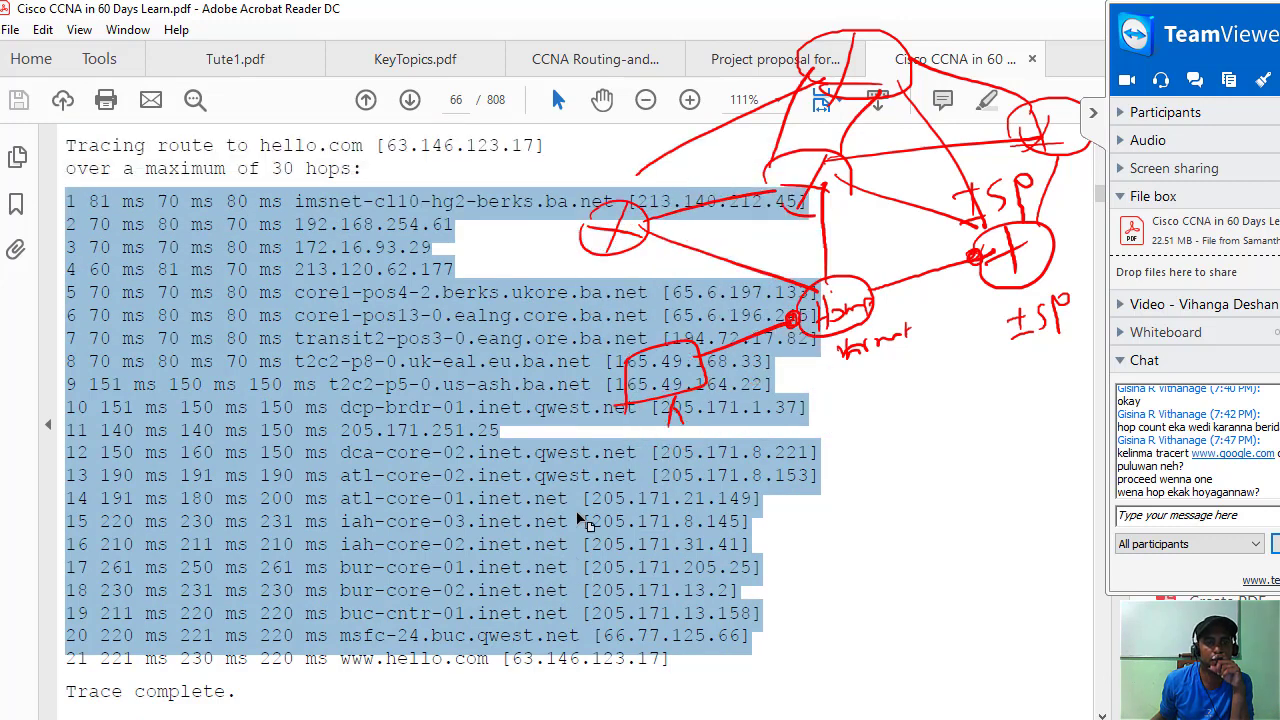
{"action": "scroll", "coordinate": [541, 567], "scroll_direction": "down", "scroll_amount": 2}
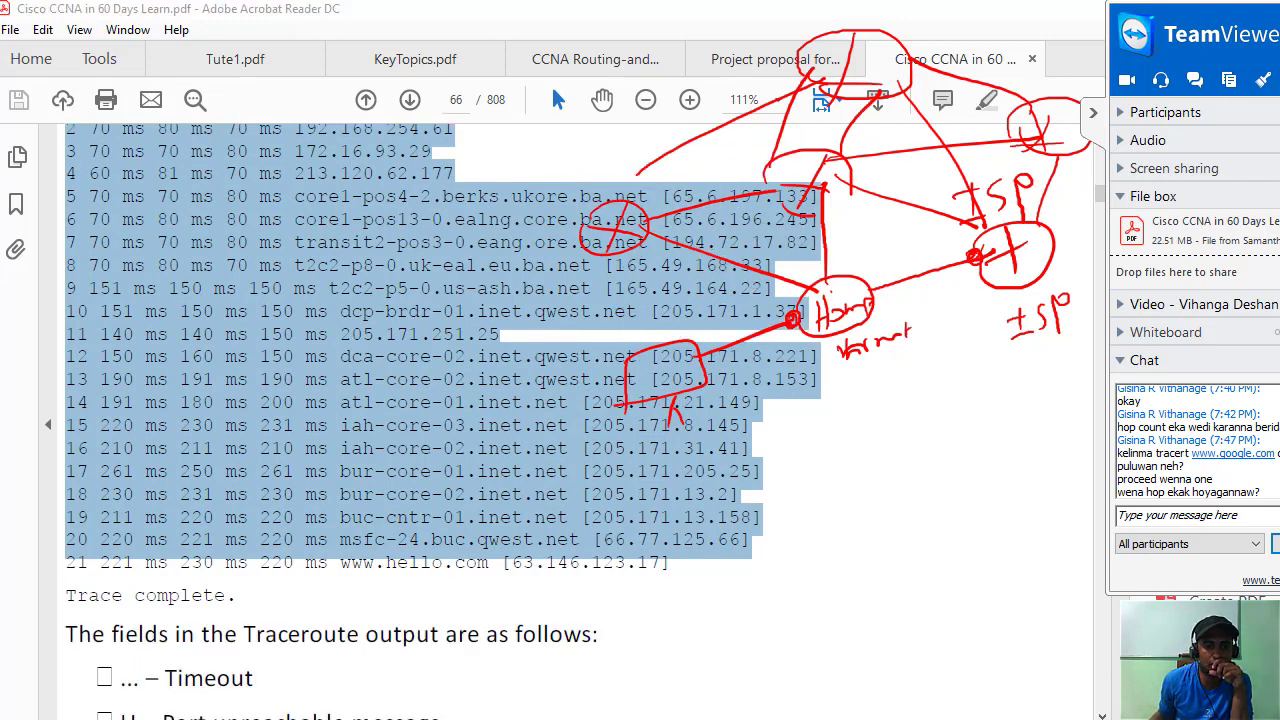
{"action": "key", "text": "alt+Tab"}
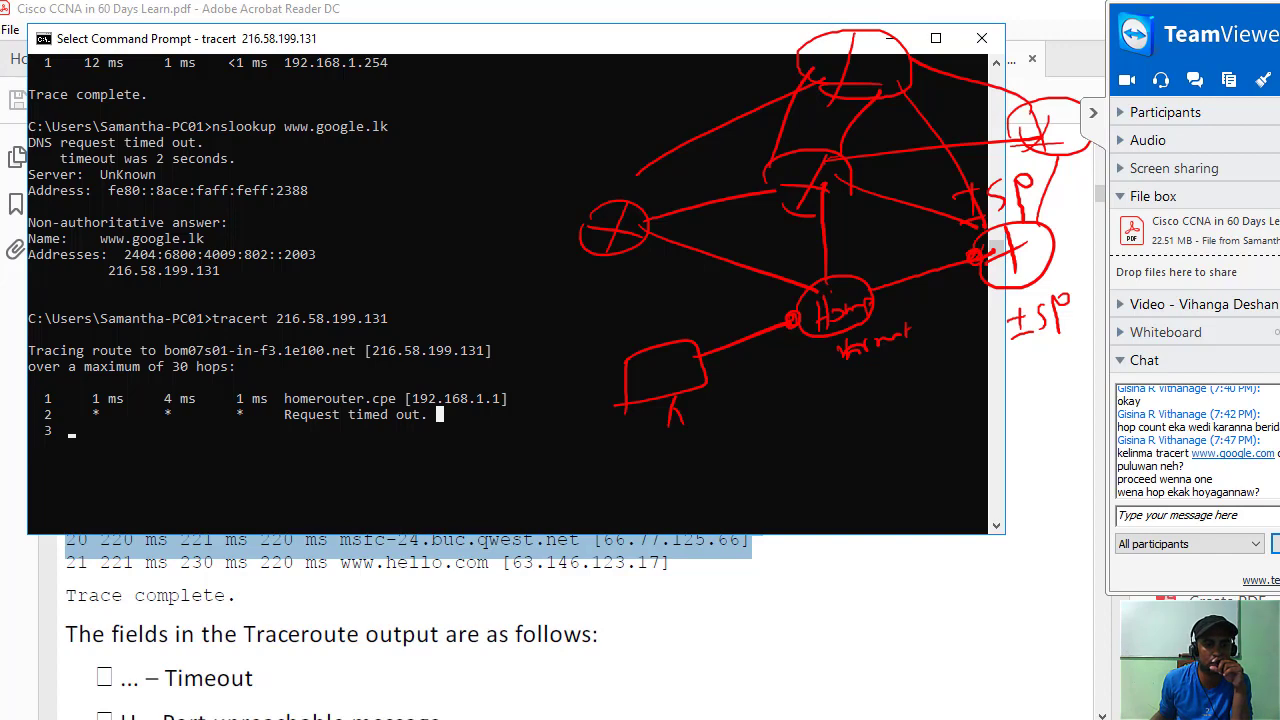
{"action": "left_click", "coordinate": [345, 636]}
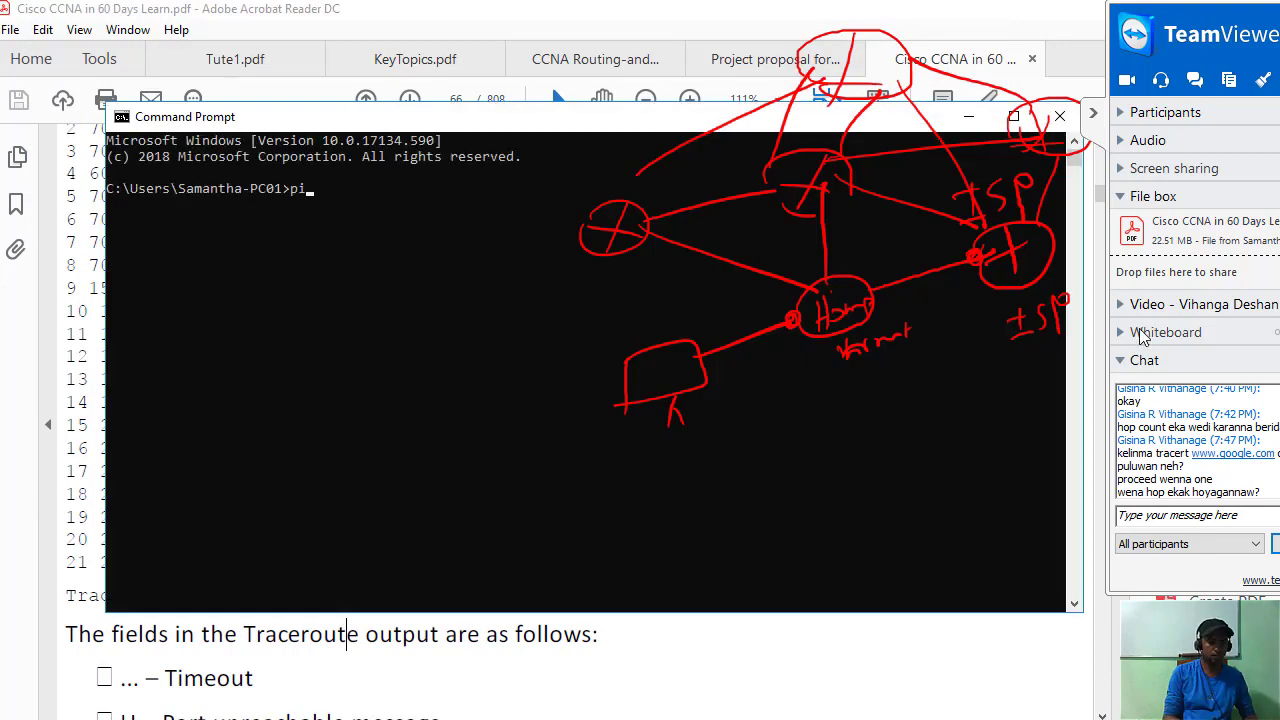
{"action": "type", "text": "ping www"}
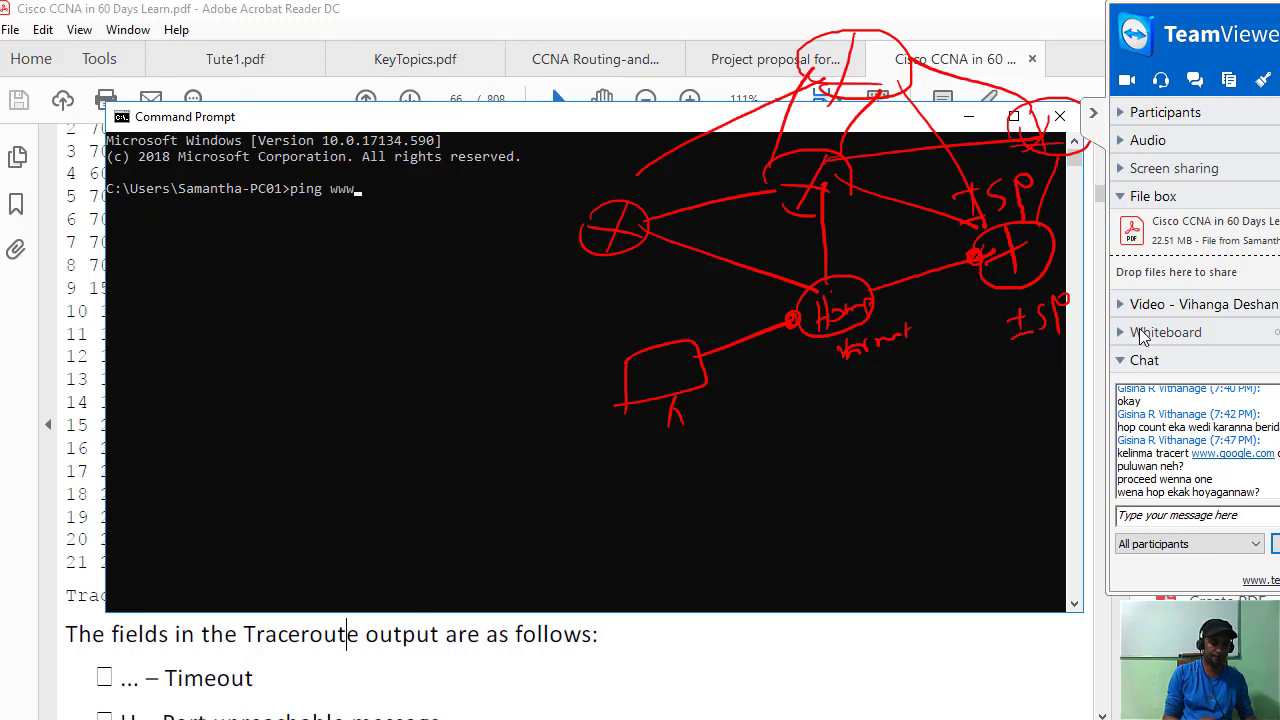
{"action": "type", "text": ".hardnetservice"}
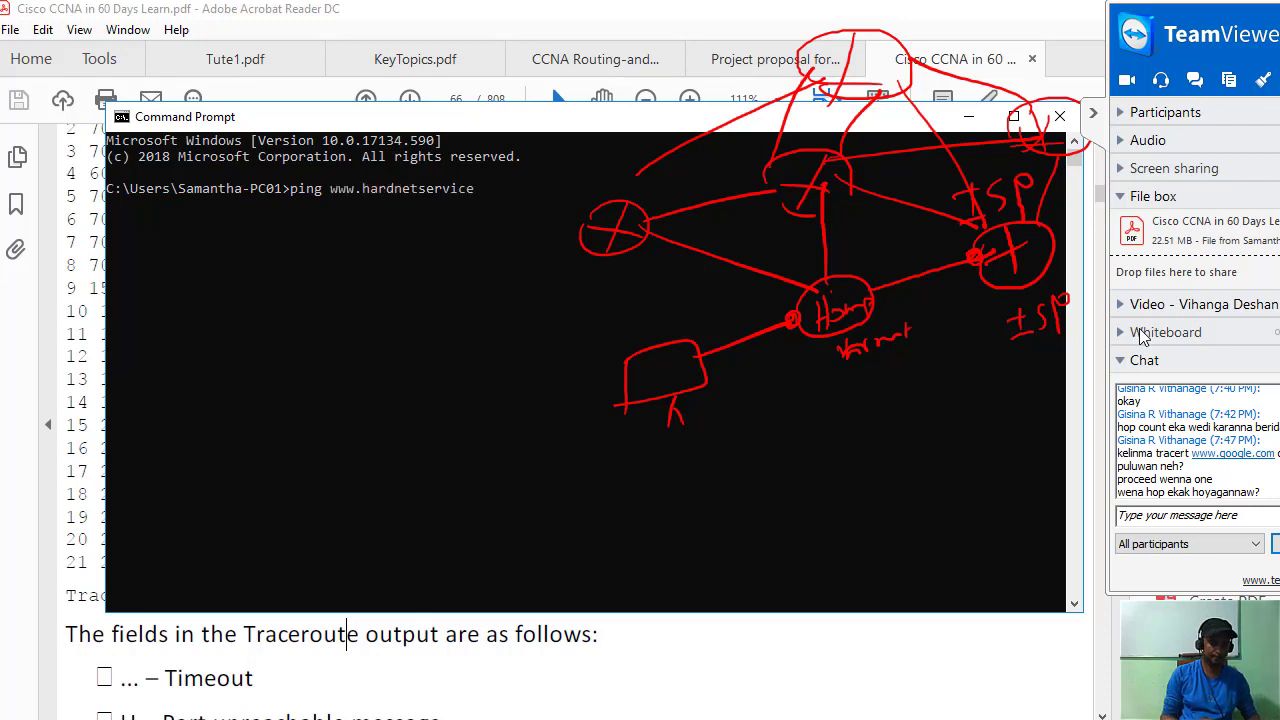
{"action": "type", "text": ".com"}
{"action": "key", "text": "Return"}
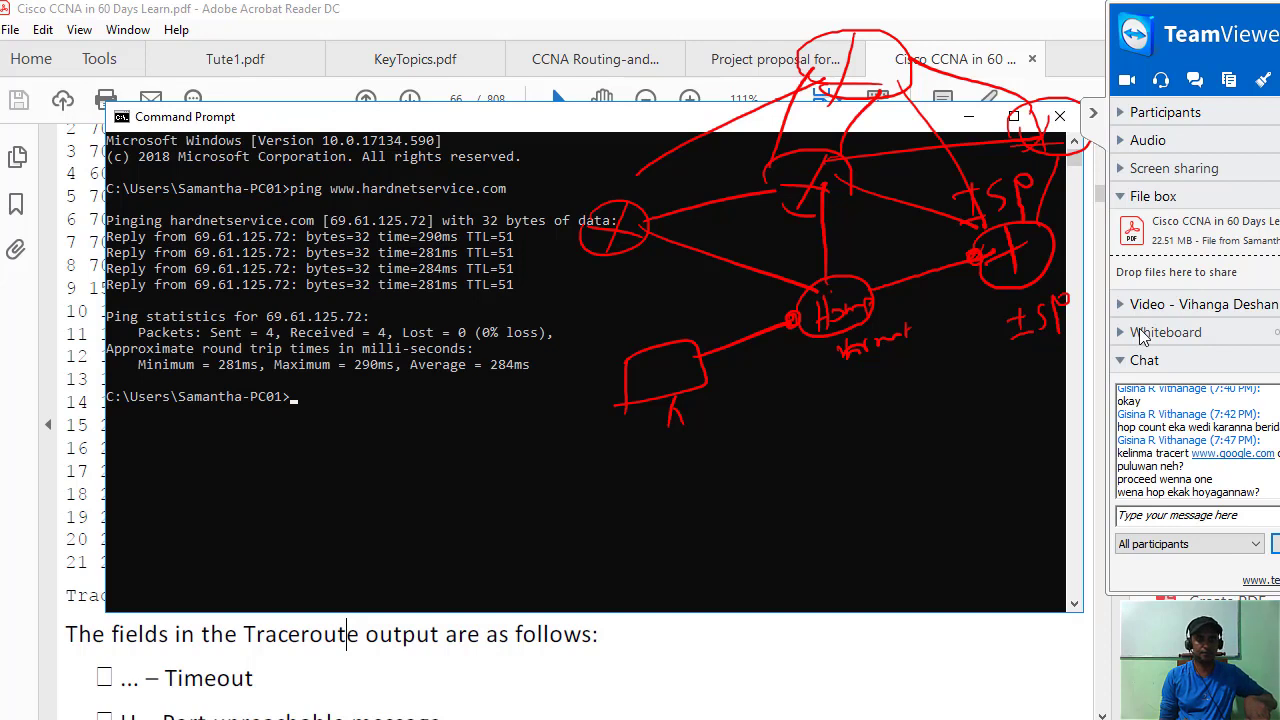
{"action": "key", "text": "Return"}
{"action": "key", "text": "Return"}
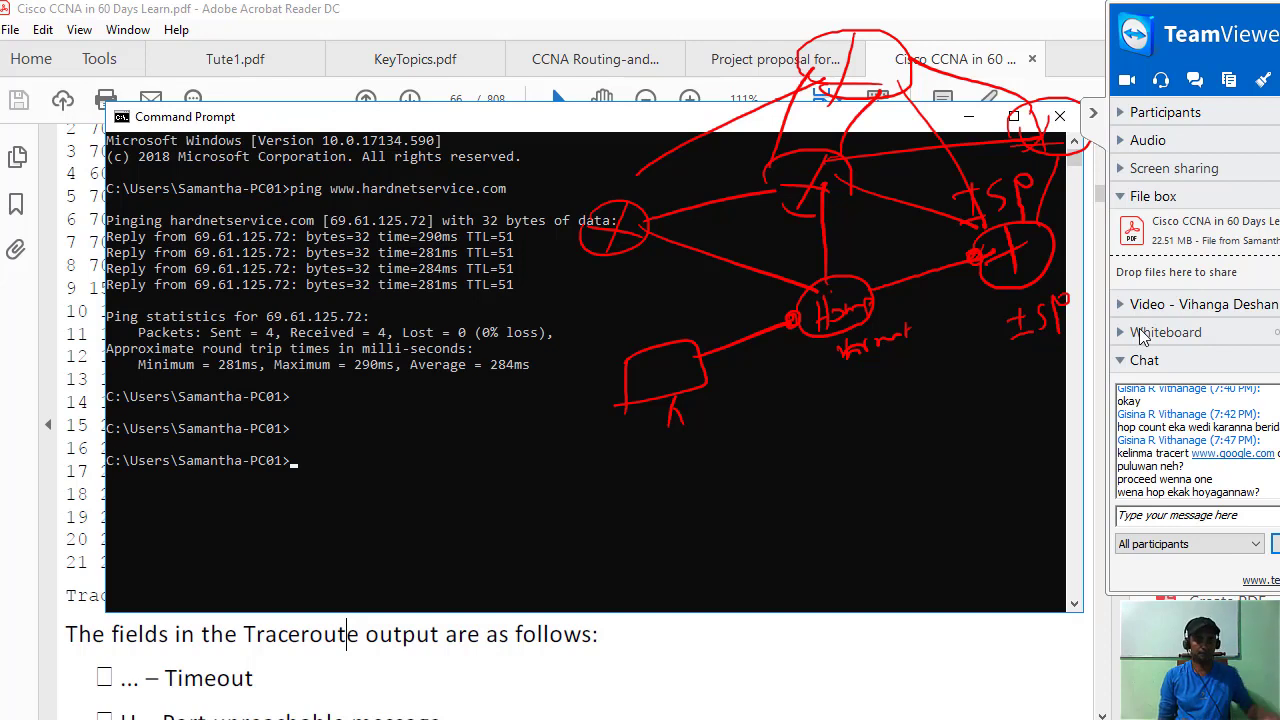
{"action": "key", "text": "Up"}
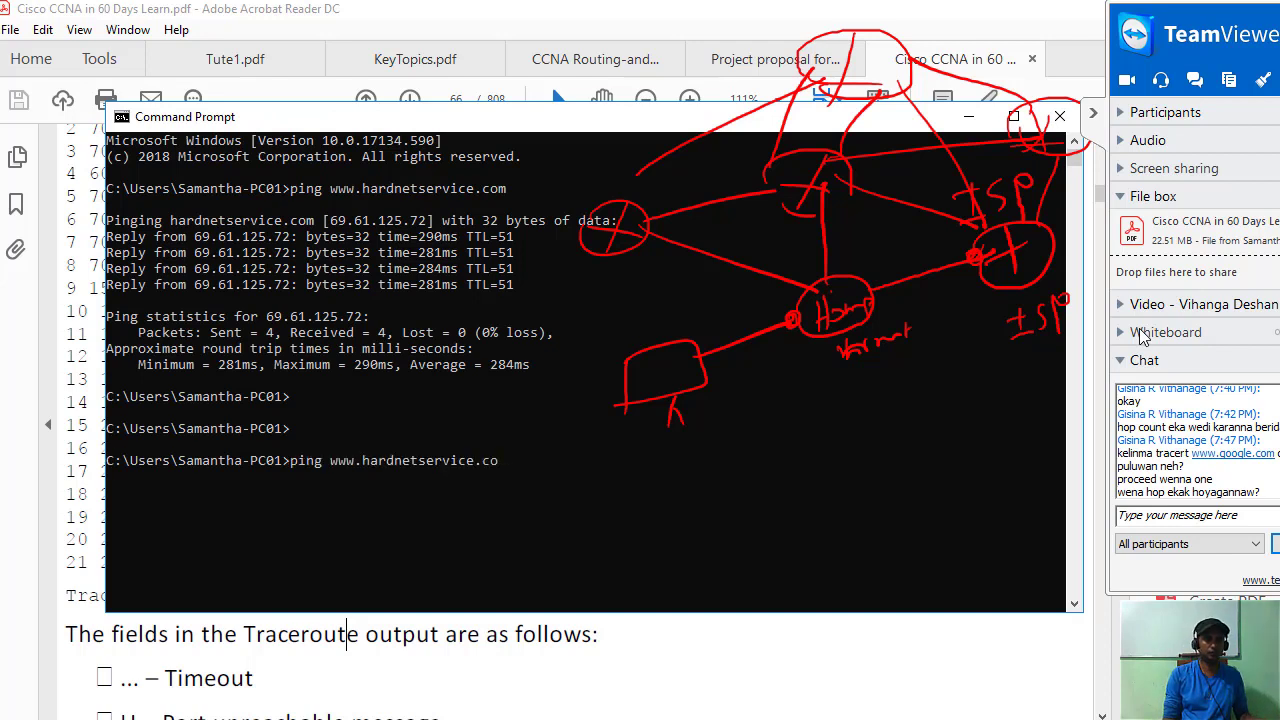
{"action": "key", "text": "BackSpace"}
{"action": "key", "text": "BackSpace"}
{"action": "key", "text": "BackSpace"}
{"action": "key", "text": "BackSpace"}
{"action": "key", "text": "BackSpace"}
{"action": "key", "text": "BackSpace"}
{"action": "key", "text": "BackSpace"}
{"action": "key", "text": "BackSpace"}
{"action": "key", "text": "BackSpace"}
{"action": "key", "text": "BackSpace"}
{"action": "key", "text": "BackSpace"}
{"action": "key", "text": "BackSpace"}
{"action": "key", "text": "BackSpace"}
{"action": "key", "text": "BackSpace"}
{"action": "key", "text": "BackSpace"}
{"action": "key", "text": "BackSpace"}
{"action": "key", "text": "BackSpace"}
{"action": "key", "text": "BackSpace"}
{"action": "key", "text": "BackSpace"}
{"action": "key", "text": "BackSpace"}
{"action": "type", "text": "tr"}
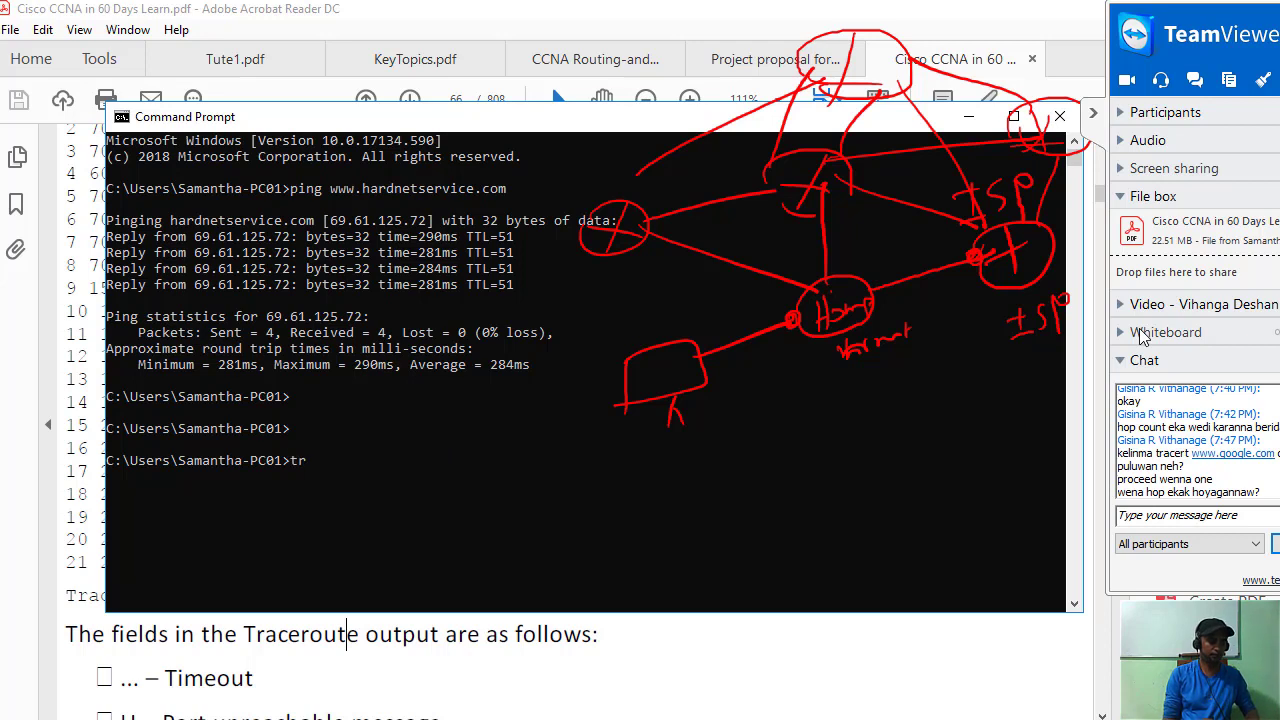
{"action": "type", "text": "acert"}
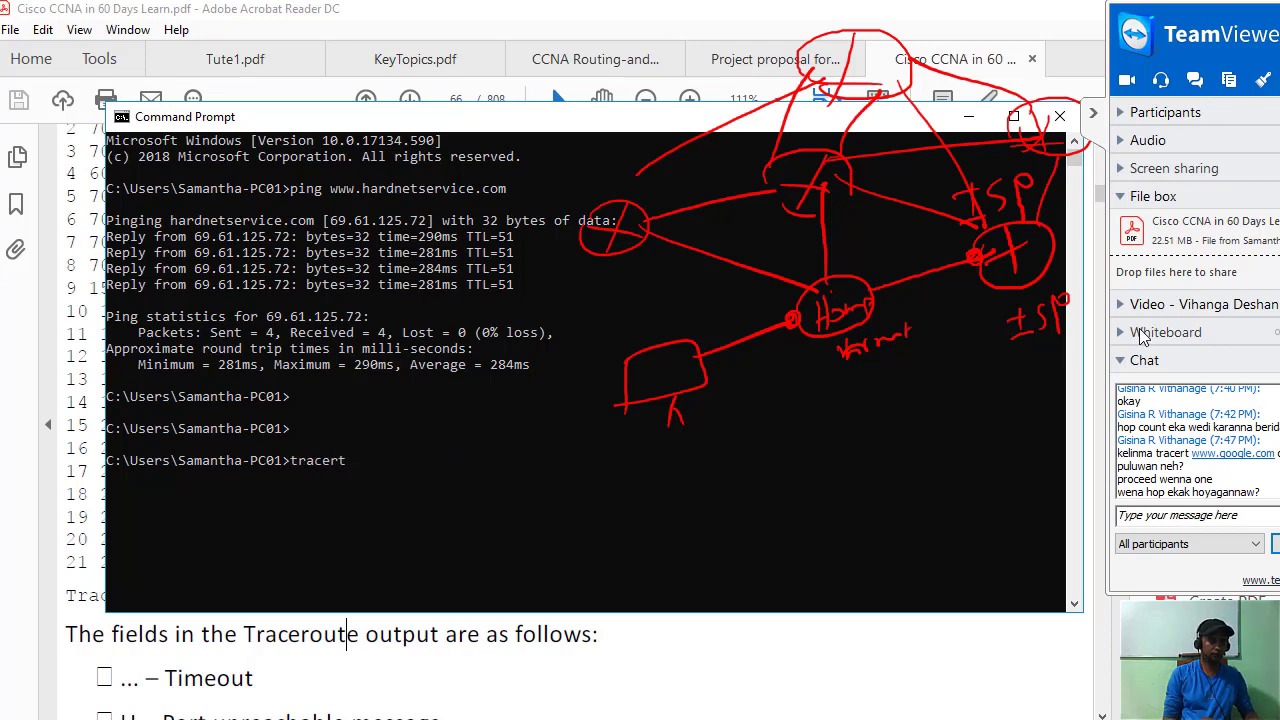
{"action": "type", "text": " www"}
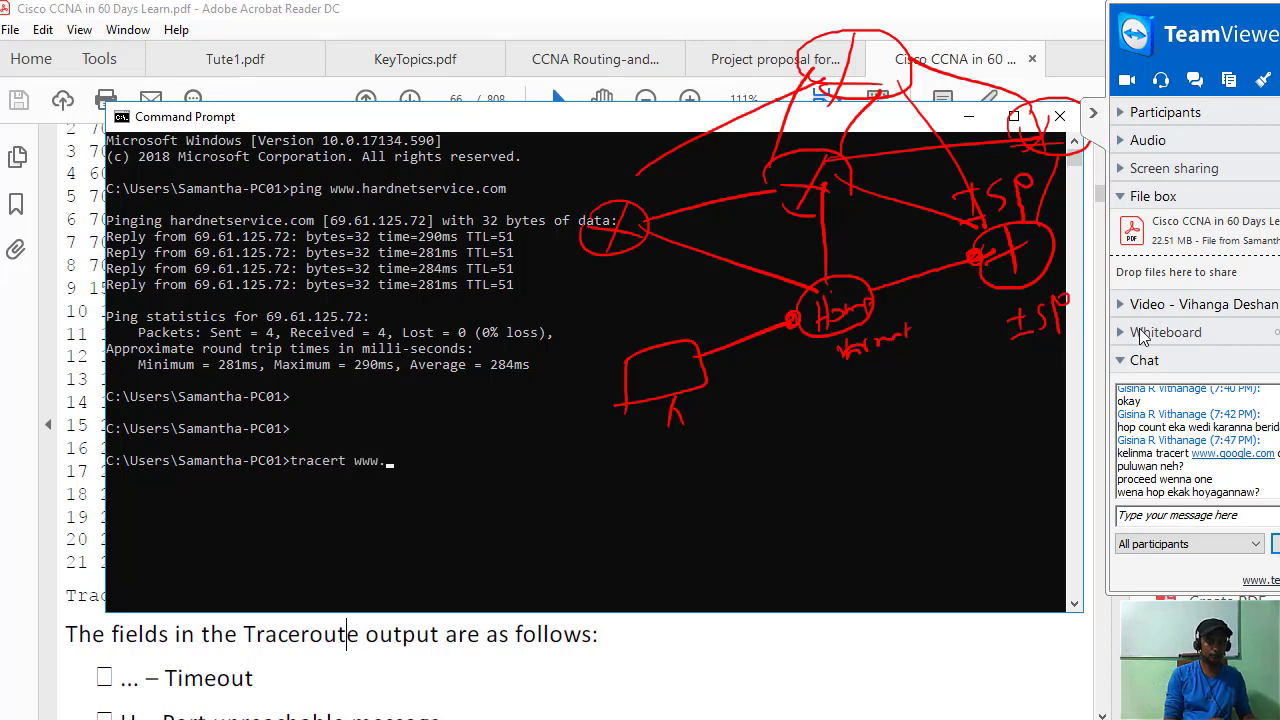
{"action": "type", "text": ".hardne"}
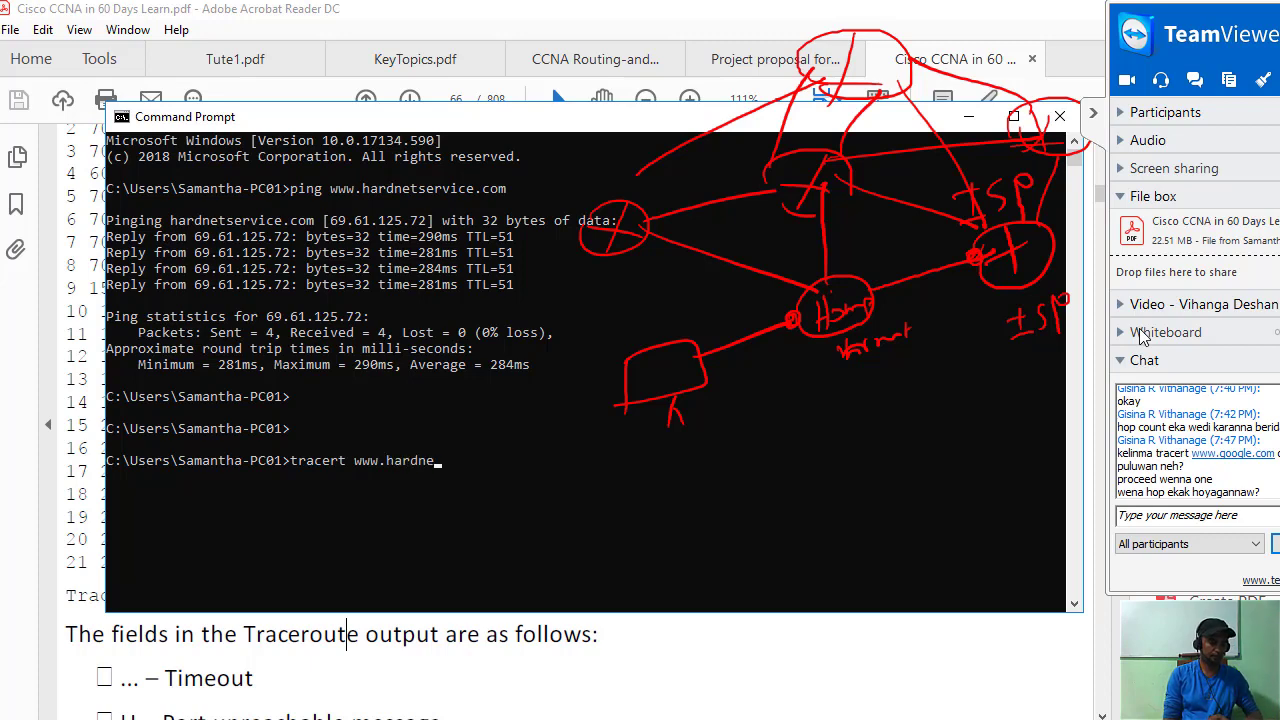
{"action": "type", "text": "tservice"}
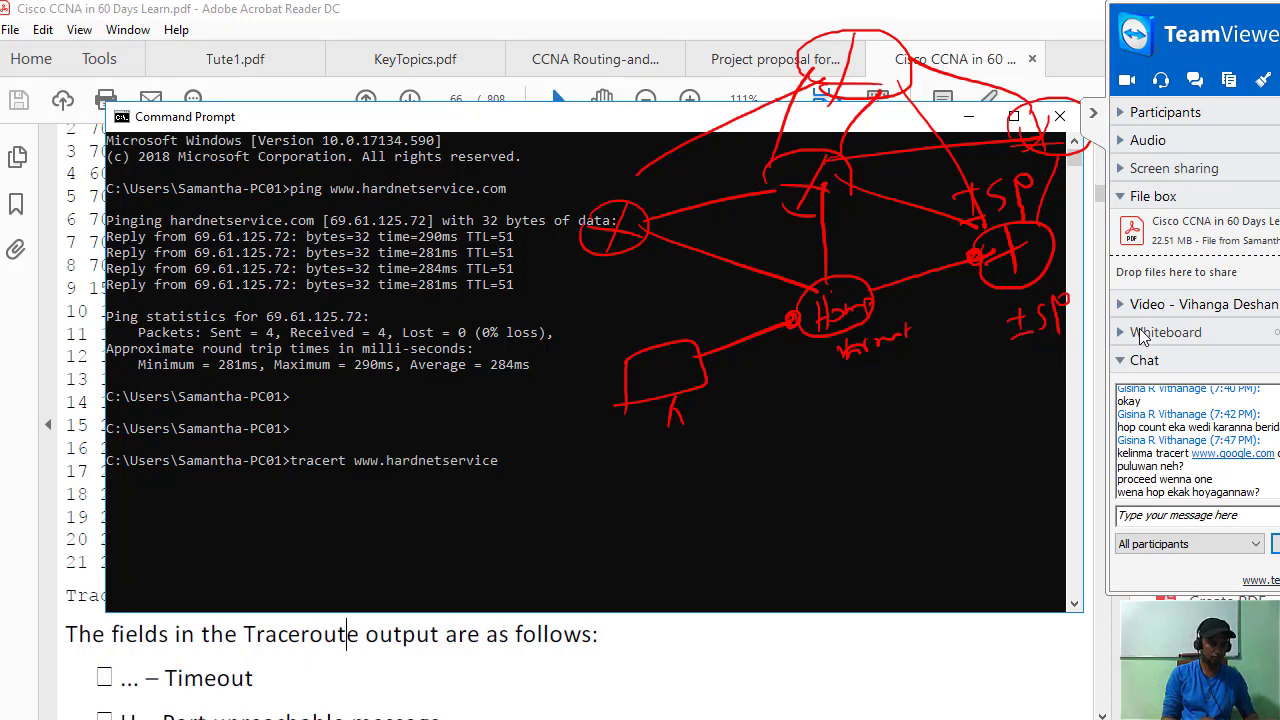
{"action": "type", "text": ".com"}
{"action": "key", "text": "Return"}
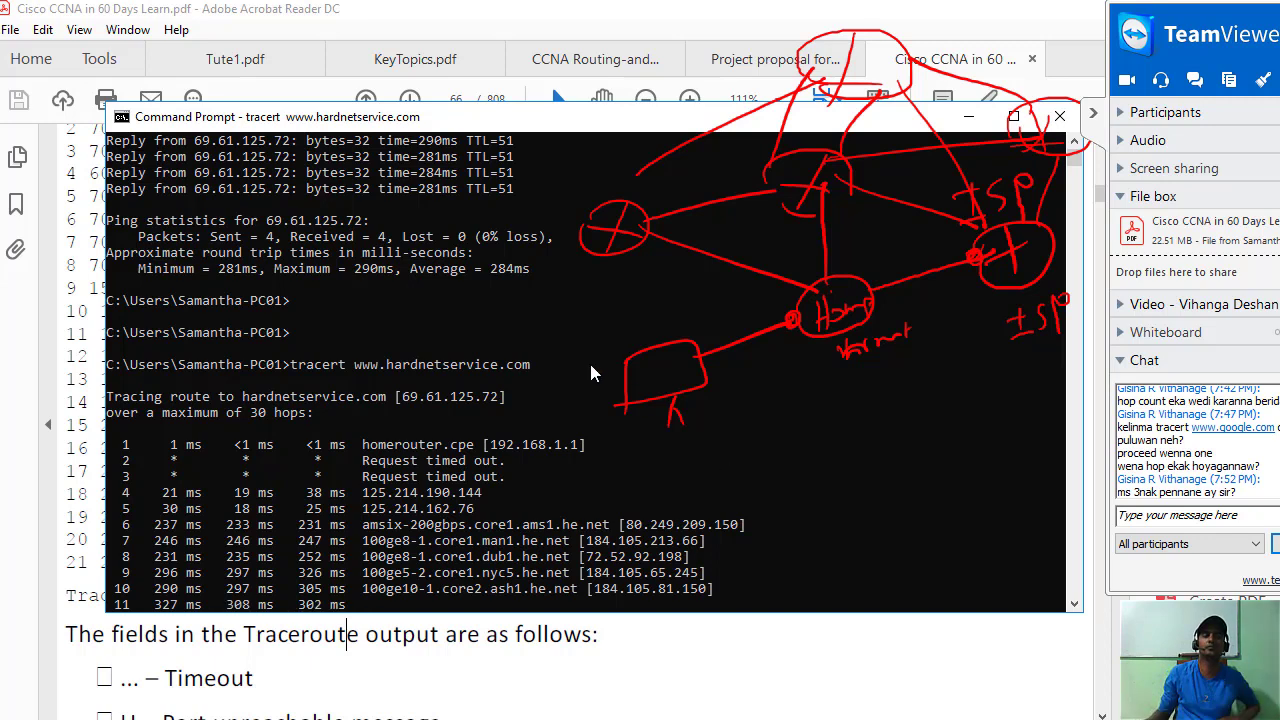
{"action": "scroll", "coordinate": [437, 330], "scroll_direction": "down", "scroll_amount": 3}
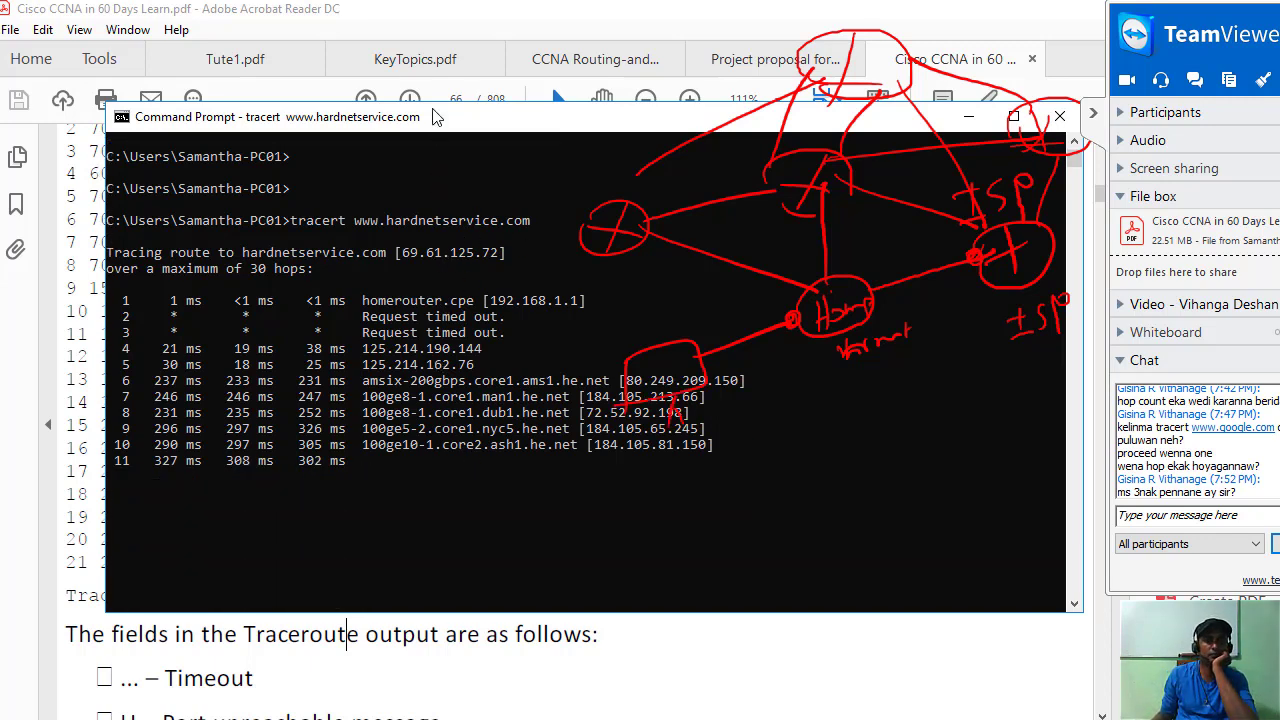
{"action": "left_click_drag", "start_coordinate": [433, 118], "coordinate": [470, 305]}
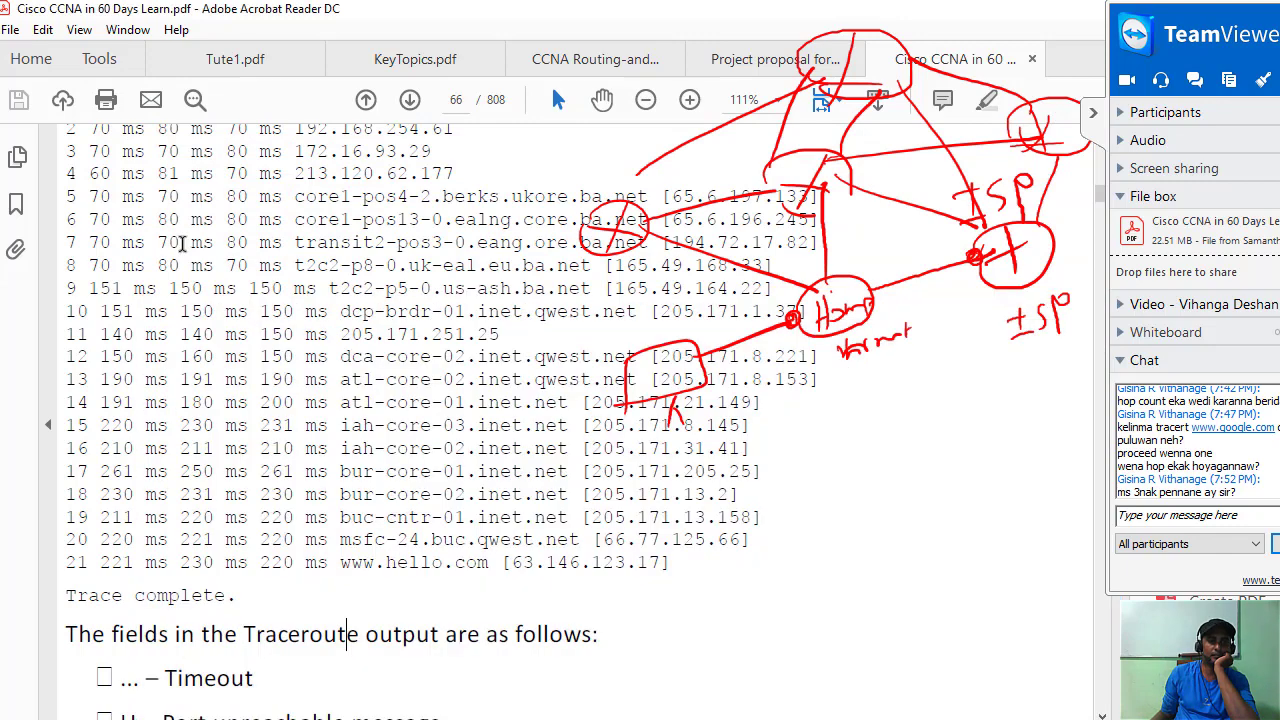
Minimize the console, scroll the PDF to page 66's TTL explanation, and collapse the TeamViewer panel.
{"action": "left_click", "coordinate": [1005, 303]}
{"action": "scroll", "coordinate": [350, 425], "scroll_direction": "up", "scroll_amount": 5}
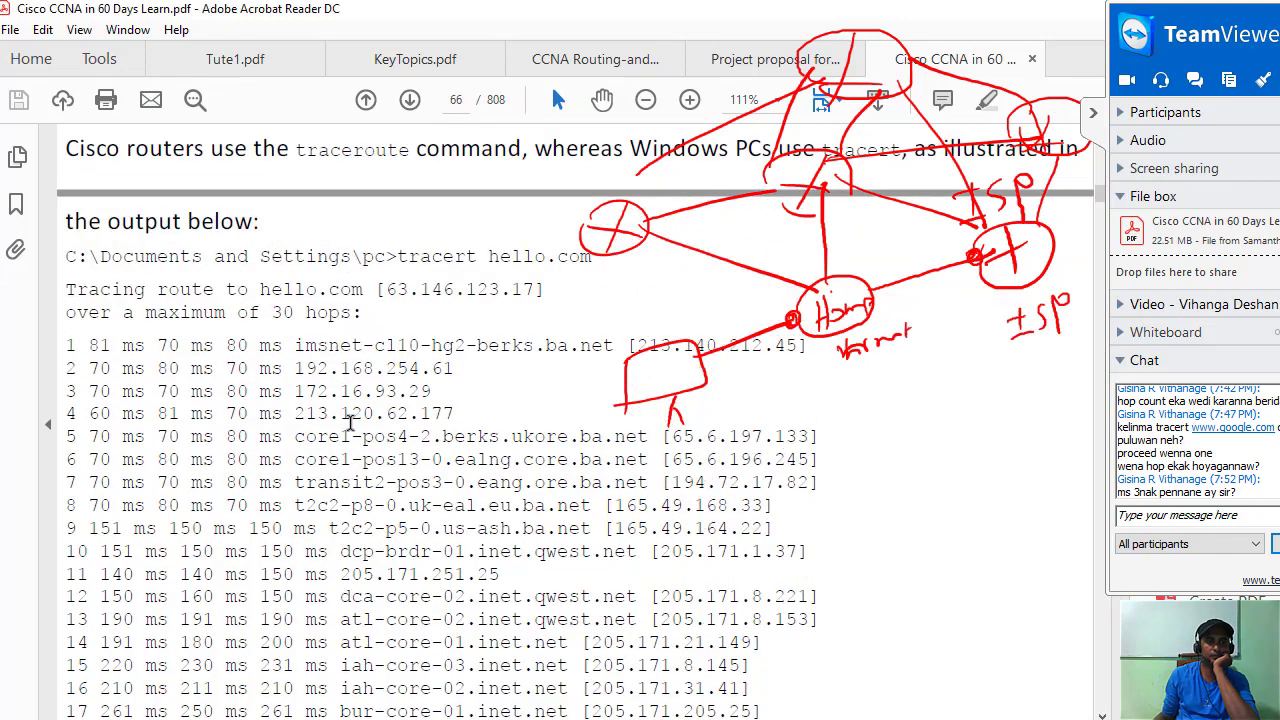
{"action": "scroll", "coordinate": [362, 395], "scroll_direction": "down", "scroll_amount": 8}
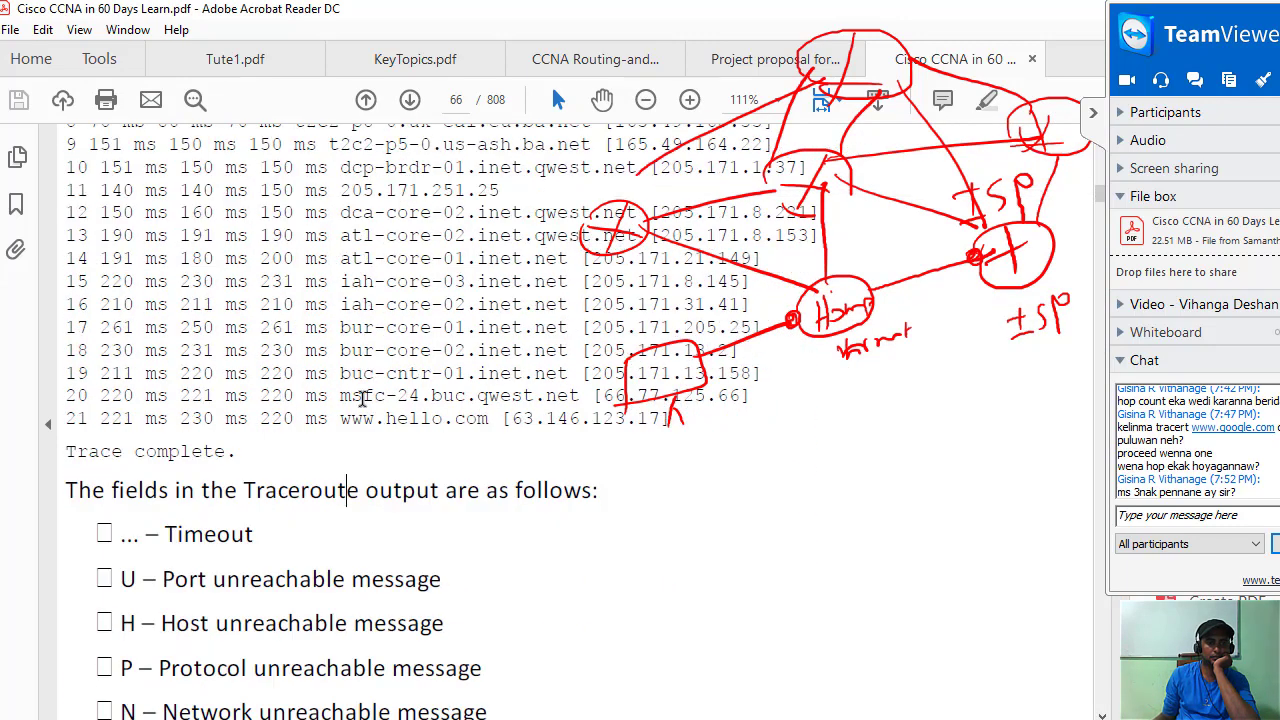
{"action": "scroll", "coordinate": [363, 397], "scroll_direction": "down", "scroll_amount": 3}
{"action": "scroll", "coordinate": [301, 333], "scroll_direction": "down", "scroll_amount": 5}
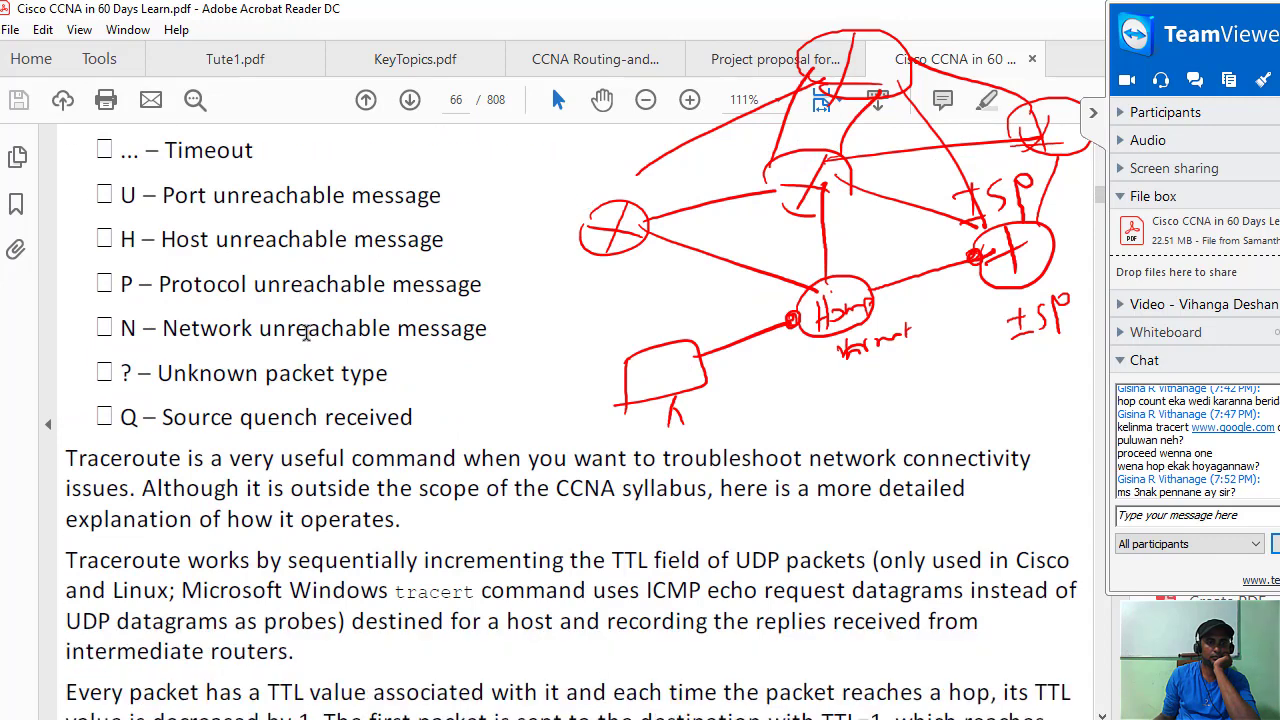
{"action": "scroll", "coordinate": [305, 335], "scroll_direction": "down", "scroll_amount": 2}
{"action": "scroll", "coordinate": [305, 335], "scroll_direction": "down", "scroll_amount": 4}
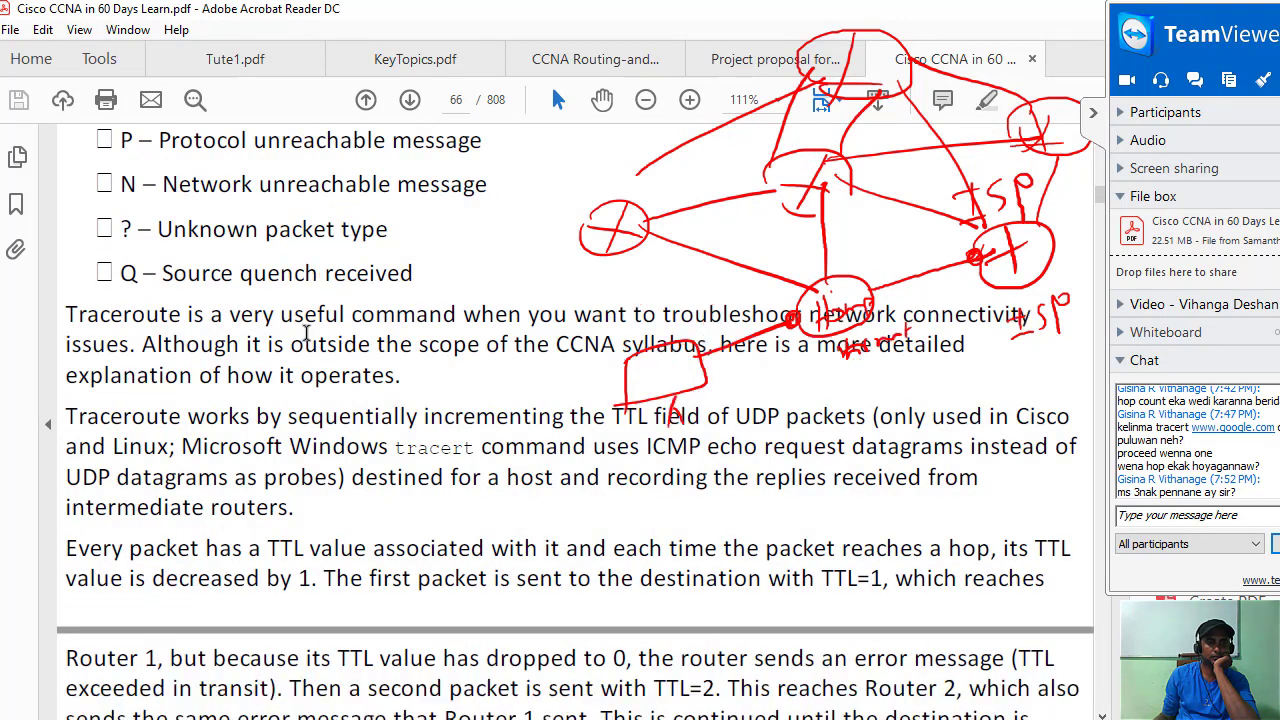
{"action": "scroll", "coordinate": [303, 475], "scroll_direction": "up", "scroll_amount": 2}
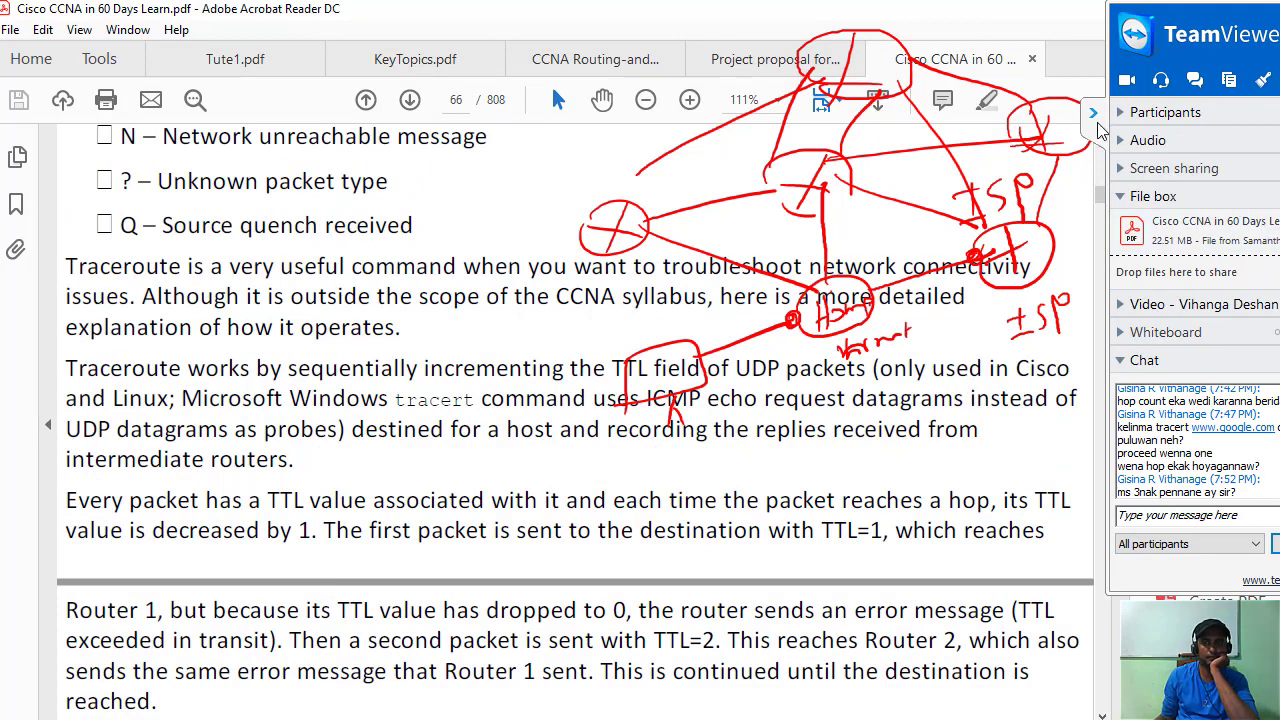
{"action": "left_click", "coordinate": [1095, 115]}
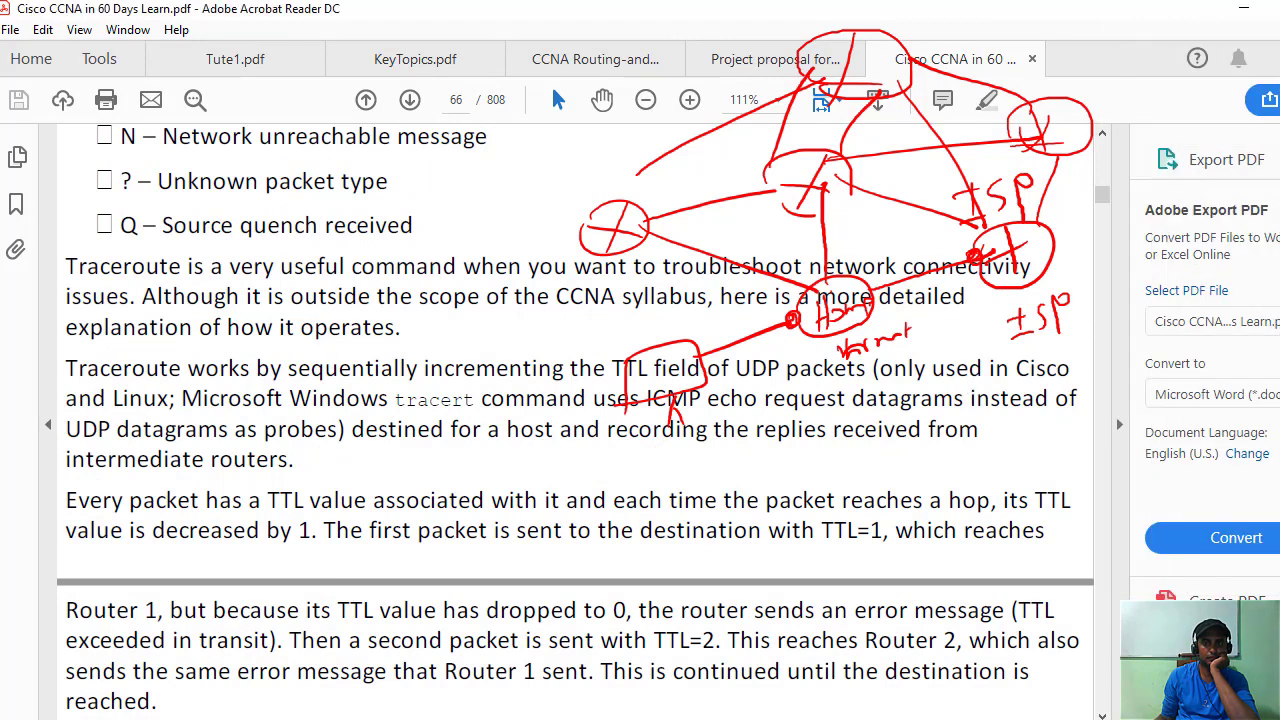
Clear the red sketch and select key Traceroute phrases like 'troubleshoot network connectivity' and 'CCNA syllabus'.
{"action": "key", "text": "Escape"}
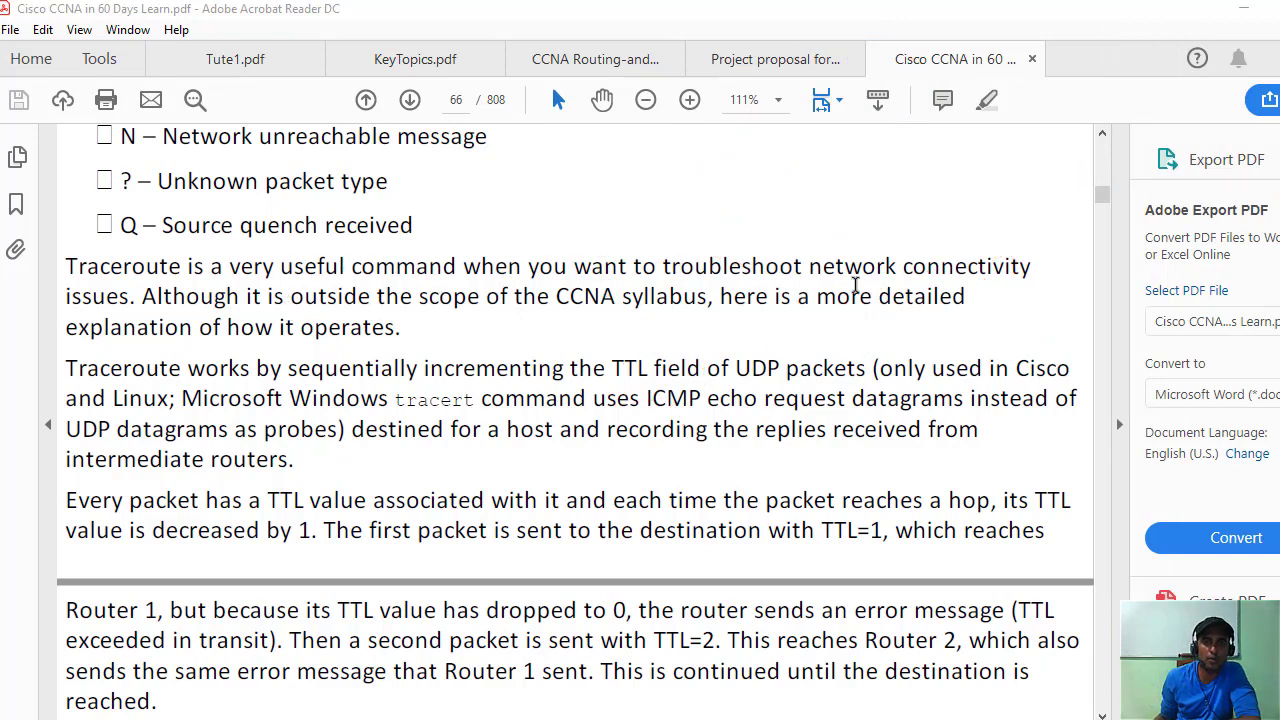
{"action": "left_click_drag", "start_coordinate": [662, 266], "coordinate": [953, 266]}
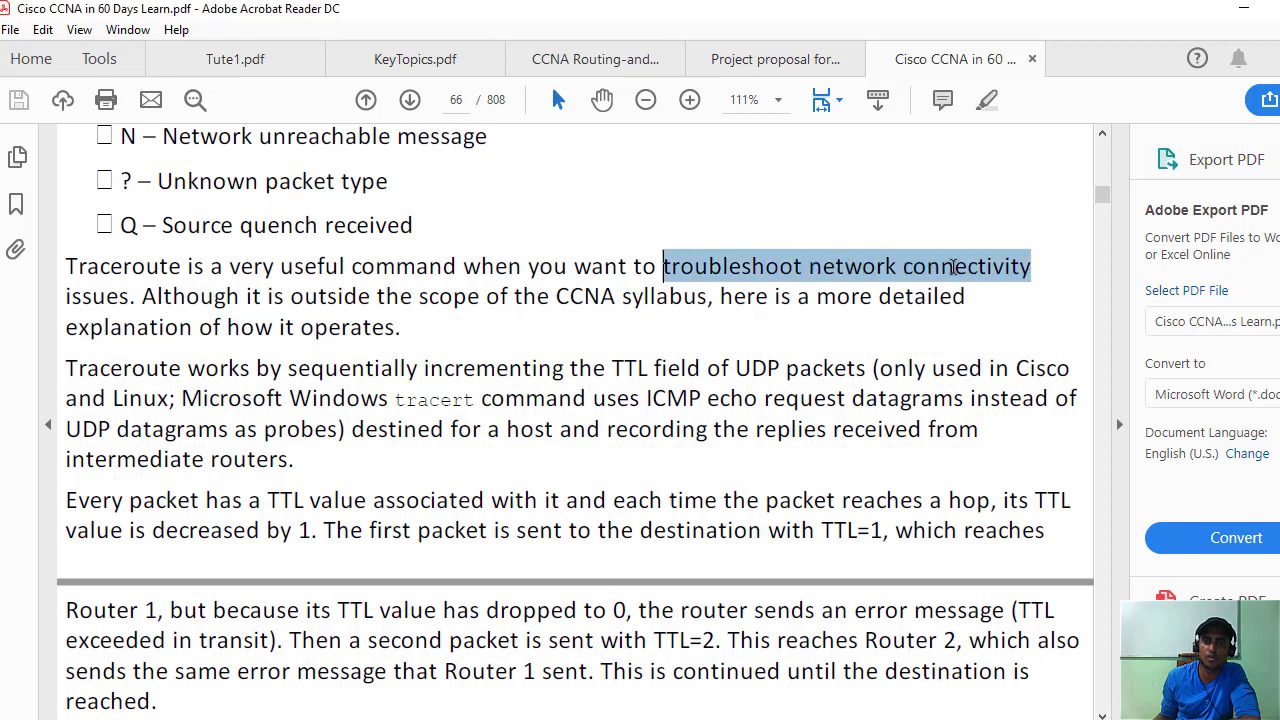
{"action": "left_click_drag", "start_coordinate": [66, 266], "coordinate": [655, 266]}
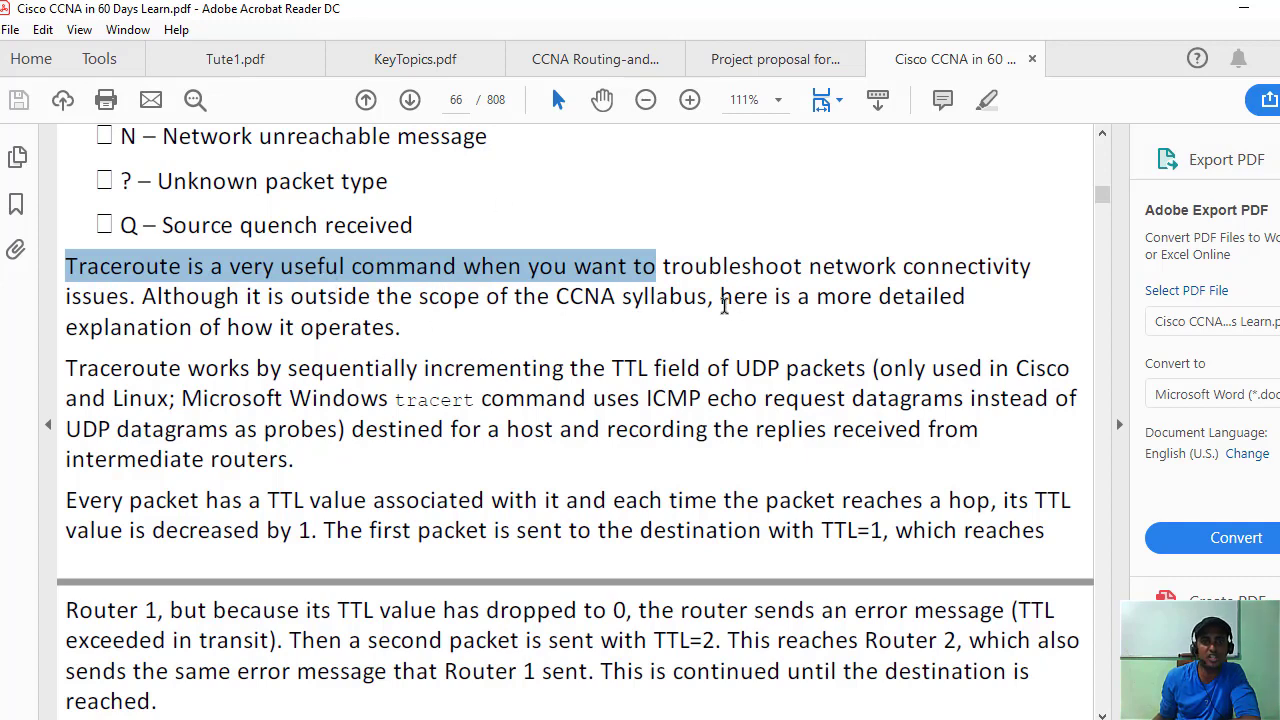
{"action": "left_click_drag", "start_coordinate": [722, 300], "coordinate": [290, 300]}
{"action": "left_click", "coordinate": [654, 300]}
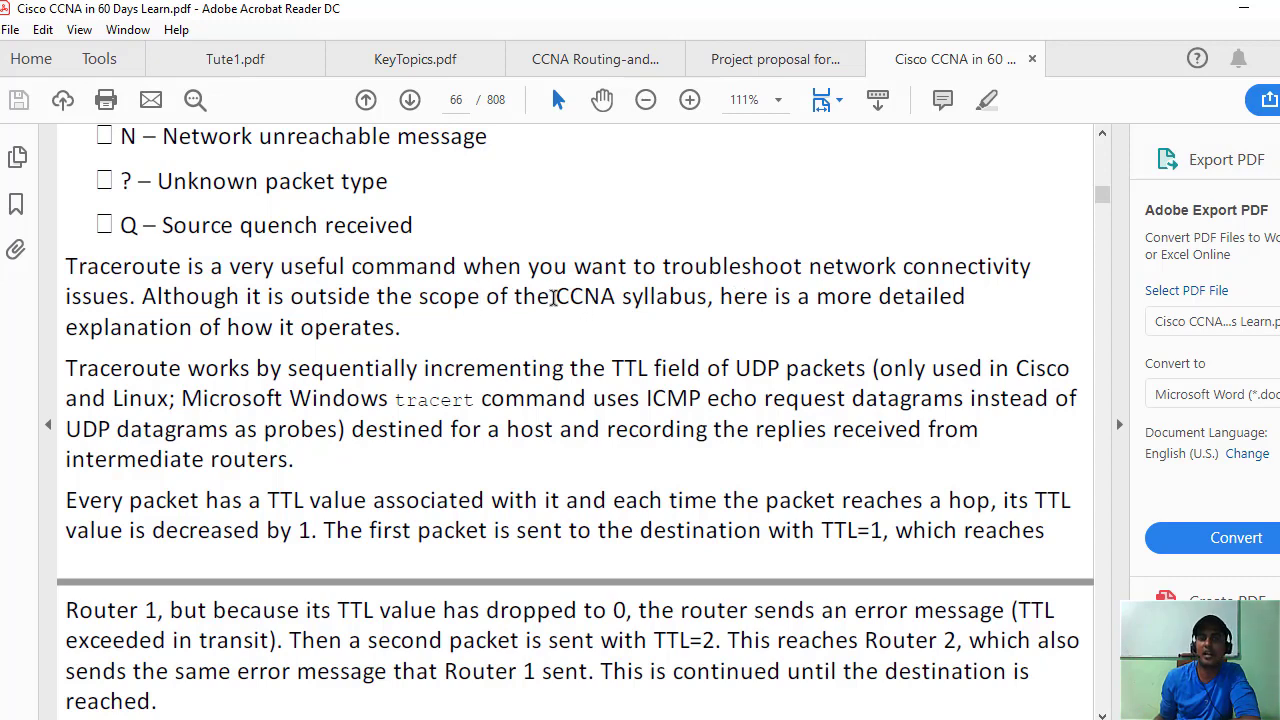
{"action": "left_click_drag", "start_coordinate": [555, 297], "coordinate": [885, 343]}
{"action": "left_click", "coordinate": [539, 345]}
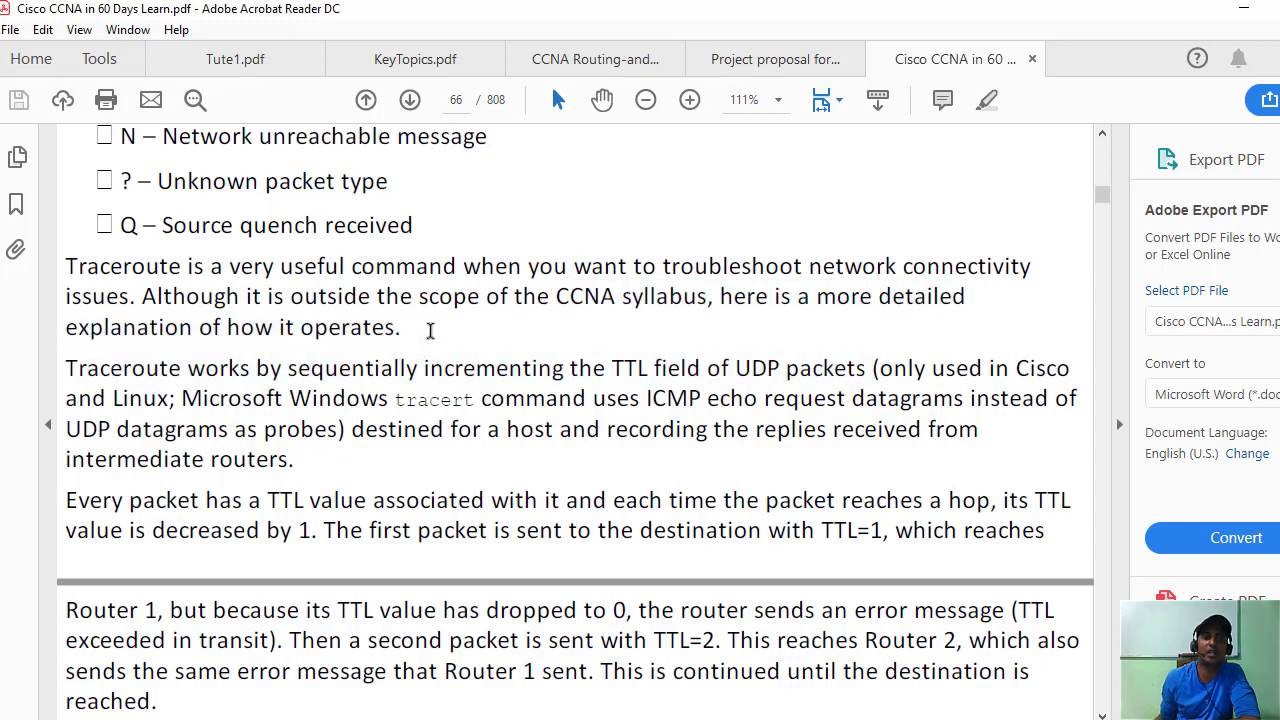
{"action": "scroll", "coordinate": [430, 330], "scroll_direction": "down", "scroll_amount": 1}
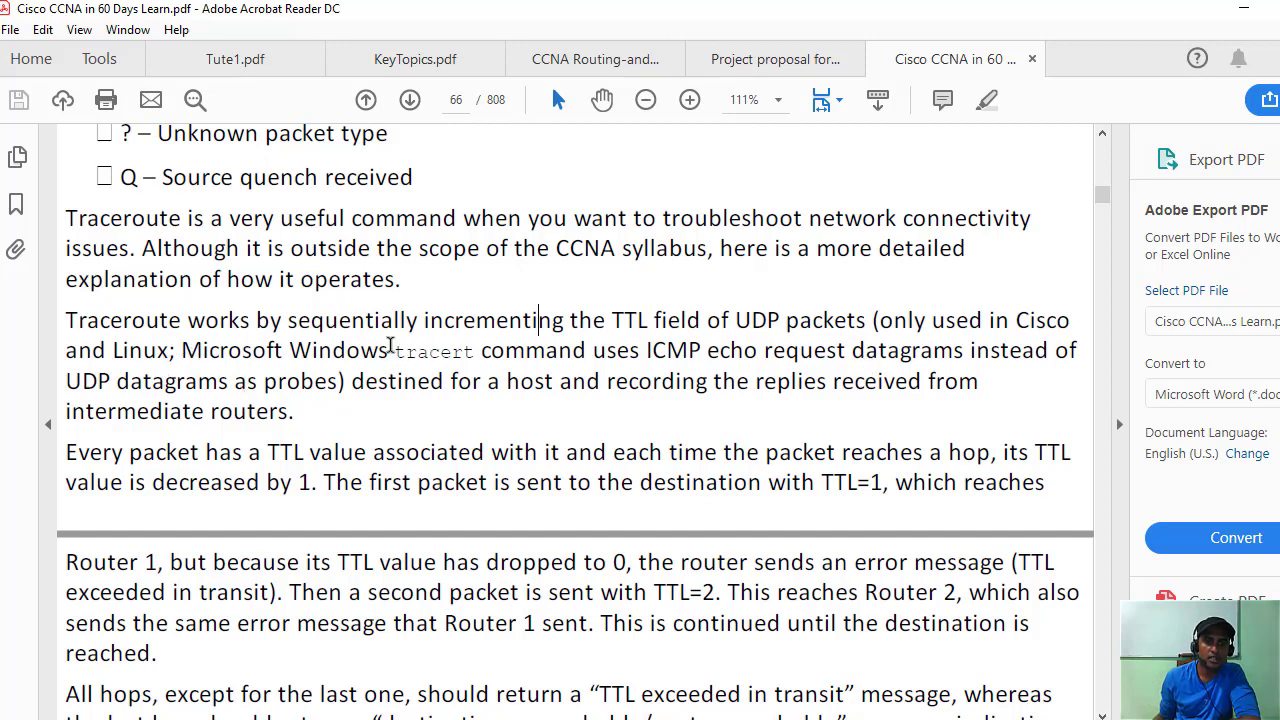
Select the sentence saying tracert uses ICMP, then scroll down to the ARP section on page 67.
{"action": "left_click_drag", "start_coordinate": [394, 352], "coordinate": [700, 358]}
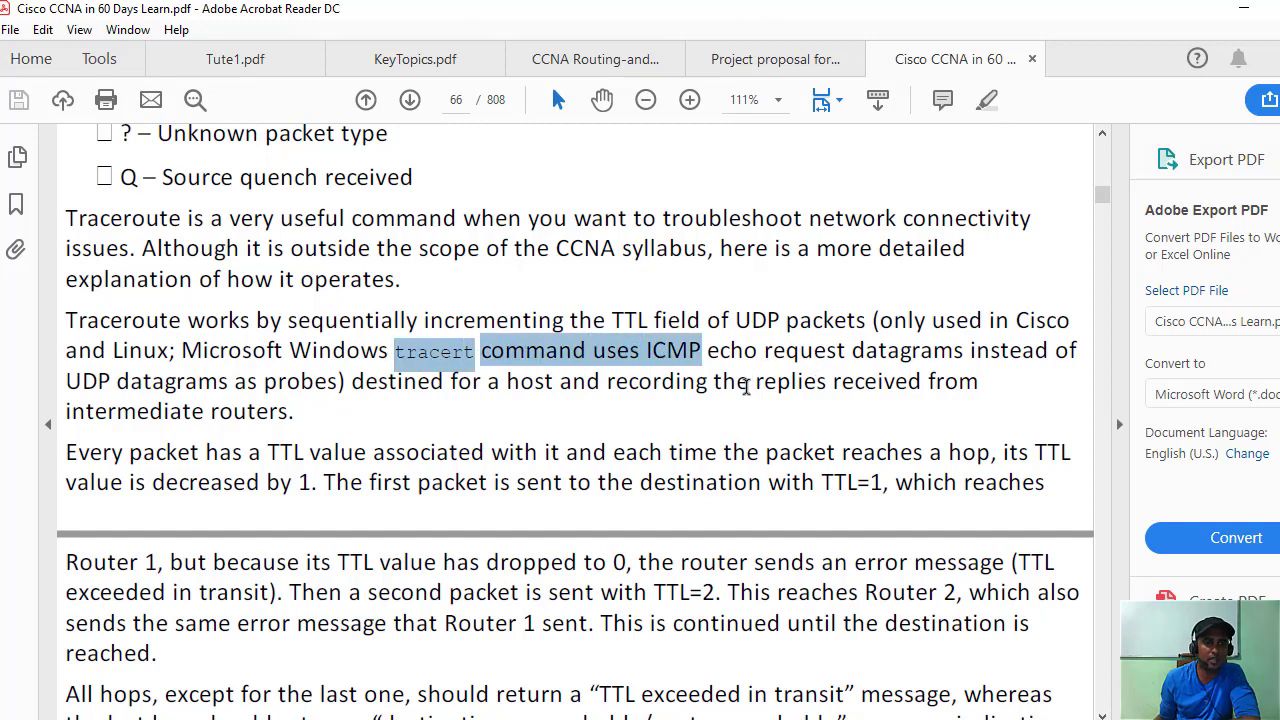
{"action": "scroll", "coordinate": [760, 375], "scroll_direction": "down", "scroll_amount": 3}
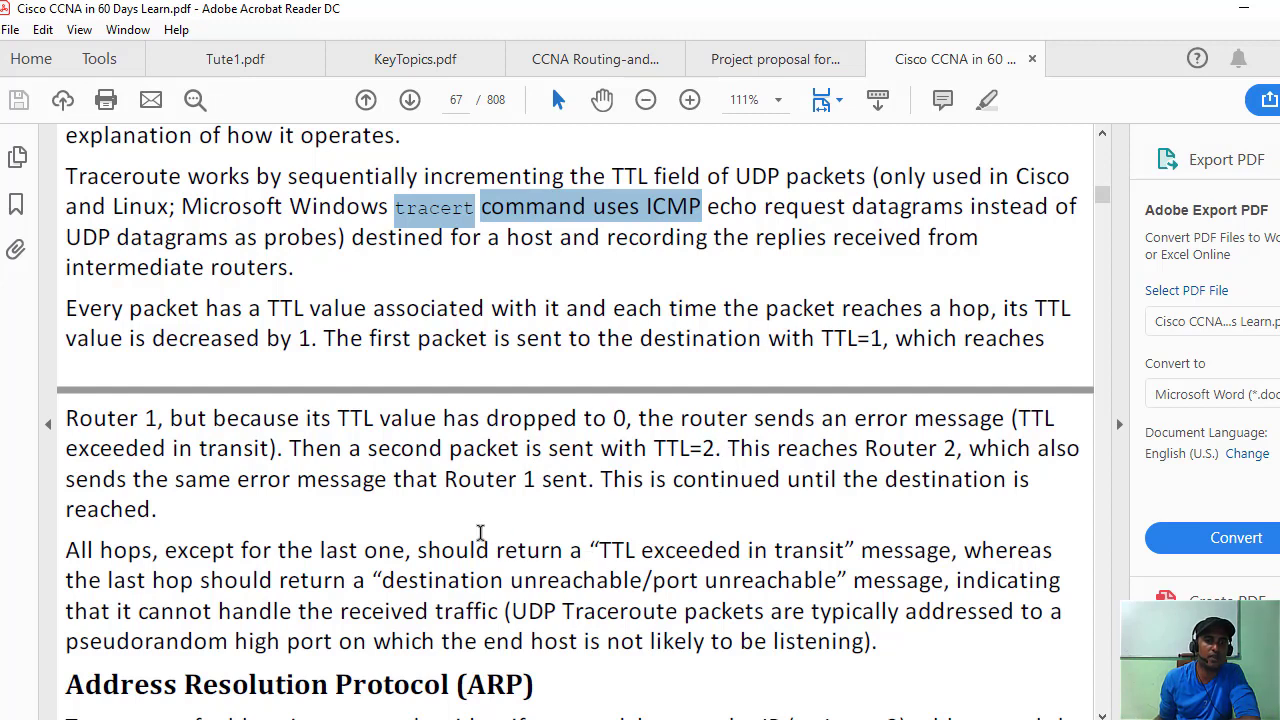
{"action": "scroll", "coordinate": [468, 501], "scroll_direction": "down", "scroll_amount": 1}
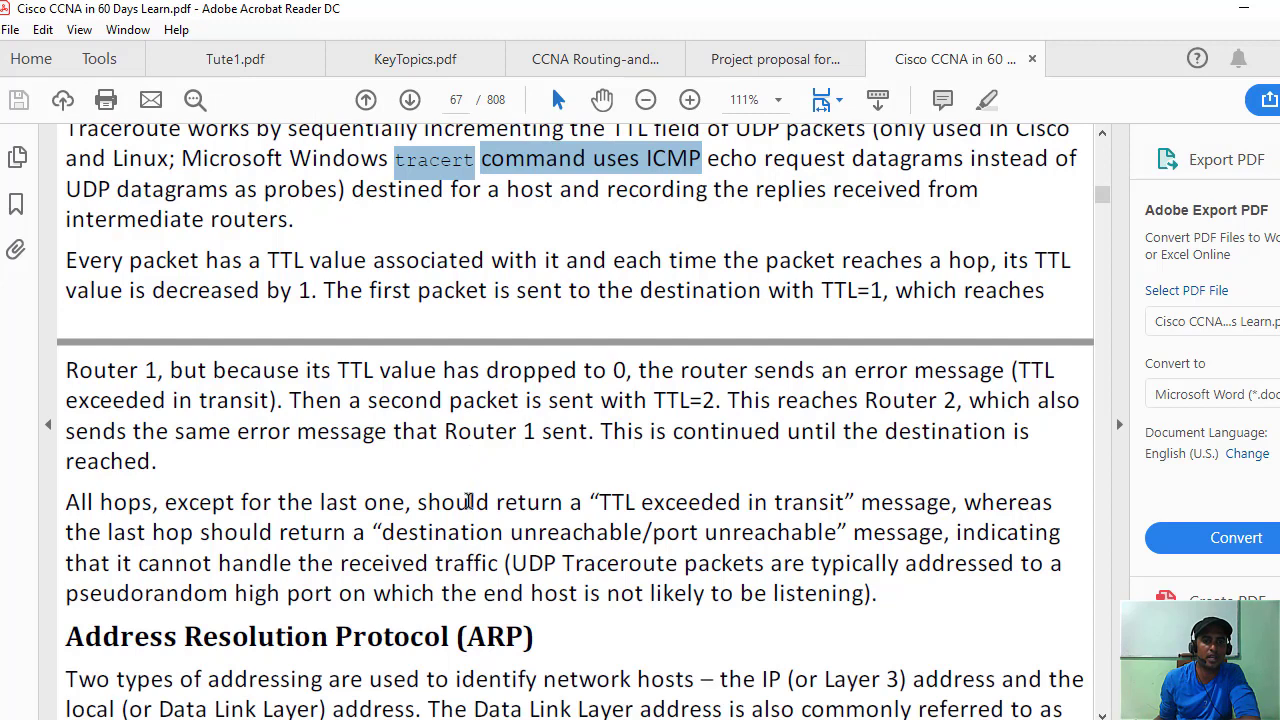
{"action": "scroll", "coordinate": [468, 501], "scroll_direction": "down", "scroll_amount": 1}
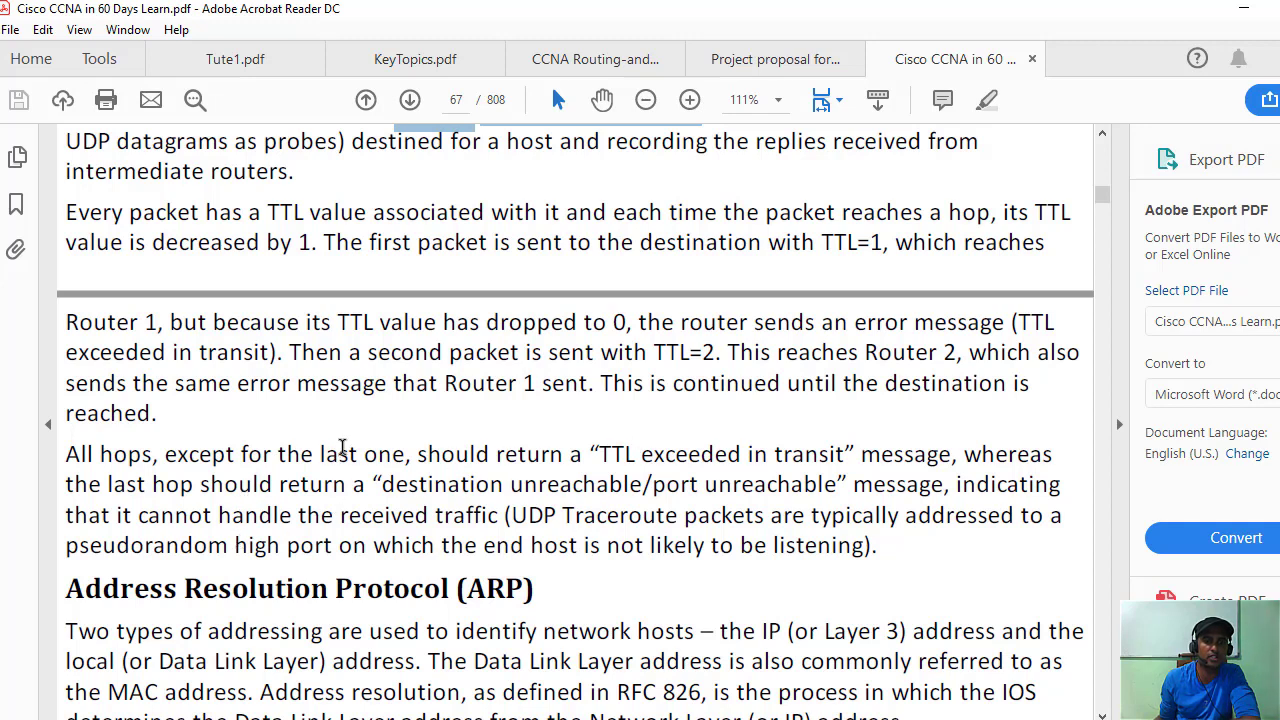
{"action": "scroll", "coordinate": [412, 462], "scroll_direction": "down", "scroll_amount": 1}
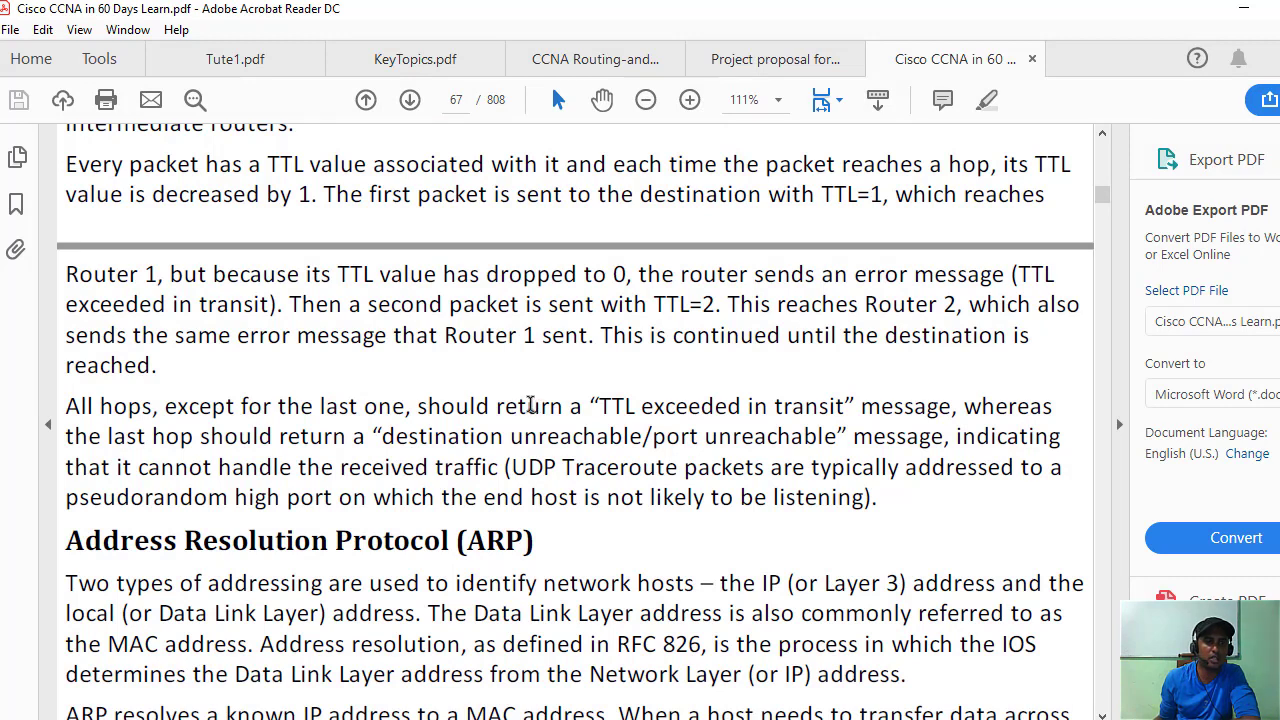
{"action": "scroll", "coordinate": [530, 404], "scroll_direction": "down", "scroll_amount": 1}
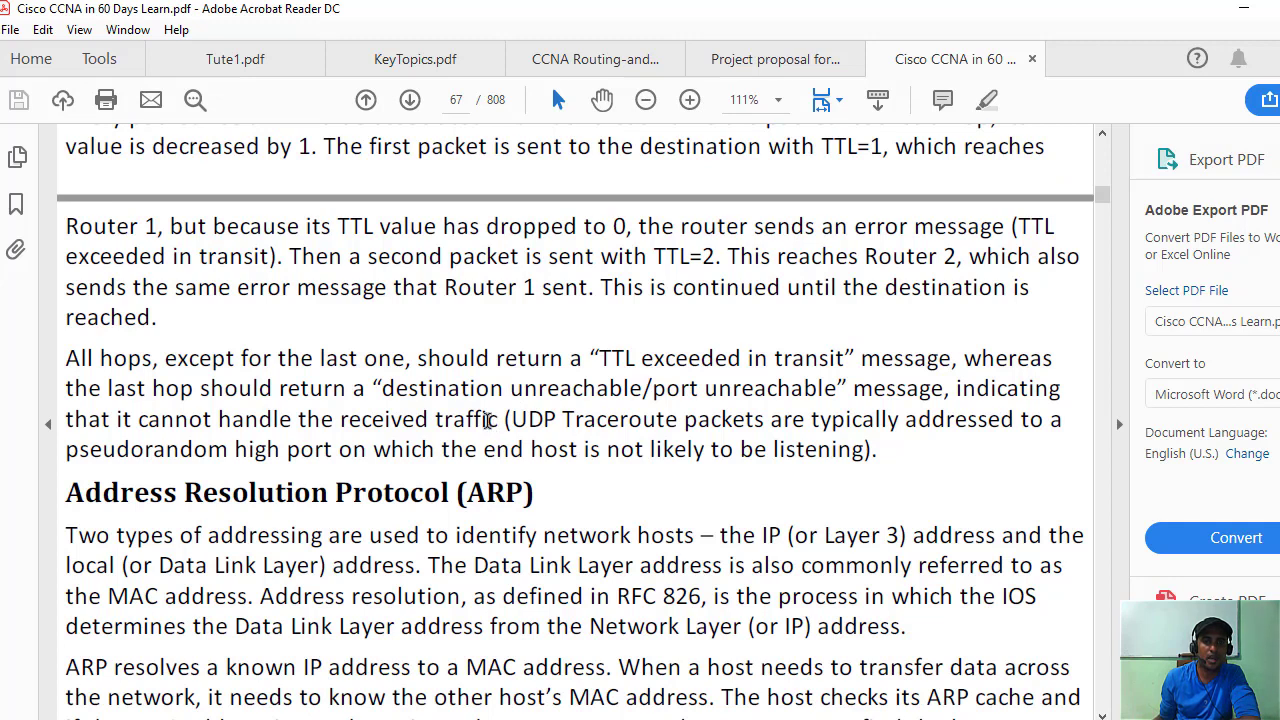
{"action": "scroll", "coordinate": [418, 388], "scroll_direction": "down", "scroll_amount": 4}
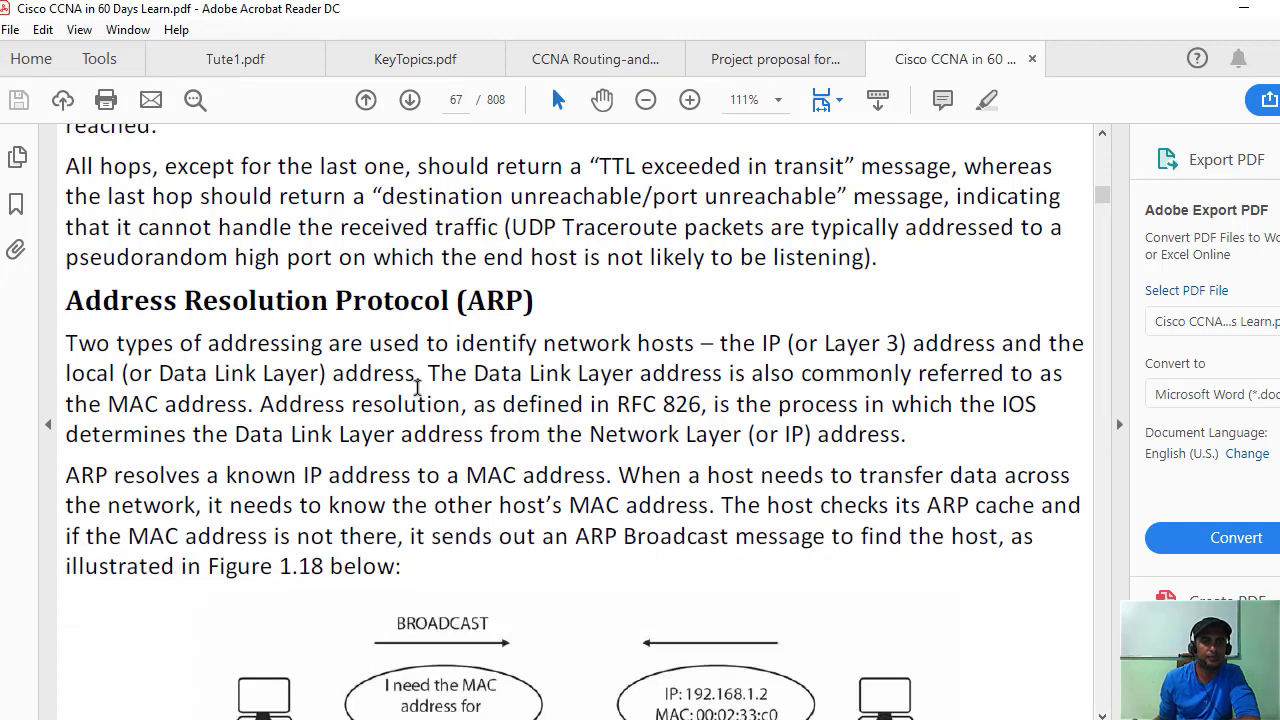
{"action": "scroll", "coordinate": [418, 388], "scroll_direction": "up", "scroll_amount": 8}
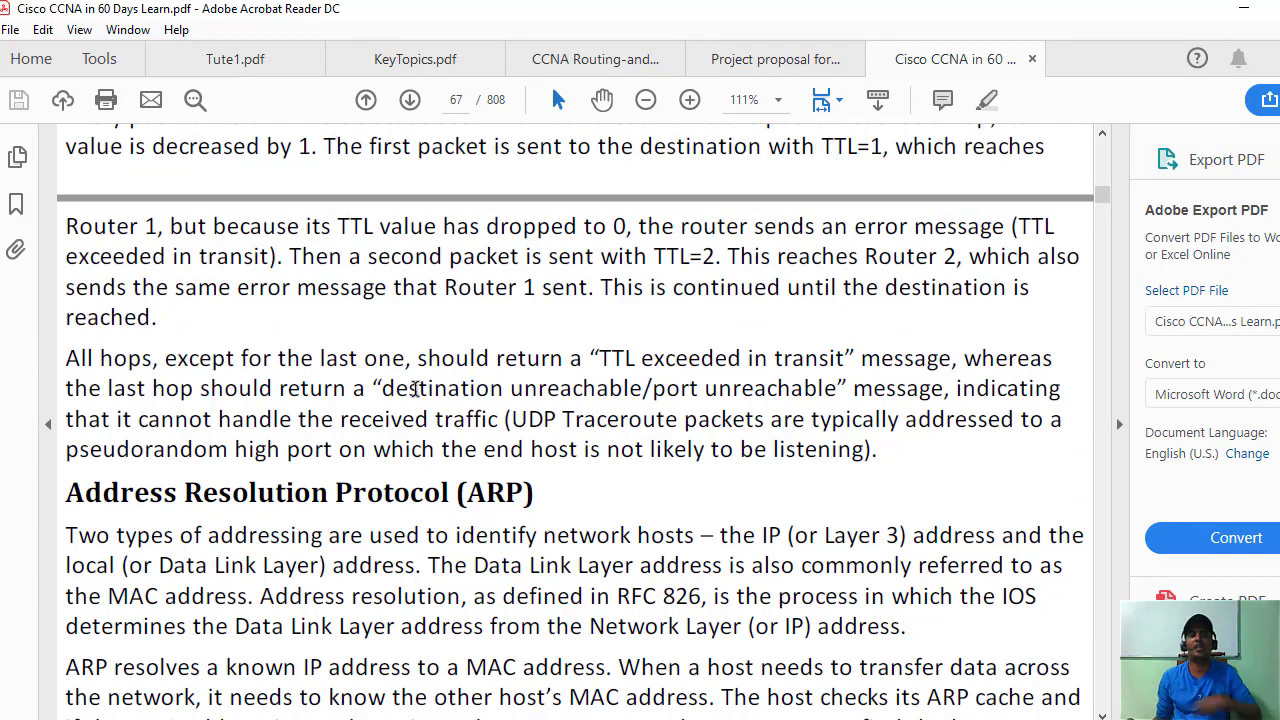
Scroll back to the tracert hello.com output and select the first hop's 81 ms 70 ms 80 ms times.
{"action": "scroll", "coordinate": [336, 390], "scroll_direction": "up", "scroll_amount": 15}
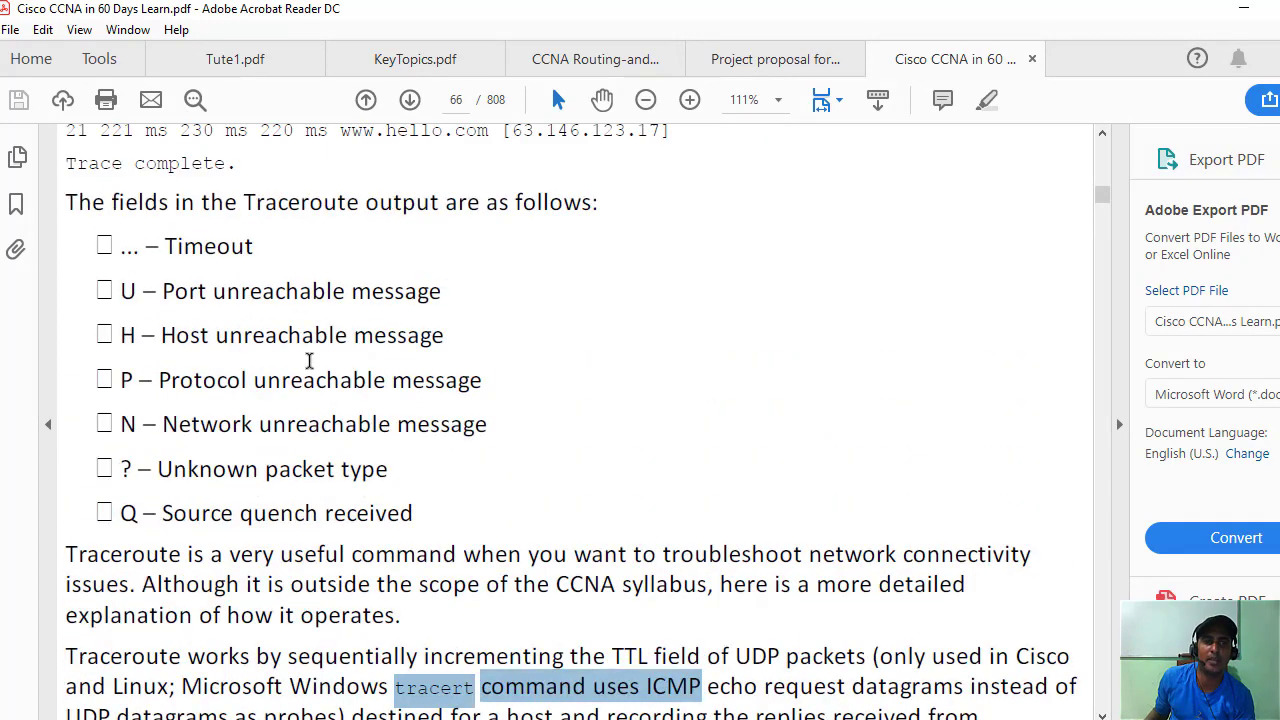
{"action": "scroll", "coordinate": [310, 362], "scroll_direction": "up", "scroll_amount": 6}
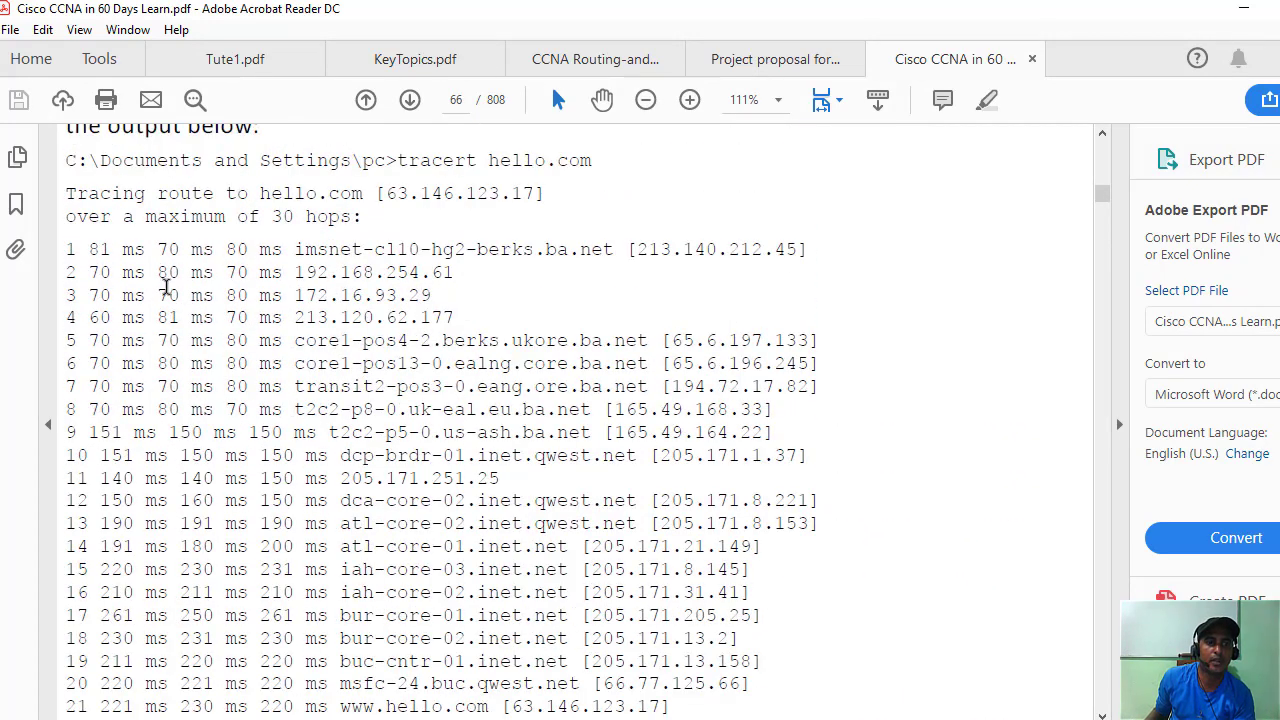
{"action": "left_click_drag", "start_coordinate": [94, 251], "coordinate": [120, 249]}
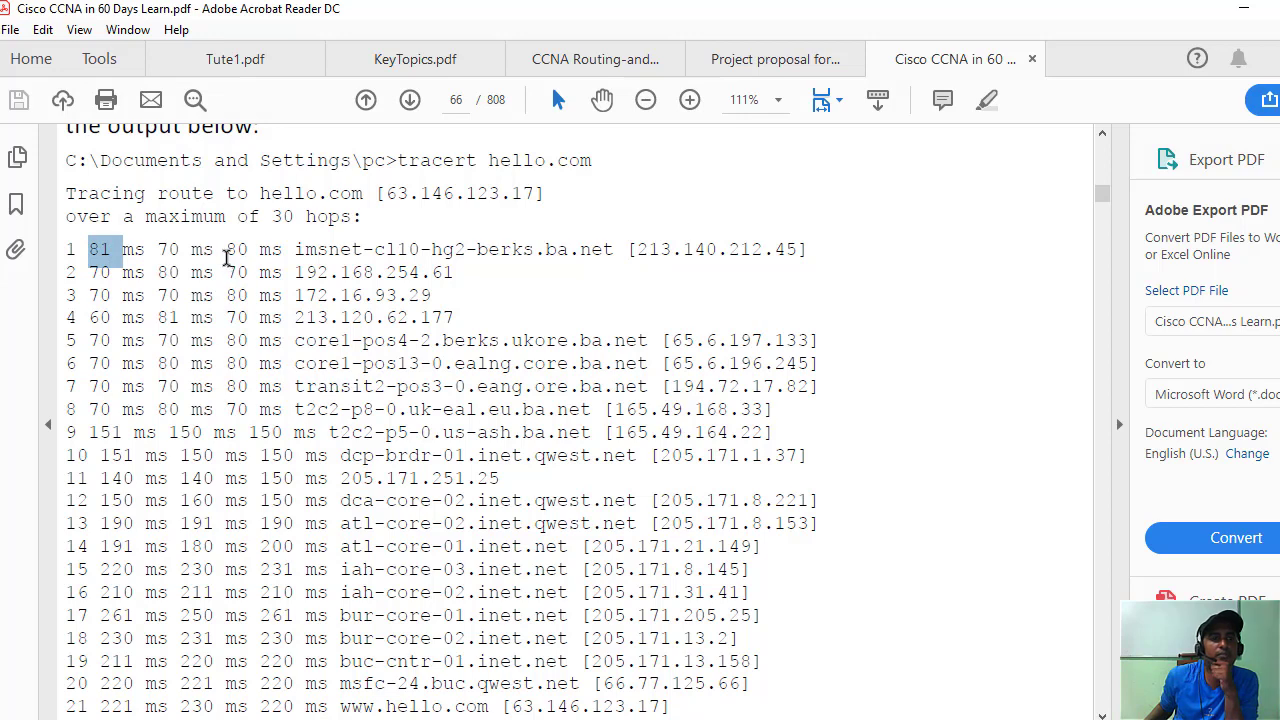
{"action": "left_click", "coordinate": [158, 251]}
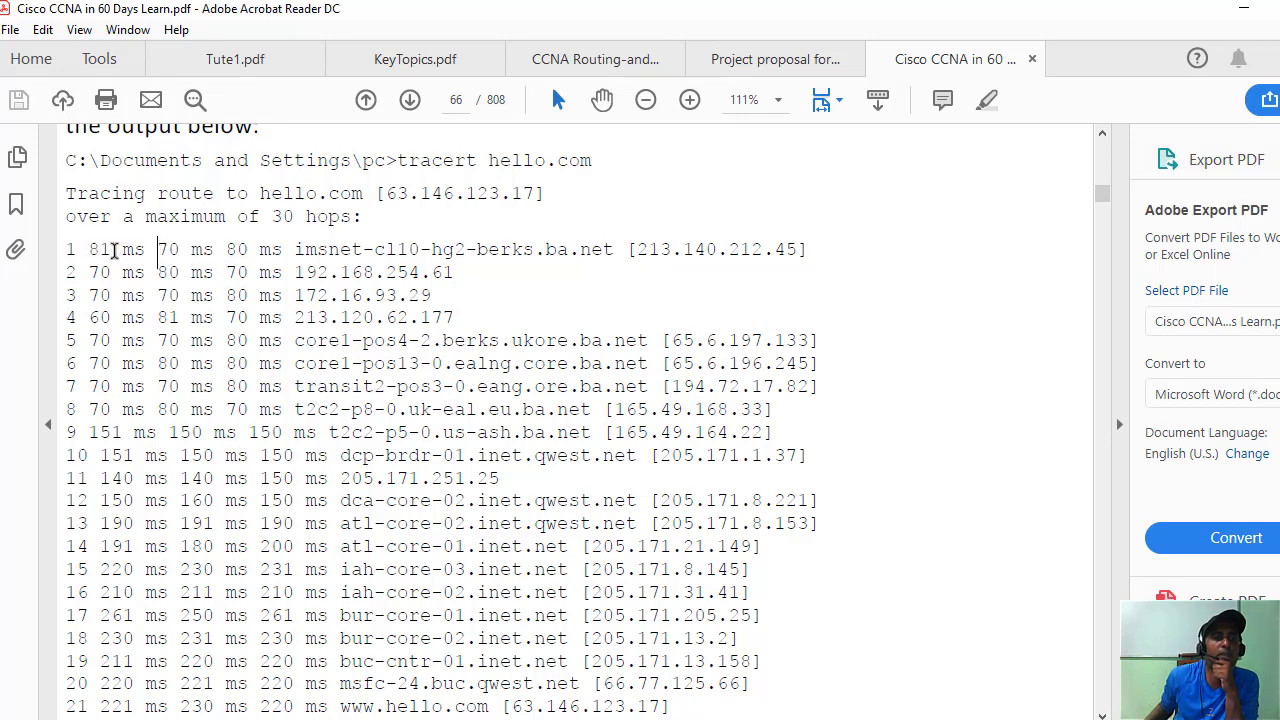
{"action": "left_click_drag", "start_coordinate": [92, 249], "coordinate": [293, 250]}
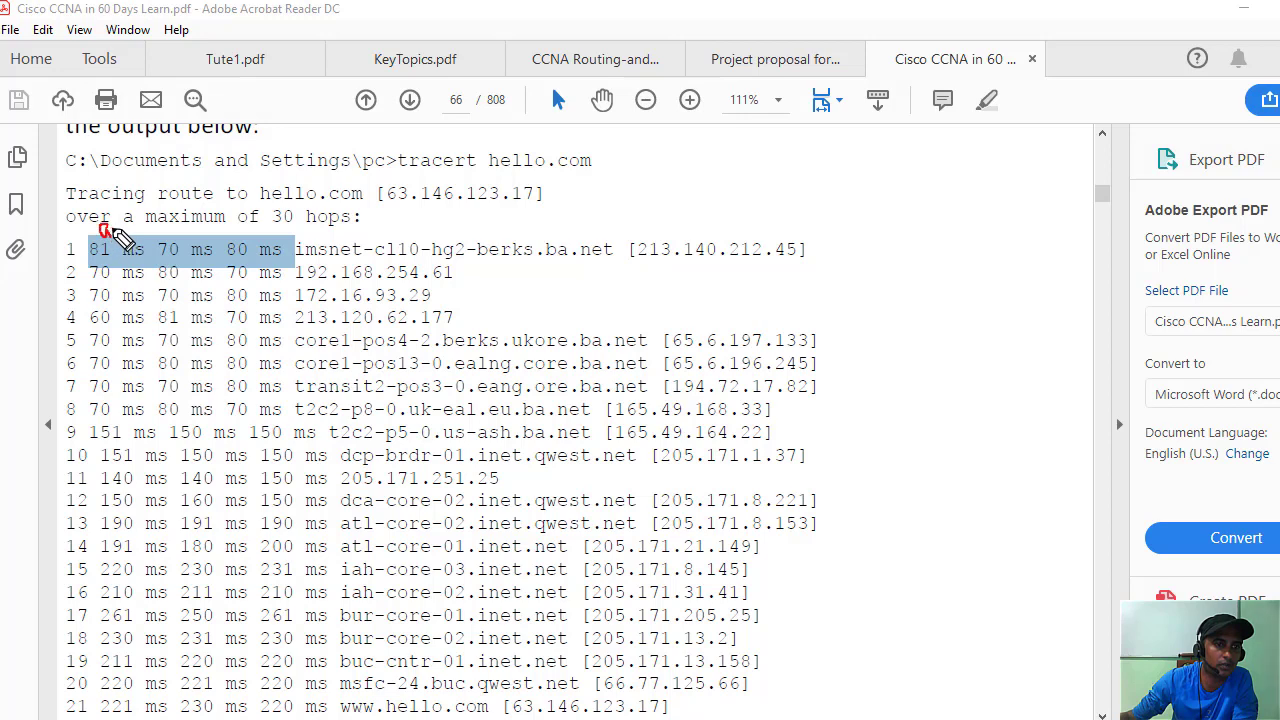
Sketch red pen notes and column lines on the hop times, then erase them.
{"action": "mouse_move", "coordinate": [115, 228]}
{"action": "left_mouse_down"}
{"action": "mouse_move", "coordinate": [172, 205]}
{"action": "mouse_move", "coordinate": [230, 212]}
{"action": "mouse_move", "coordinate": [316, 174]}
{"action": "mouse_move", "coordinate": [340, 195]}
{"action": "left_mouse_up"}
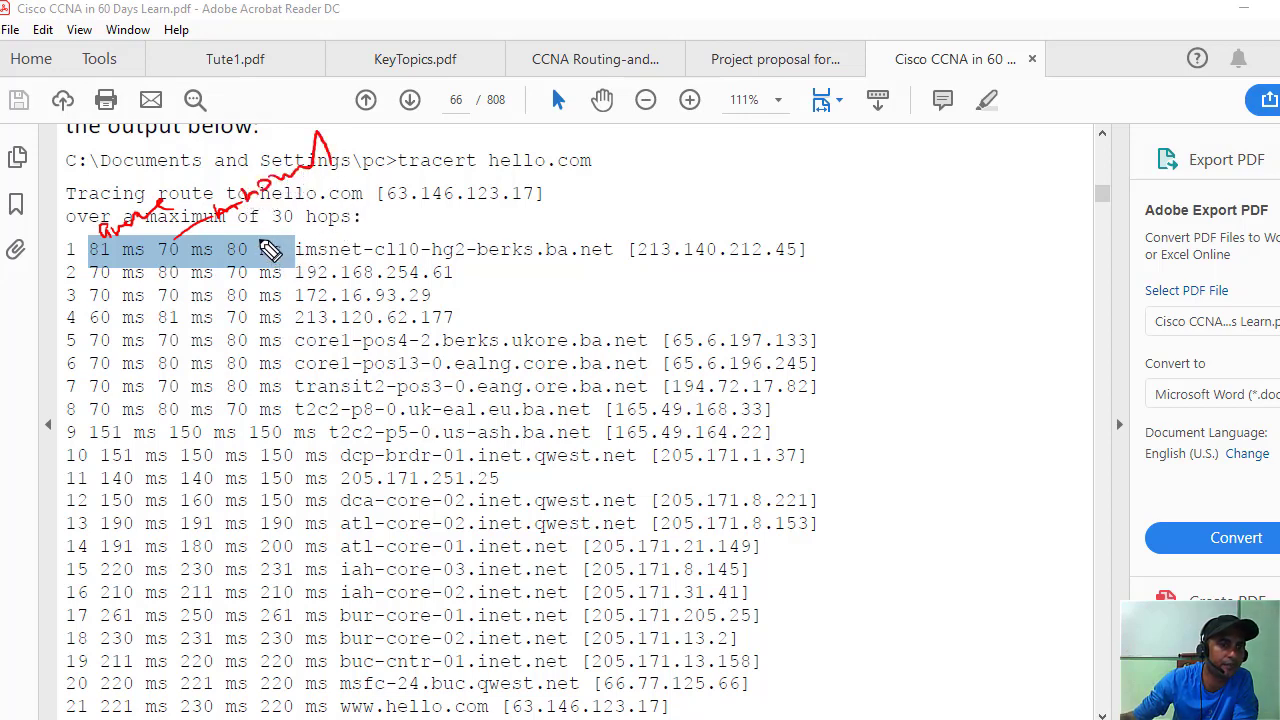
{"action": "mouse_move", "coordinate": [252, 241]}
{"action": "left_mouse_down"}
{"action": "mouse_move", "coordinate": [523, 197]}
{"action": "mouse_move", "coordinate": [550, 160]}
{"action": "mouse_move", "coordinate": [543, 195]}
{"action": "mouse_move", "coordinate": [640, 165]}
{"action": "mouse_move", "coordinate": [698, 172]}
{"action": "left_mouse_up"}
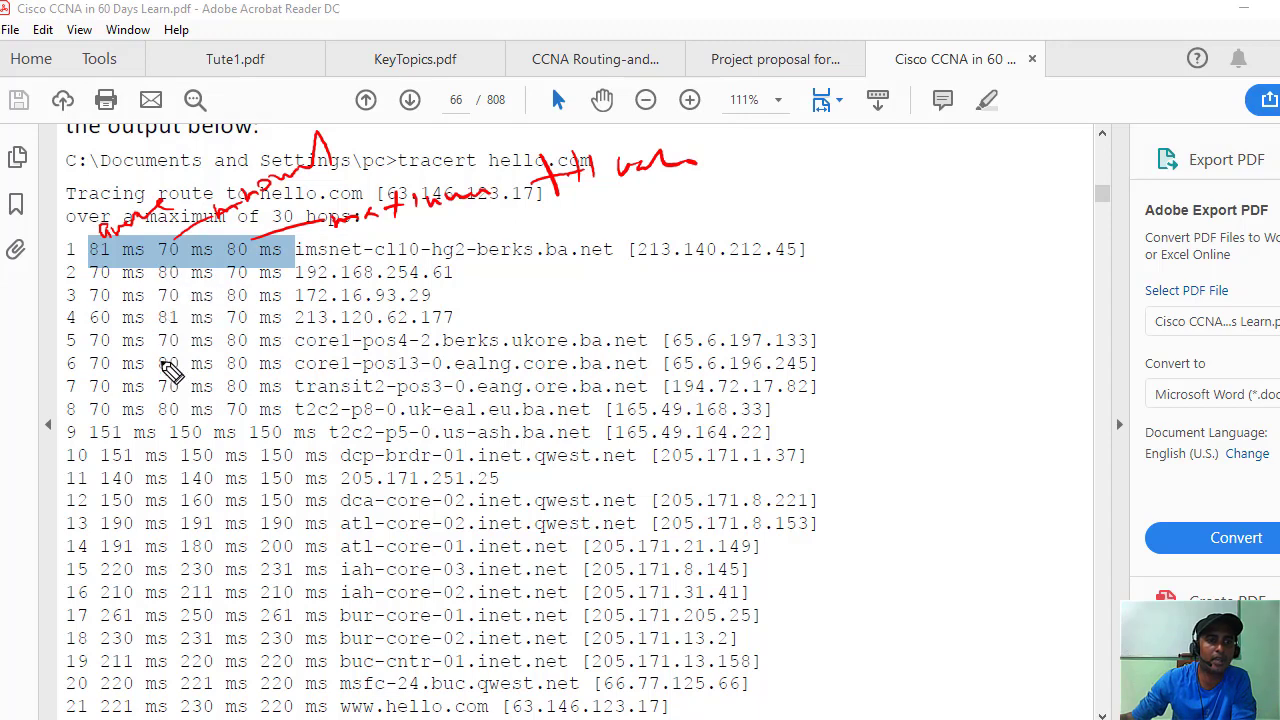
{"action": "mouse_move", "coordinate": [150, 345]}
{"action": "left_mouse_down"}
{"action": "mouse_move", "coordinate": [199, 236]}
{"action": "mouse_move", "coordinate": [190, 335]}
{"action": "left_mouse_up"}
{"action": "left_click_drag", "start_coordinate": [258, 232], "coordinate": [262, 305]}
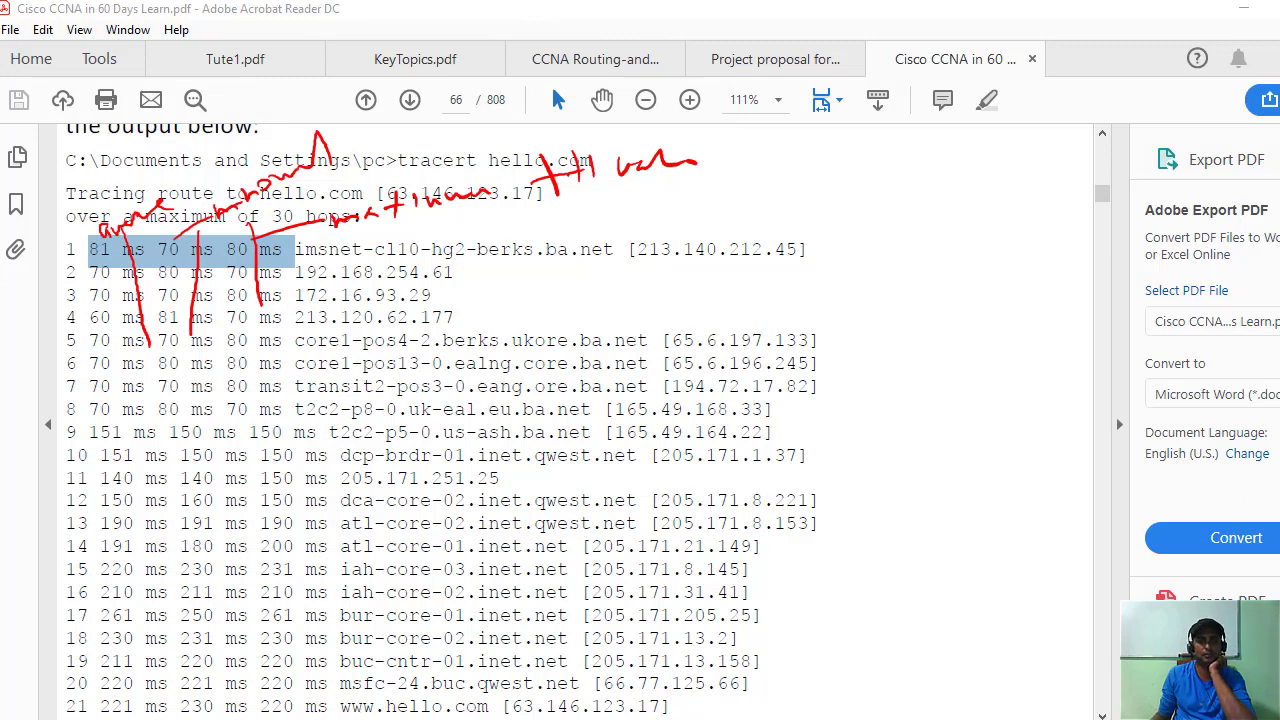
{"action": "key", "text": "Escape"}
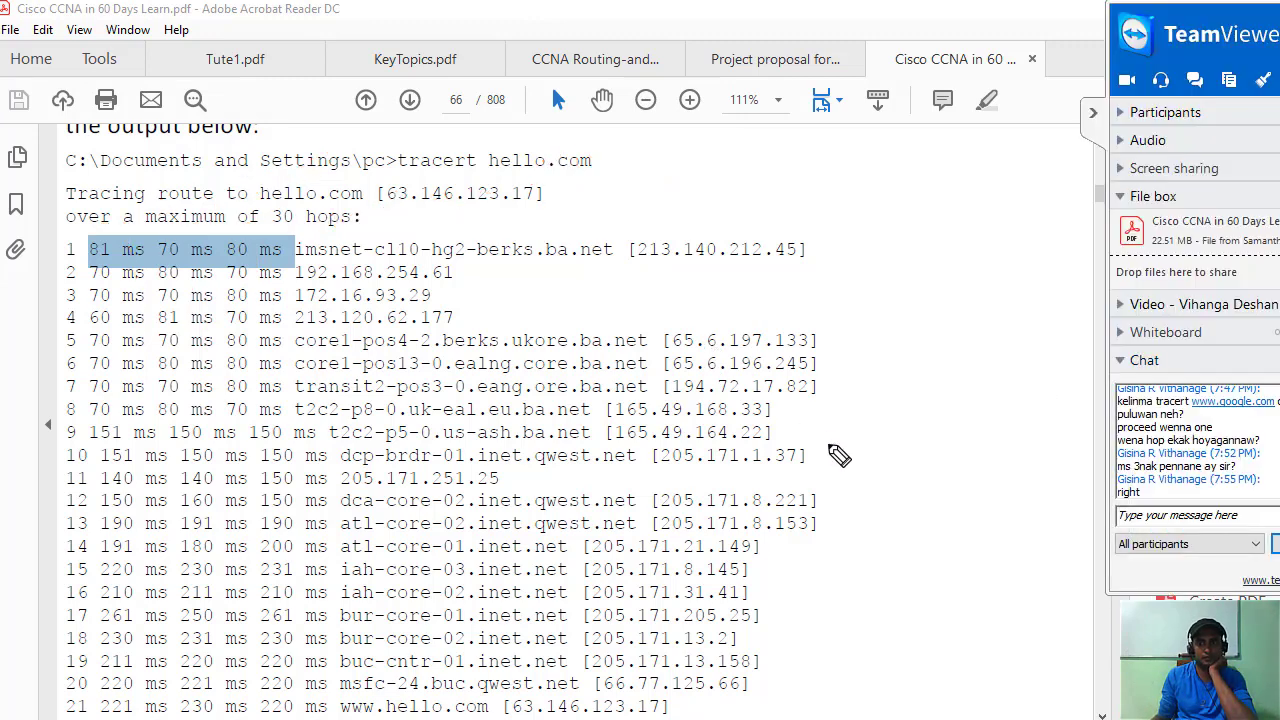
Hide the TeamViewer panel and scroll down to the Traceroute field list and back to the tracert output.
{"action": "left_click", "coordinate": [1093, 115]}
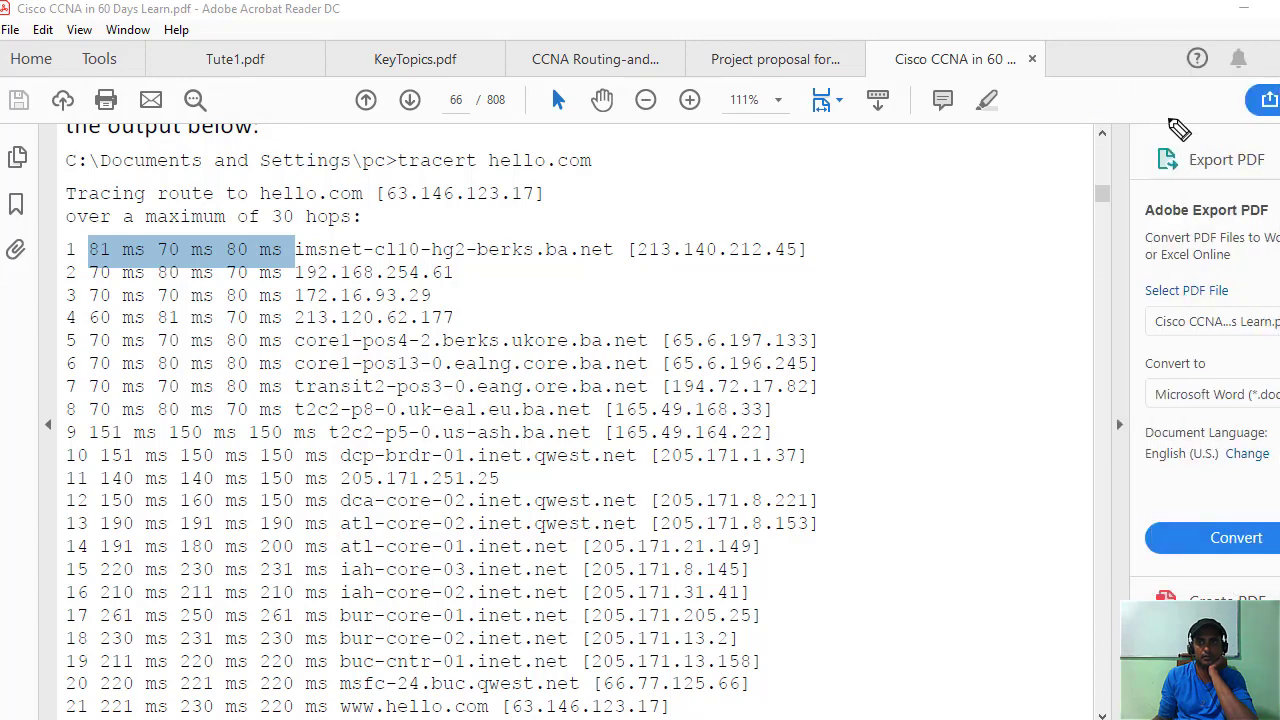
{"action": "left_click", "coordinate": [266, 351]}
{"action": "scroll", "coordinate": [357, 409], "scroll_direction": "down", "scroll_amount": 10}
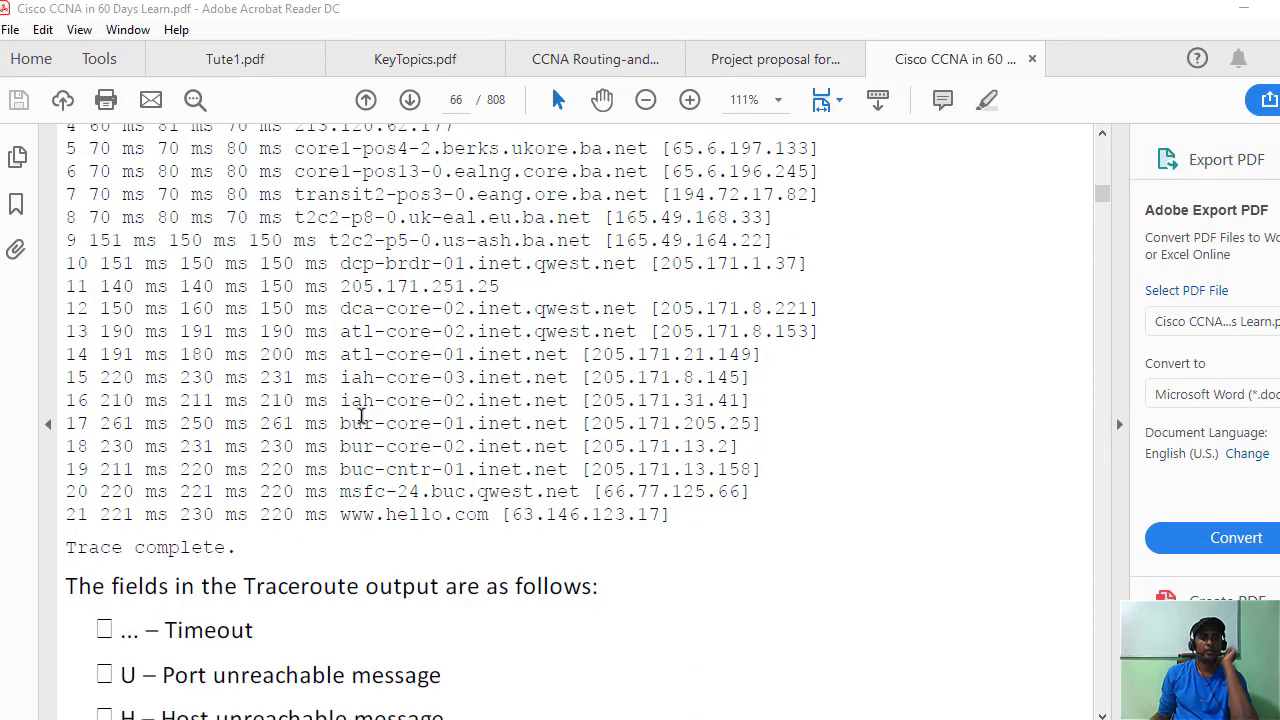
{"action": "scroll", "coordinate": [397, 420], "scroll_direction": "down", "scroll_amount": 8}
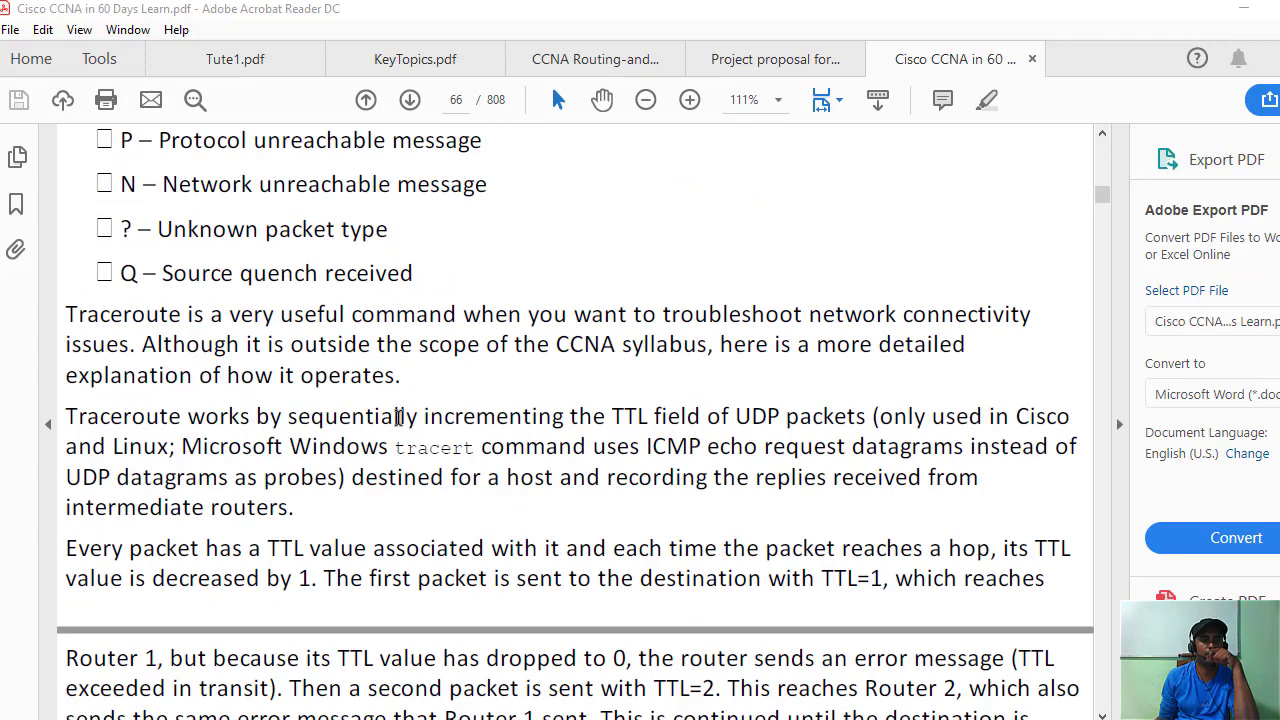
{"action": "scroll", "coordinate": [397, 415], "scroll_direction": "up", "scroll_amount": 6}
{"action": "scroll", "coordinate": [400, 400], "scroll_direction": "up", "scroll_amount": 9}
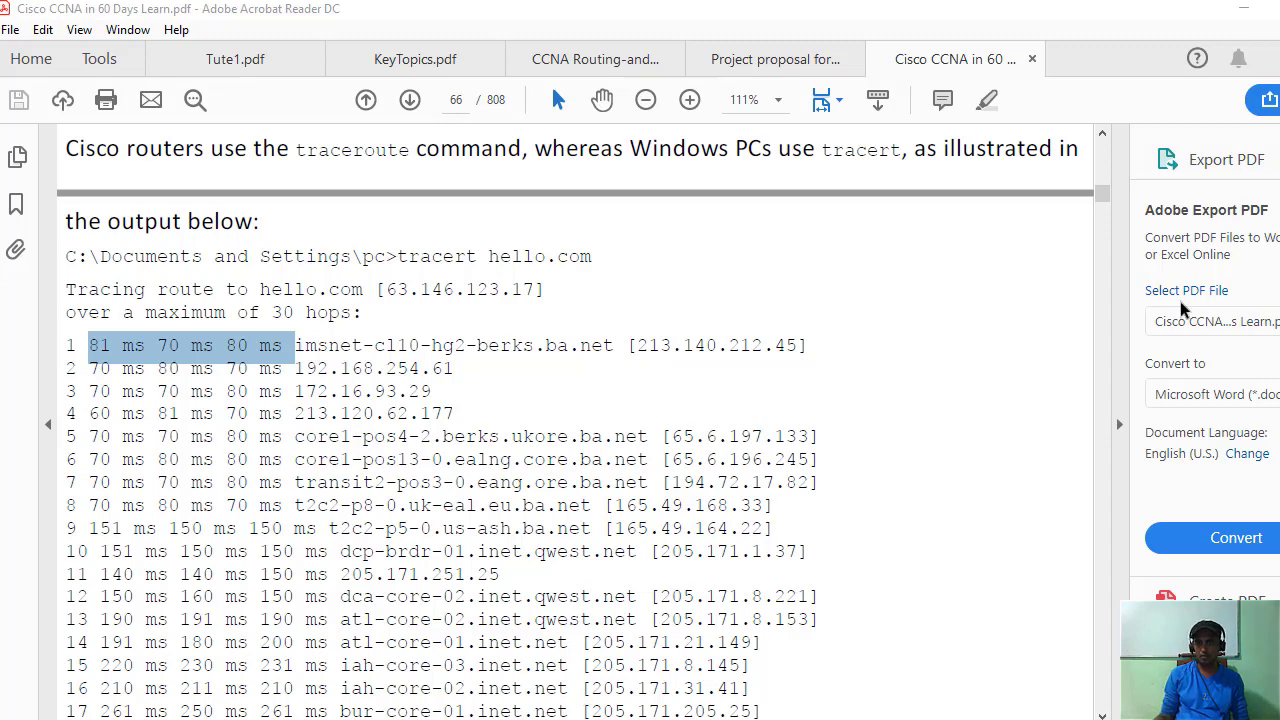
Open the Windows Start menu over the PDF.
{"action": "key", "text": "super"}
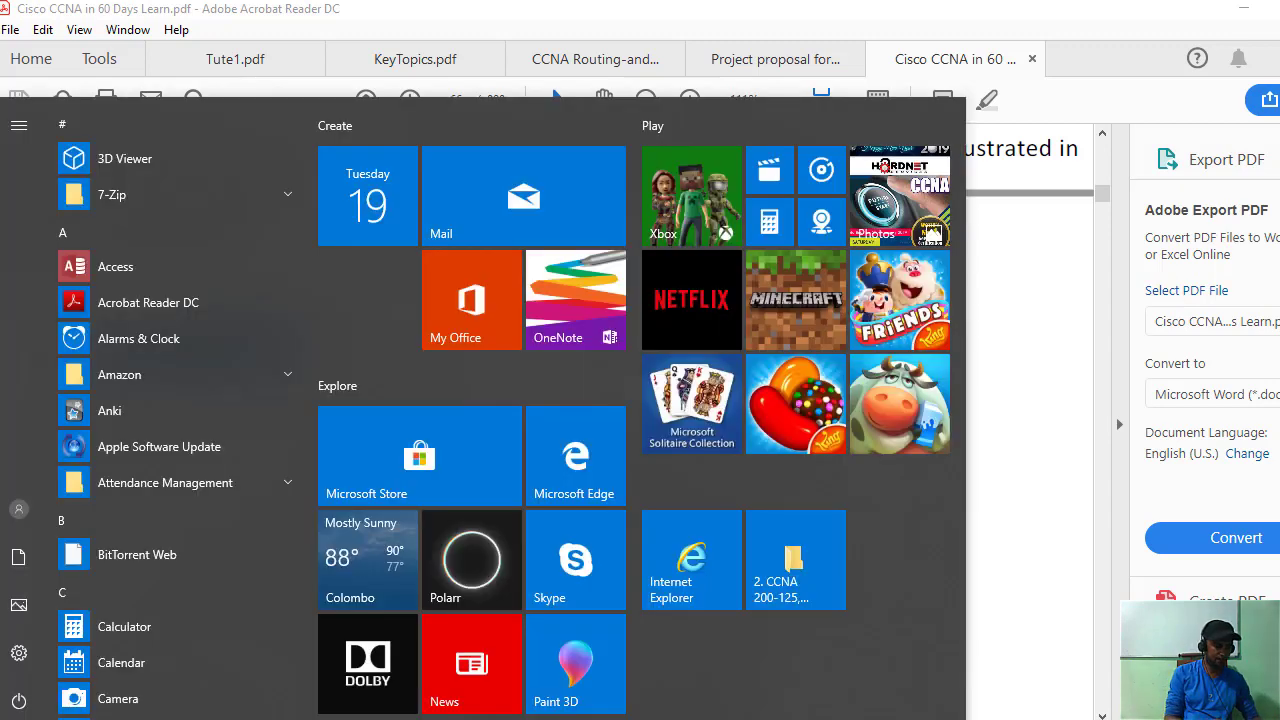
Search 'wire' in Start and launch Wireshark from the best match.
{"action": "type", "text": "wire"}
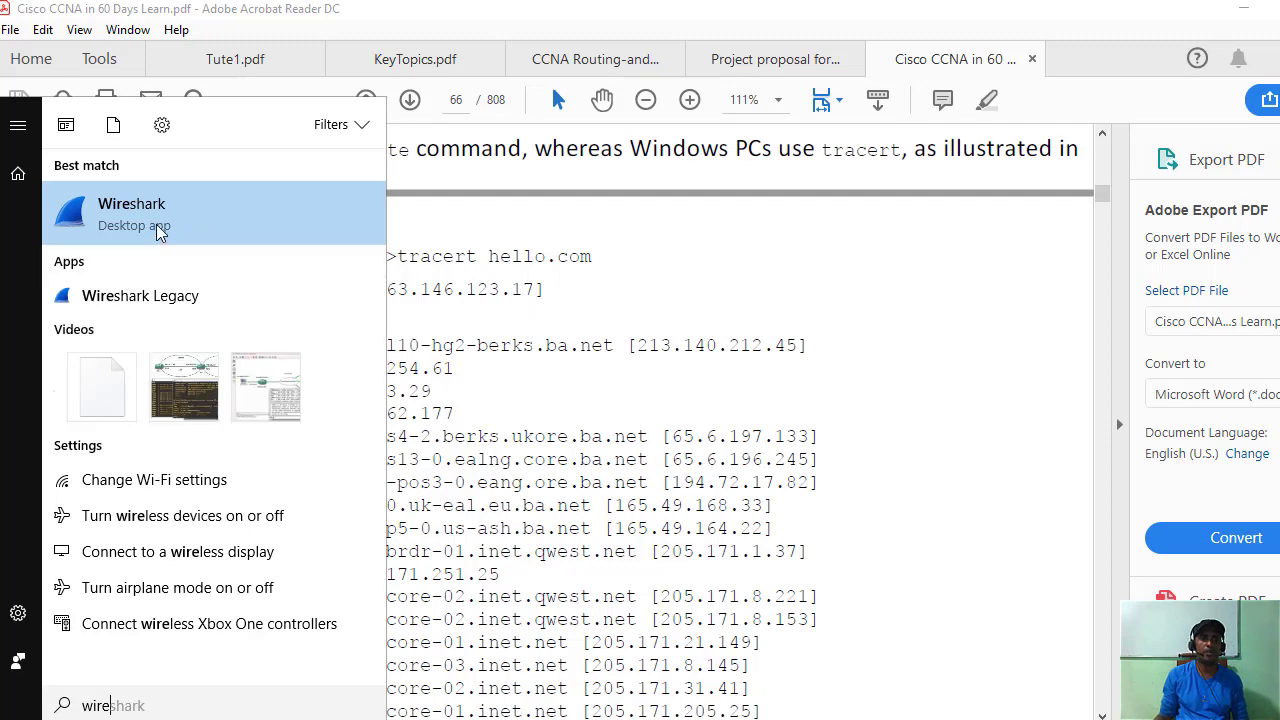
{"action": "left_click", "coordinate": [160, 228]}
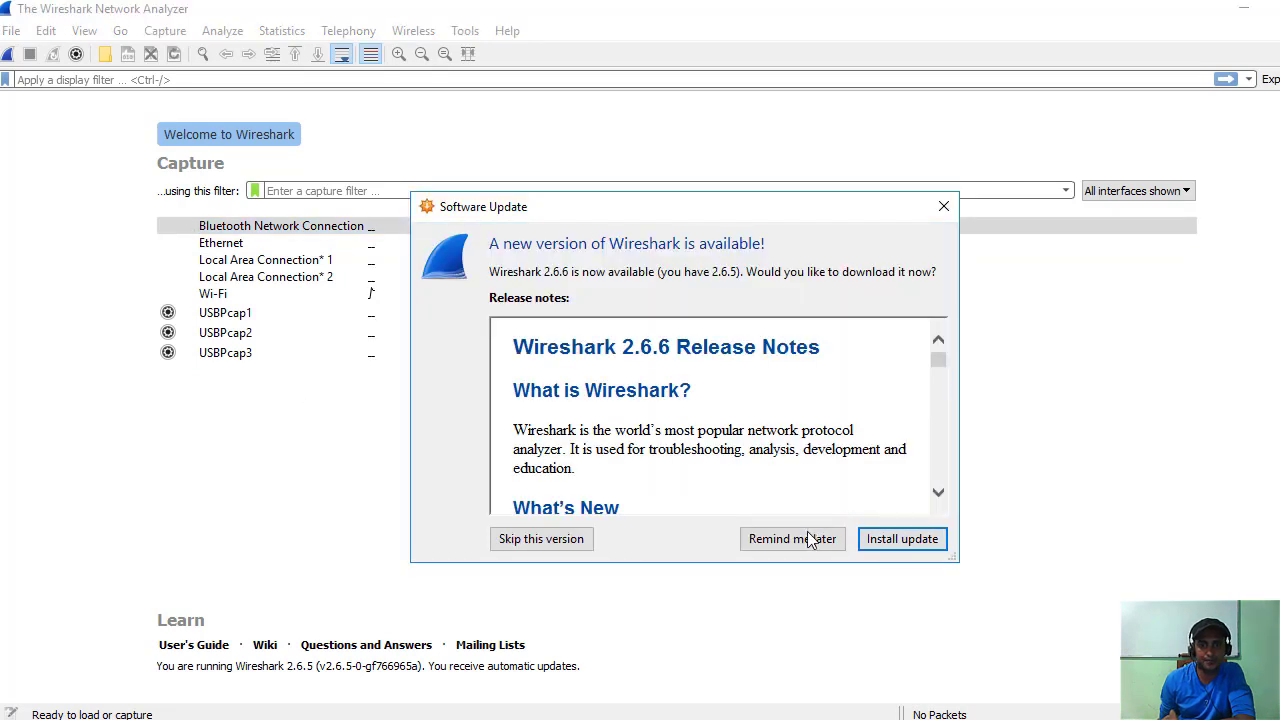
Choose 'Remind me later' on the 2.6.6 update notice and start capturing on the Wi-Fi interface.
{"action": "left_click", "coordinate": [808, 539]}
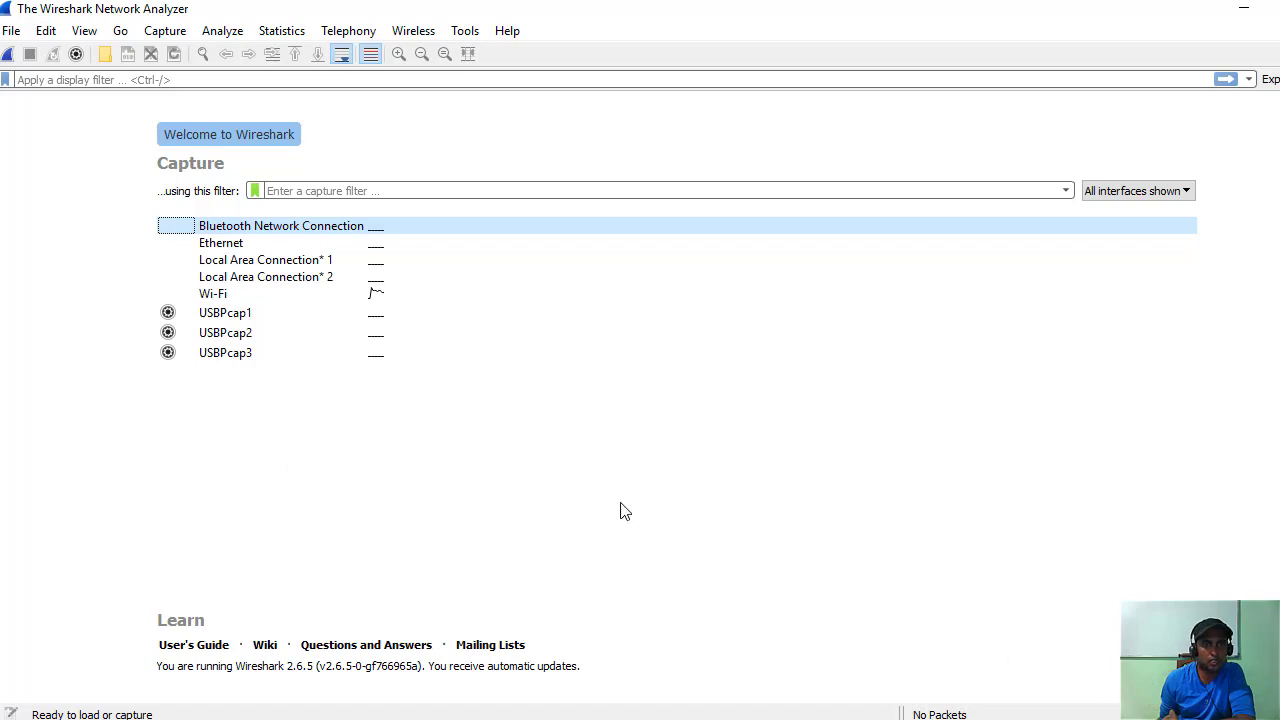
{"action": "double_click", "coordinate": [226, 294]}
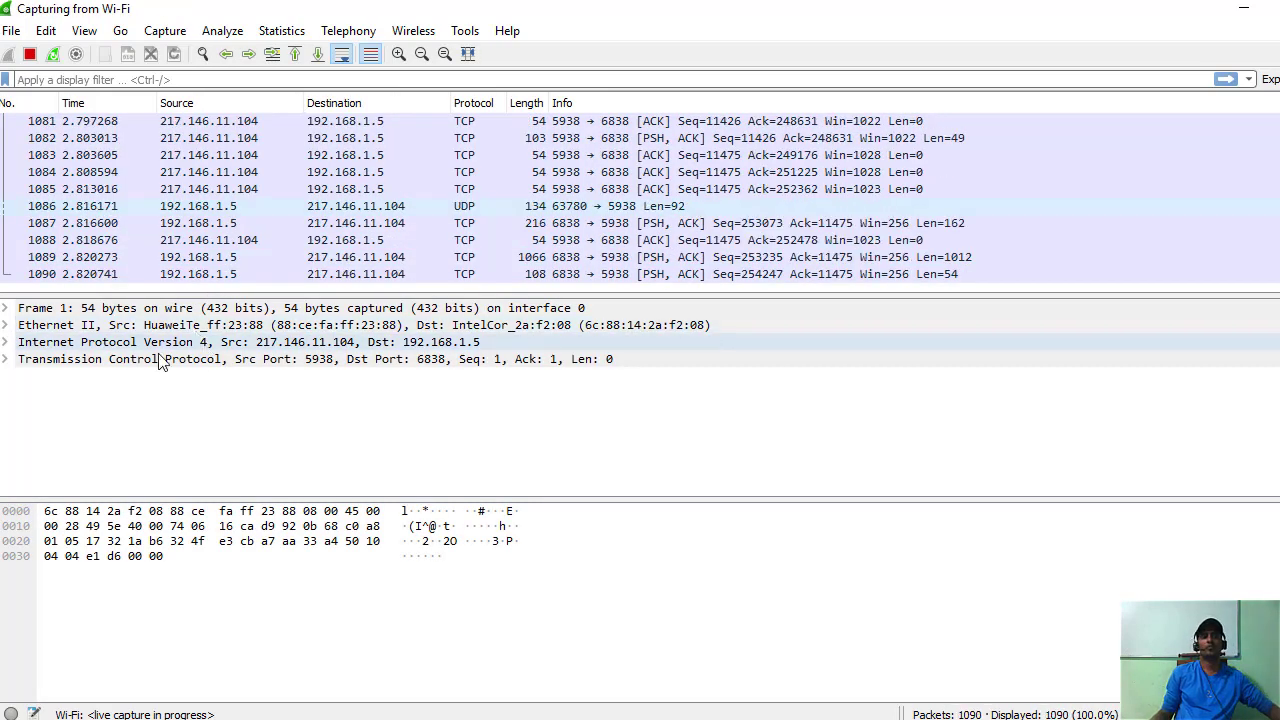
Scroll back through the 10,000+ captured TCP/UDP packets, then place the cursor in the display filter bar.
{"action": "scroll", "coordinate": [103, 282], "scroll_direction": "up", "scroll_amount": 1}
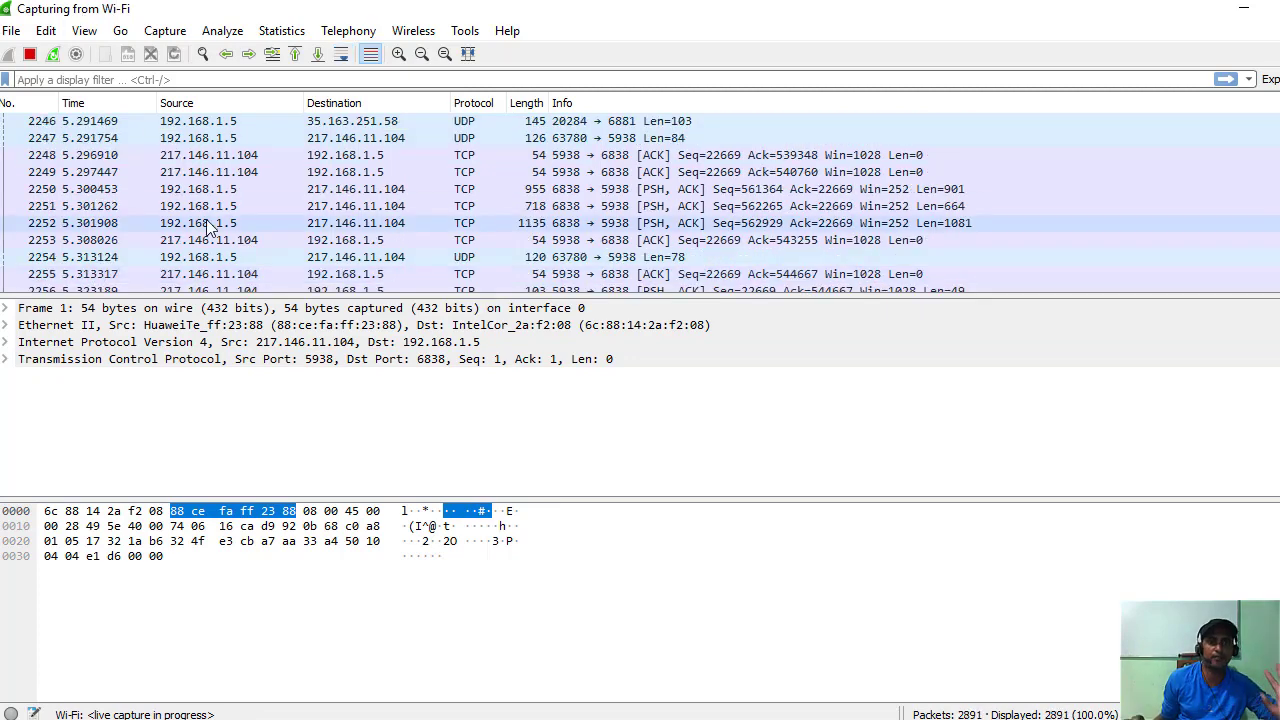
{"action": "scroll", "coordinate": [645, 230], "scroll_direction": "up", "scroll_amount": 3}
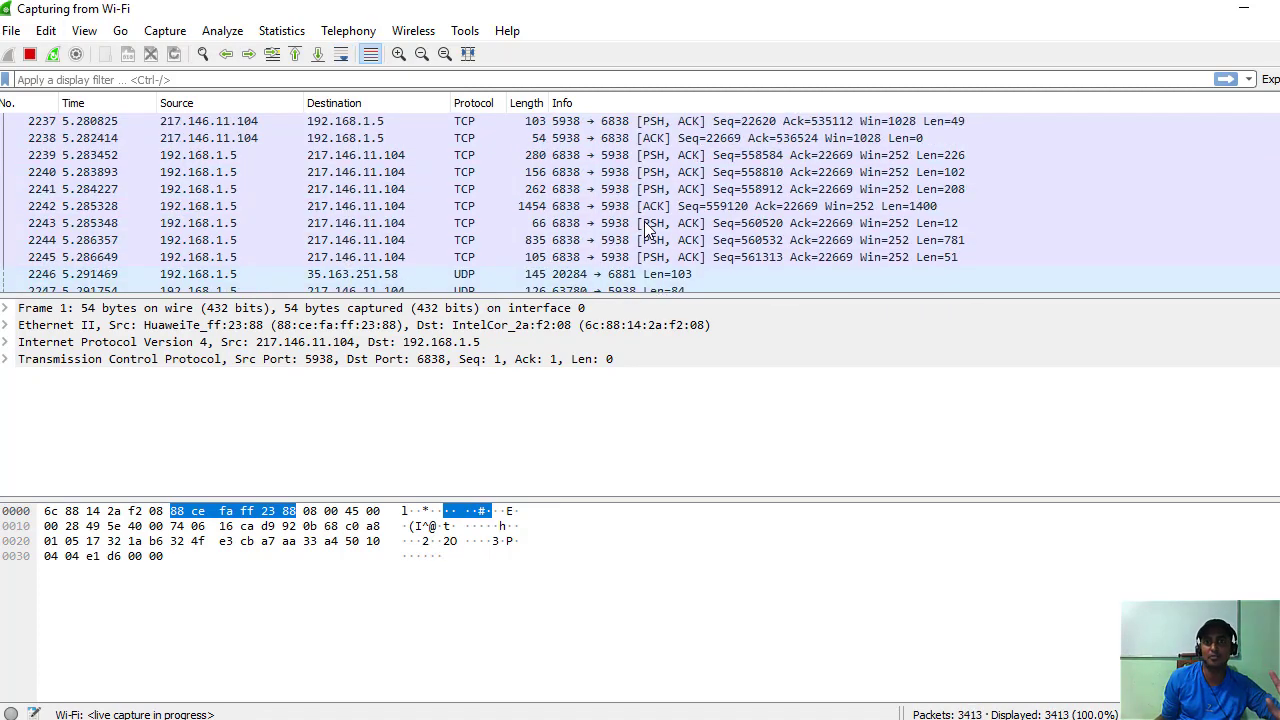
{"action": "scroll", "coordinate": [645, 230], "scroll_direction": "up", "scroll_amount": 1}
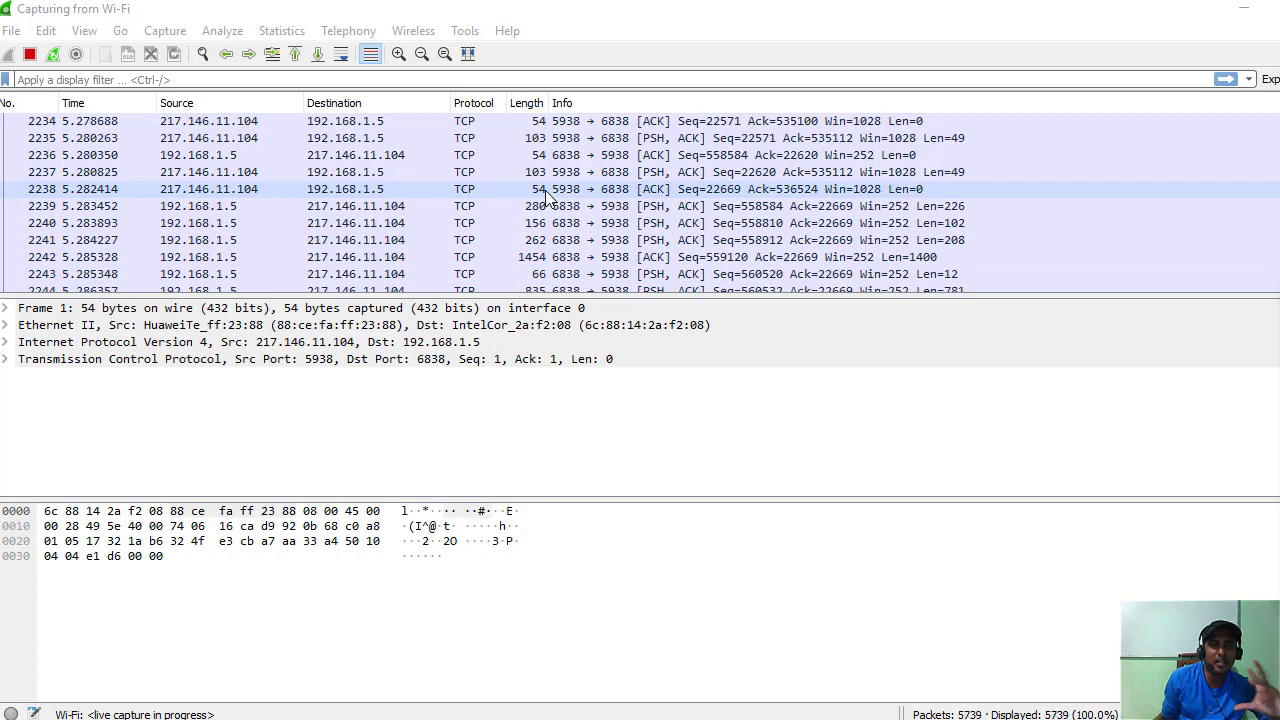
{"action": "scroll", "coordinate": [547, 196], "scroll_direction": "up", "scroll_amount": 13}
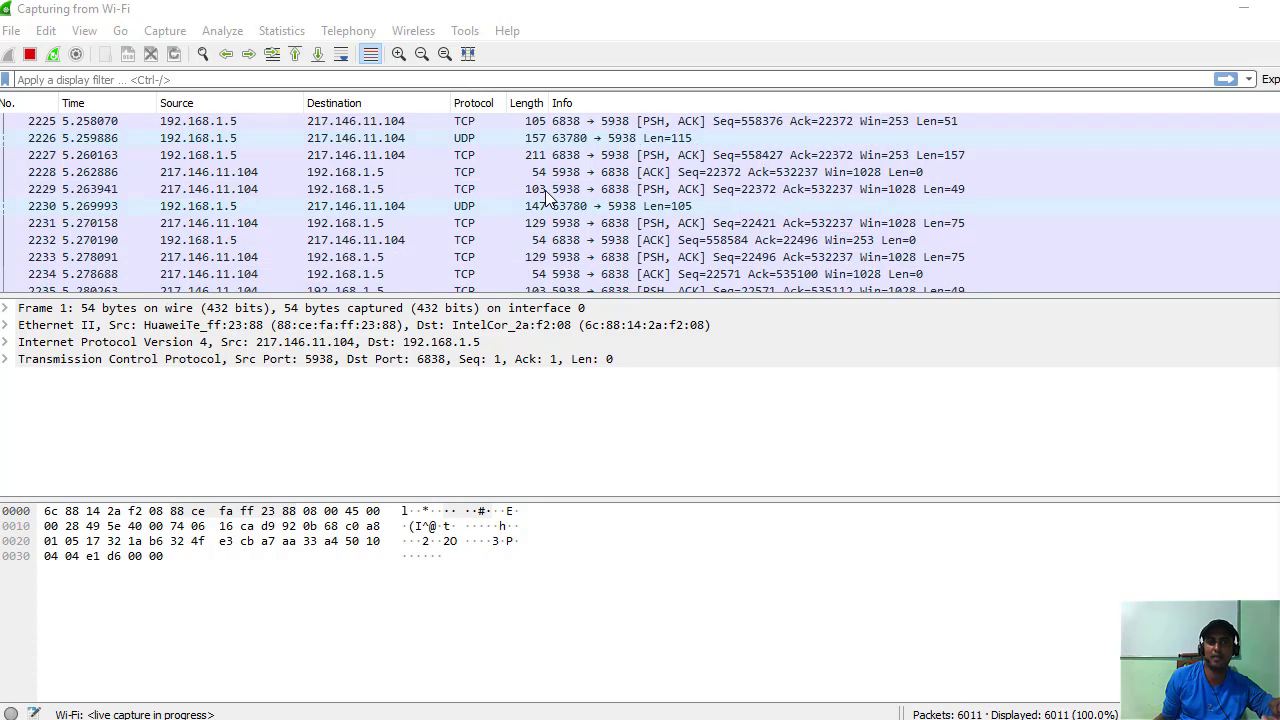
{"action": "scroll", "coordinate": [378, 192], "scroll_direction": "up", "scroll_amount": 9}
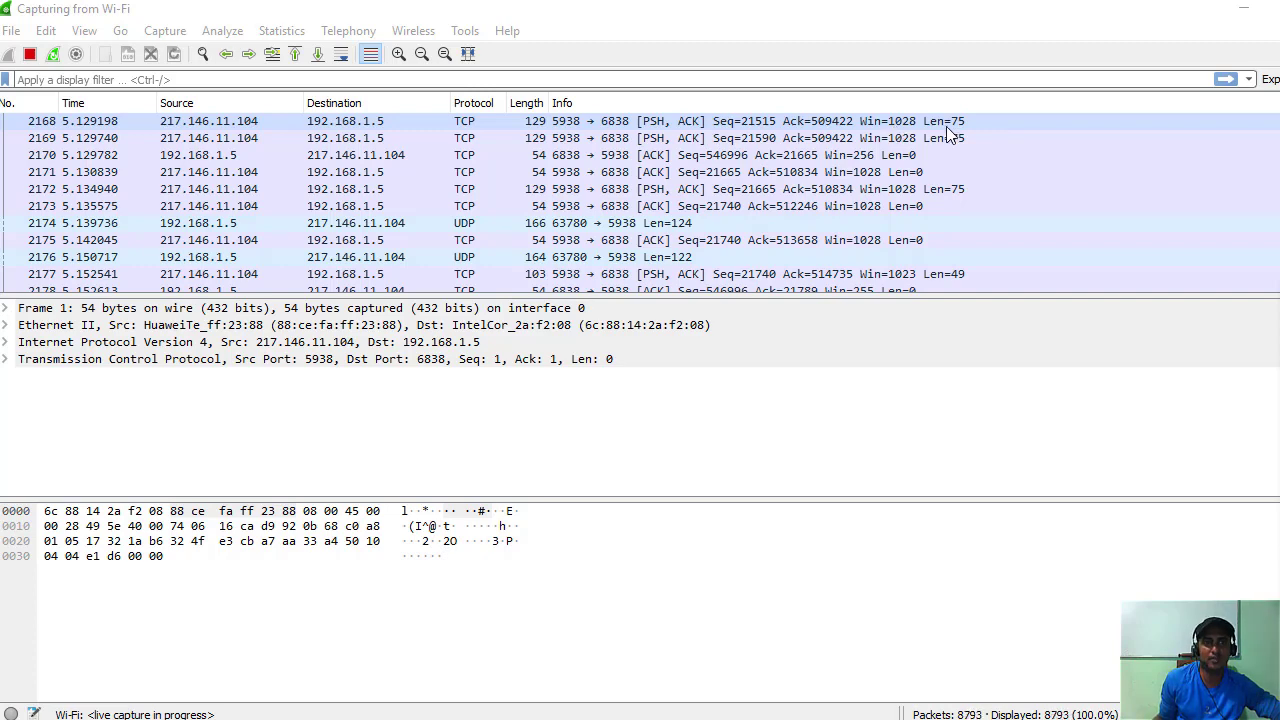
{"action": "scroll", "coordinate": [433, 188], "scroll_direction": "up", "scroll_amount": 8}
{"action": "scroll", "coordinate": [535, 197], "scroll_direction": "up", "scroll_amount": 15}
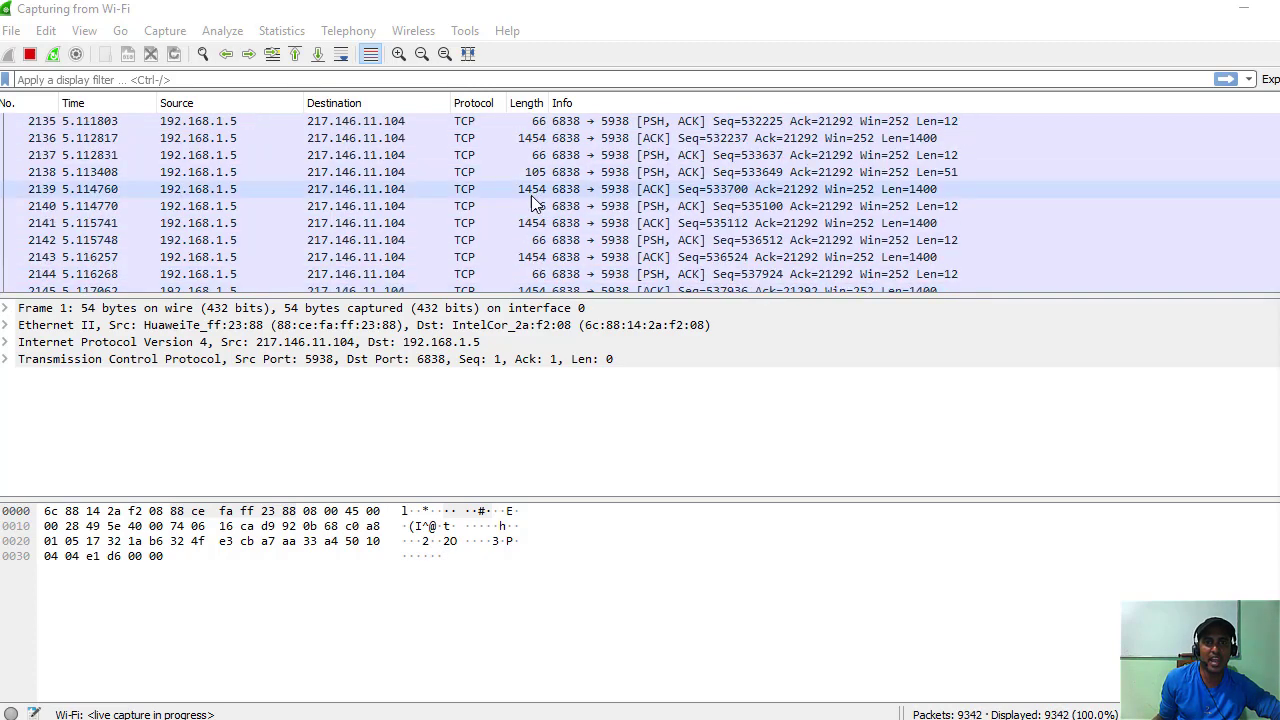
{"action": "left_click", "coordinate": [74, 79]}
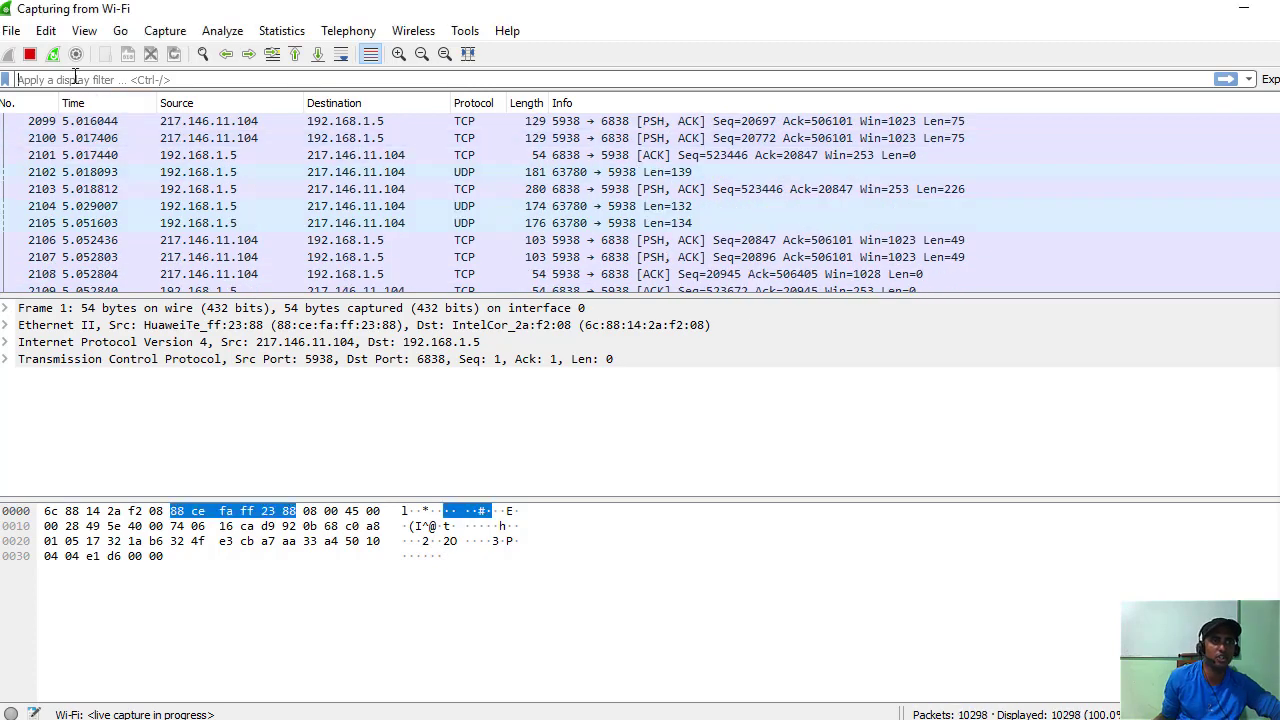
{"action": "type", "text": "t"}
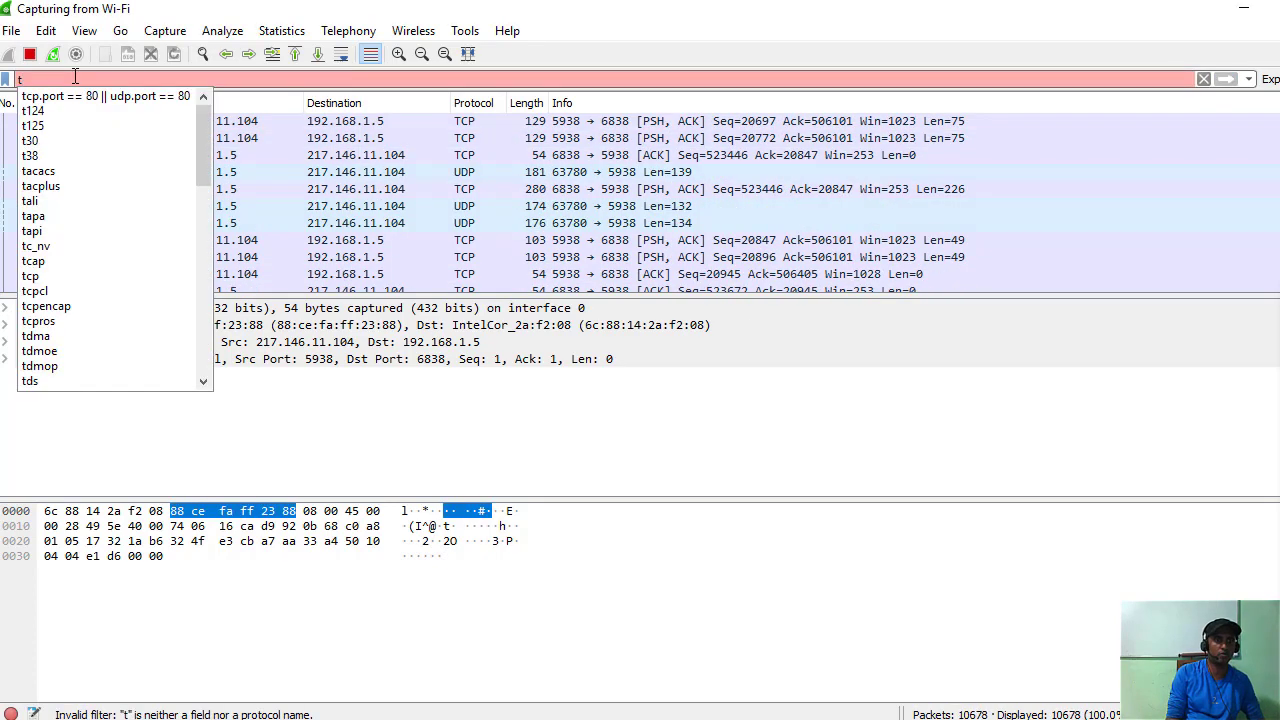
{"action": "type", "text": "cp"}
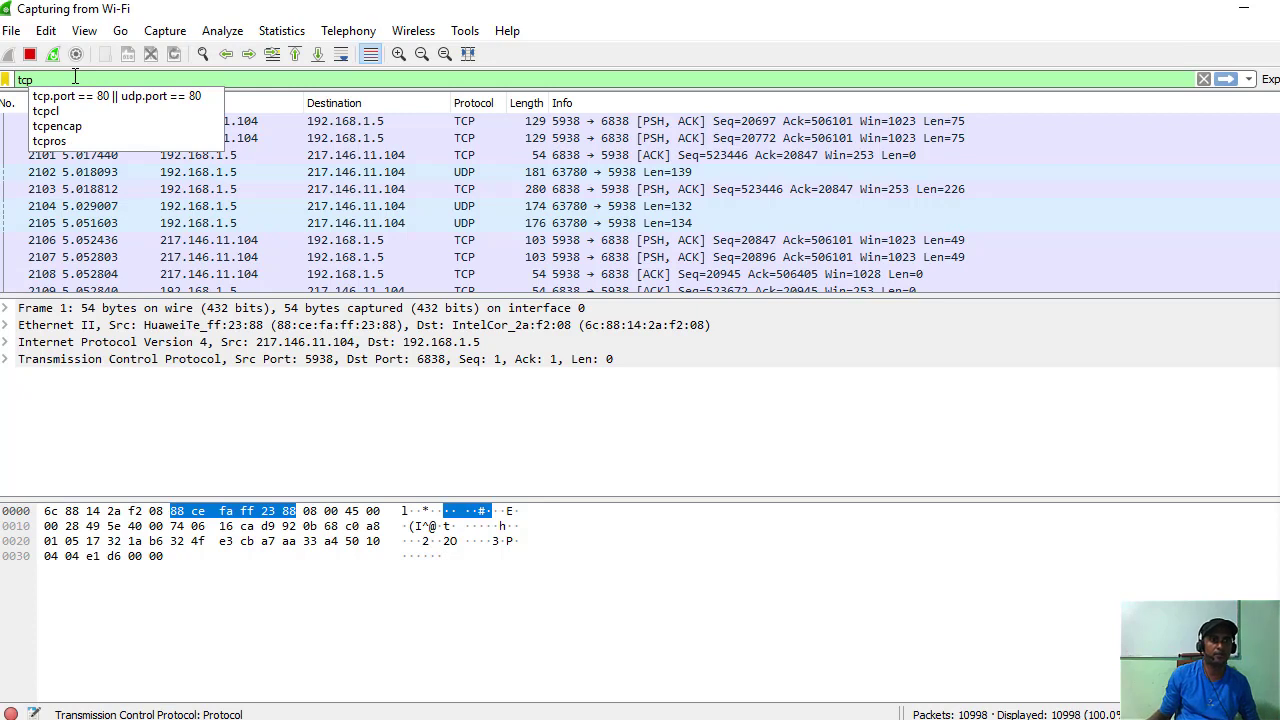
{"action": "left_click", "coordinate": [72, 97]}
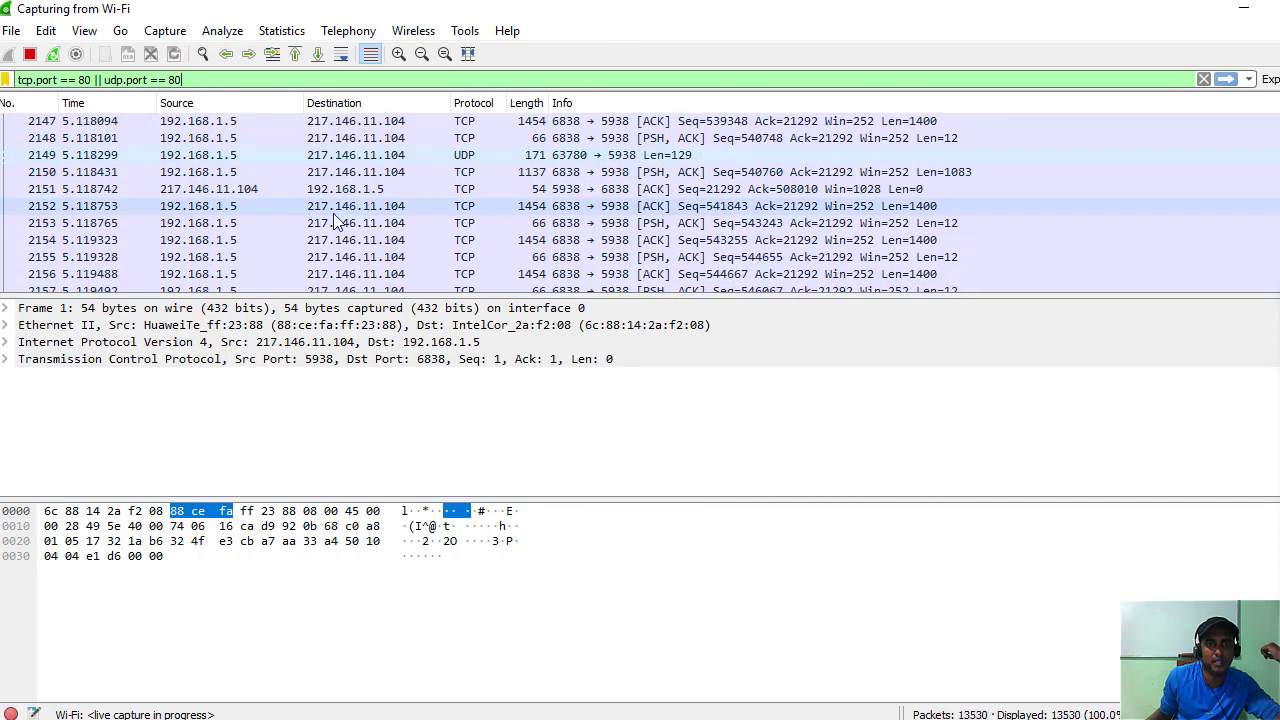
{"action": "scroll", "coordinate": [915, 151], "scroll_direction": "up", "scroll_amount": 6}
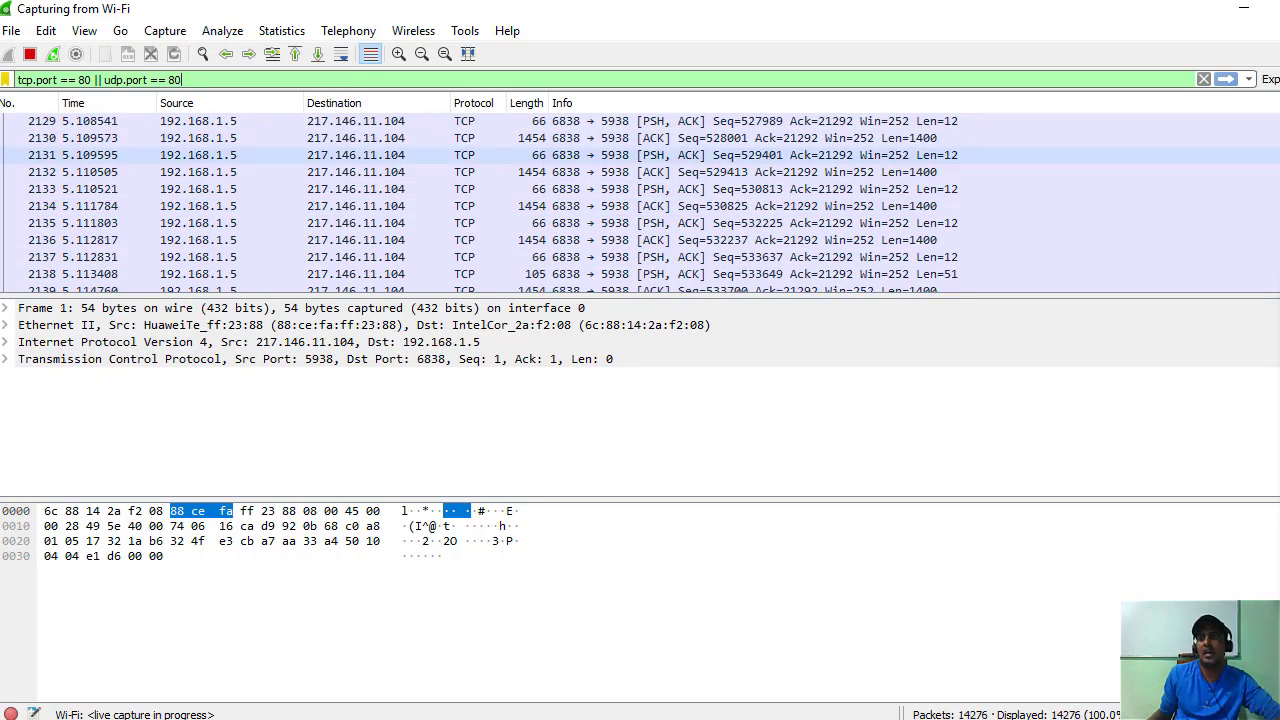
{"action": "mouse_move", "coordinate": [1103, 218]}
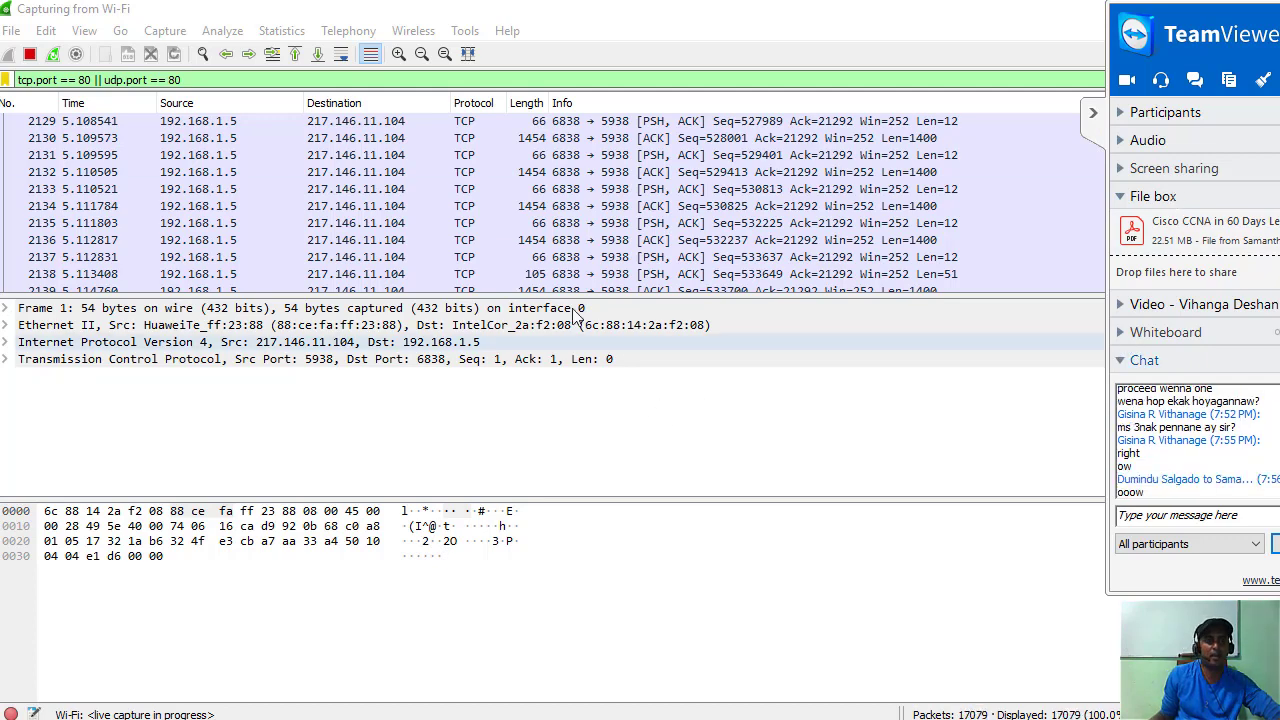
{"action": "scroll", "coordinate": [180, 207], "scroll_direction": "up", "scroll_amount": 3}
{"action": "scroll", "coordinate": [185, 205], "scroll_direction": "up", "scroll_amount": 17}
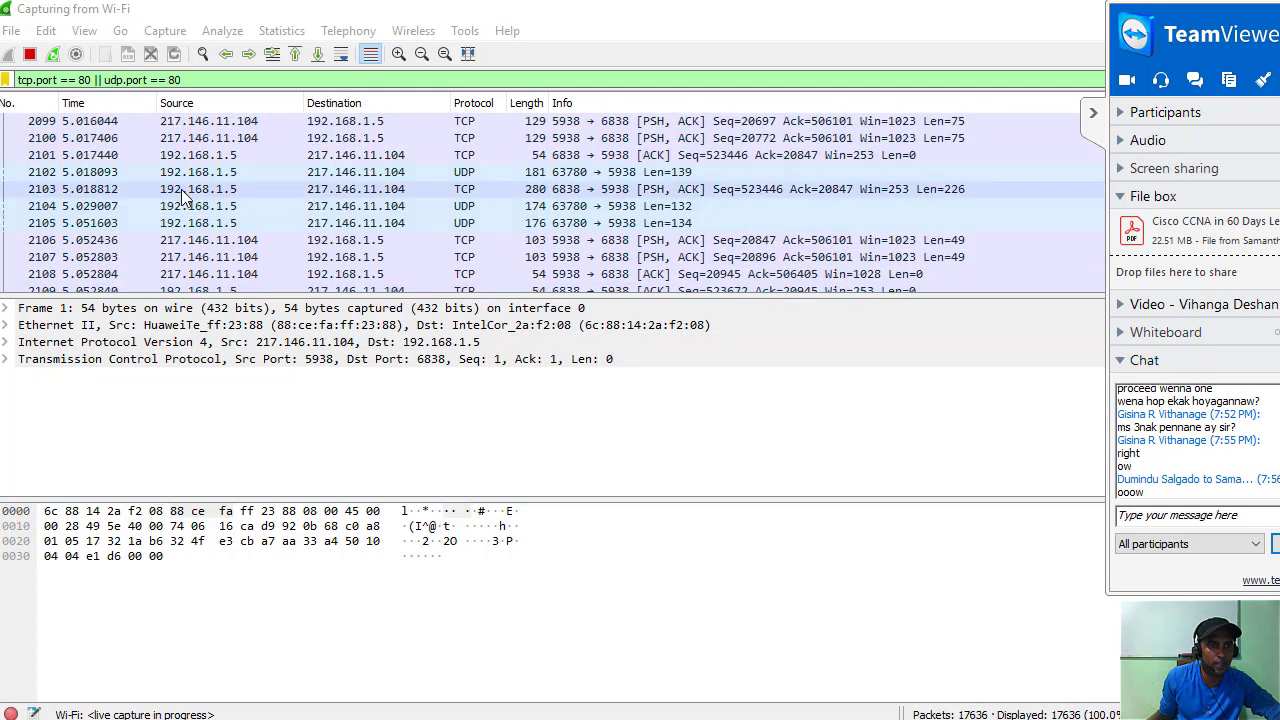
{"action": "scroll", "coordinate": [197, 200], "scroll_direction": "up", "scroll_amount": 20}
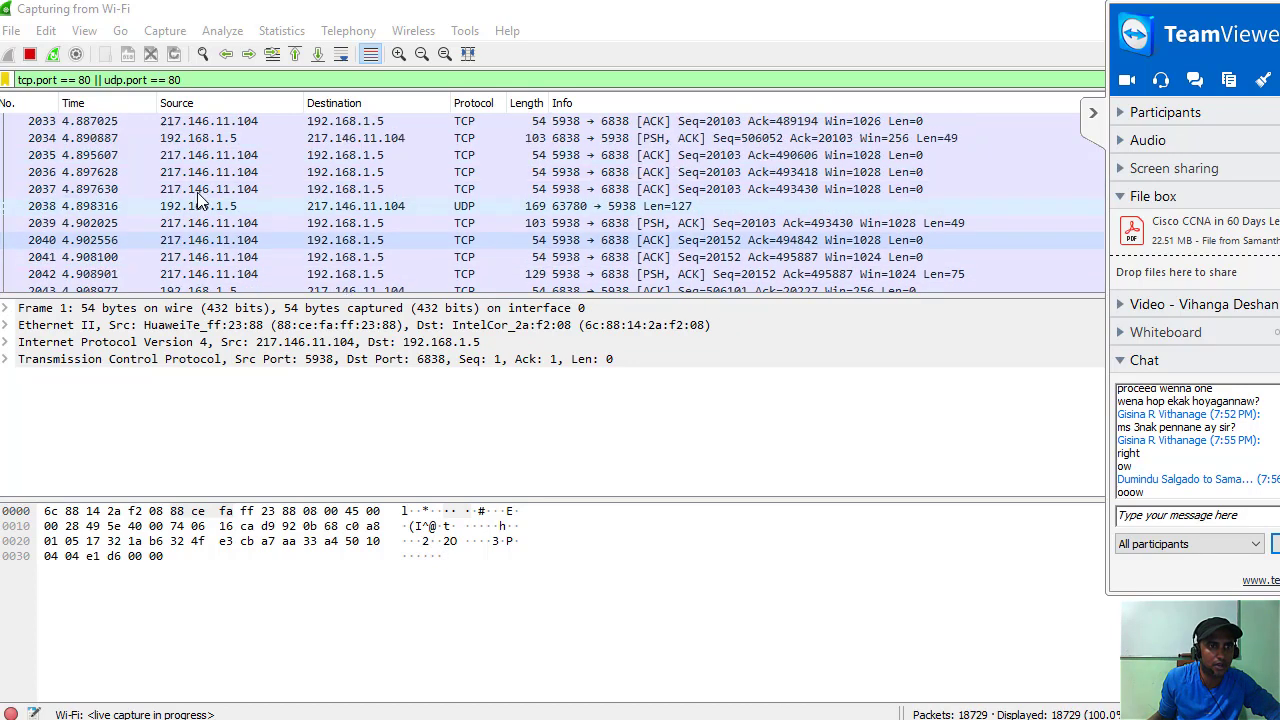
{"action": "scroll", "coordinate": [205, 172], "scroll_direction": "up", "scroll_amount": 9}
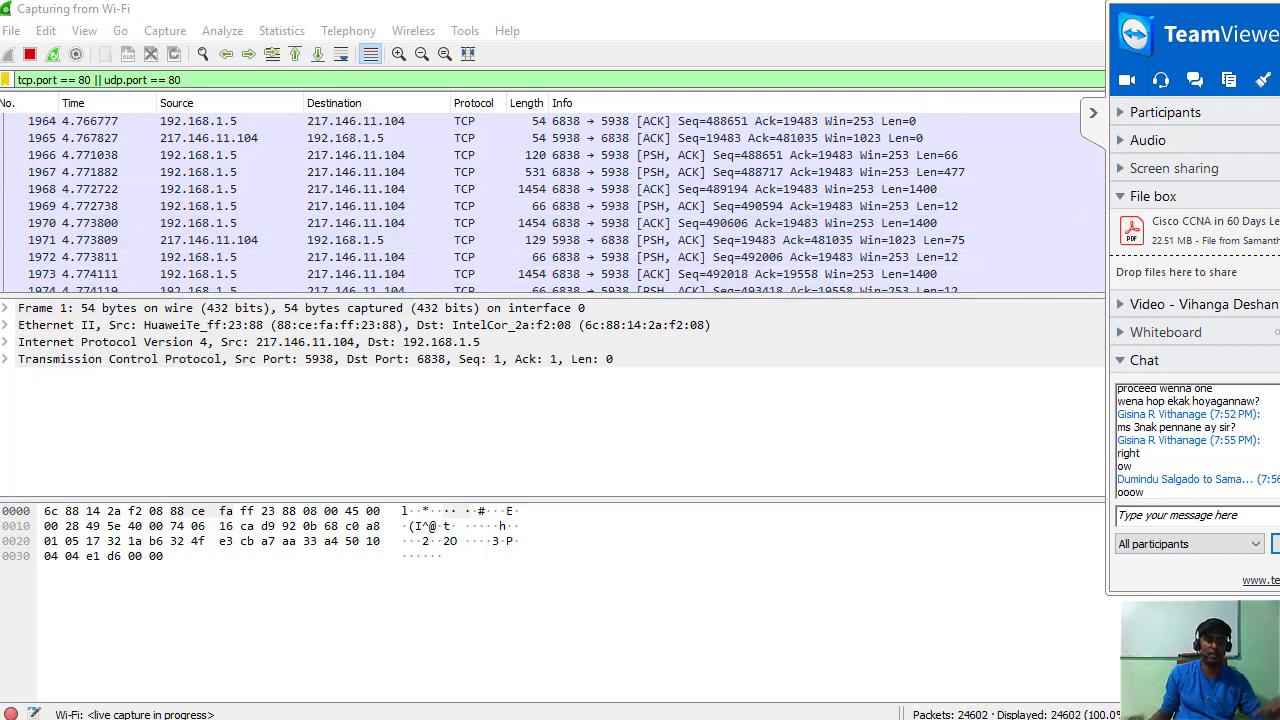
Launch Command Prompt by searching for cmd from the Windows search.
{"action": "key", "text": "super"}
{"action": "type", "text": "cmd"}
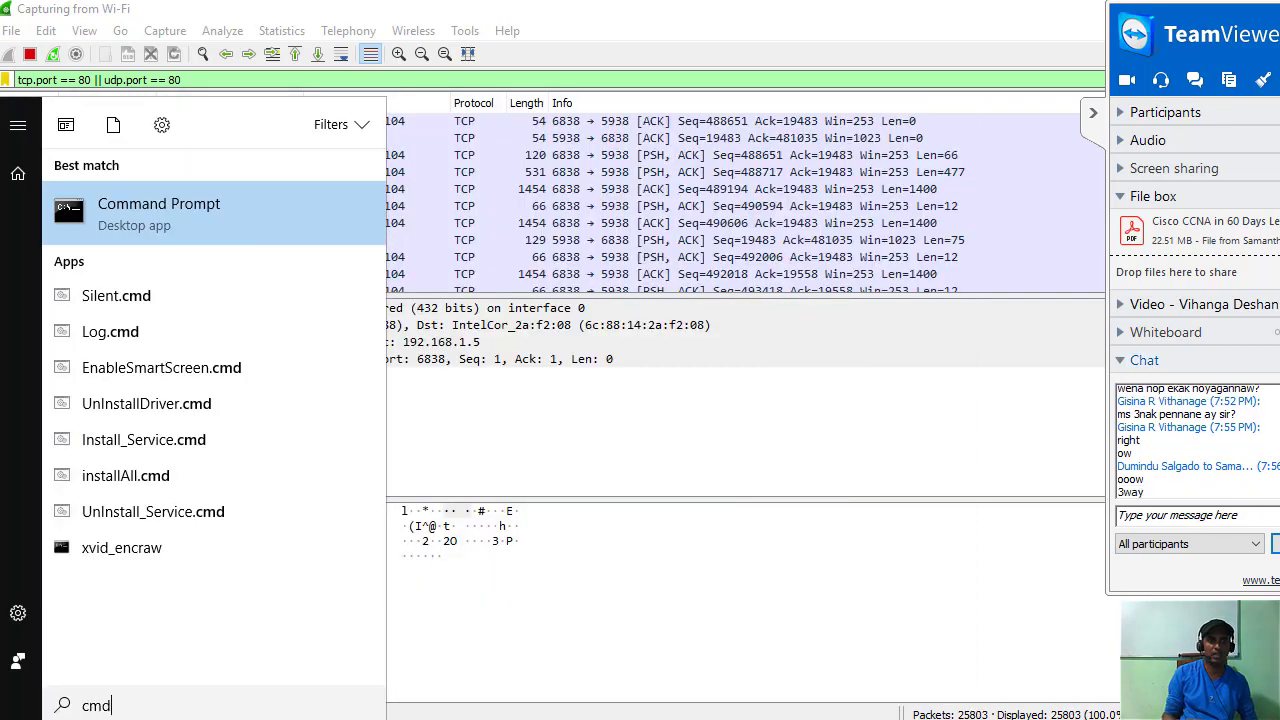
{"action": "key", "text": "Return"}
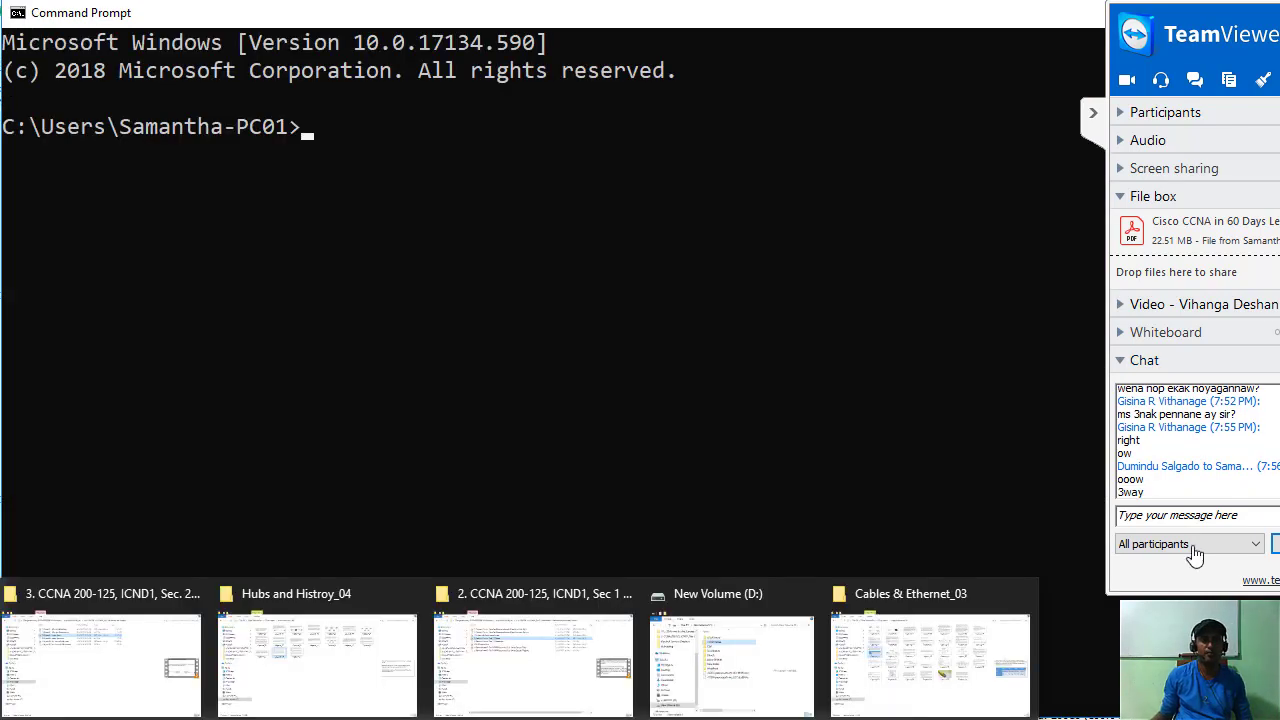
Enter the command netstat -a at the prompt, correcting the typo.
{"action": "type", "text": "ne"}
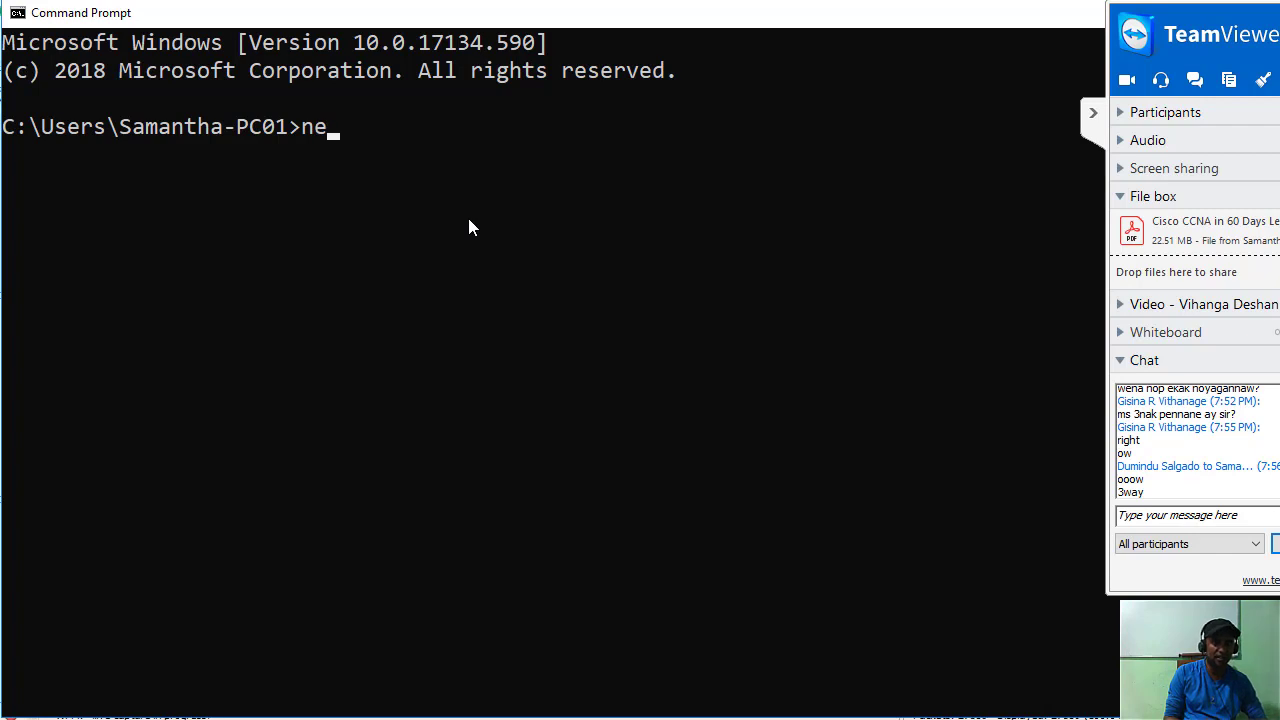
{"action": "type", "text": "tsata"}
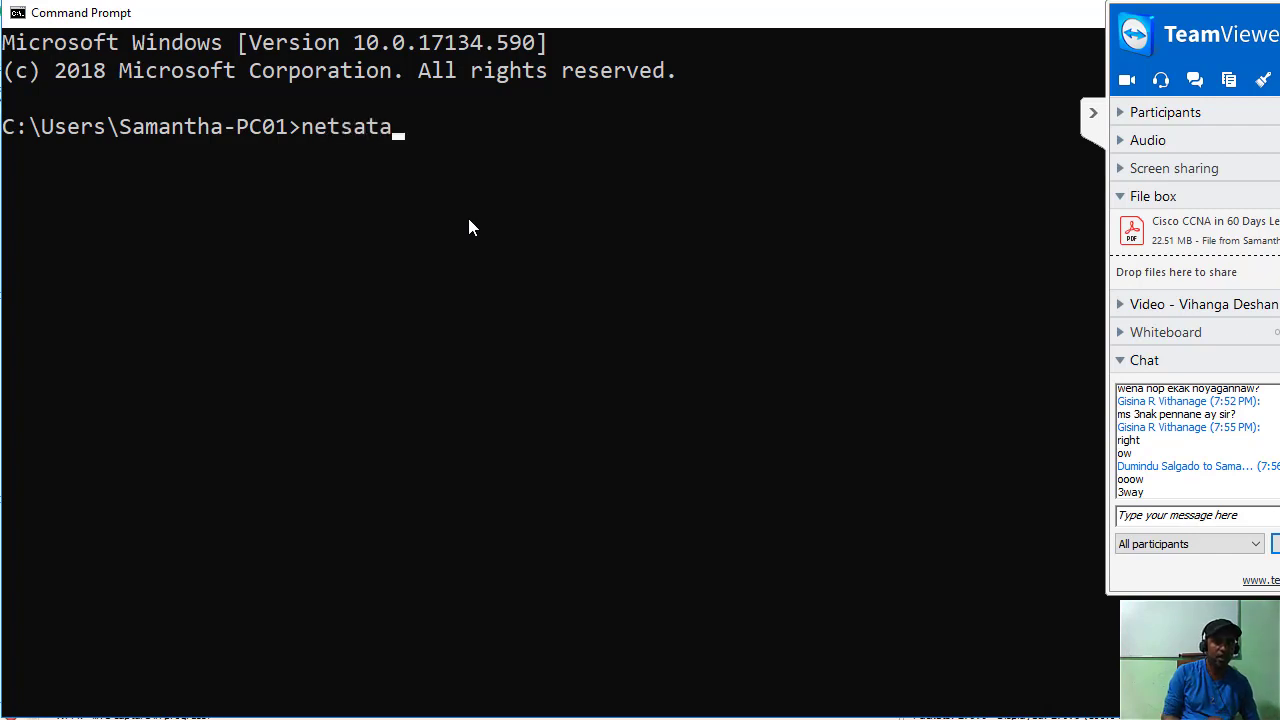
{"action": "key", "text": "BackSpace"}
{"action": "key", "text": "BackSpace"}
{"action": "key", "text": "BackSpace"}
{"action": "type", "text": "tat -"}
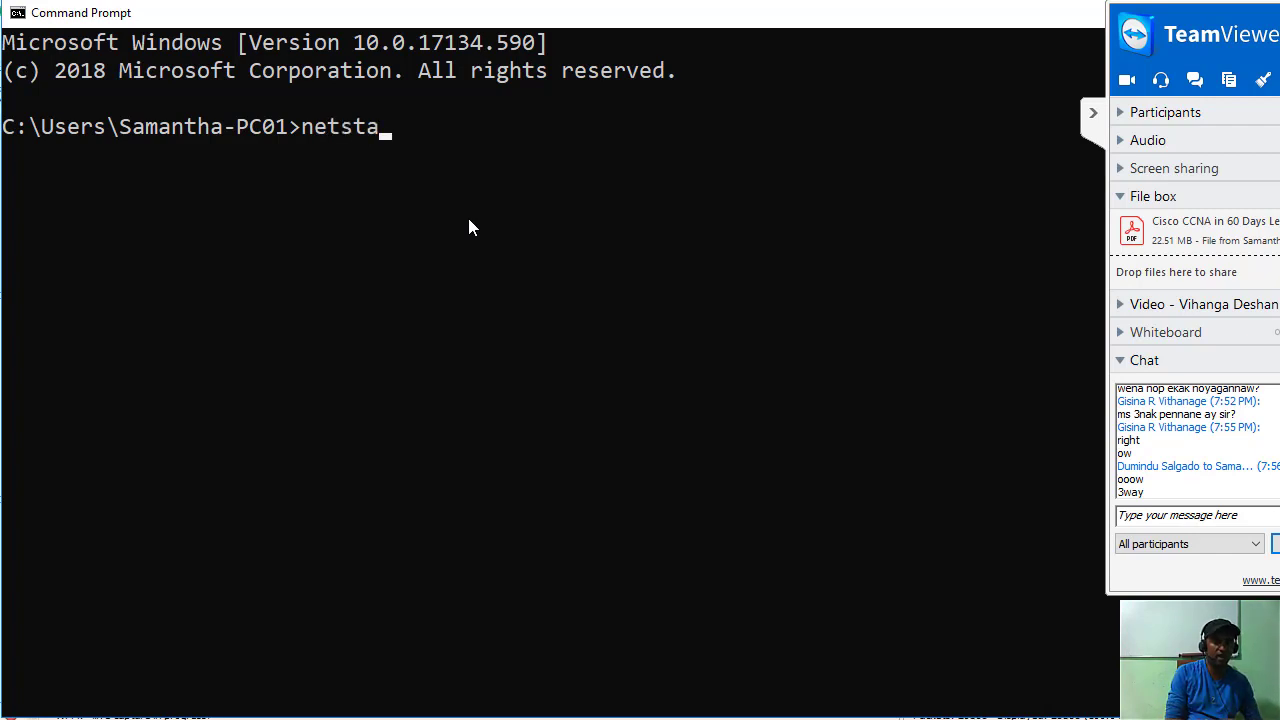
{"action": "type", "text": "a"}
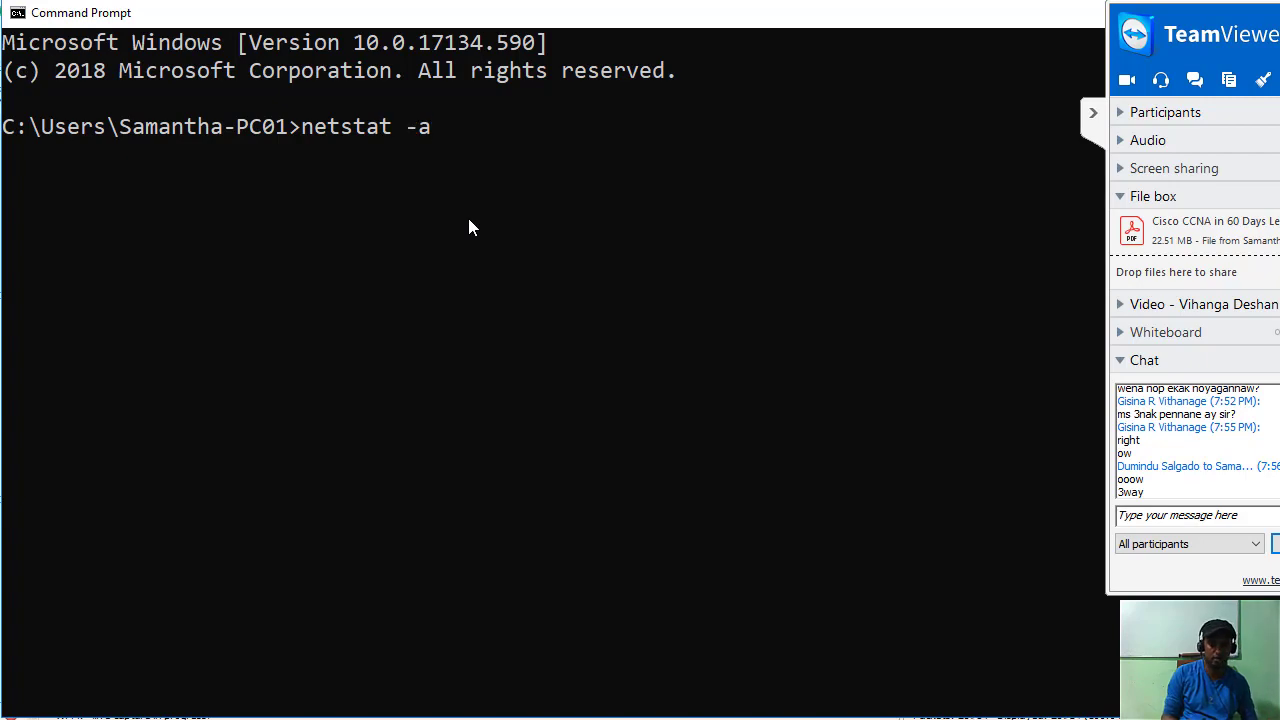
Run netstat -a and scroll through the listed active connections and their states.
{"action": "key", "text": "Return"}
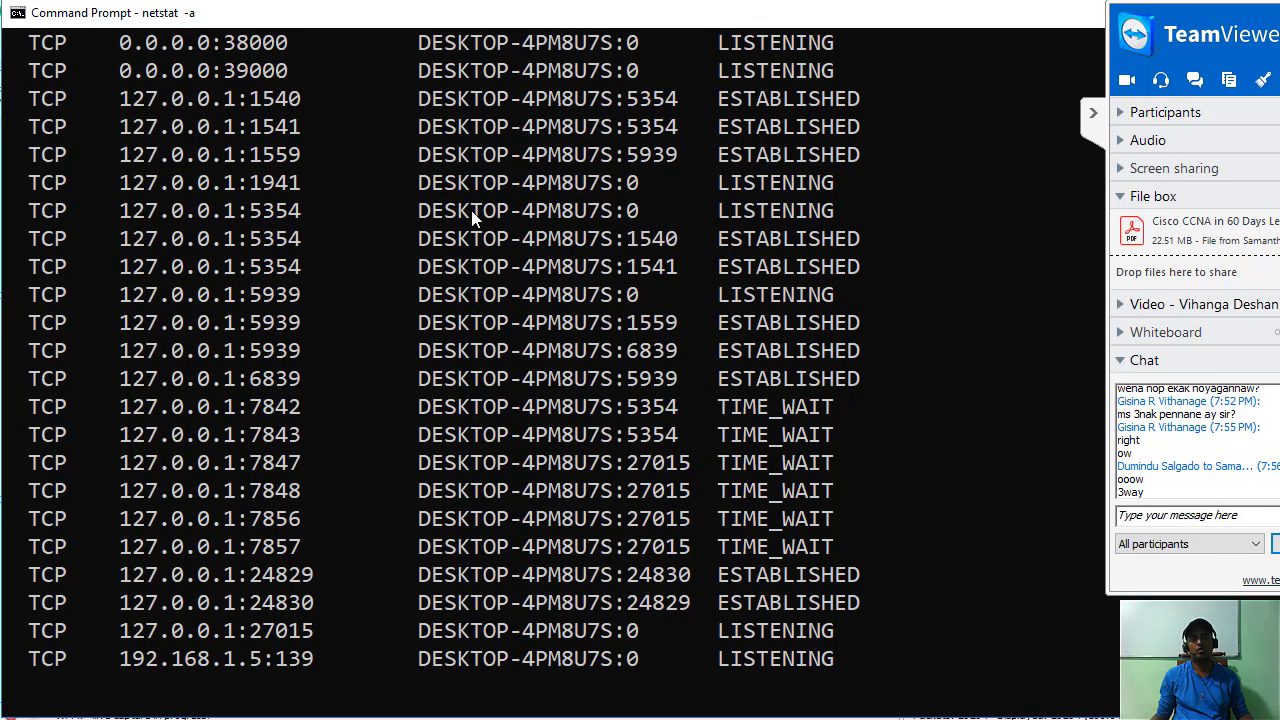
{"action": "scroll", "coordinate": [452, 204], "scroll_direction": "up", "scroll_amount": 7}
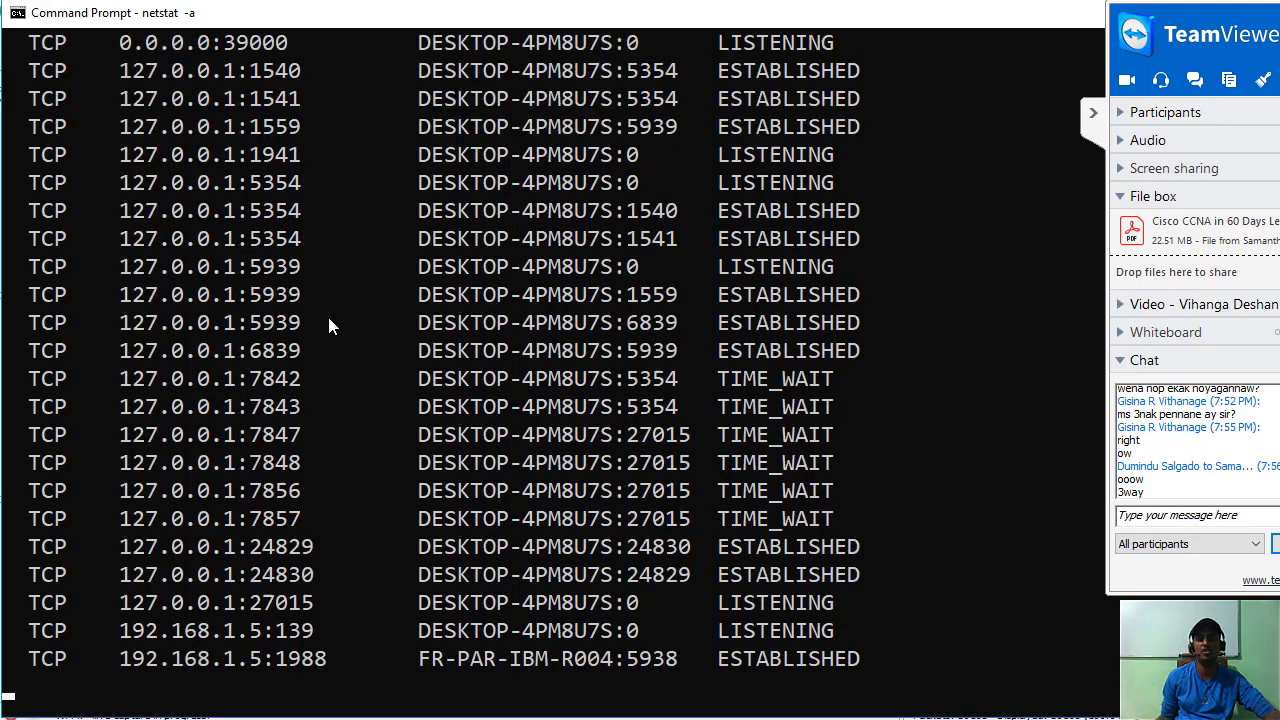
{"action": "scroll", "coordinate": [327, 313], "scroll_direction": "down", "scroll_amount": 4}
{"action": "scroll", "coordinate": [306, 303], "scroll_direction": "up", "scroll_amount": 5}
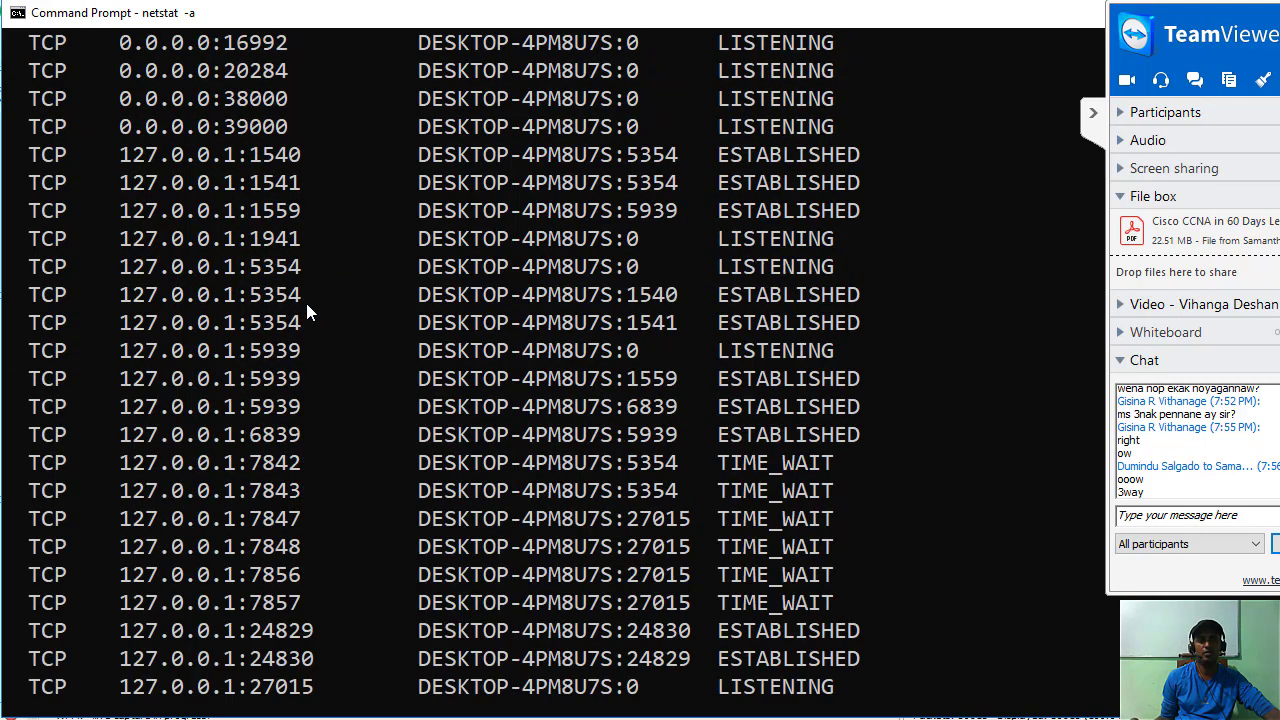
{"action": "scroll", "coordinate": [307, 305], "scroll_direction": "up", "scroll_amount": 7}
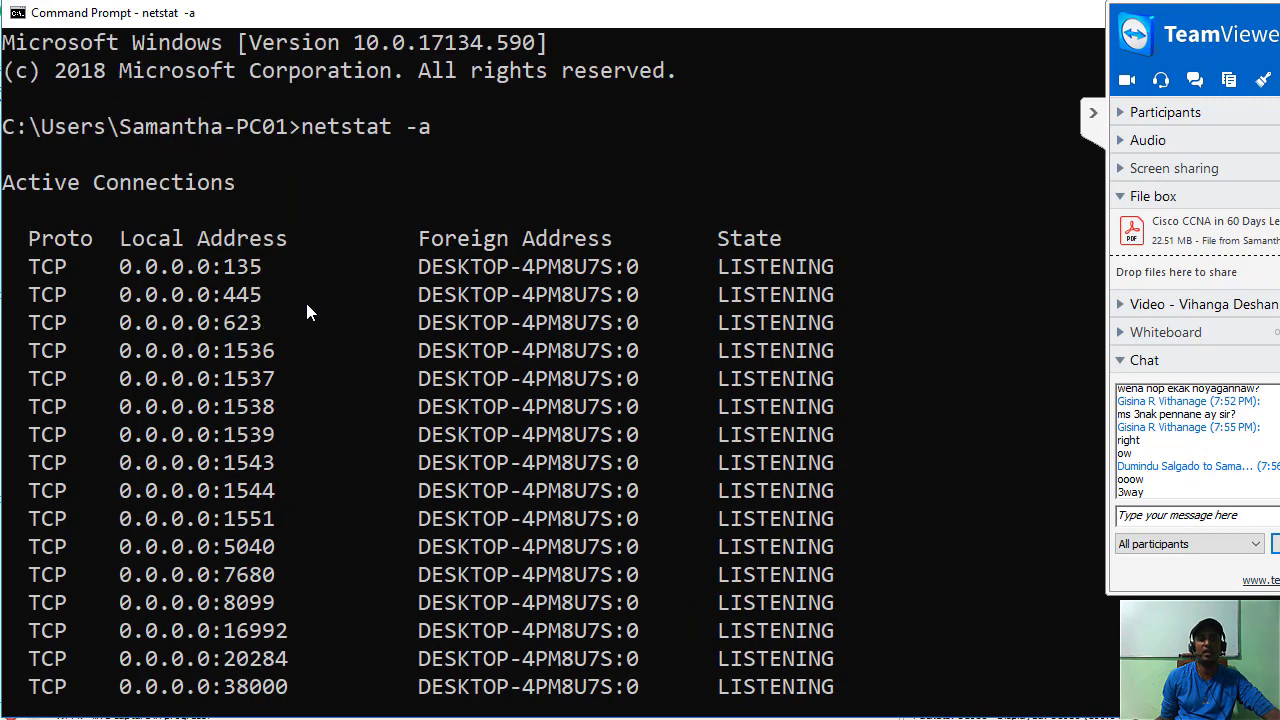
{"action": "scroll", "coordinate": [307, 313], "scroll_direction": "down", "scroll_amount": 5}
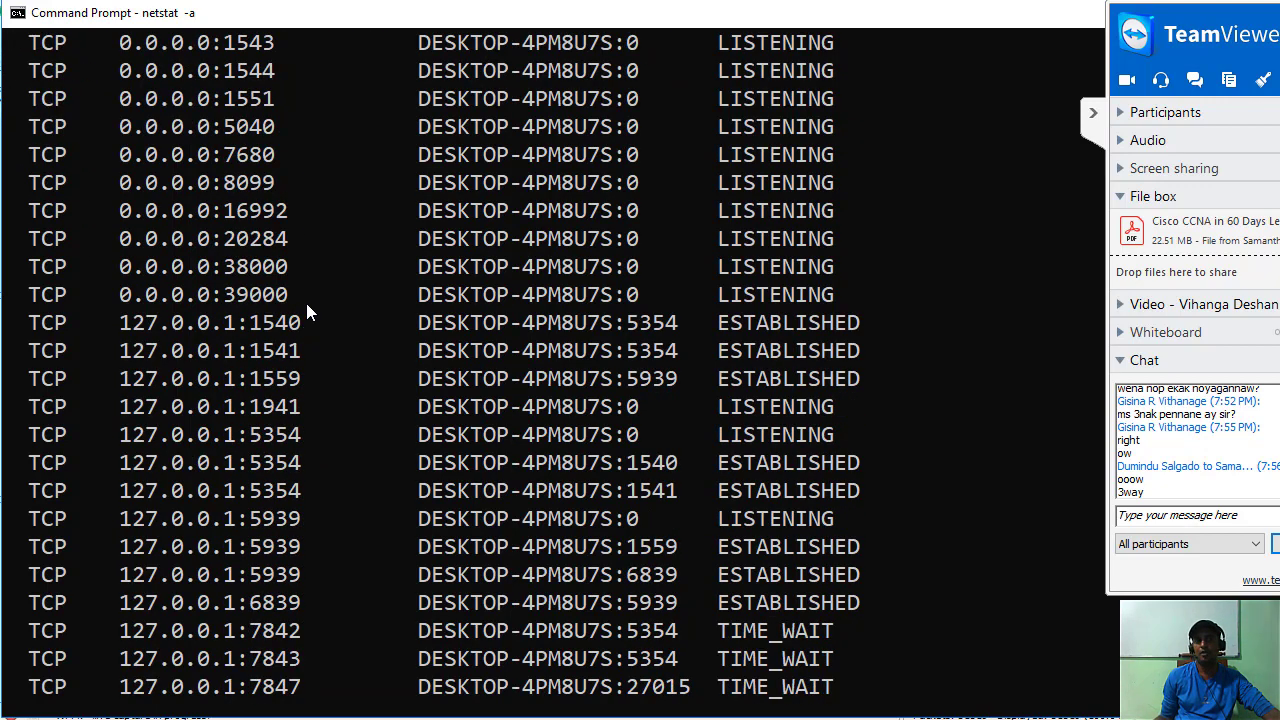
{"action": "scroll", "coordinate": [312, 313], "scroll_direction": "down", "scroll_amount": 5}
{"action": "scroll", "coordinate": [314, 305], "scroll_direction": "up", "scroll_amount": 3}
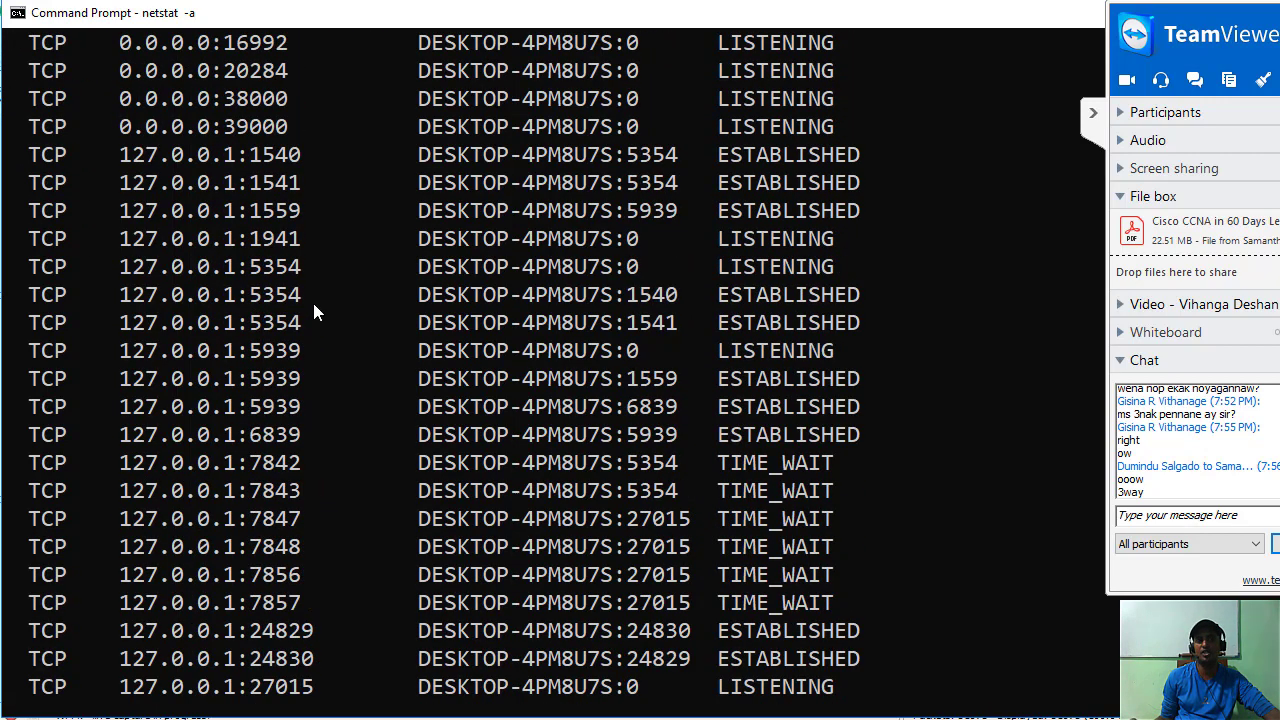
{"action": "scroll", "coordinate": [340, 303], "scroll_direction": "down", "scroll_amount": 5}
{"action": "scroll", "coordinate": [419, 332], "scroll_direction": "up", "scroll_amount": 12}
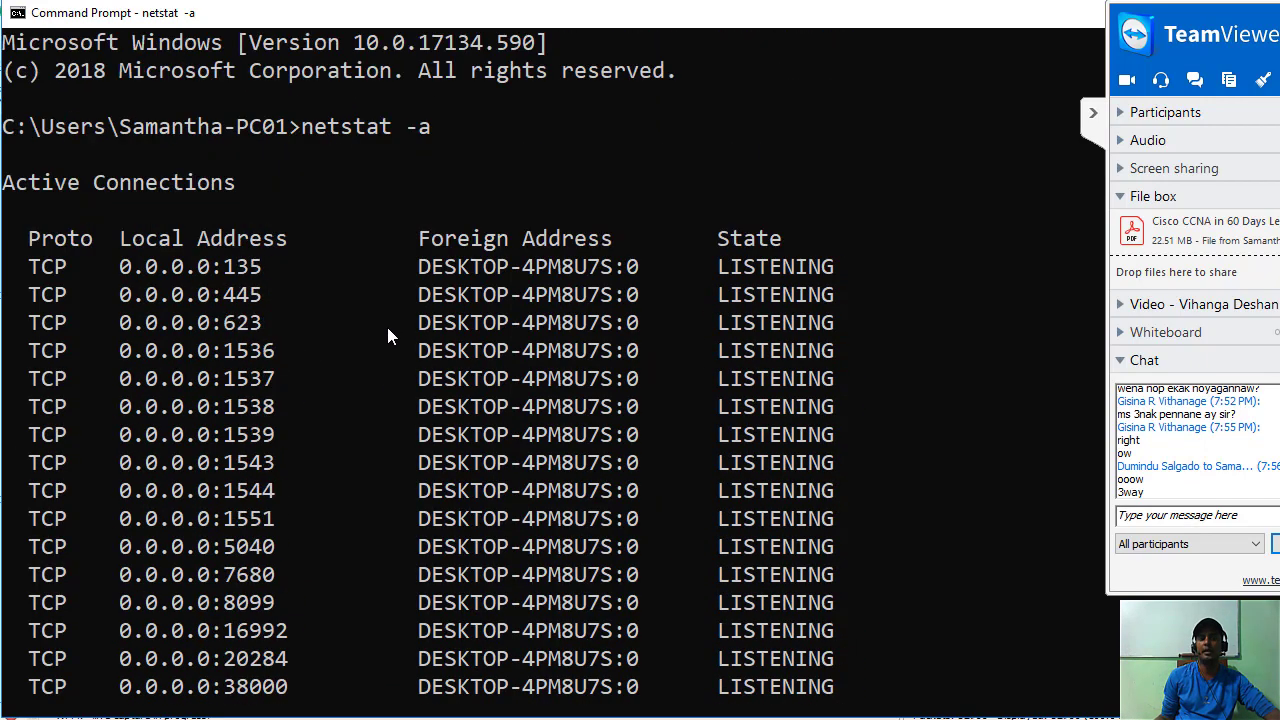
Copy the netstat -a command text from the console and review the output again.
{"action": "left_click_drag", "start_coordinate": [302, 128], "coordinate": [433, 140]}
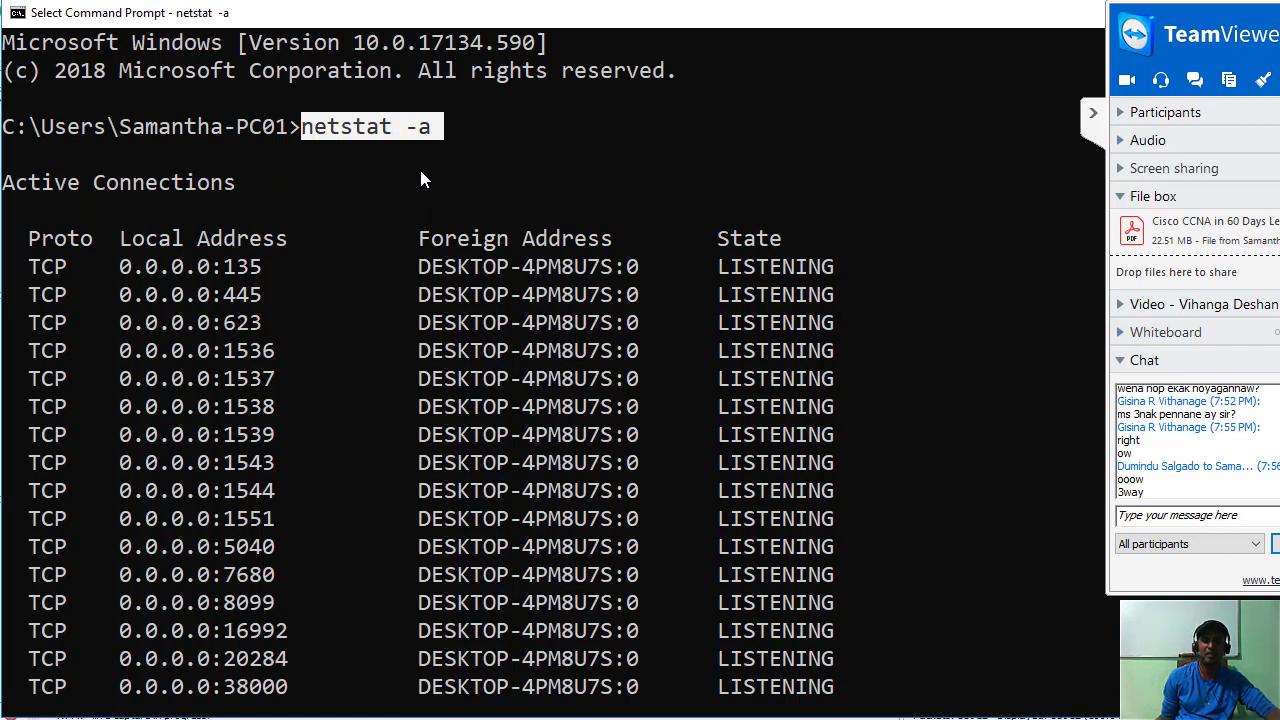
{"action": "right_click", "coordinate": [684, 280]}
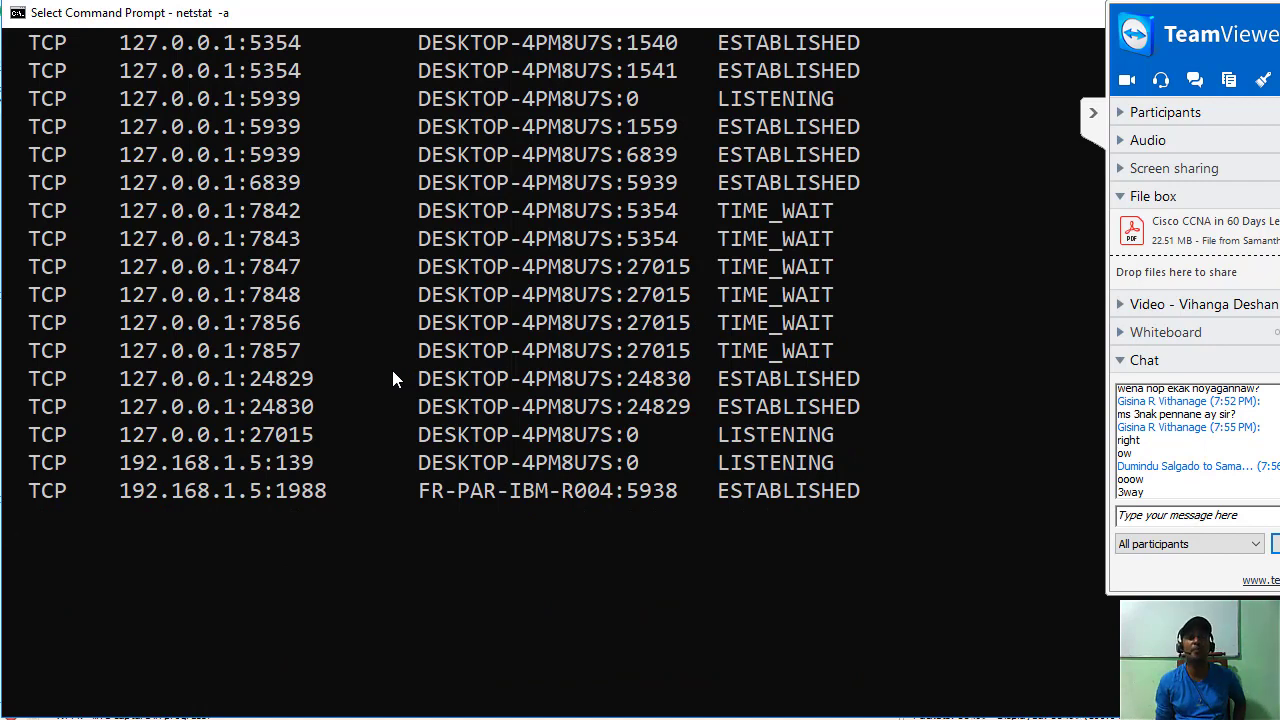
{"action": "scroll", "coordinate": [412, 356], "scroll_direction": "up", "scroll_amount": 3}
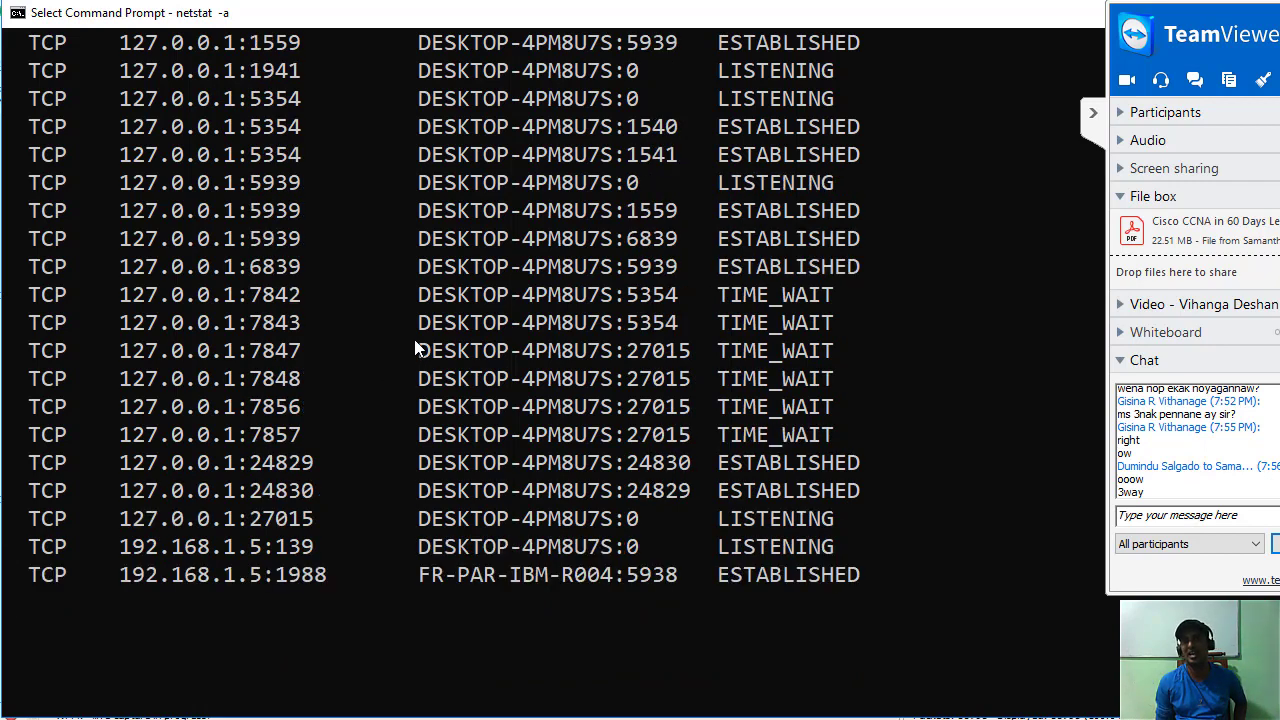
{"action": "scroll", "coordinate": [407, 357], "scroll_direction": "down", "scroll_amount": 3}
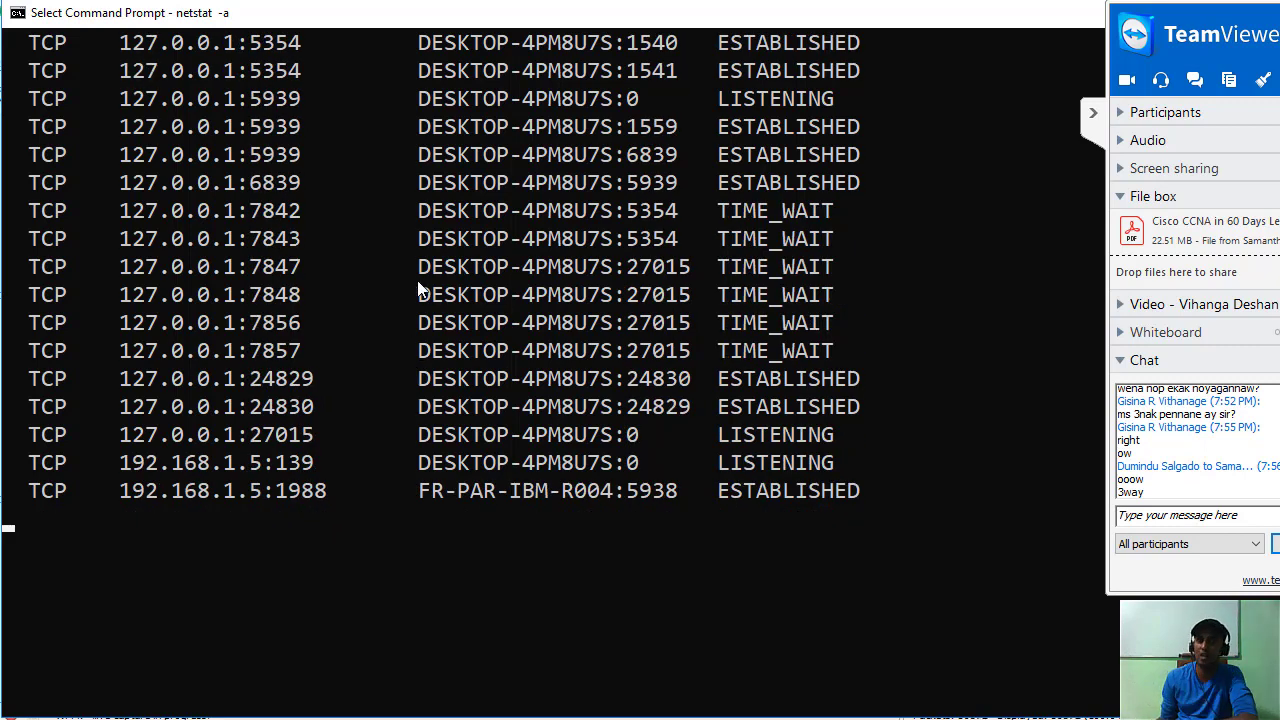
{"action": "scroll", "coordinate": [461, 374], "scroll_direction": "up", "scroll_amount": 9}
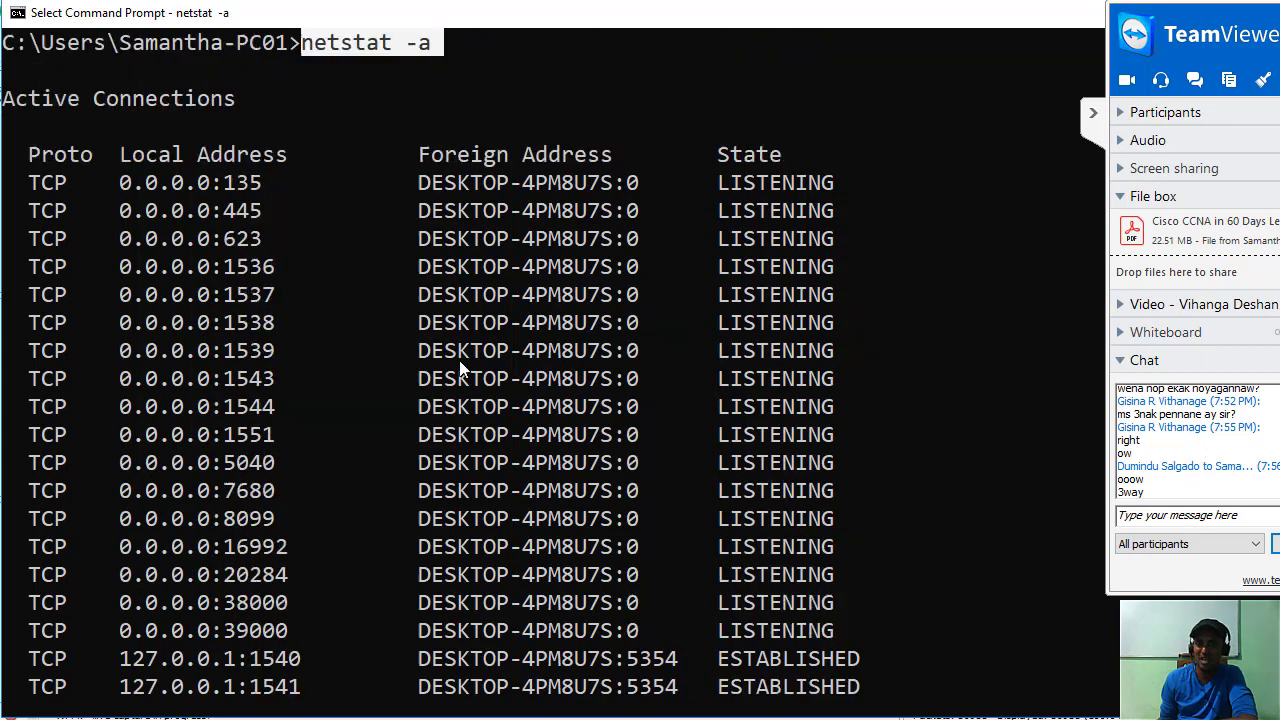
{"action": "scroll", "coordinate": [459, 368], "scroll_direction": "up", "scroll_amount": 1}
{"action": "scroll", "coordinate": [449, 334], "scroll_direction": "down", "scroll_amount": 8}
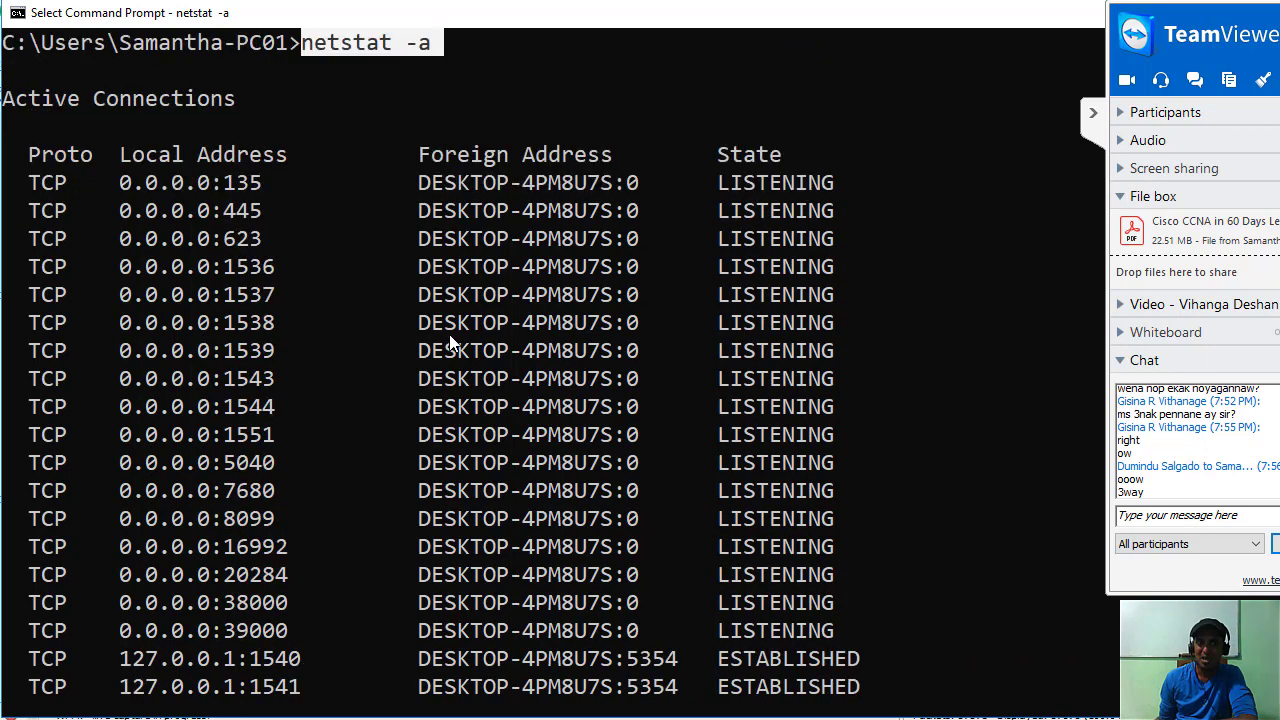
Hide TeamViewer's side panel and minimize Command Prompt to reveal the Wireshark capture.
{"action": "left_click", "coordinate": [1090, 118]}
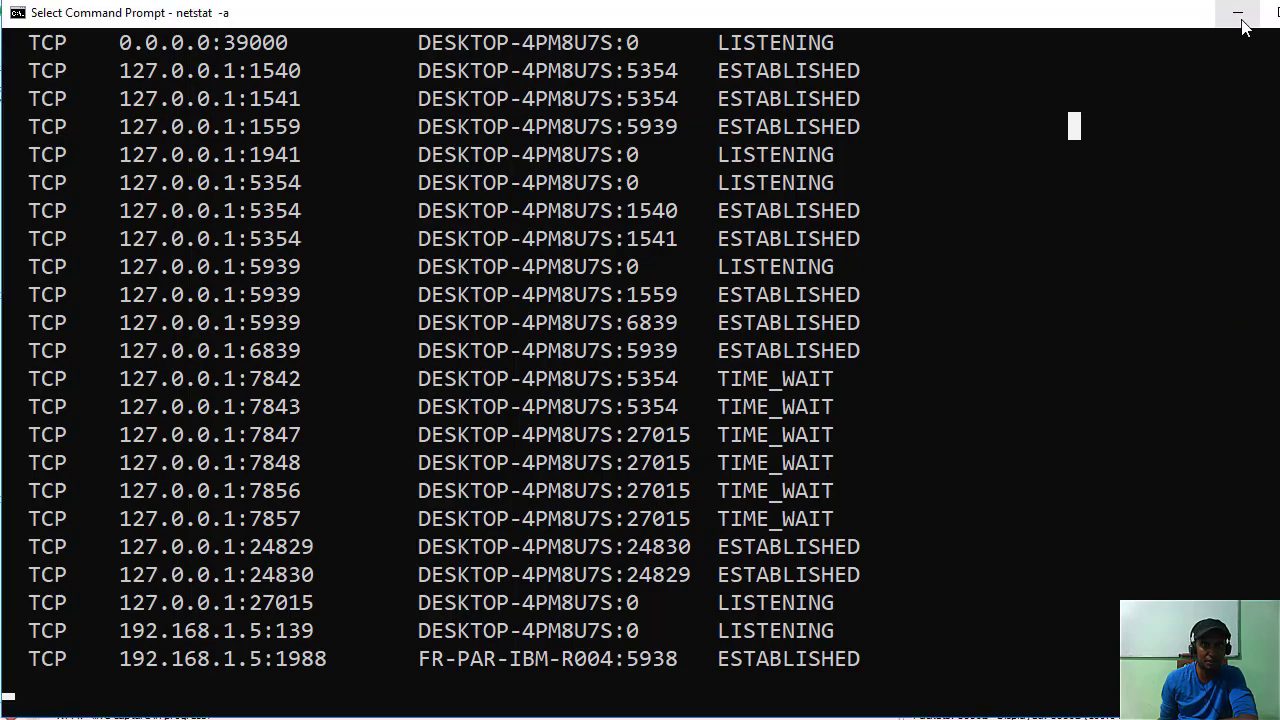
{"action": "left_click", "coordinate": [1242, 22]}
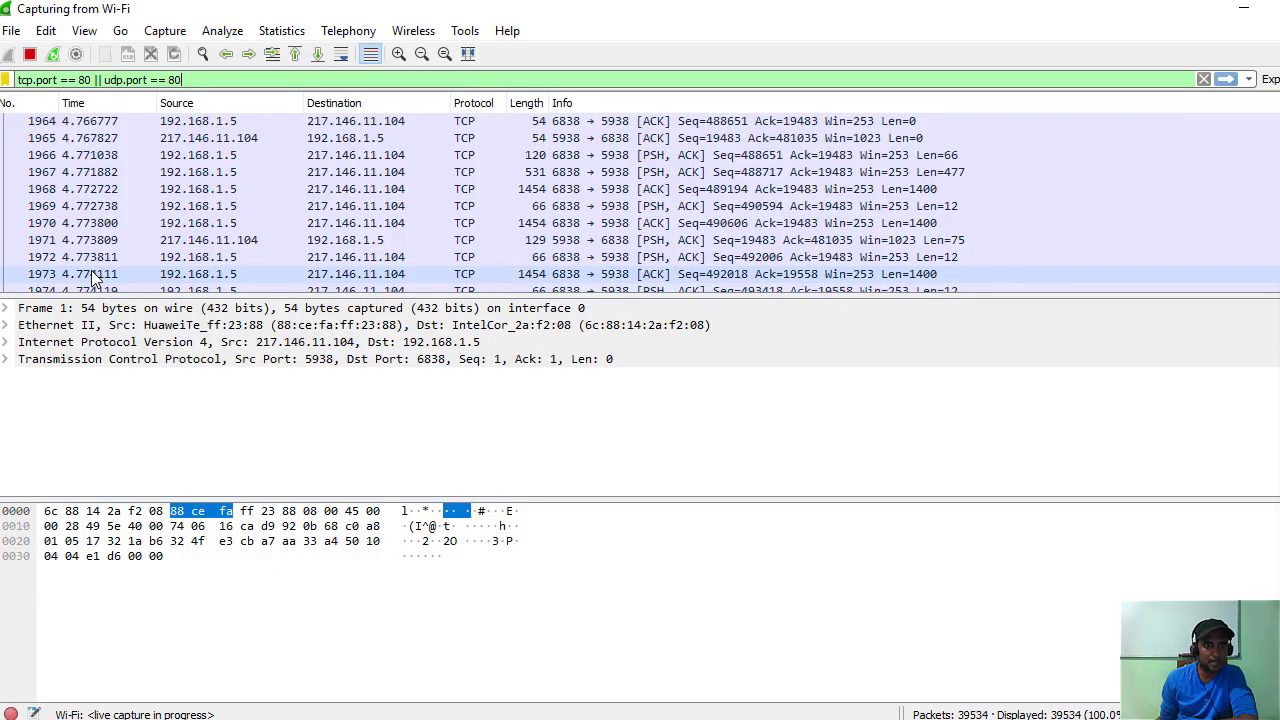
{"action": "scroll", "coordinate": [184, 258], "scroll_direction": "up", "scroll_amount": 8}
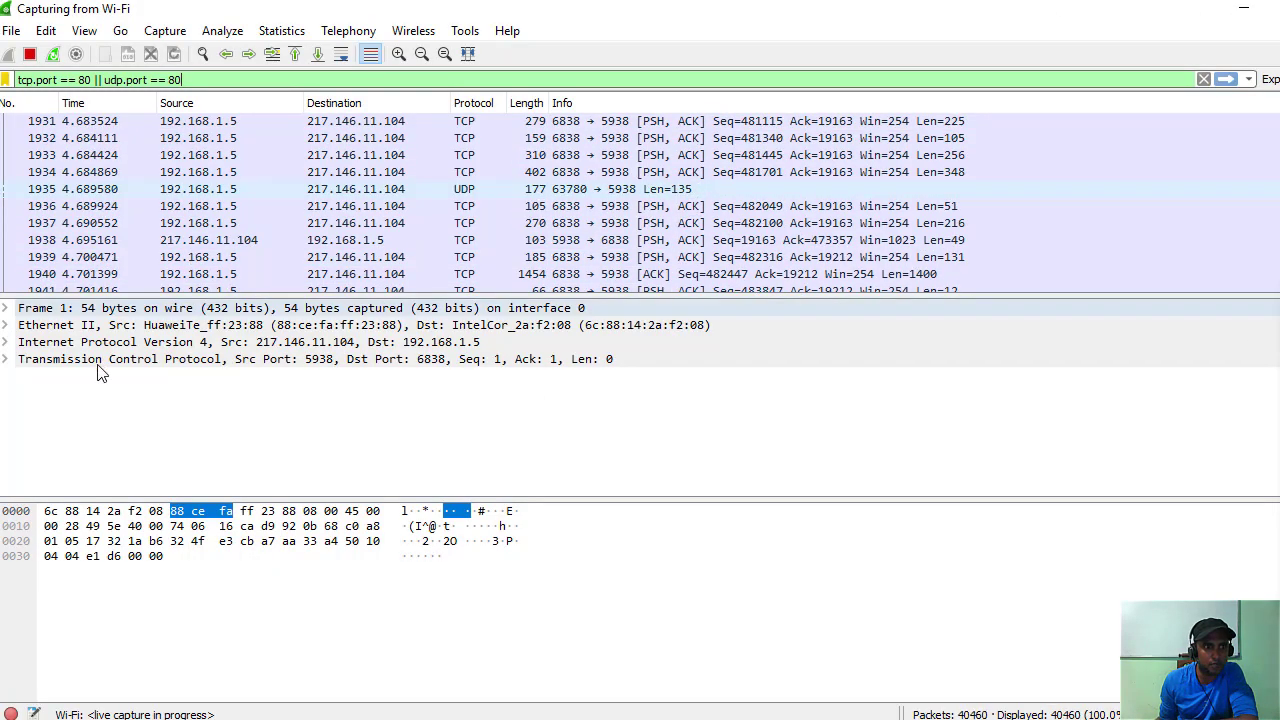
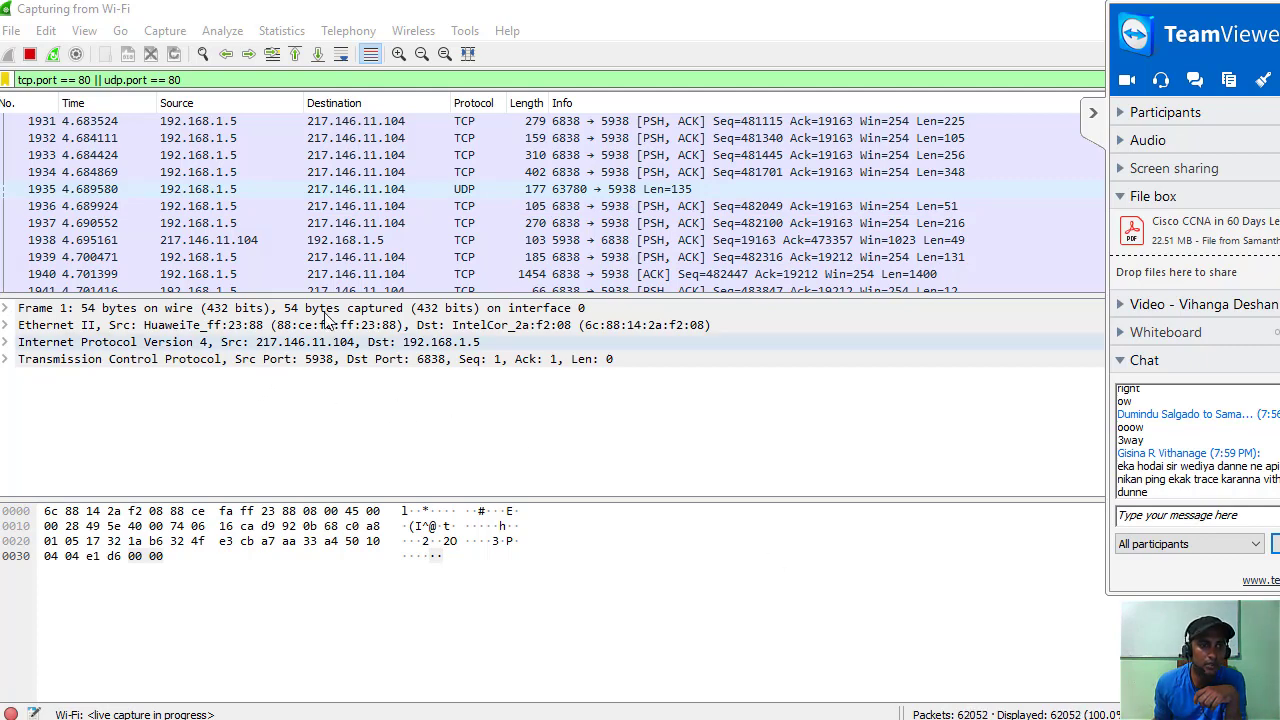
Highlight frame 1's TCP header (port 5938 to 6838) in the packet bytes view.
{"action": "left_click", "coordinate": [316, 362]}
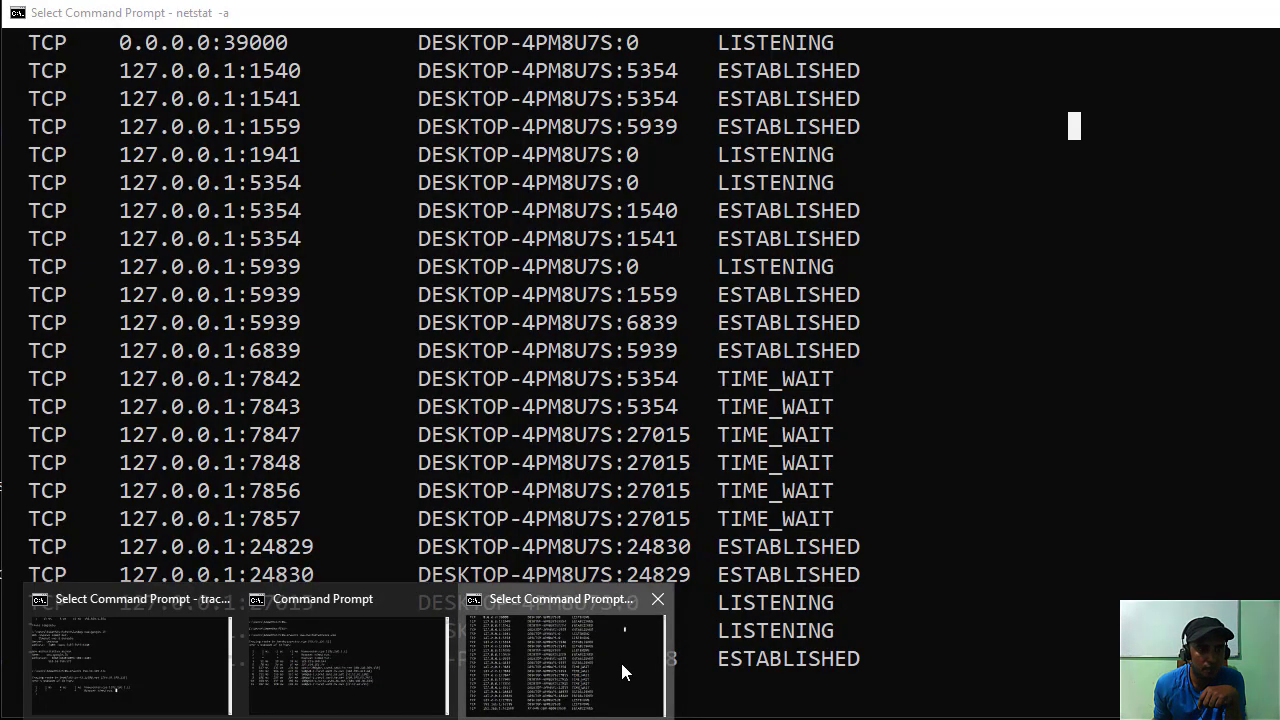
{"action": "left_click", "coordinate": [620, 659]}
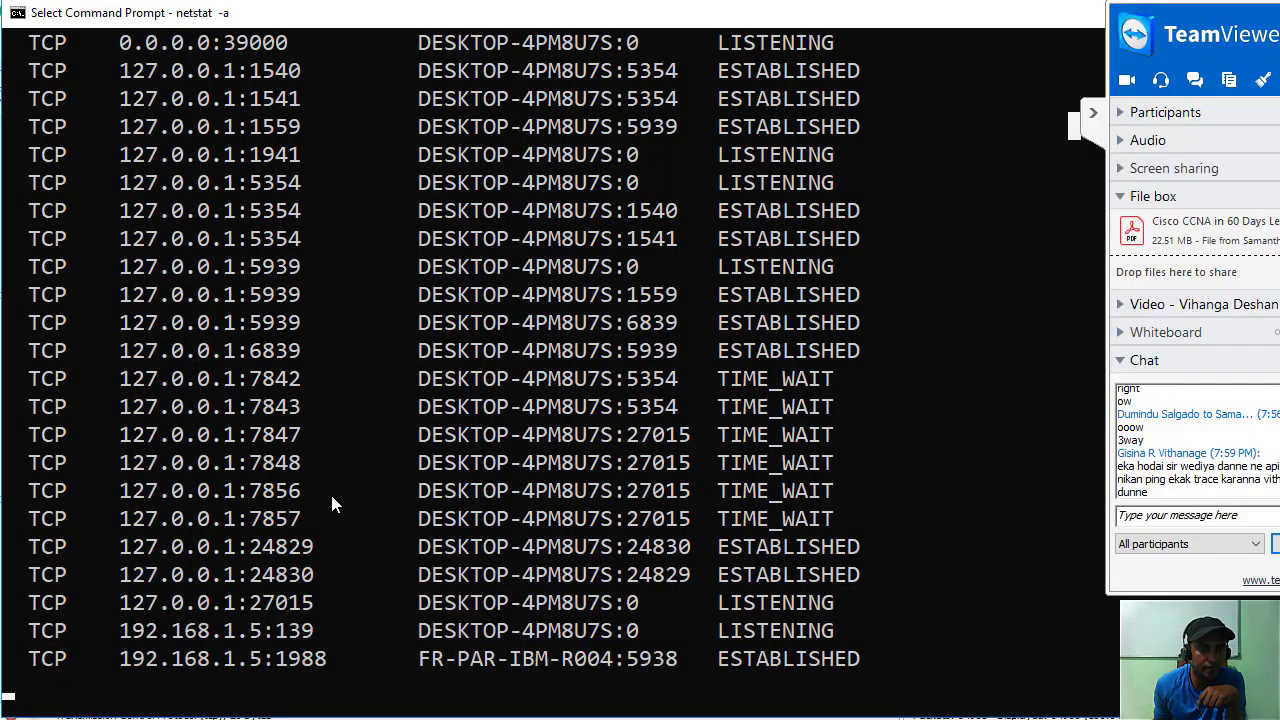
{"action": "scroll", "coordinate": [375, 530], "scroll_direction": "down", "scroll_amount": 2}
{"action": "scroll", "coordinate": [456, 600], "scroll_direction": "up", "scroll_amount": 1}
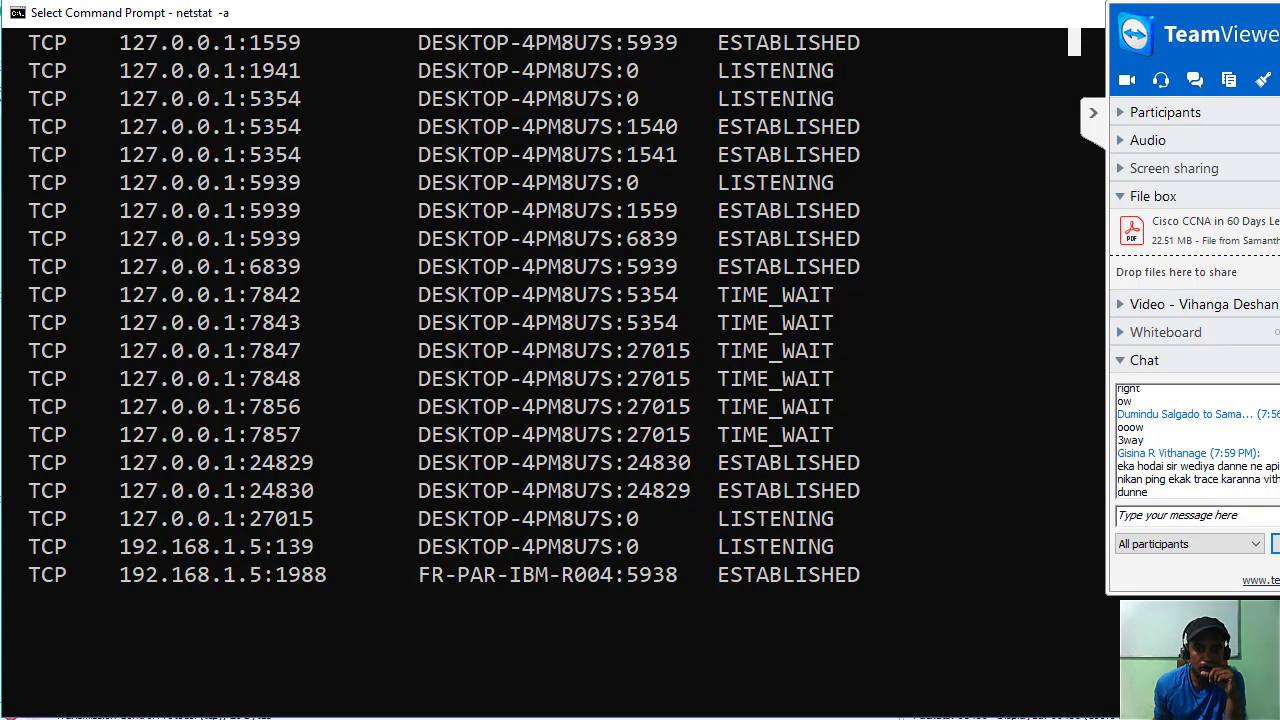
{"action": "left_click", "coordinate": [366, 713]}
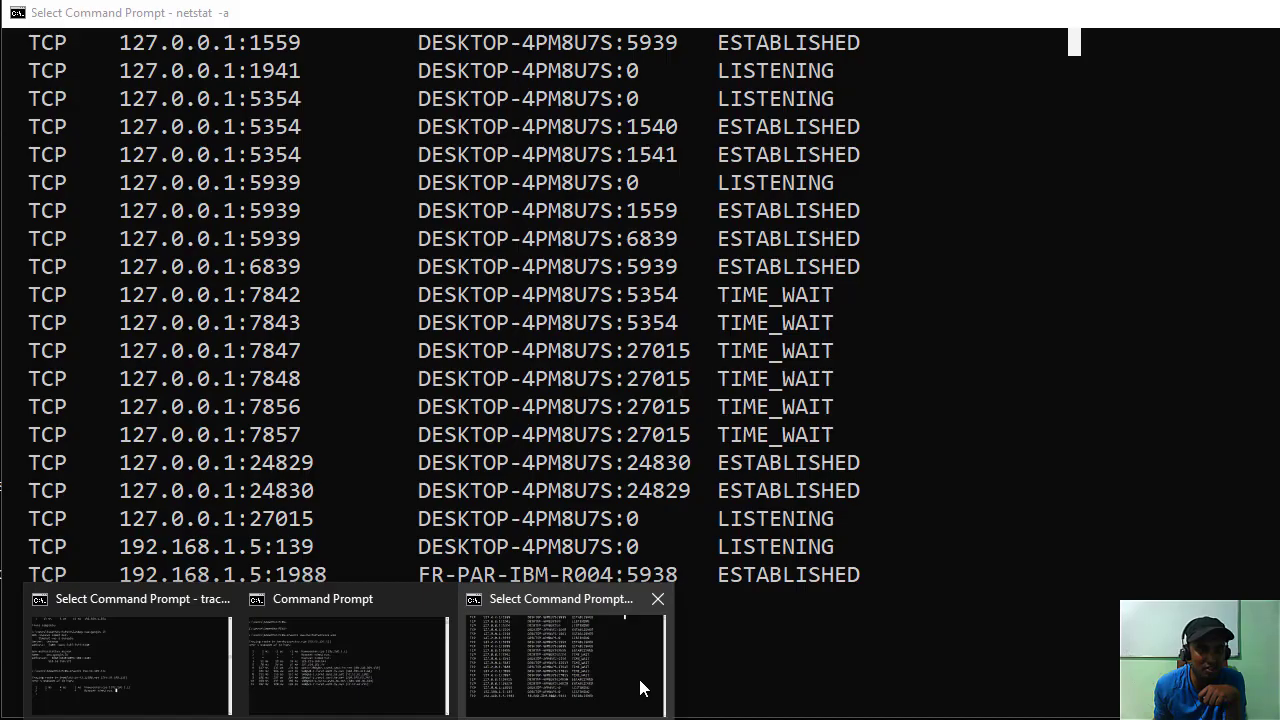
{"action": "left_click", "coordinate": [640, 686]}
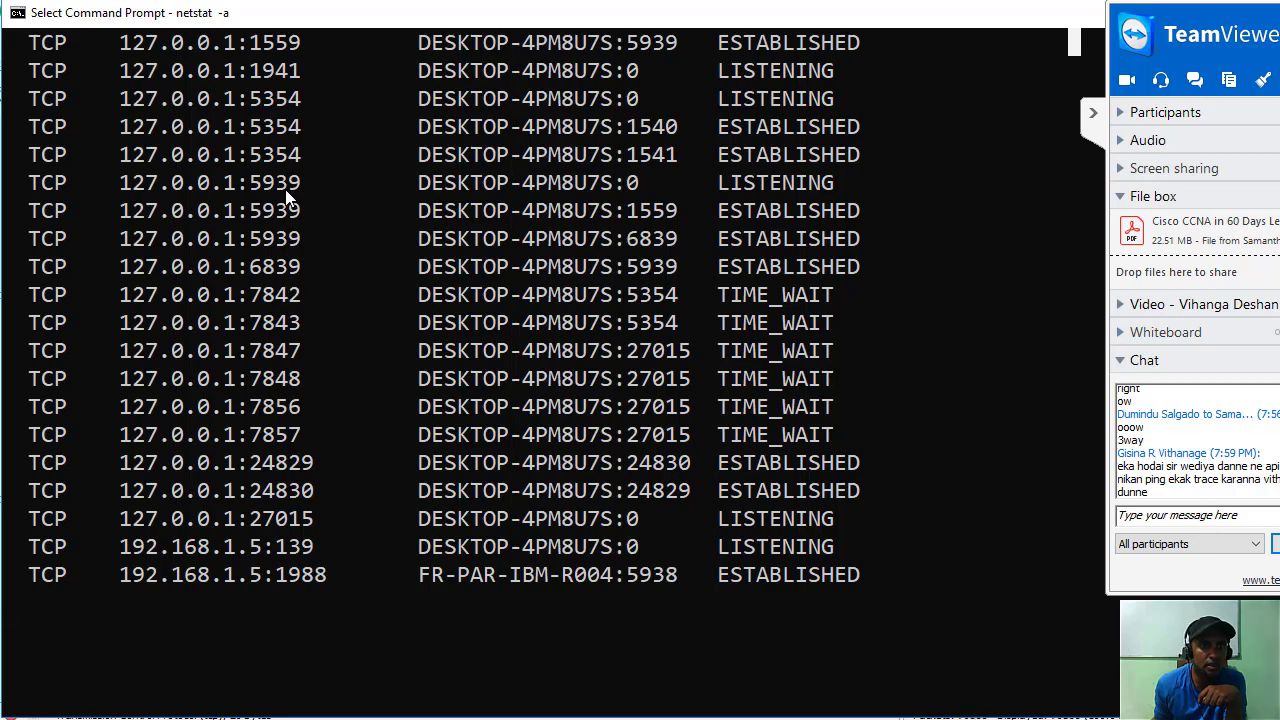
{"action": "scroll", "coordinate": [266, 390], "scroll_direction": "up", "scroll_amount": 5}
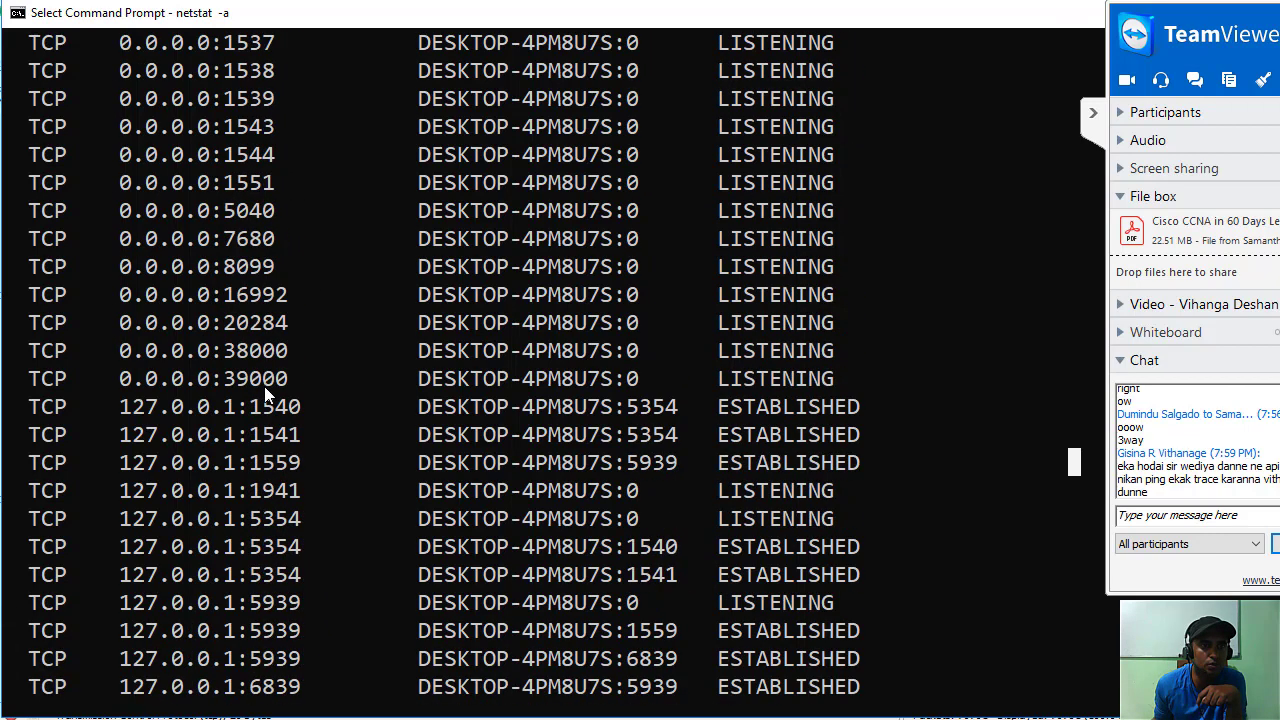
{"action": "scroll", "coordinate": [250, 460], "scroll_direction": "up", "scroll_amount": 2}
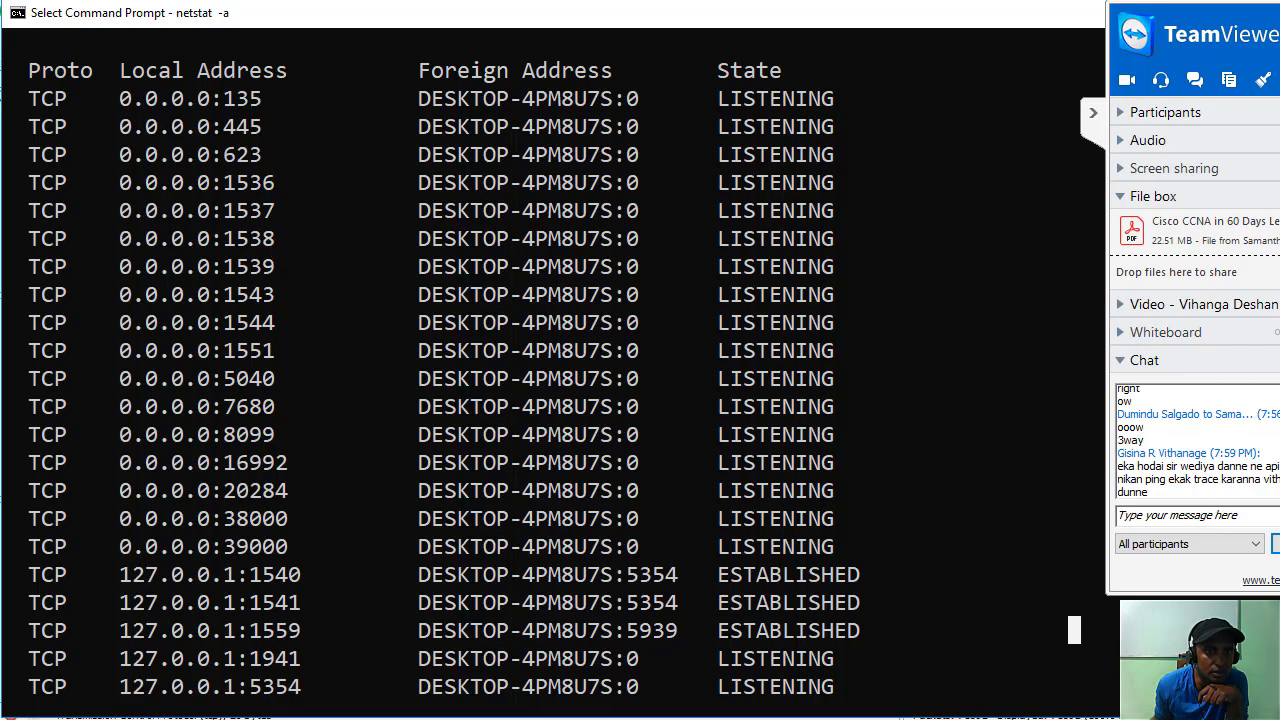
{"action": "scroll", "coordinate": [242, 317], "scroll_direction": "down", "scroll_amount": 2}
{"action": "scroll", "coordinate": [264, 290], "scroll_direction": "down", "scroll_amount": 2}
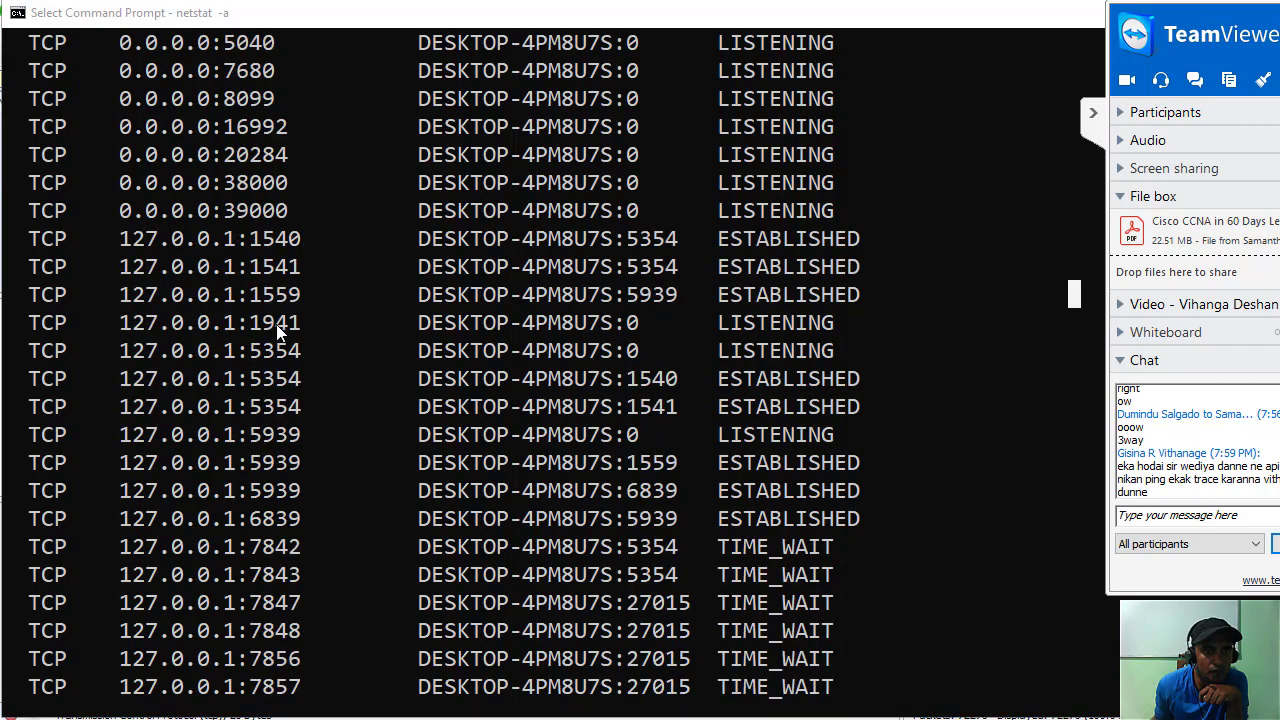
{"action": "scroll", "coordinate": [277, 458], "scroll_direction": "down", "scroll_amount": 1}
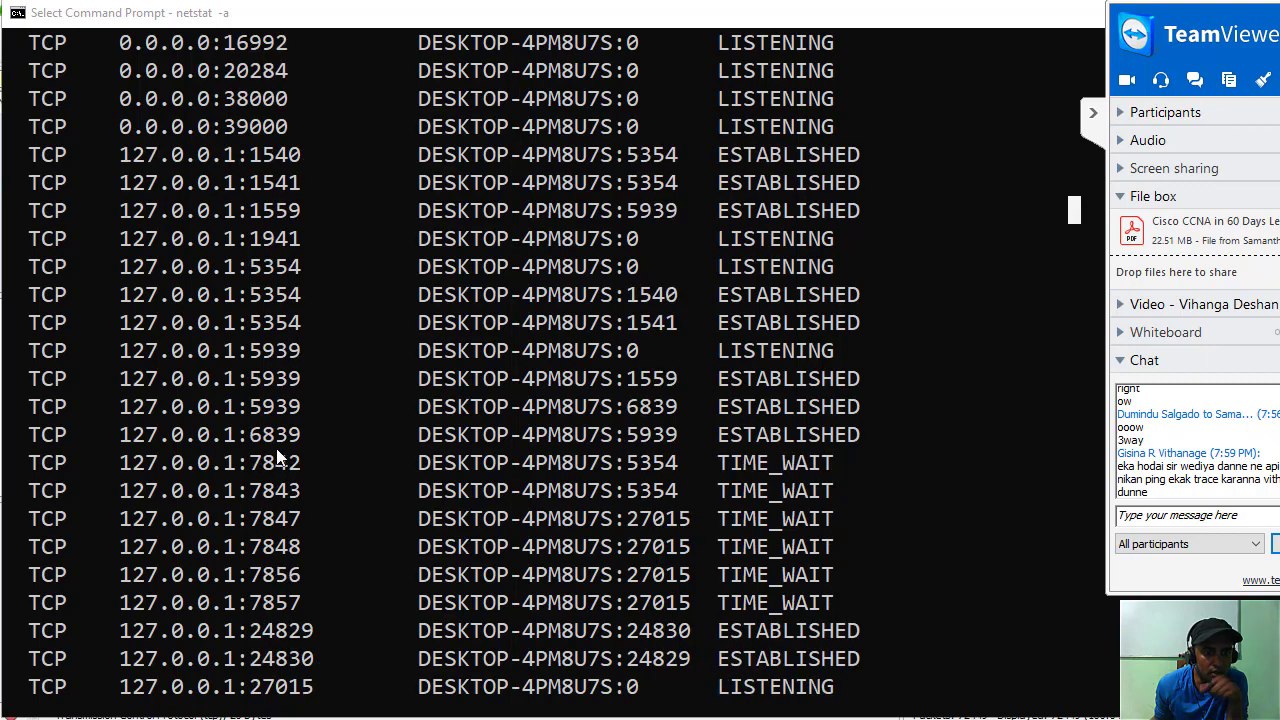
{"action": "scroll", "coordinate": [277, 458], "scroll_direction": "down", "scroll_amount": 1}
{"action": "scroll", "coordinate": [279, 456], "scroll_direction": "down", "scroll_amount": 1}
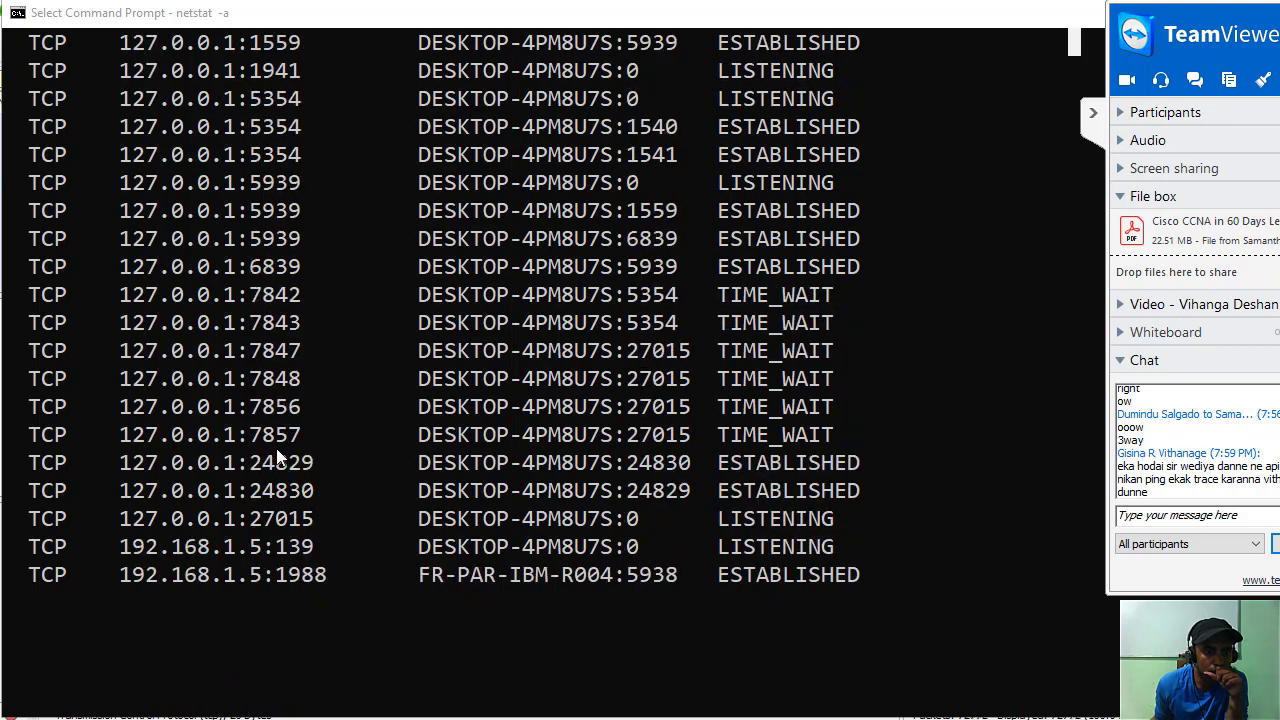
{"action": "scroll", "coordinate": [267, 570], "scroll_direction": "up", "scroll_amount": 1}
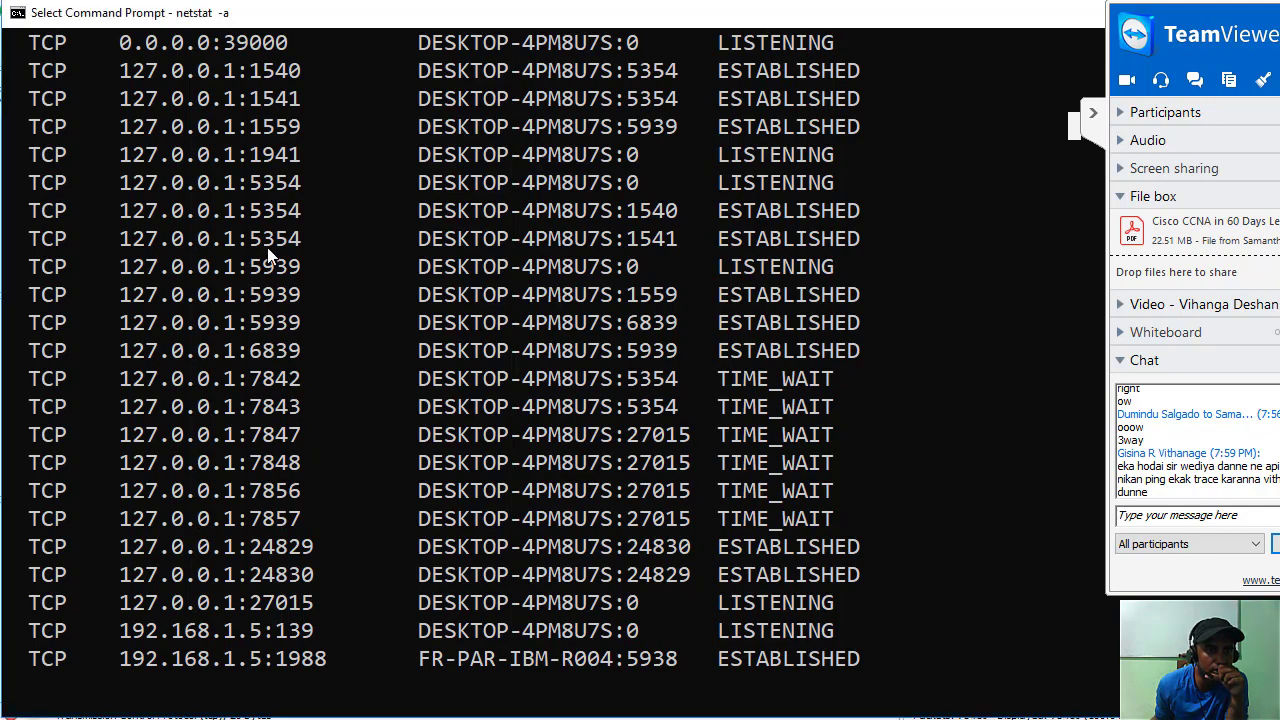
{"action": "scroll", "coordinate": [277, 392], "scroll_direction": "up", "scroll_amount": 1}
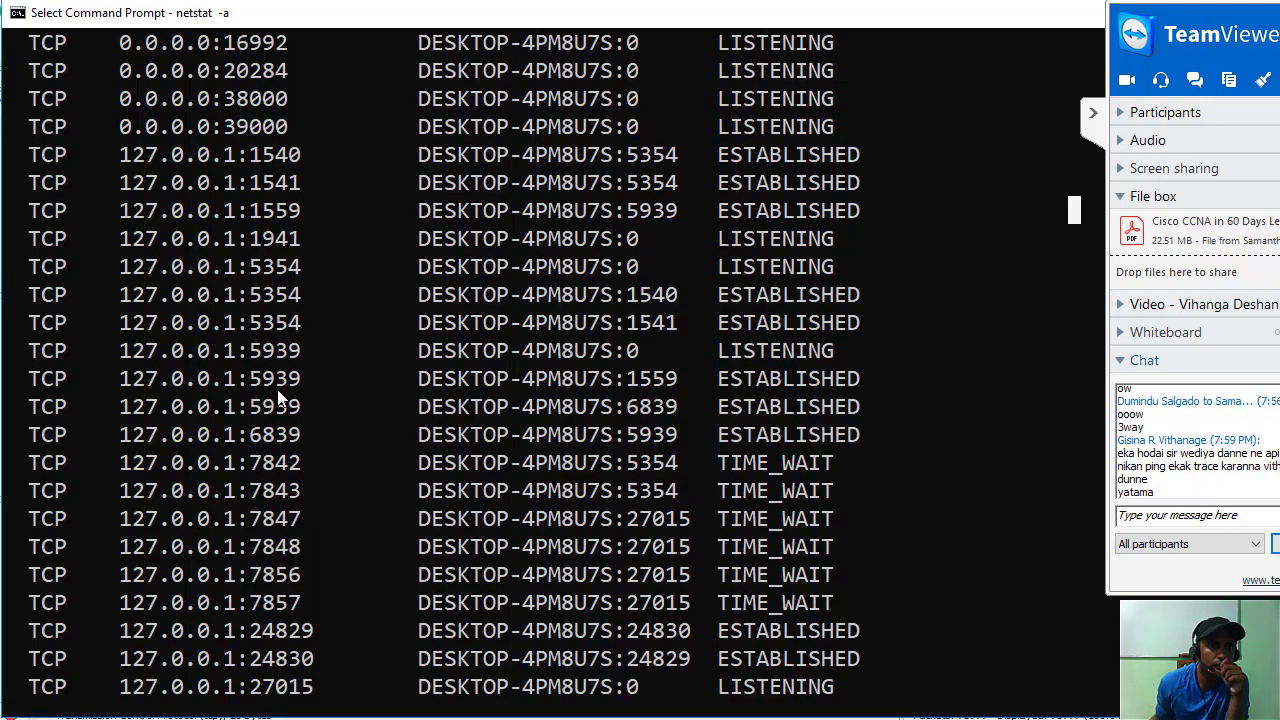
{"action": "scroll", "coordinate": [277, 390], "scroll_direction": "down", "scroll_amount": 4}
{"action": "scroll", "coordinate": [267, 453], "scroll_direction": "up", "scroll_amount": 6}
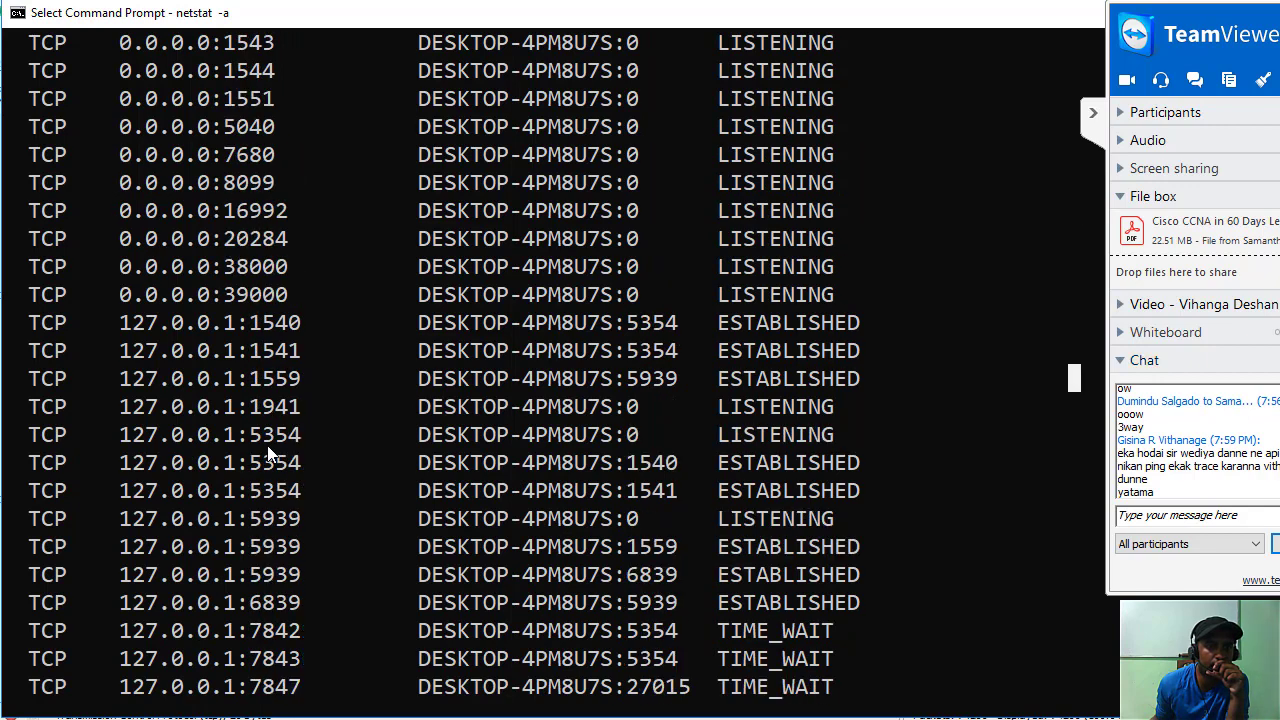
{"action": "scroll", "coordinate": [267, 445], "scroll_direction": "up", "scroll_amount": 1}
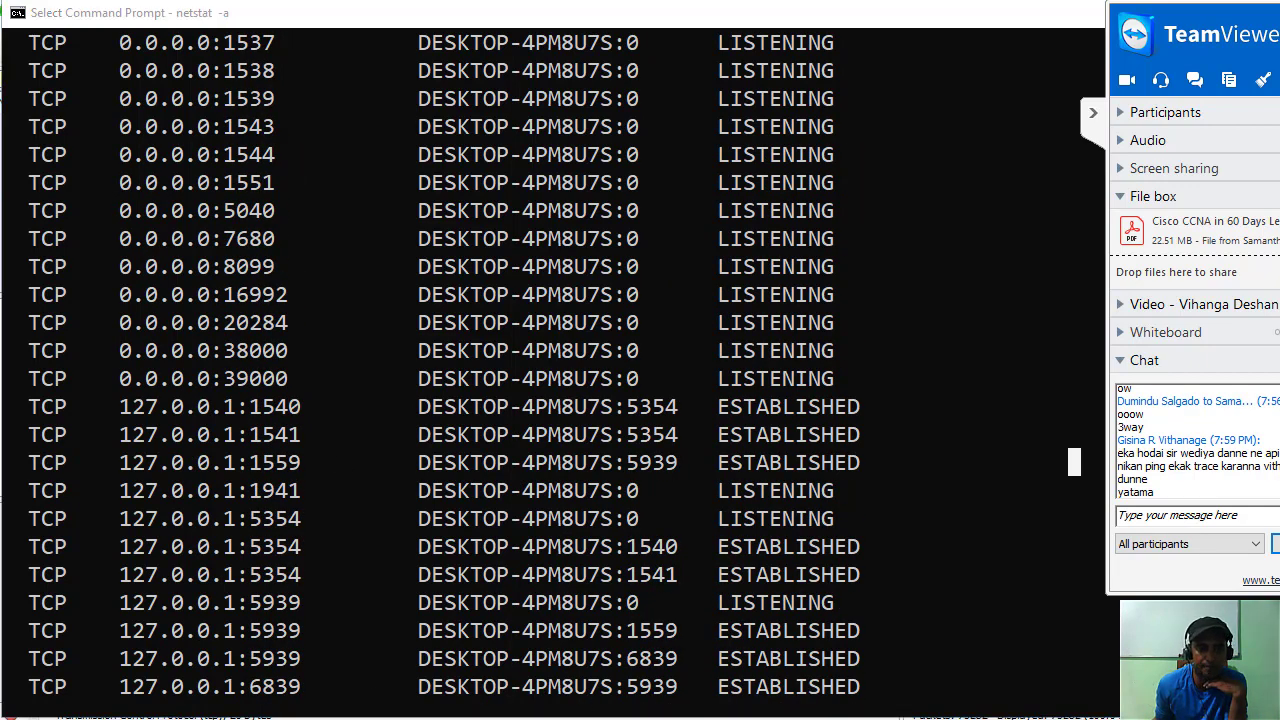
{"action": "key", "text": "alt+Tab"}
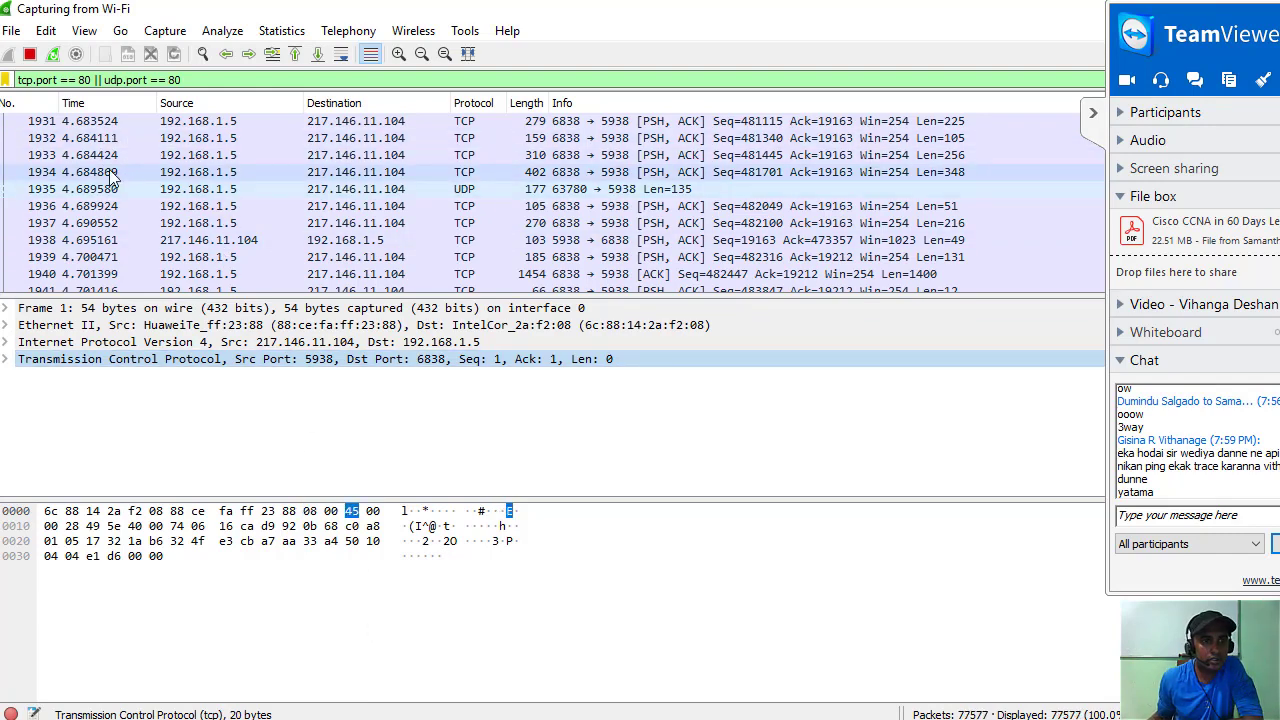
Replace the port 80 filter with the telnet display filter, then collapse the TeamViewer panel.
{"action": "scroll", "coordinate": [113, 200], "scroll_direction": "down", "scroll_amount": 2}
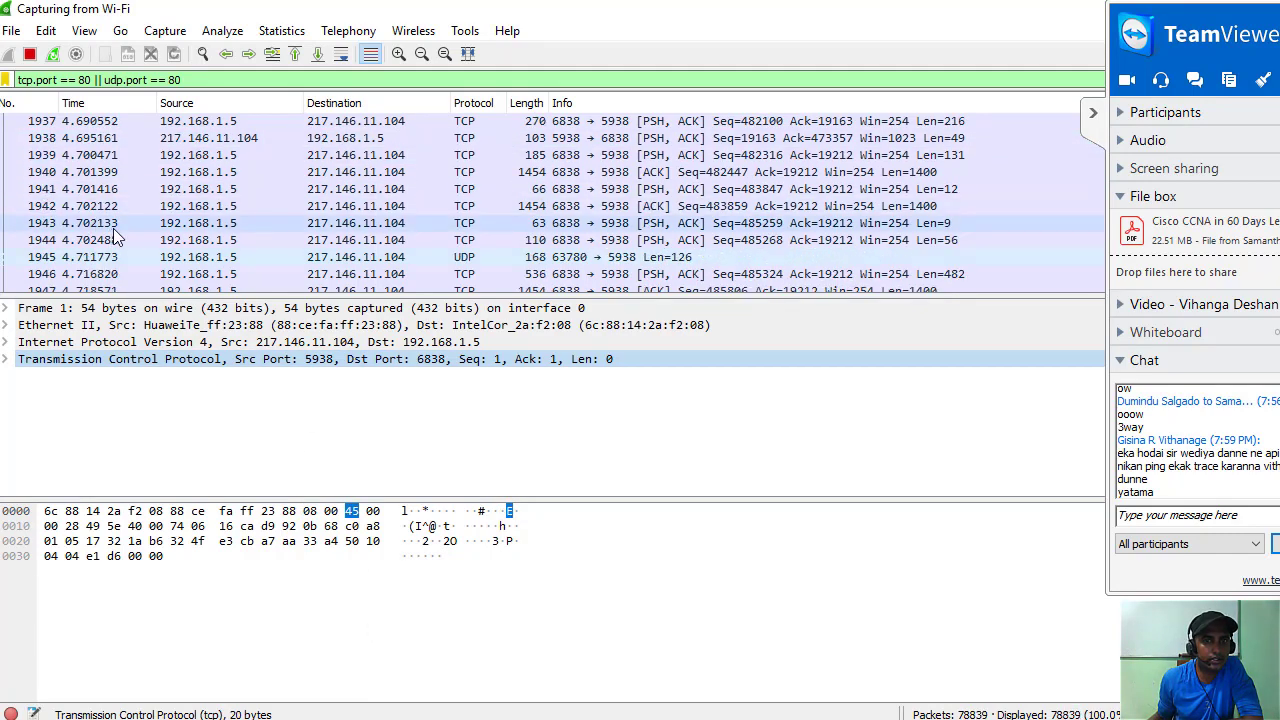
{"action": "scroll", "coordinate": [113, 228], "scroll_direction": "down", "scroll_amount": 7}
{"action": "left_click", "coordinate": [212, 84]}
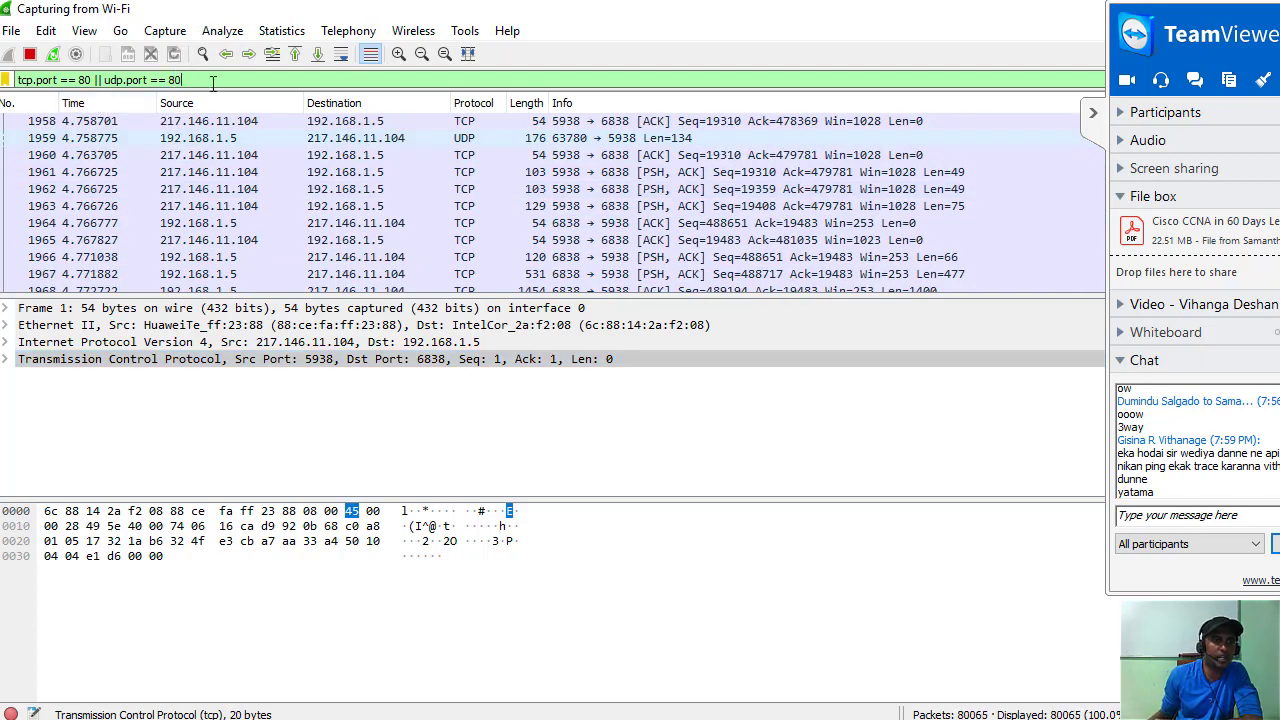
{"action": "key", "text": "BackSpace"}
{"action": "key", "text": "BackSpace"}
{"action": "key", "text": "BackSpace"}
{"action": "key", "text": "BackSpace"}
{"action": "key", "text": "BackSpace"}
{"action": "key", "text": "BackSpace"}
{"action": "key", "text": "BackSpace"}
{"action": "key", "text": "BackSpace"}
{"action": "key", "text": "BackSpace"}
{"action": "key", "text": "BackSpace"}
{"action": "key", "text": "BackSpace"}
{"action": "key", "text": "BackSpace"}
{"action": "key", "text": "BackSpace"}
{"action": "key", "text": "BackSpace"}
{"action": "key", "text": "BackSpace"}
{"action": "key", "text": "BackSpace"}
{"action": "key", "text": "BackSpace"}
{"action": "key", "text": "BackSpace"}
{"action": "key", "text": "BackSpace"}
{"action": "key", "text": "BackSpace"}
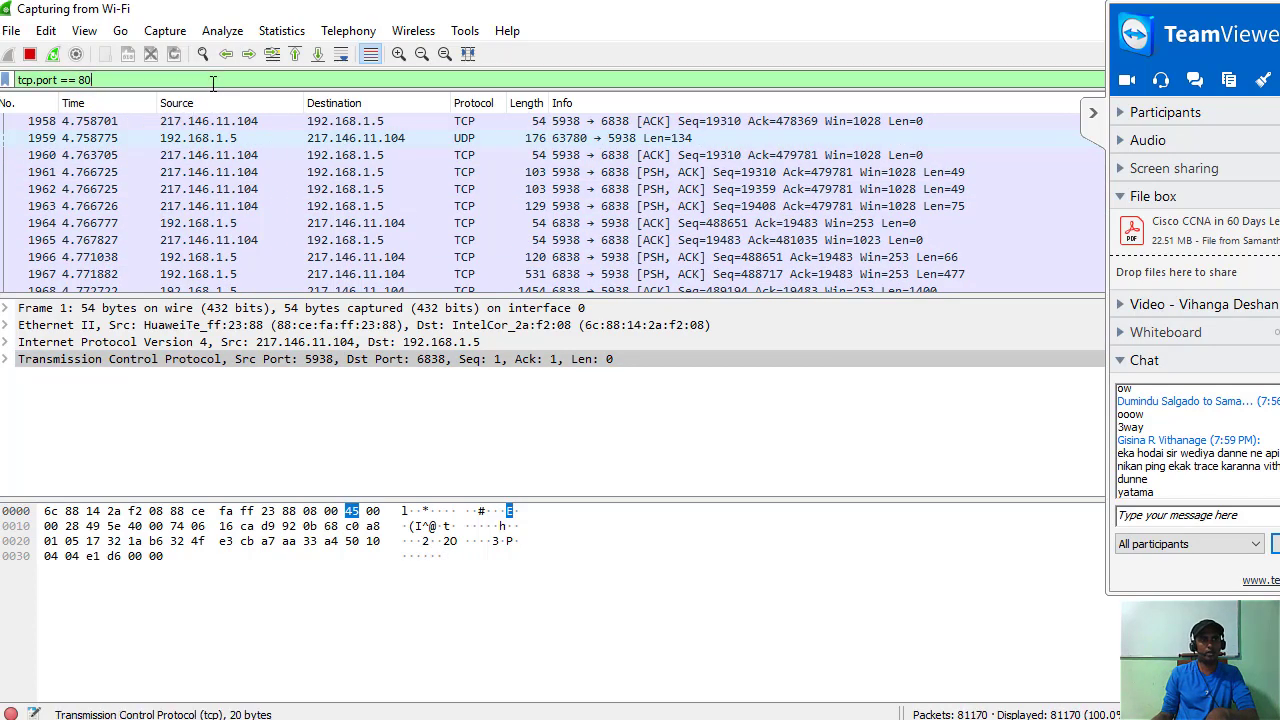
{"action": "key", "text": "BackSpace"}
{"action": "key", "text": "BackSpace"}
{"action": "type", "text": "t"}
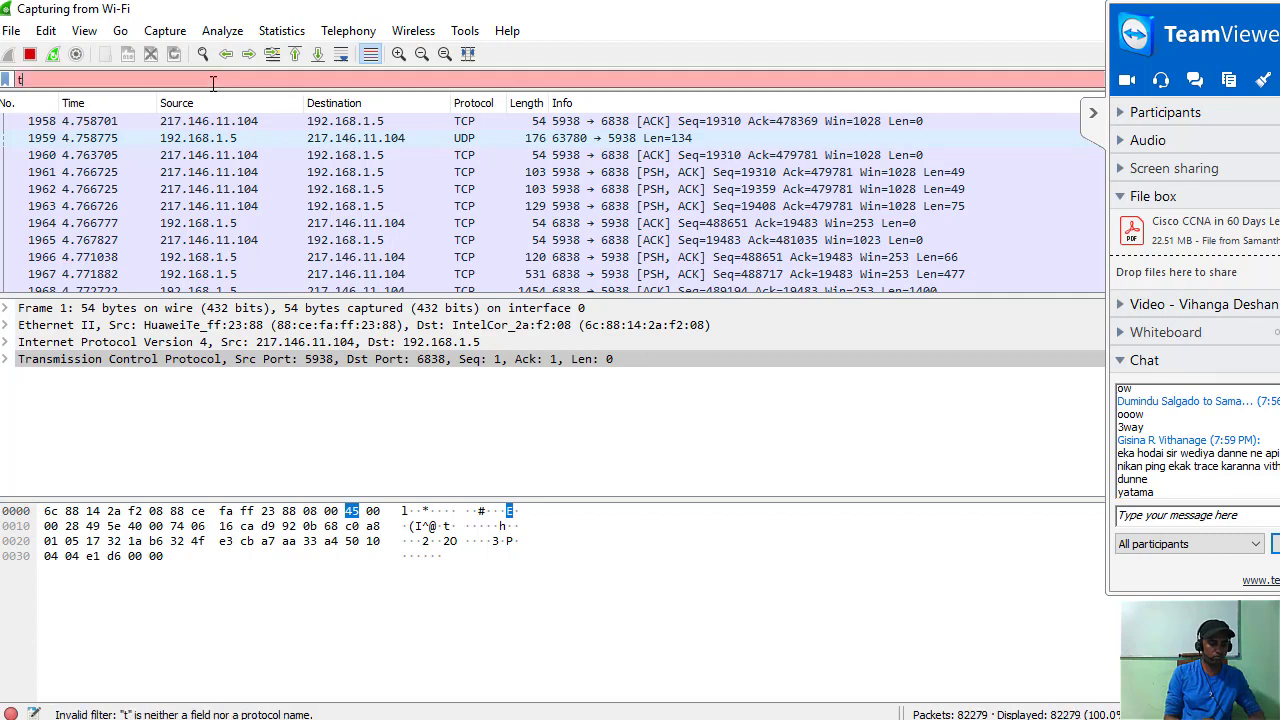
{"action": "key", "text": "BackSpace"}
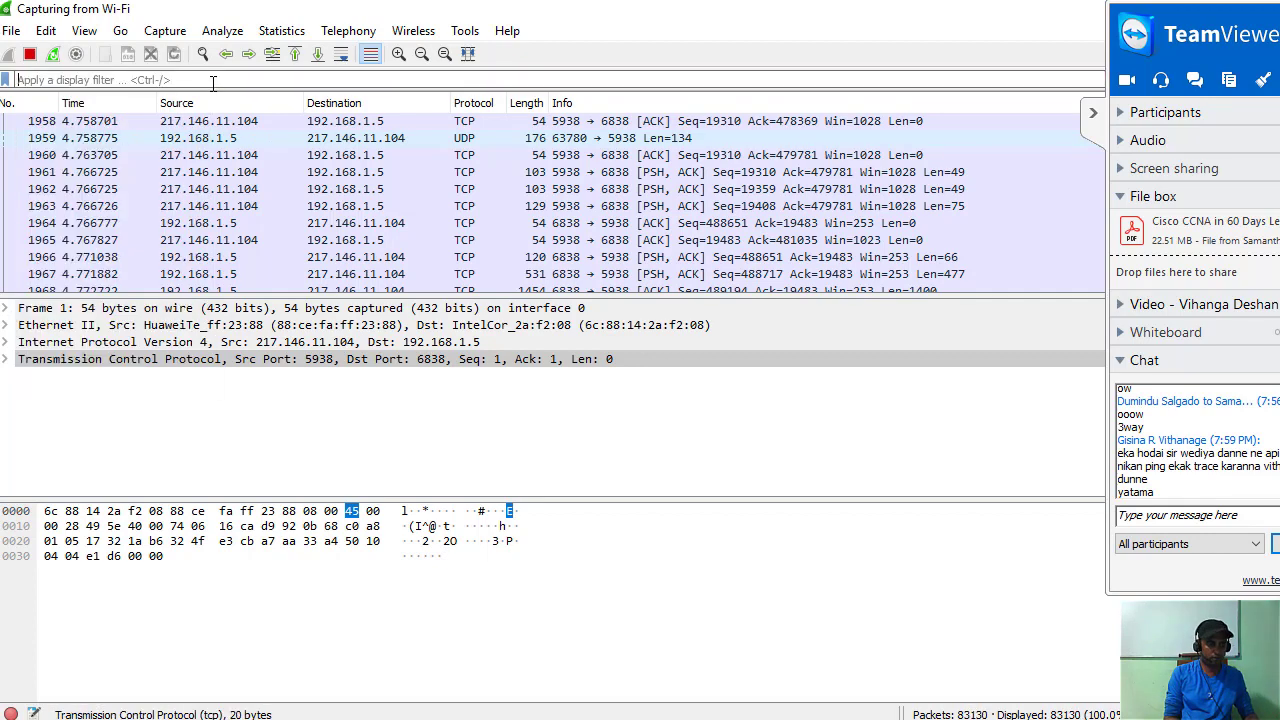
{"action": "type", "text": "tel"}
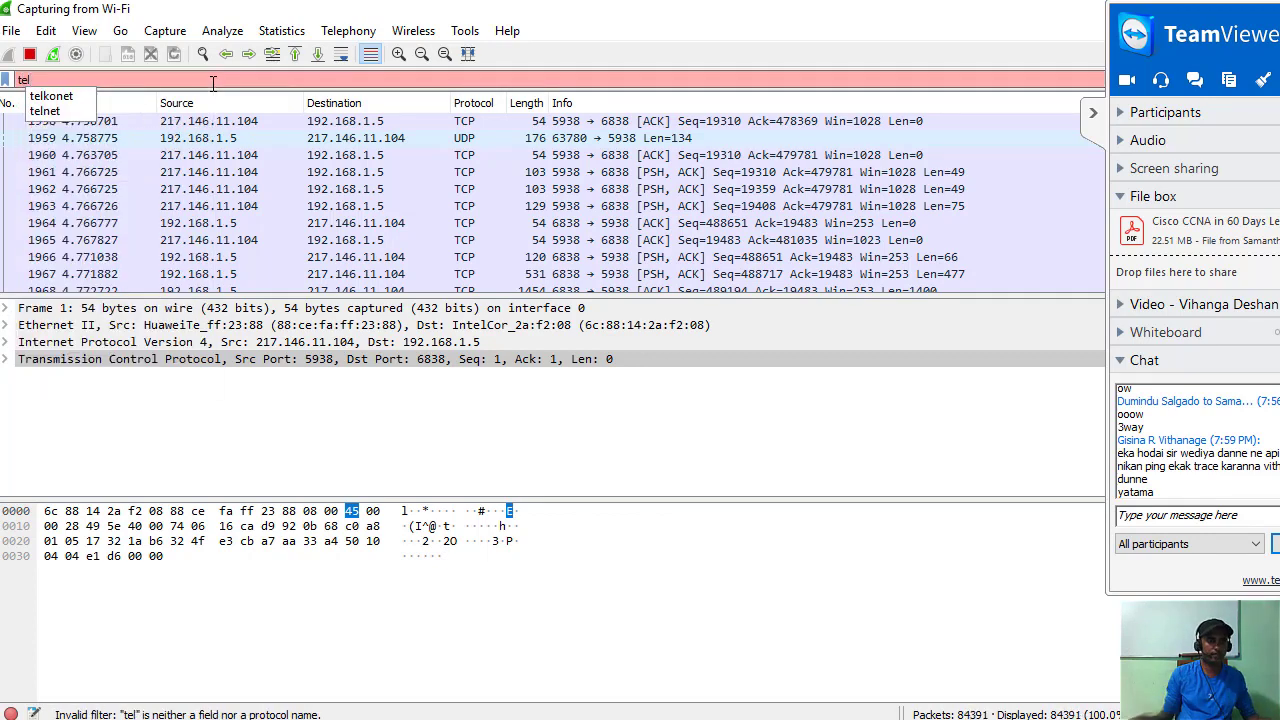
{"action": "left_click", "coordinate": [68, 118]}
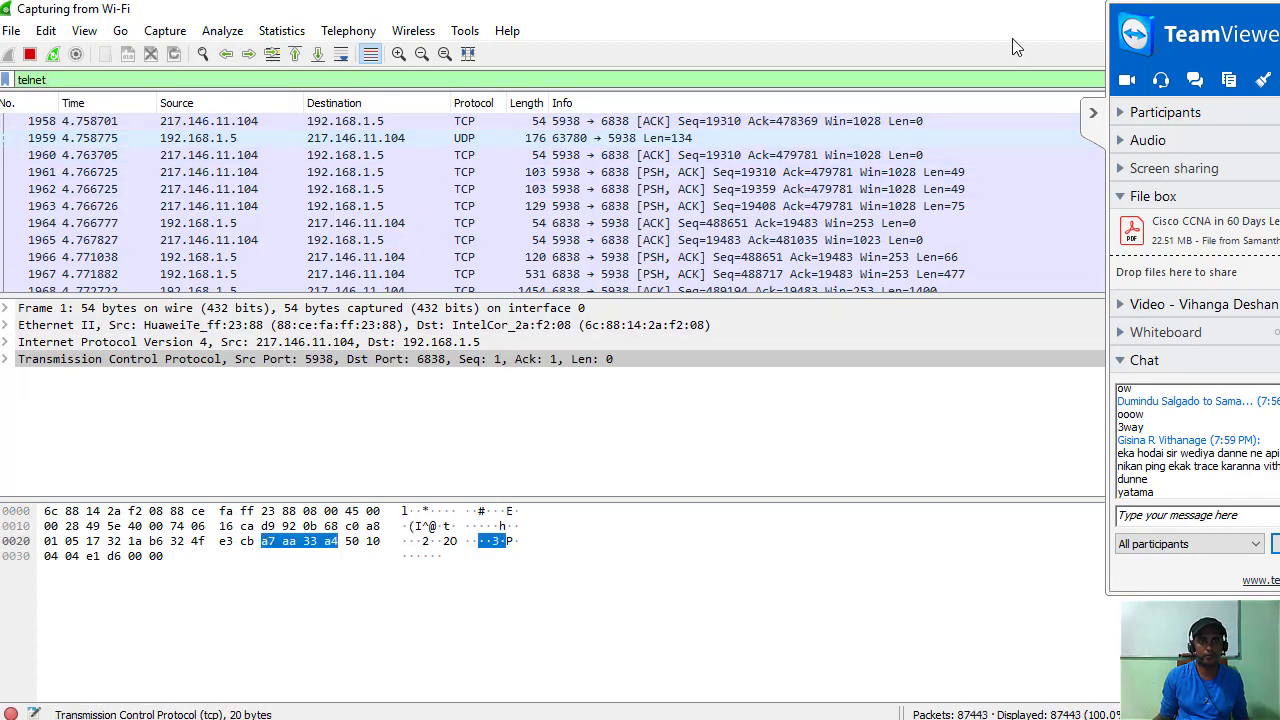
{"action": "key", "text": "Return"}
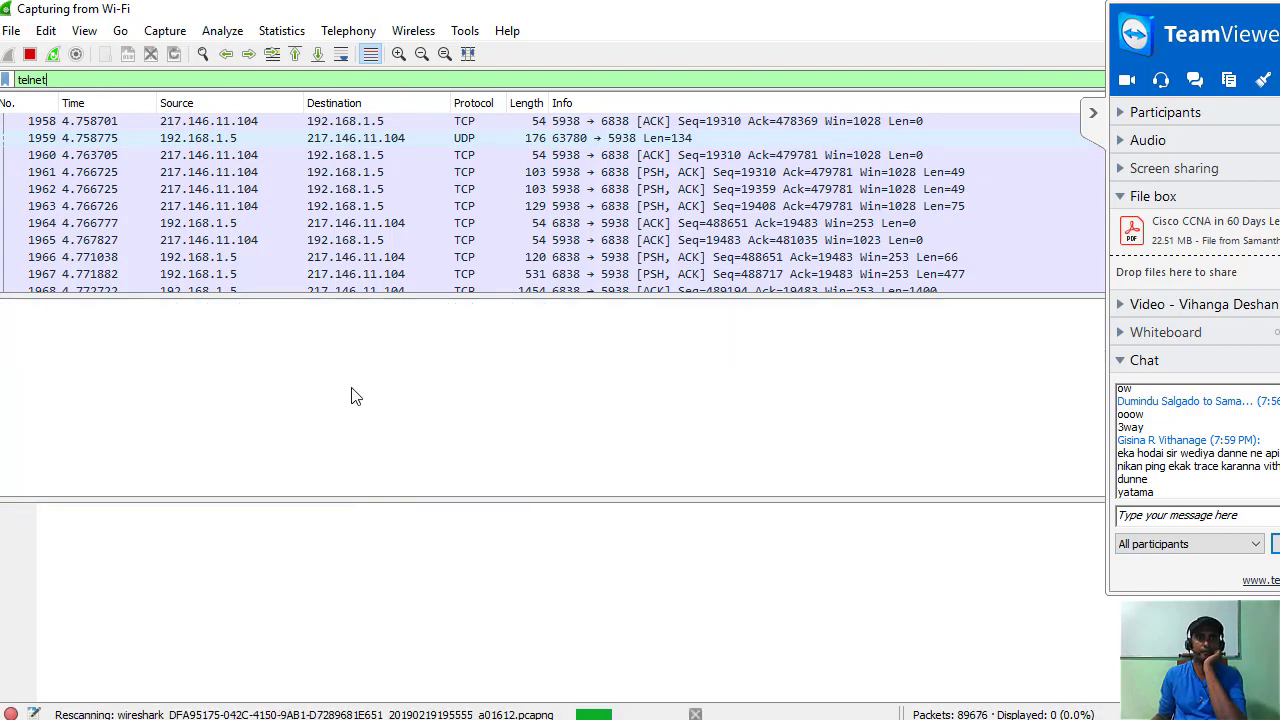
{"action": "left_click", "coordinate": [1092, 113]}
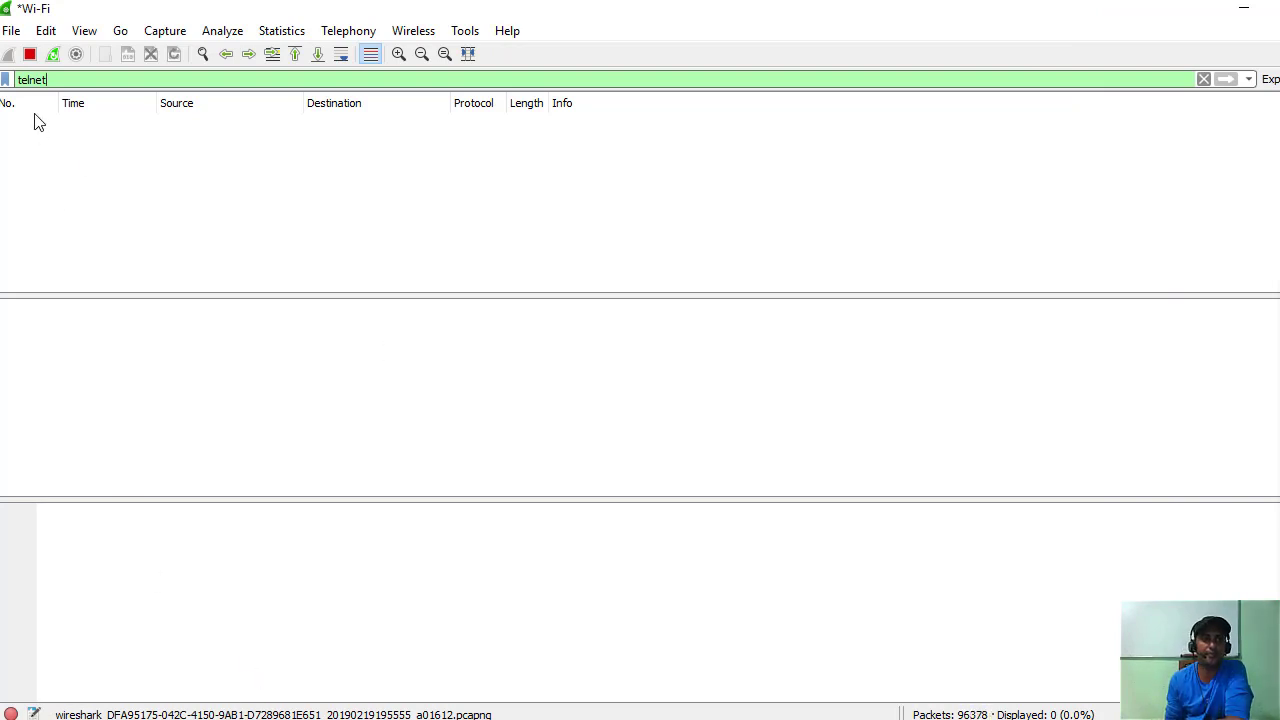
Stop the live Wi-Fi capture and cancel starting a new one.
{"action": "left_click", "coordinate": [30, 56]}
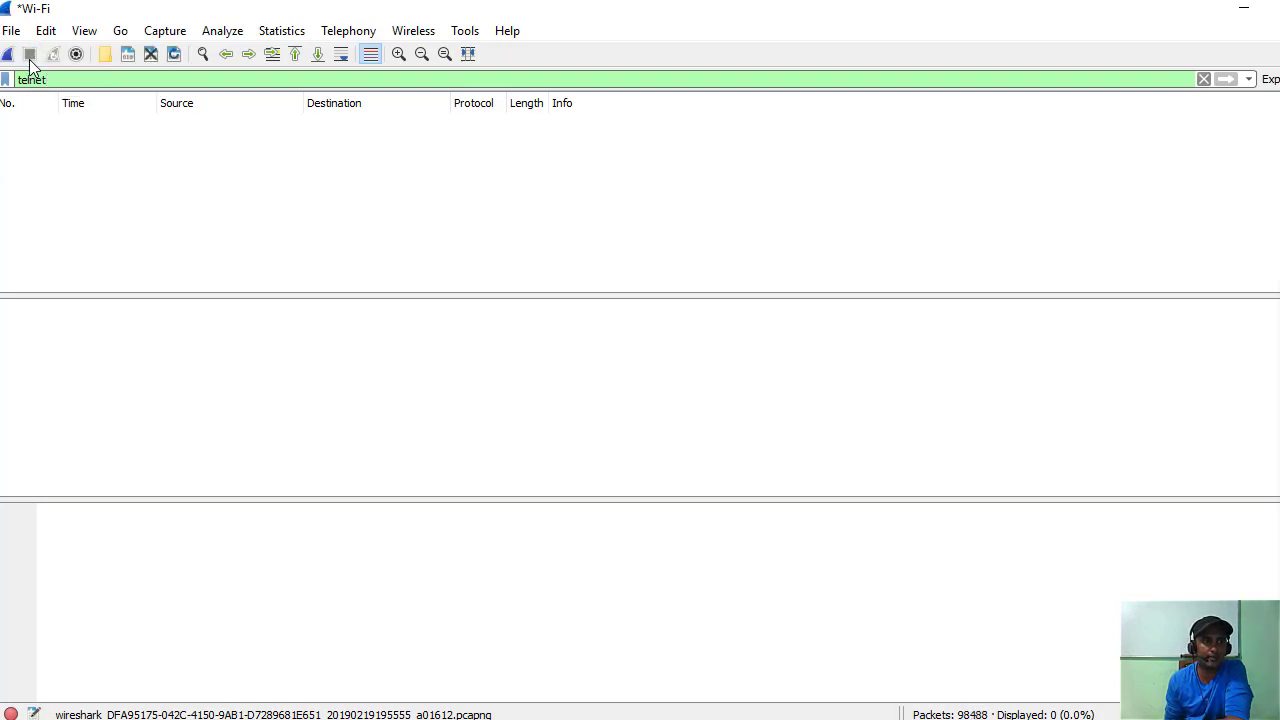
{"action": "left_click", "coordinate": [8, 56]}
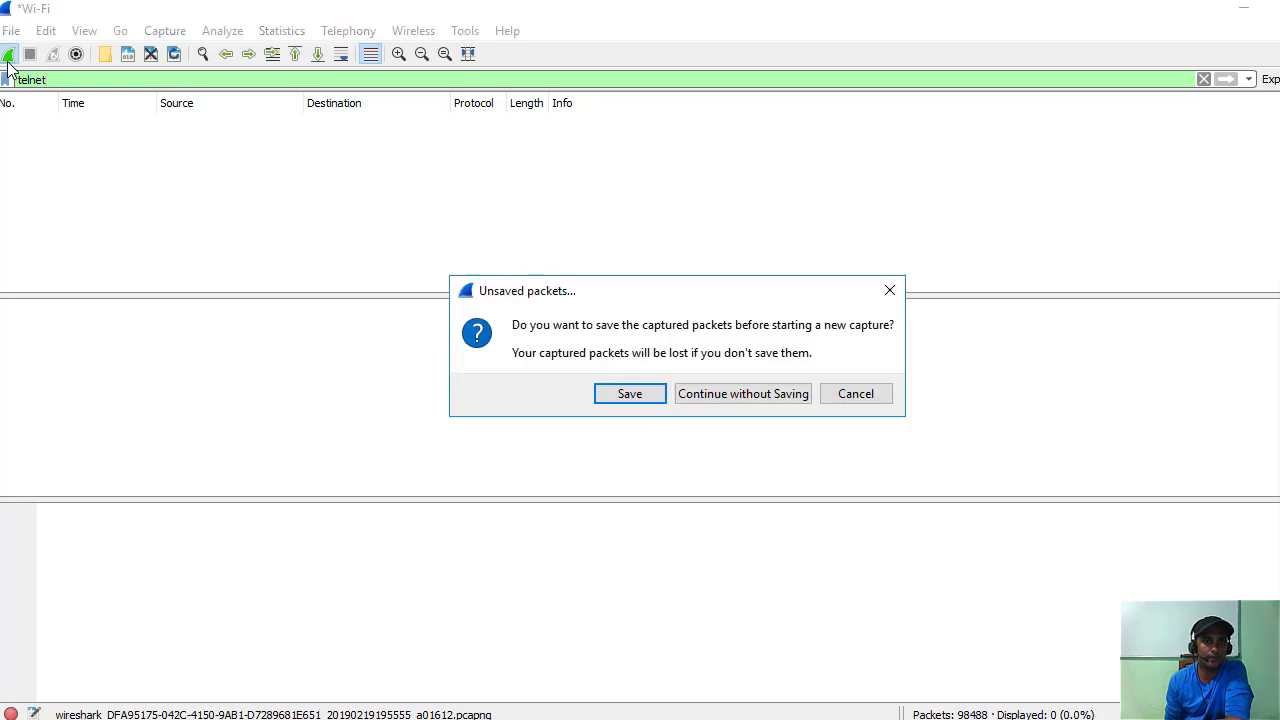
{"action": "left_click", "coordinate": [872, 398]}
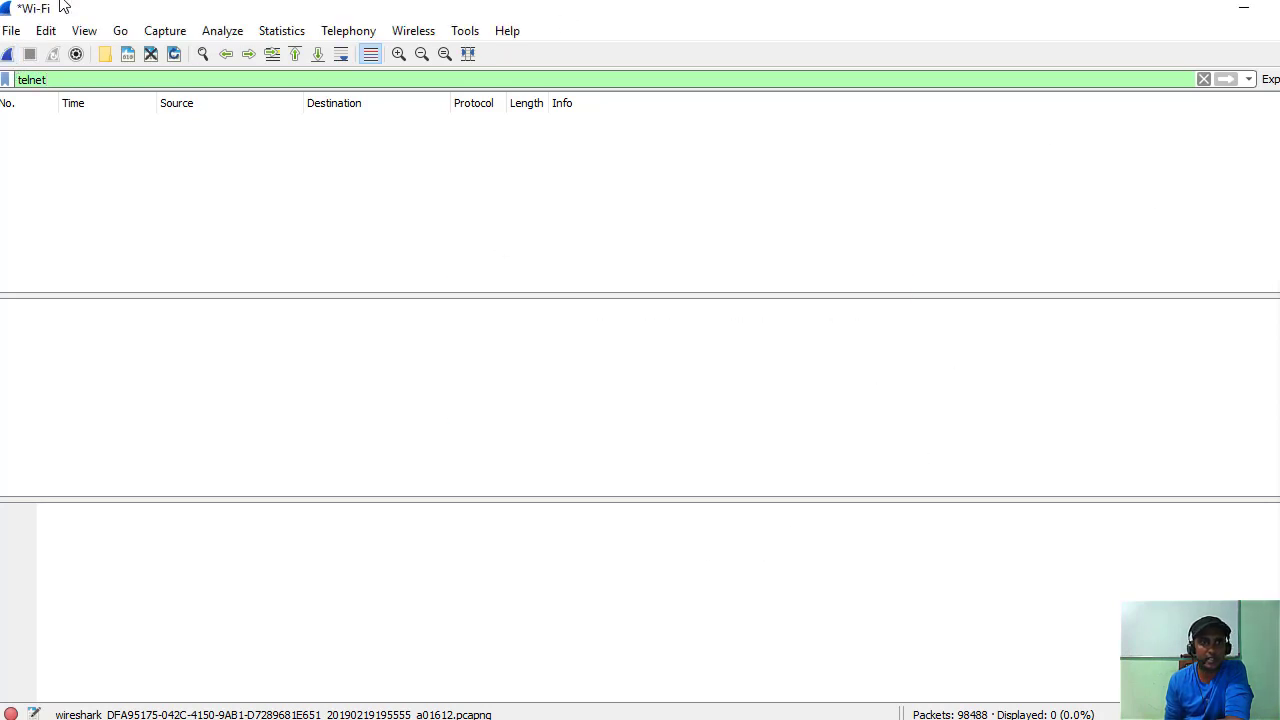
Open the Capture page of Preferences and list the Default interface choices.
{"action": "left_click", "coordinate": [11, 33]}
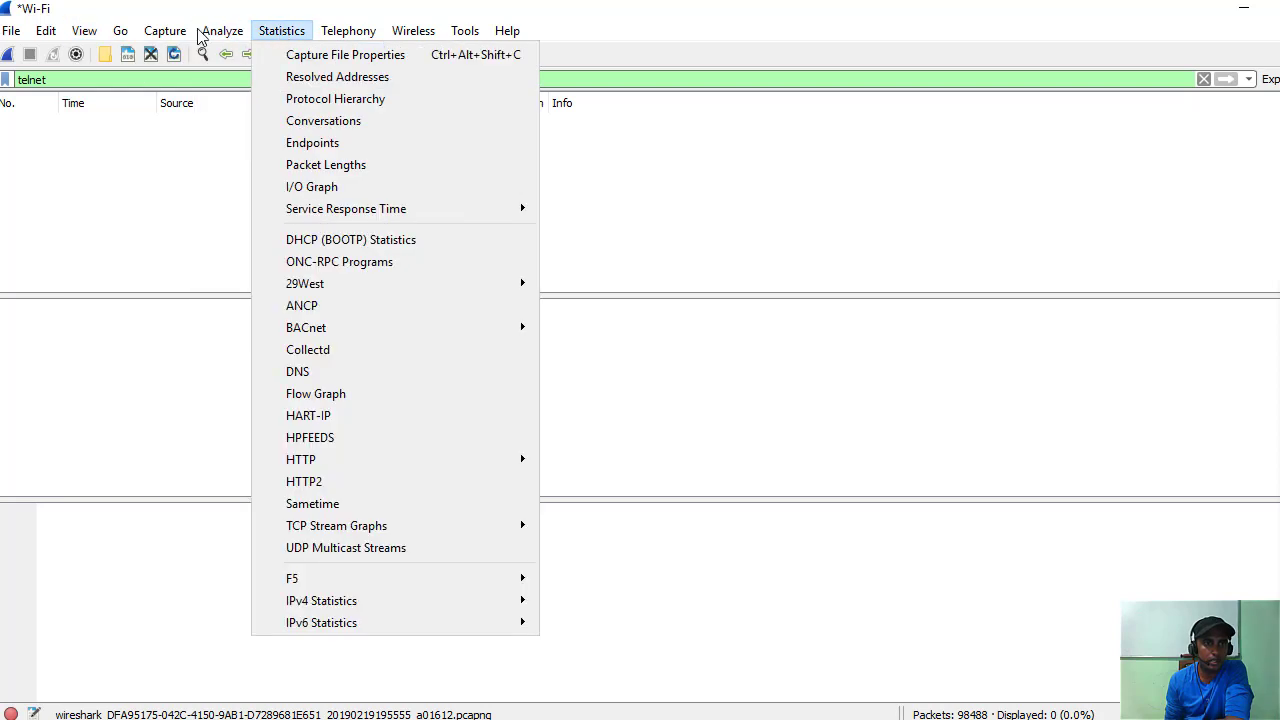
{"action": "left_click", "coordinate": [282, 31]}
{"action": "left_click", "coordinate": [160, 31]}
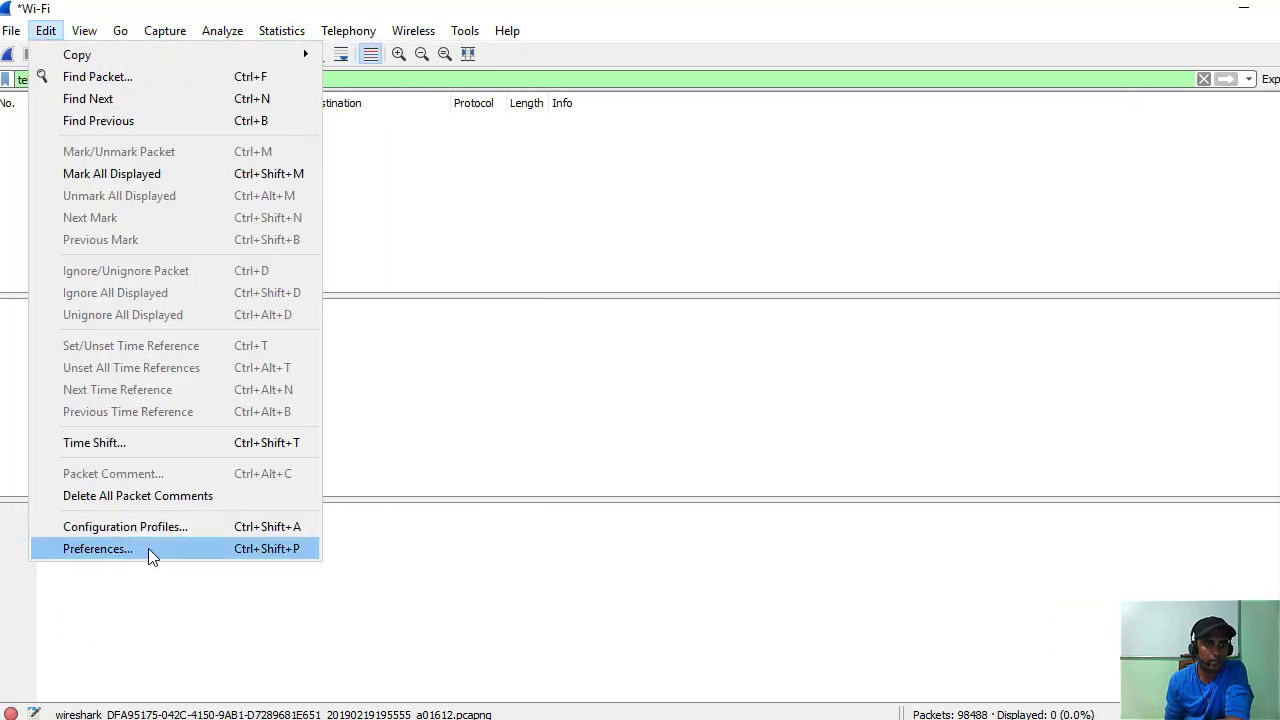
{"action": "left_click", "coordinate": [148, 548]}
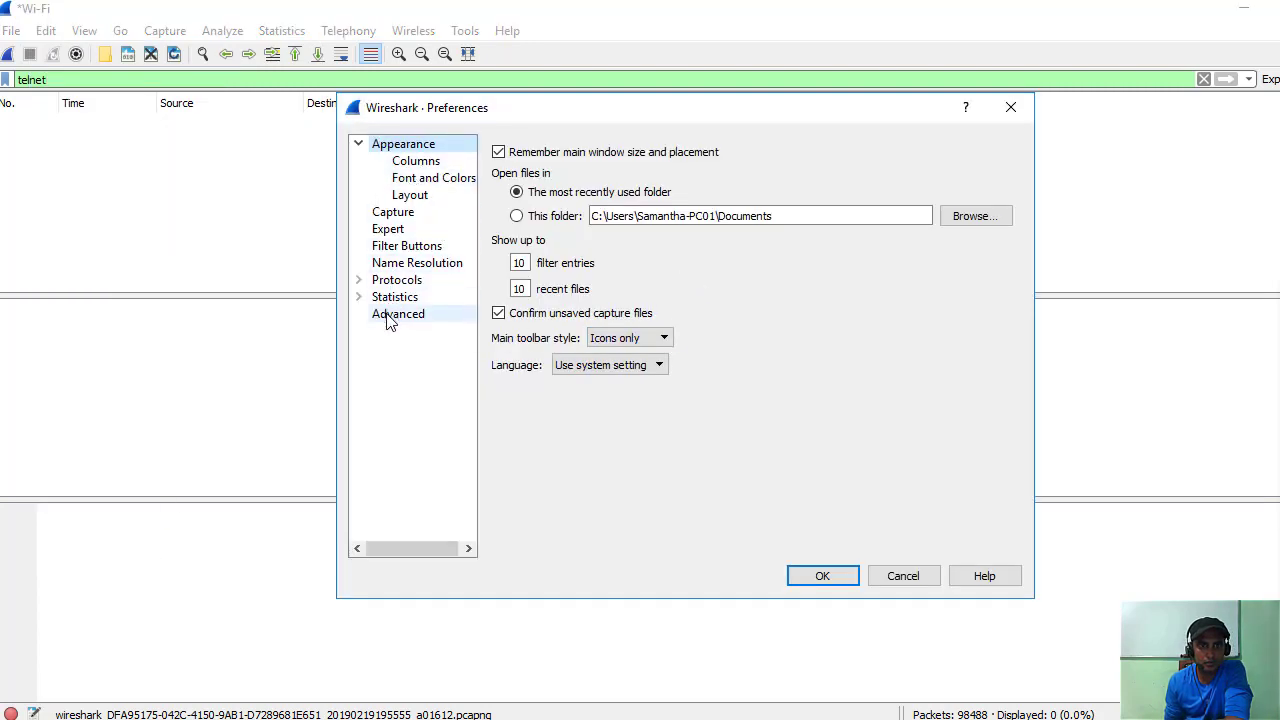
{"action": "left_click", "coordinate": [396, 215]}
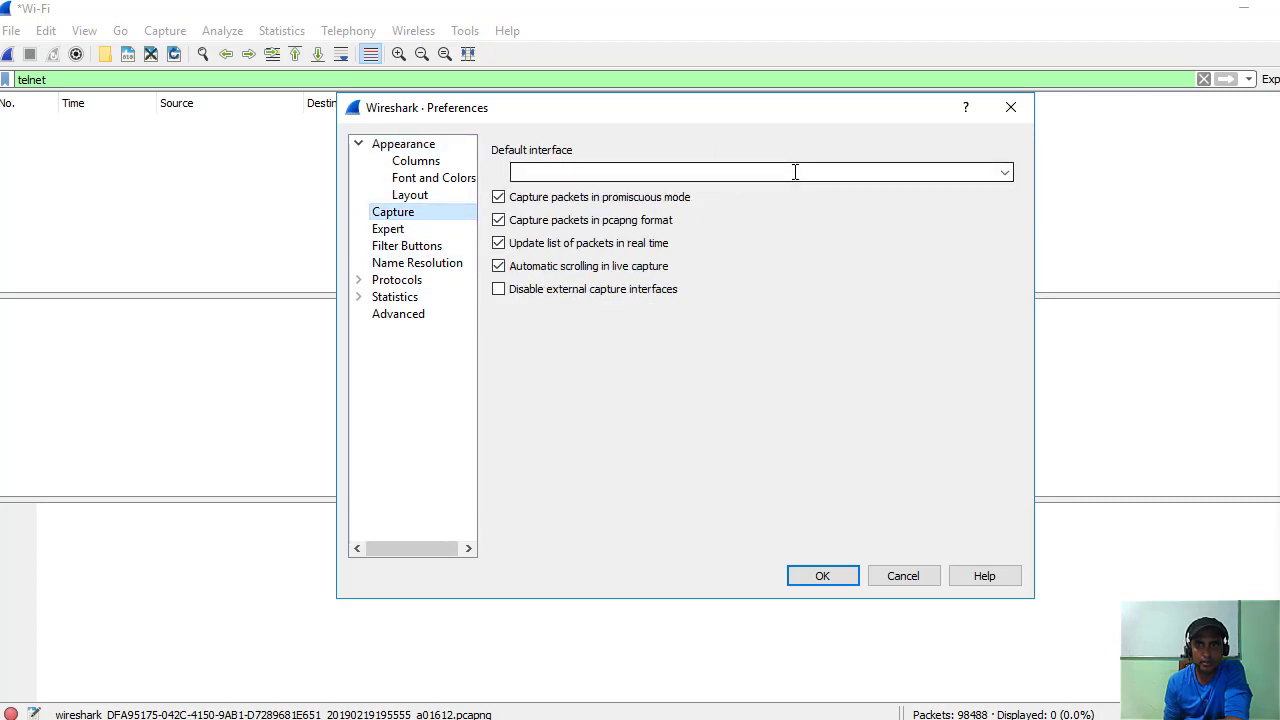
{"action": "left_click", "coordinate": [1003, 173]}
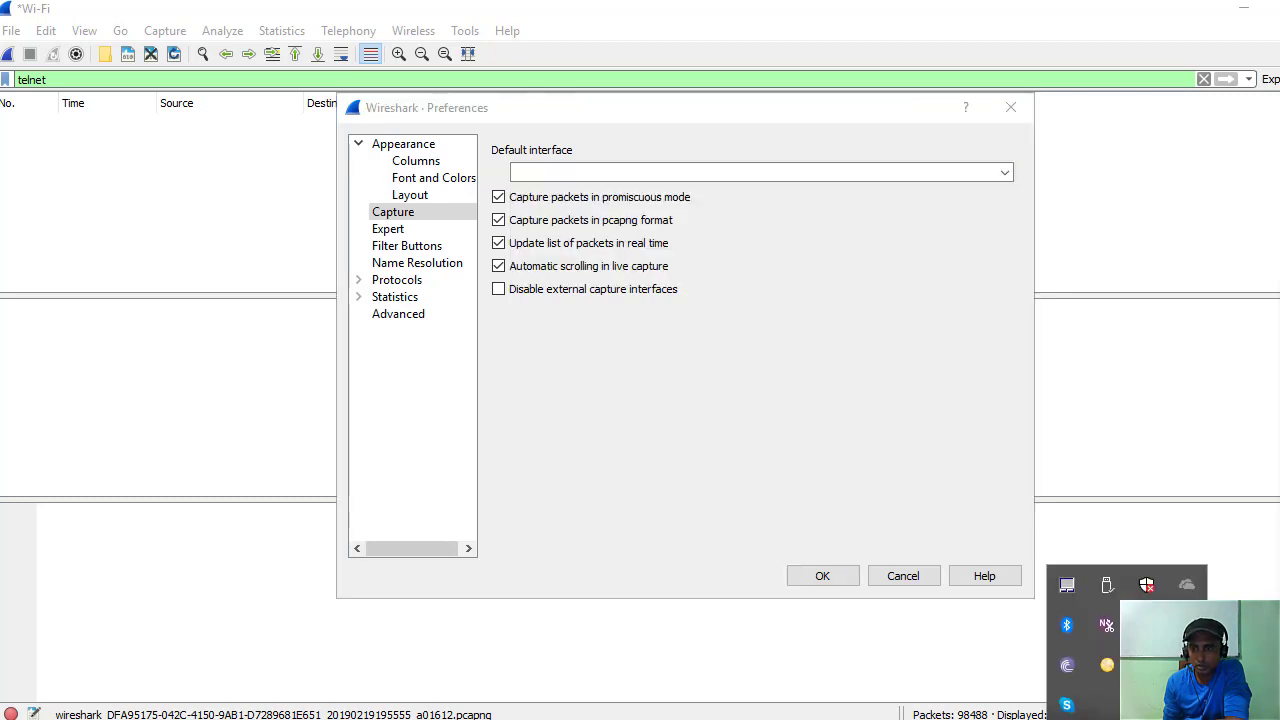
Show the Windows Ethernet settings listing Network 2 with No Internet, closing Network Connections.
{"action": "key", "text": "super+i"}
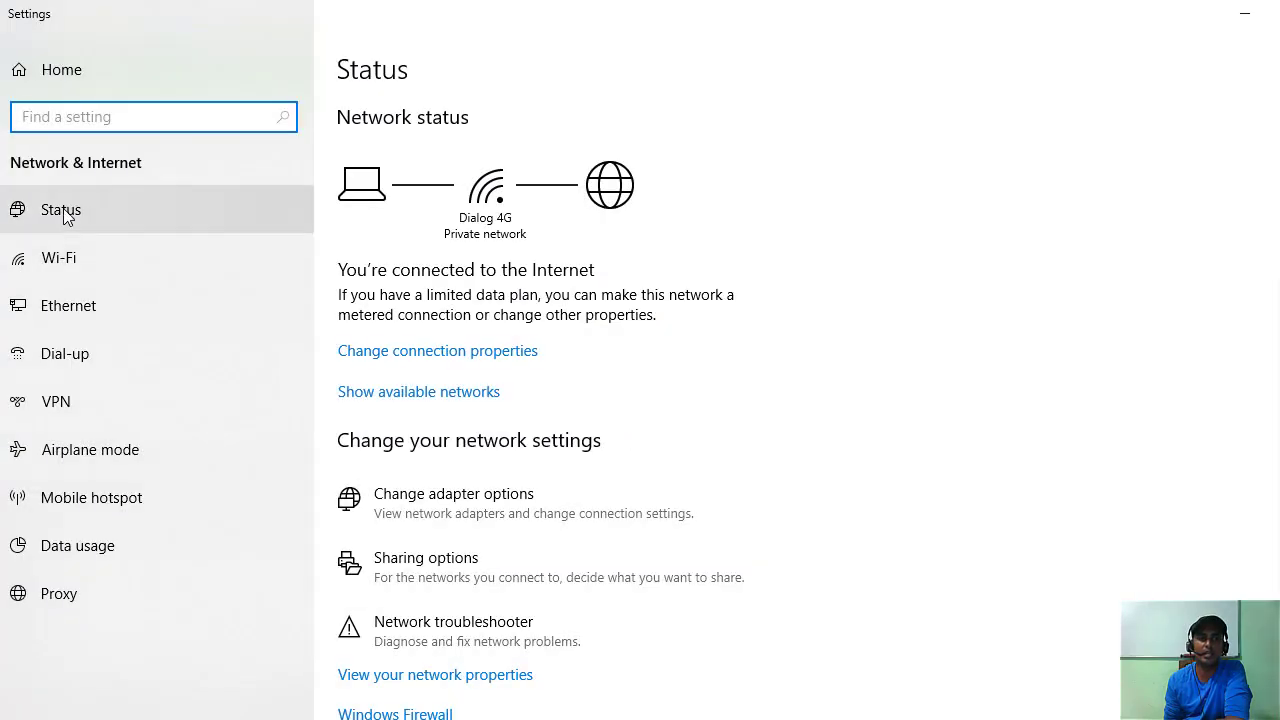
{"action": "left_click", "coordinate": [80, 300]}
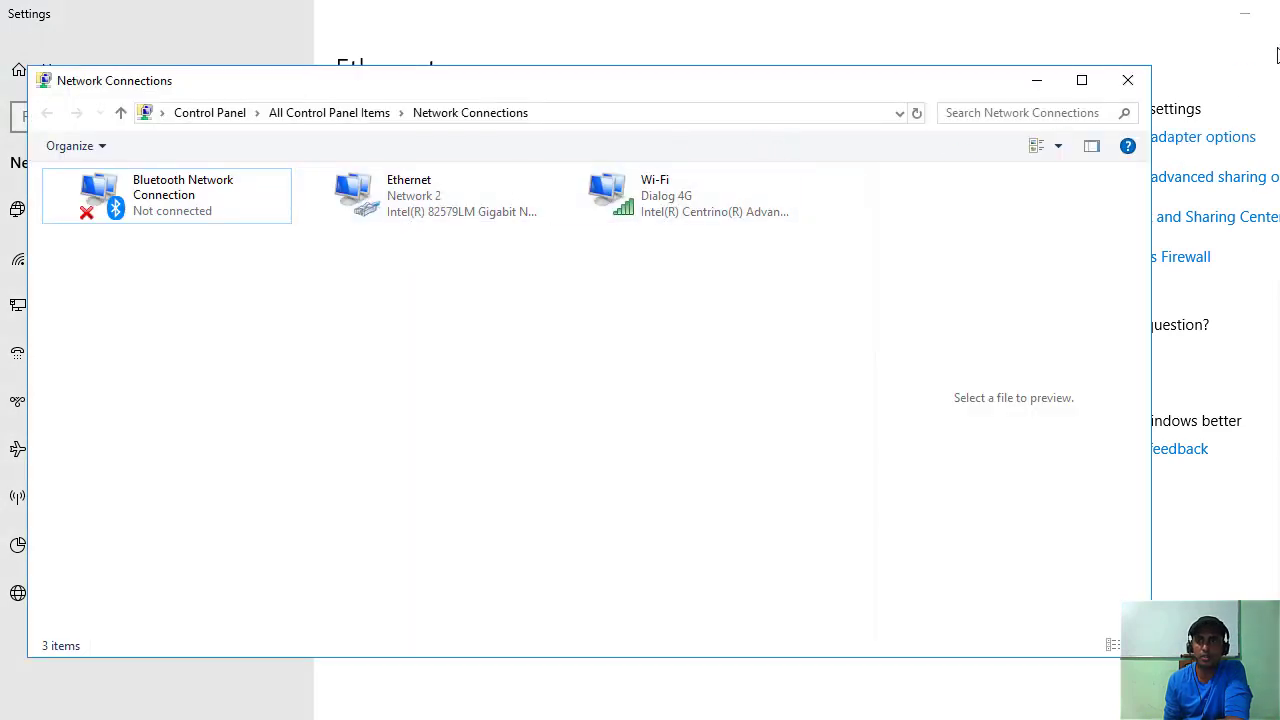
{"action": "left_click", "coordinate": [1146, 80]}
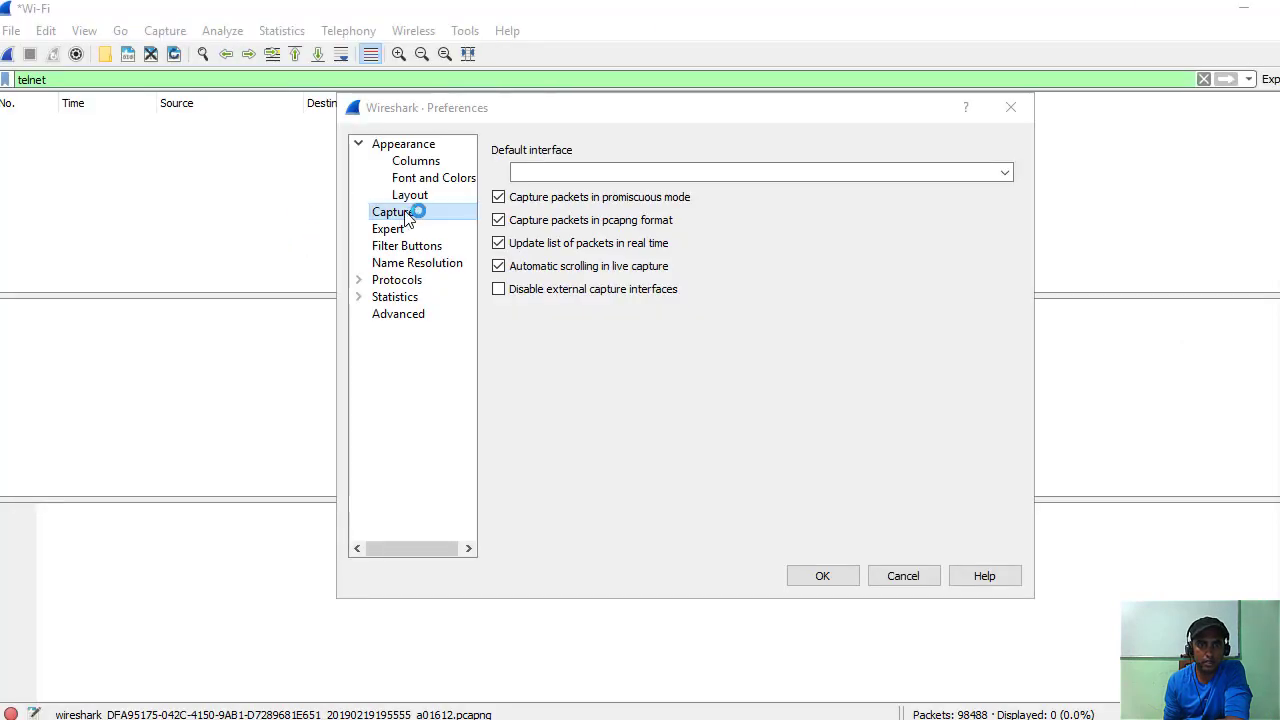
Make Local Area Connection* 2 the default capture interface and save the preferences.
{"action": "left_click", "coordinate": [1005, 173]}
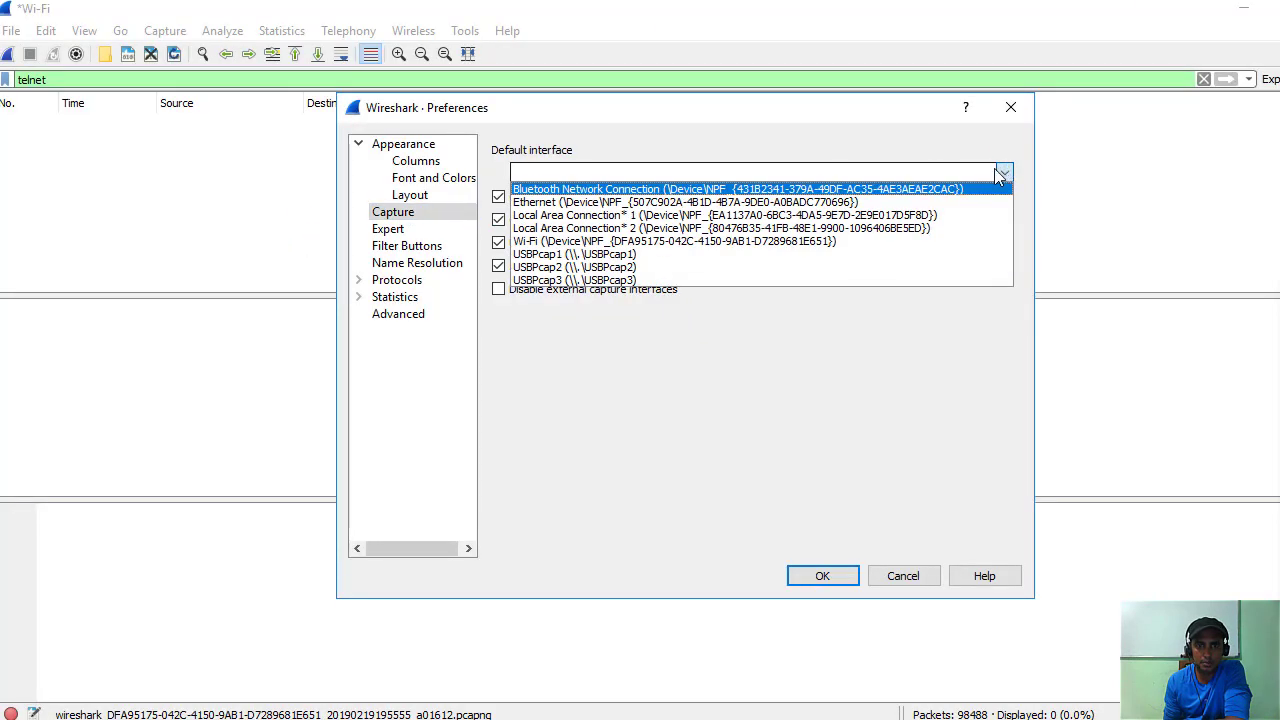
{"action": "left_click", "coordinate": [648, 232]}
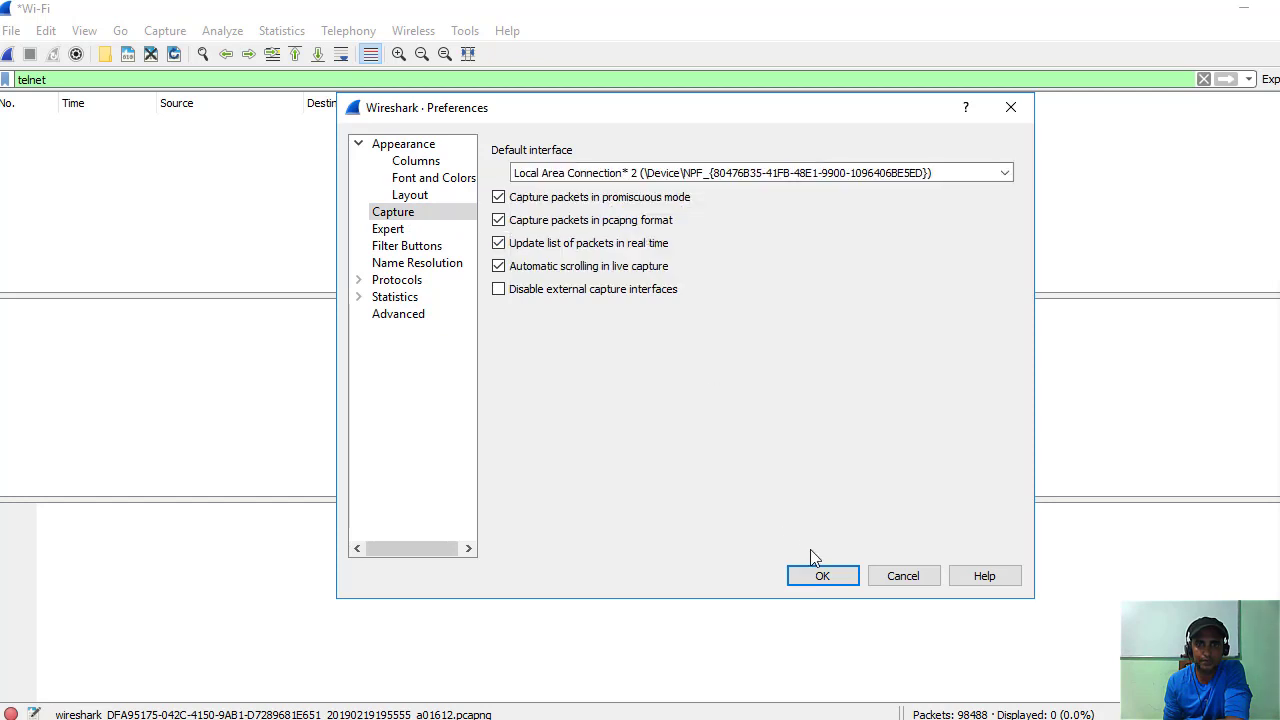
{"action": "left_click", "coordinate": [825, 579]}
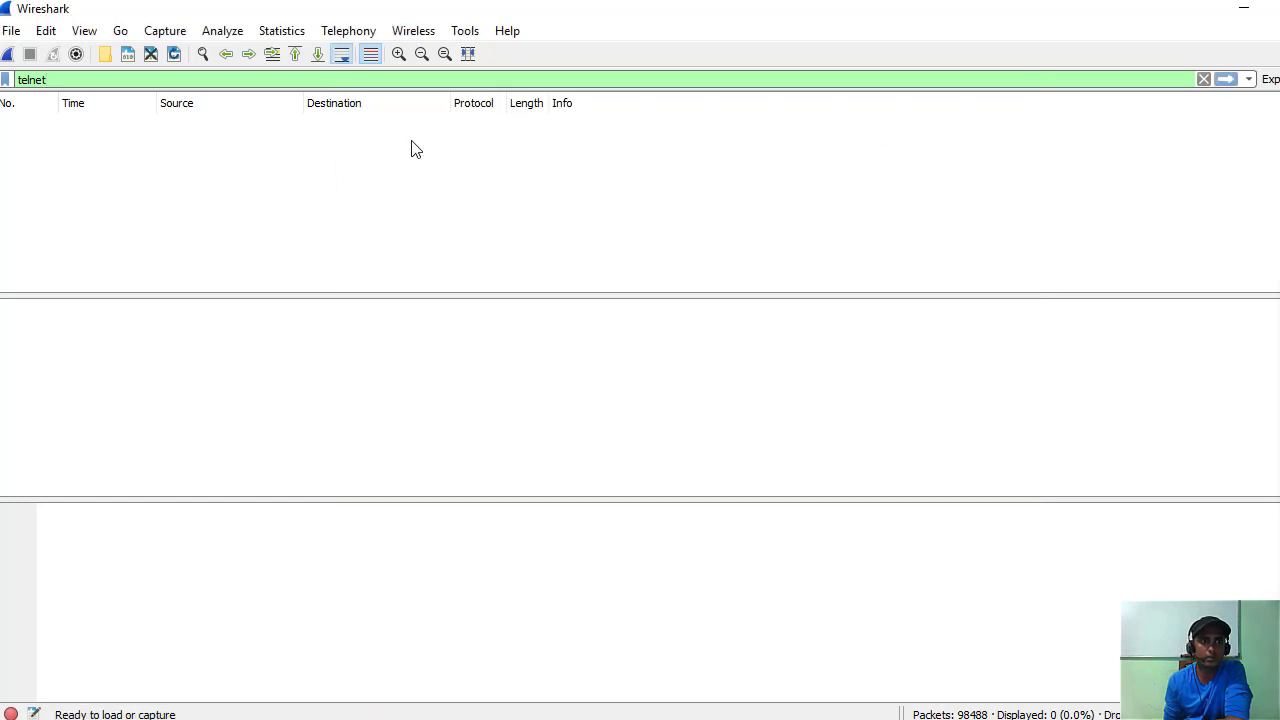
Apply, then clear the telnet display filter, and quit Wireshark without saving.
{"action": "left_click", "coordinate": [1226, 79]}
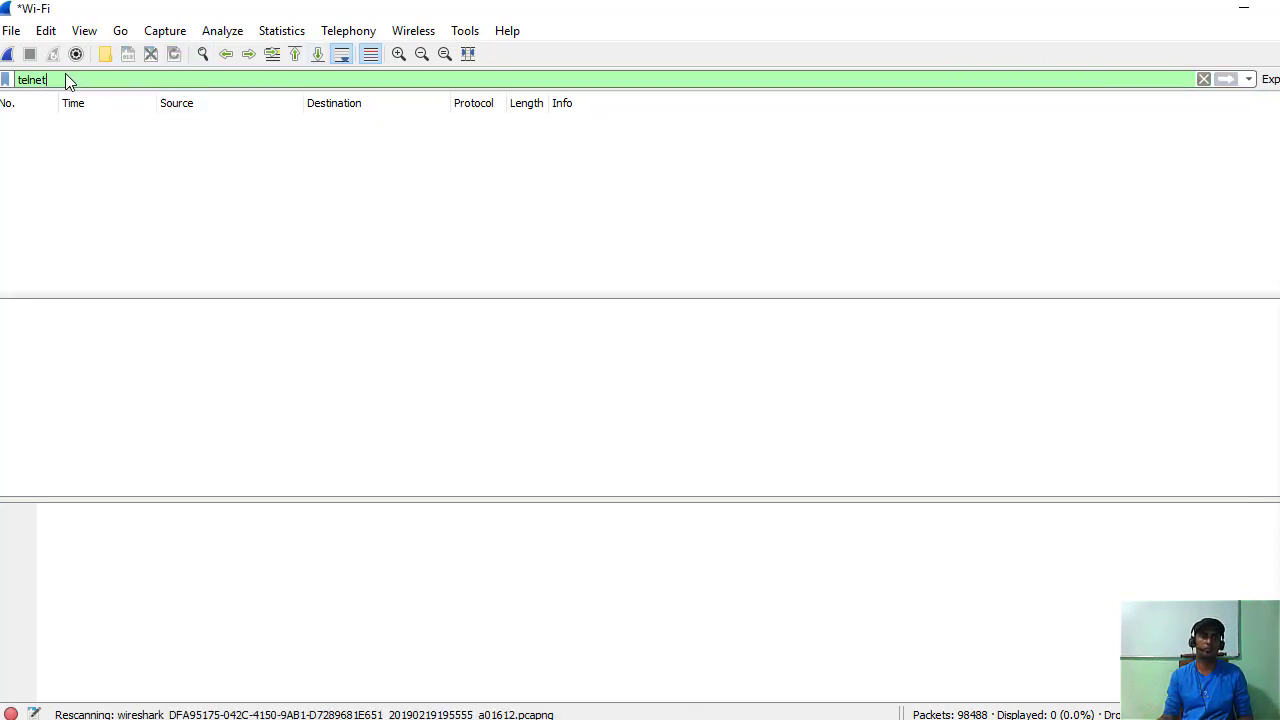
{"action": "left_click", "coordinate": [6, 7]}
{"action": "left_click", "coordinate": [44, 8]}
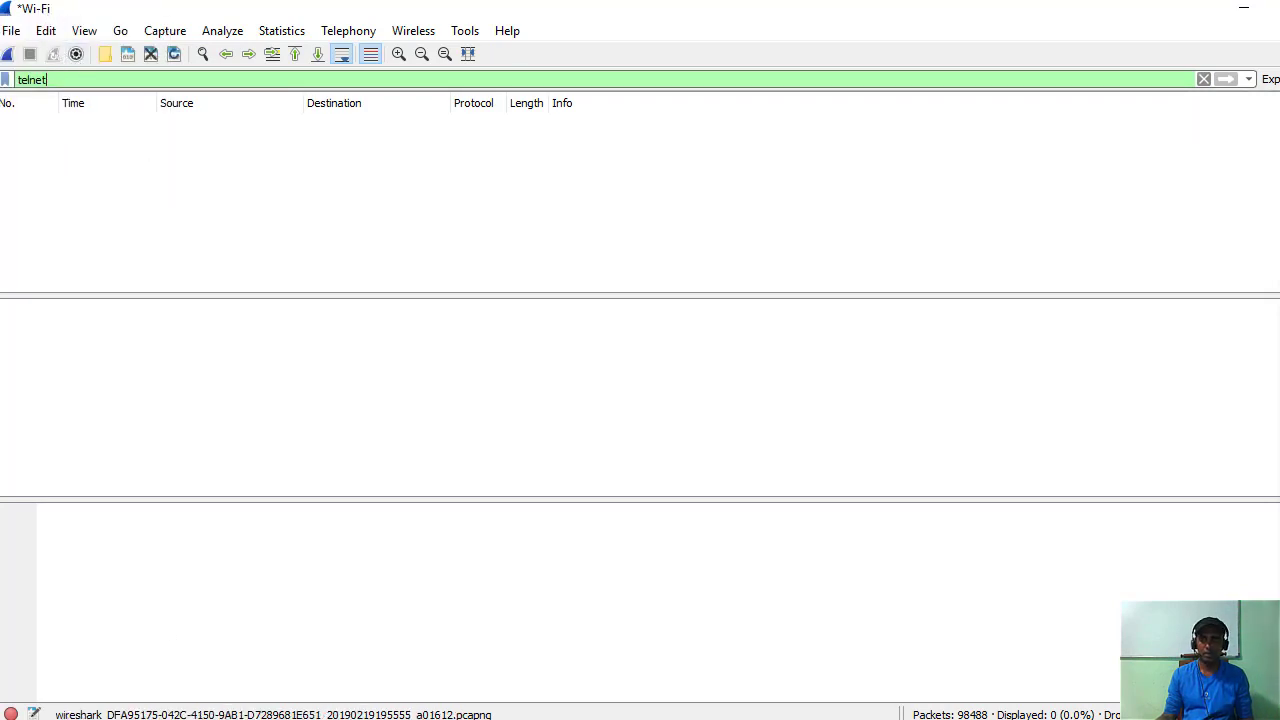
{"action": "left_click", "coordinate": [1203, 79]}
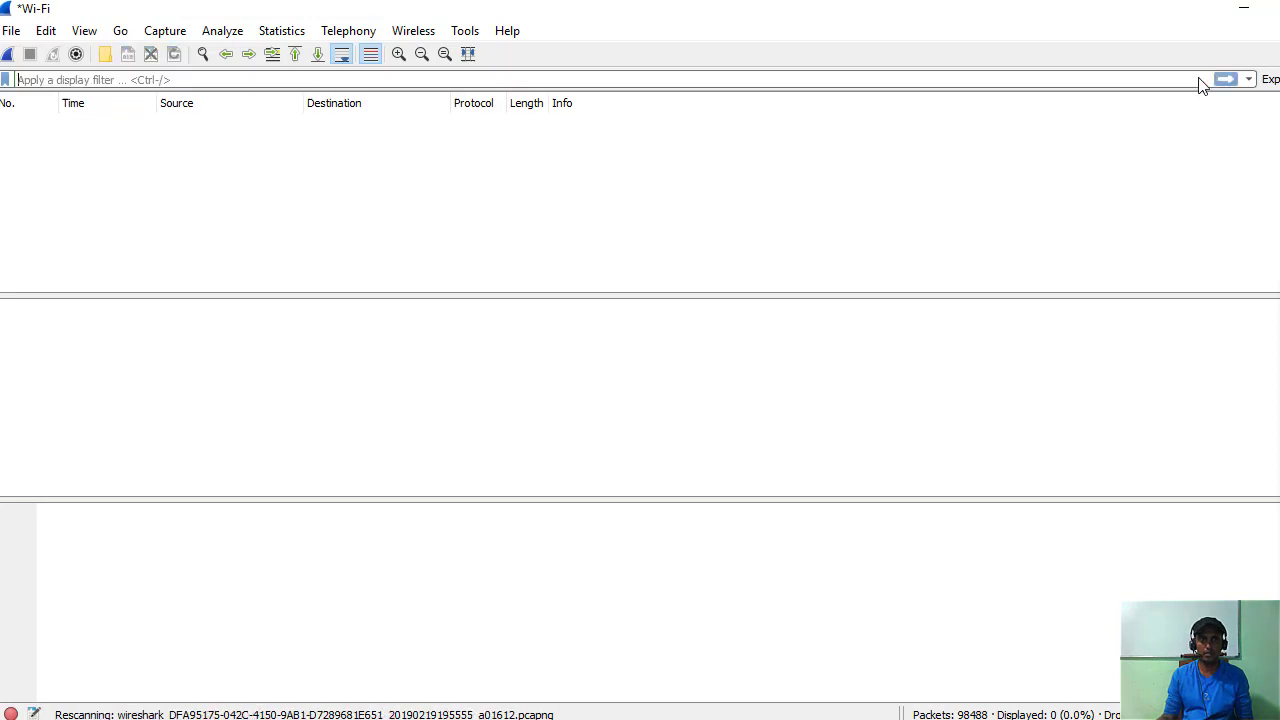
{"action": "left_click", "coordinate": [1249, 80]}
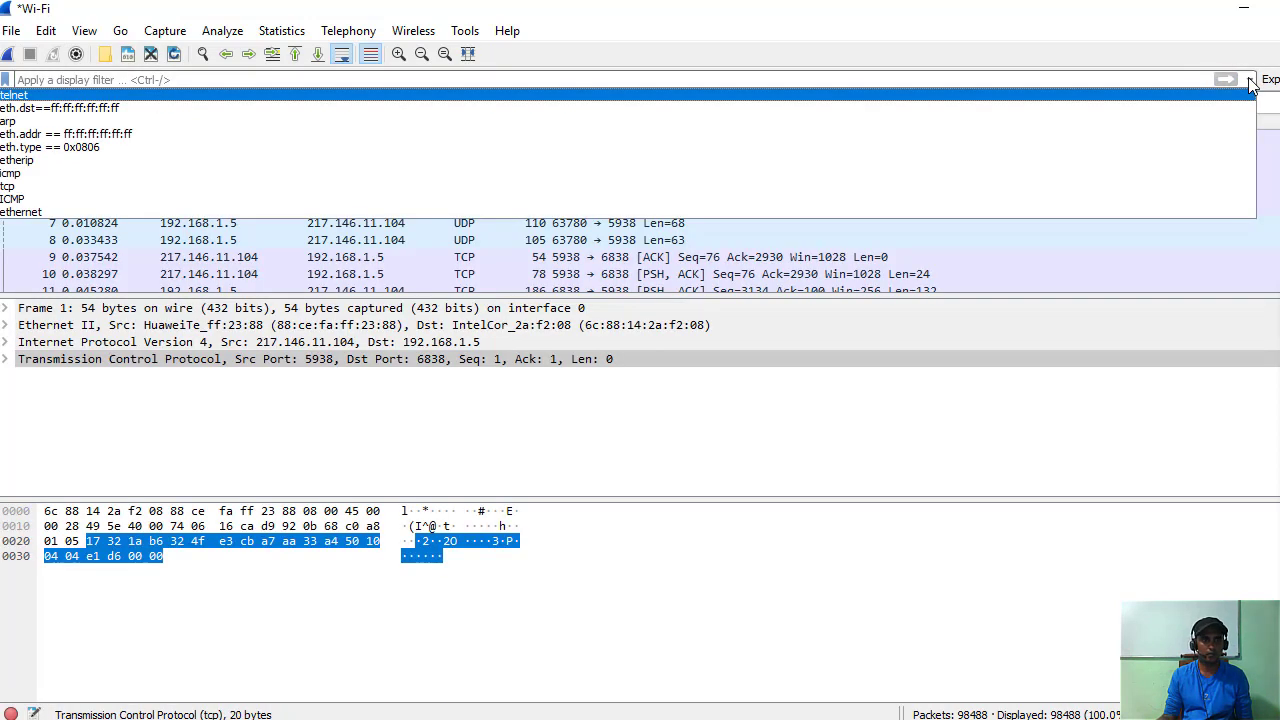
{"action": "left_click", "coordinate": [264, 406]}
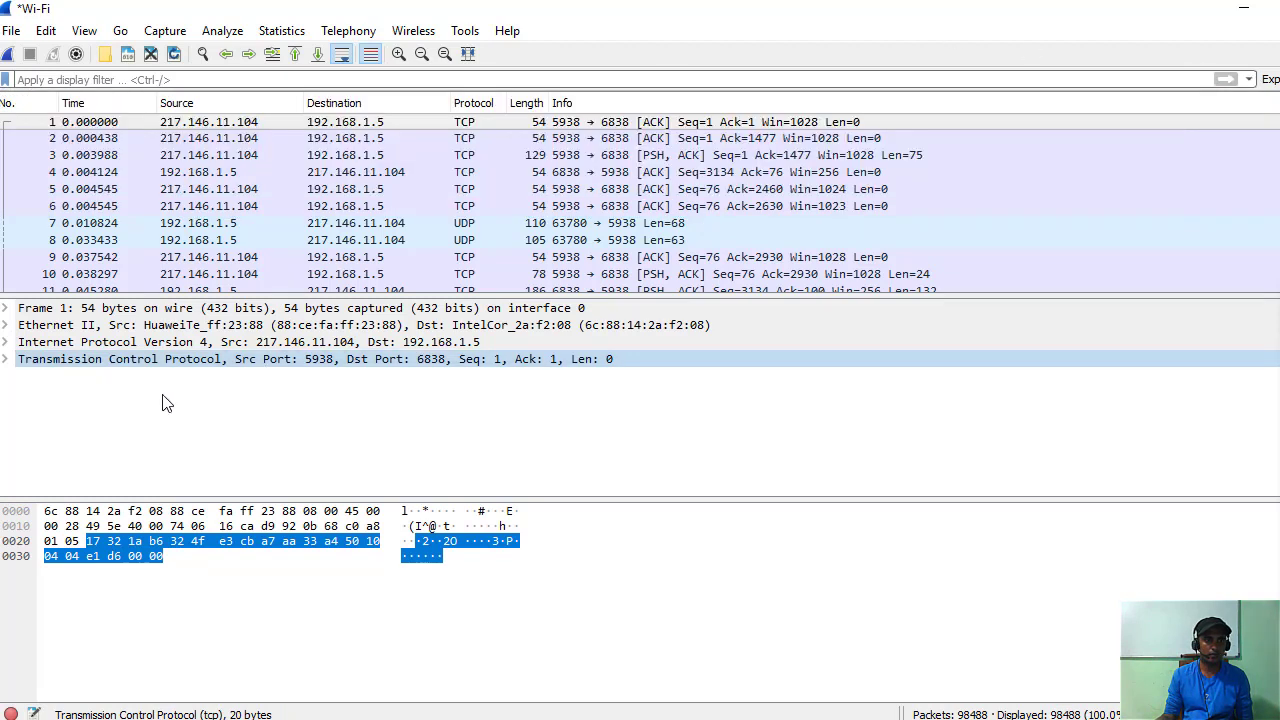
{"action": "key", "text": "ctrl+q"}
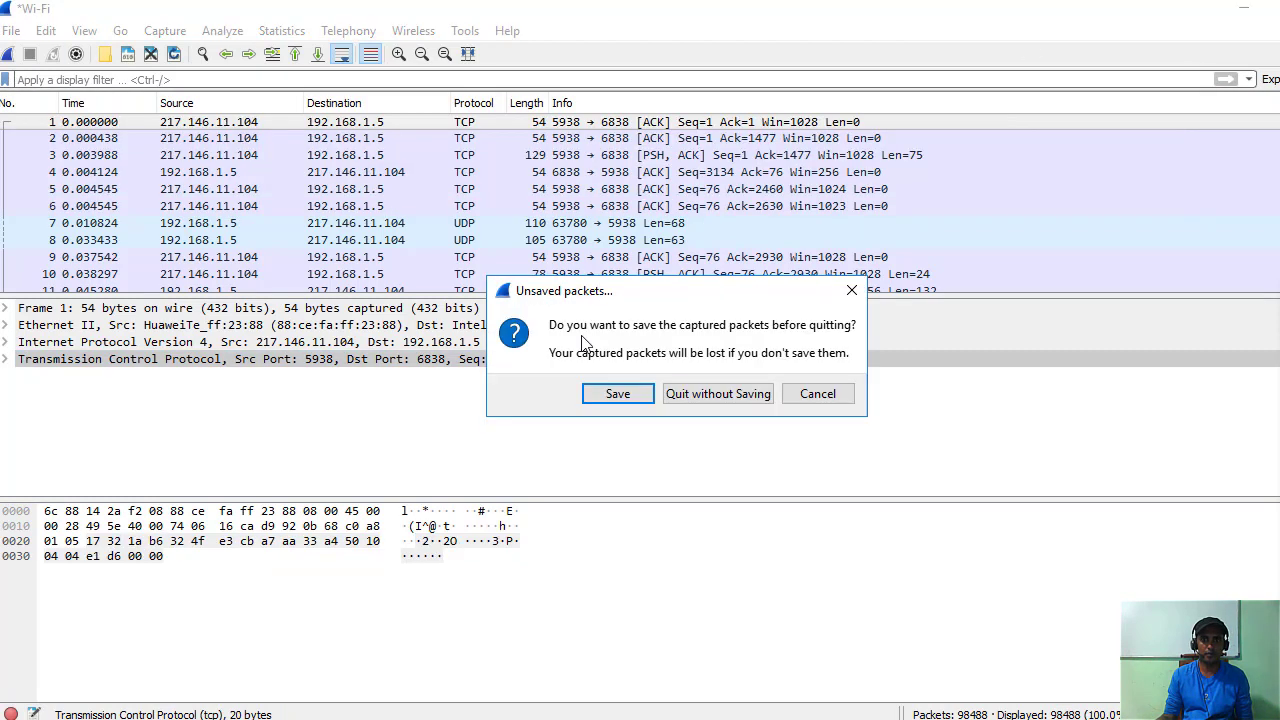
{"action": "left_click", "coordinate": [697, 394]}
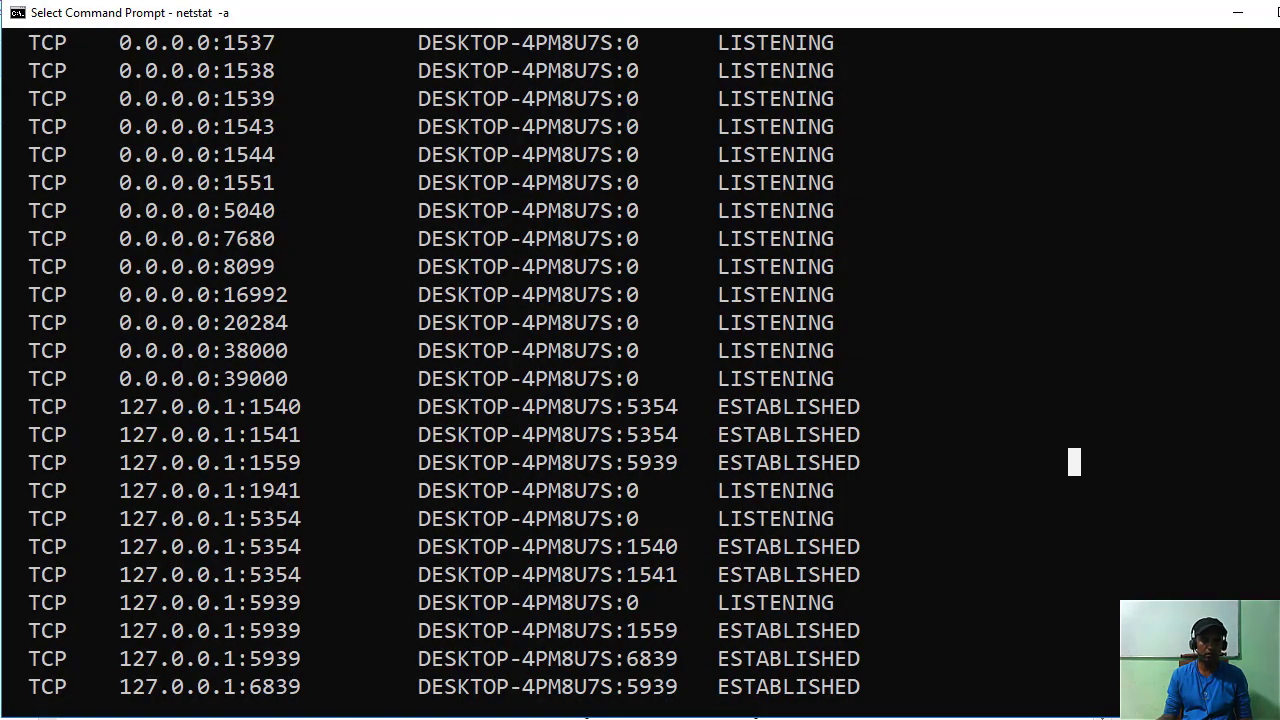
Relaunch Wireshark from the Start menu search using 'wi'.
{"action": "key", "text": "super"}
{"action": "type", "text": "wi"}
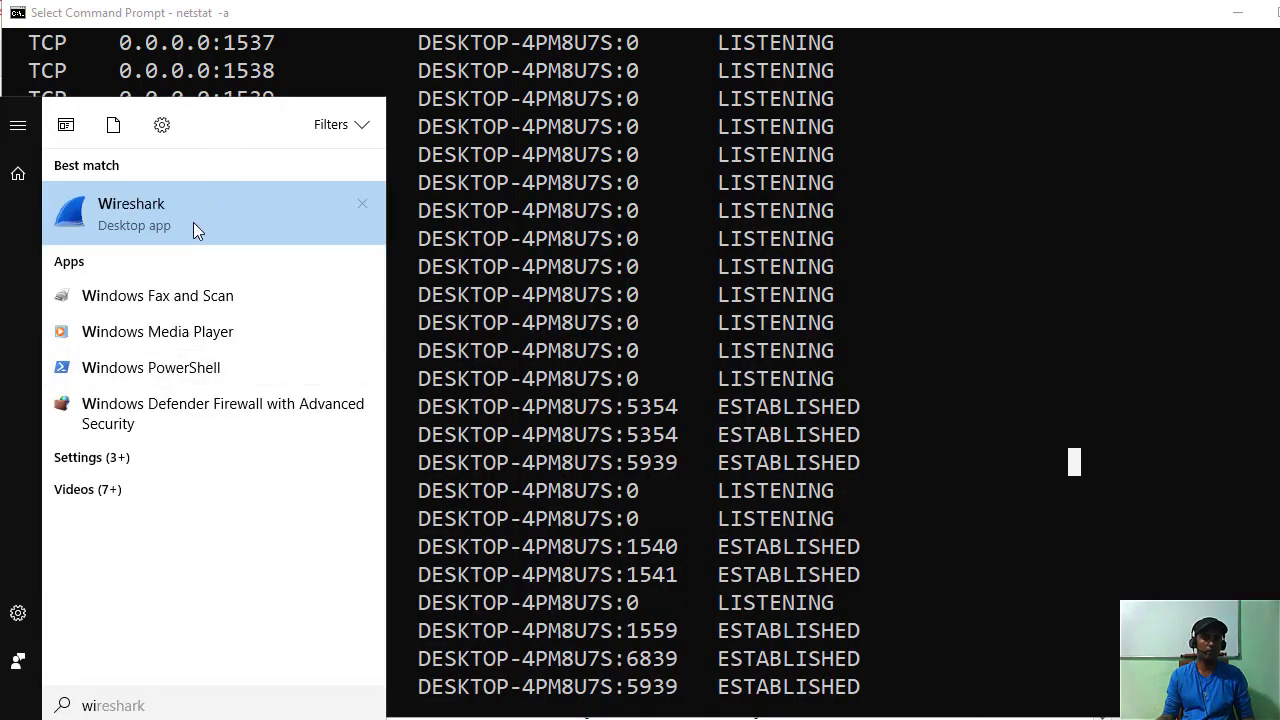
{"action": "left_click", "coordinate": [193, 222]}
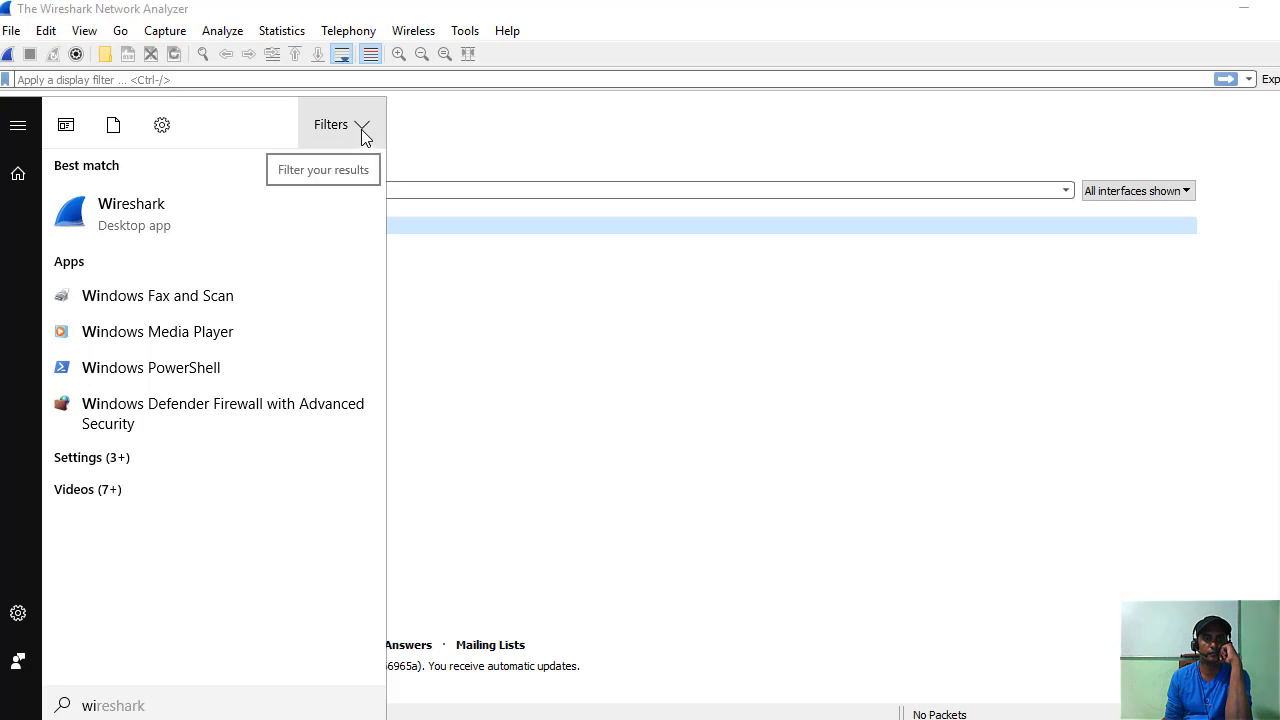
Start capturing on Local Area Connection* 2 from the welcome screen's interface list.
{"action": "left_click", "coordinate": [363, 131]}
{"action": "left_click", "coordinate": [1187, 193]}
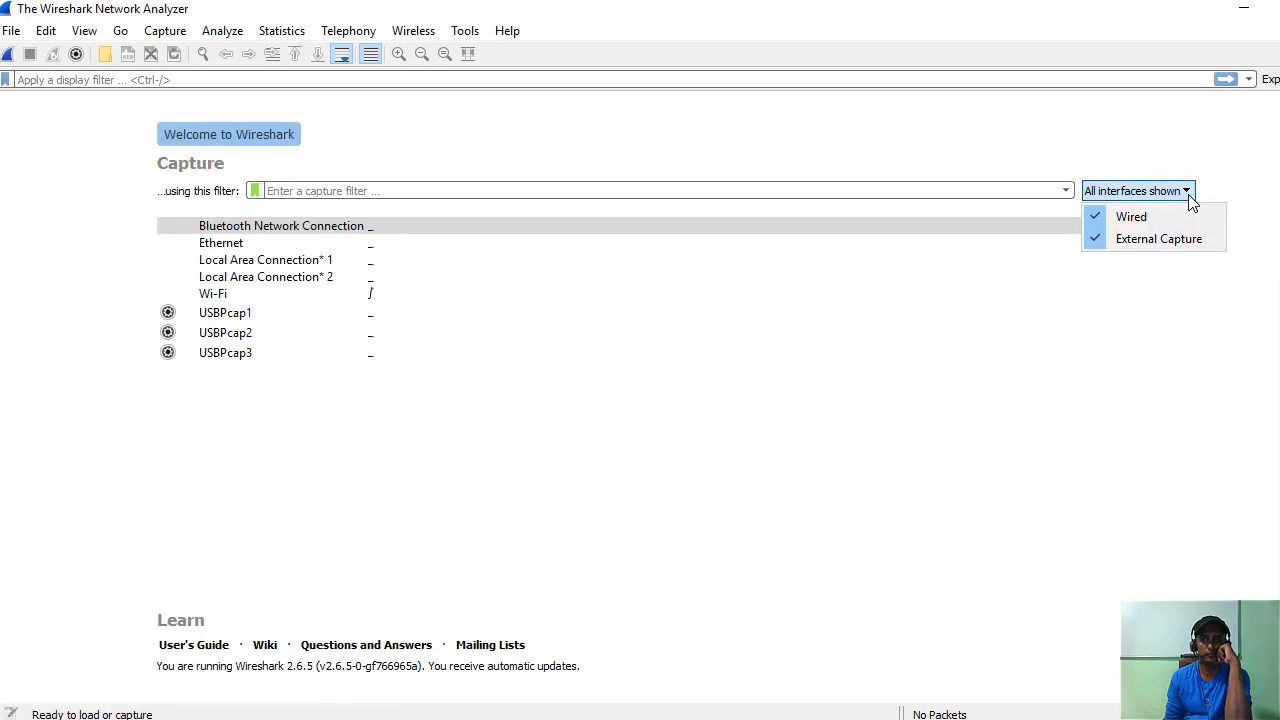
{"action": "left_click", "coordinate": [287, 276]}
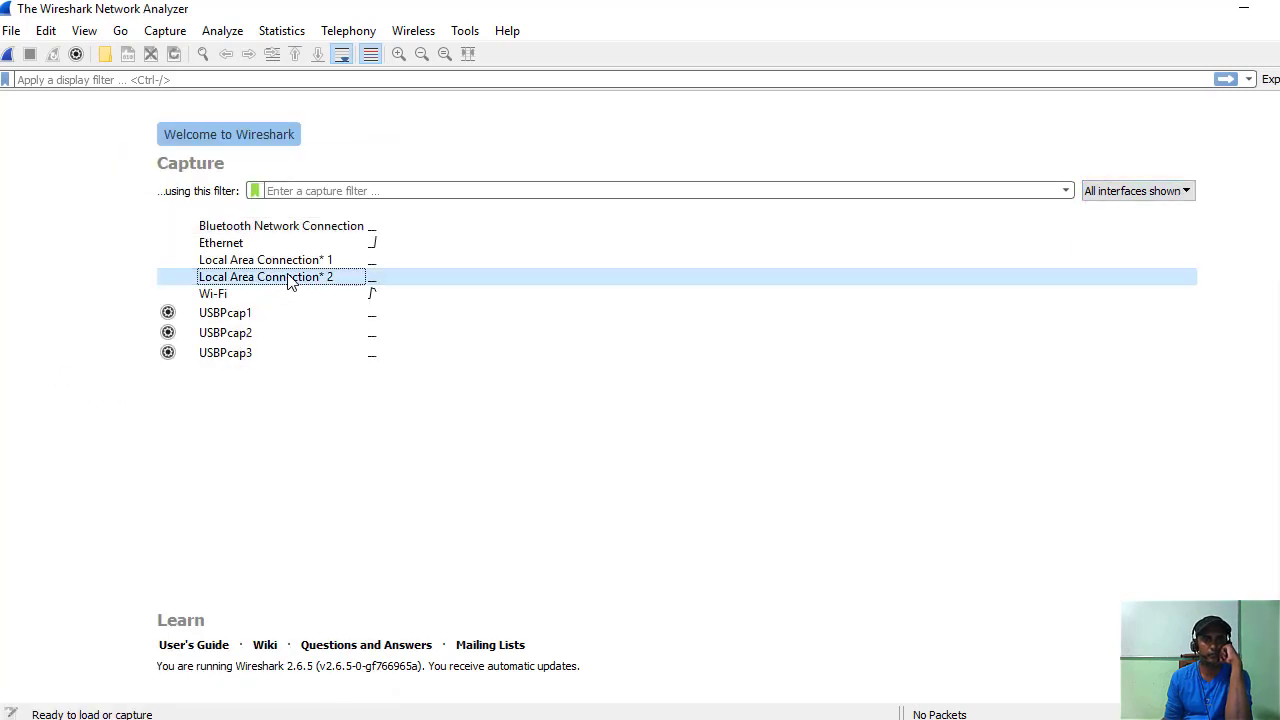
{"action": "double_click", "coordinate": [287, 276]}
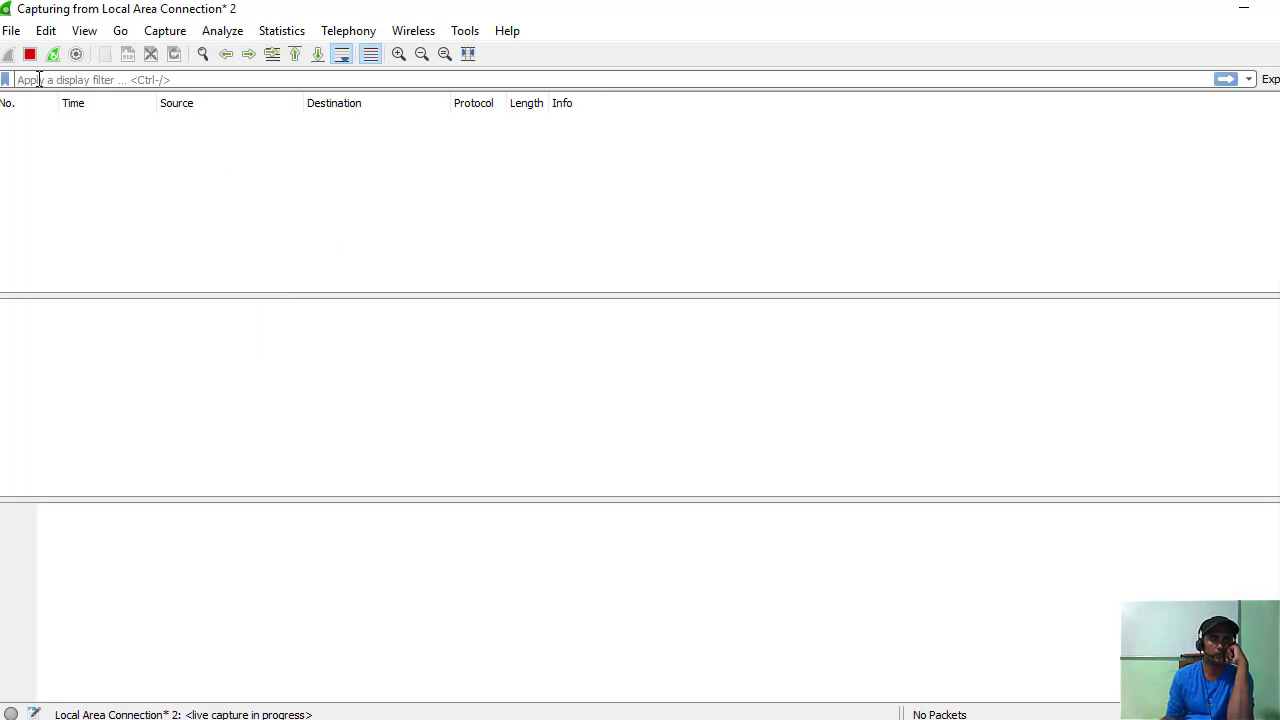
Apply the telnet display filter to the Local Area Connection* 2 capture.
{"action": "left_click", "coordinate": [39, 79]}
{"action": "type", "text": "t"}
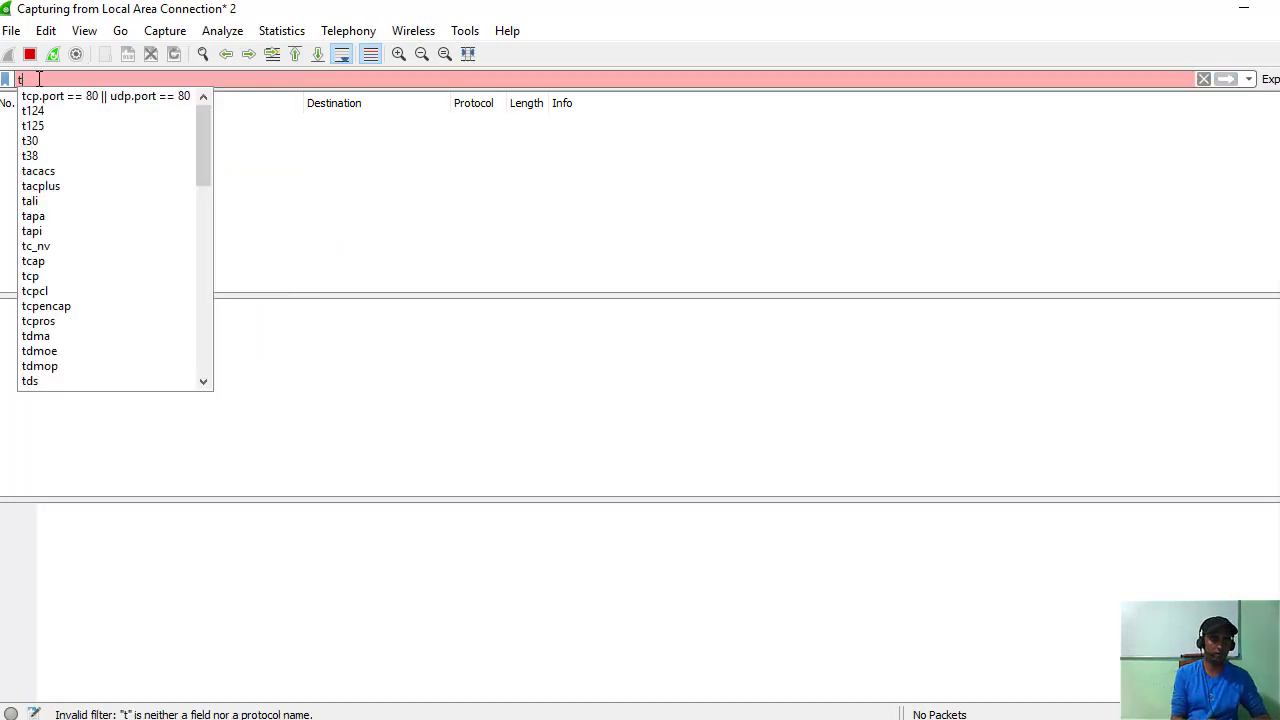
{"action": "type", "text": "e"}
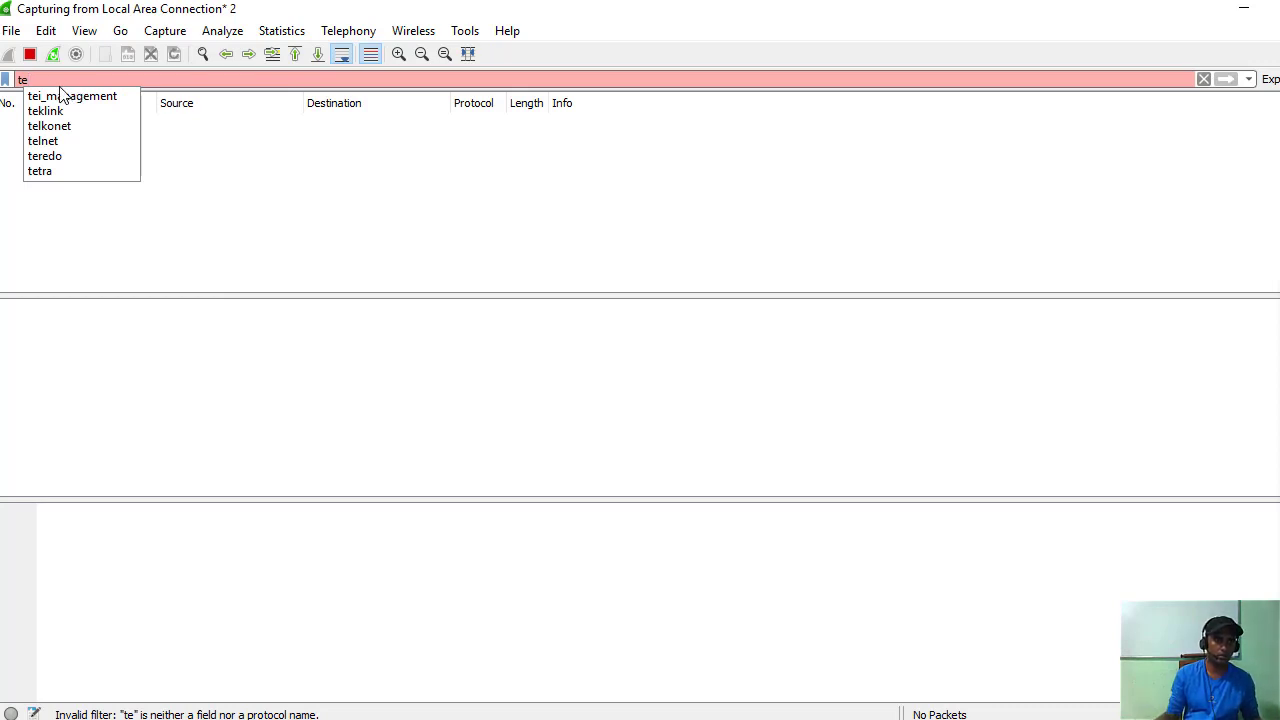
{"action": "left_click", "coordinate": [38, 145]}
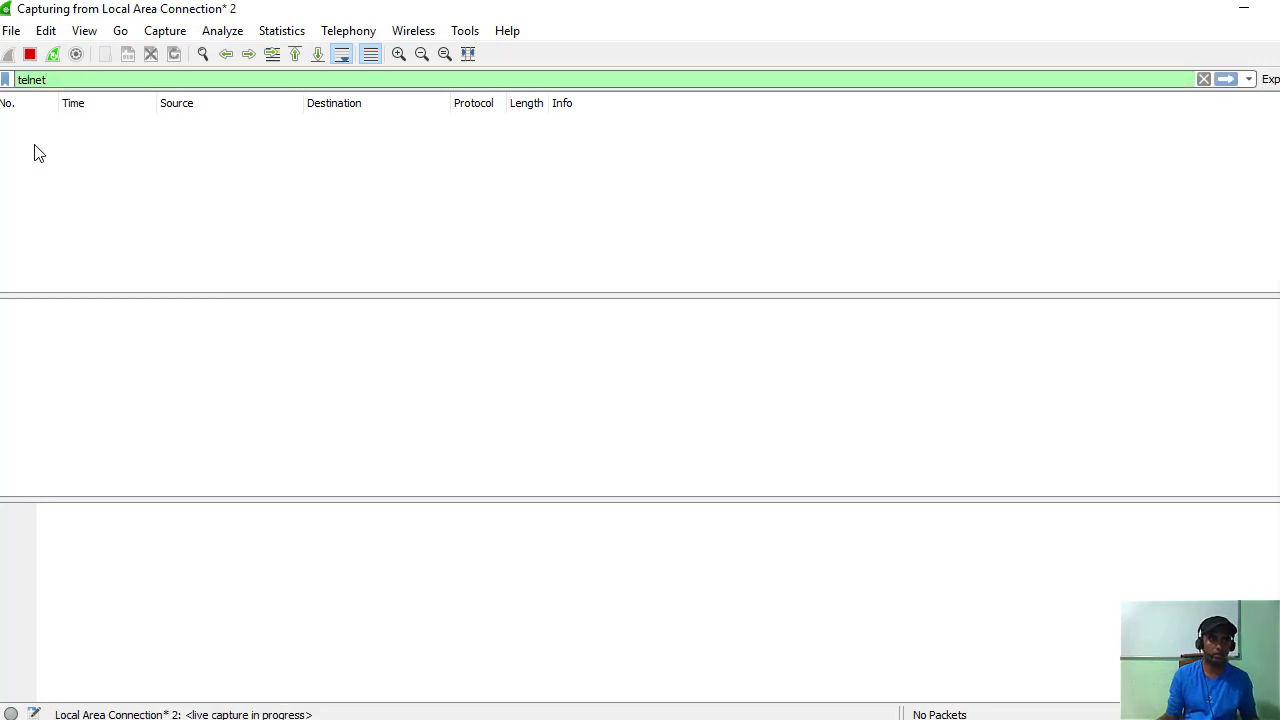
{"action": "left_click", "coordinate": [1233, 84]}
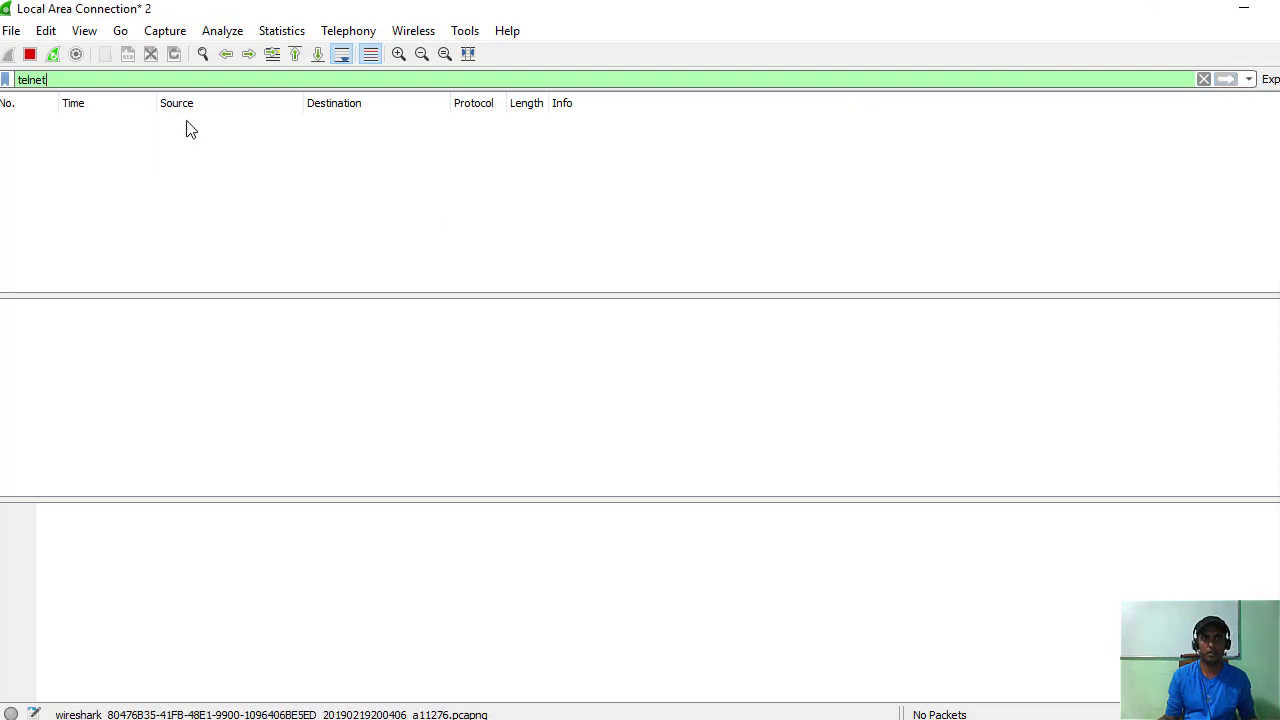
{"action": "key", "text": "Return"}
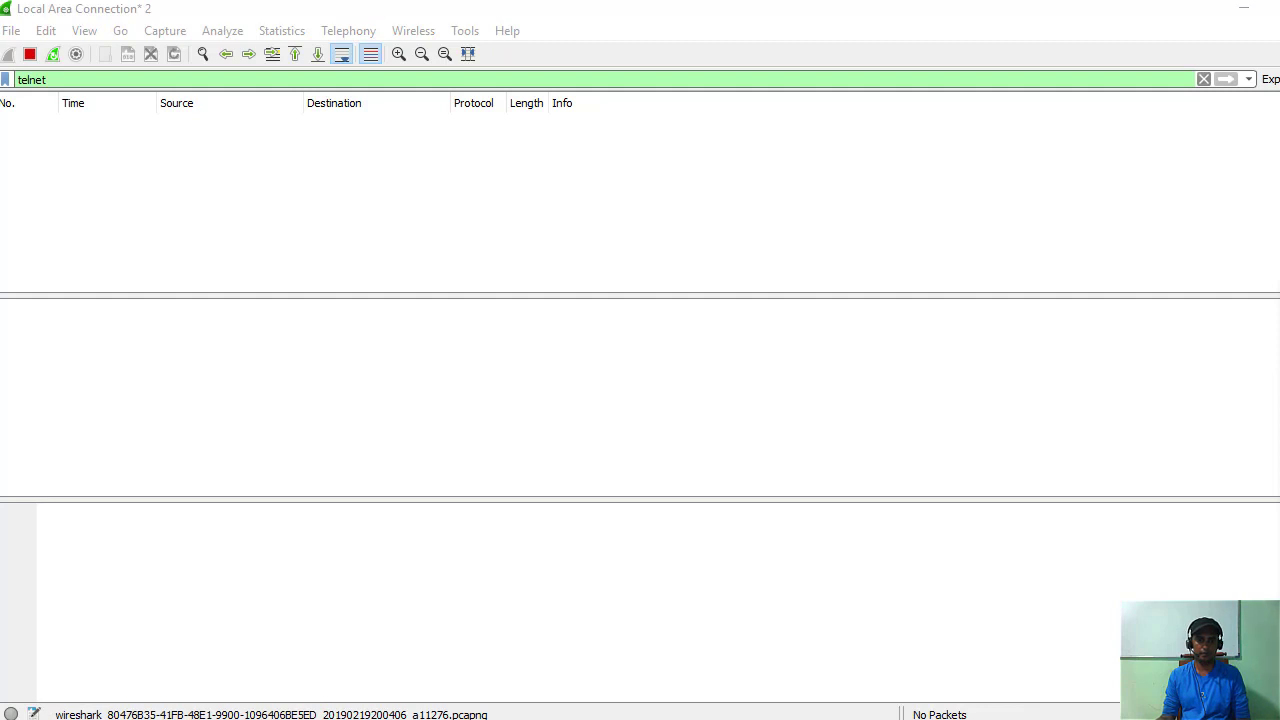
{"action": "mouse_move", "coordinate": [763, 716]}
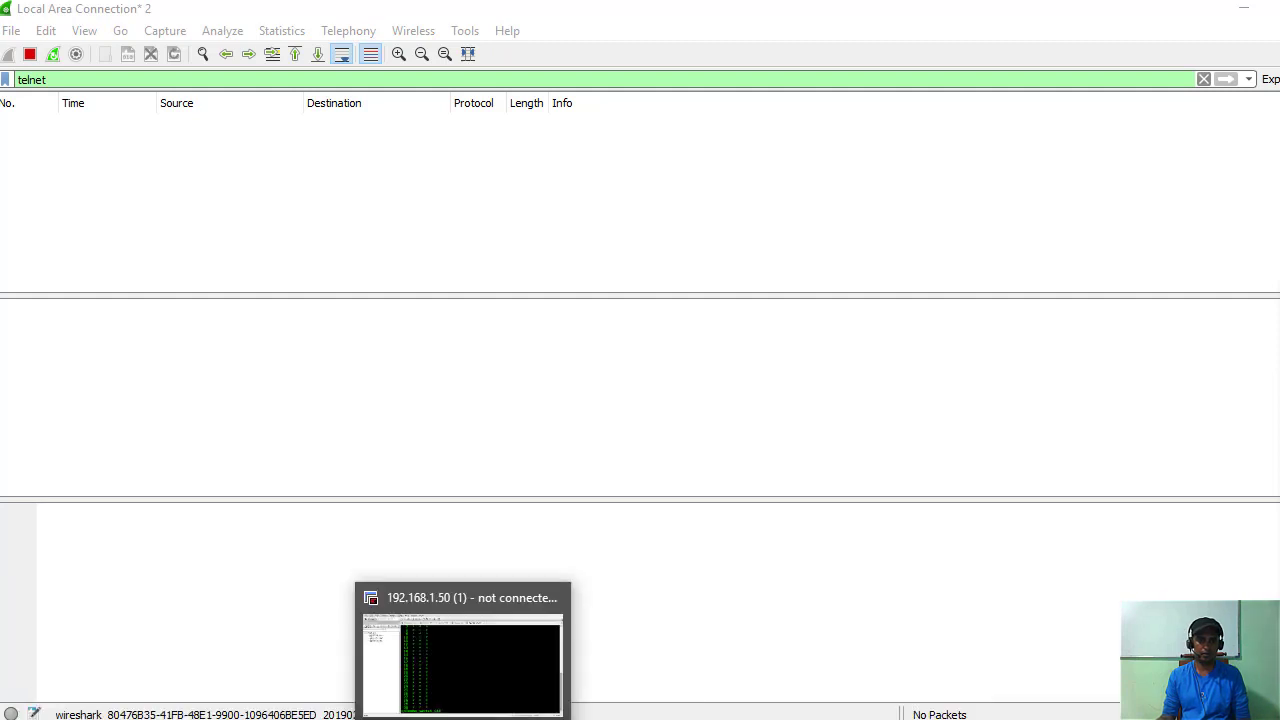
Reconnect and log into switch 192.168.1.50 with the administrator username, then return to Wireshark.
{"action": "left_click", "coordinate": [484, 670]}
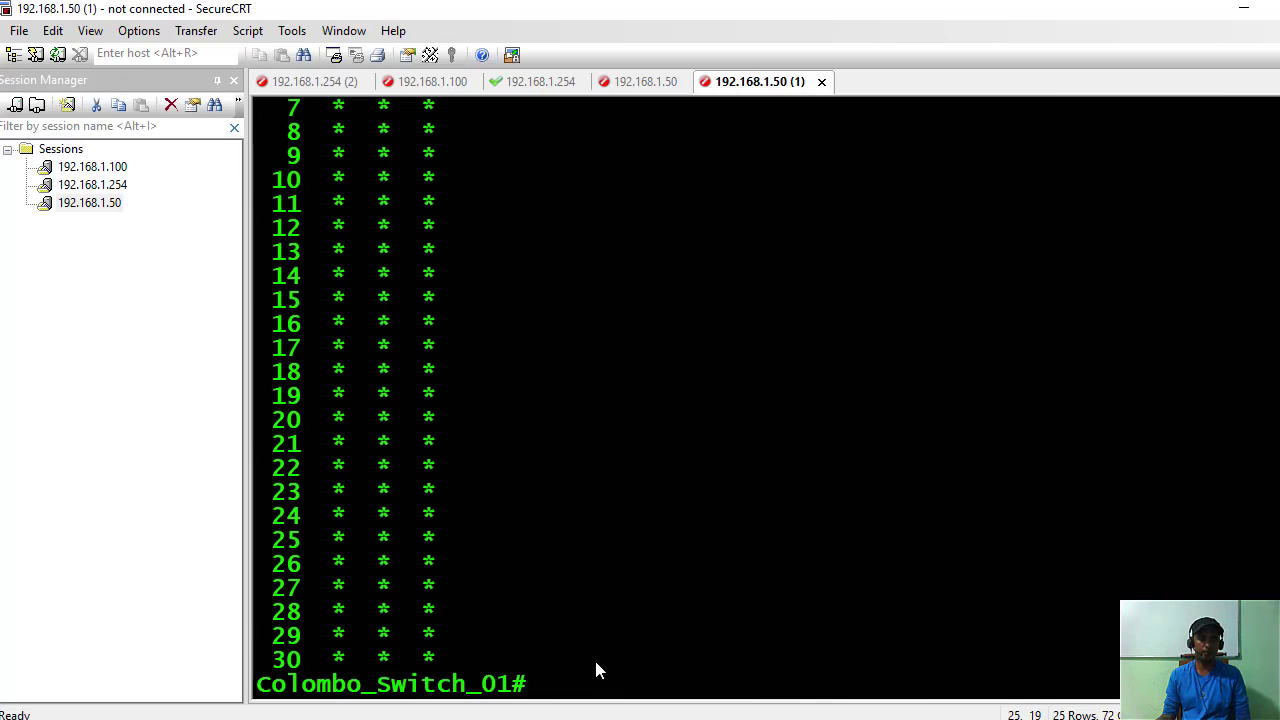
{"action": "key", "text": "Return"}
{"action": "key", "text": "Return"}
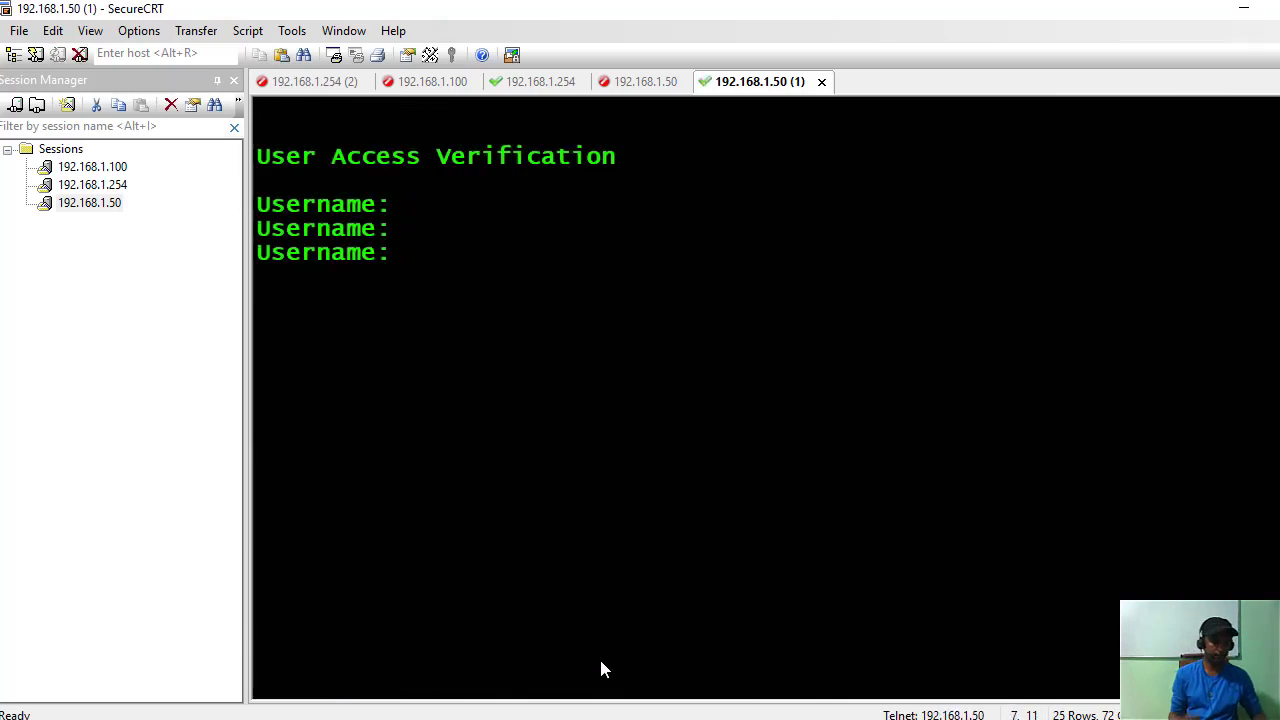
{"action": "type", "text": "ad,="}
{"action": "key", "text": "BackSpace"}
{"action": "key", "text": "BackSpace"}
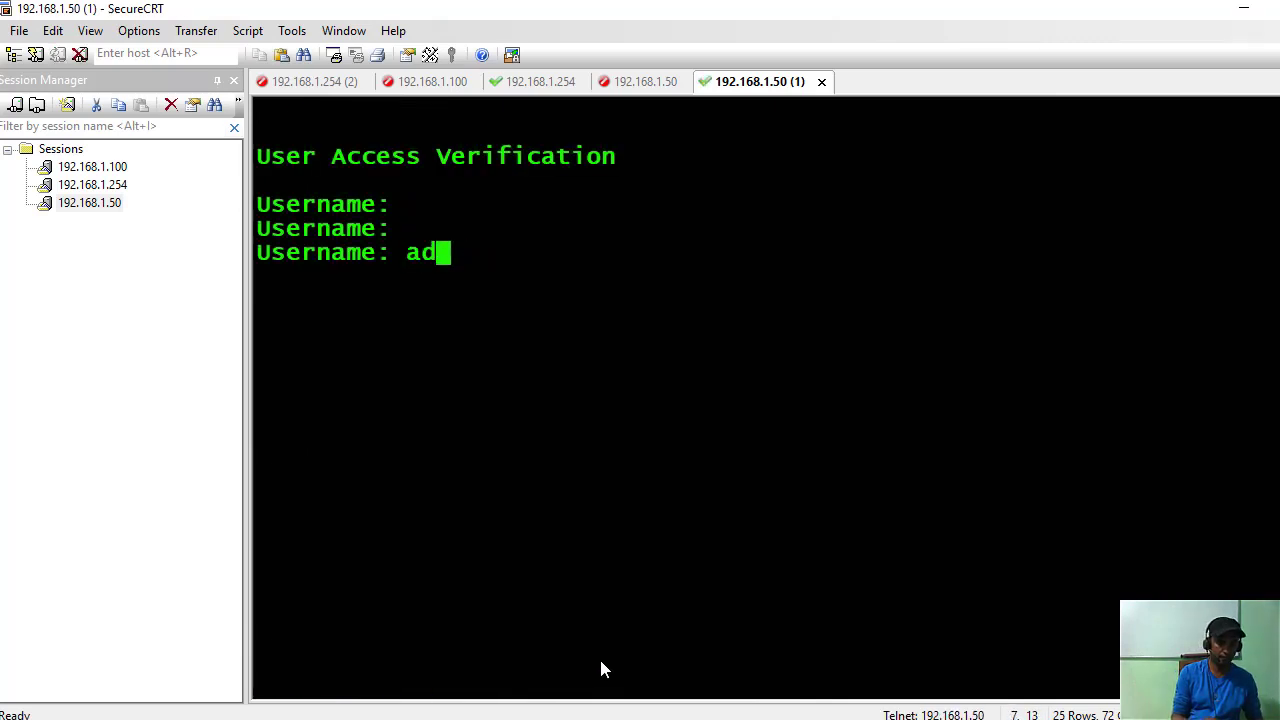
{"action": "type", "text": "min"}
{"action": "key", "text": "Return"}
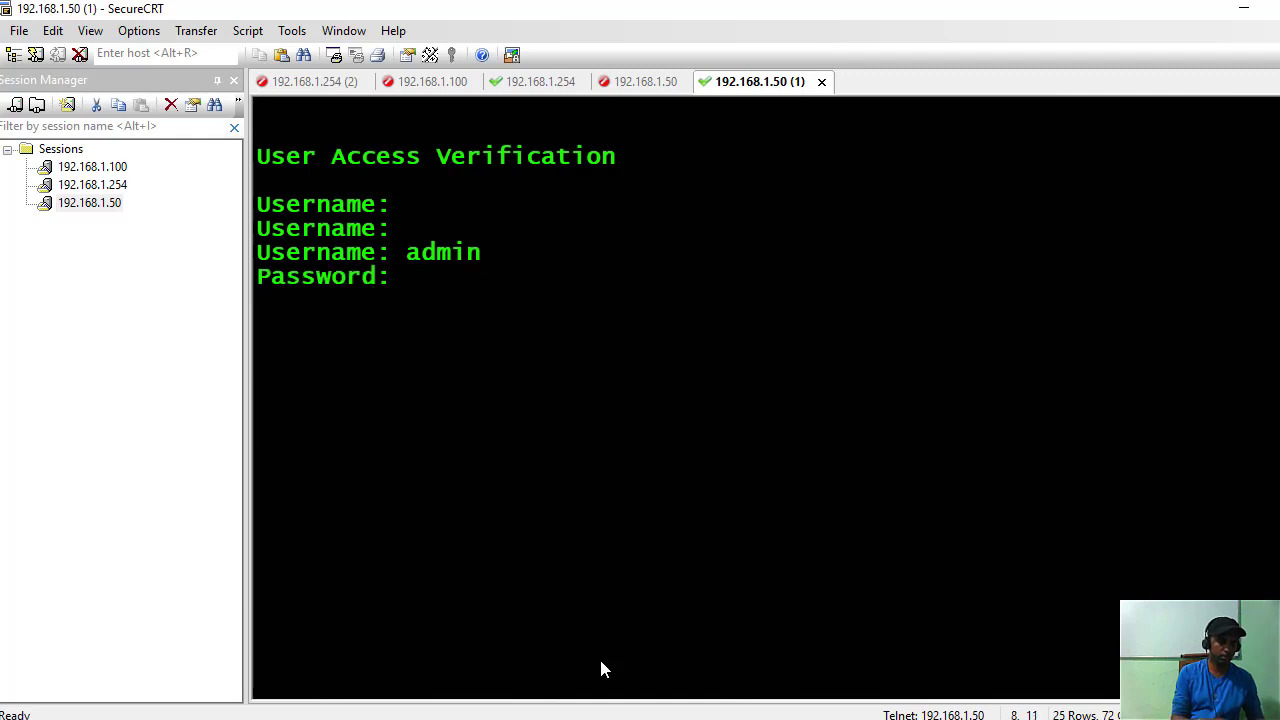
{"action": "key", "text": "Return"}
{"action": "key", "text": "Return"}
{"action": "key", "text": "Return"}
{"action": "key", "text": "Return"}
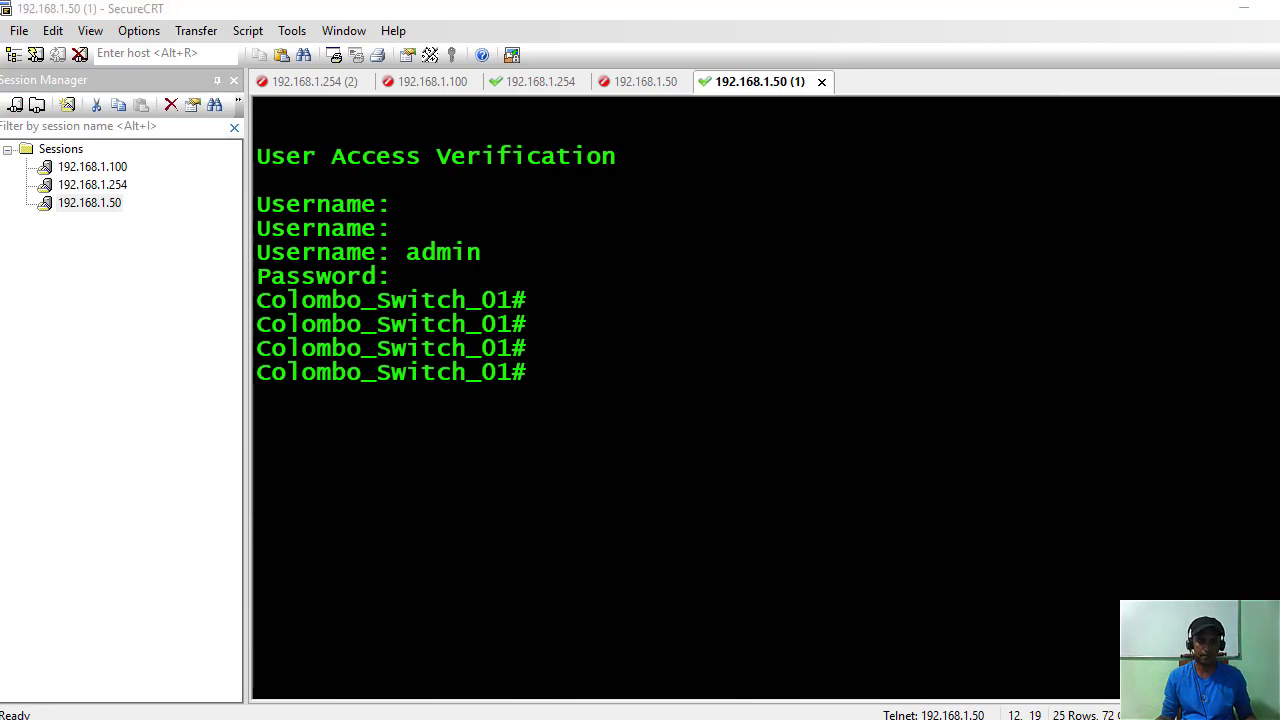
{"action": "key", "text": "alt+Tab"}
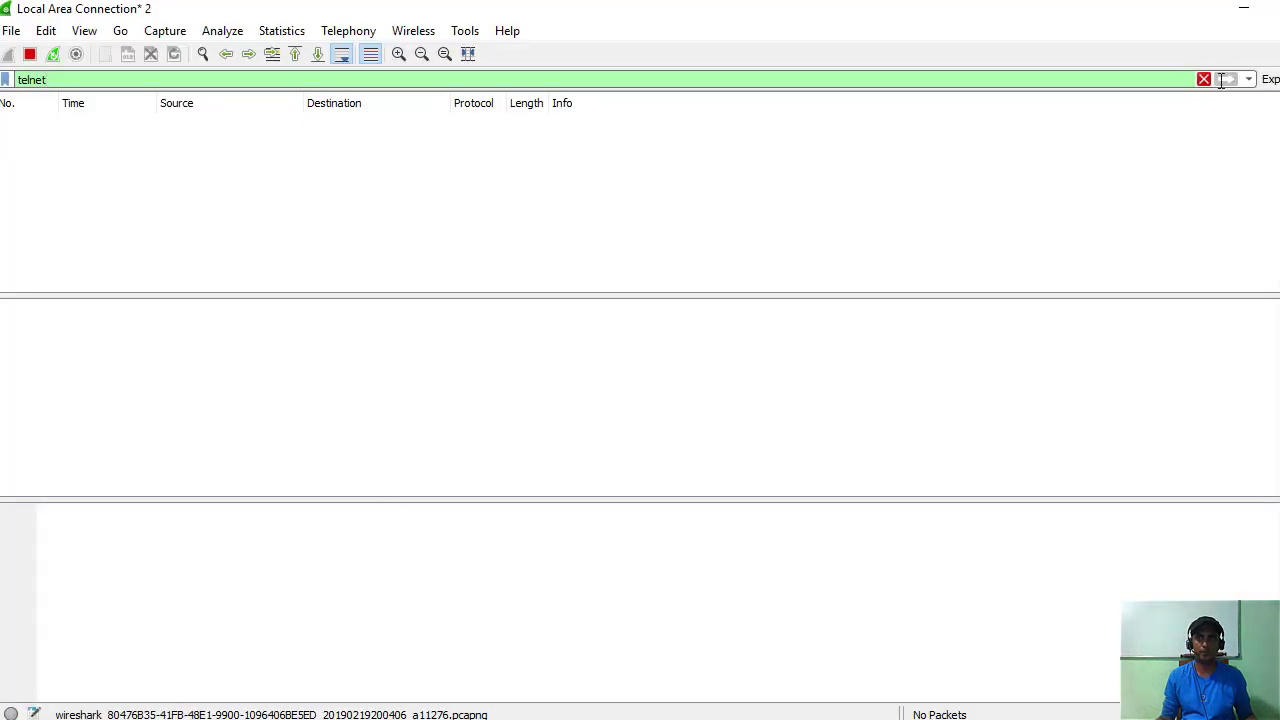
{"action": "left_click", "coordinate": [214, 79]}
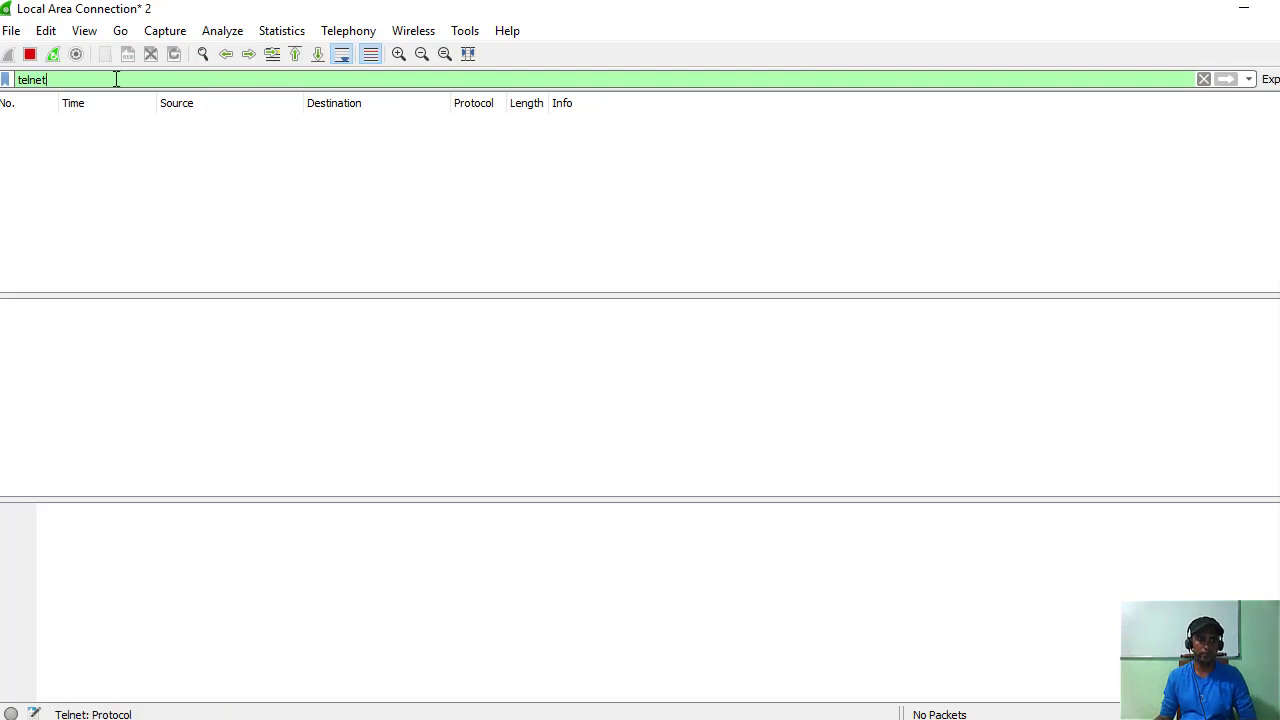
{"action": "left_click", "coordinate": [5, 82]}
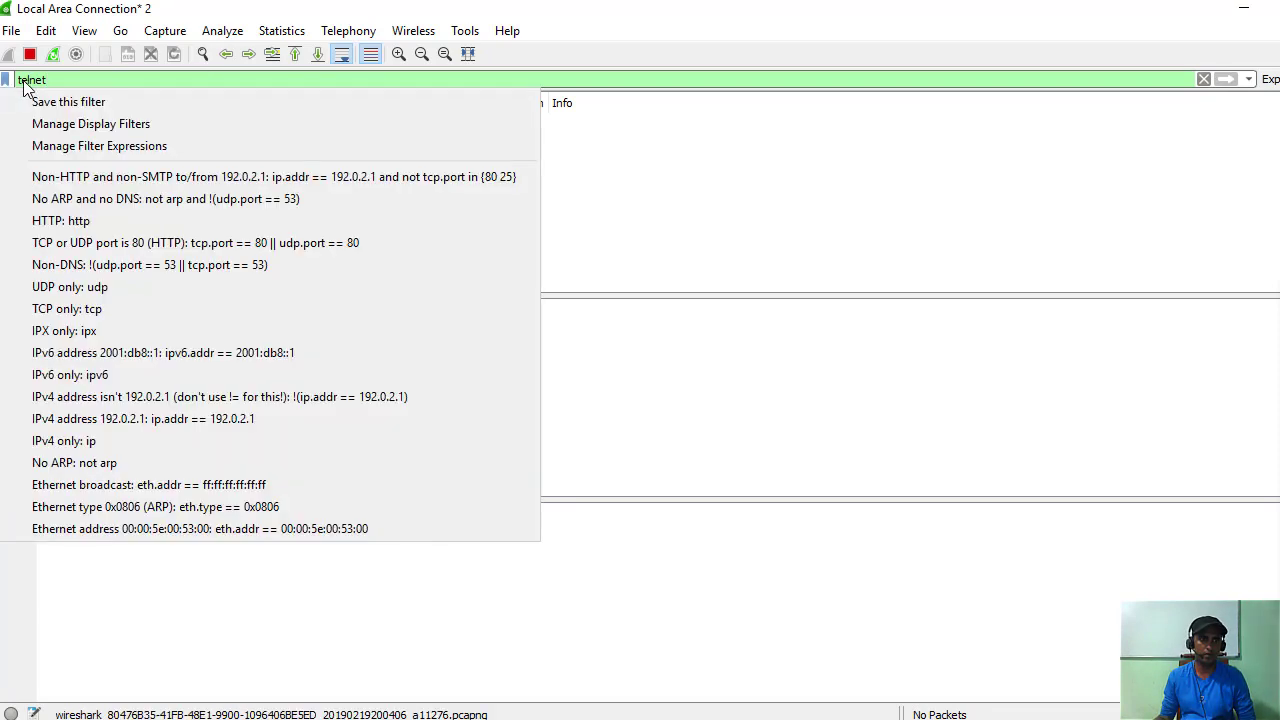
{"action": "left_click", "coordinate": [62, 80]}
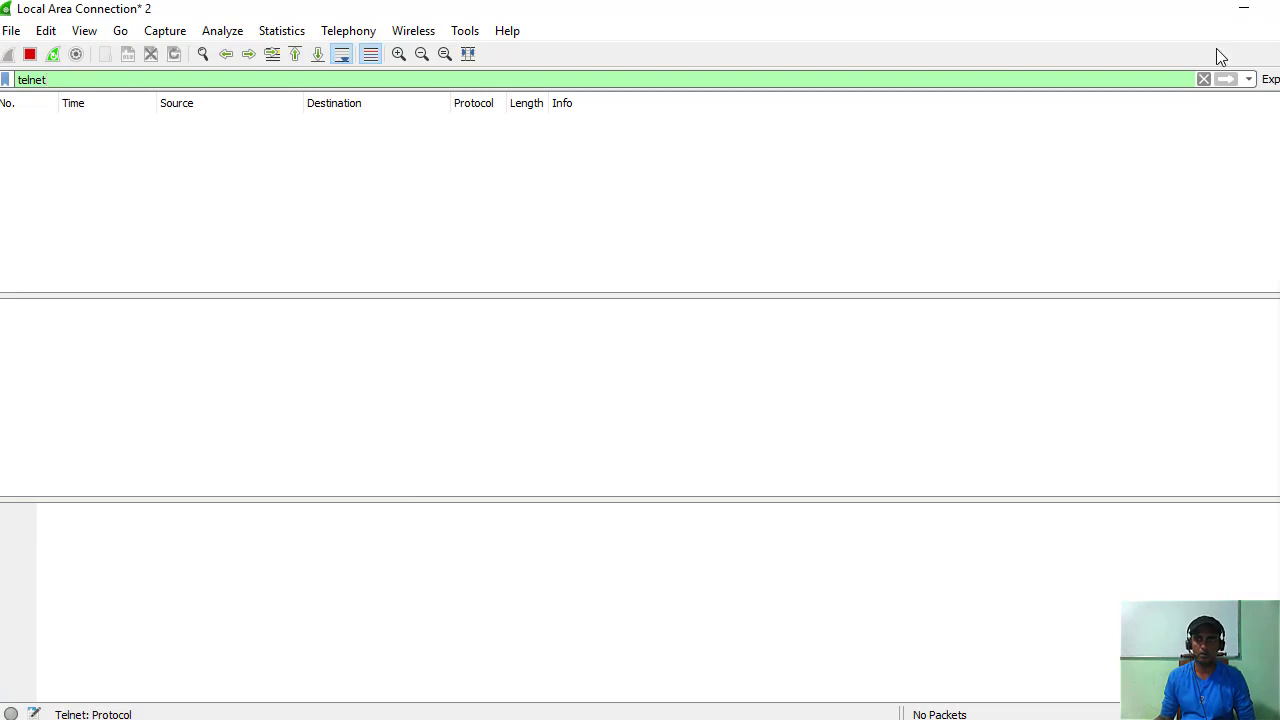
{"action": "left_click", "coordinate": [1249, 80]}
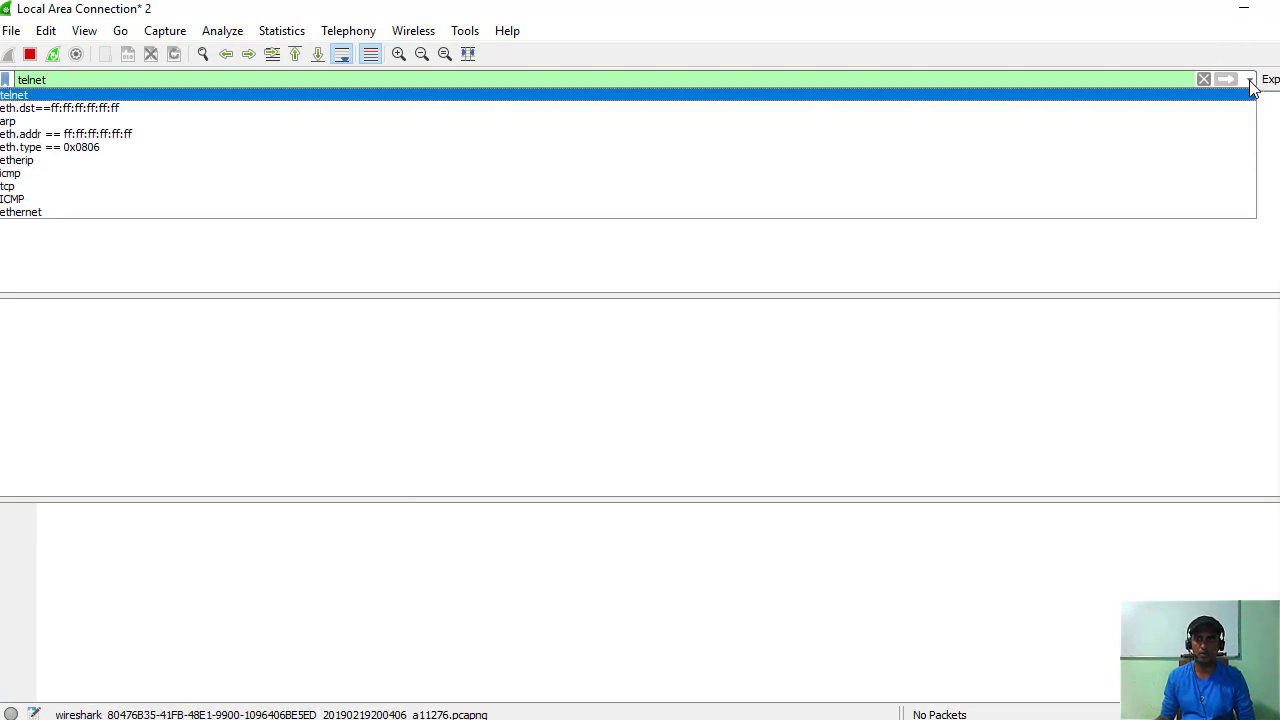
{"action": "left_click", "coordinate": [1250, 82]}
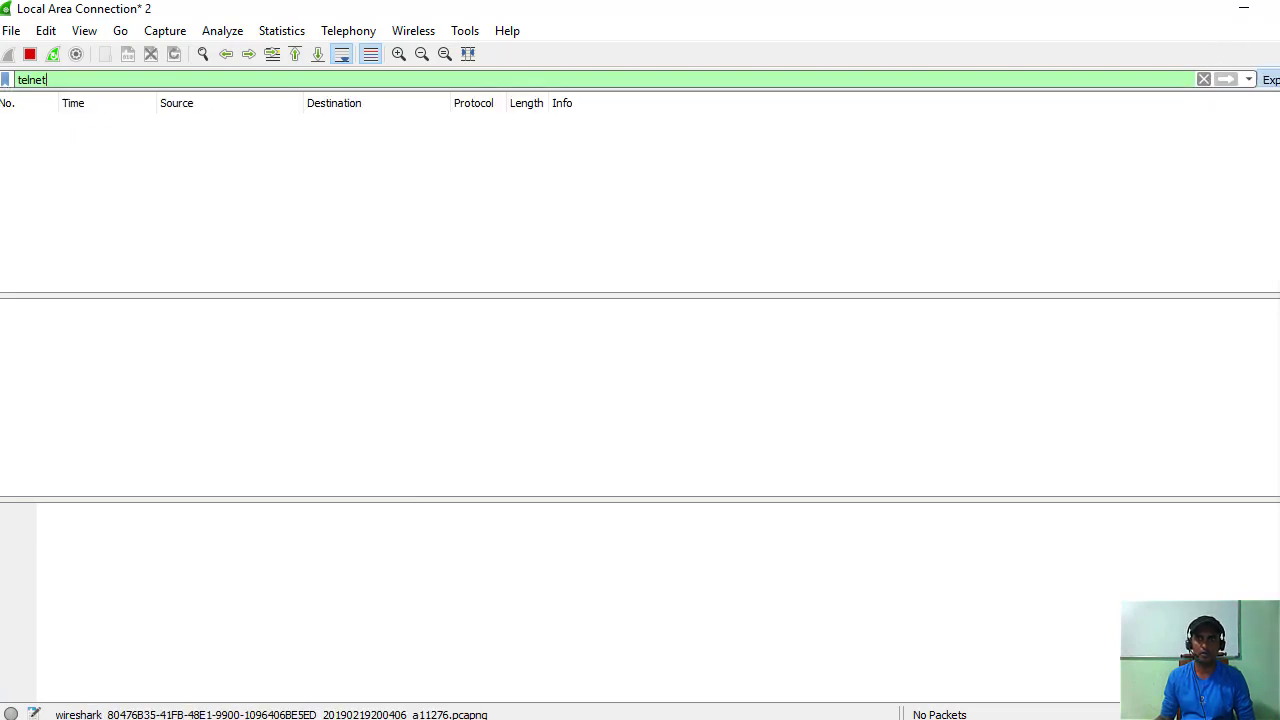
{"action": "left_click", "coordinate": [22, 37]}
{"action": "mouse_move", "coordinate": [67, 35]}
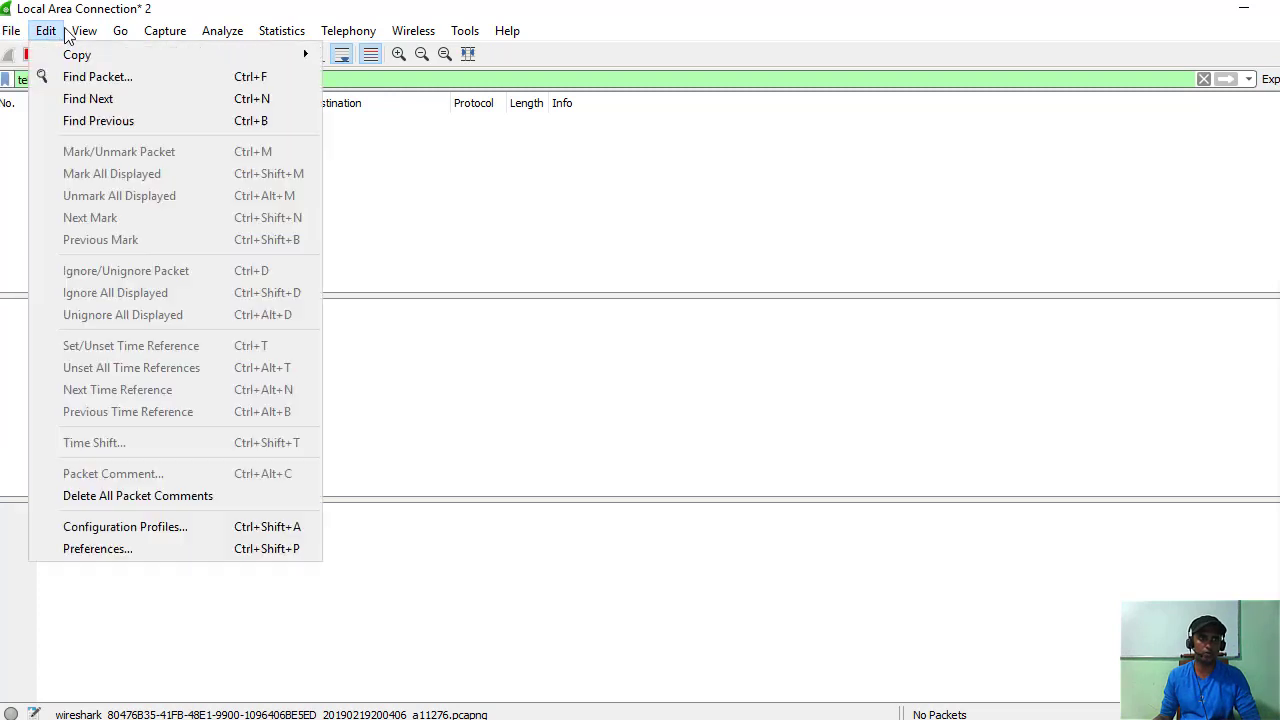
{"action": "mouse_move", "coordinate": [173, 38]}
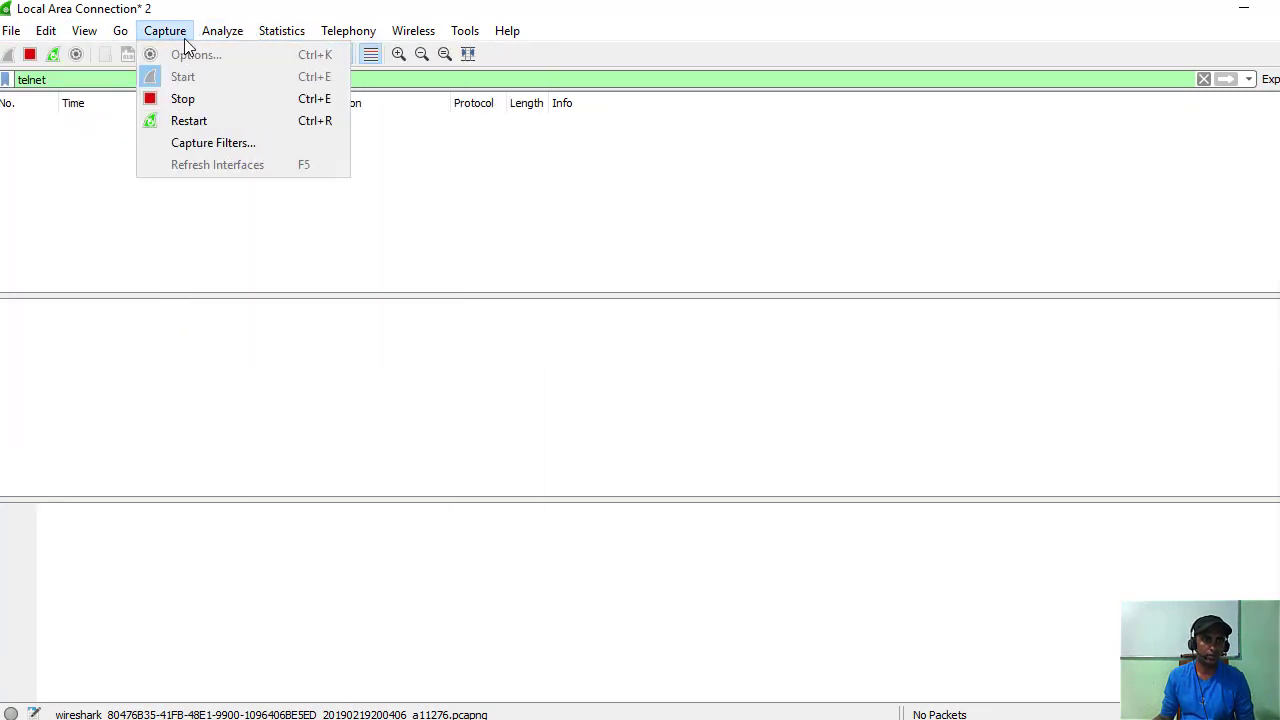
{"action": "mouse_move", "coordinate": [231, 42]}
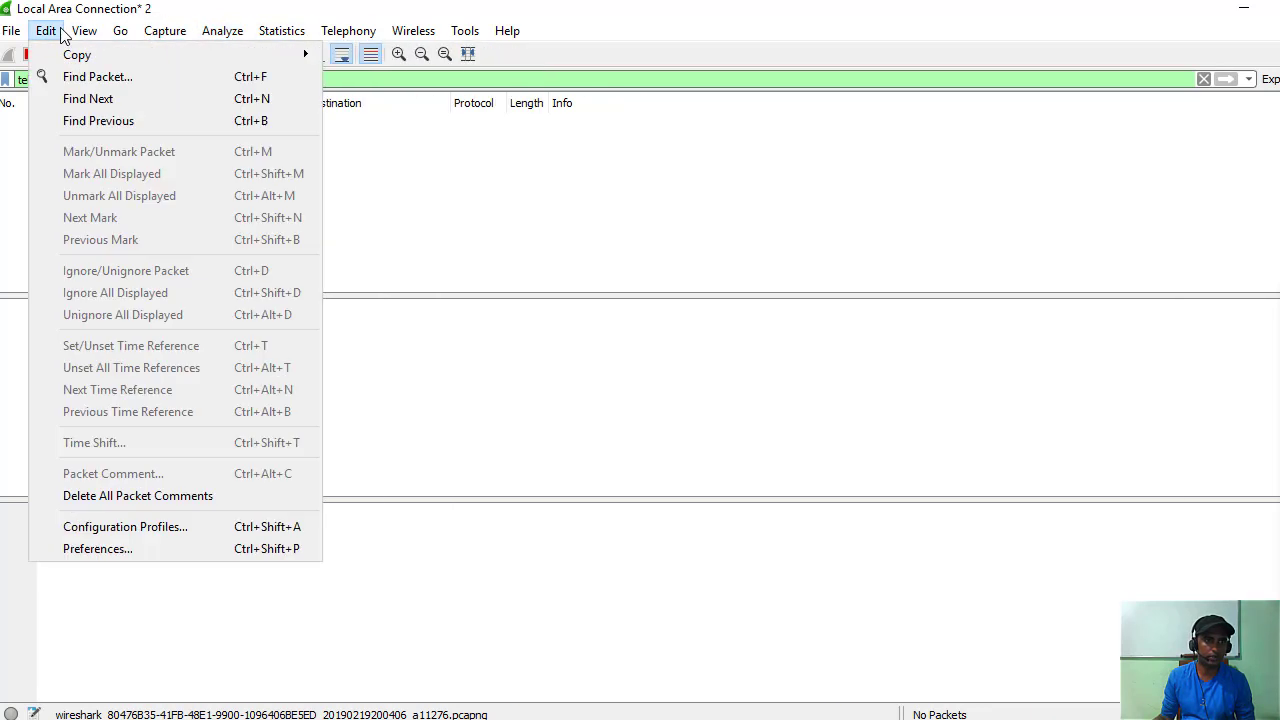
Set Ethernet as the default interface in Advanced > Capture preferences and save.
{"action": "left_click", "coordinate": [160, 548]}
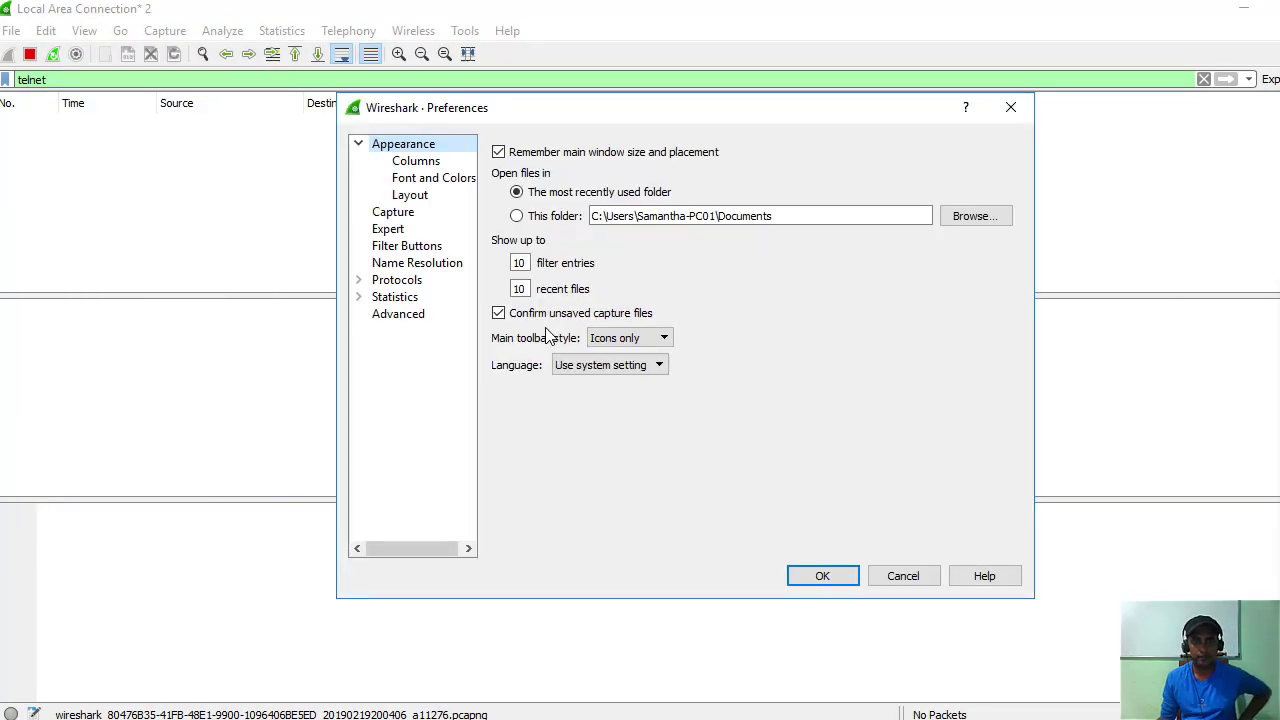
{"action": "left_click", "coordinate": [392, 318]}
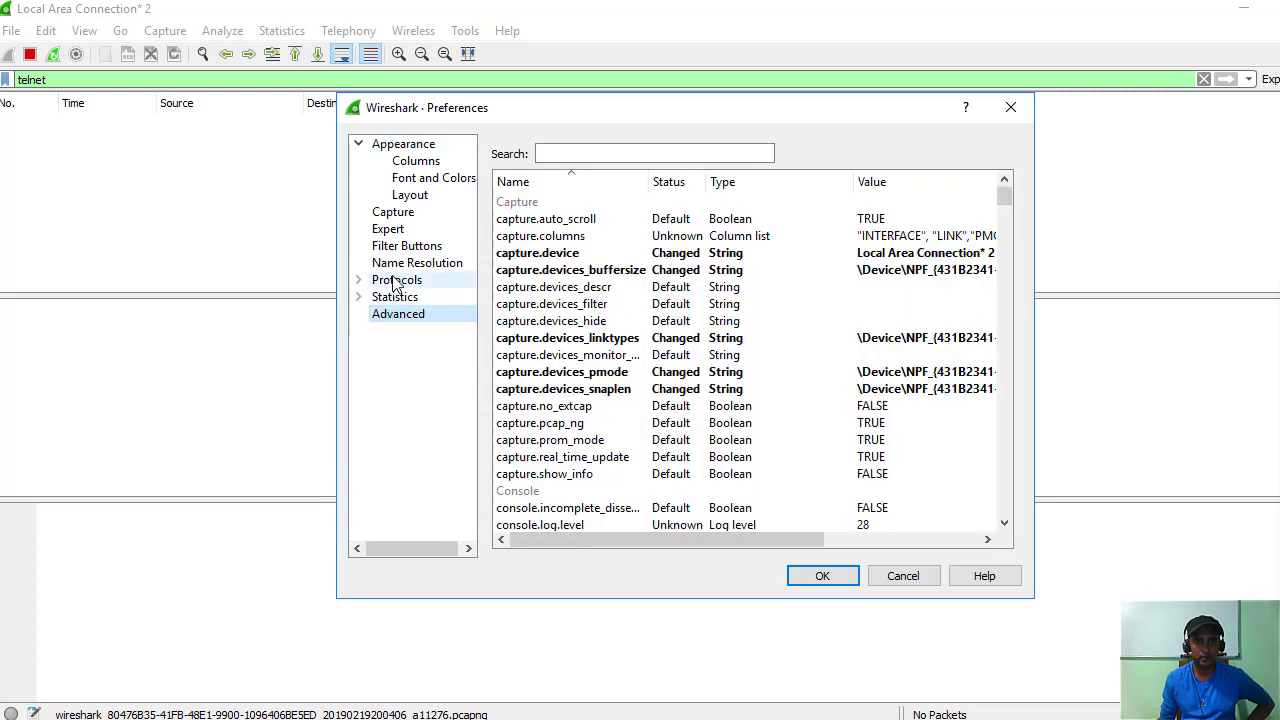
{"action": "left_click", "coordinate": [394, 212]}
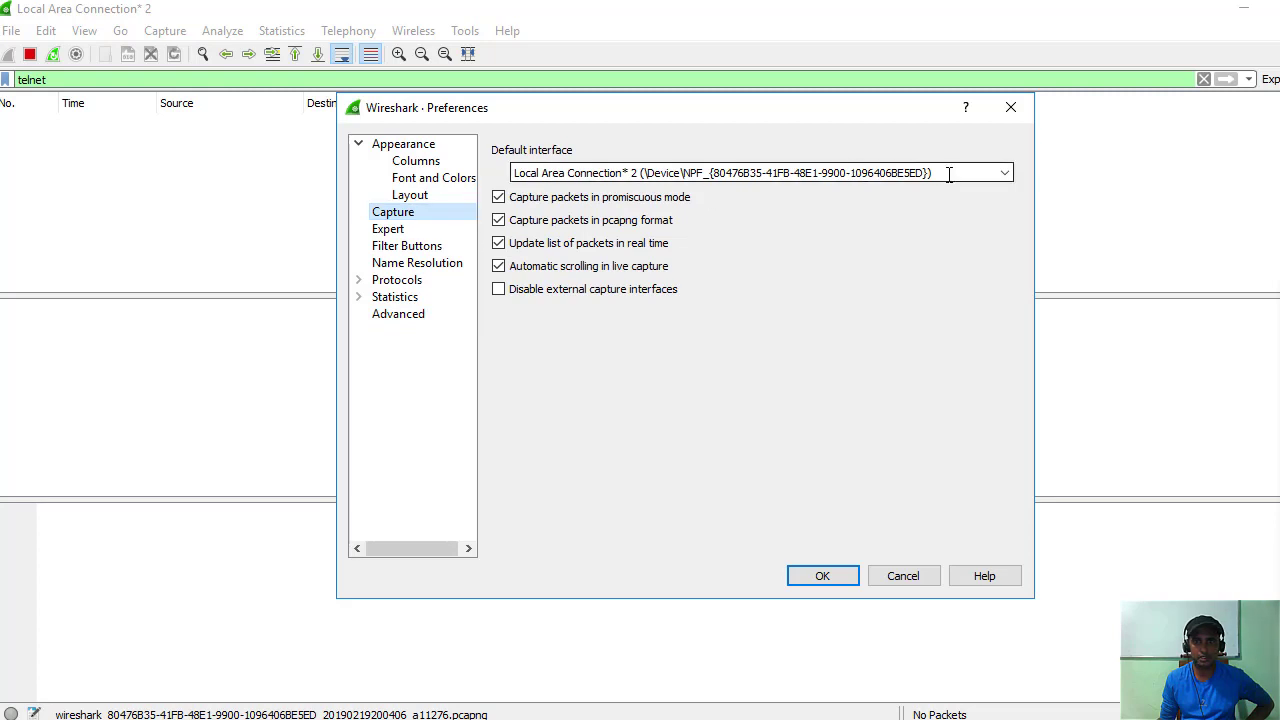
{"action": "left_click", "coordinate": [1006, 174]}
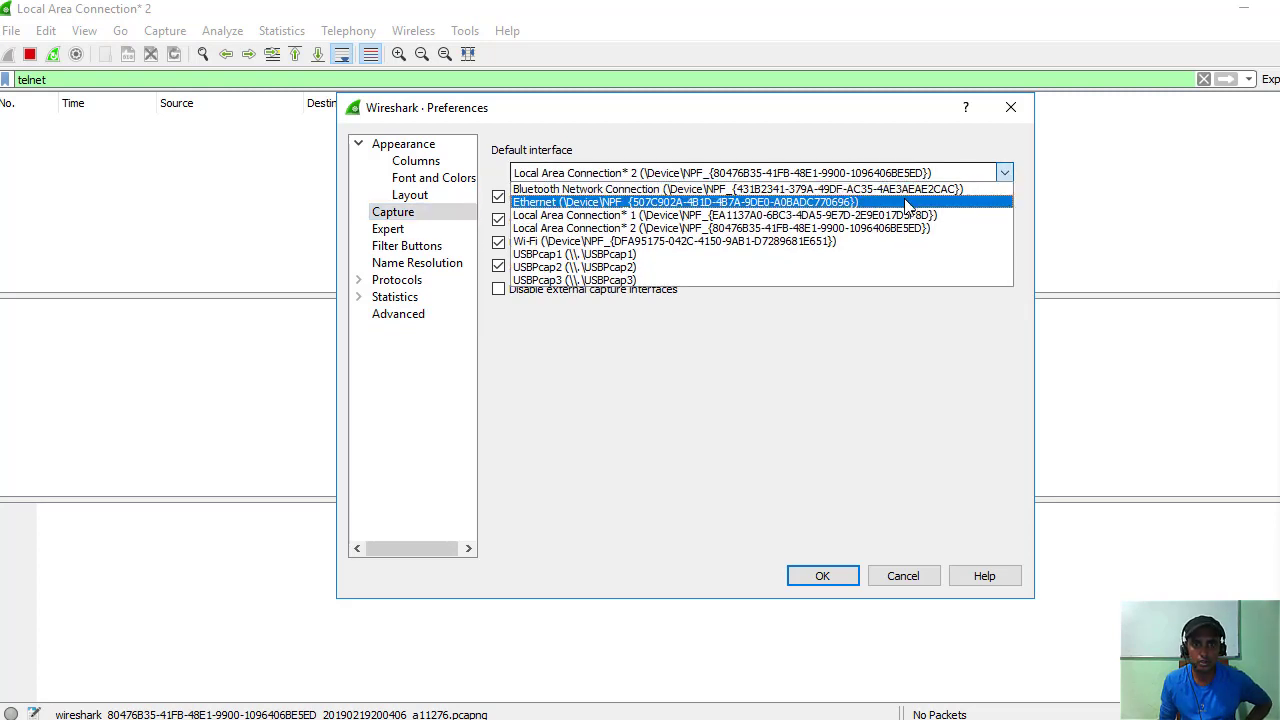
{"action": "left_click", "coordinate": [672, 203]}
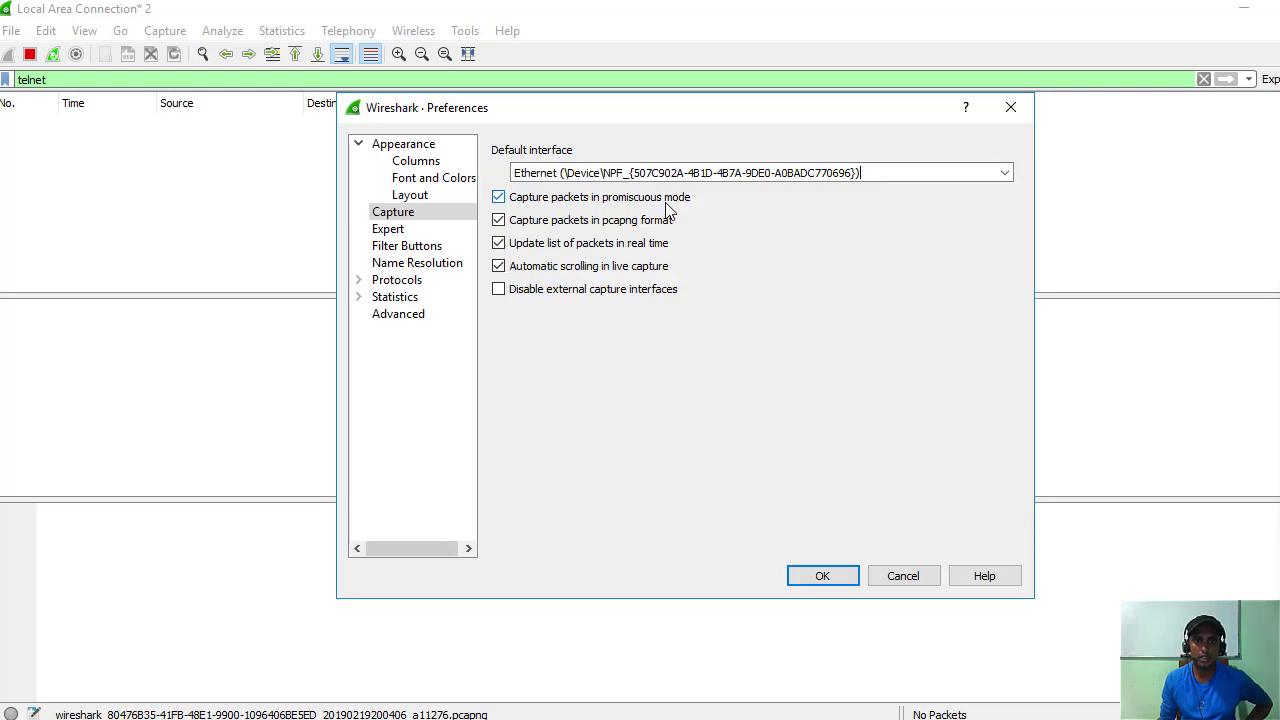
{"action": "left_click", "coordinate": [815, 578]}
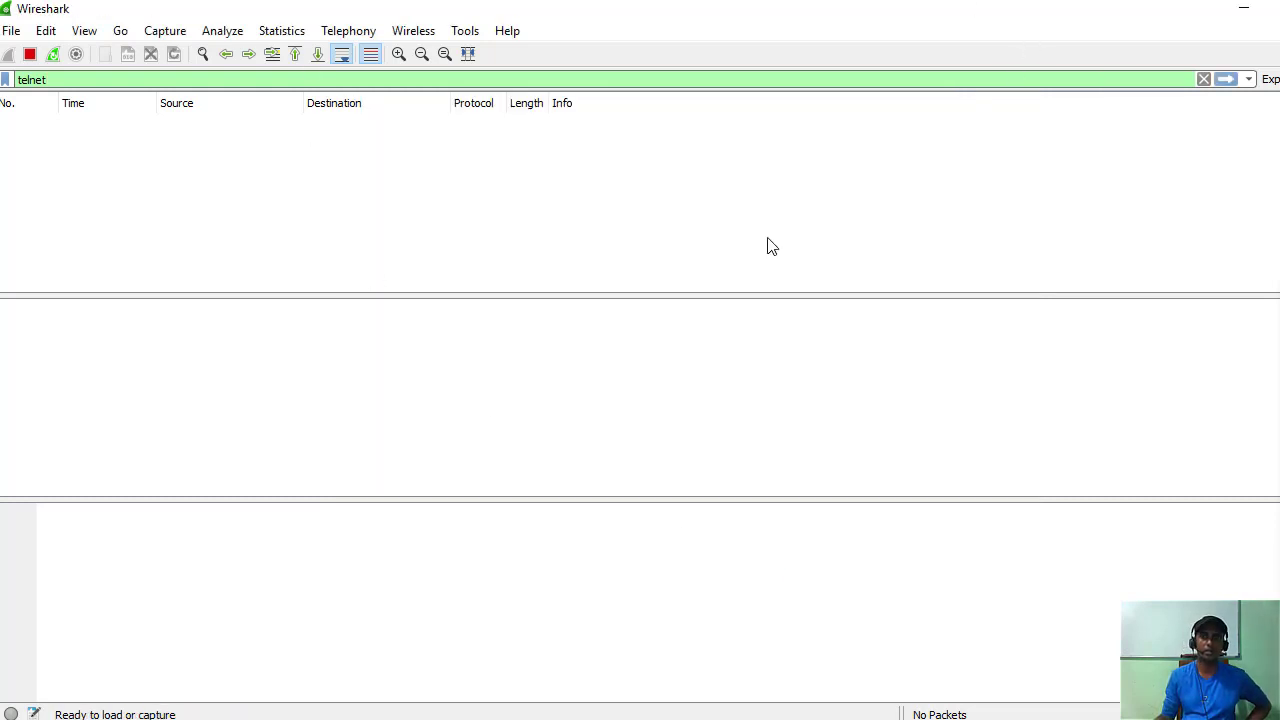
Start a new capture on Local Area Connection* 2 and clear the telnet display filter.
{"action": "left_click", "coordinate": [1226, 82]}
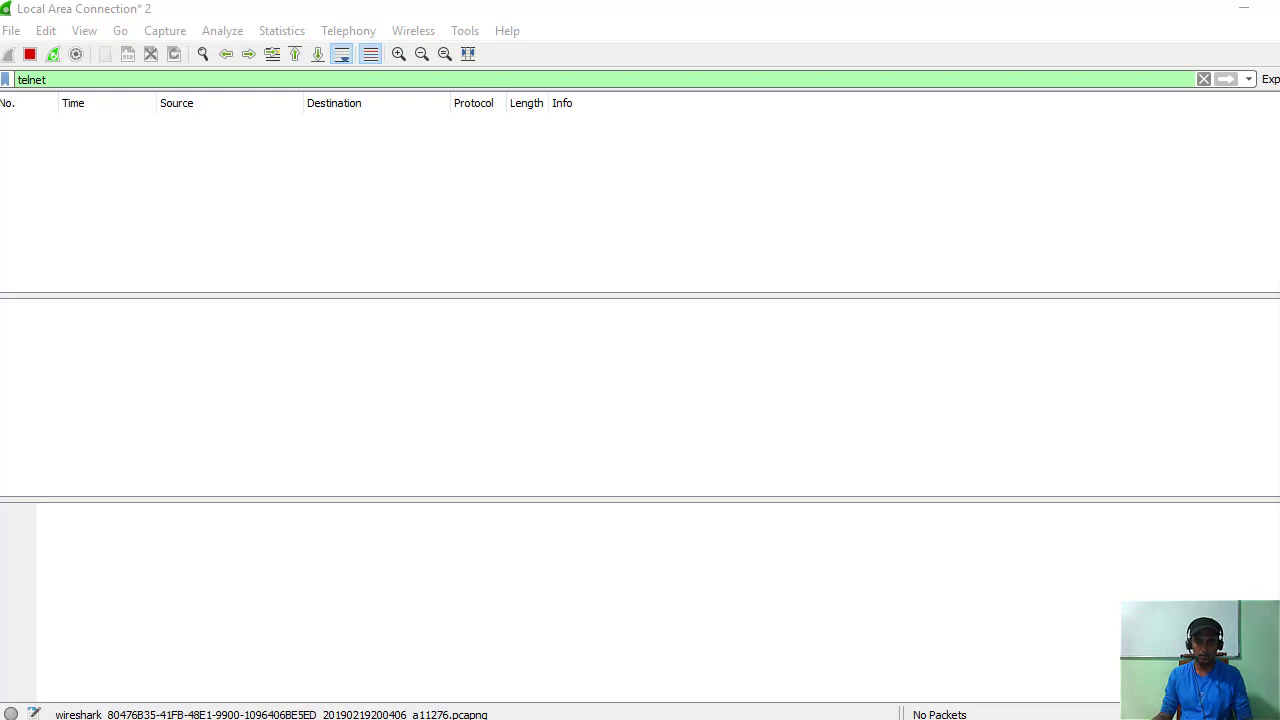
{"action": "mouse_move", "coordinate": [763, 718]}
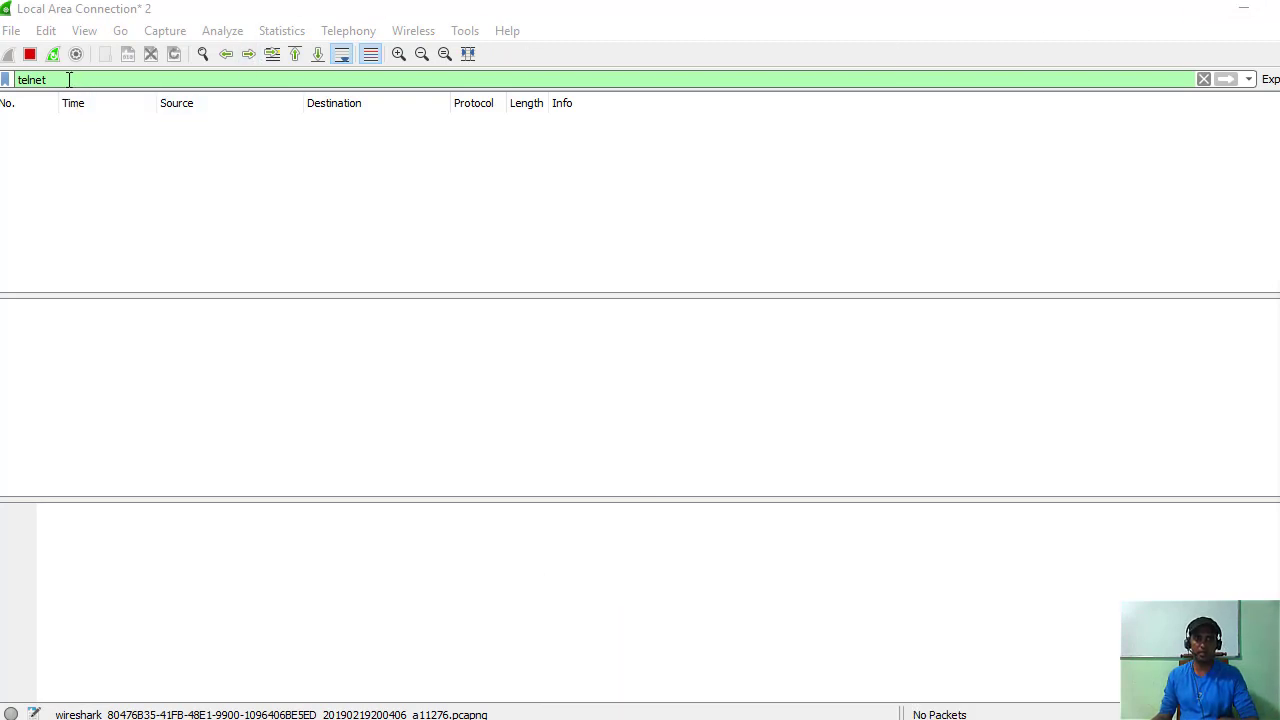
{"action": "key", "text": "BackSpace"}
{"action": "key", "text": "BackSpace"}
{"action": "key", "text": "BackSpace"}
{"action": "key", "text": "BackSpace"}
{"action": "key", "text": "BackSpace"}
{"action": "key", "text": "BackSpace"}
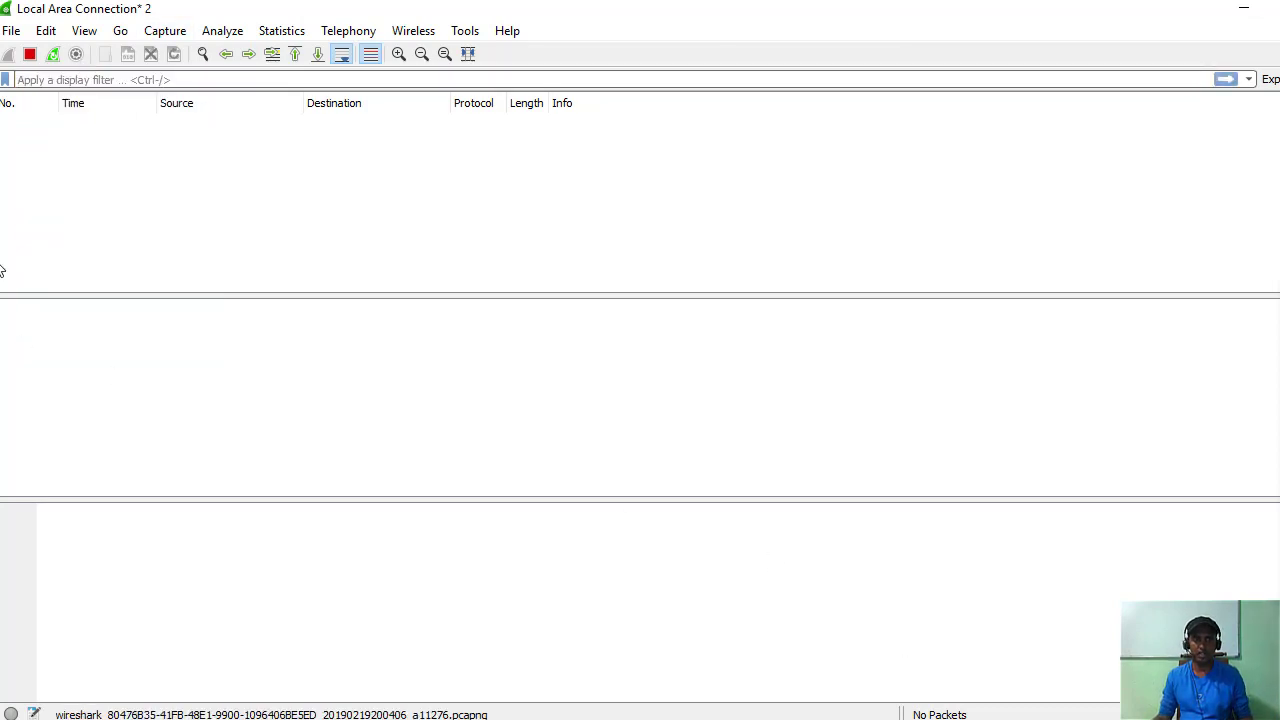
Set Wi-Fi as the default capture interface under Preferences > Capture and save.
{"action": "left_click", "coordinate": [10, 30]}
{"action": "left_click", "coordinate": [38, 31]}
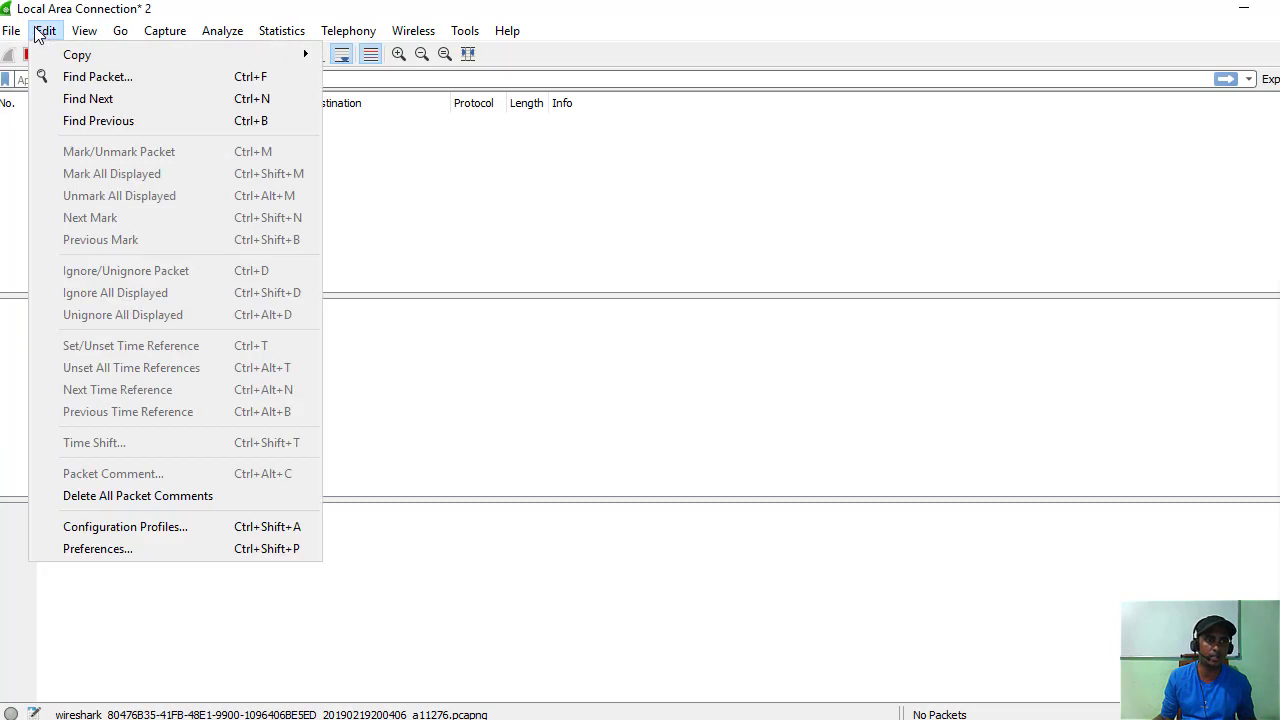
{"action": "mouse_move", "coordinate": [121, 31]}
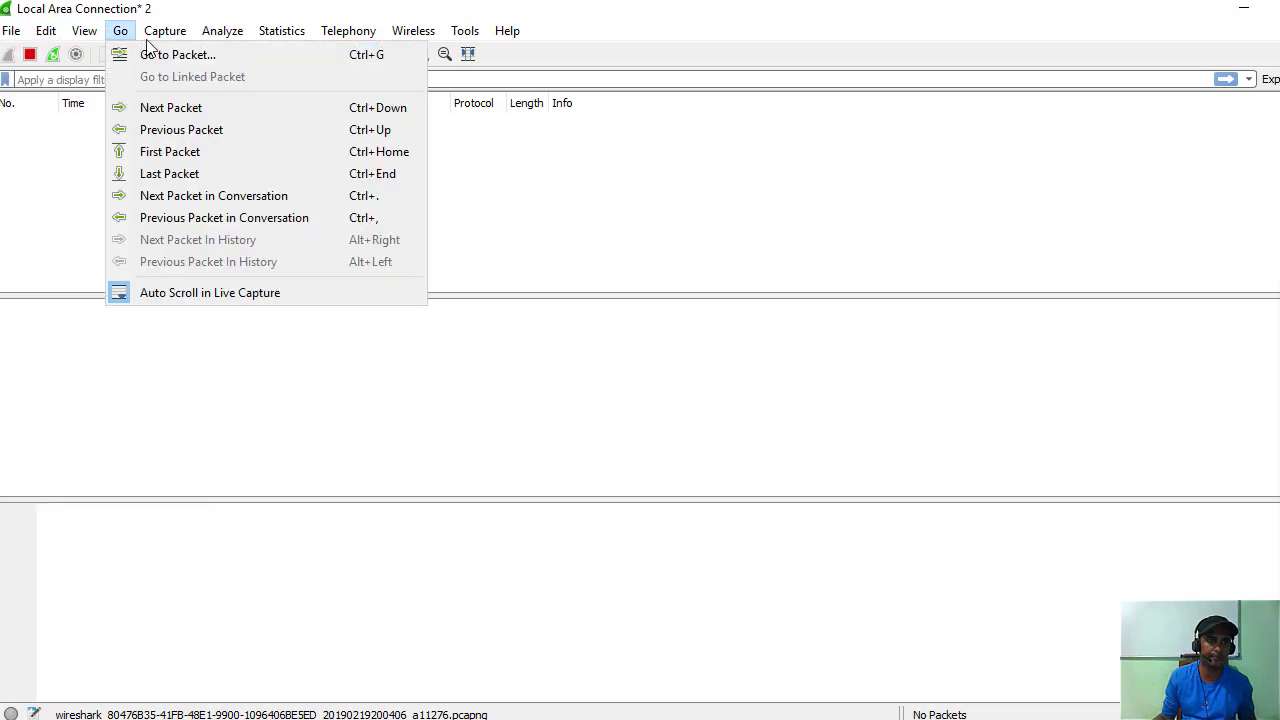
{"action": "mouse_move", "coordinate": [218, 37]}
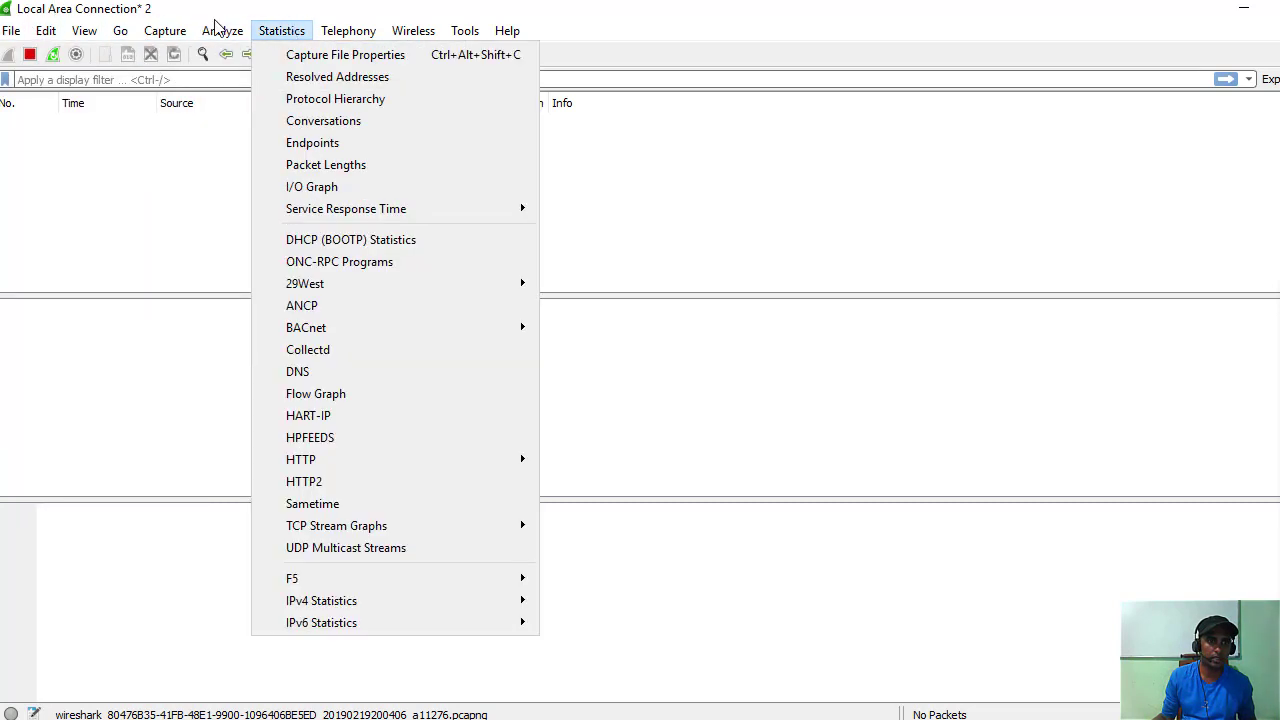
{"action": "mouse_move", "coordinate": [45, 38]}
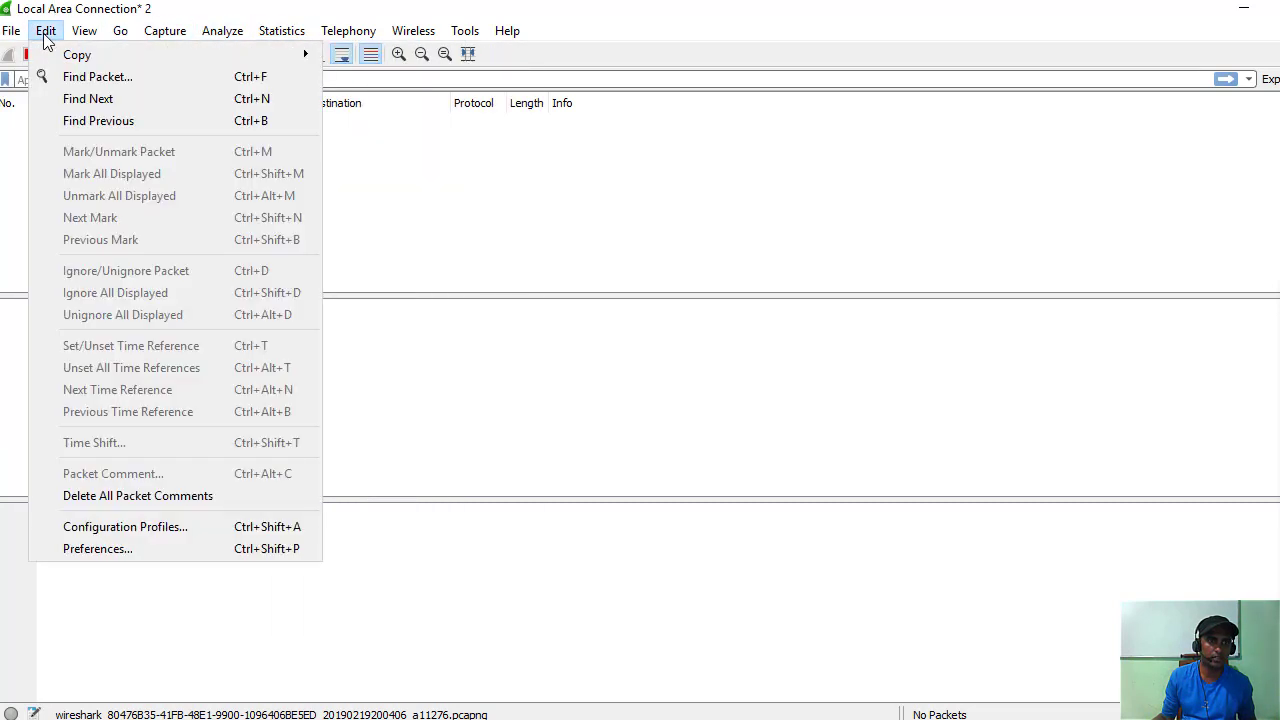
{"action": "left_click", "coordinate": [115, 550]}
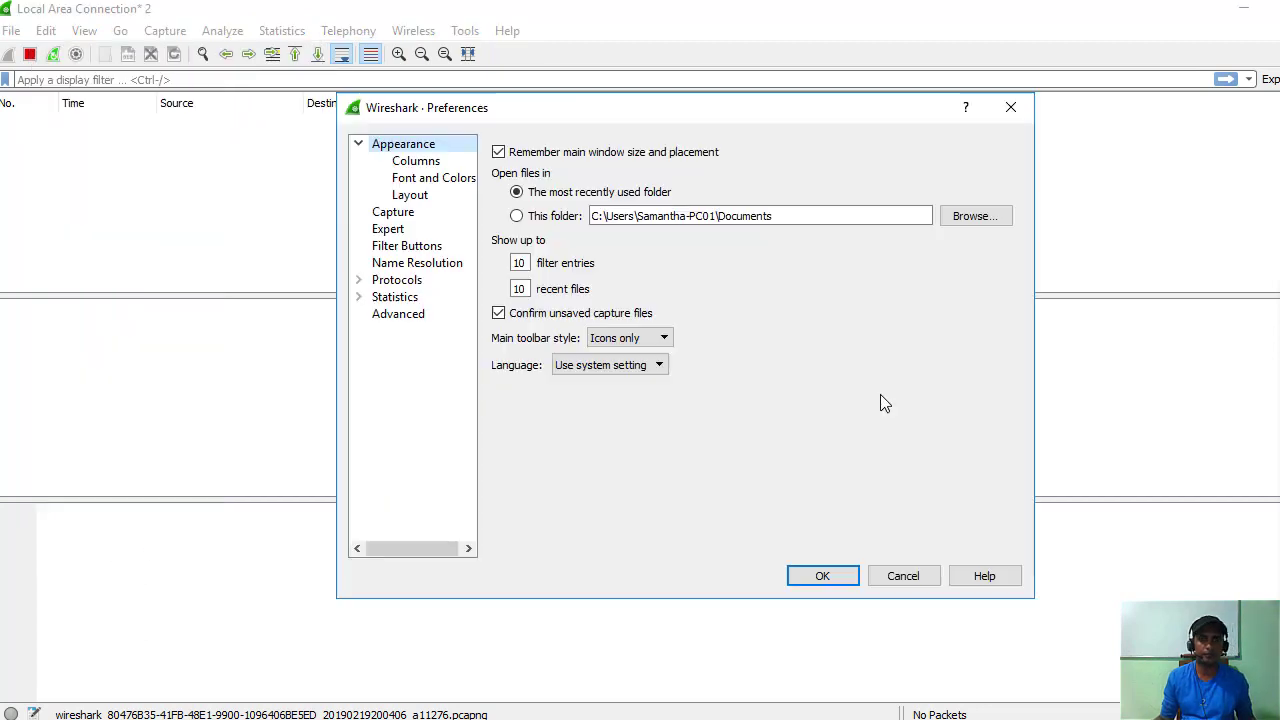
{"action": "left_click", "coordinate": [393, 212]}
{"action": "left_click", "coordinate": [1005, 175]}
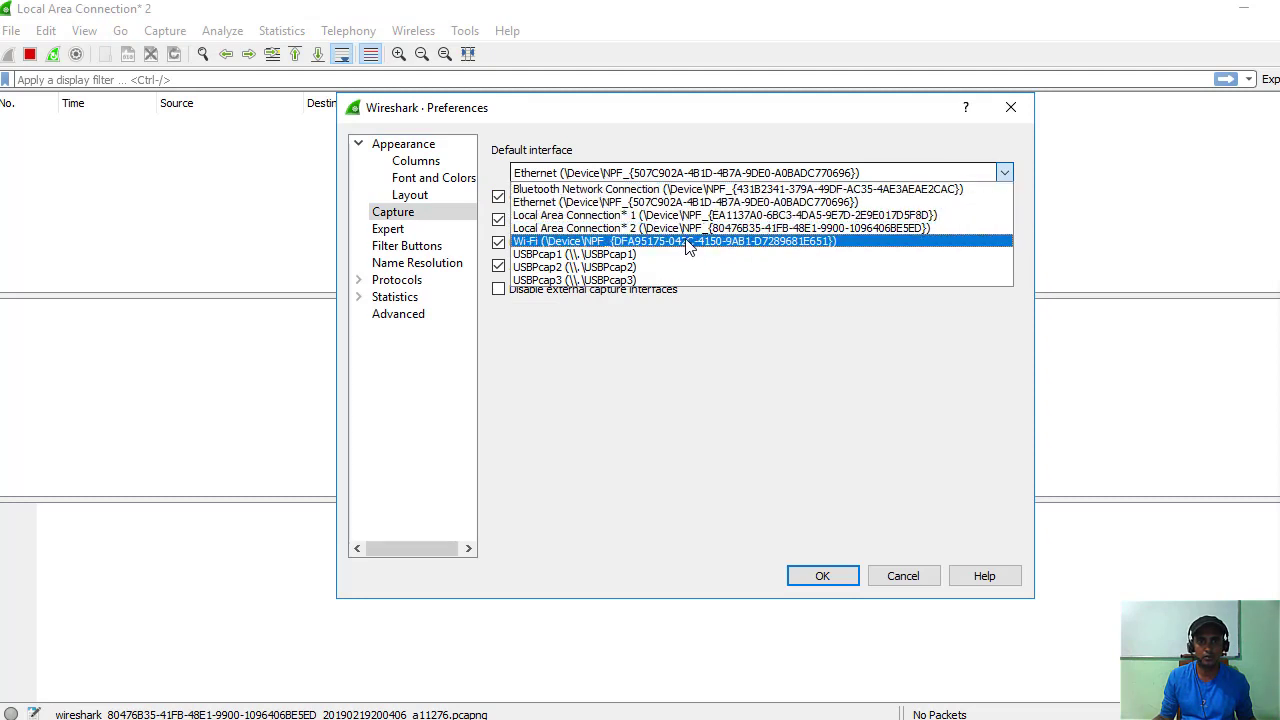
{"action": "left_click", "coordinate": [688, 243]}
{"action": "left_click", "coordinate": [820, 574]}
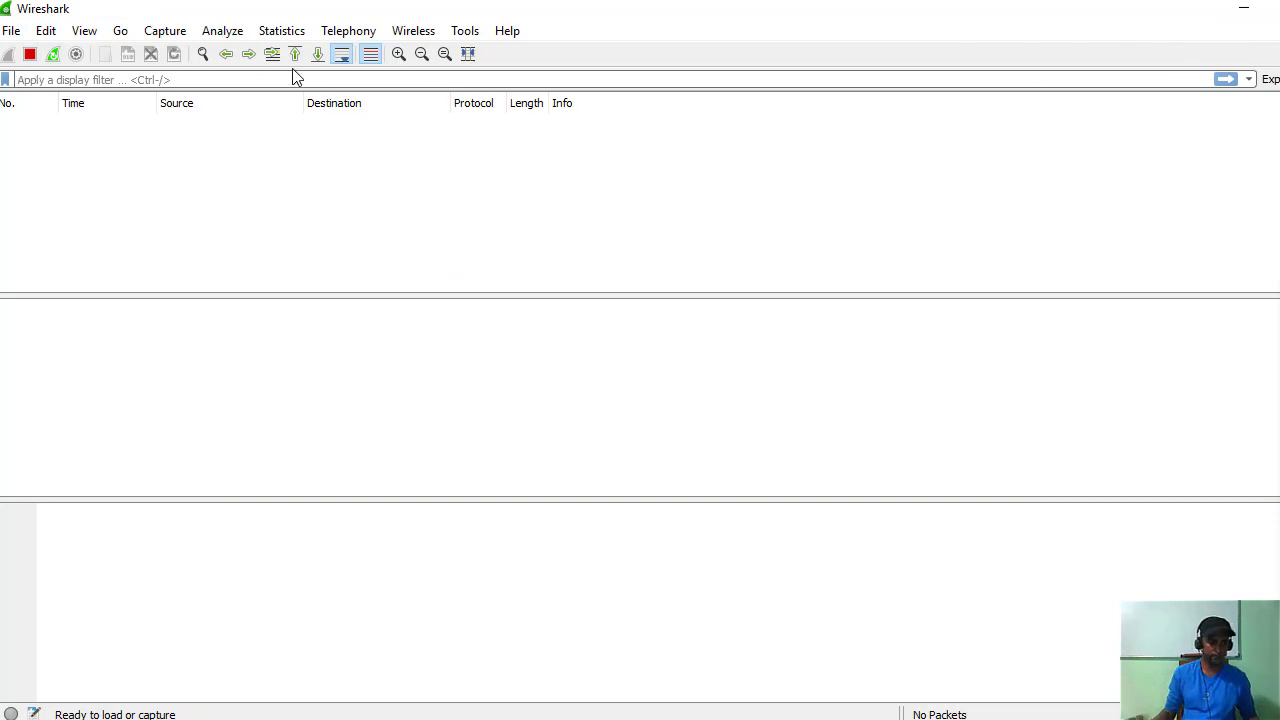
Apply the icmp display filter and dismiss the No packets captured notice.
{"action": "type", "text": "icmp"}
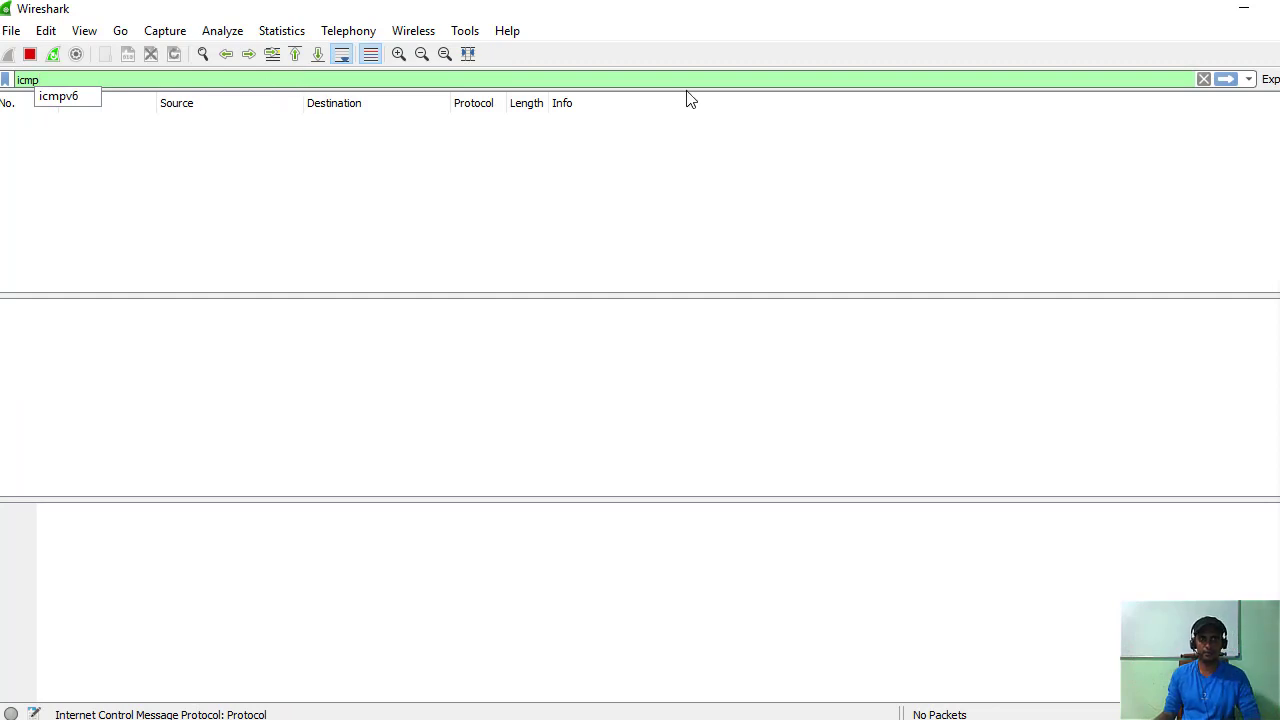
{"action": "key", "text": "Return"}
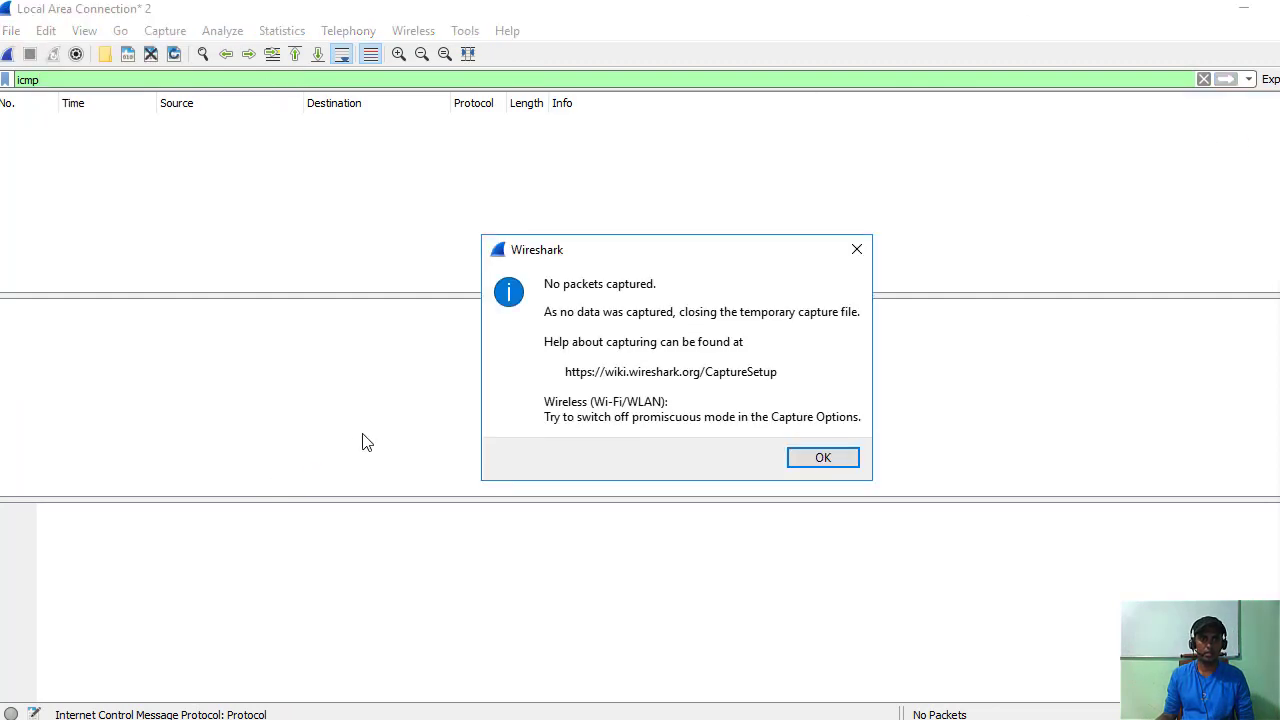
{"action": "left_click", "coordinate": [826, 455]}
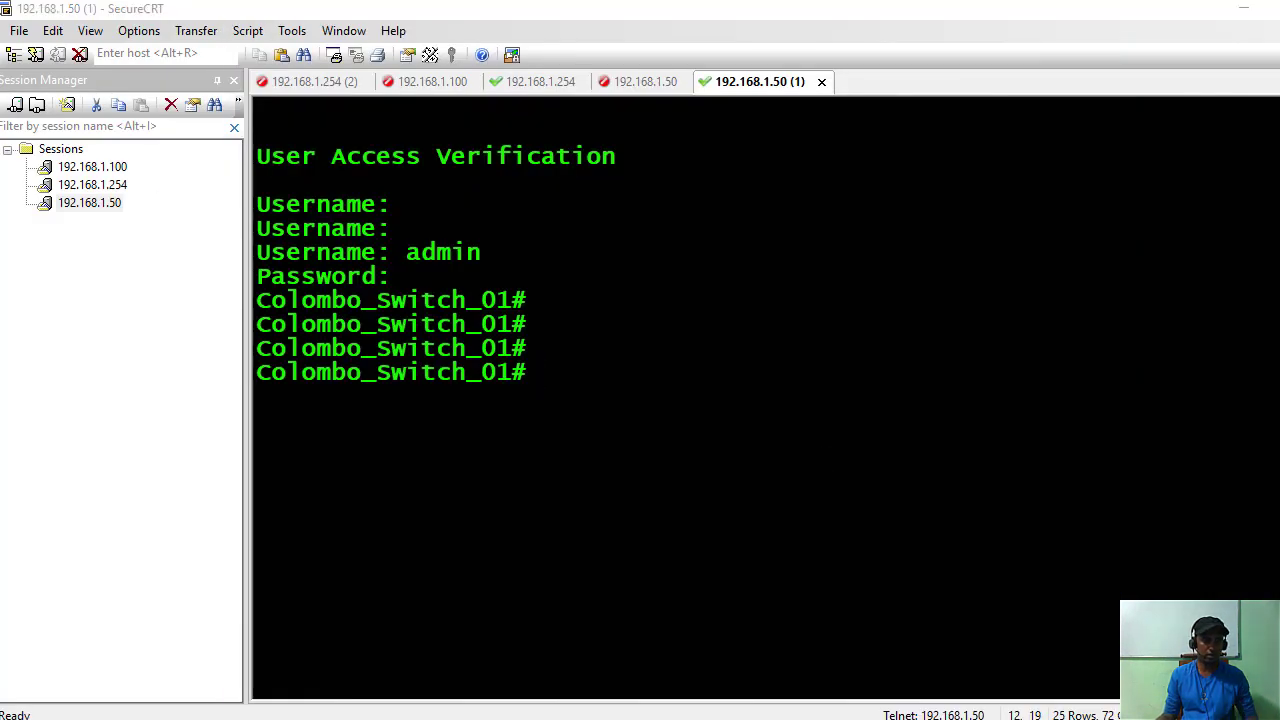
Launch Wireshark from a Start menu search for 'wir'.
{"action": "key", "text": "super"}
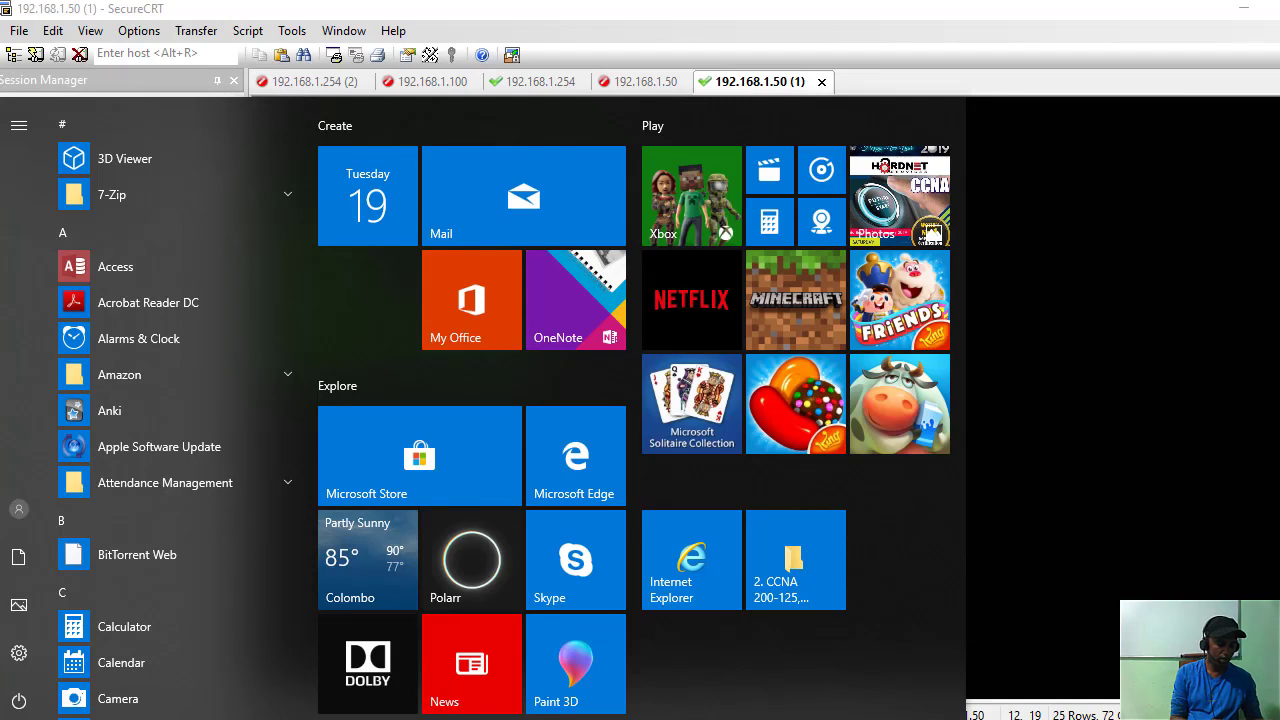
{"action": "type", "text": "wir"}
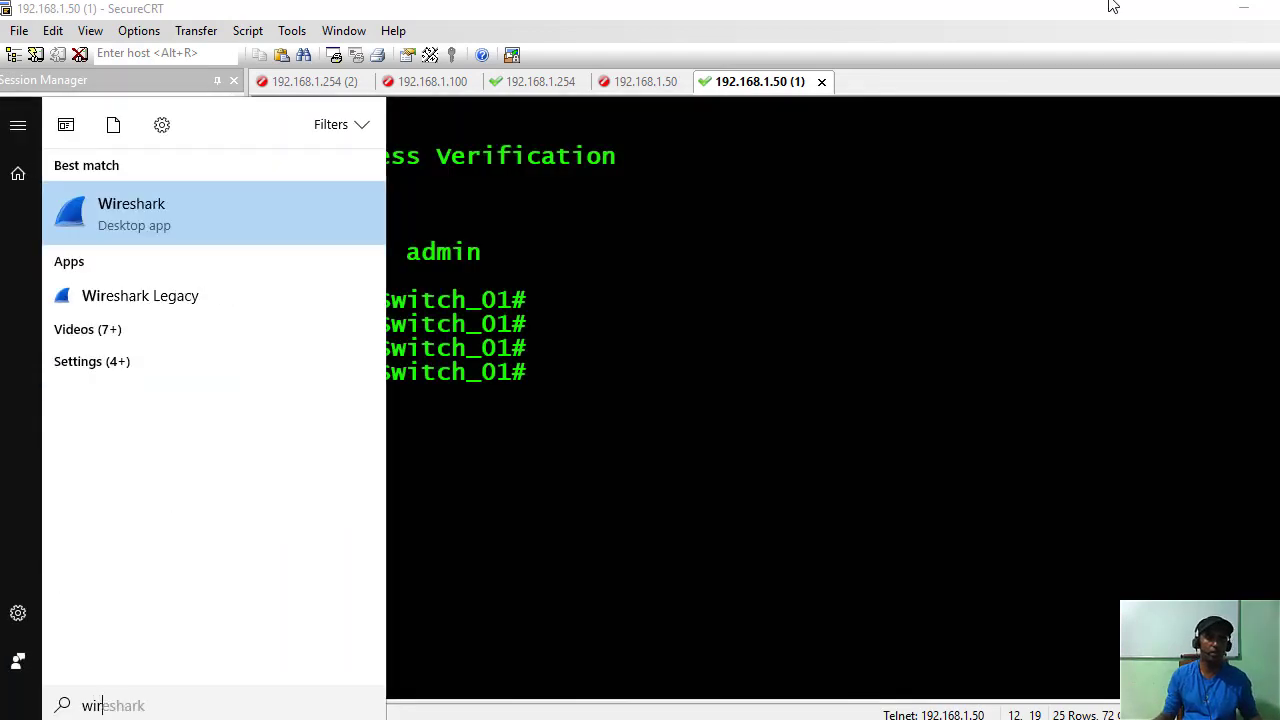
{"action": "left_click", "coordinate": [184, 229]}
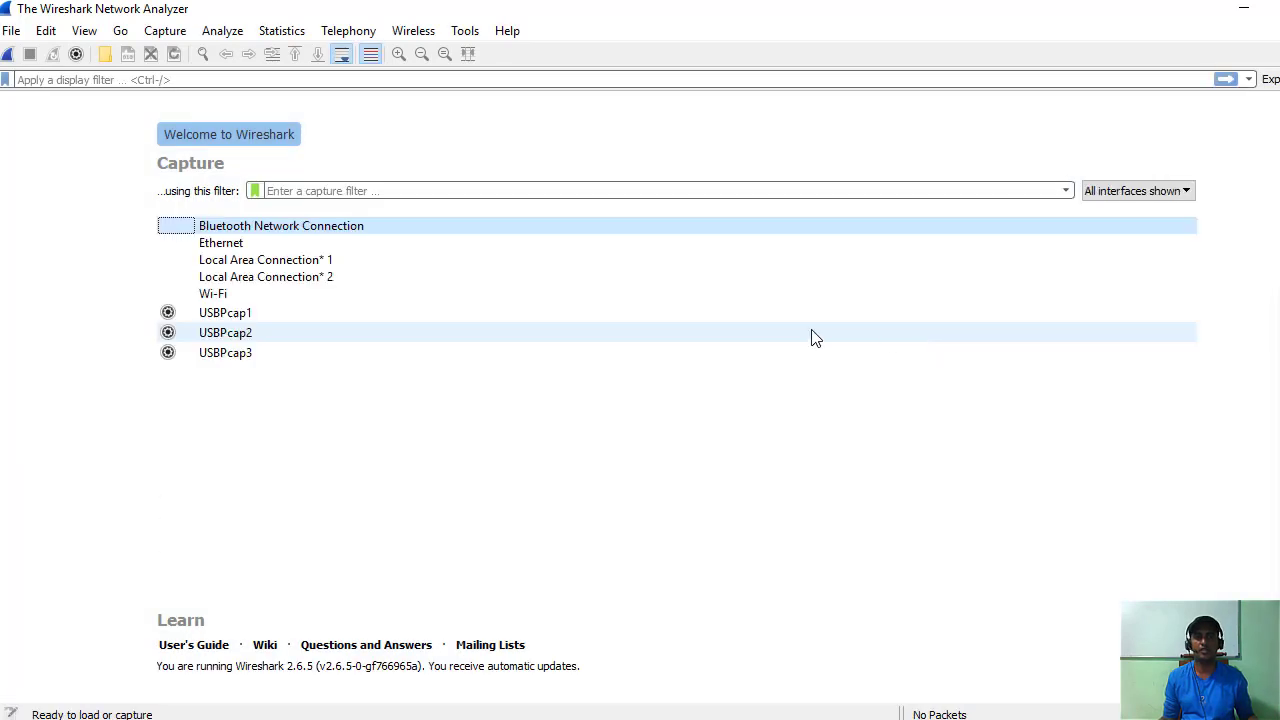
Start a live capture on Wi-Fi and apply the icmpv6 display filter.
{"action": "double_click", "coordinate": [212, 293]}
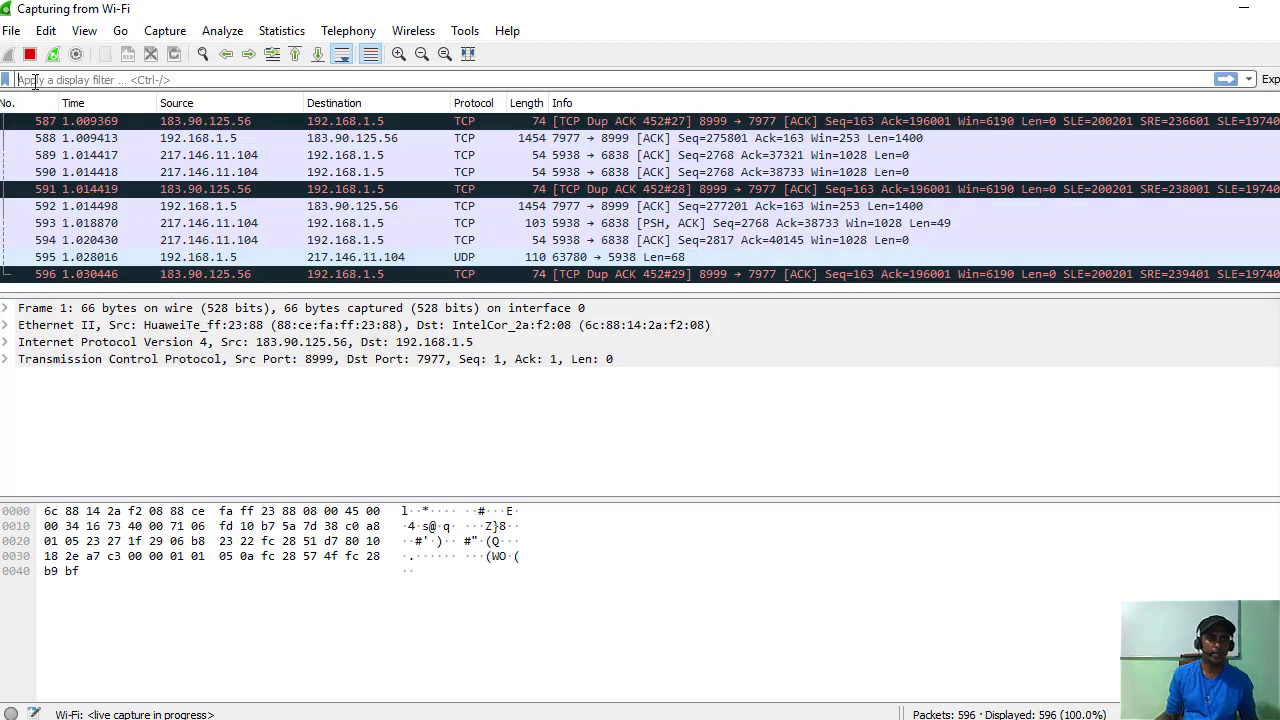
{"action": "left_click", "coordinate": [35, 80]}
{"action": "type", "text": "icmp"}
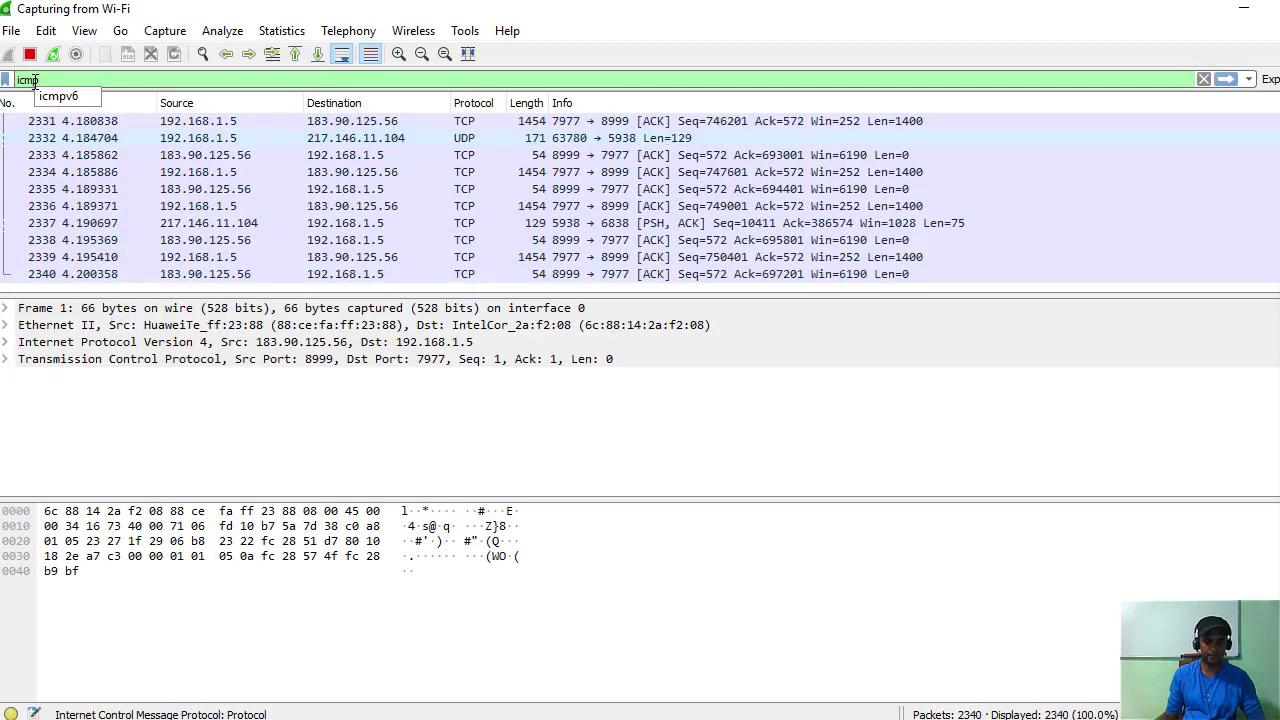
{"action": "key", "text": "Return"}
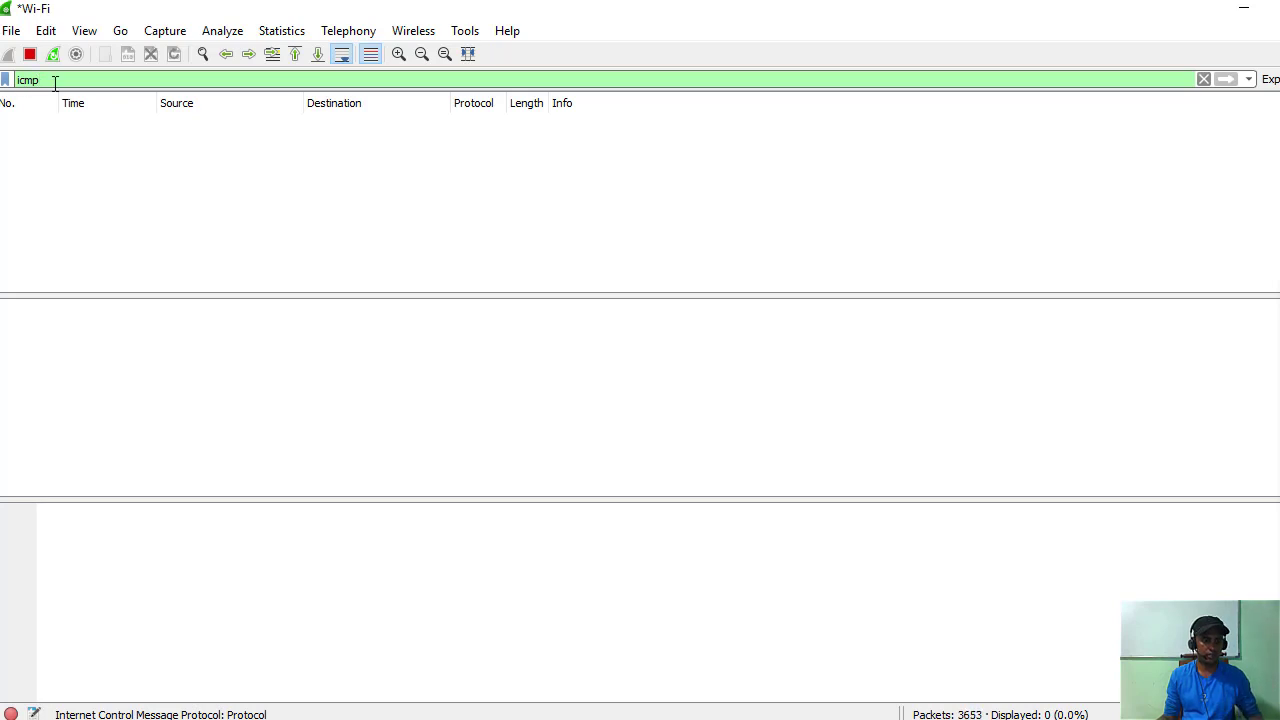
{"action": "type", "text": "6"}
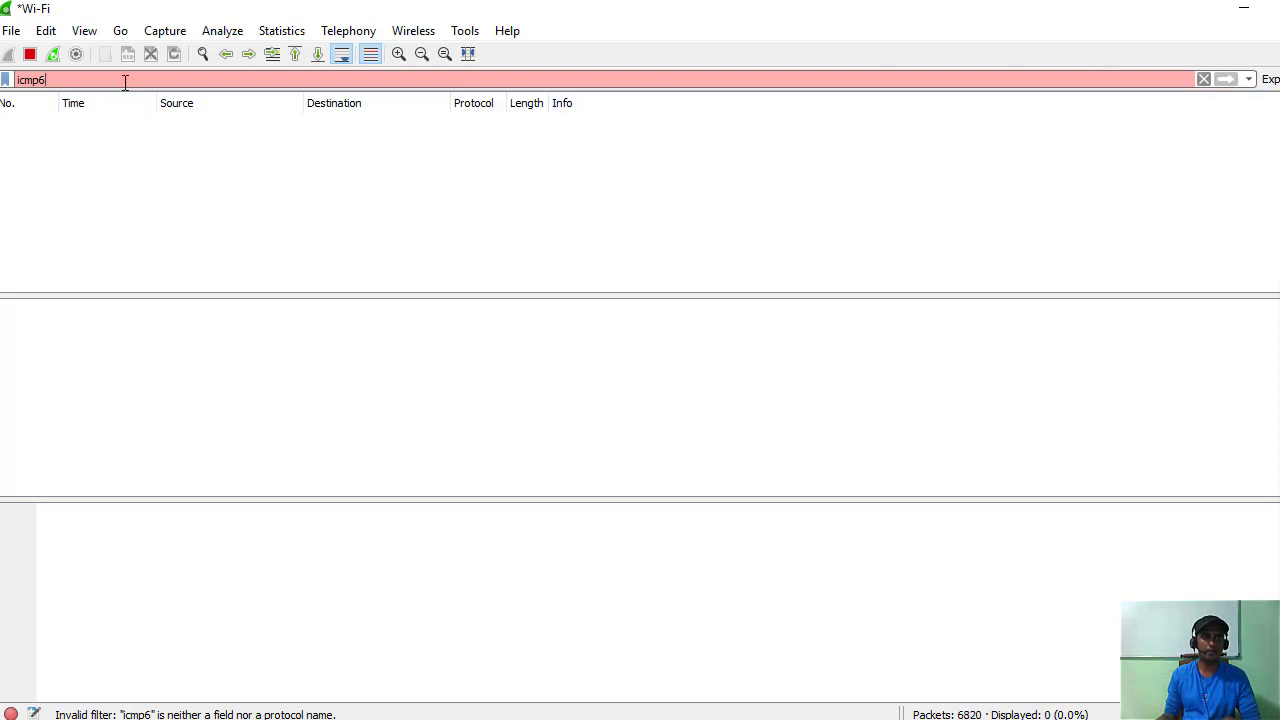
{"action": "key", "text": "BackSpace"}
{"action": "left_click", "coordinate": [58, 99]}
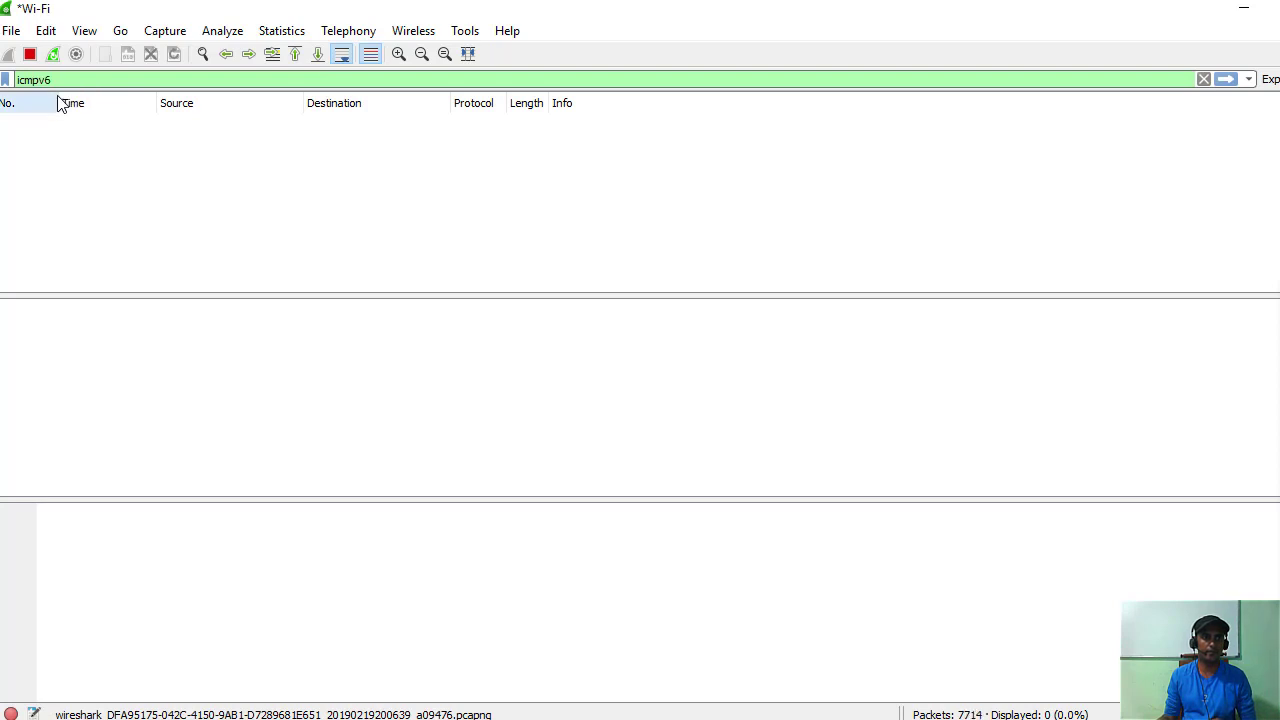
{"action": "left_click", "coordinate": [1225, 82]}
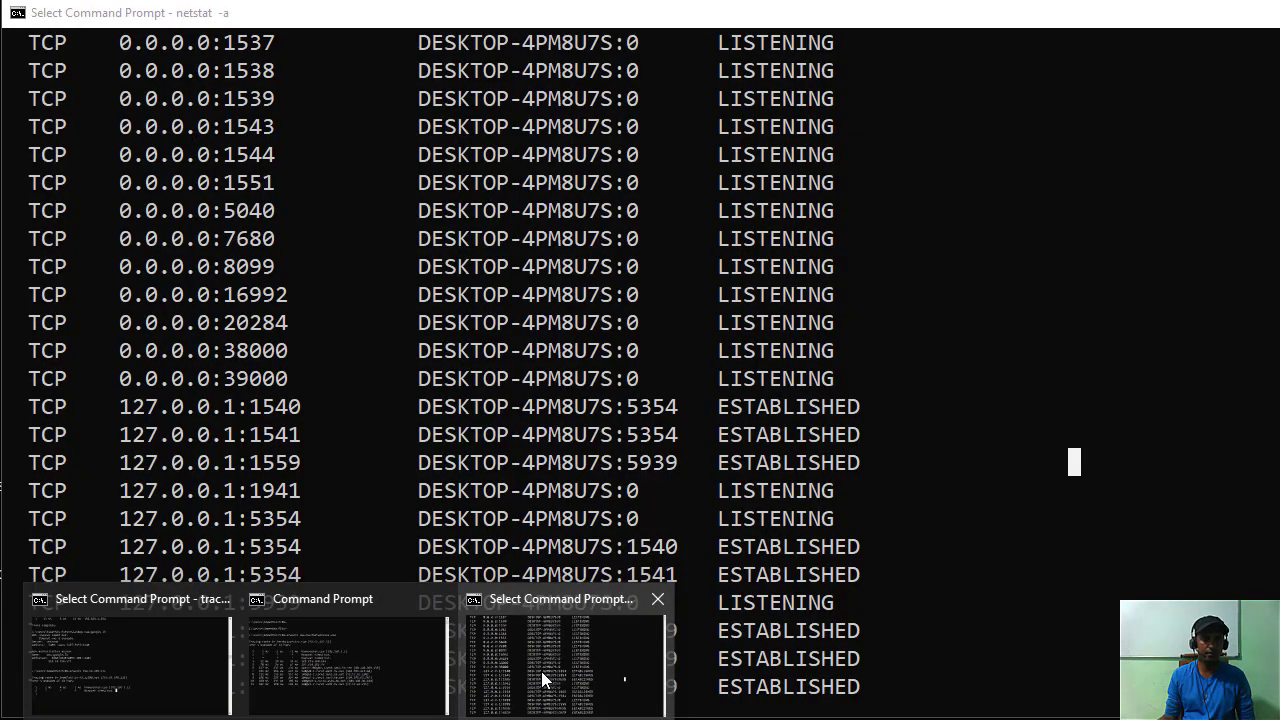
{"action": "left_click", "coordinate": [541, 671]}
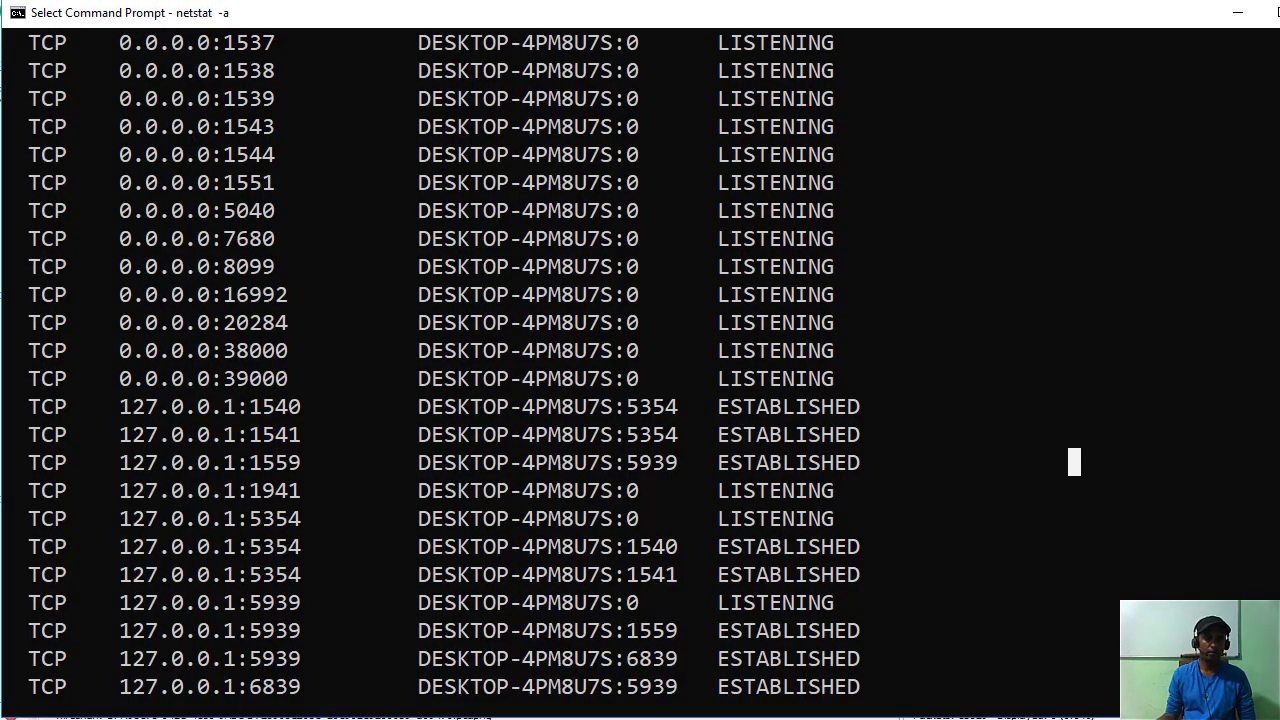
{"action": "left_click", "coordinate": [274, 658]}
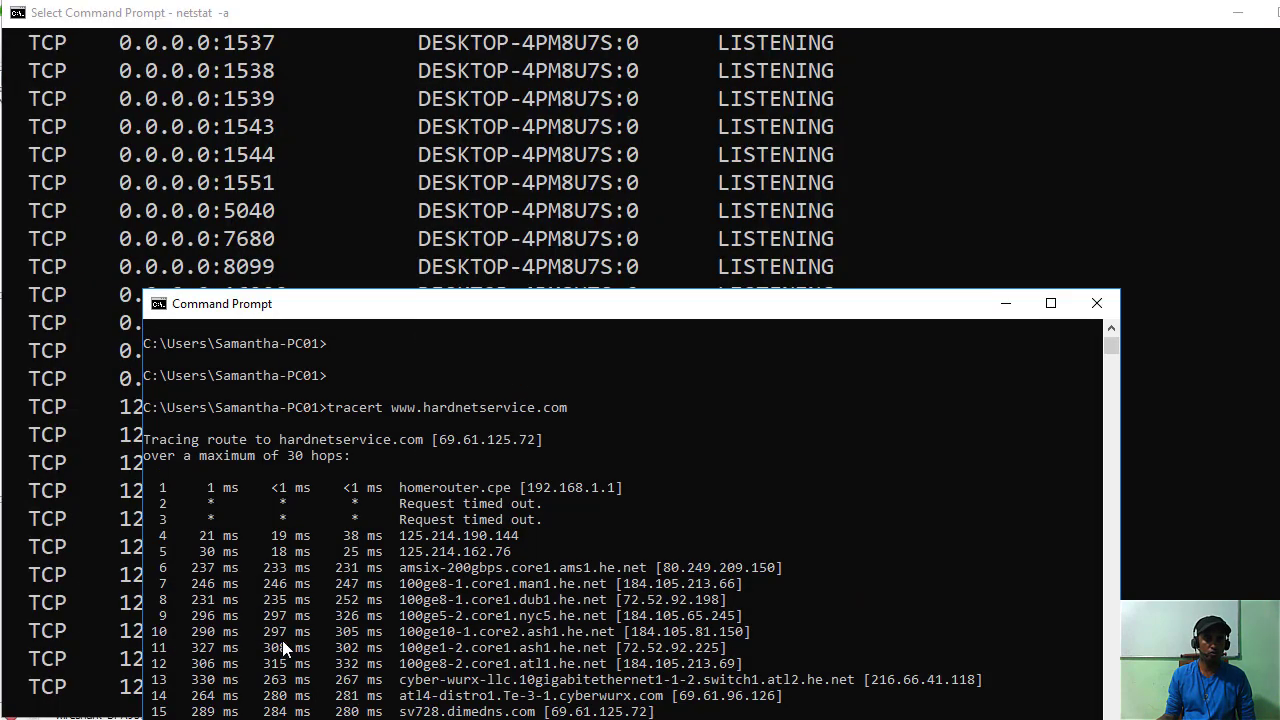
{"action": "left_click_drag", "start_coordinate": [516, 305], "coordinate": [776, 155]}
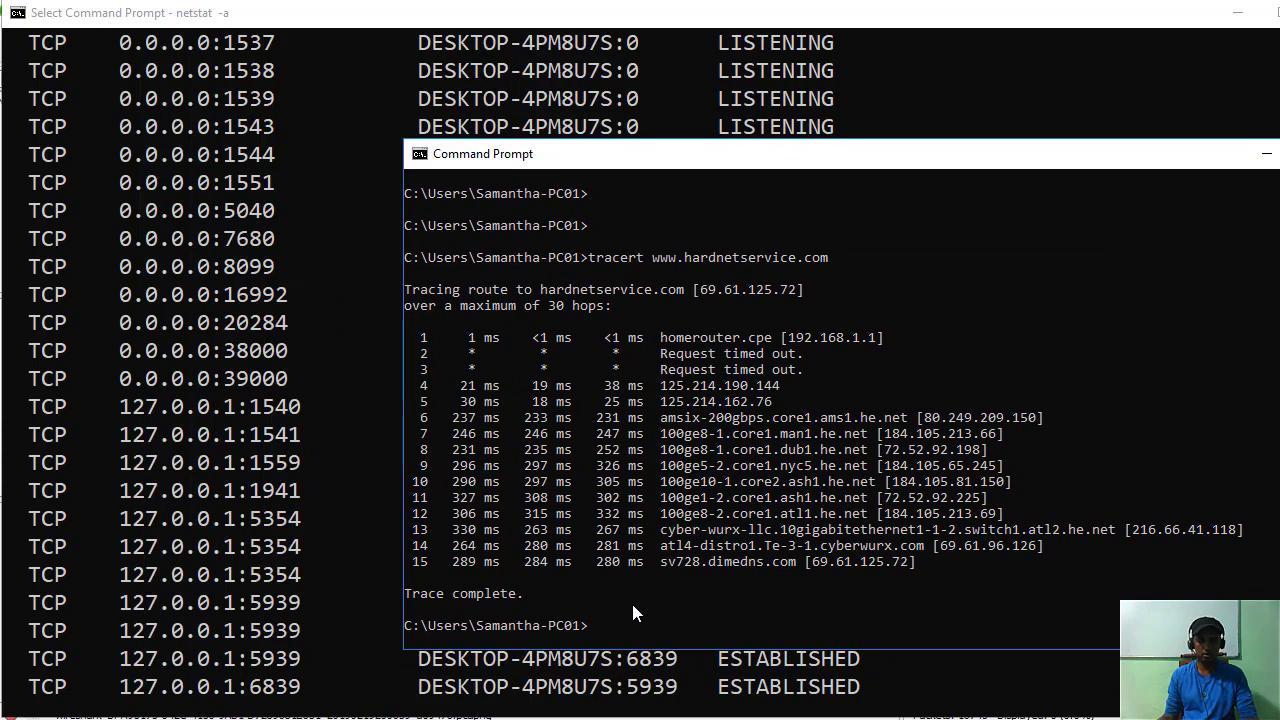
{"action": "type", "text": "ping www.hardnetservice.com"}
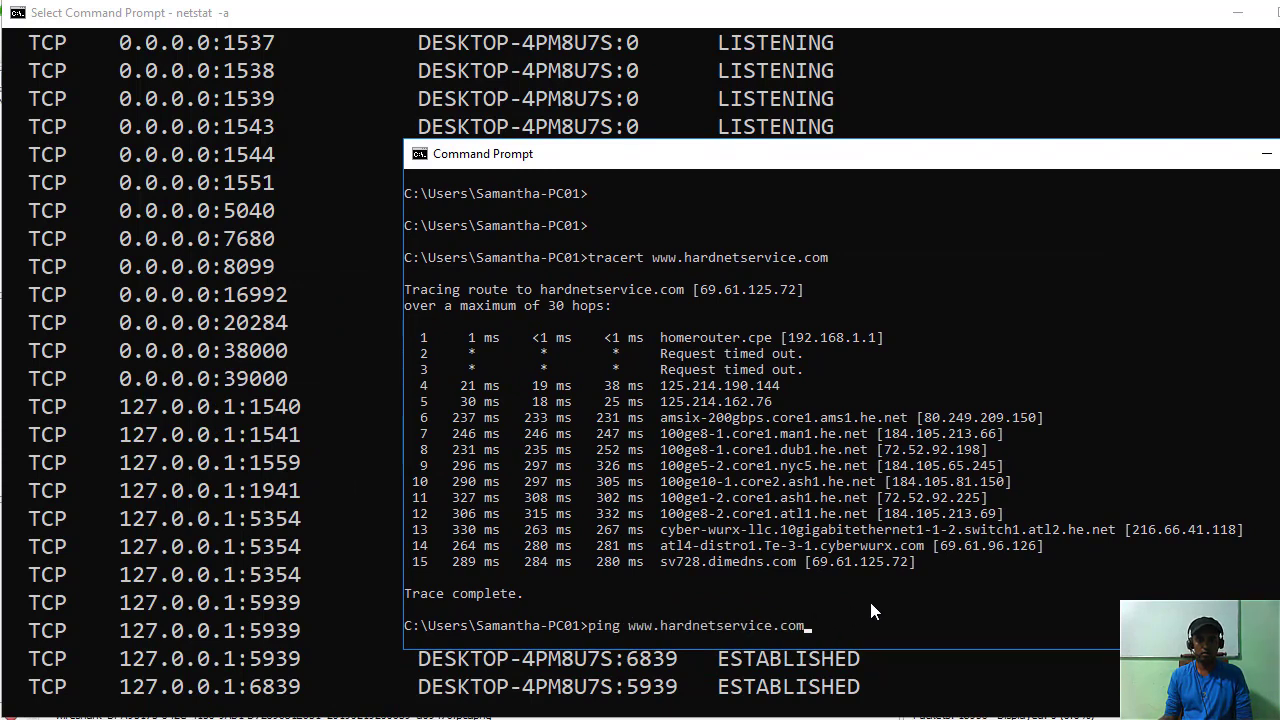
{"action": "key", "text": "Return"}
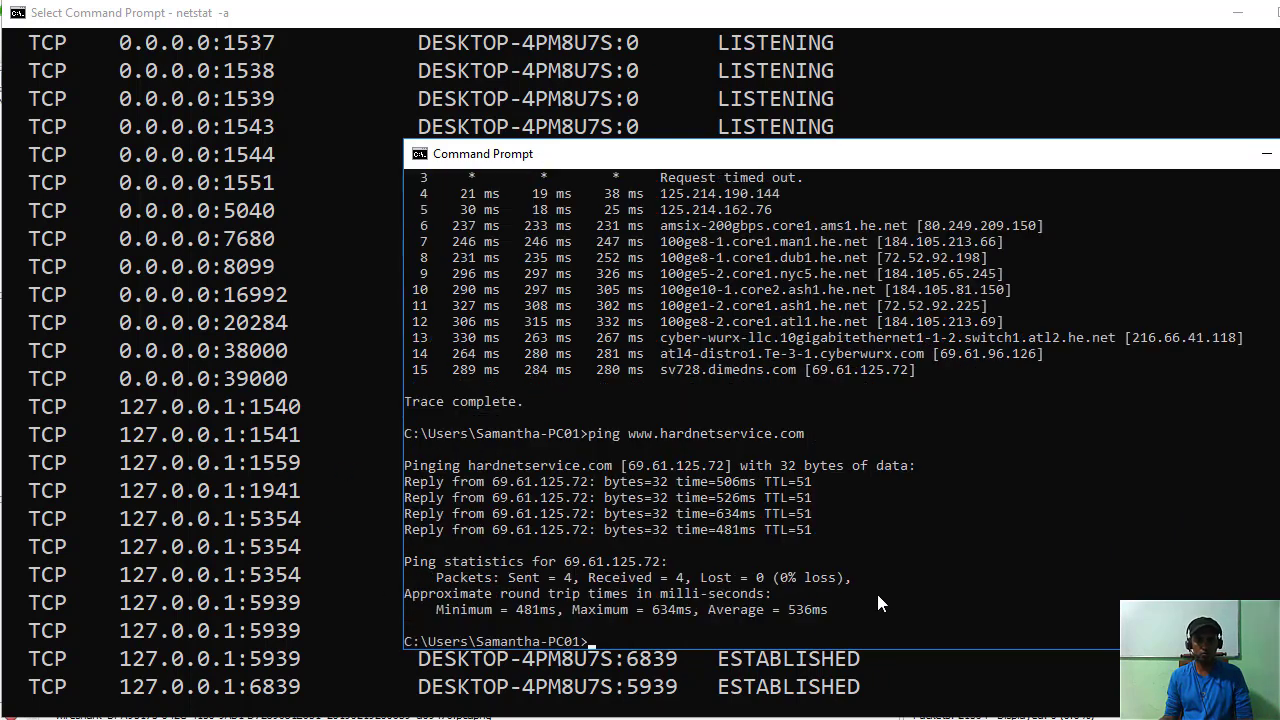
{"action": "key", "text": "Up"}
{"action": "type", "text": "-"}
{"action": "type", "text": "tservice.com -t"}
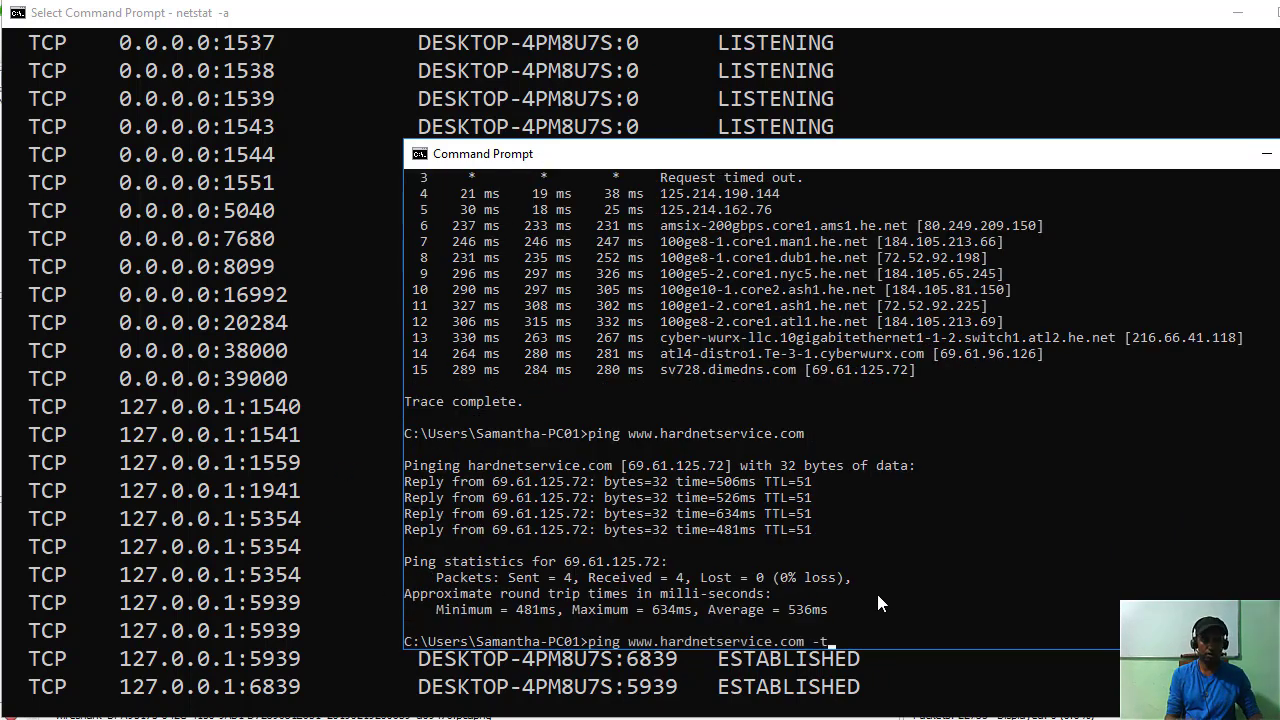
{"action": "key", "text": "Return"}
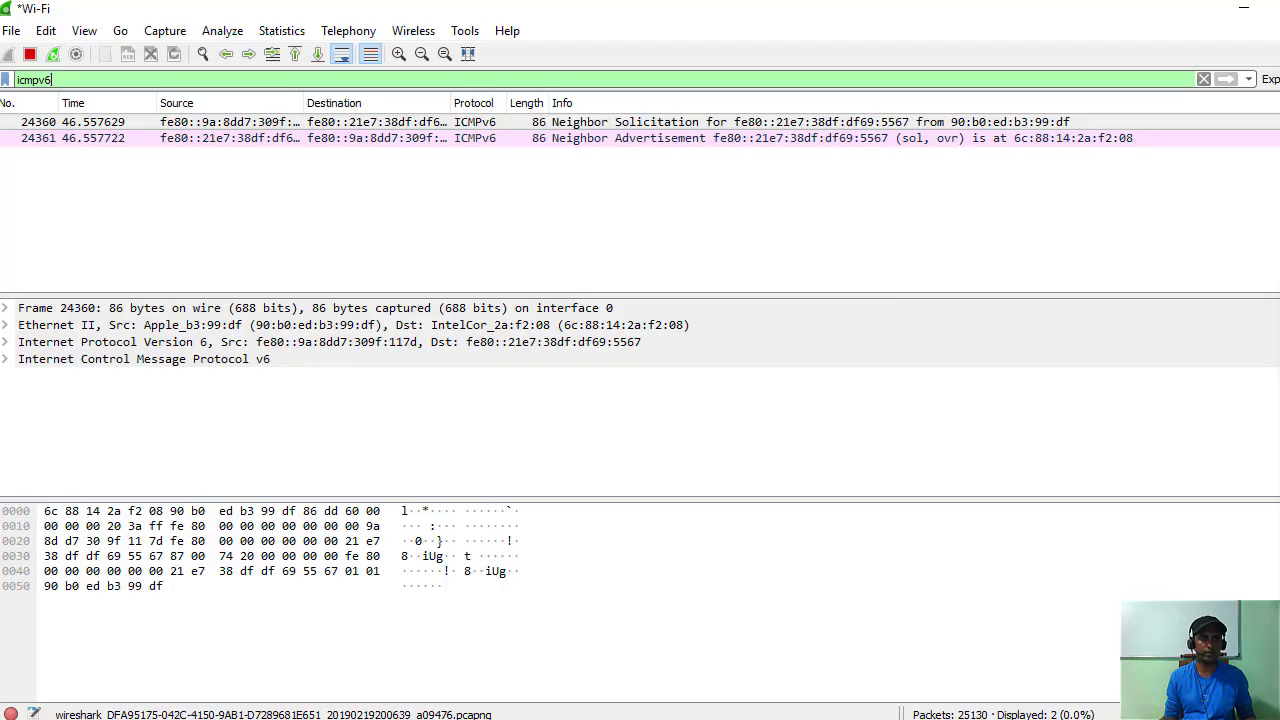
Select Neighbor Solicitation packet 24360, then review the continuous ping output.
{"action": "left_click", "coordinate": [250, 571]}
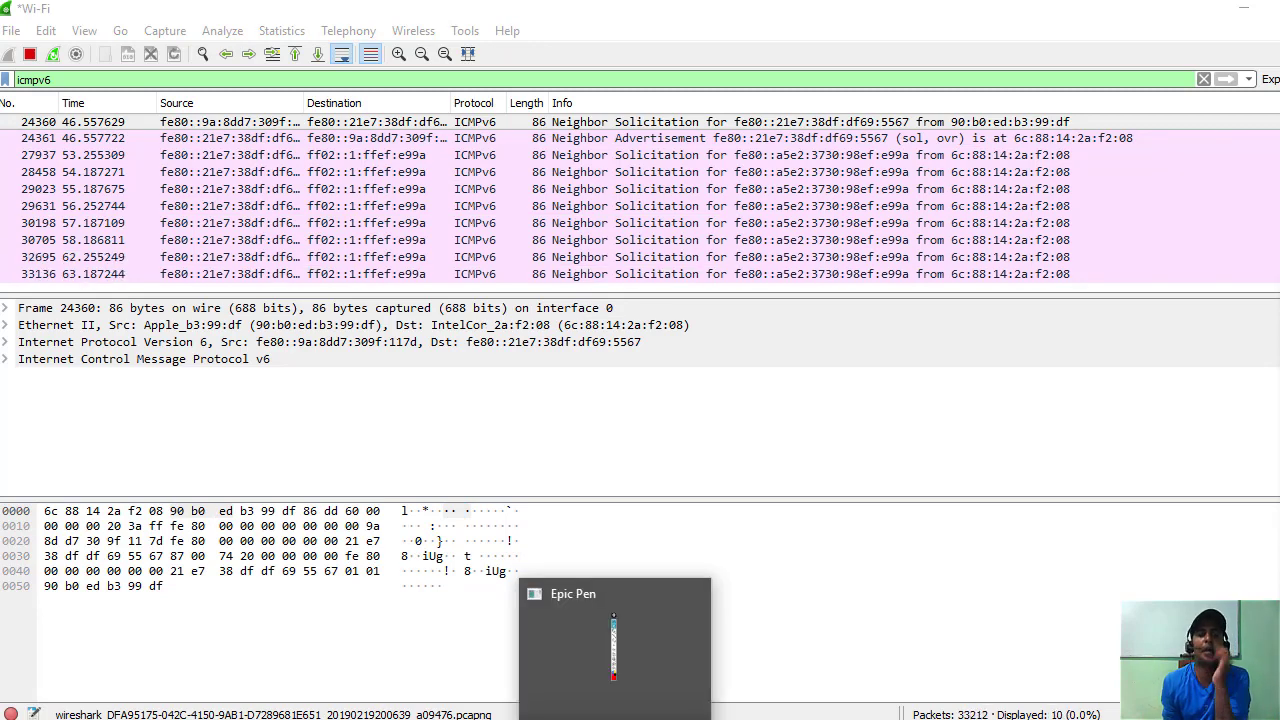
{"action": "mouse_move", "coordinate": [690, 719]}
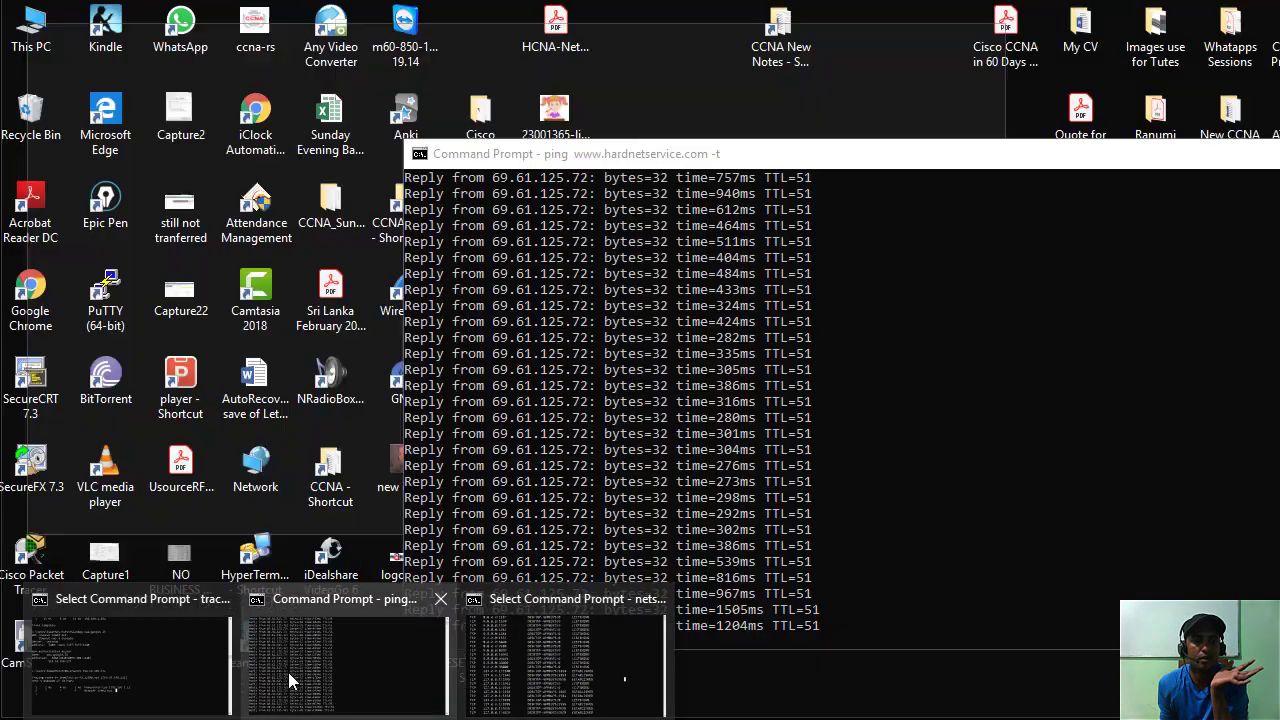
{"action": "left_click", "coordinate": [288, 672]}
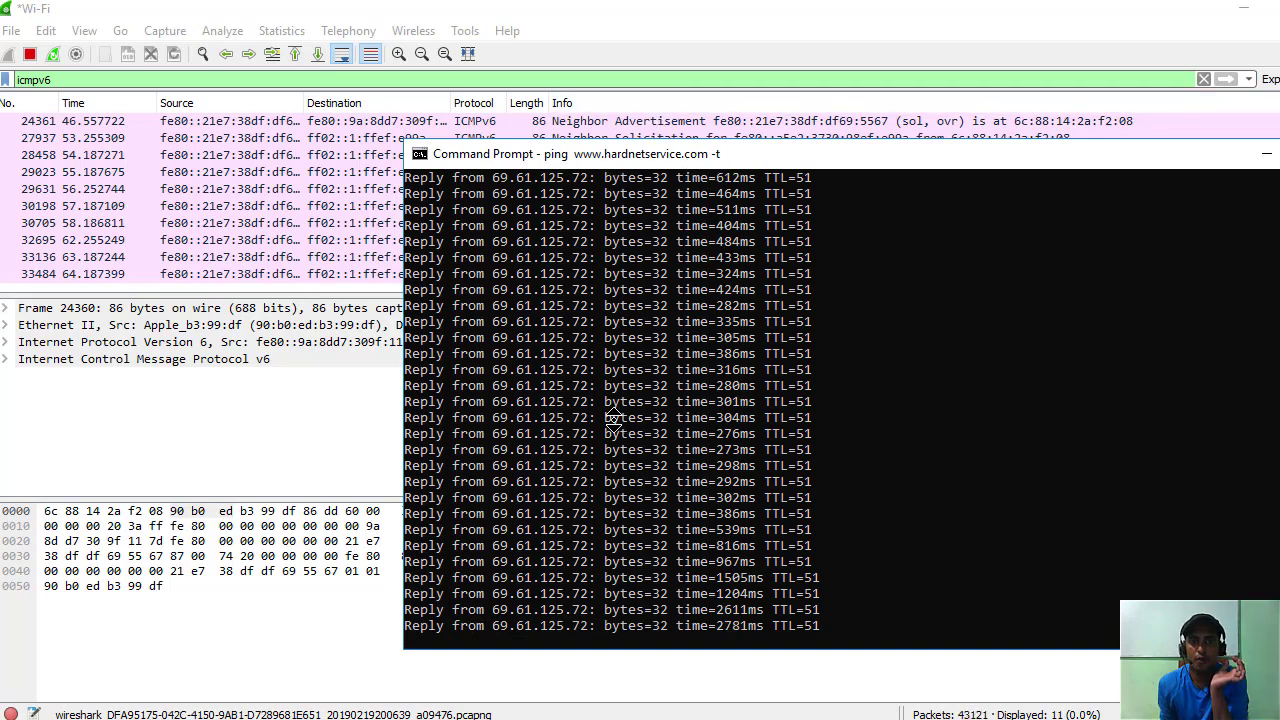
{"action": "scroll", "coordinate": [613, 427], "scroll_direction": "up", "scroll_amount": 5}
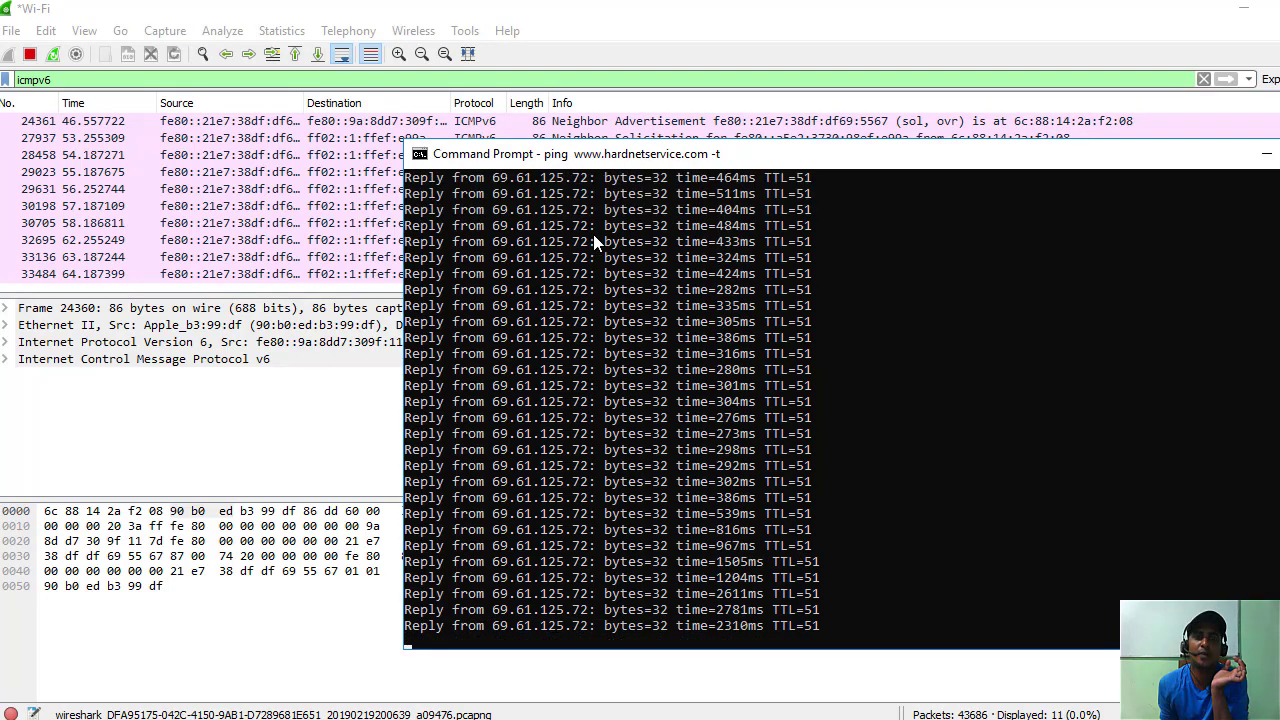
{"action": "scroll", "coordinate": [617, 300], "scroll_direction": "up", "scroll_amount": 10}
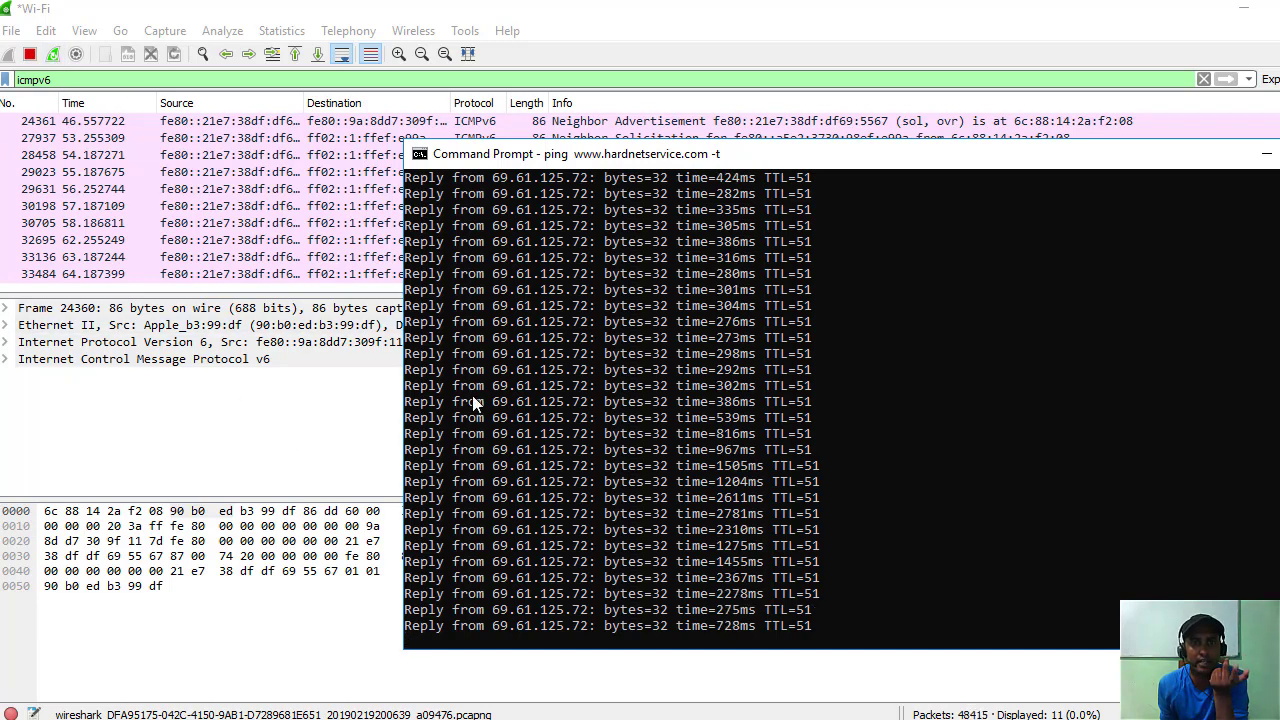
Expand the packet's IPv6 and ICMPv6 details to inspect addresses, Hop Limit 255 and Type 135.
{"action": "left_click", "coordinate": [255, 448]}
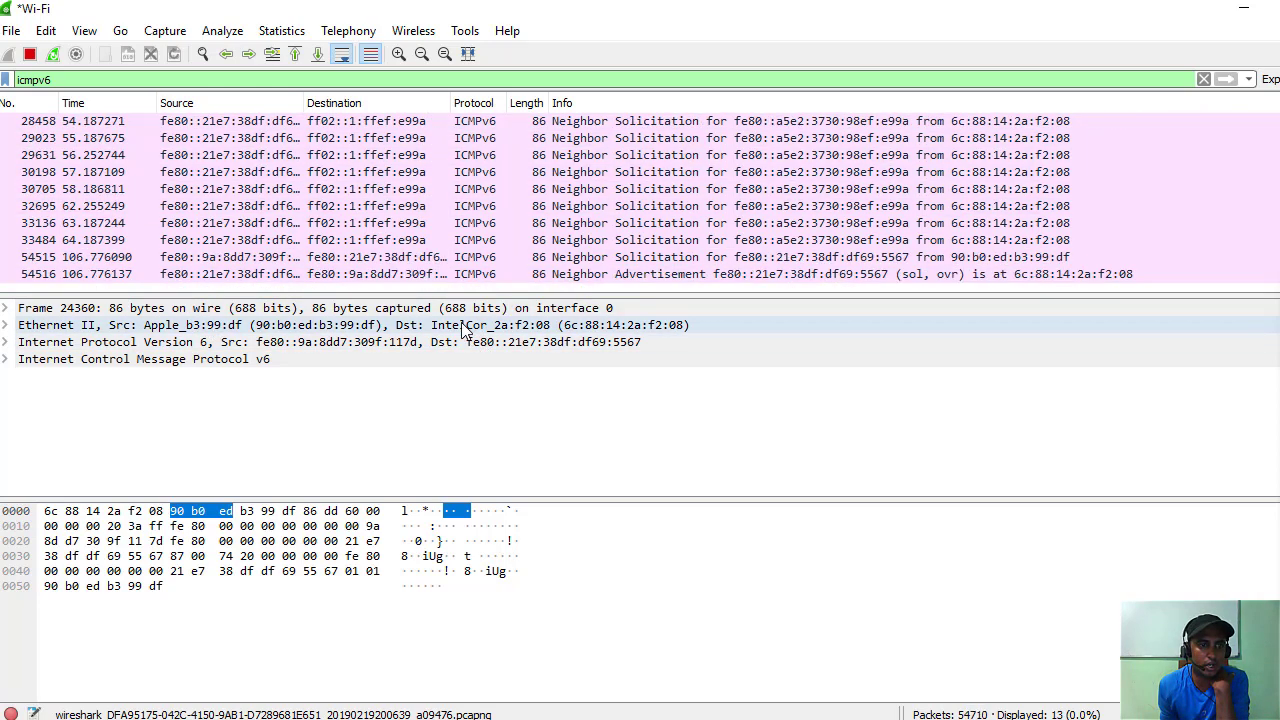
{"action": "left_click", "coordinate": [6, 343]}
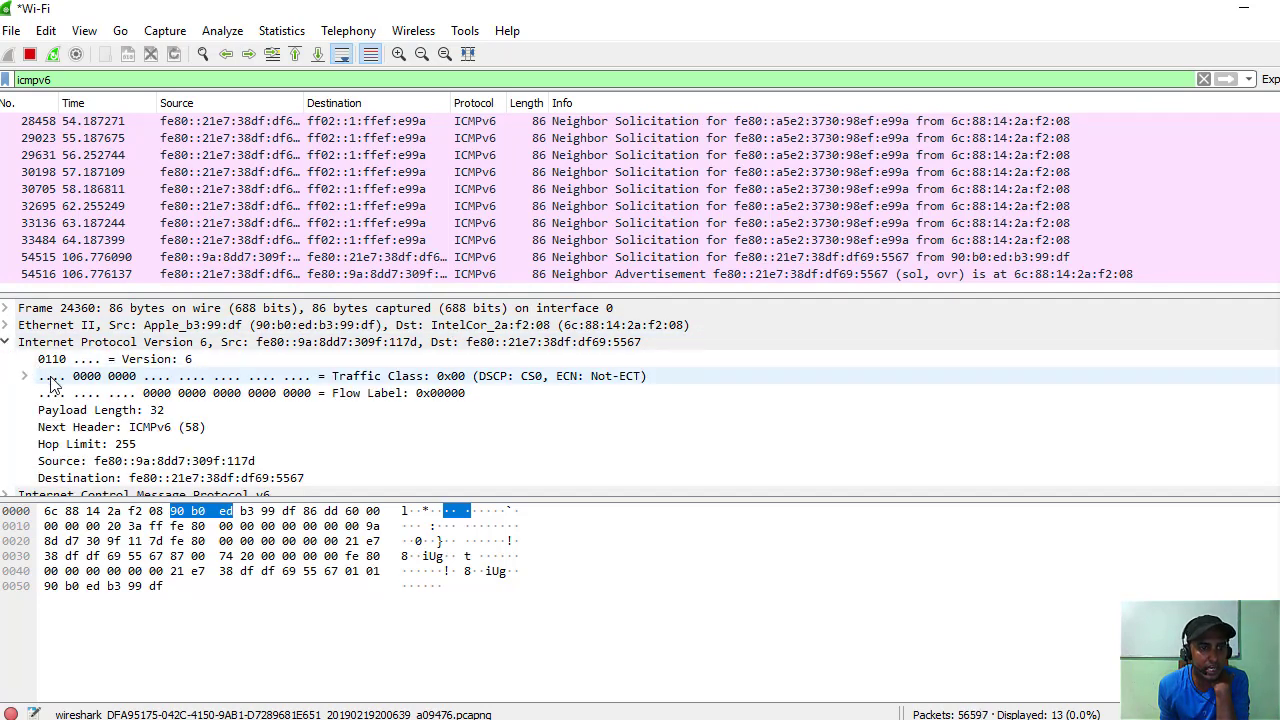
{"action": "scroll", "coordinate": [52, 384], "scroll_direction": "down", "scroll_amount": 1}
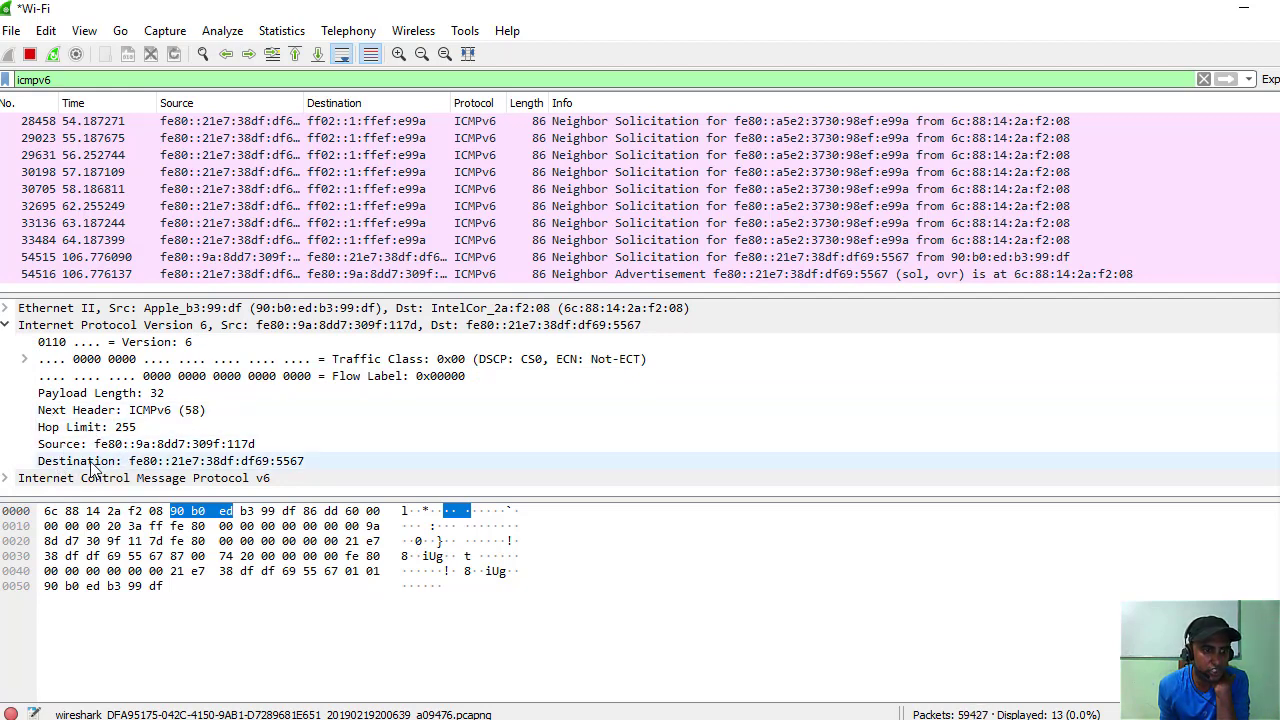
{"action": "left_click", "coordinate": [5, 478]}
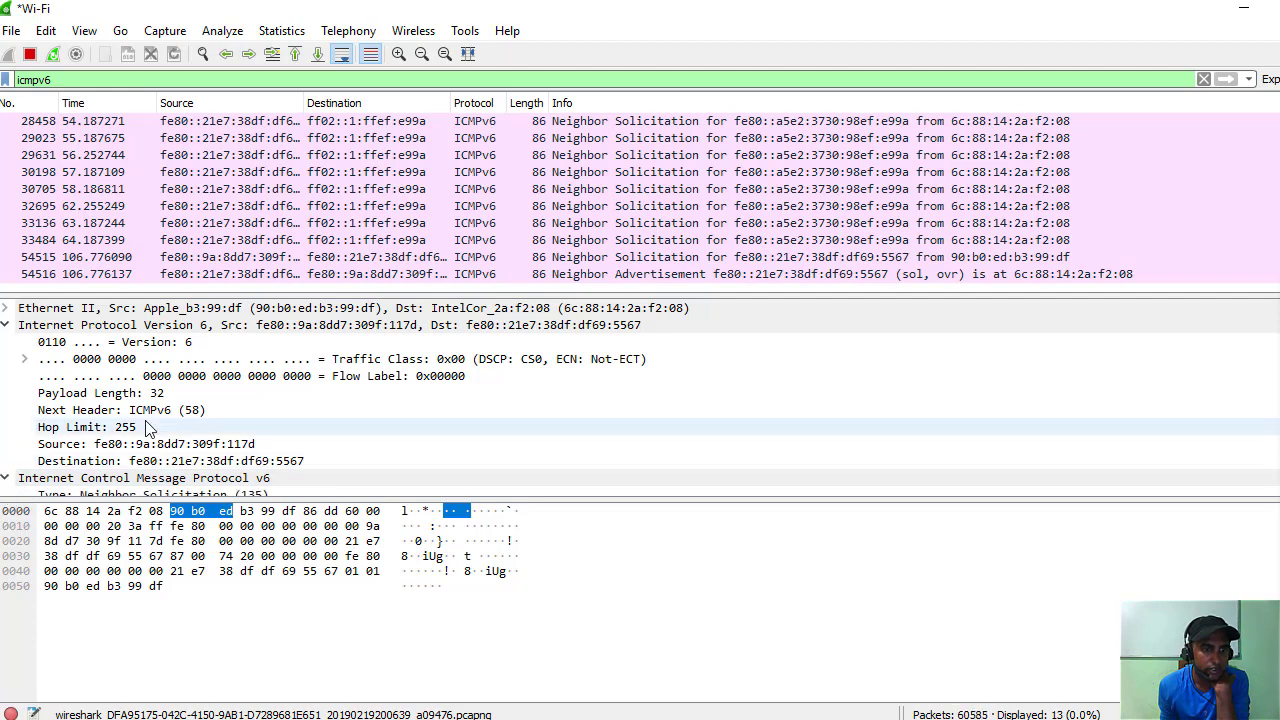
{"action": "scroll", "coordinate": [148, 428], "scroll_direction": "down", "scroll_amount": 2}
{"action": "scroll", "coordinate": [148, 428], "scroll_direction": "down", "scroll_amount": 1}
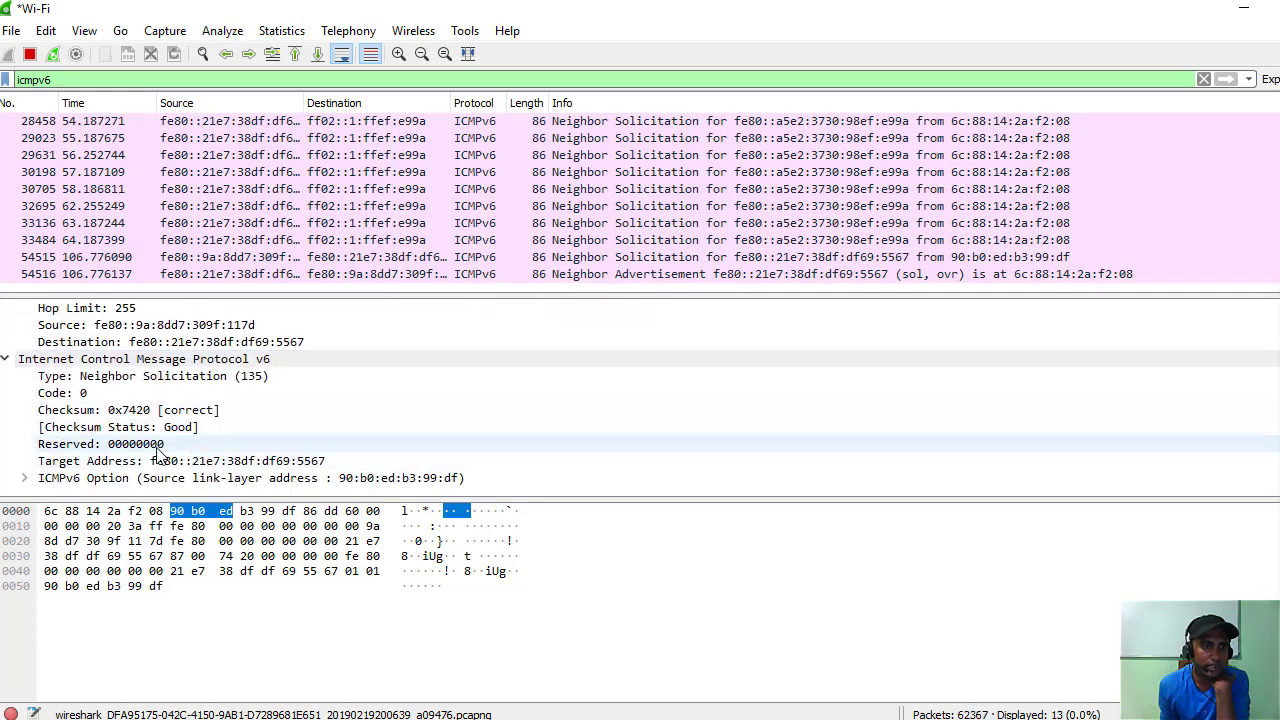
{"action": "scroll", "coordinate": [148, 443], "scroll_direction": "up", "scroll_amount": 1}
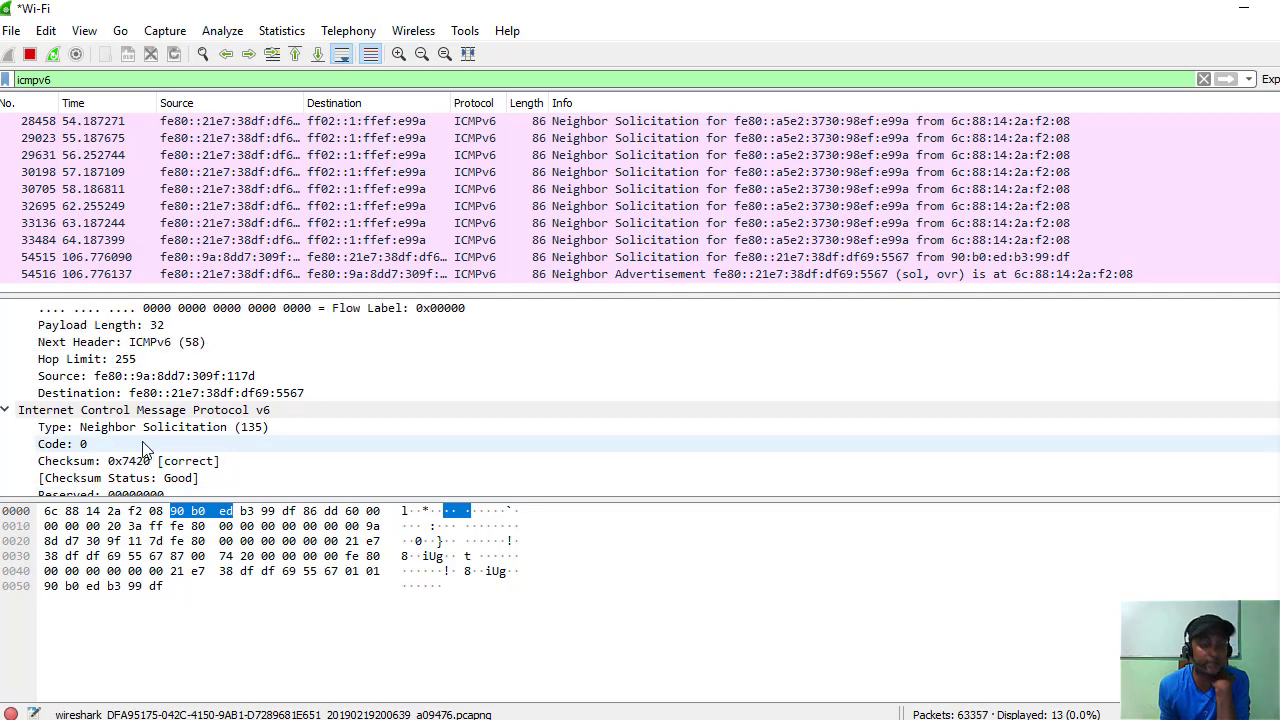
{"action": "scroll", "coordinate": [145, 443], "scroll_direction": "down", "scroll_amount": 1}
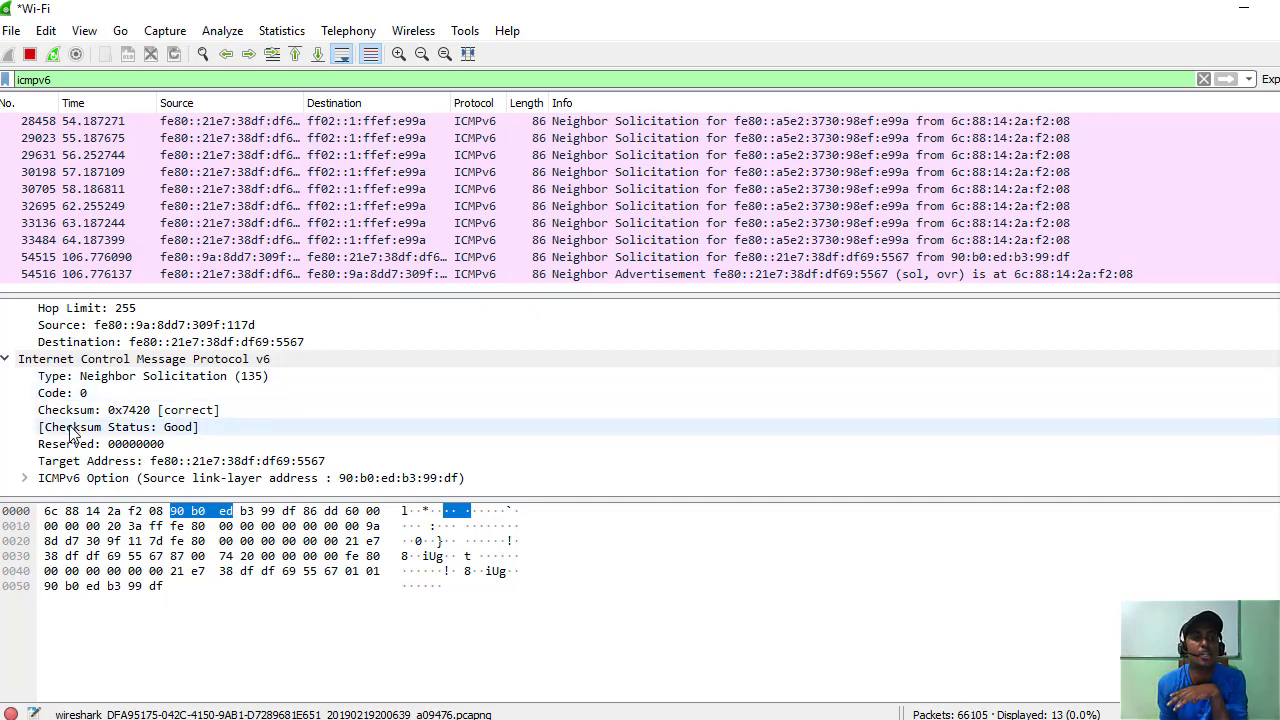
{"action": "scroll", "coordinate": [160, 418], "scroll_direction": "up", "scroll_amount": 2}
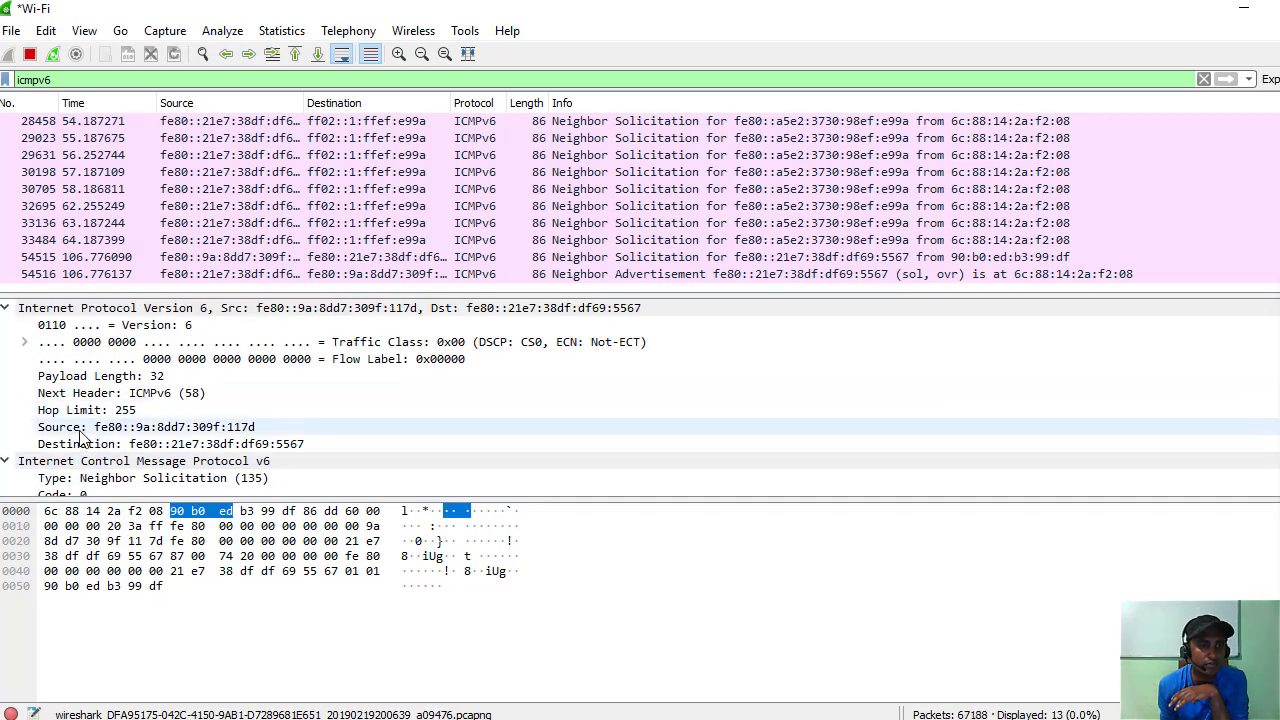
{"action": "scroll", "coordinate": [150, 427], "scroll_direction": "up", "scroll_amount": 1}
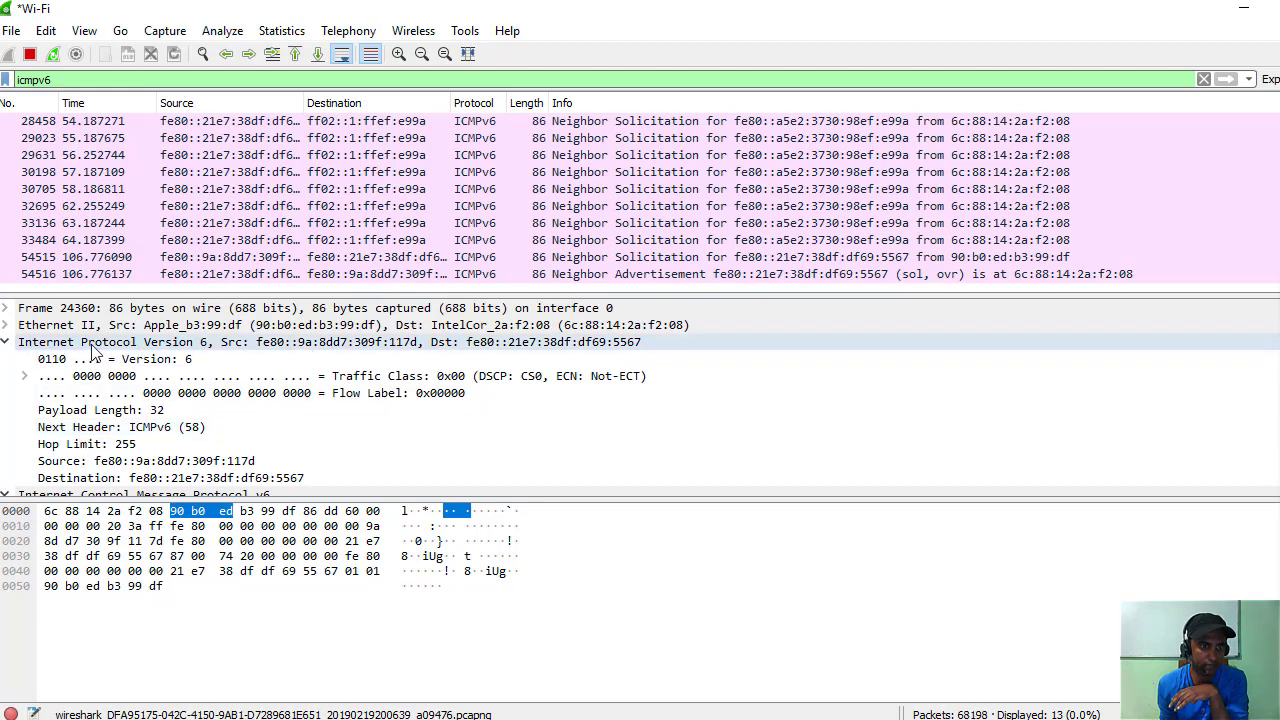
{"action": "left_click", "coordinate": [5, 310]}
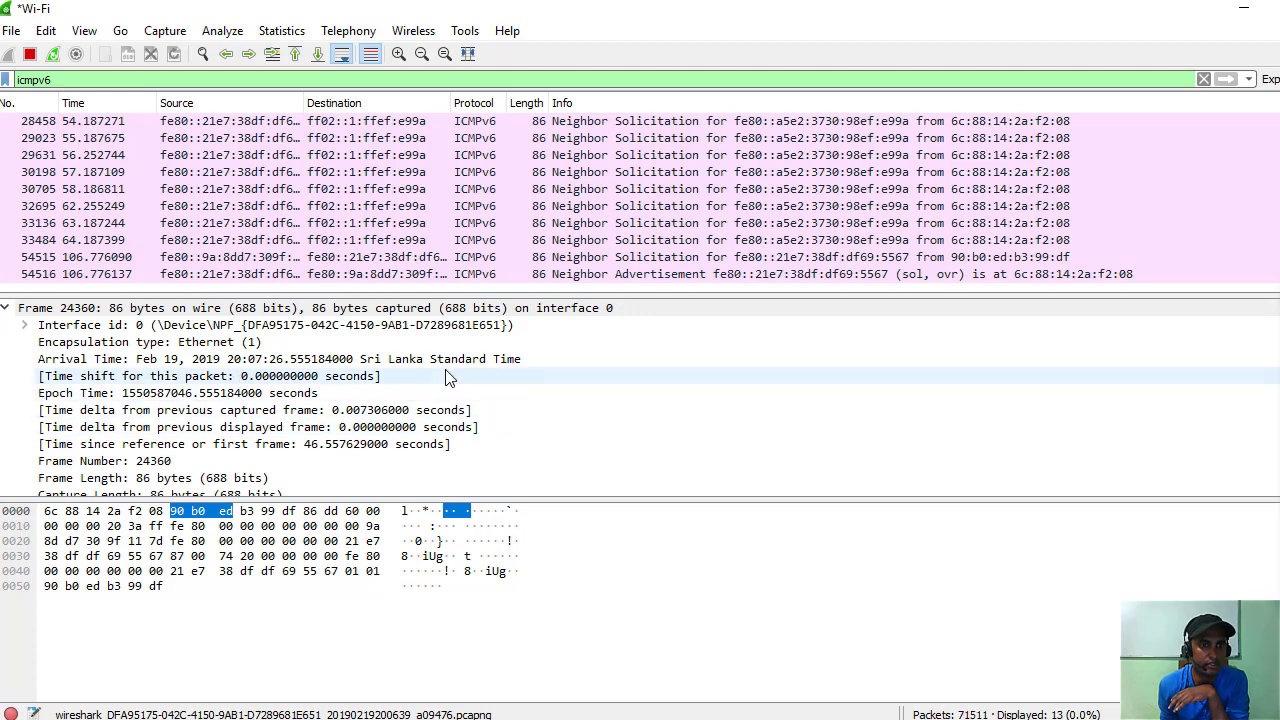
{"action": "scroll", "coordinate": [107, 425], "scroll_direction": "down", "scroll_amount": 1}
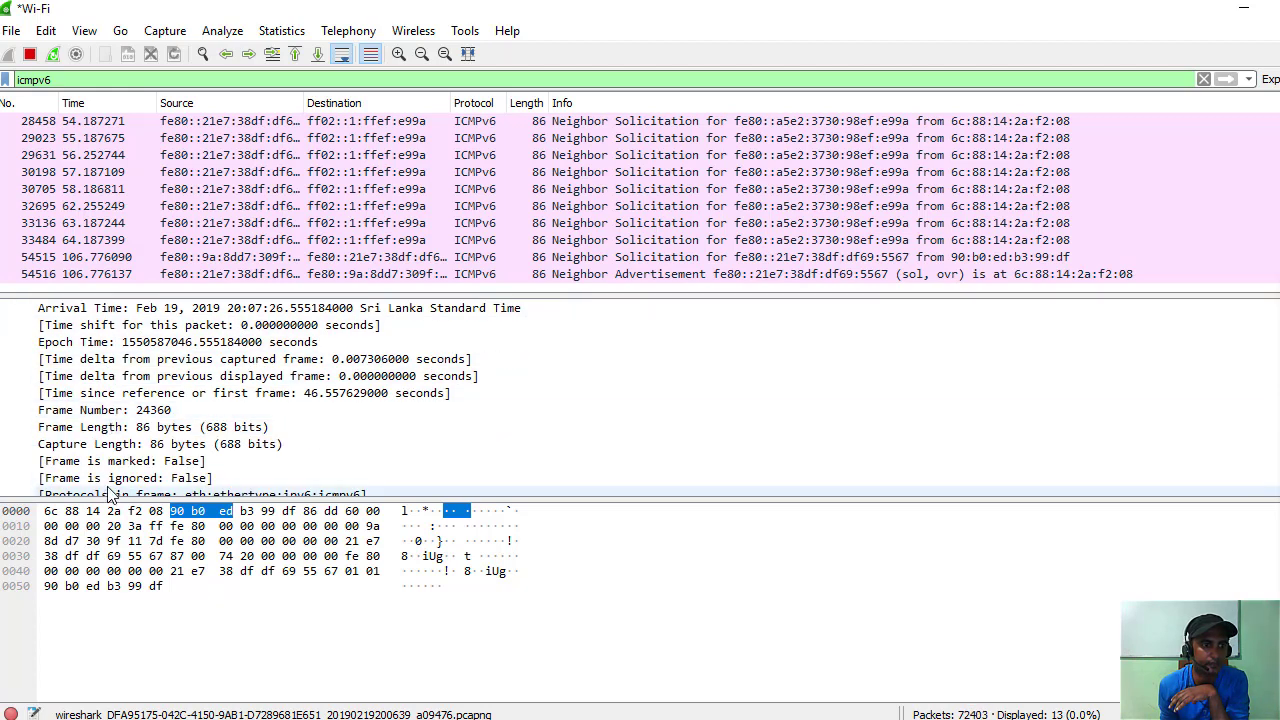
{"action": "scroll", "coordinate": [97, 447], "scroll_direction": "up", "scroll_amount": 1}
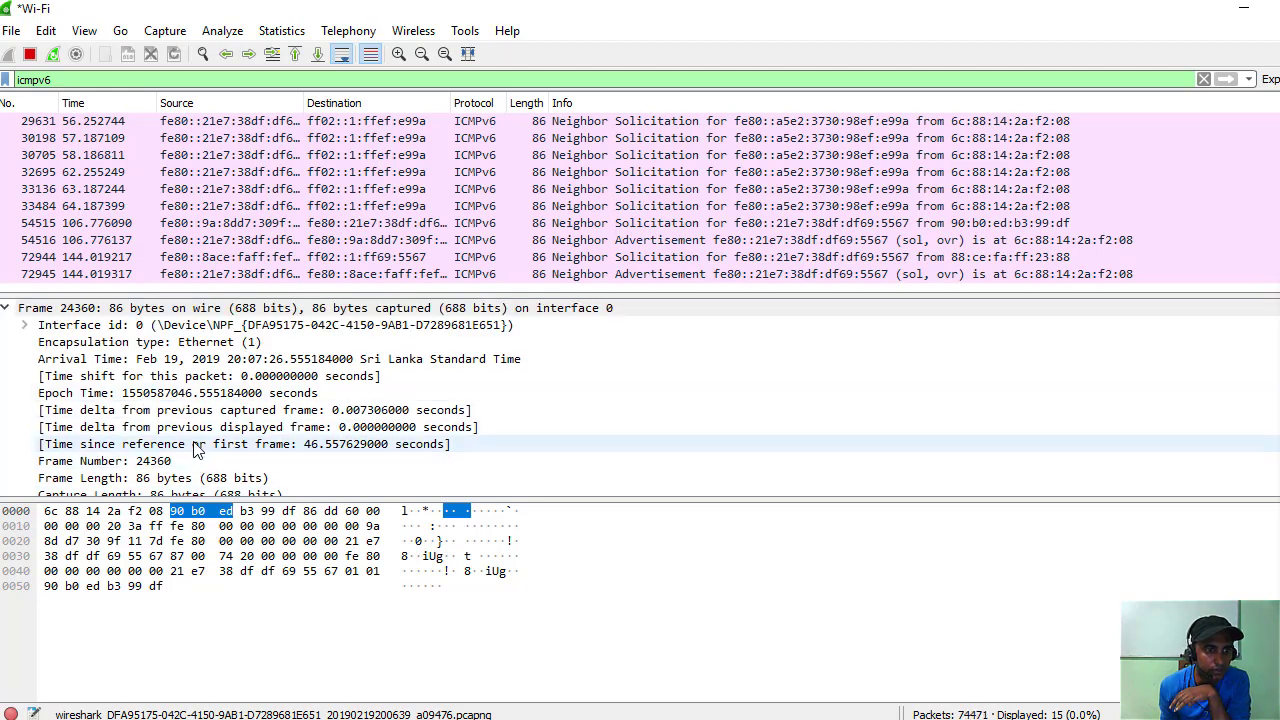
{"action": "scroll", "coordinate": [197, 452], "scroll_direction": "down", "scroll_amount": 2}
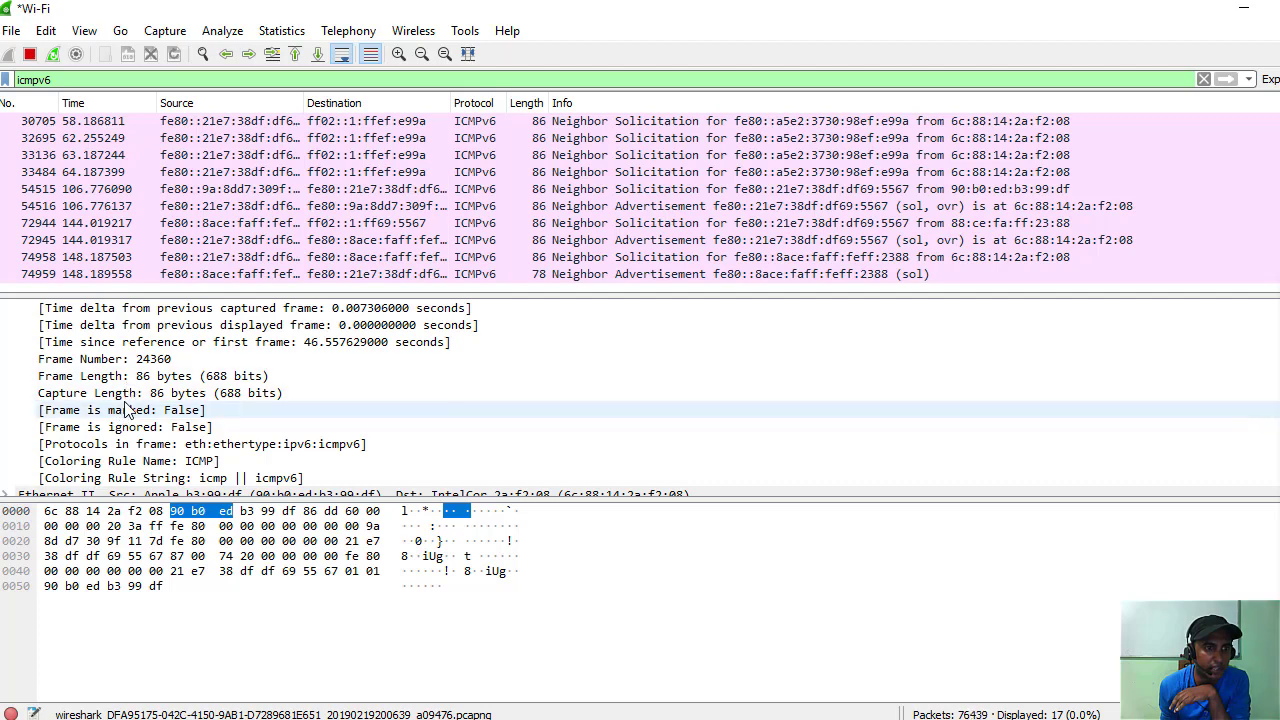
{"action": "scroll", "coordinate": [152, 426], "scroll_direction": "down", "scroll_amount": 1}
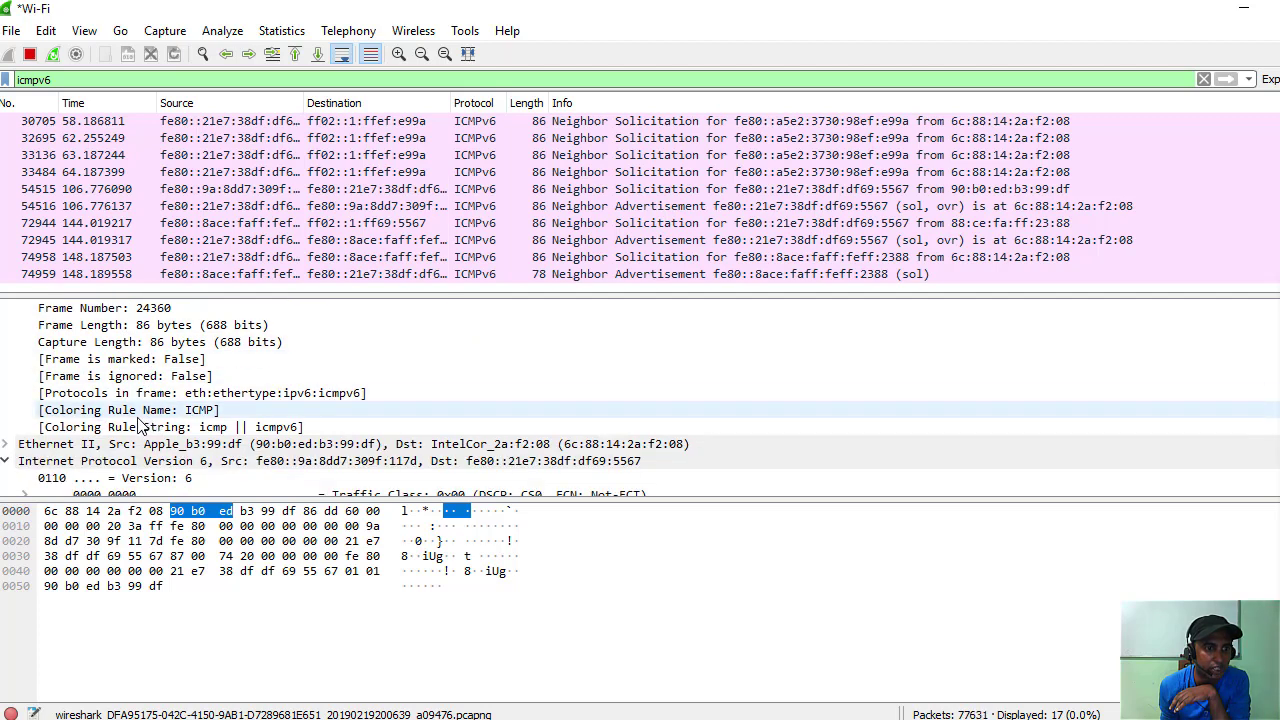
{"action": "scroll", "coordinate": [112, 426], "scroll_direction": "up", "scroll_amount": 3}
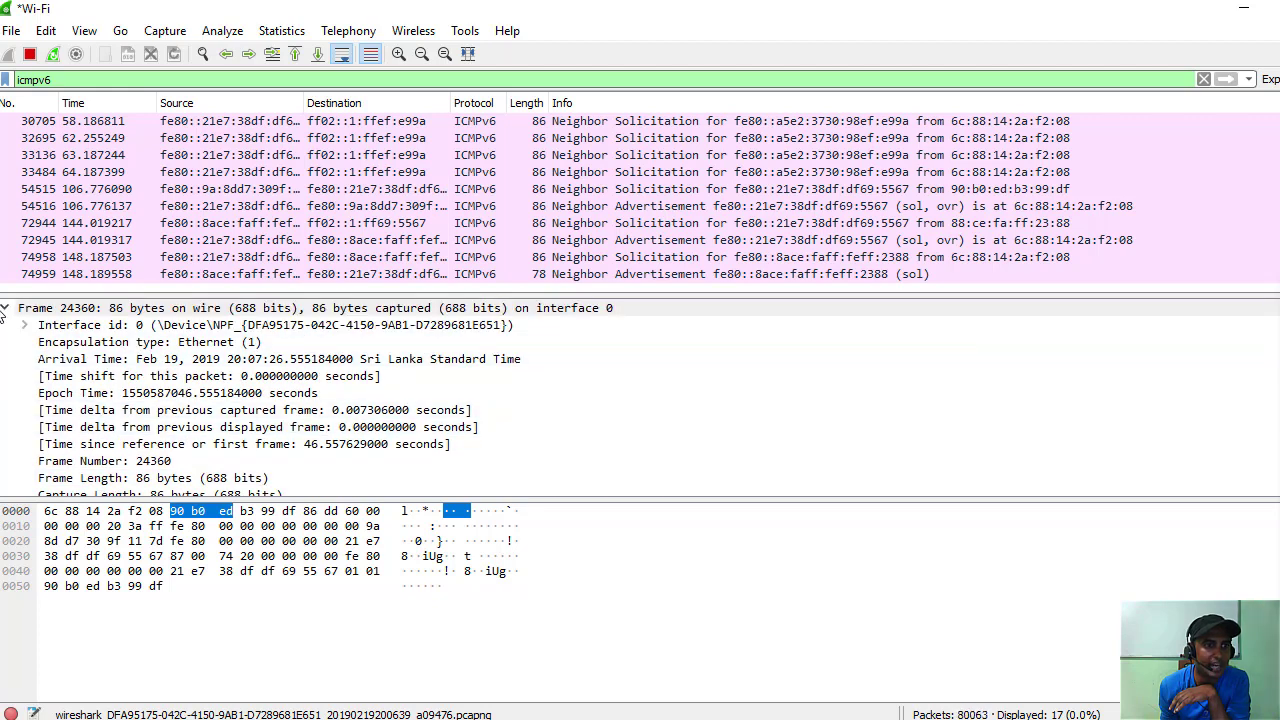
Collapse Frame, Ethernet II and IPv6, leaving ICMPv6 expanded; select Checksum Status and minimize Wireshark.
{"action": "left_click", "coordinate": [4, 309]}
{"action": "left_click", "coordinate": [5, 325]}
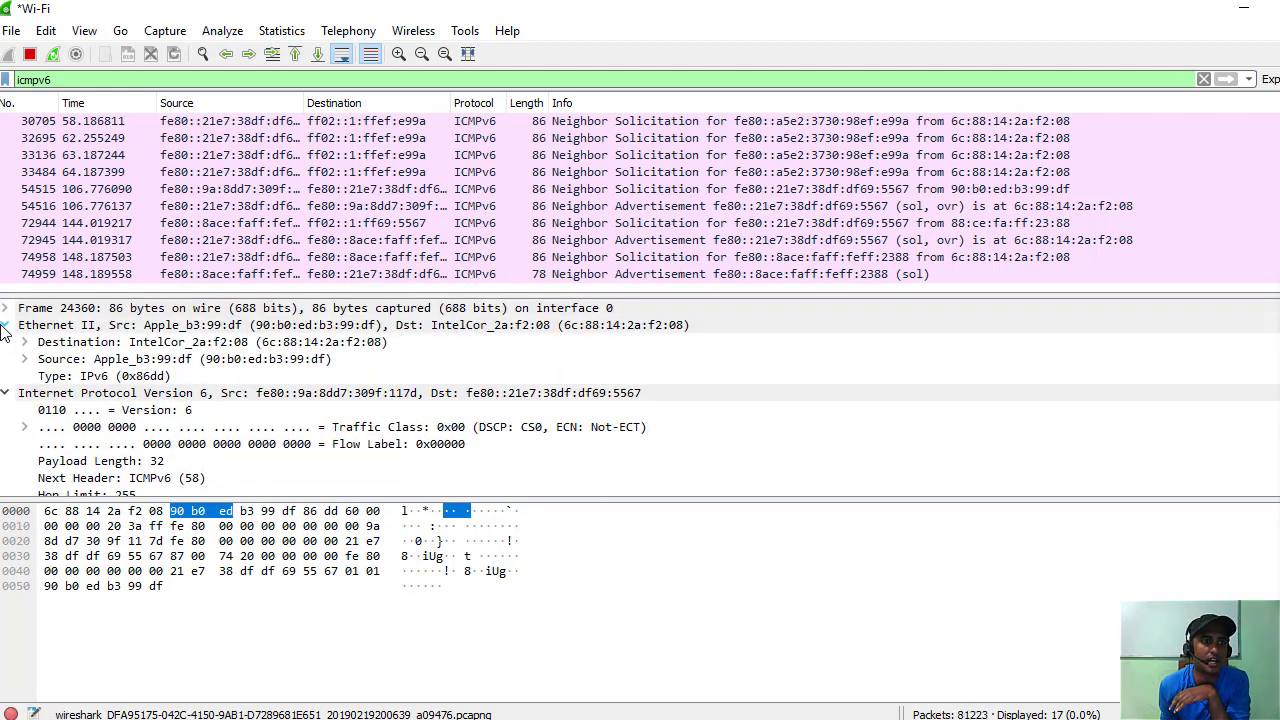
{"action": "left_click", "coordinate": [4, 327]}
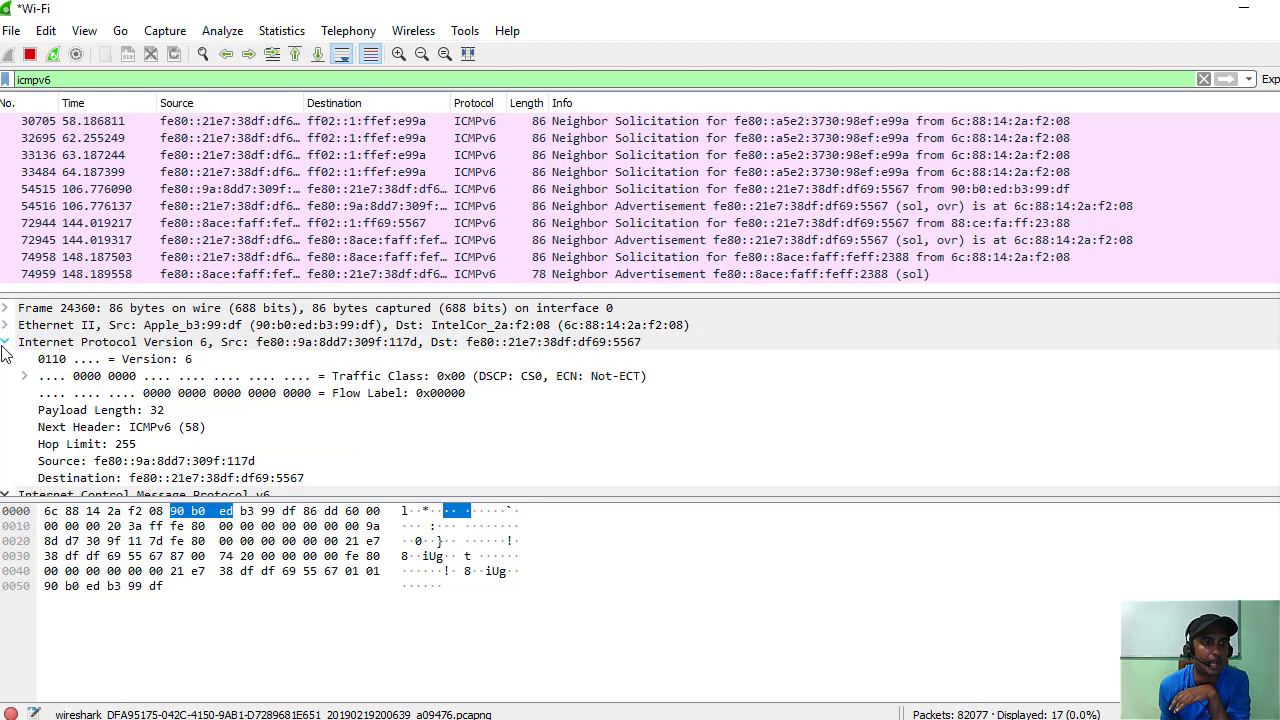
{"action": "left_click", "coordinate": [5, 342]}
{"action": "left_click", "coordinate": [5, 359]}
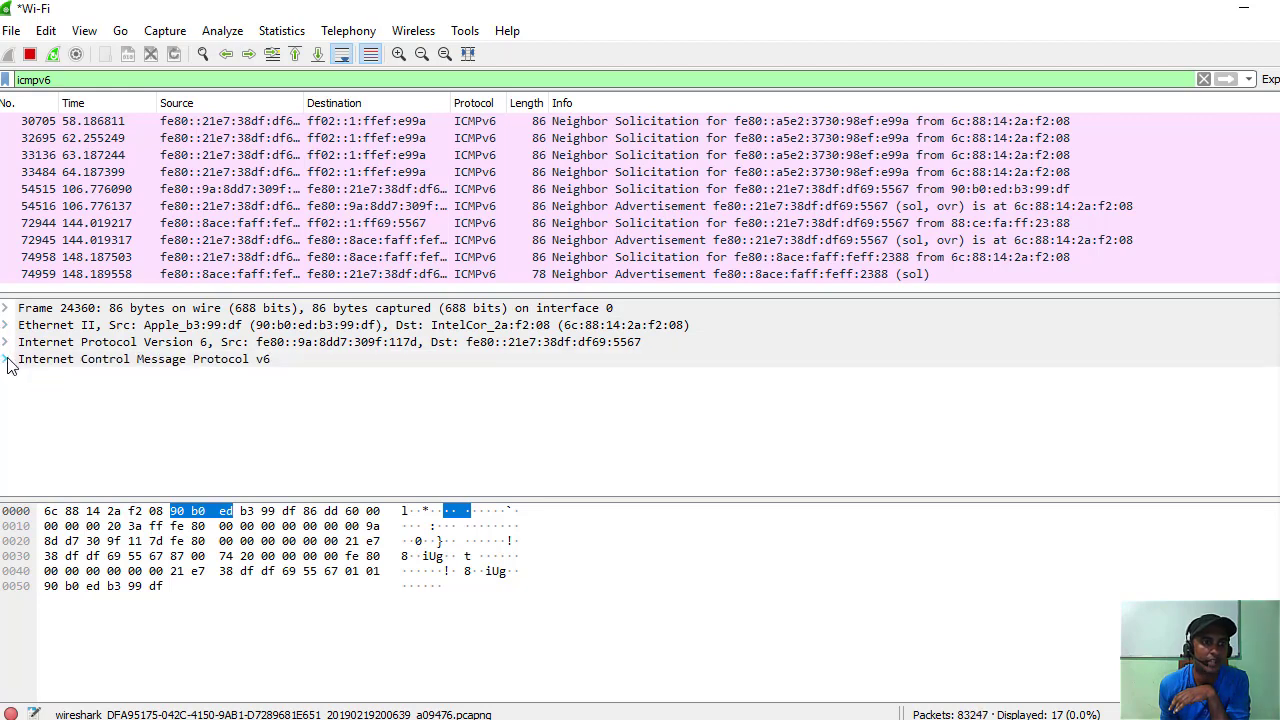
{"action": "left_click", "coordinate": [5, 360]}
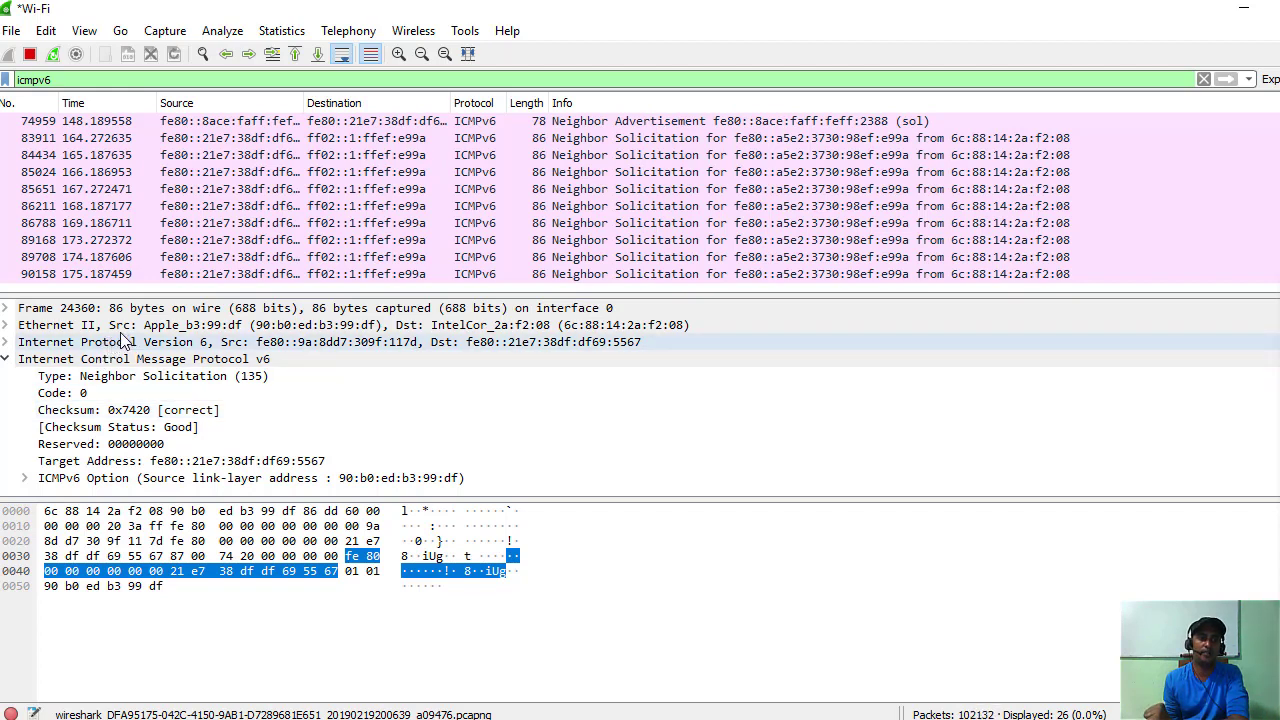
{"action": "left_click", "coordinate": [122, 427]}
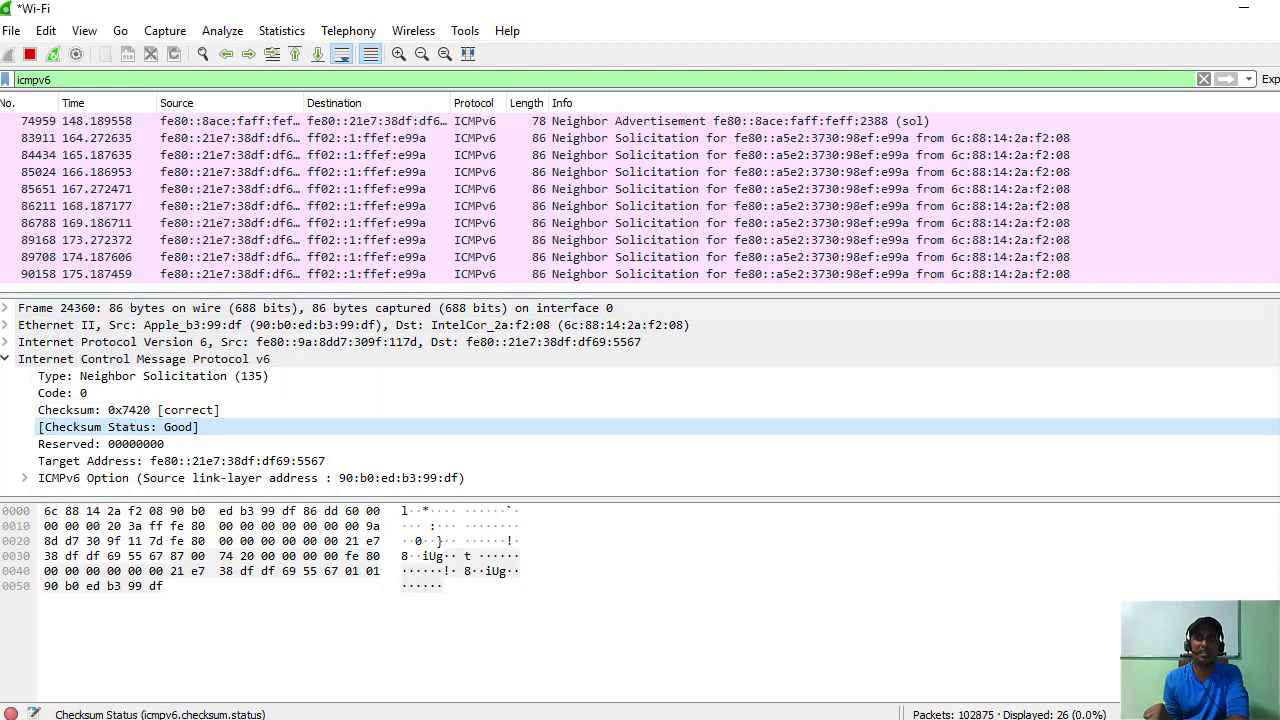
{"action": "left_click", "coordinate": [1247, 16]}
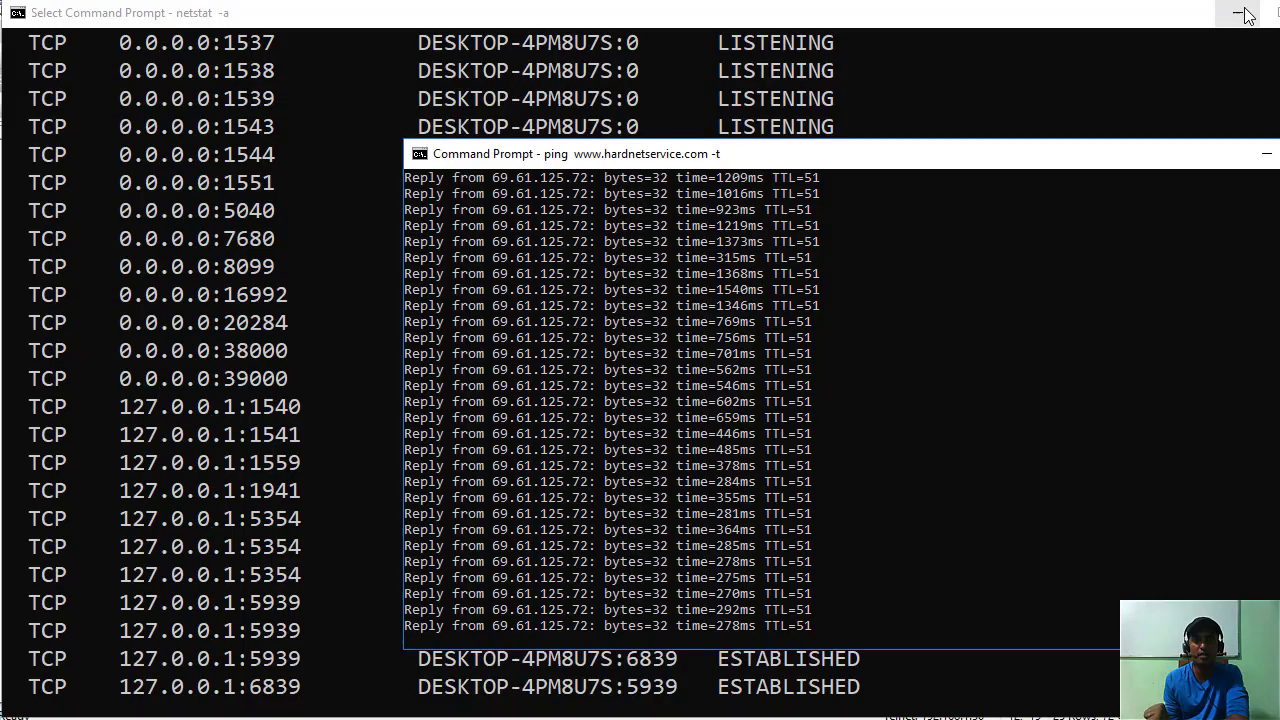
Minimize the ping and netstat Command Prompts and SecureCRT to reveal the CCNA PDF.
{"action": "left_click", "coordinate": [1266, 155]}
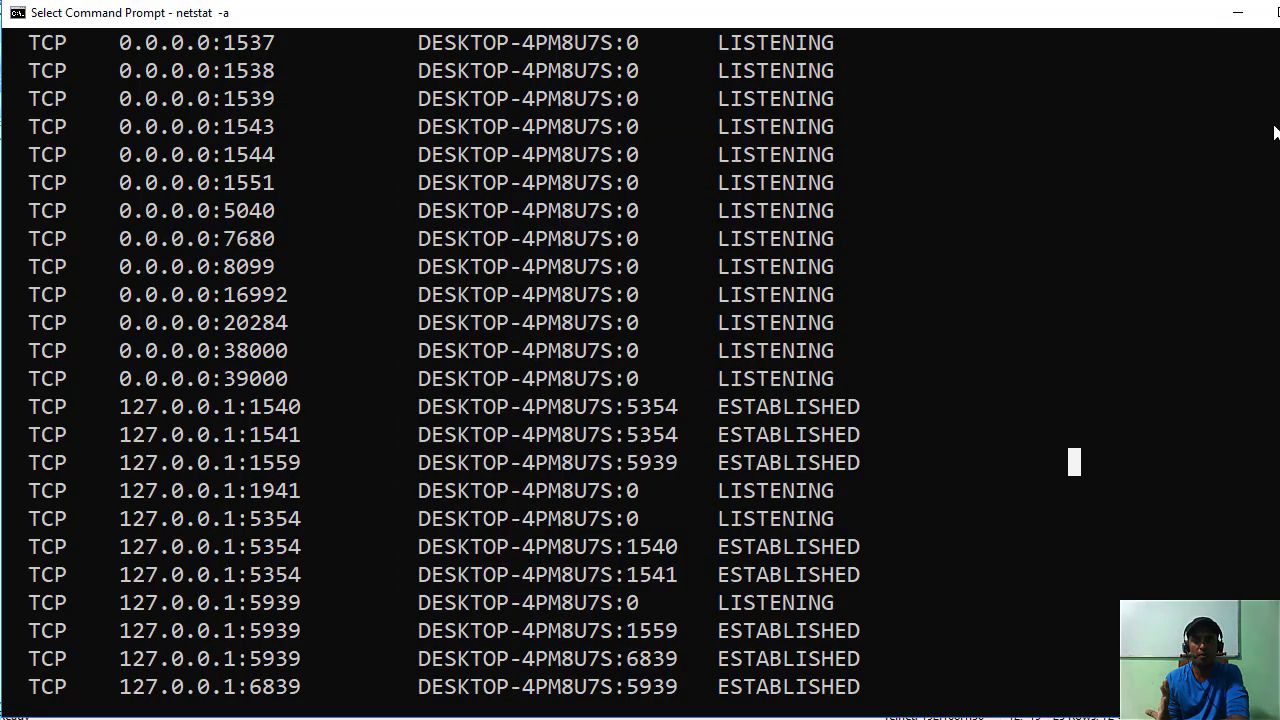
{"action": "left_click", "coordinate": [1242, 14]}
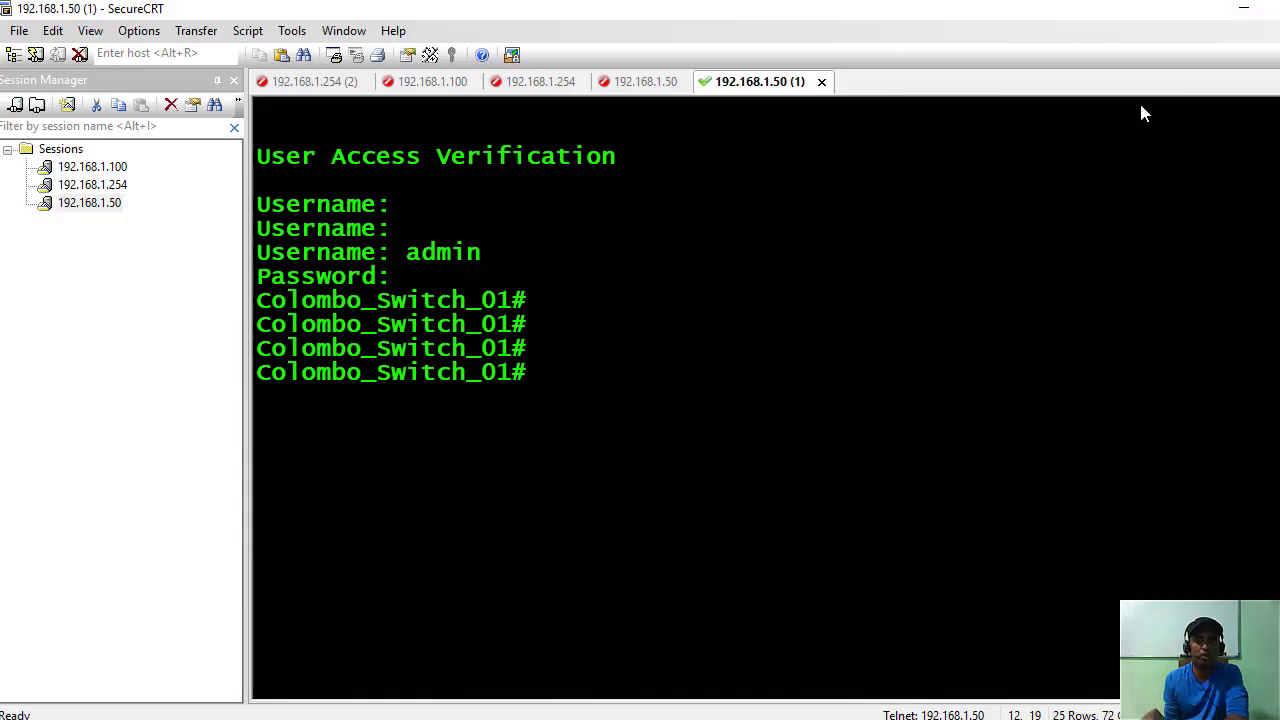
{"action": "left_click", "coordinate": [1240, 12]}
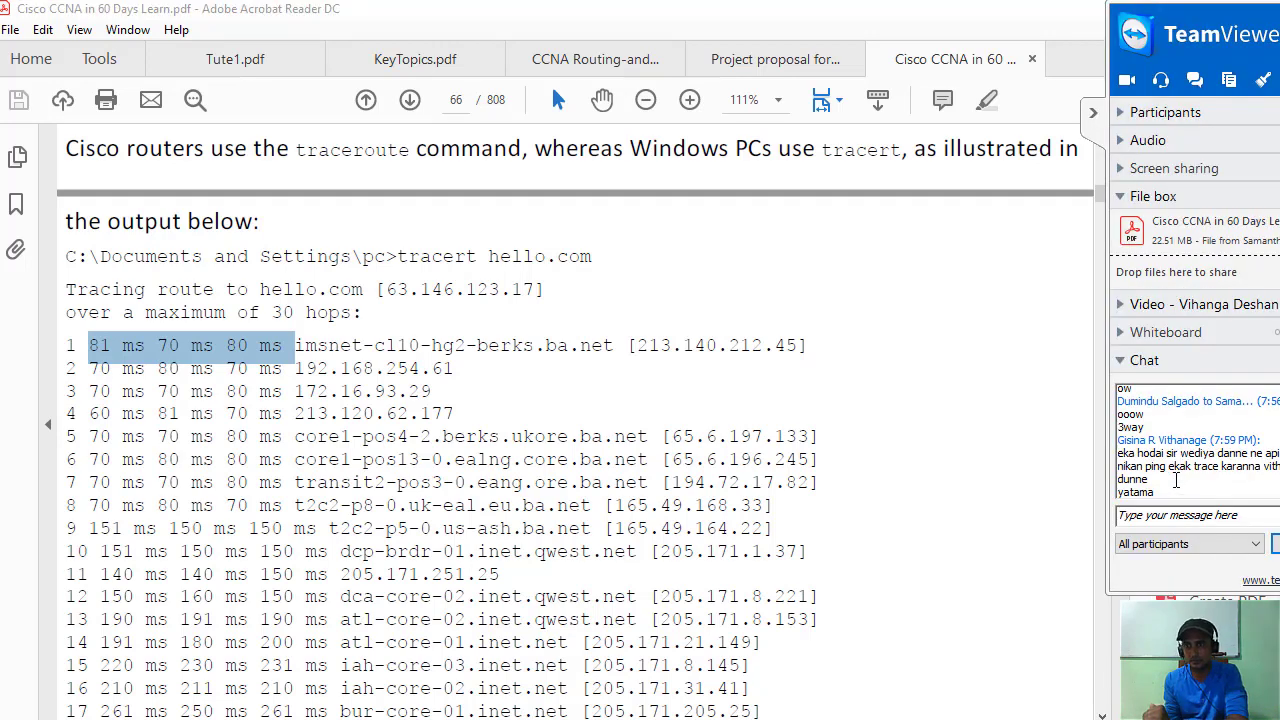
Collapse the TeamViewer side panel beside the CCNA PDF.
{"action": "scroll", "coordinate": [613, 350], "scroll_direction": "down", "scroll_amount": 8}
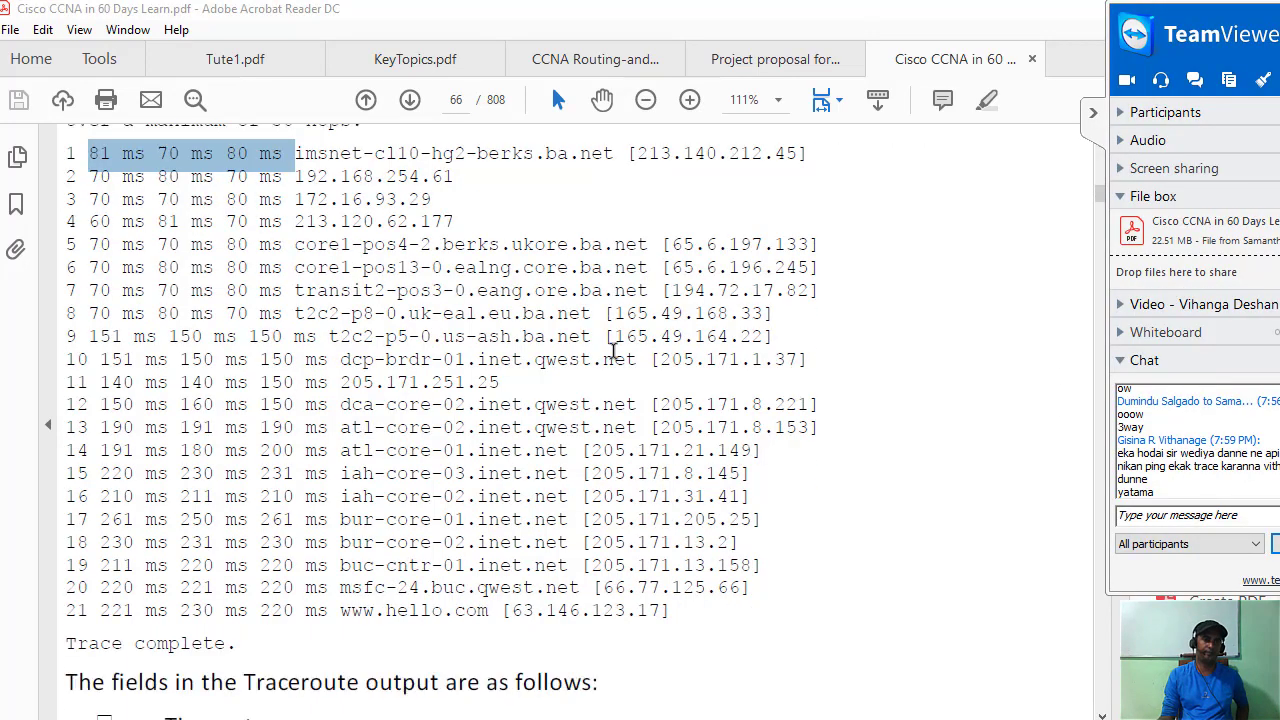
{"action": "scroll", "coordinate": [613, 350], "scroll_direction": "down", "scroll_amount": 11}
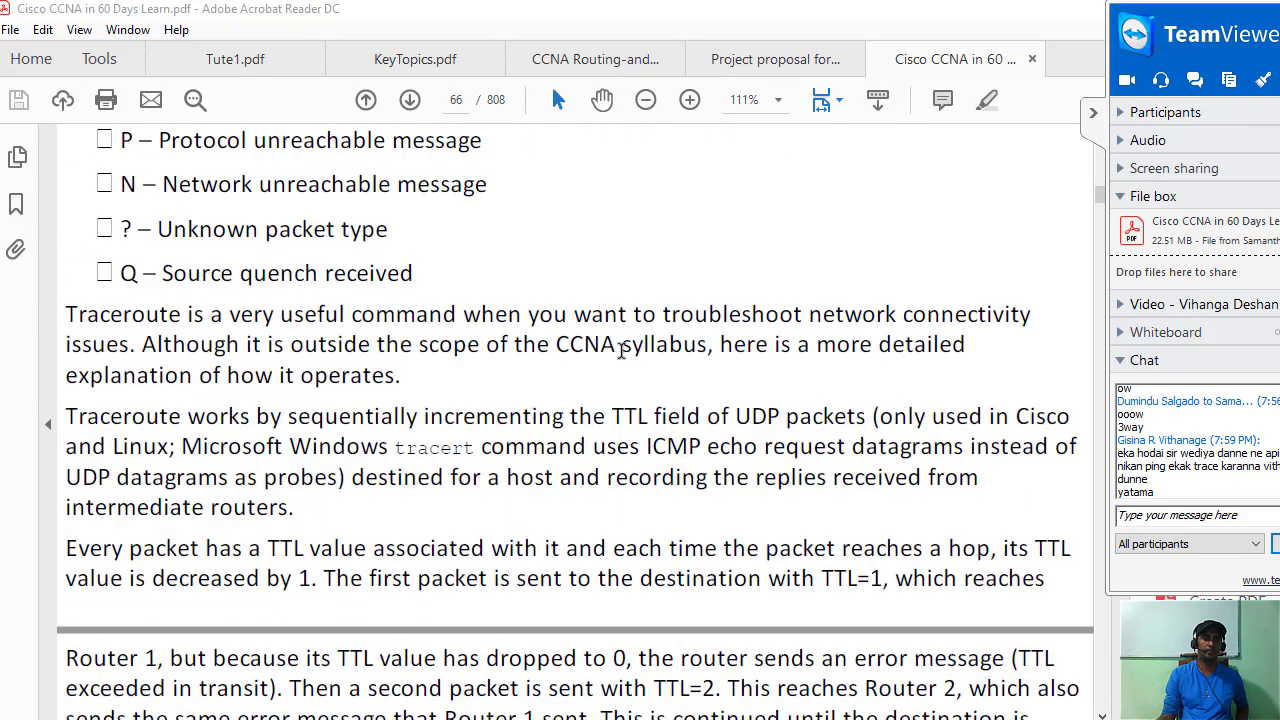
{"action": "scroll", "coordinate": [621, 350], "scroll_direction": "down", "scroll_amount": 7}
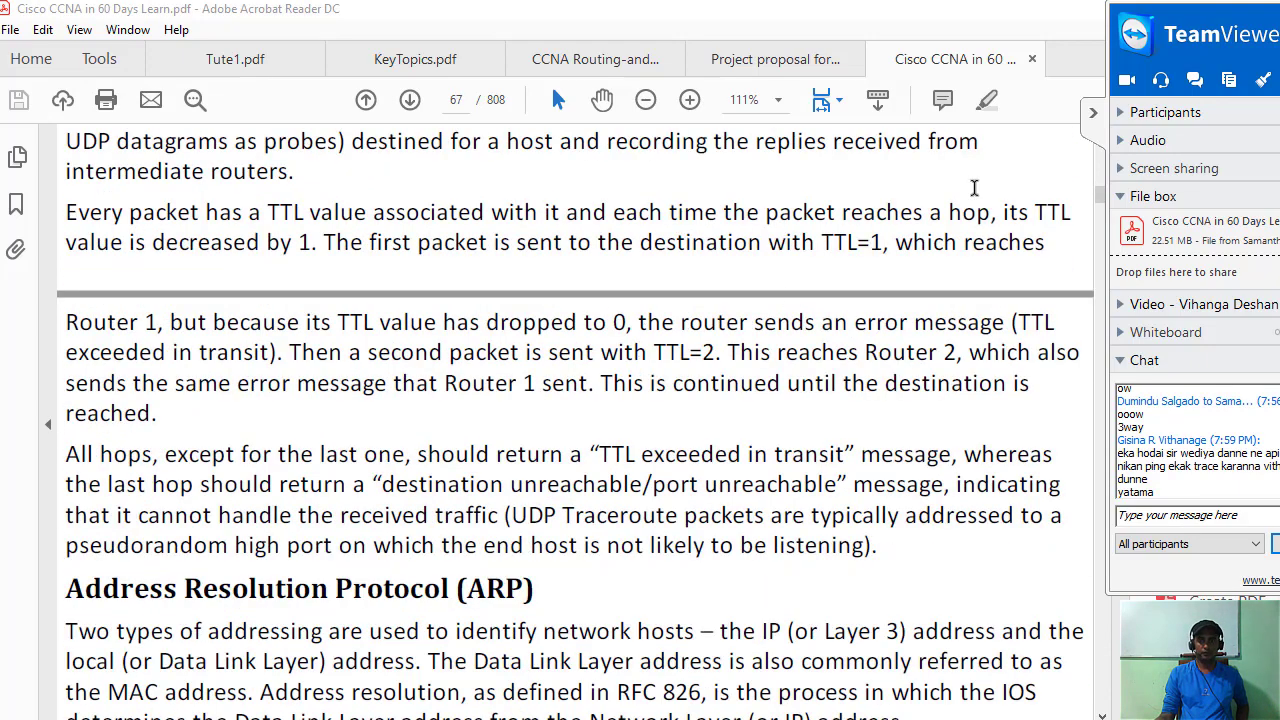
{"action": "left_click", "coordinate": [1093, 112]}
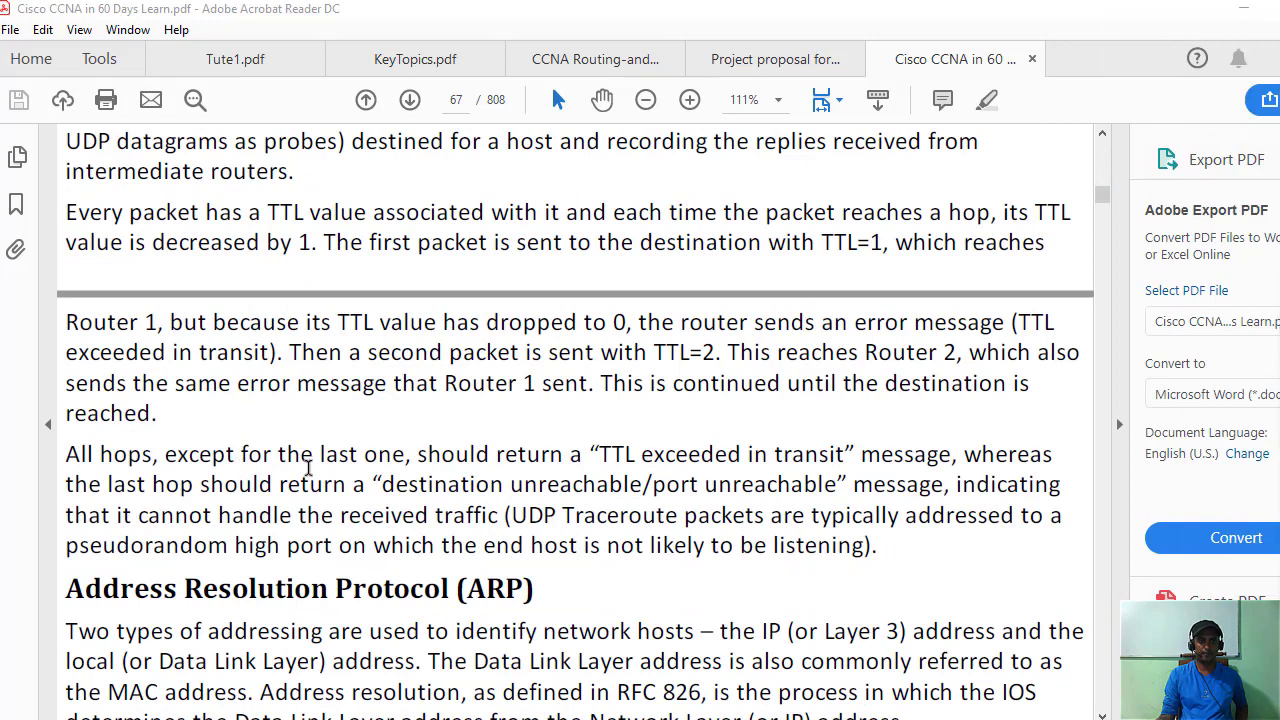
Scroll the PDF down to the Address Resolution Protocol (ARP) section on page 67.
{"action": "scroll", "coordinate": [309, 468], "scroll_direction": "down", "scroll_amount": 4}
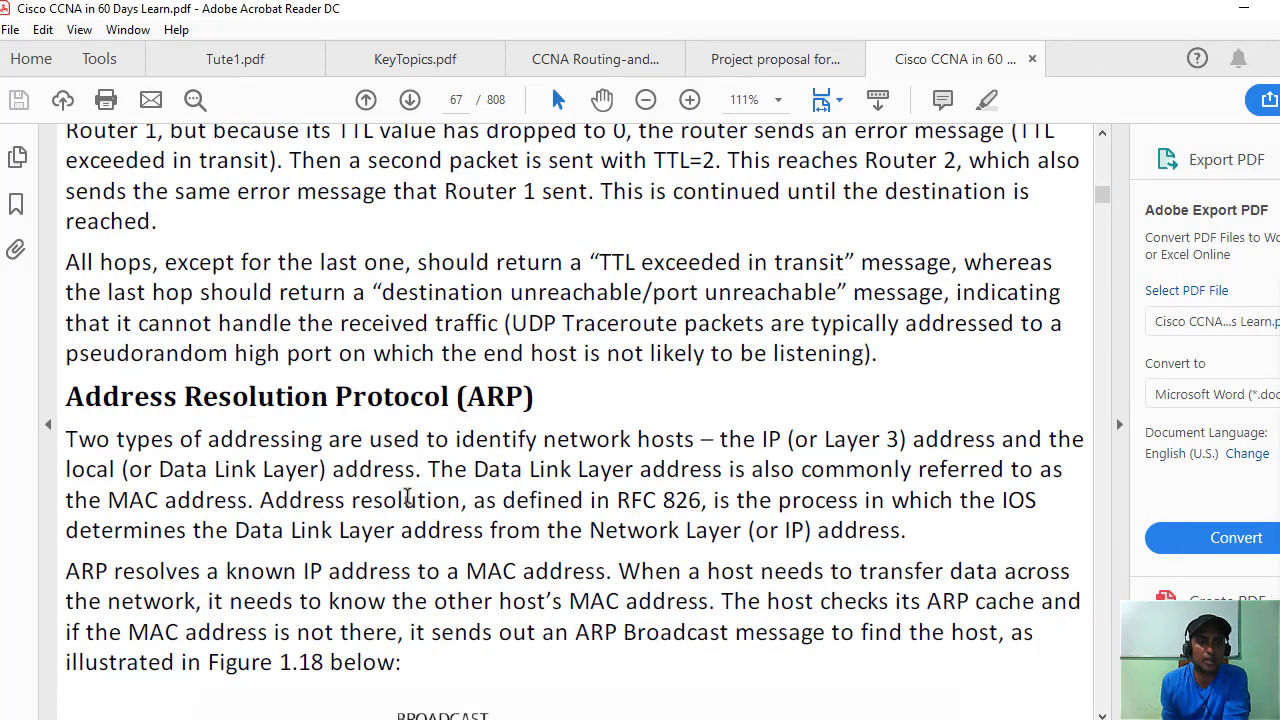
{"action": "scroll", "coordinate": [531, 462], "scroll_direction": "down", "scroll_amount": 3}
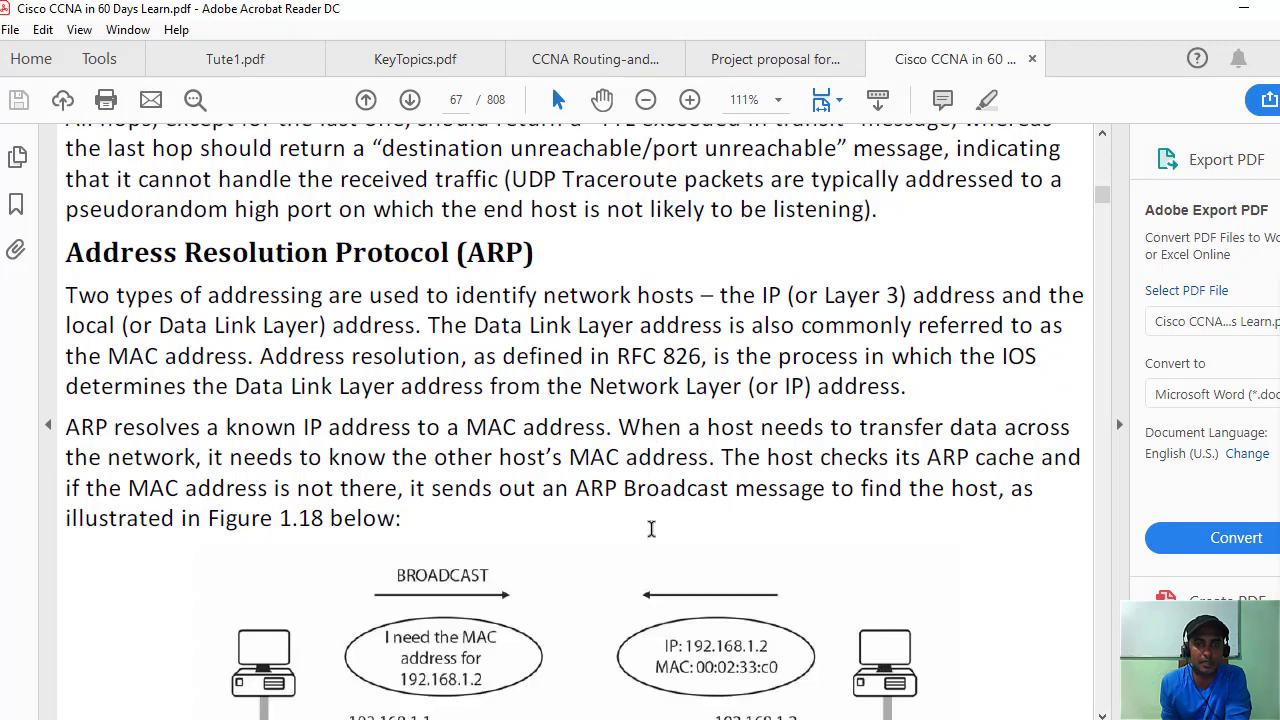
{"action": "scroll", "coordinate": [580, 488], "scroll_direction": "up", "scroll_amount": 1}
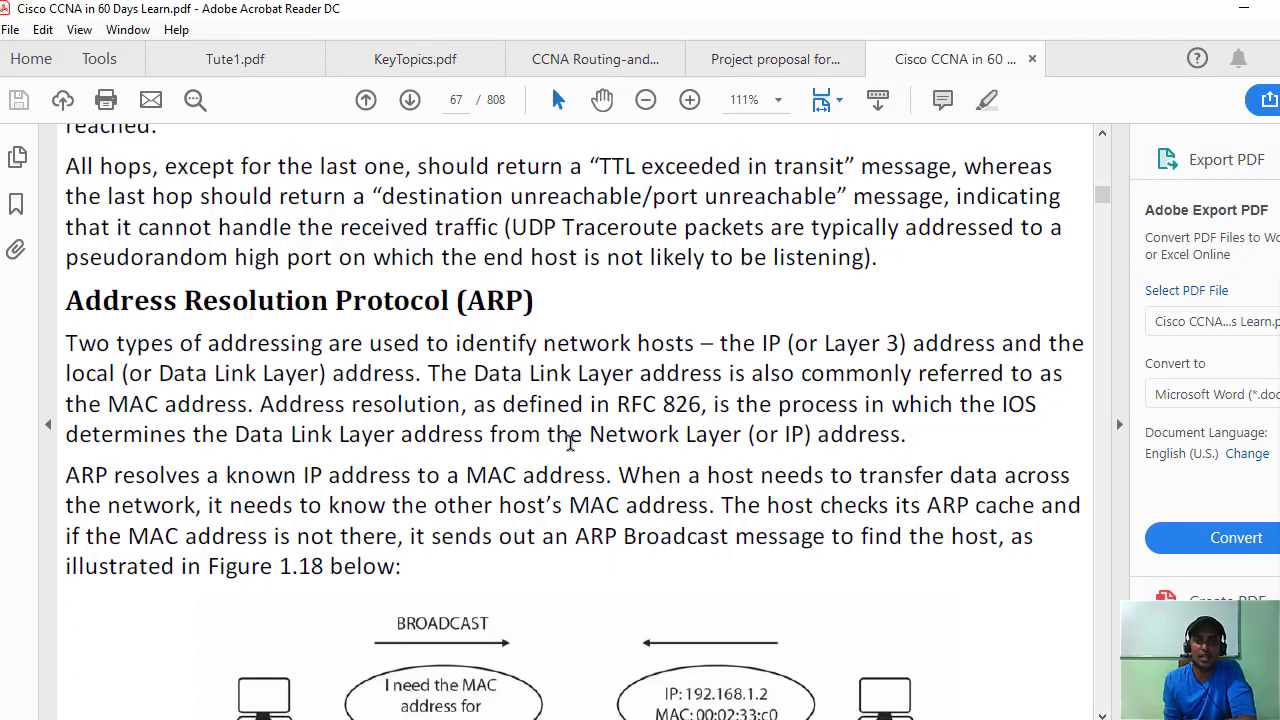
{"action": "scroll", "coordinate": [570, 441], "scroll_direction": "down", "scroll_amount": 6}
{"action": "scroll", "coordinate": [540, 555], "scroll_direction": "down", "scroll_amount": 4}
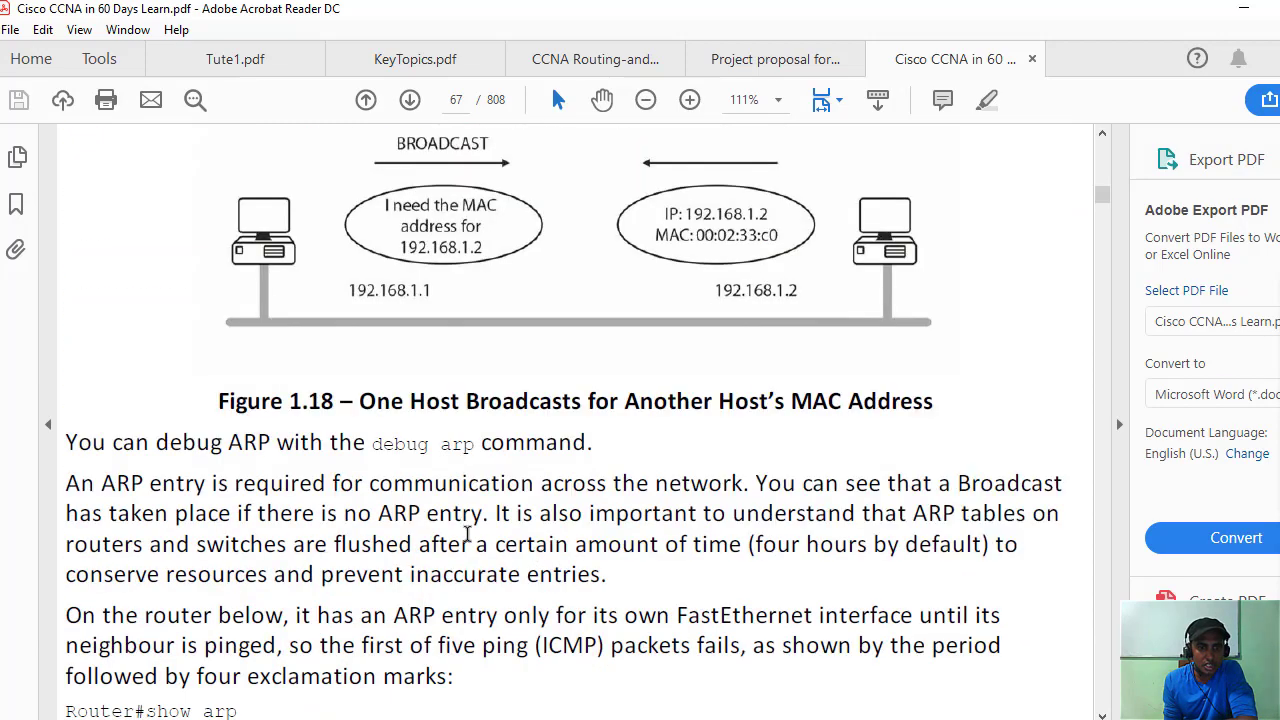
{"action": "scroll", "coordinate": [465, 533], "scroll_direction": "up", "scroll_amount": 3}
{"action": "scroll", "coordinate": [460, 528], "scroll_direction": "down", "scroll_amount": 6}
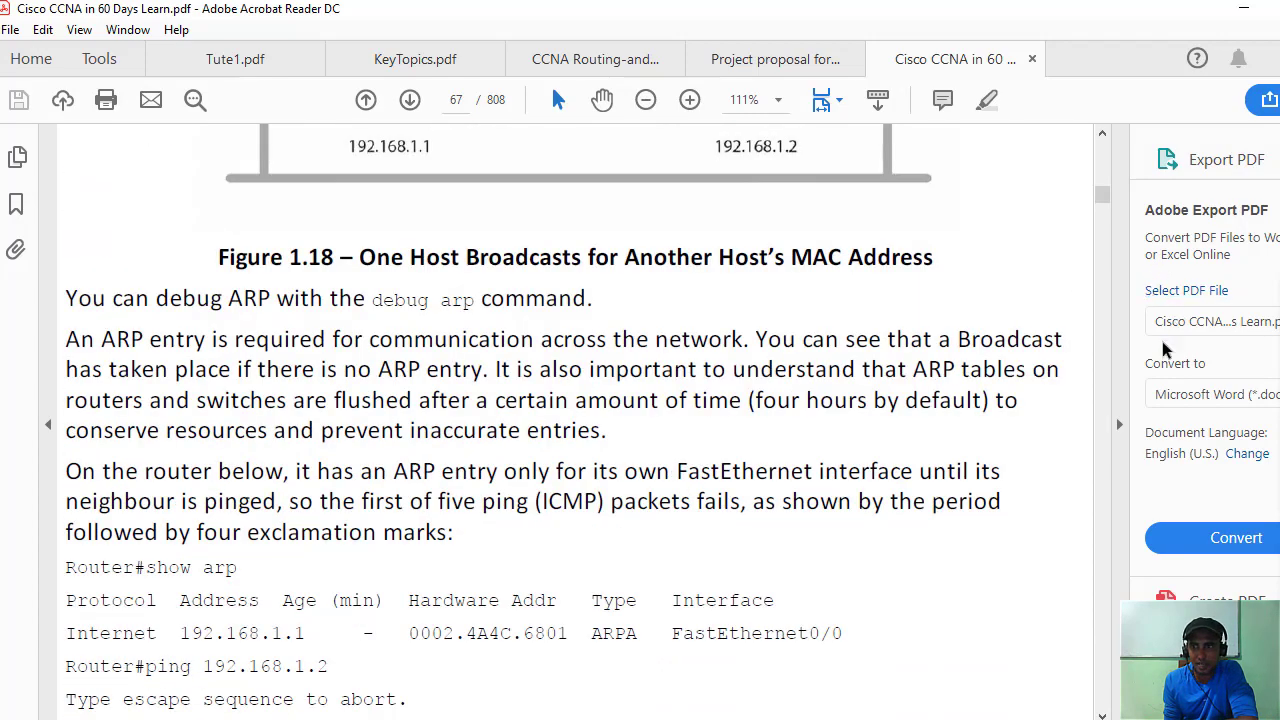
{"action": "scroll", "coordinate": [745, 420], "scroll_direction": "down", "scroll_amount": 3}
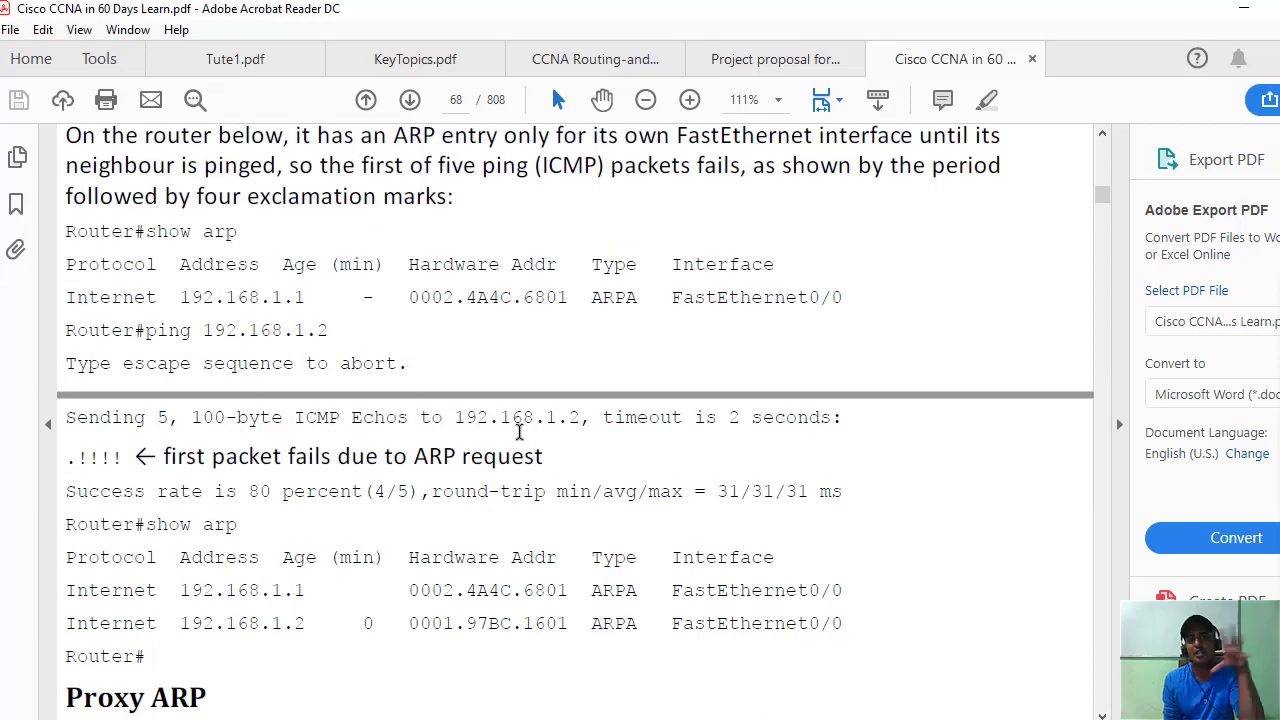
{"action": "scroll", "coordinate": [526, 431], "scroll_direction": "up", "scroll_amount": 5}
{"action": "scroll", "coordinate": [546, 431], "scroll_direction": "up", "scroll_amount": 6}
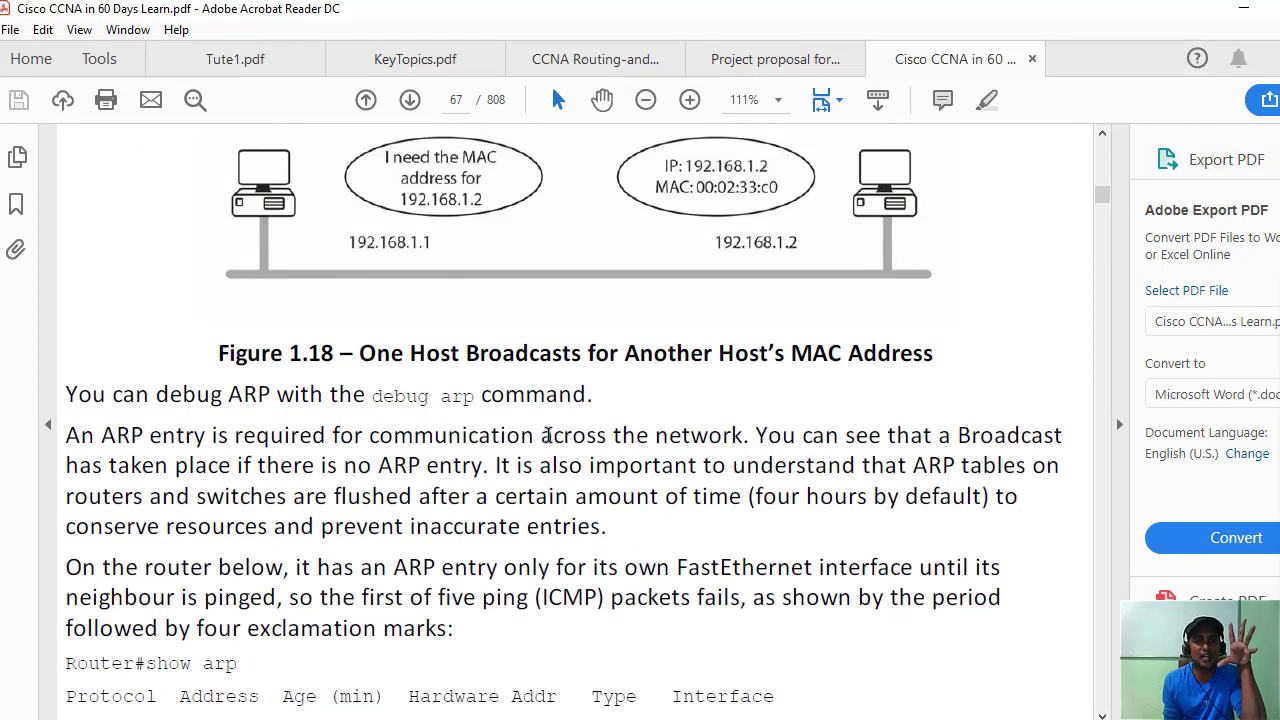
{"action": "scroll", "coordinate": [550, 435], "scroll_direction": "down", "scroll_amount": 13}
{"action": "scroll", "coordinate": [557, 437], "scroll_direction": "down", "scroll_amount": 6}
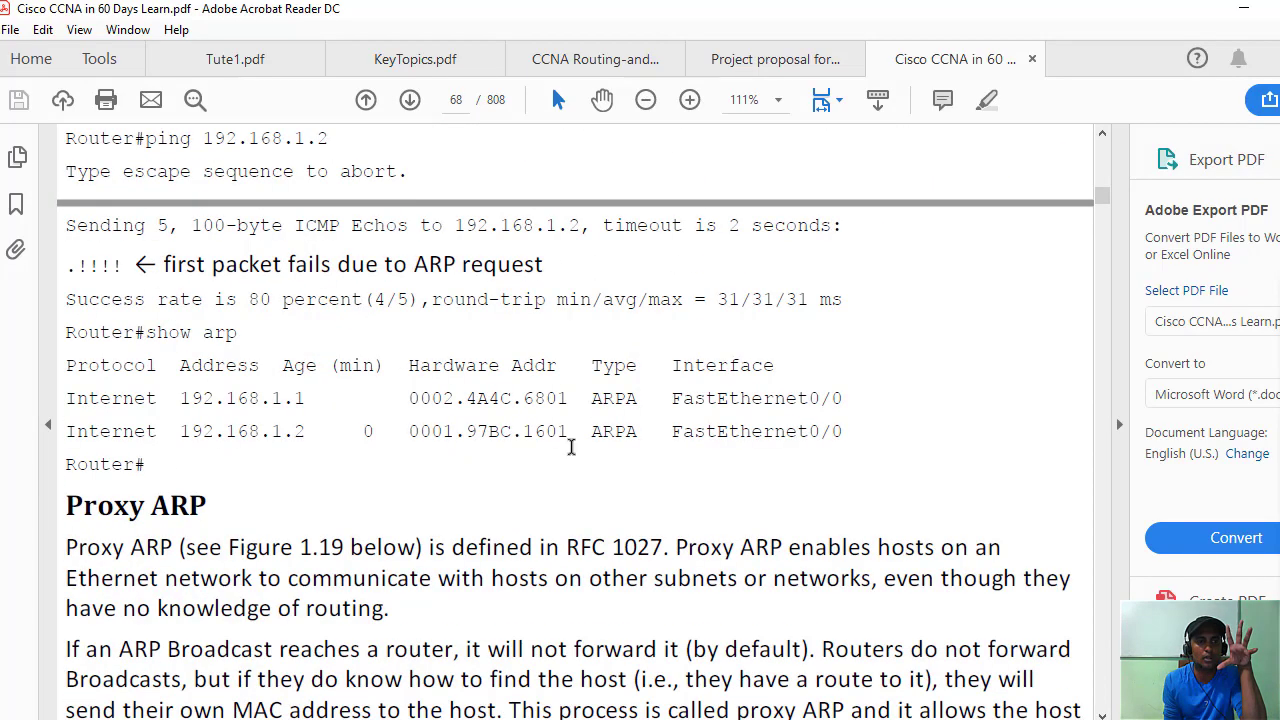
{"action": "scroll", "coordinate": [571, 457], "scroll_direction": "up", "scroll_amount": 14}
{"action": "scroll", "coordinate": [575, 457], "scroll_direction": "up", "scroll_amount": 14}
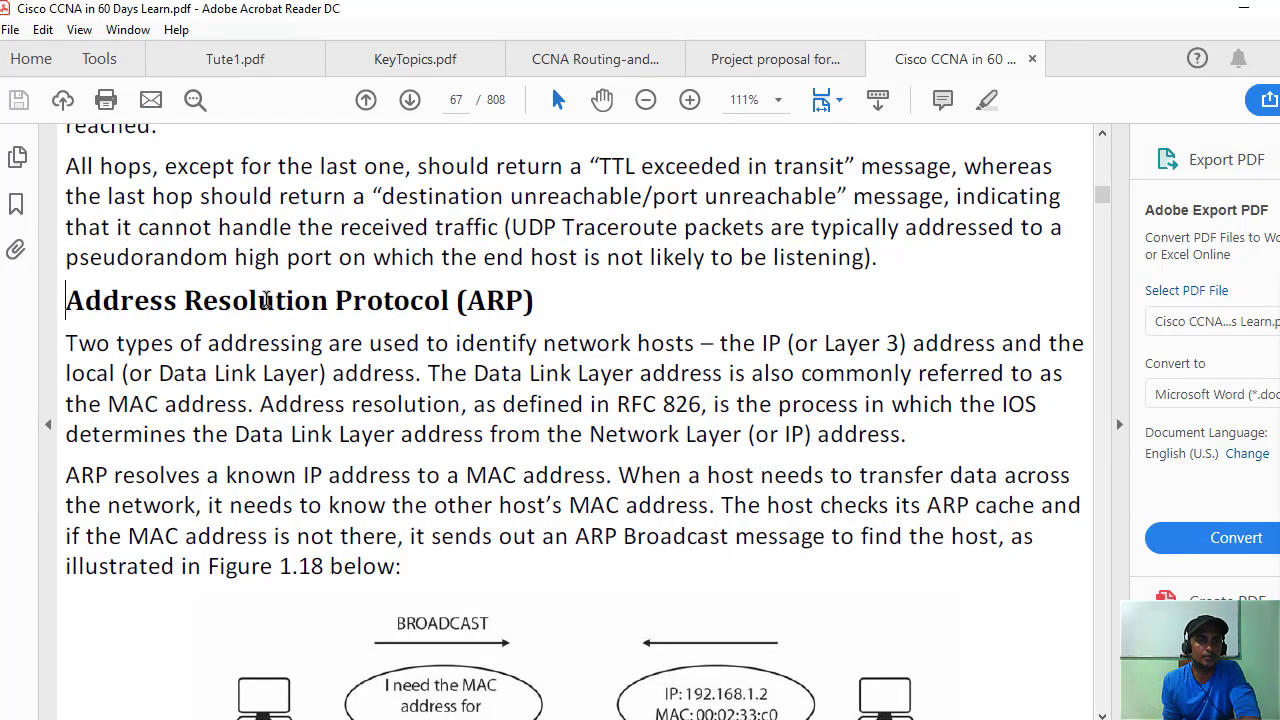
Select the line of text just above the ARP heading.
{"action": "left_click_drag", "start_coordinate": [70, 300], "coordinate": [576, 302]}
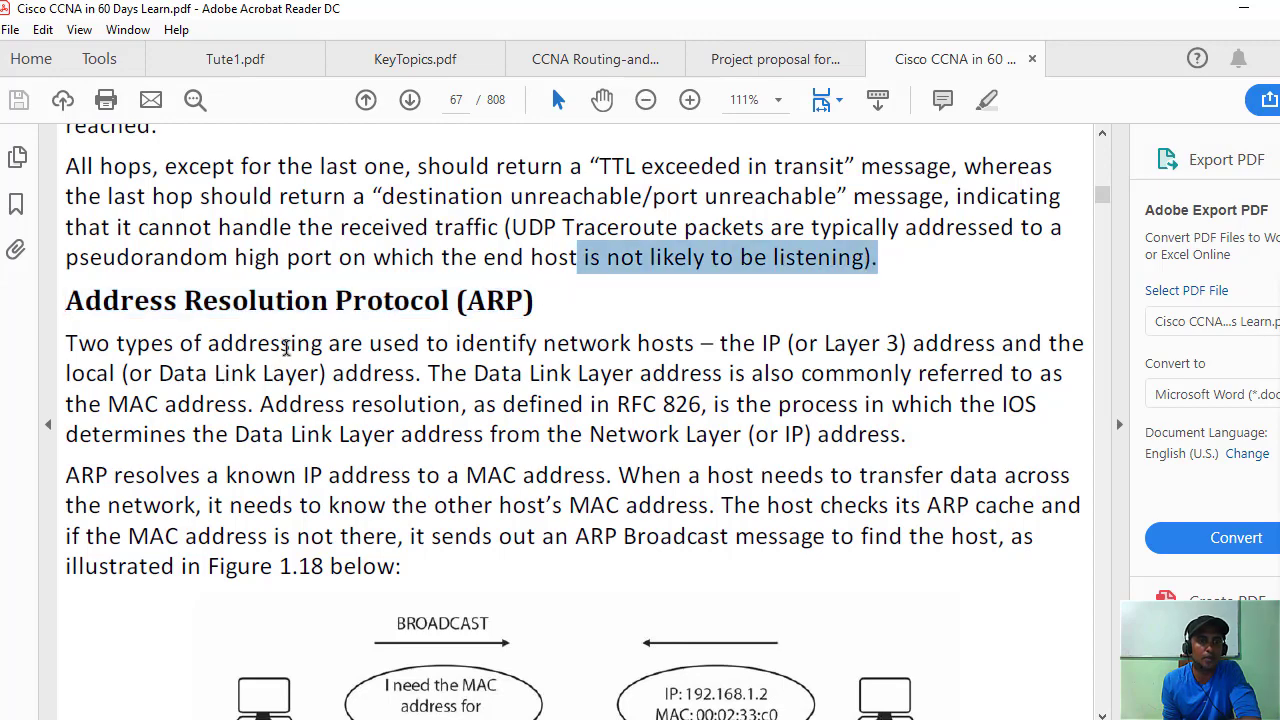
{"action": "scroll", "coordinate": [286, 350], "scroll_direction": "up", "scroll_amount": 5}
{"action": "scroll", "coordinate": [297, 346], "scroll_direction": "down", "scroll_amount": 5}
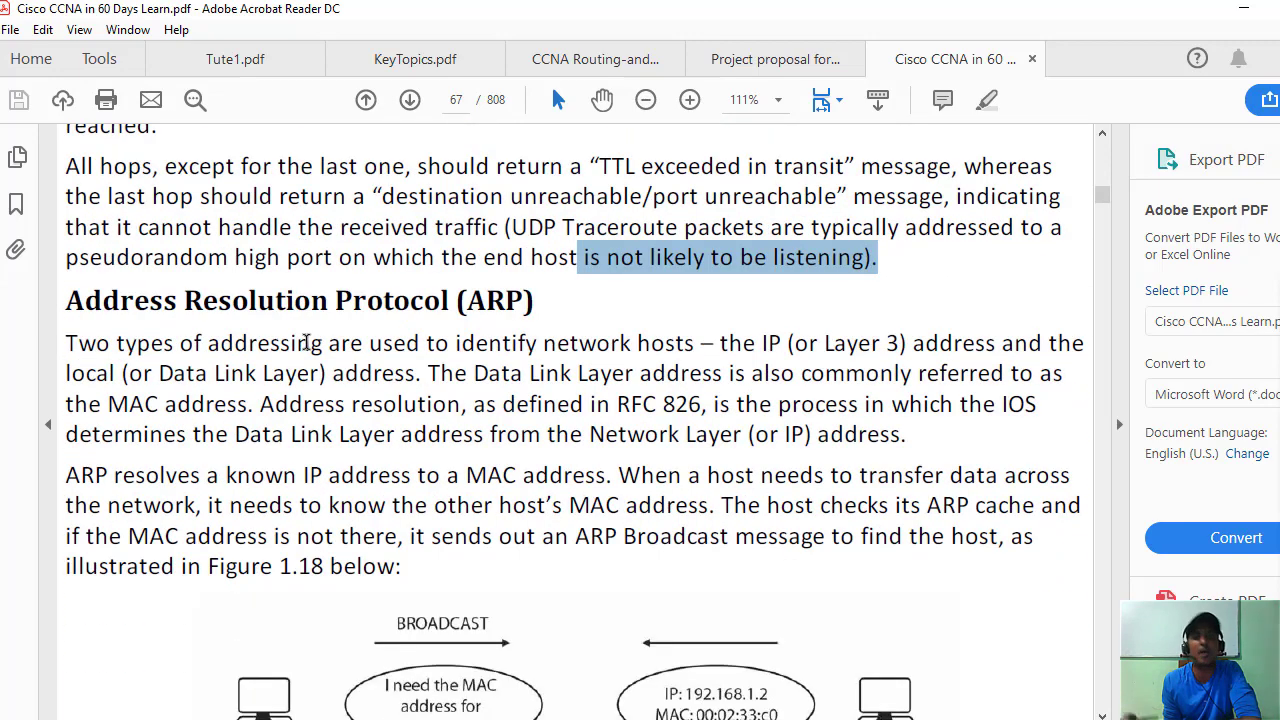